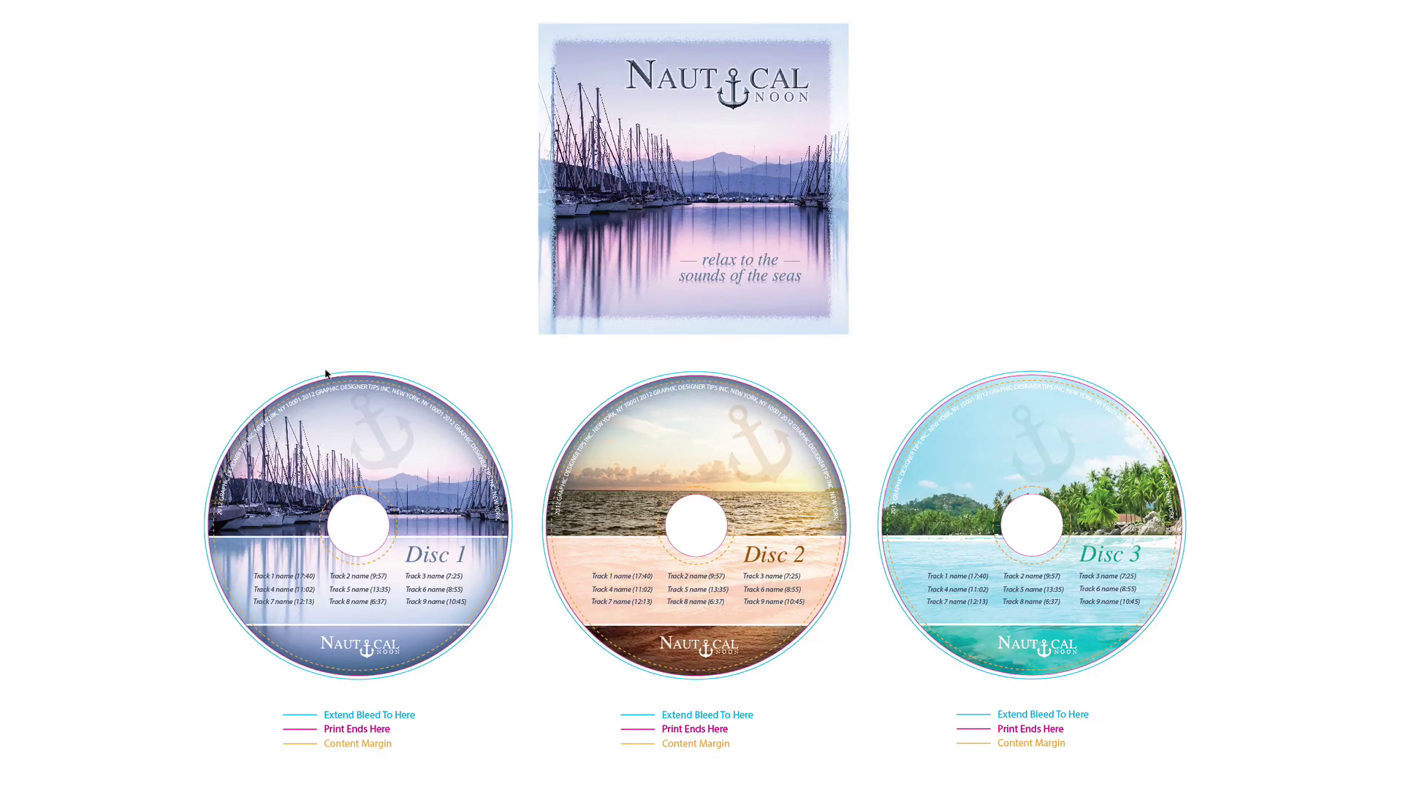
pyautogui.hotkey('ctrl', 'a')
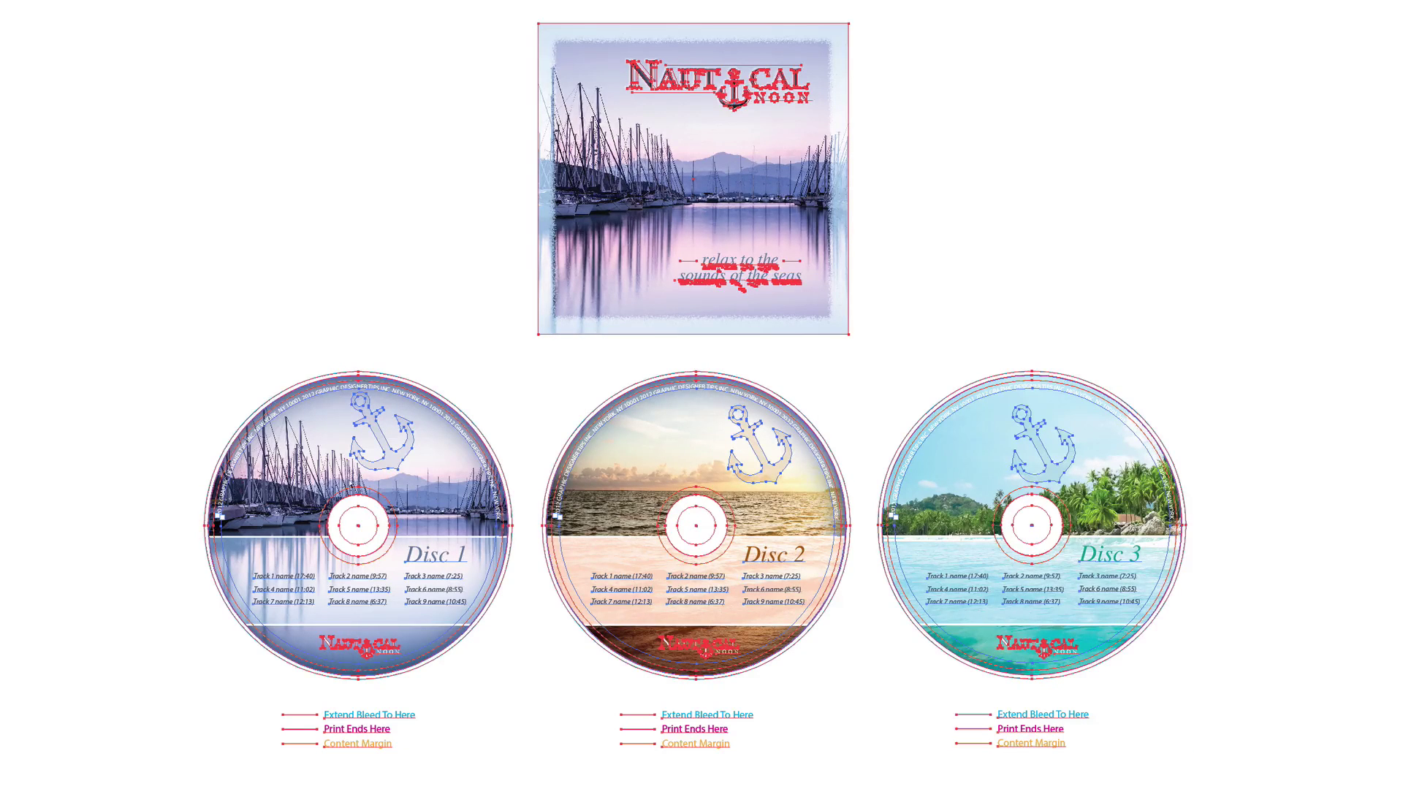
pyautogui.click(942, 332)
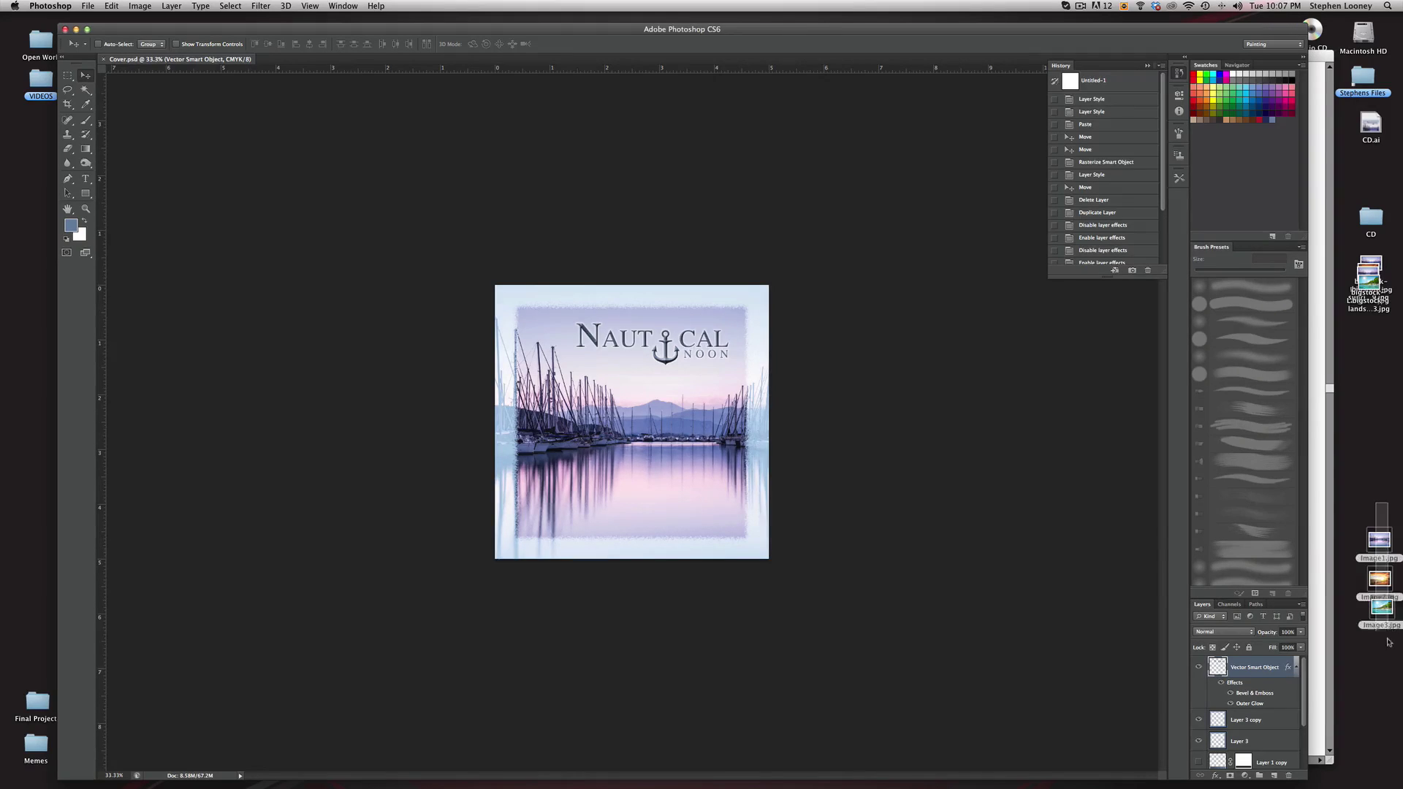
# - Switch to Photoshop and open Image1.jpg, Image2.jpg and Image3.jpg from the desktop as separate documents
pyautogui.click(1382, 545)
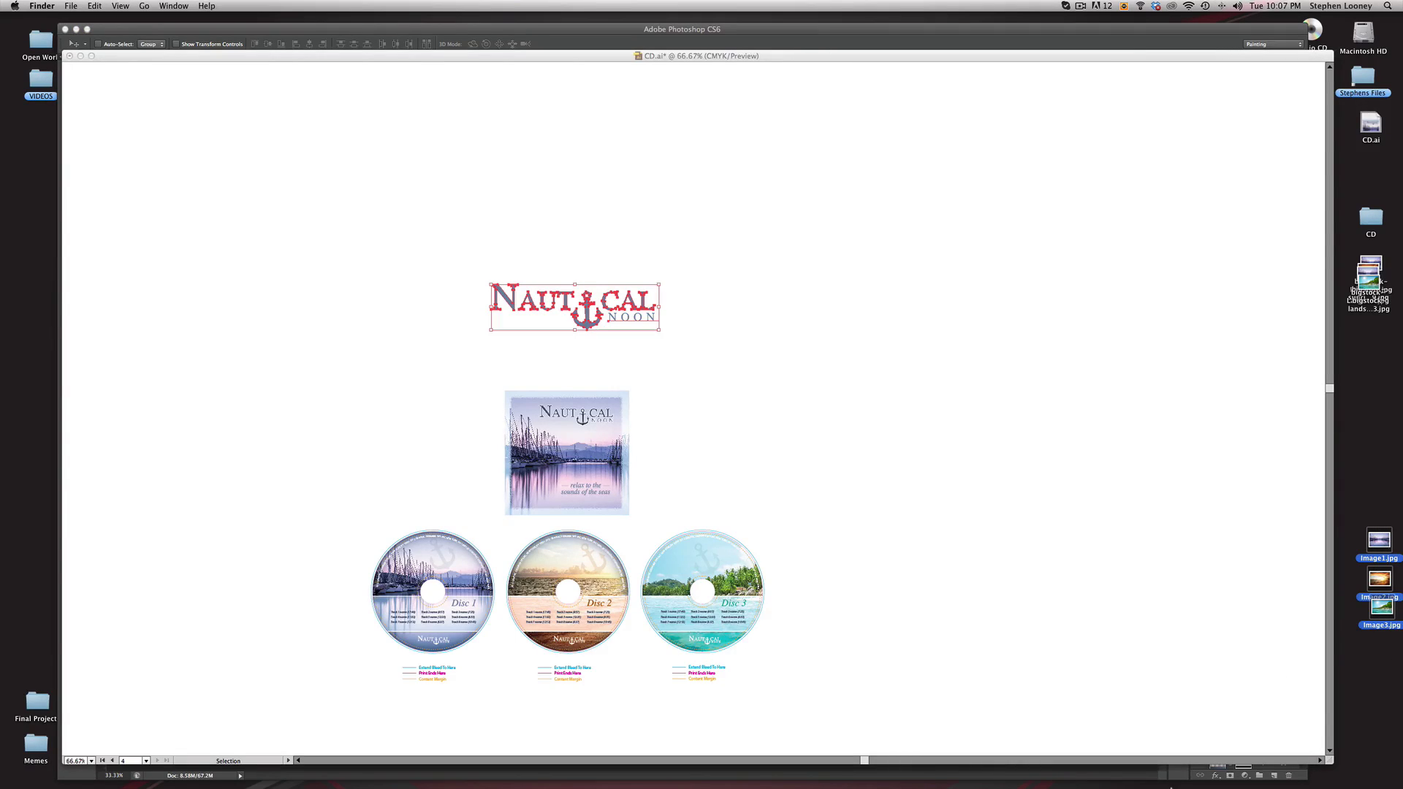
pyautogui.press('super+Tab')
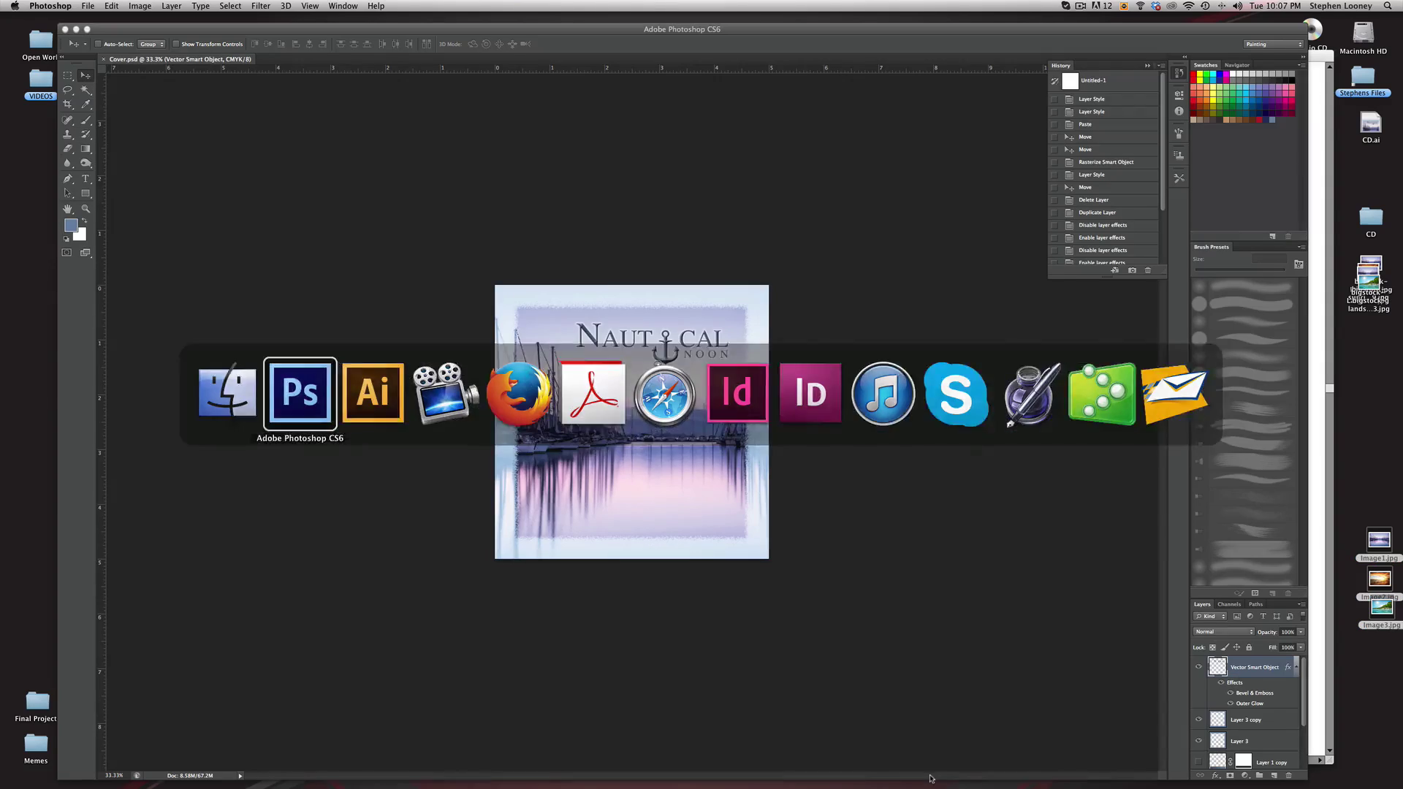
pyautogui.moveTo(1378, 540); pyautogui.dragTo(302, 61)
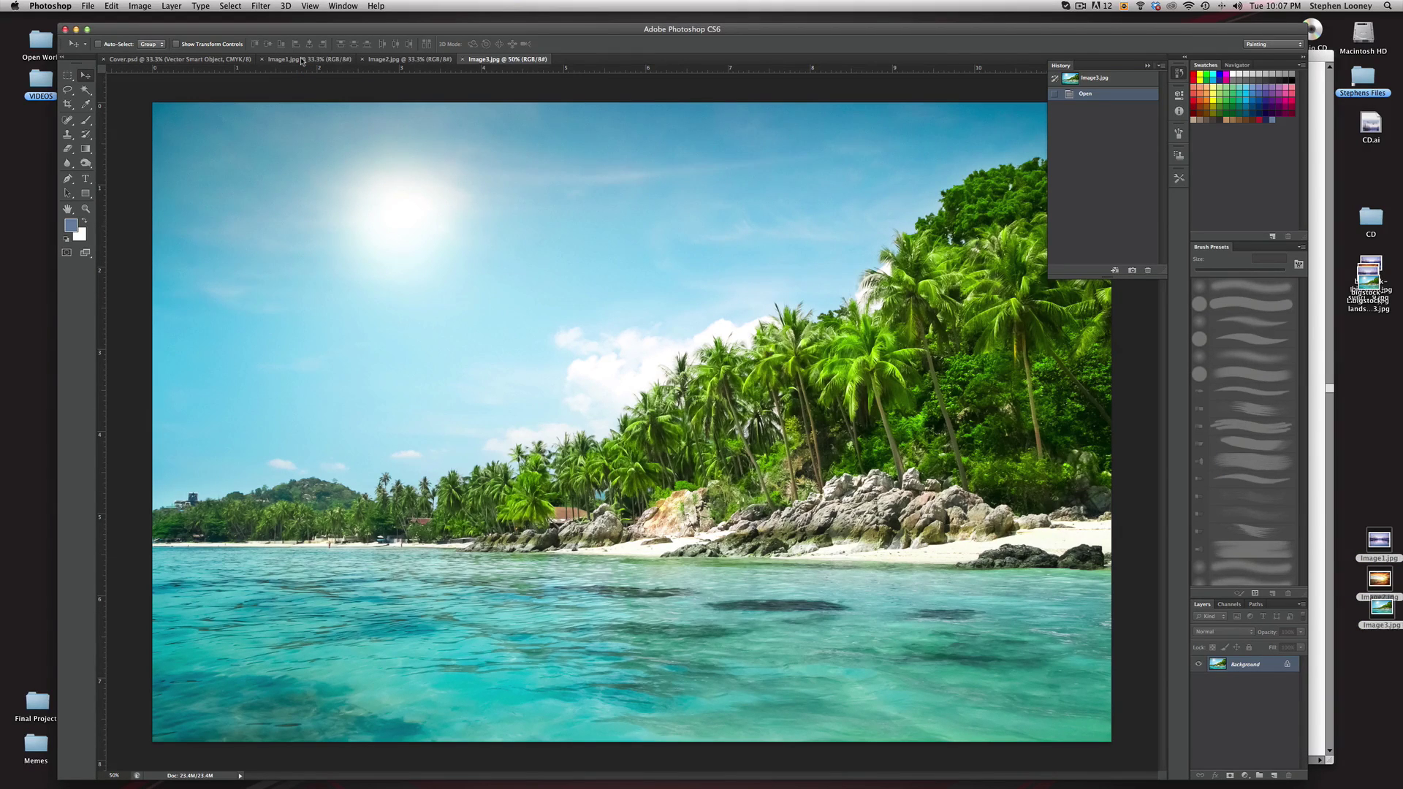
# - Convert Image1.jpg to CMYK color mode
pyautogui.click(301, 60)
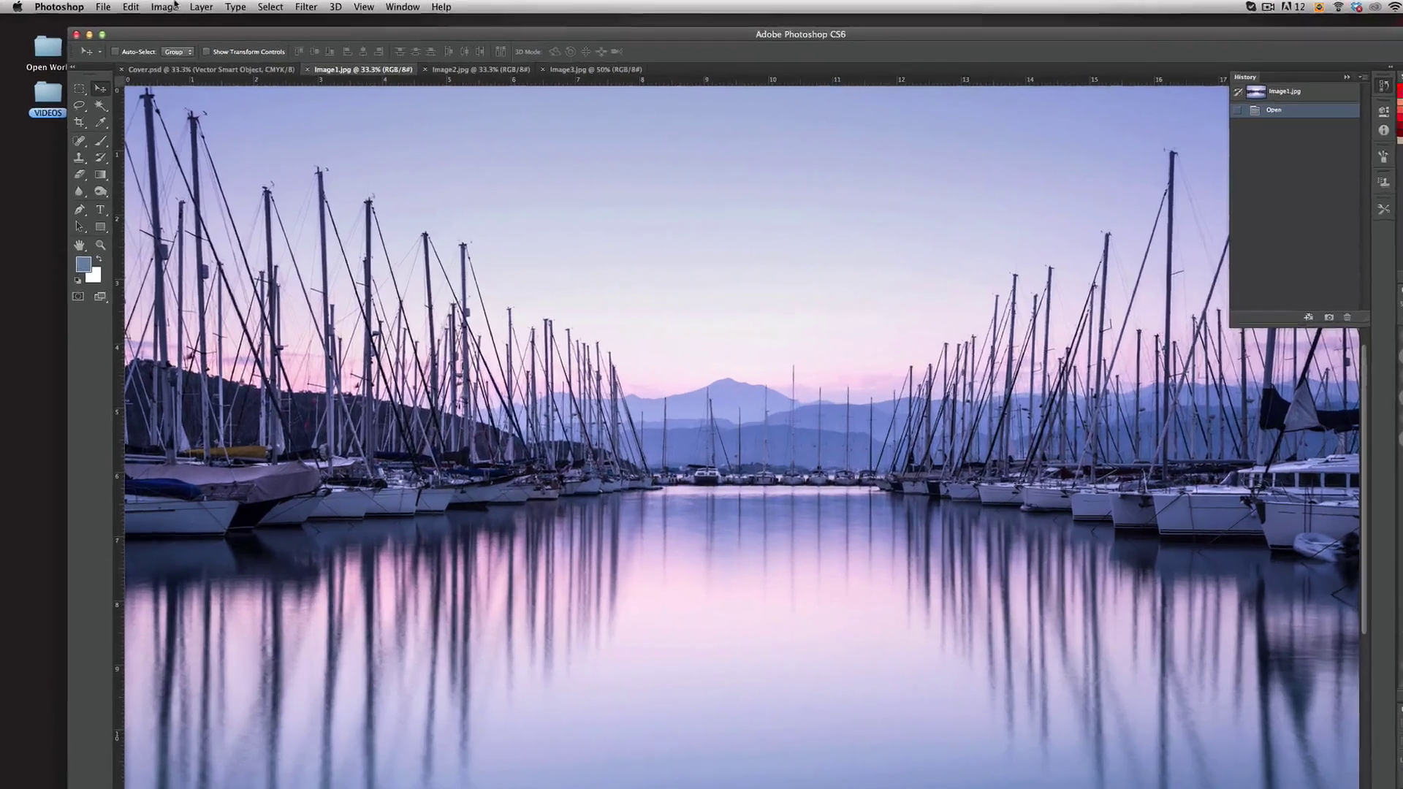
pyautogui.click(147, 5)
pyautogui.moveTo(145, 19)
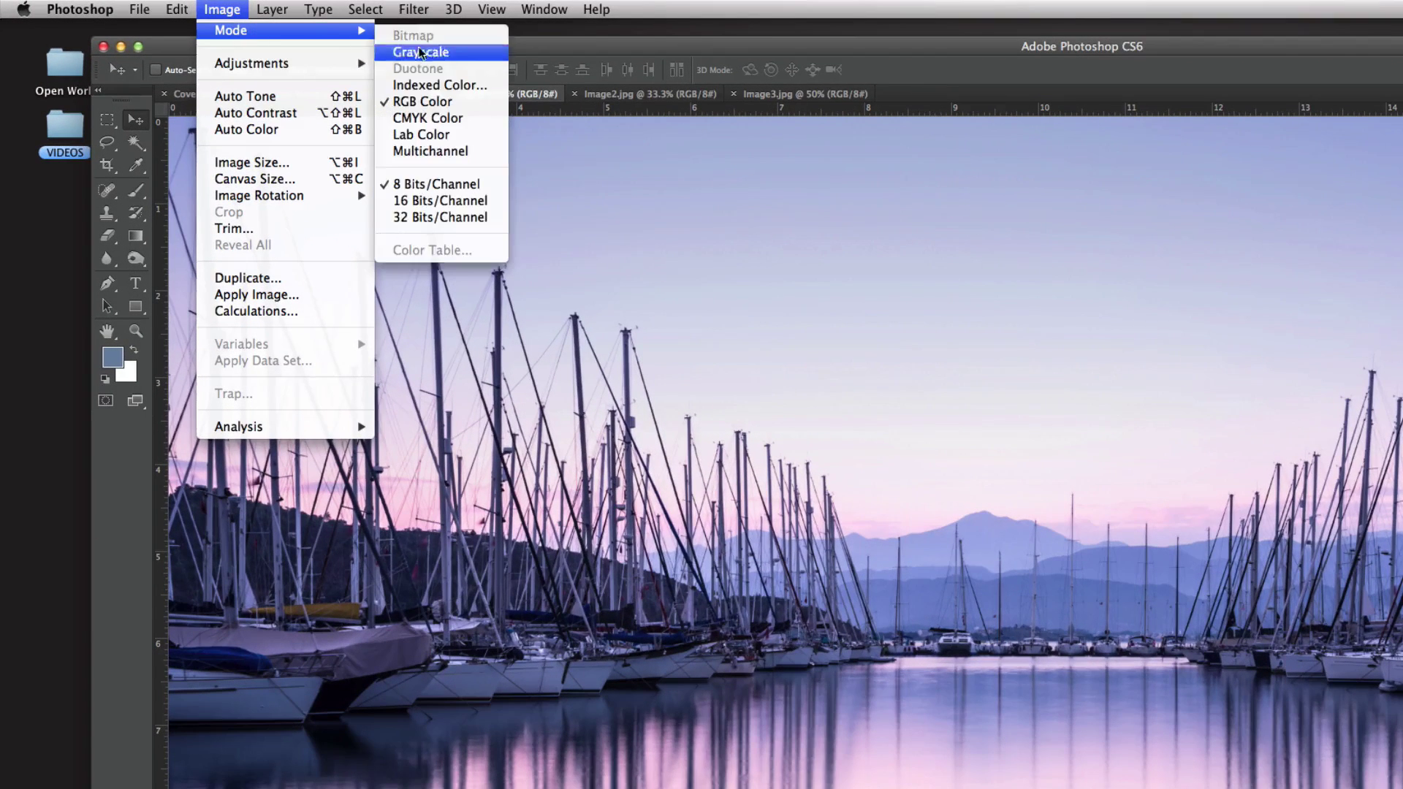
pyautogui.click(444, 125)
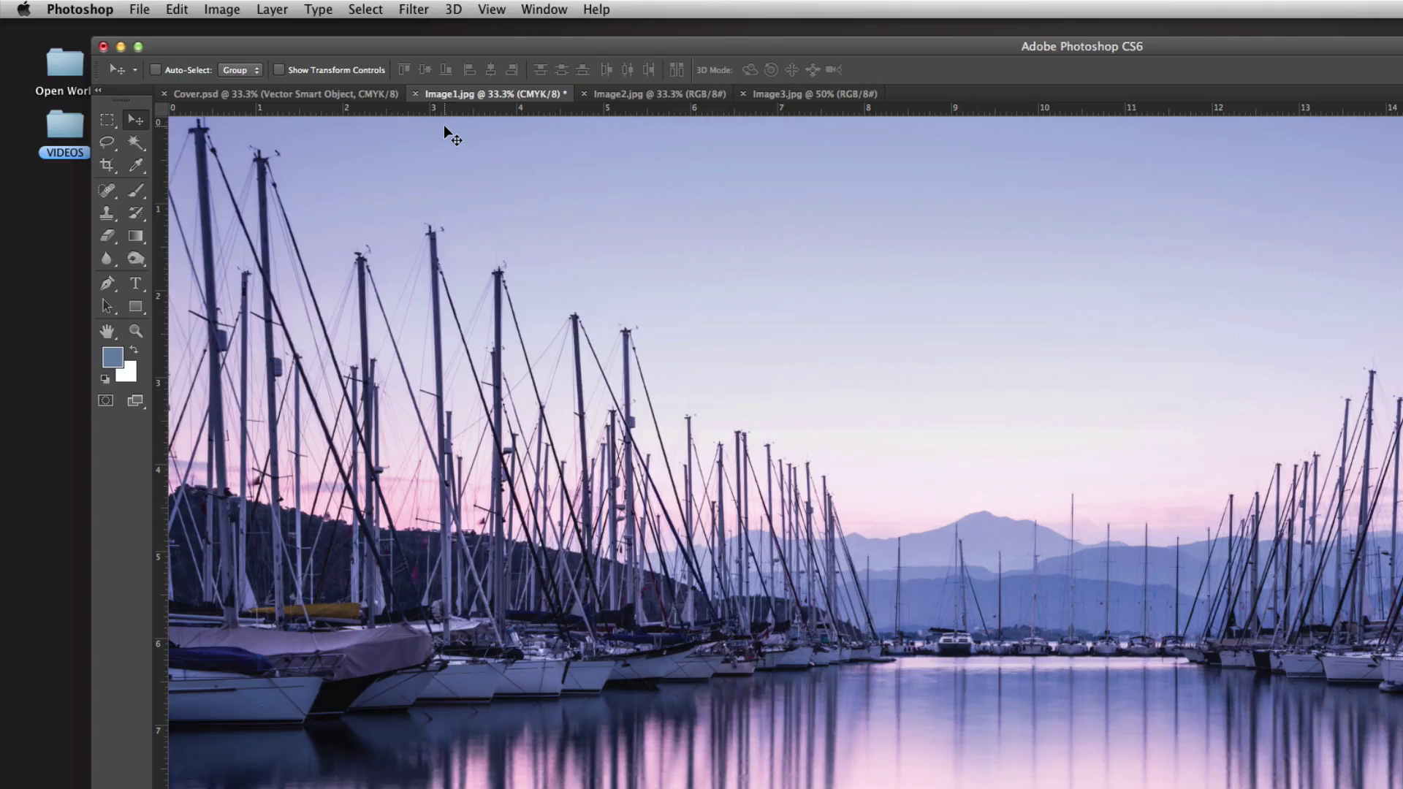
# - Resize Image1.jpg to a document width of 10 inches with proportions constrained and resolution kept at 300 pixels/inch
pyautogui.click(239, 6)
pyautogui.click(252, 161)
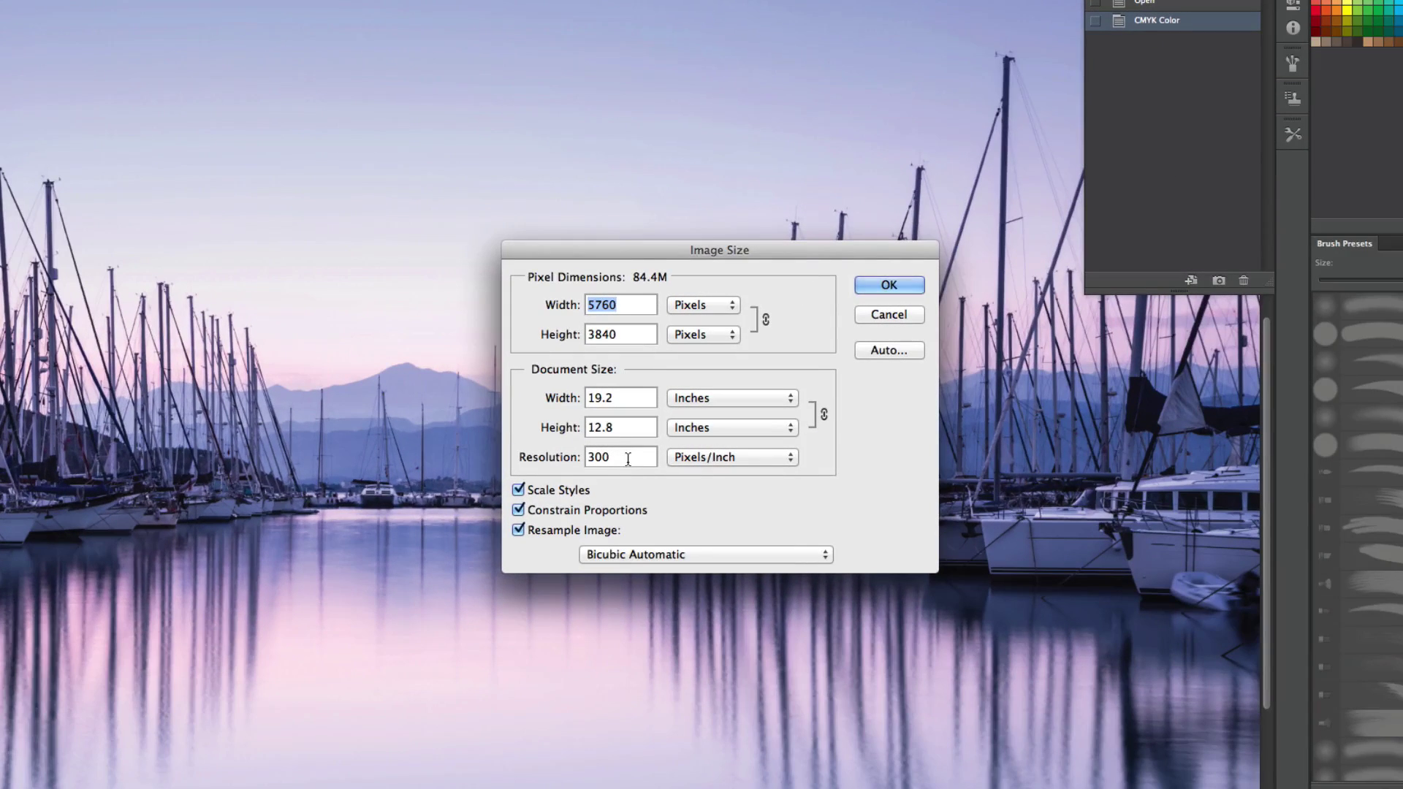
pyautogui.moveTo(631, 252); pyautogui.dragTo(550, 240)
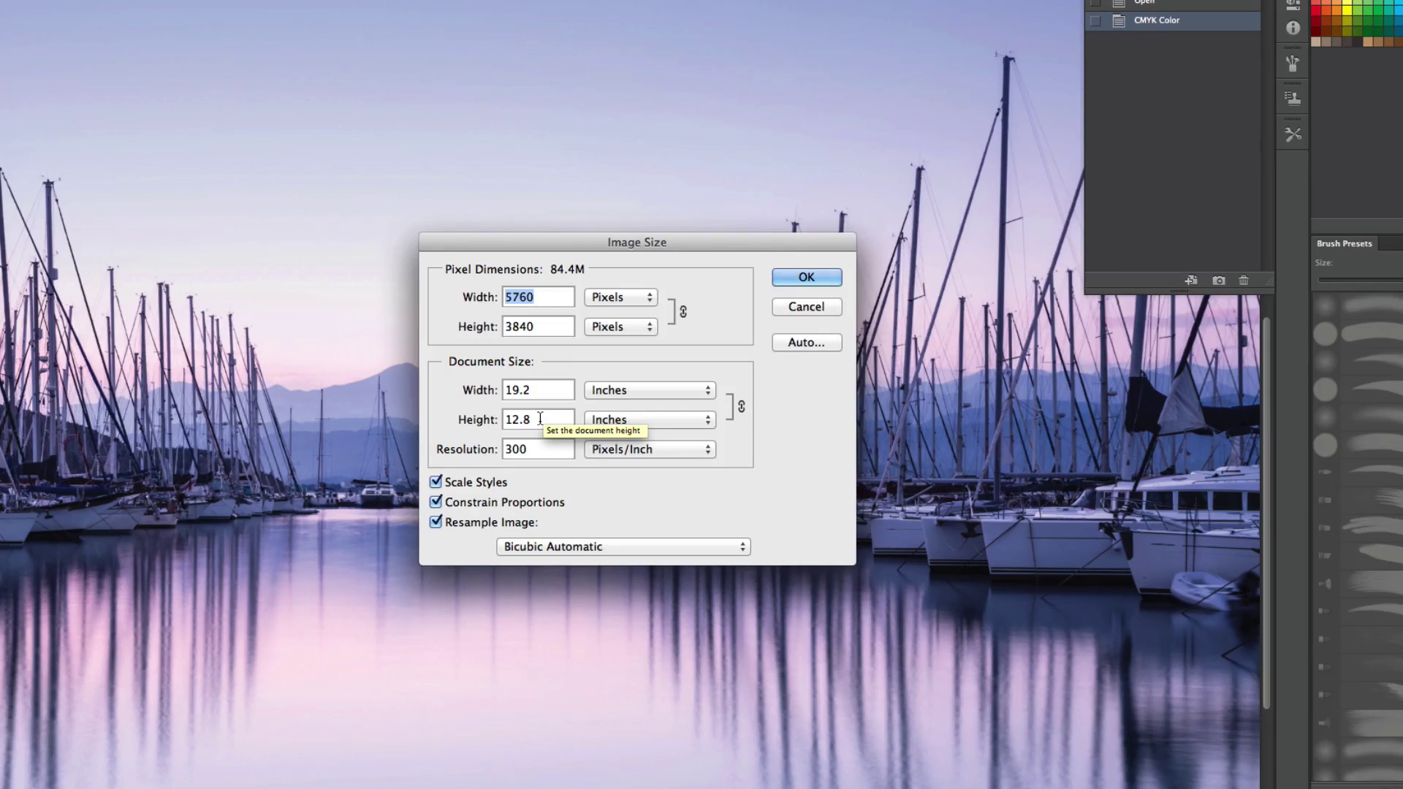
pyautogui.click(555, 390)
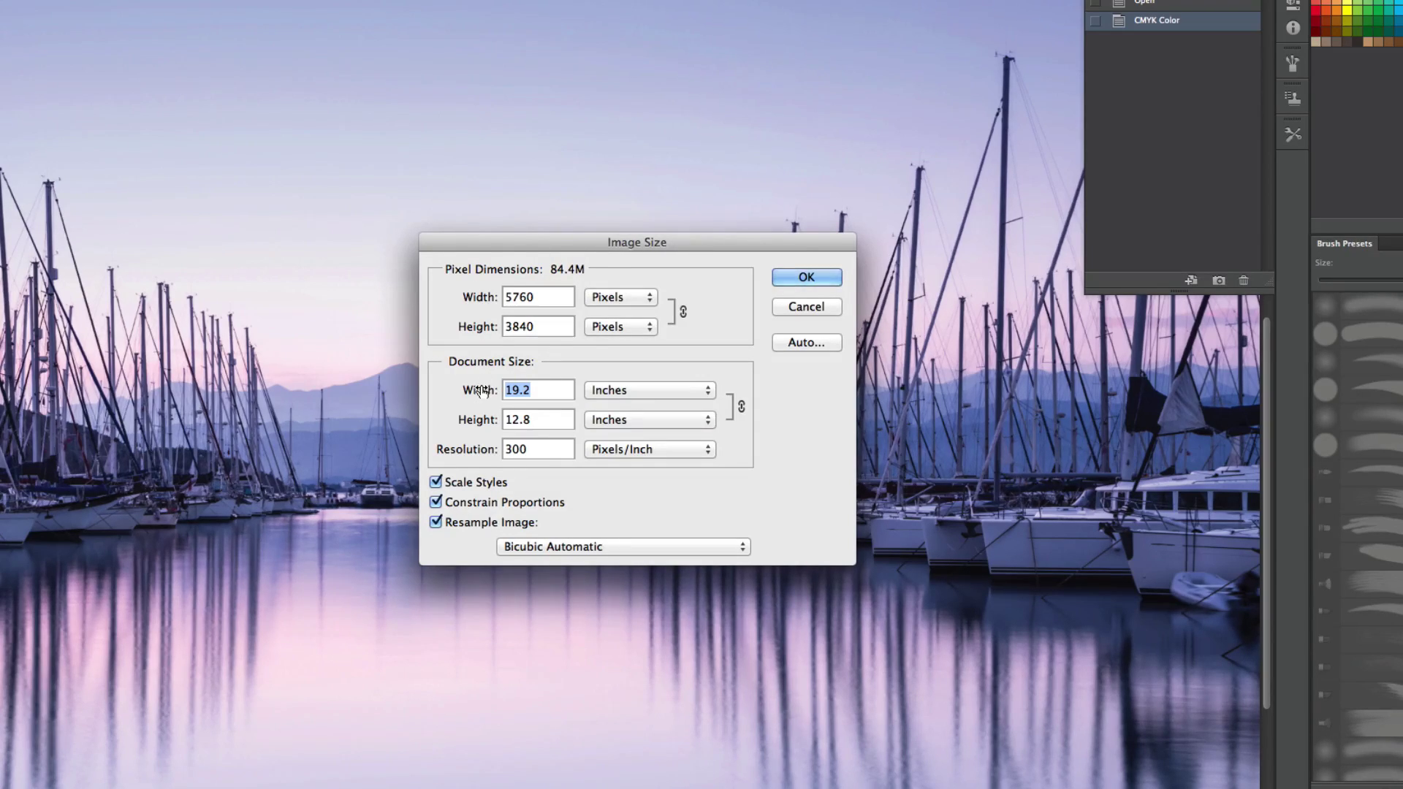
pyautogui.write('10')
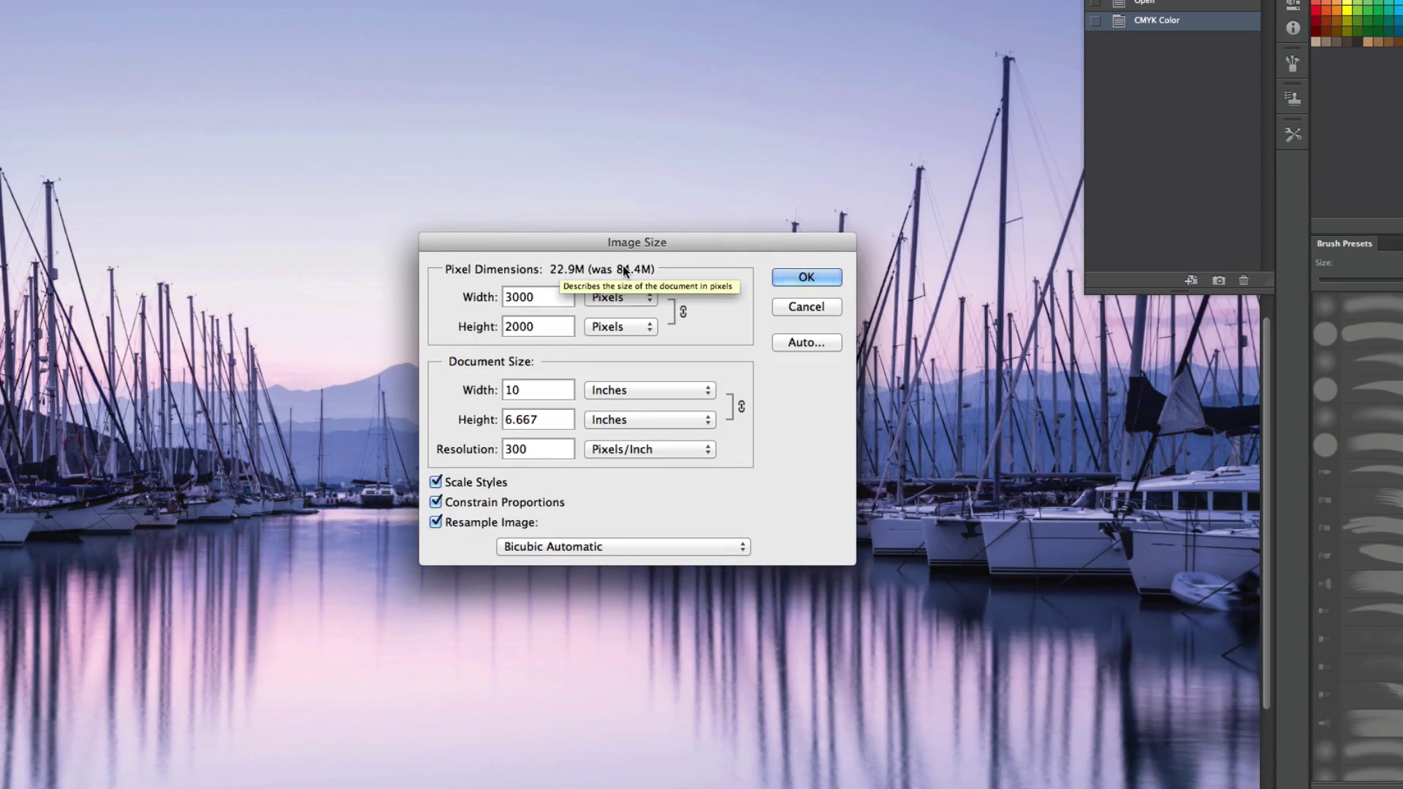
pyautogui.click(810, 278)
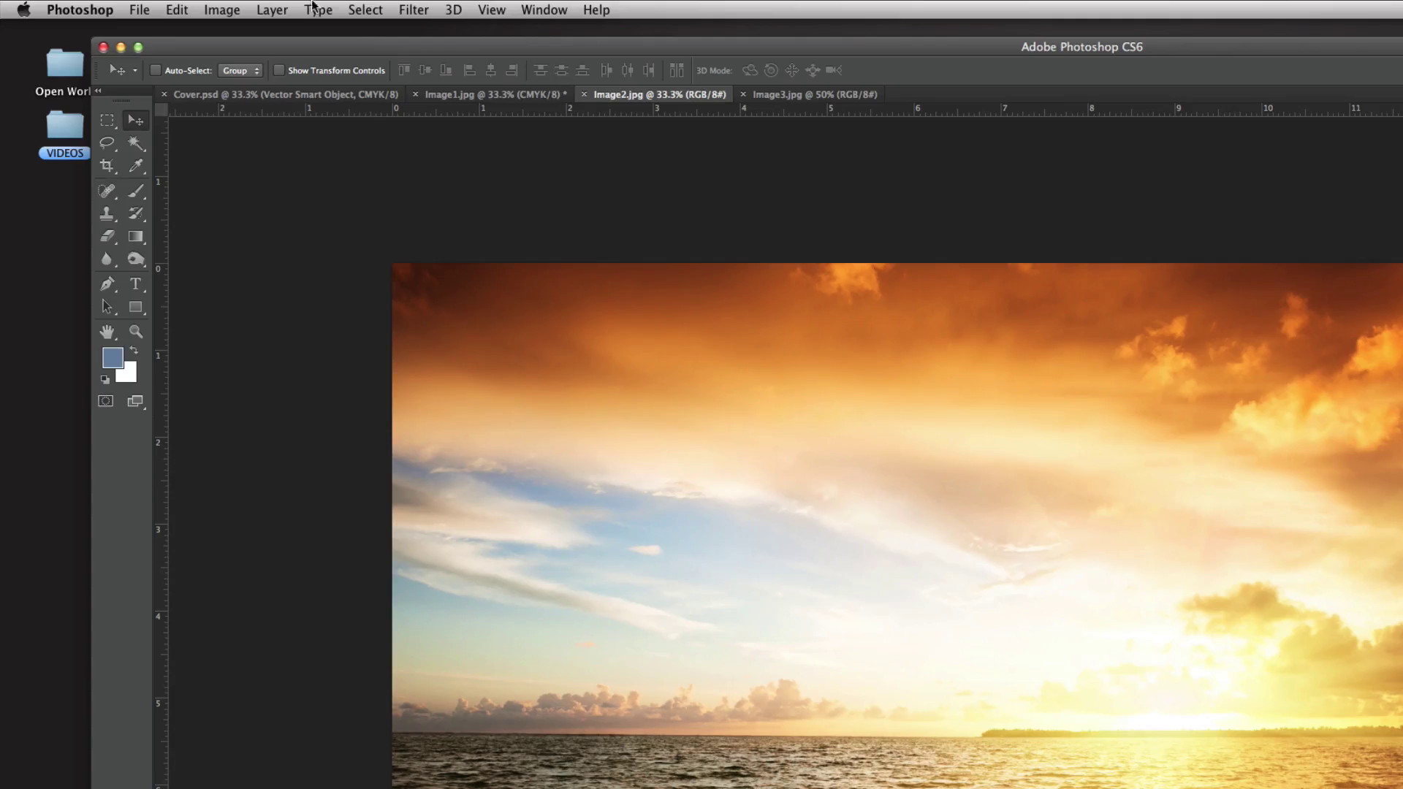
# - Convert Image2.jpg to CMYK color mode
pyautogui.click(224, 10)
pyautogui.moveTo(227, 29)
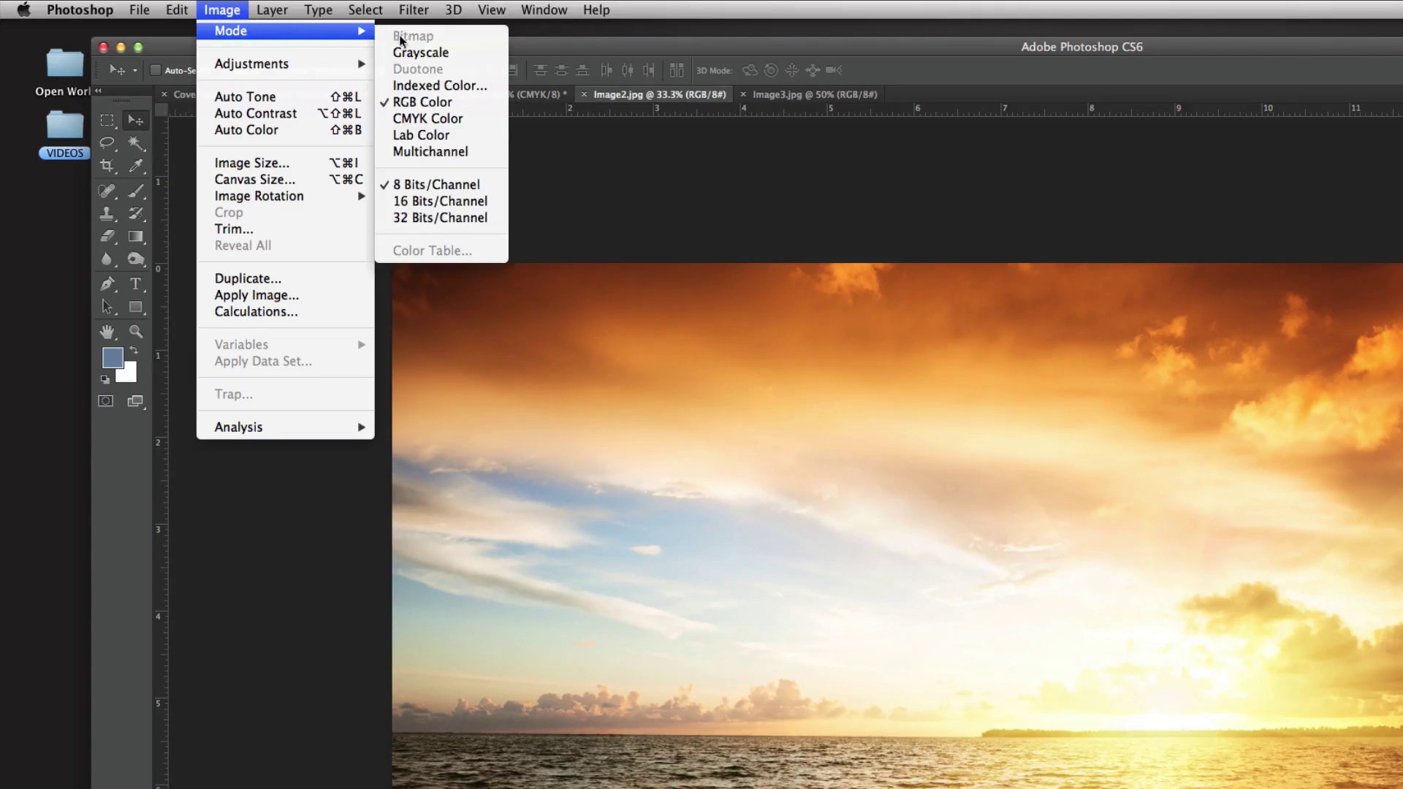
pyautogui.click(410, 122)
# - Resize Image2.jpg to a document width of 8 inches with proportions constrained and resolution kept at 300 pixels/inch
pyautogui.click(222, 9)
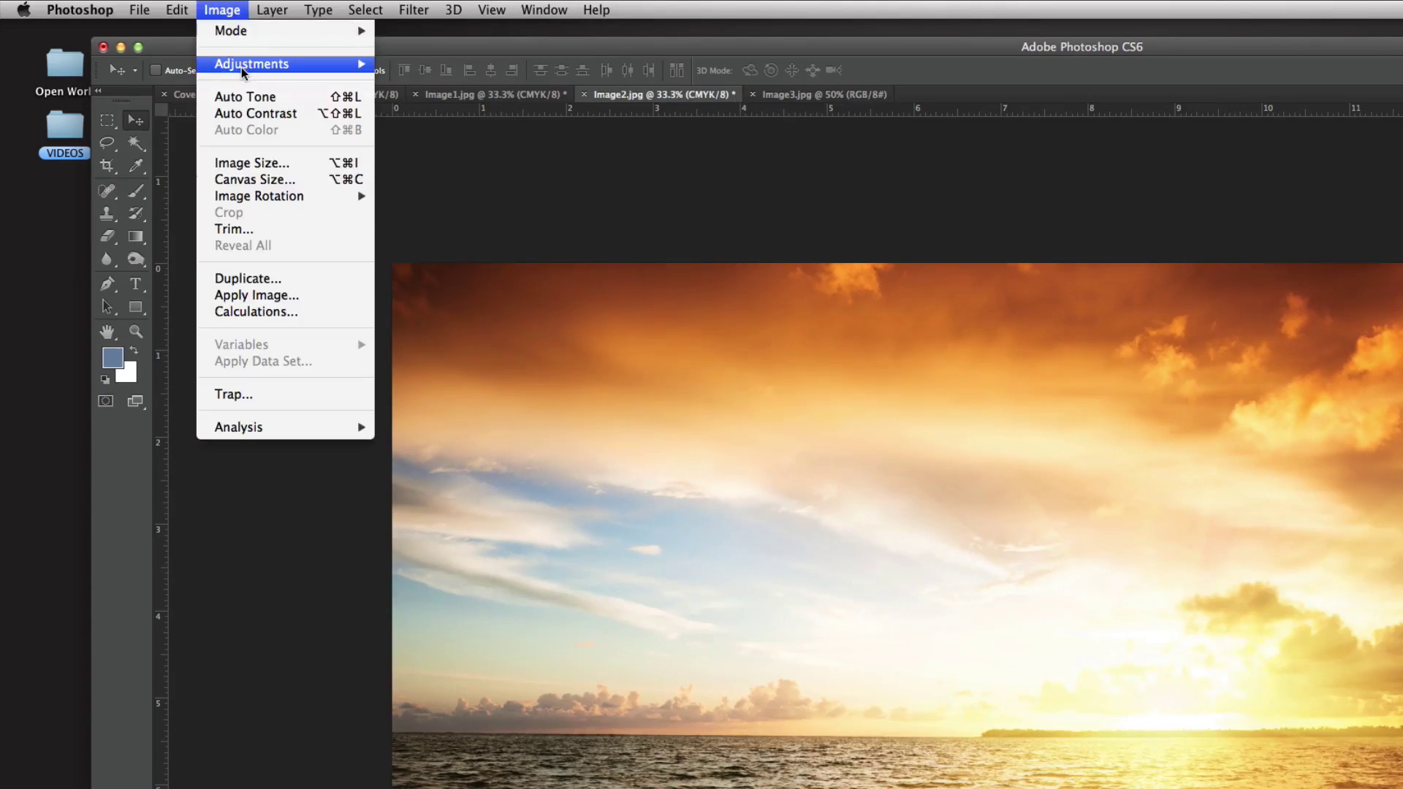
pyautogui.click(246, 162)
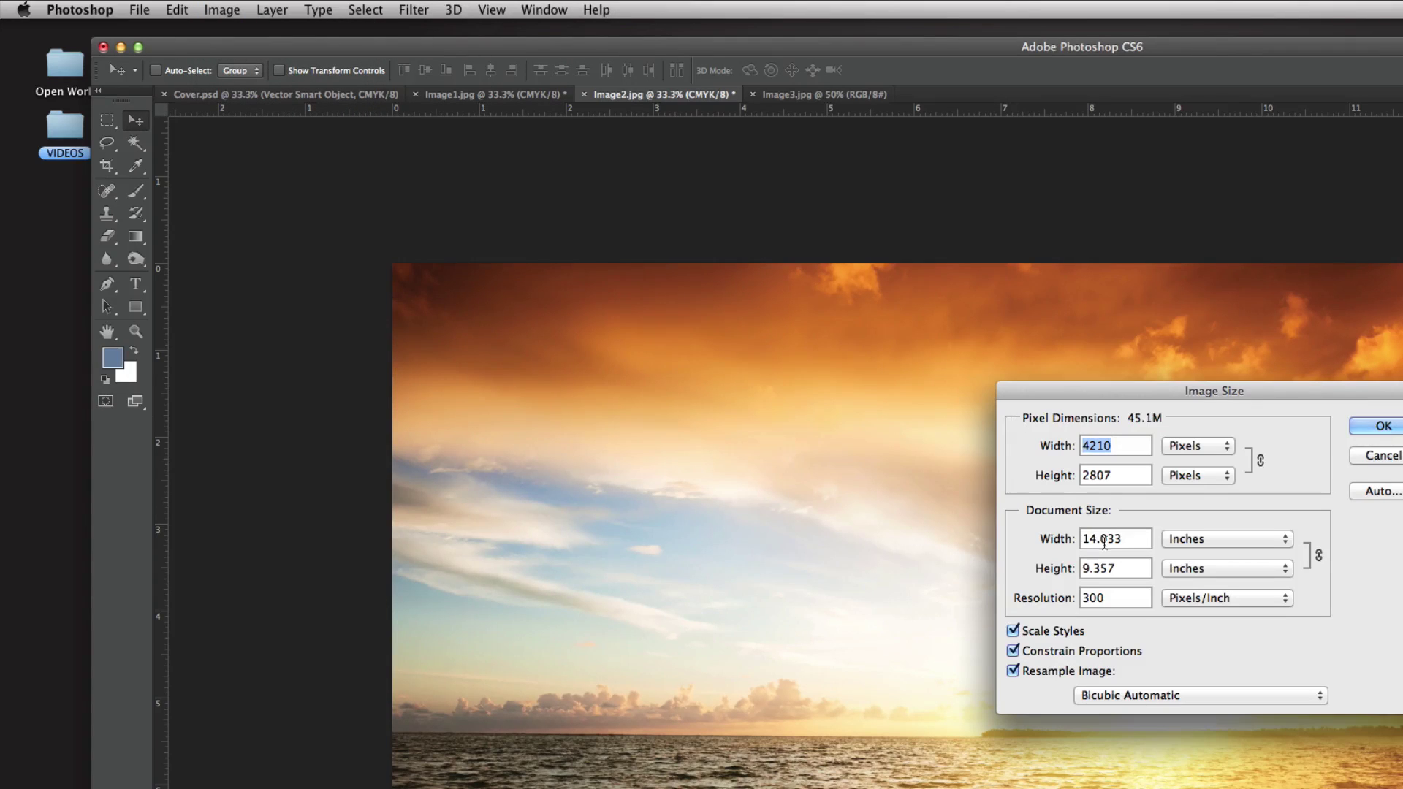
pyautogui.doubleClick(1132, 546)
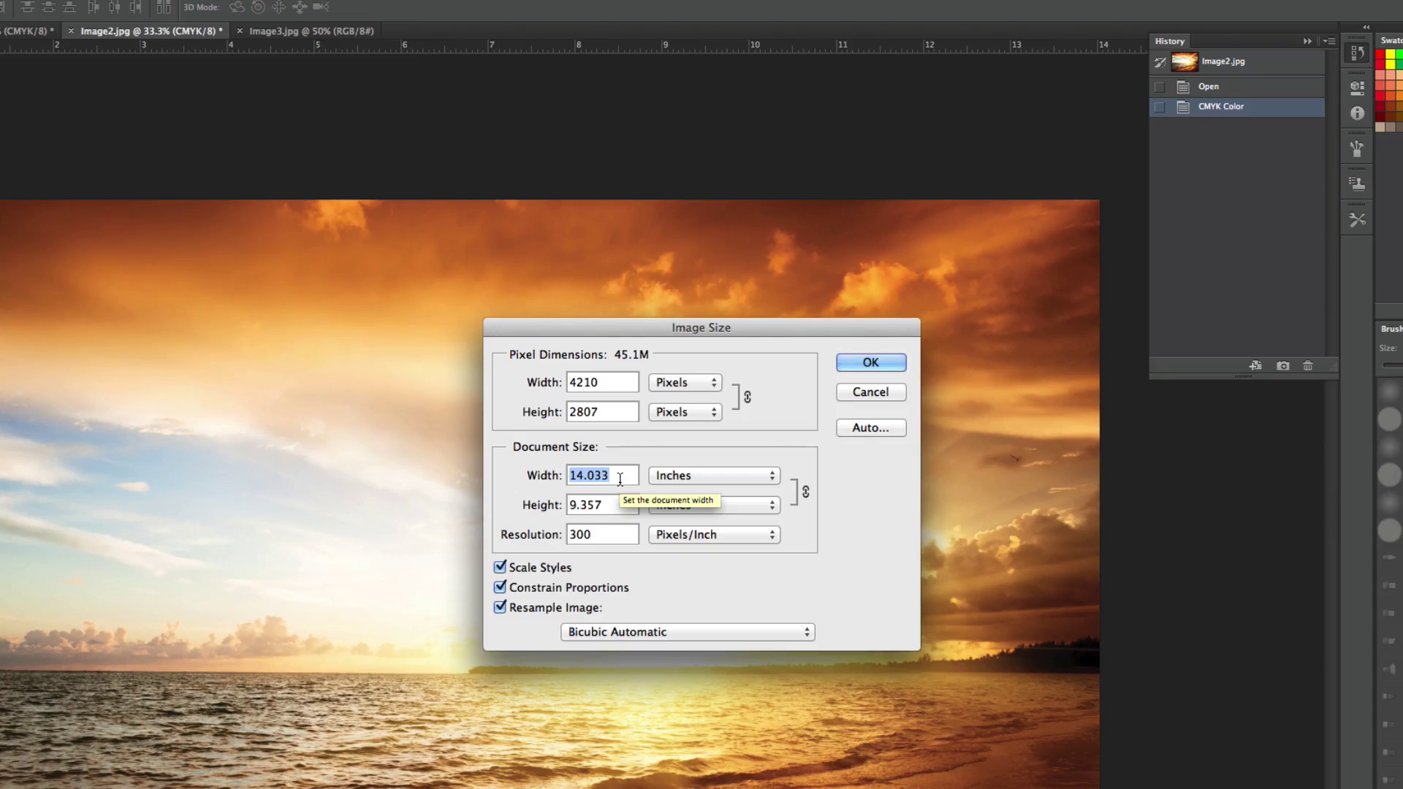
pyautogui.write('8')
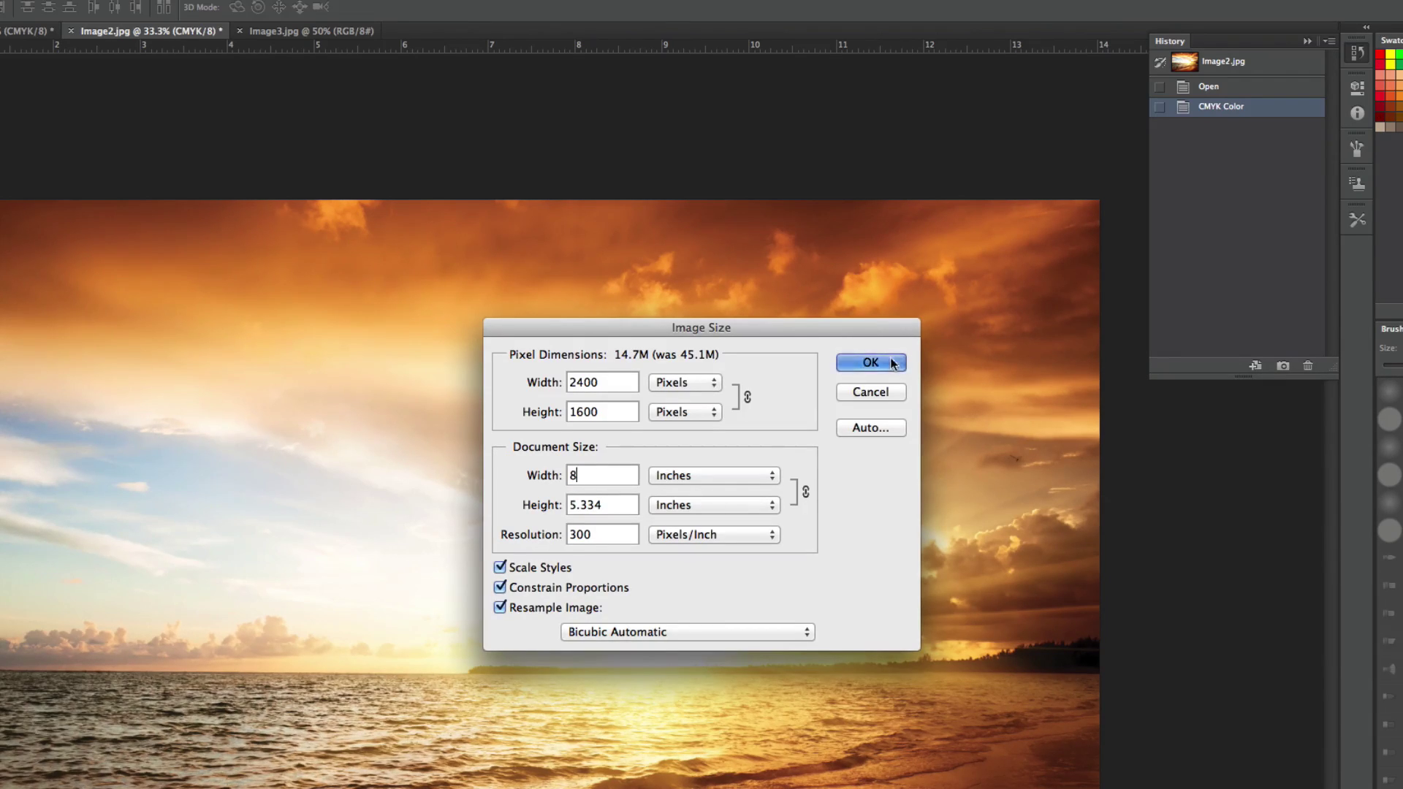
pyautogui.click(849, 362)
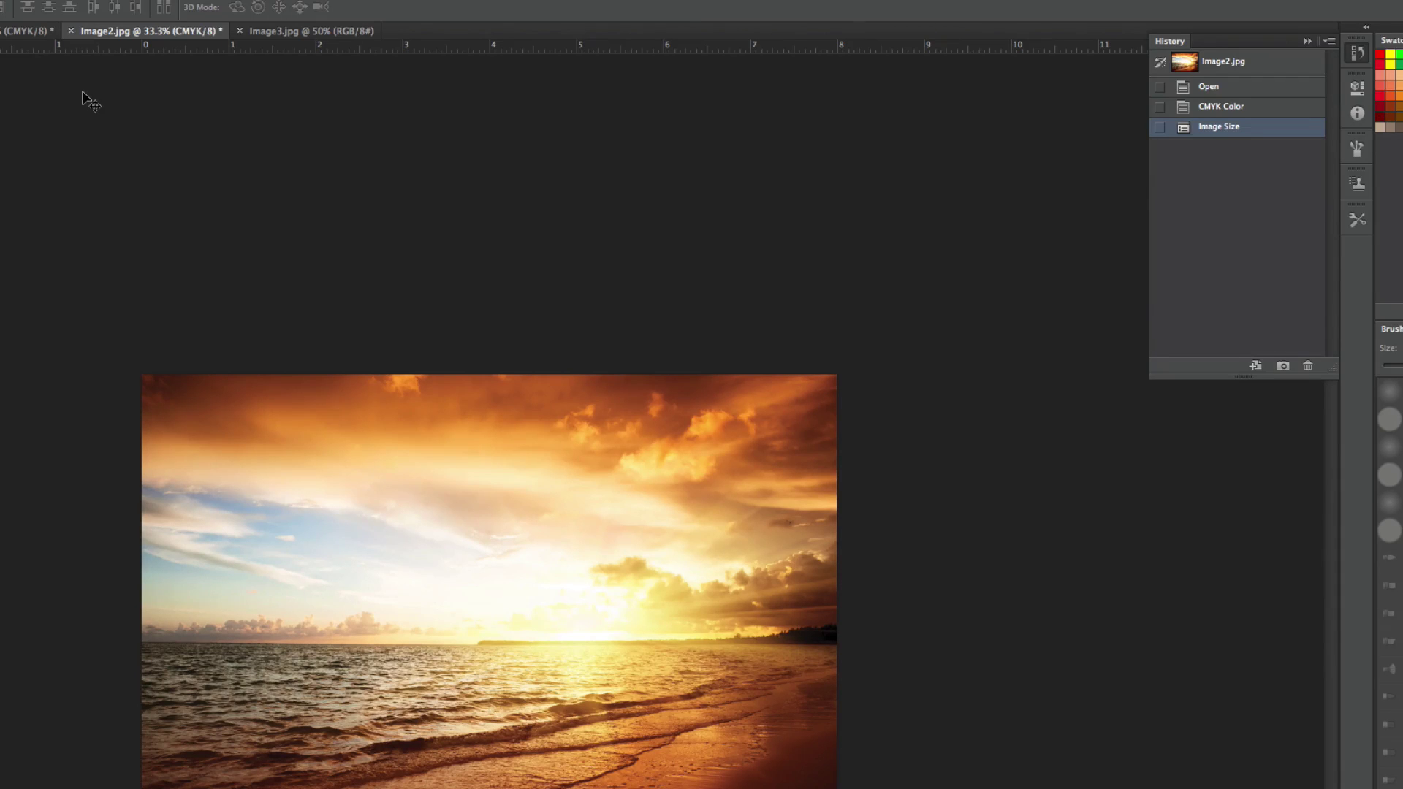
# - Save Image2.jpg and Image1.jpg in place, accepting the current JPEG options
pyautogui.hotkey('ctrl', 's')
pyautogui.click(723, 429)
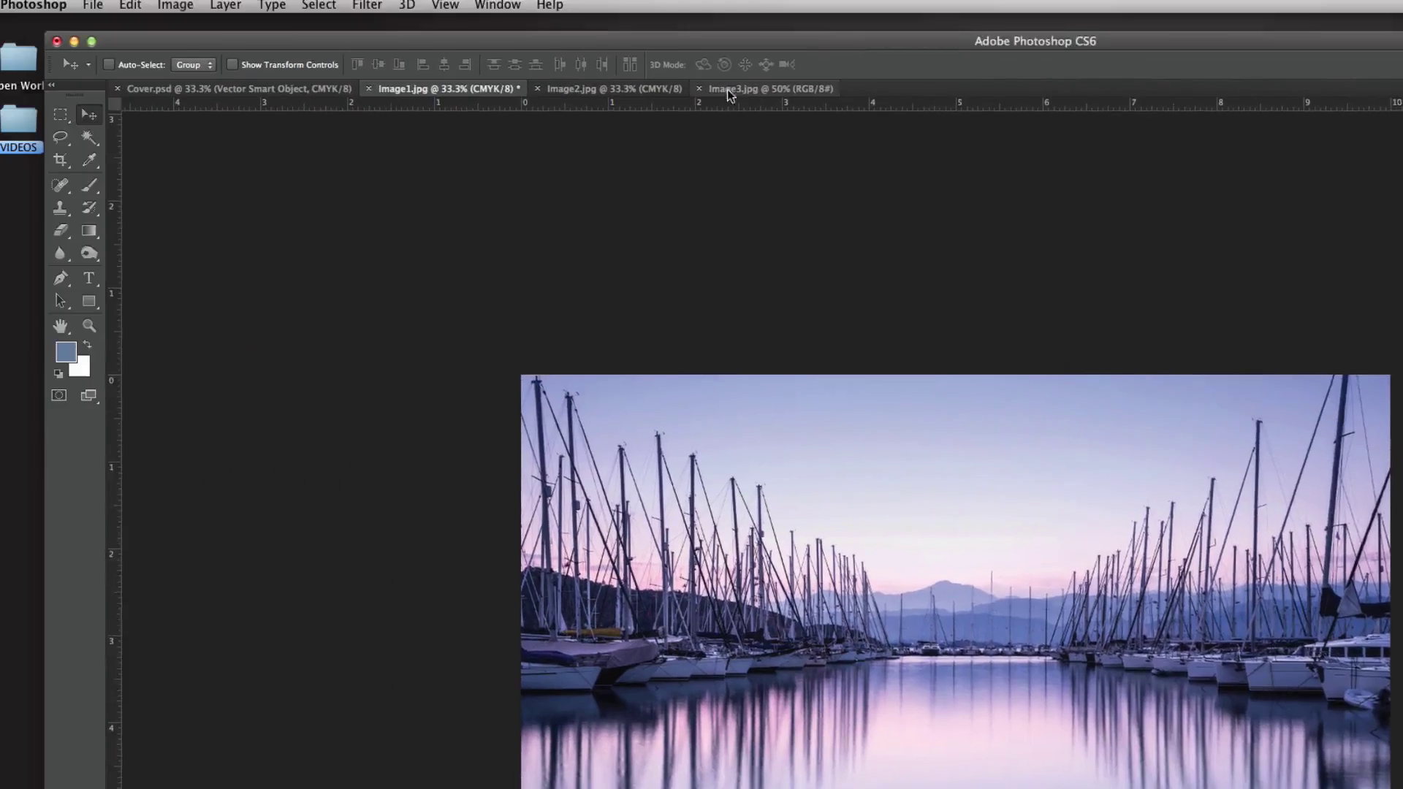
pyautogui.hotkey('ctrl', 's')
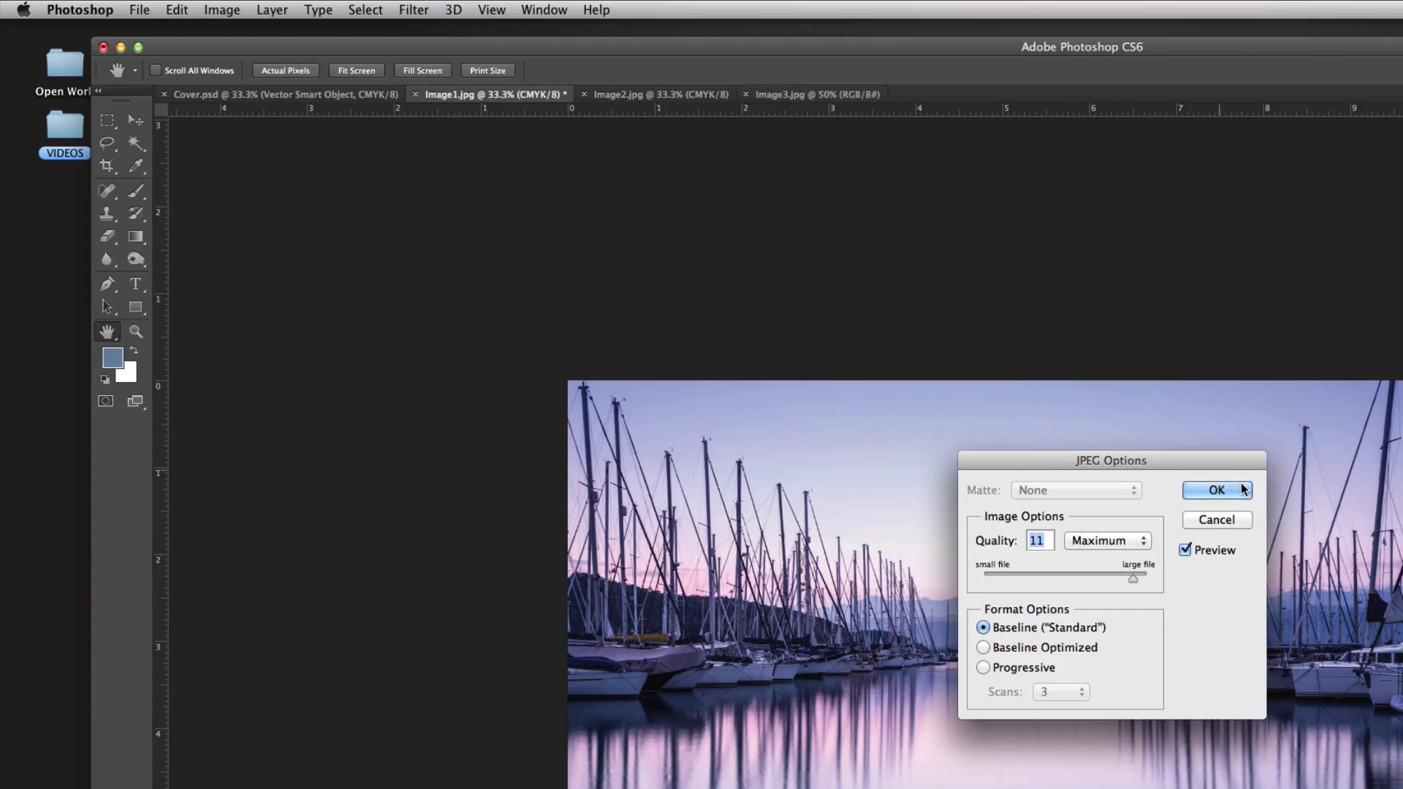
pyautogui.click(1242, 488)
pyautogui.press('v')
# - Convert Image3.jpg to CMYK color mode
pyautogui.click(778, 95)
pyautogui.click(222, 10)
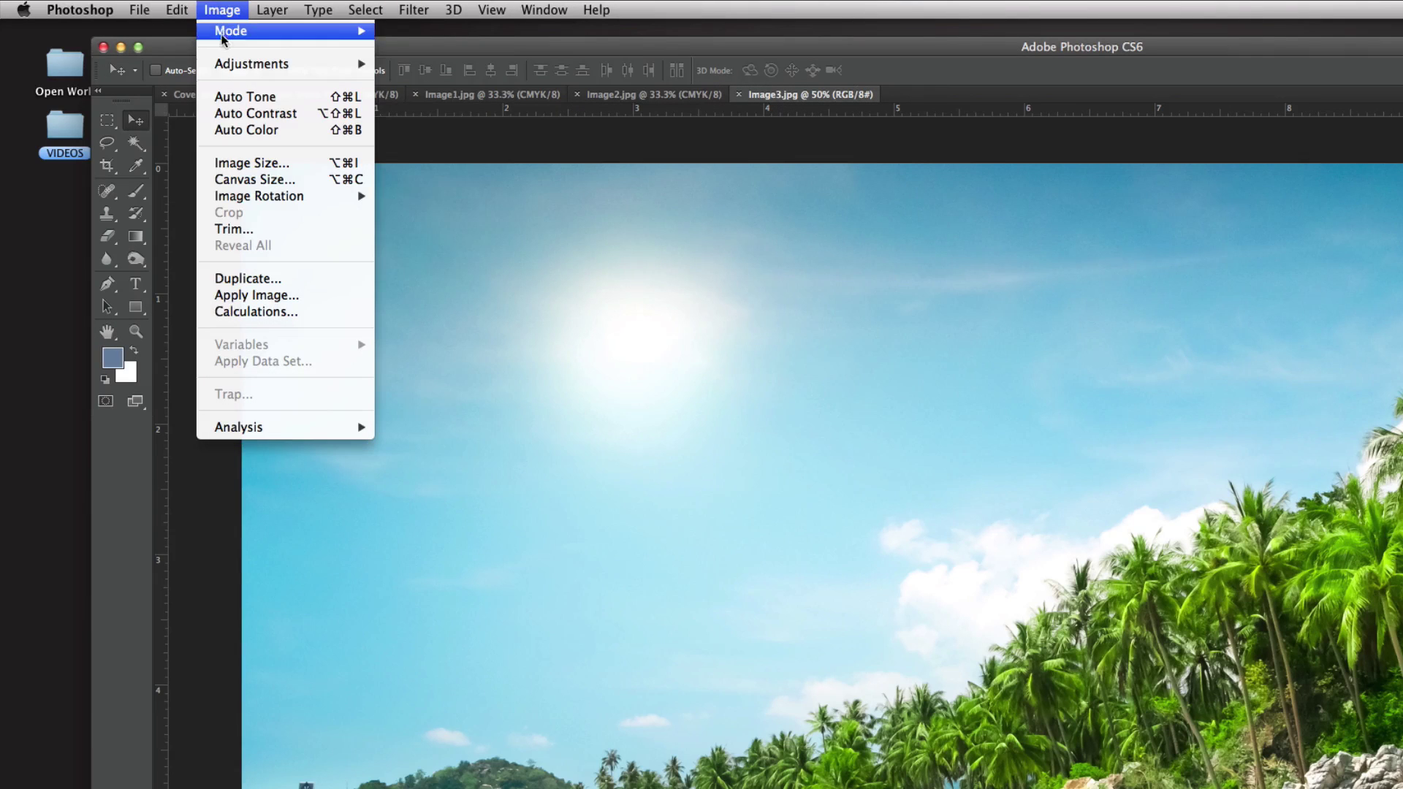
pyautogui.moveTo(222, 32)
pyautogui.click(421, 117)
# - Resize Image3.jpg to a document width of 8 inches at 300 pixels/inch and save it at JPEG quality 11
pyautogui.click(219, 9)
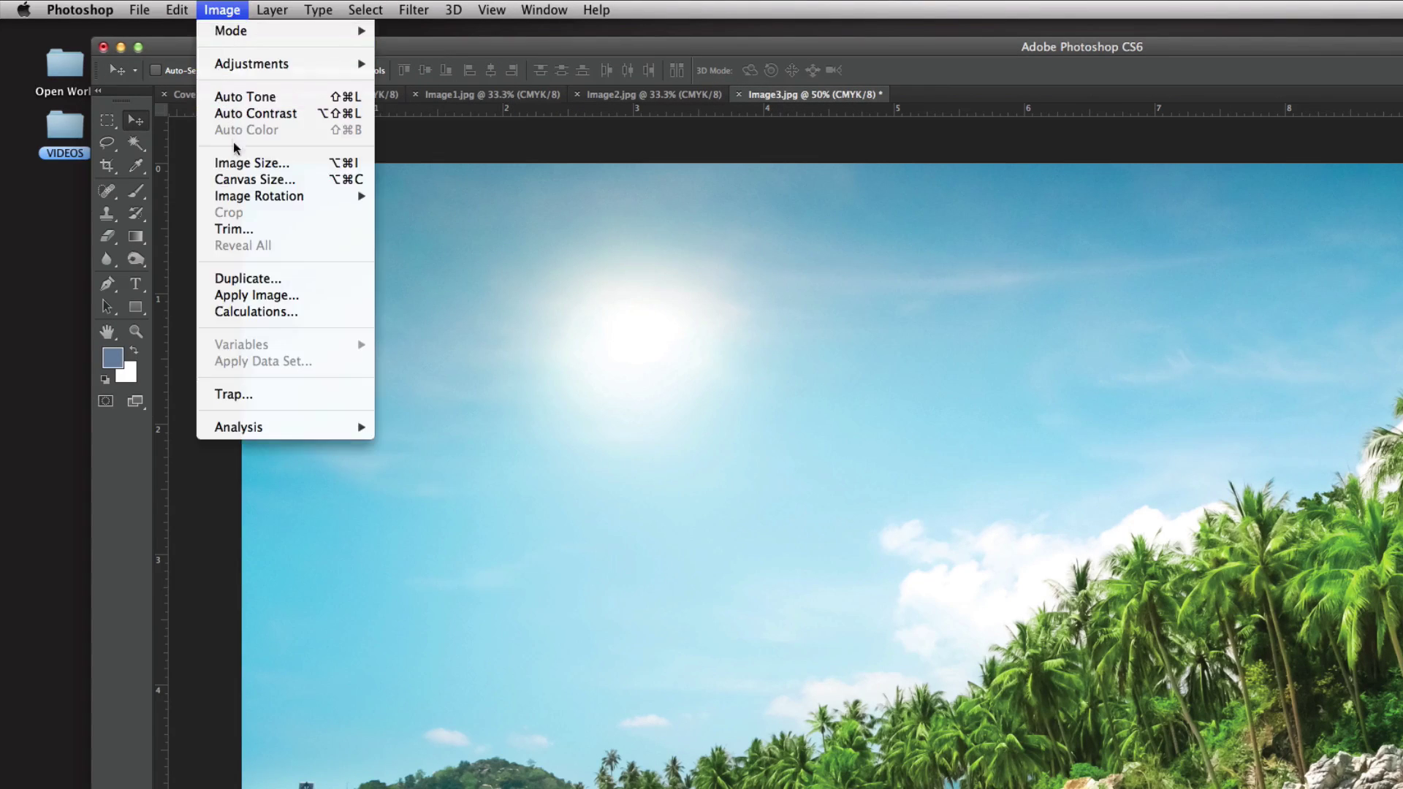
pyautogui.click(245, 163)
pyautogui.moveTo(1130, 539); pyautogui.dragTo(1044, 533)
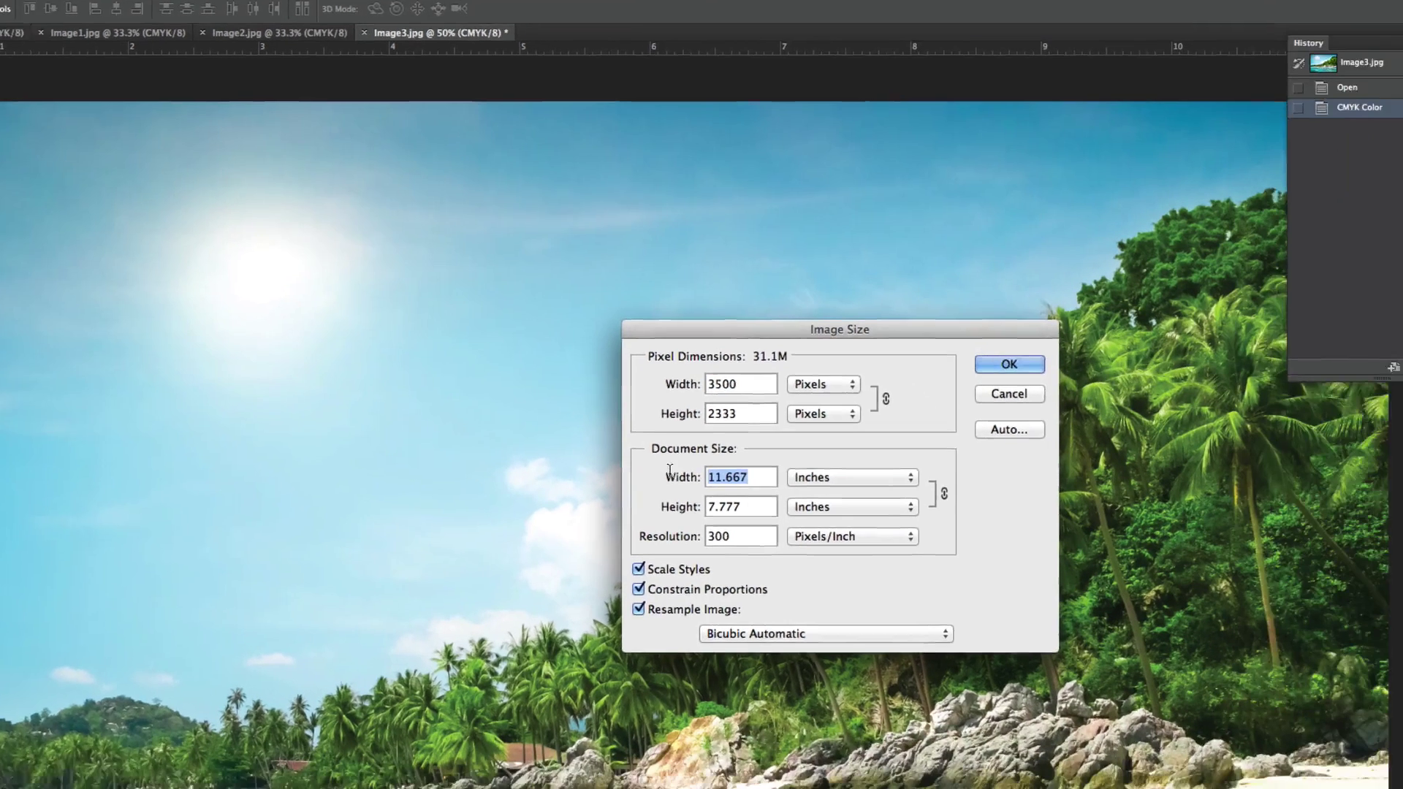
pyautogui.write('800')
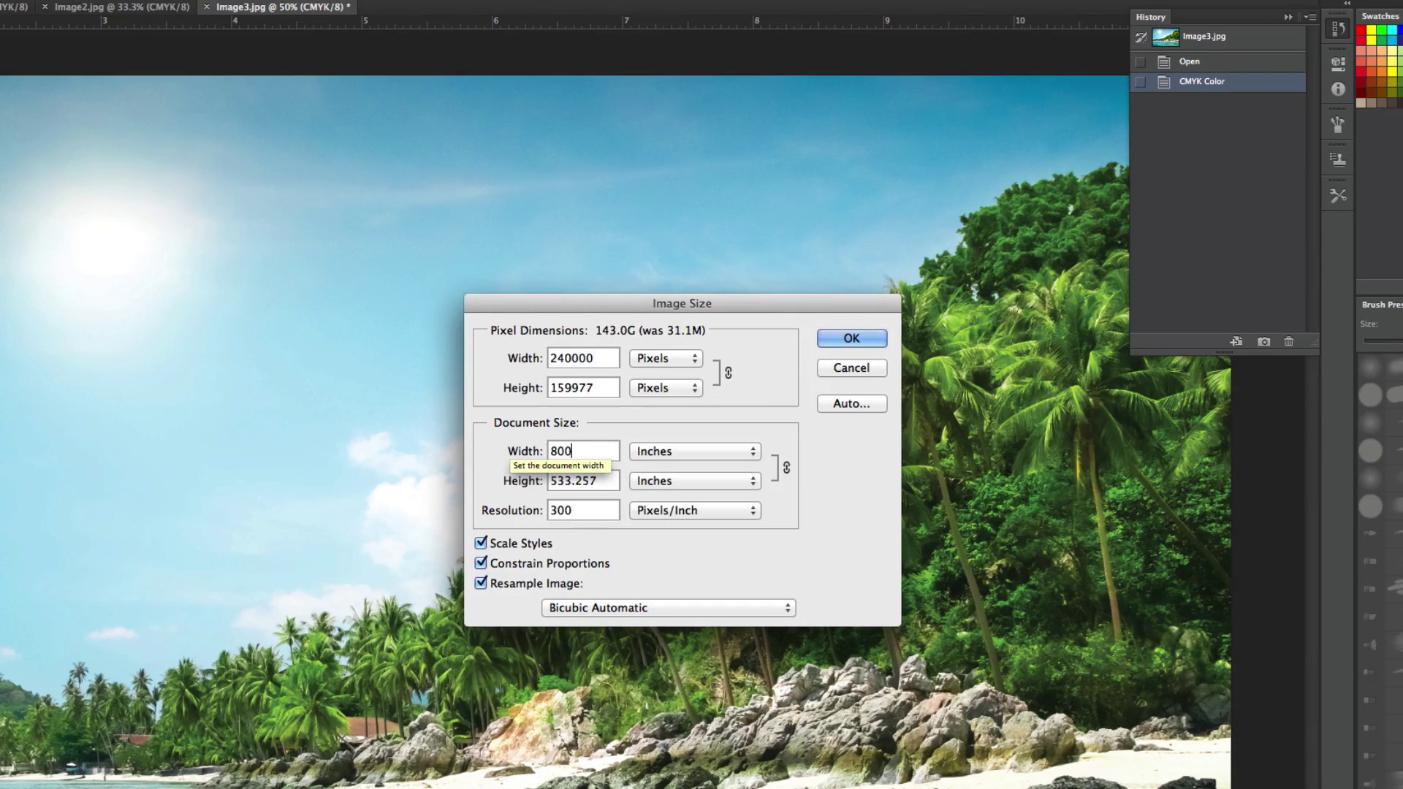
pyautogui.press('BackSpace')
pyautogui.press('BackSpace')
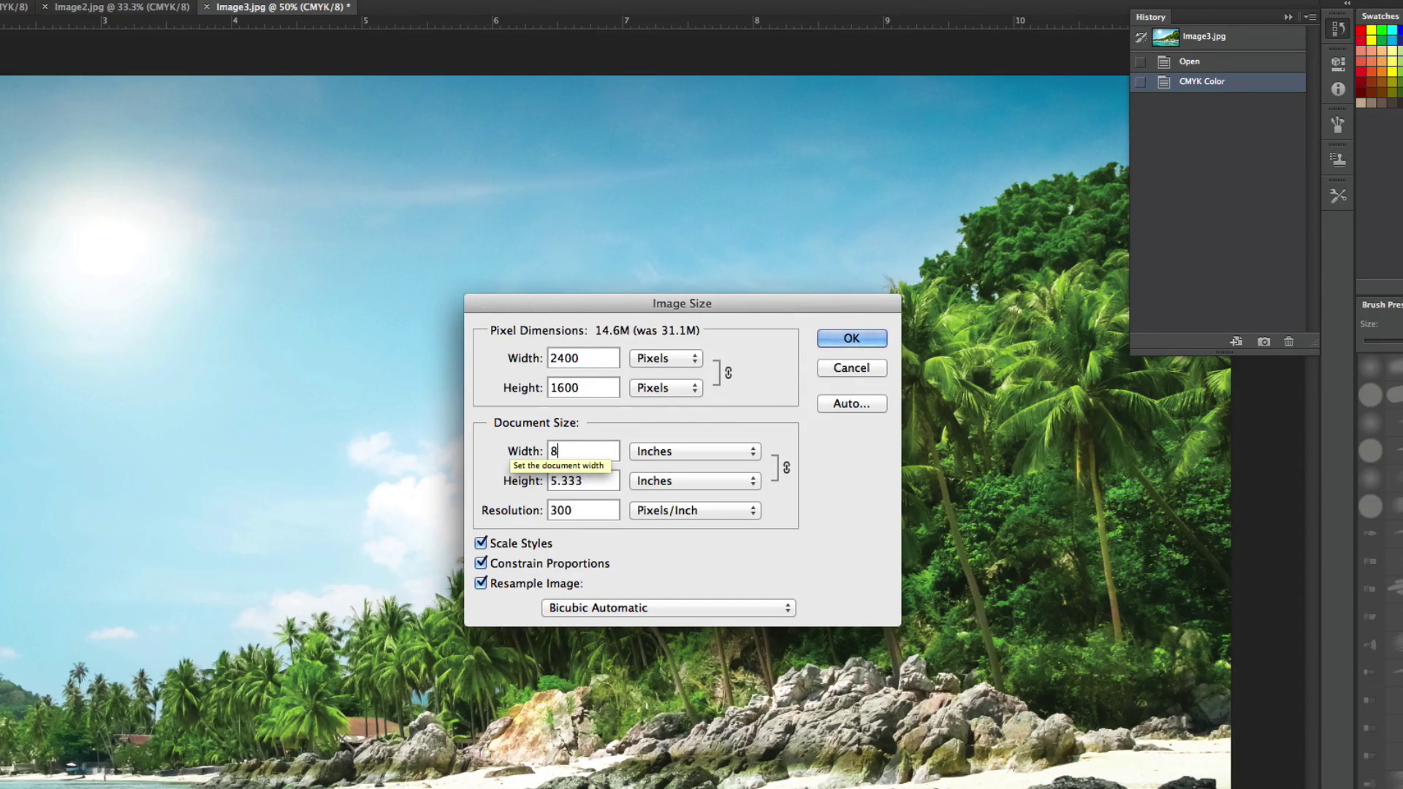
pyautogui.click(848, 339)
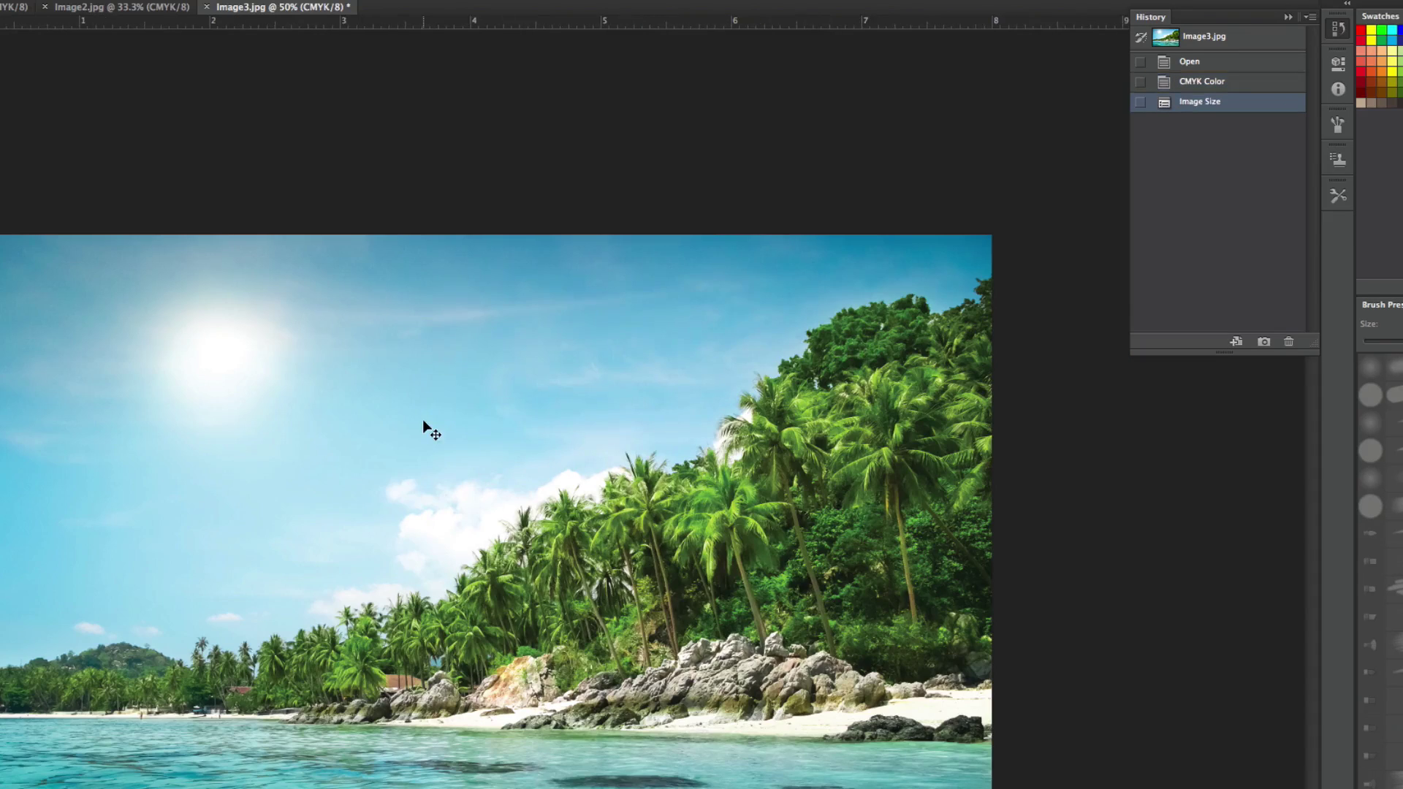
pyautogui.hotkey('ctrl', 's')
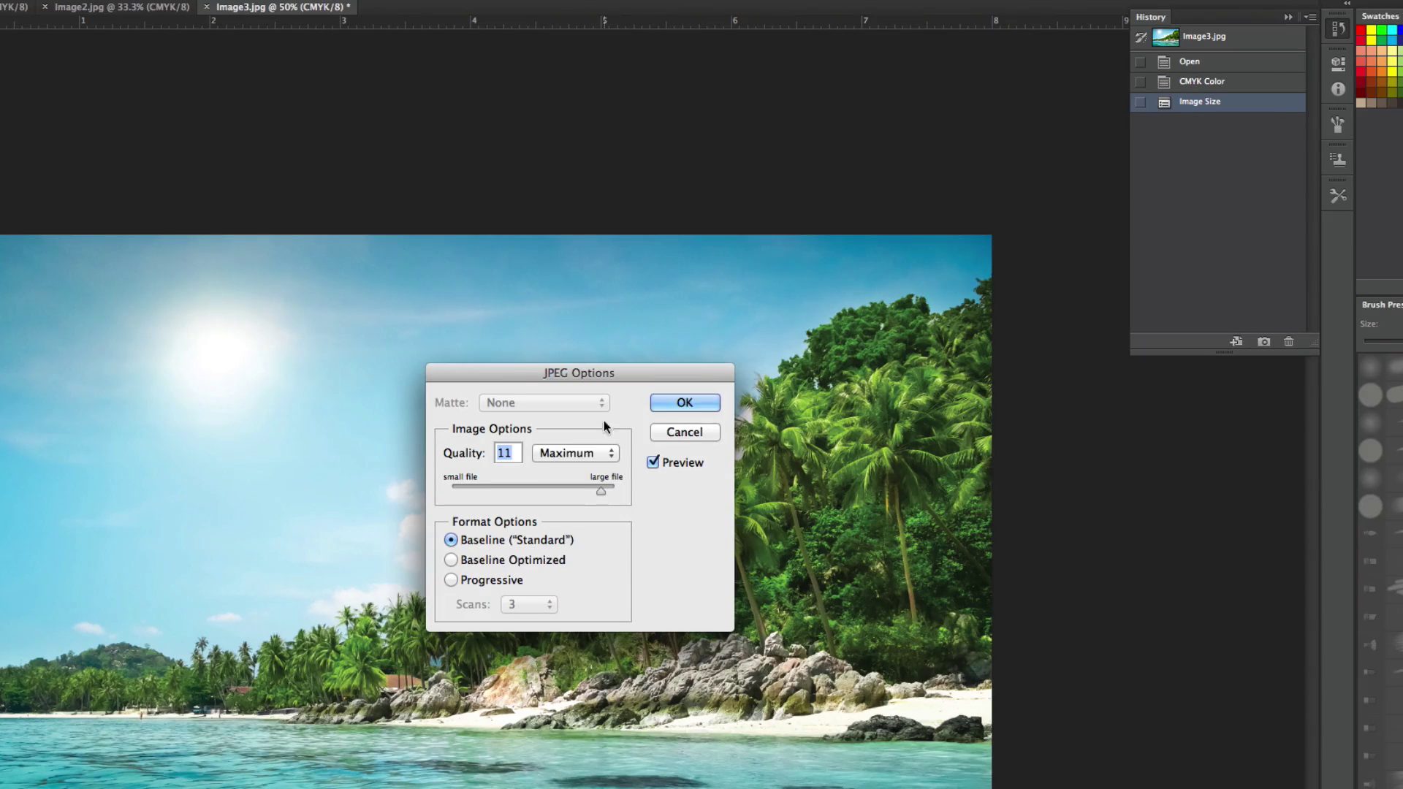
pyautogui.click(683, 406)
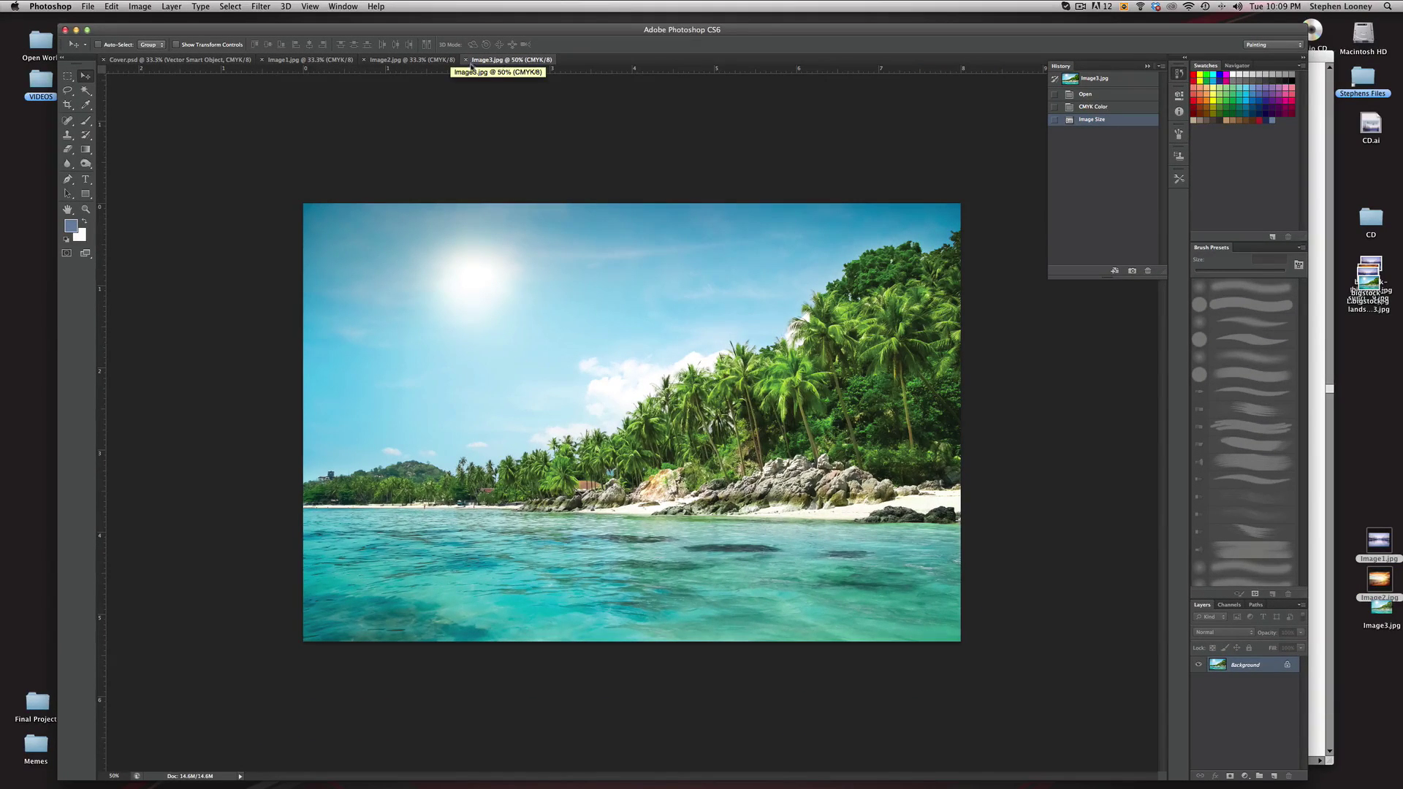
# - Close Image3.jpg, Image2.jpg and Image1.jpg, leaving only Cover.psd open
pyautogui.click(86, 6)
pyautogui.click(336, 6)
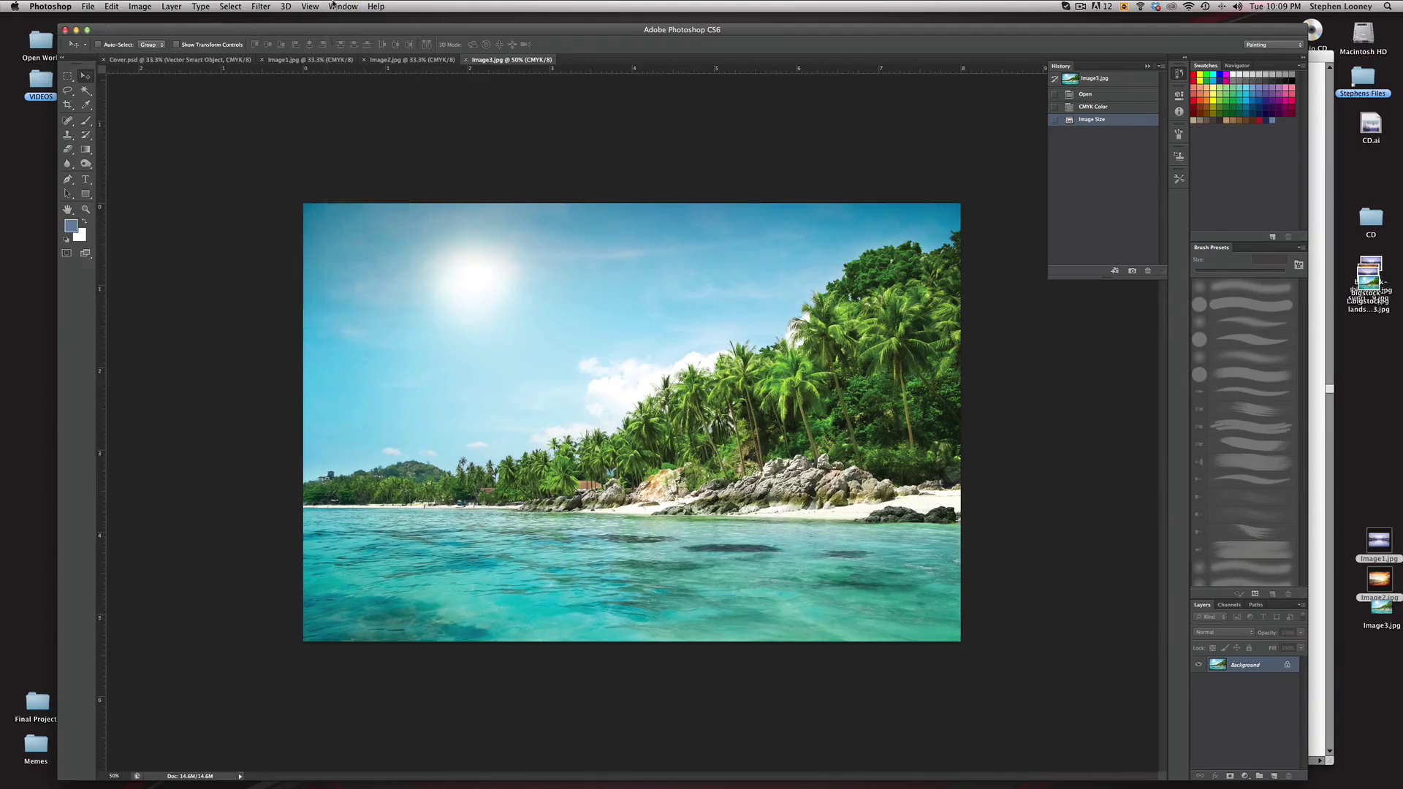
pyautogui.press('super+w')
pyautogui.press('super+w')
pyautogui.press('super+w')
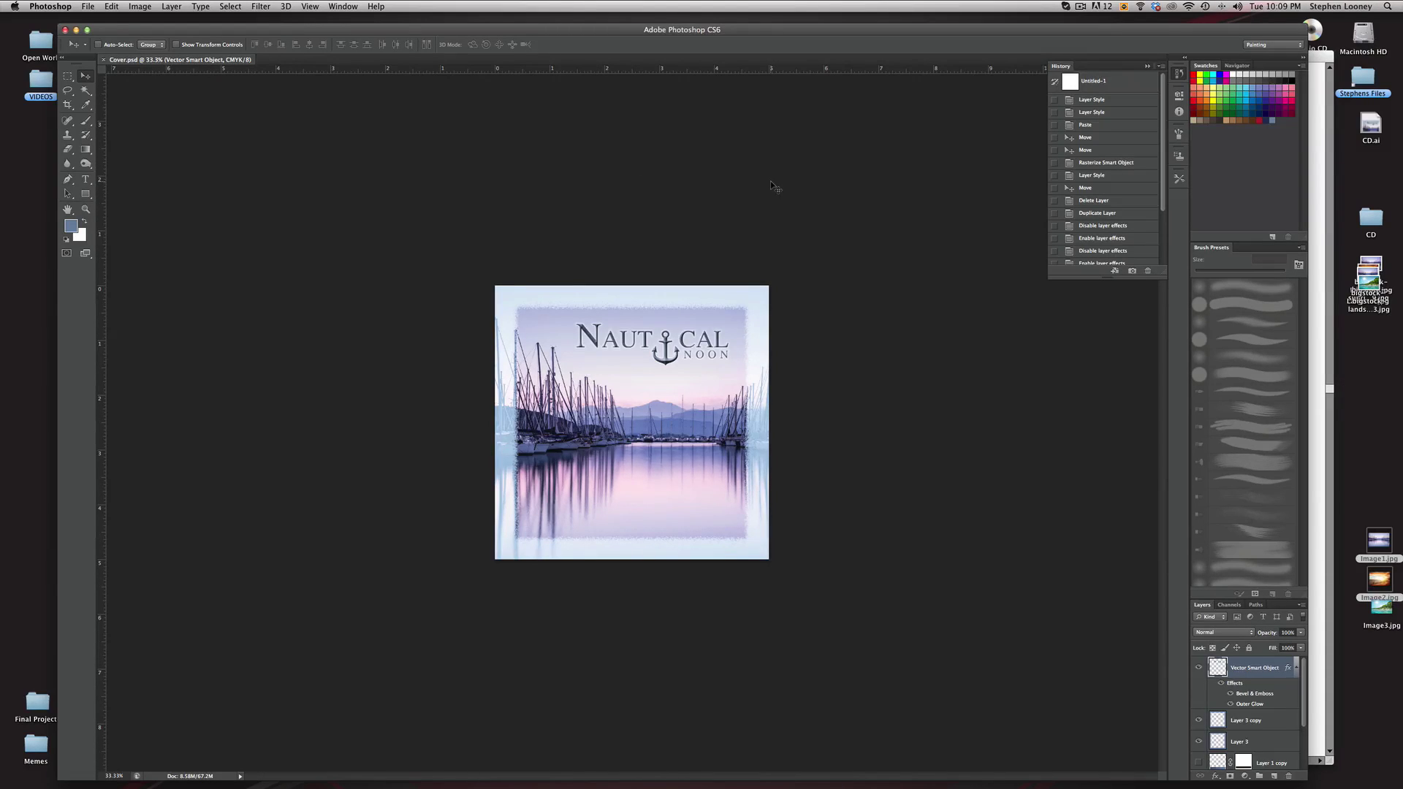
# - Start a new document measured in inches, with a width of 4.75 and a height of 4.75
pyautogui.click(86, 6)
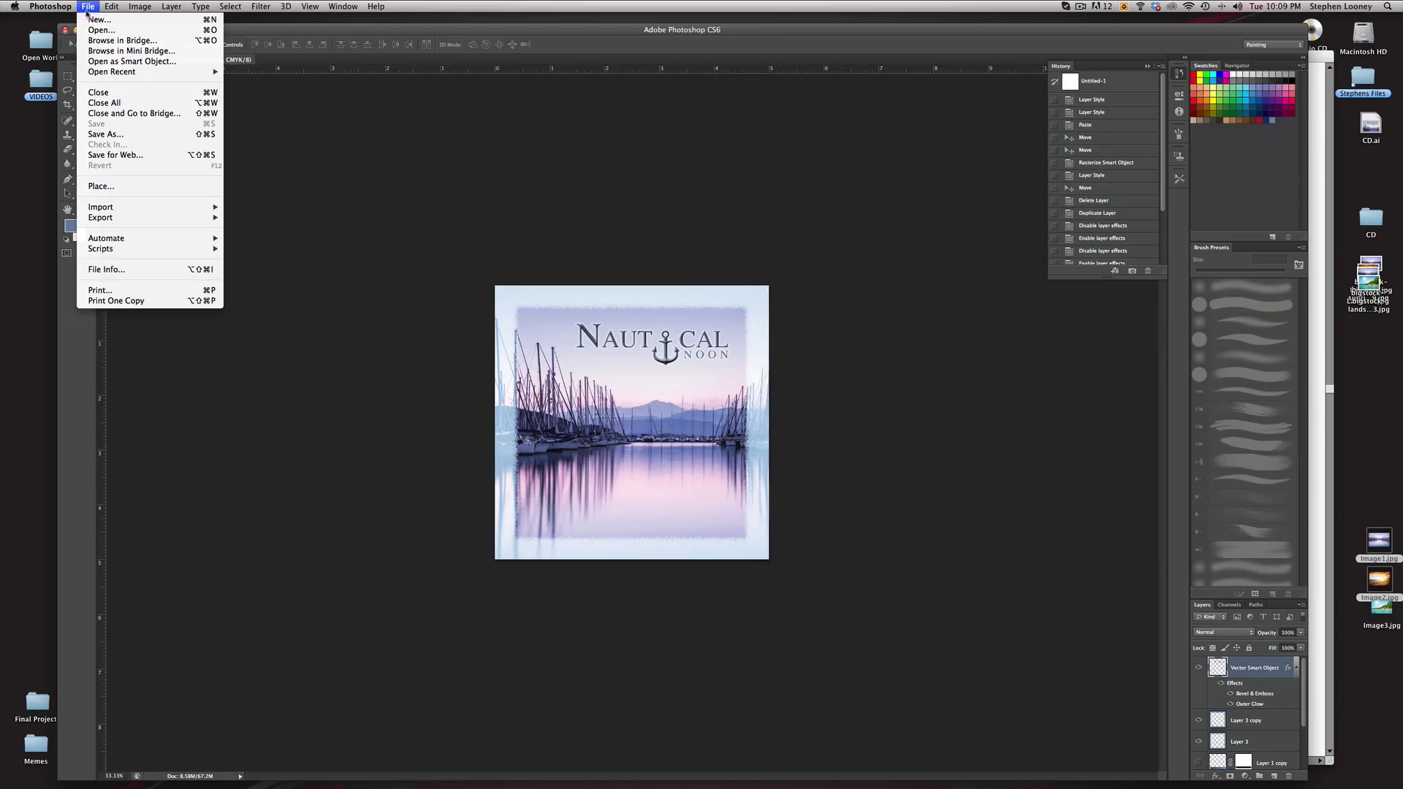
pyautogui.click(93, 20)
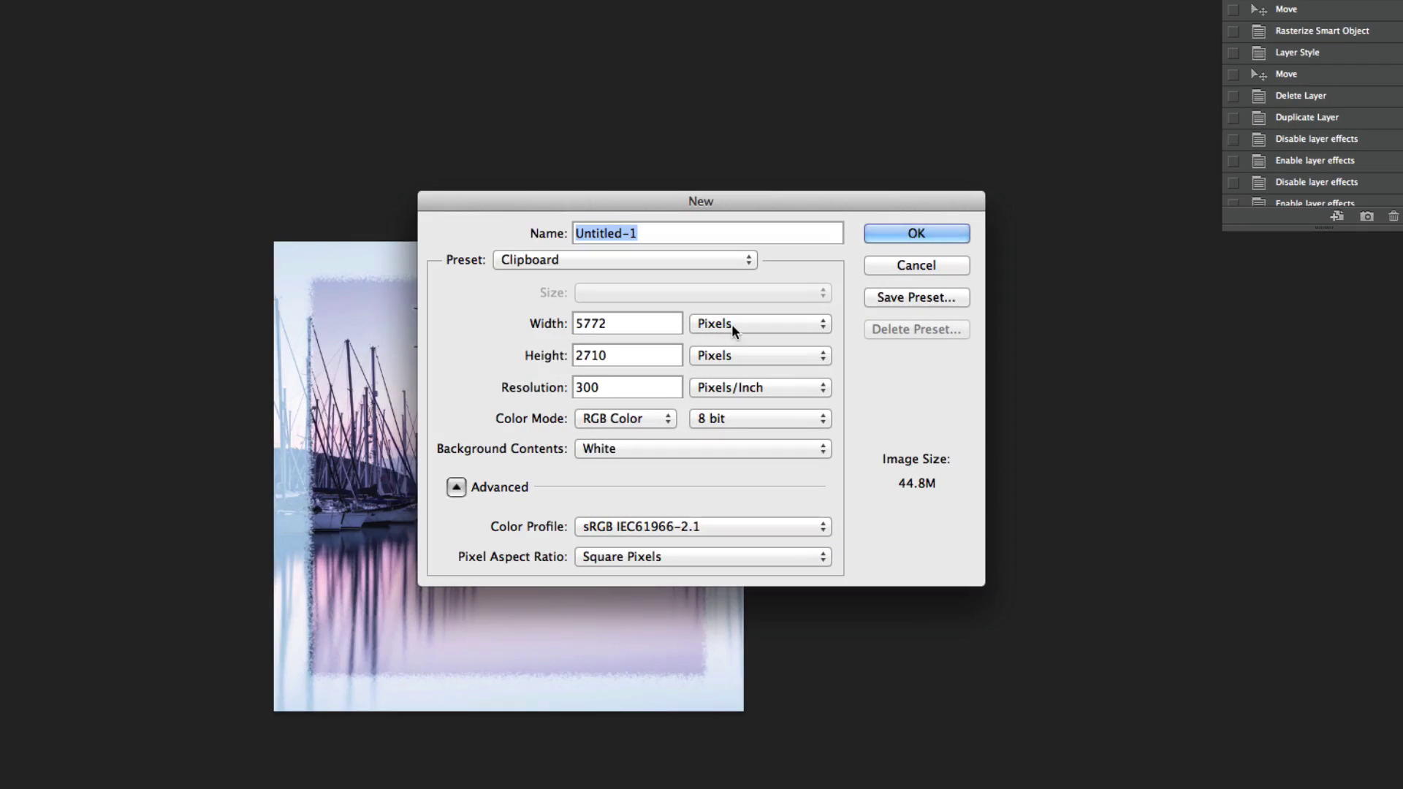
pyautogui.click(733, 329)
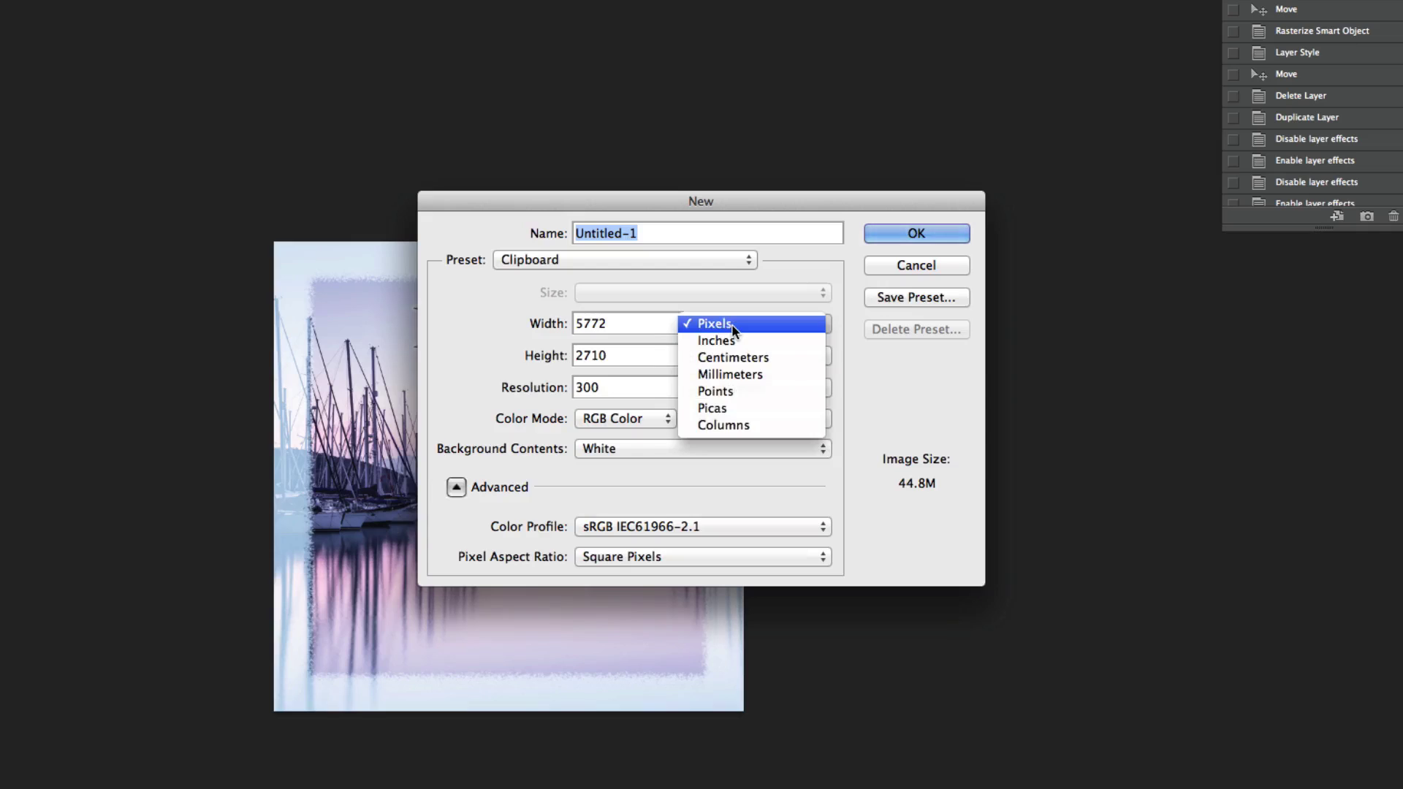
pyautogui.click(730, 339)
pyautogui.click(659, 325)
pyautogui.doubleClick(658, 325)
pyautogui.write('4.')
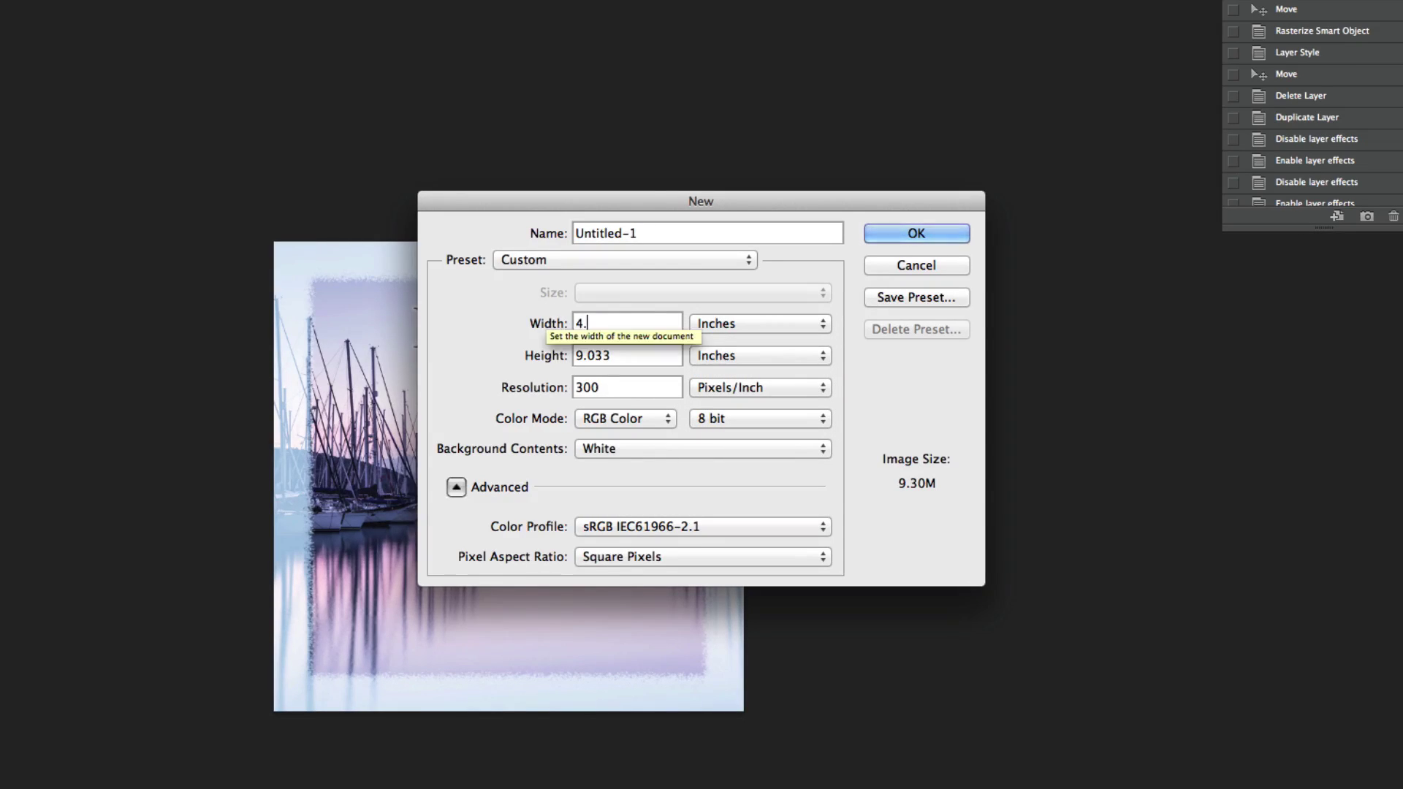
pyautogui.write('75')
pyautogui.doubleClick(595, 324)
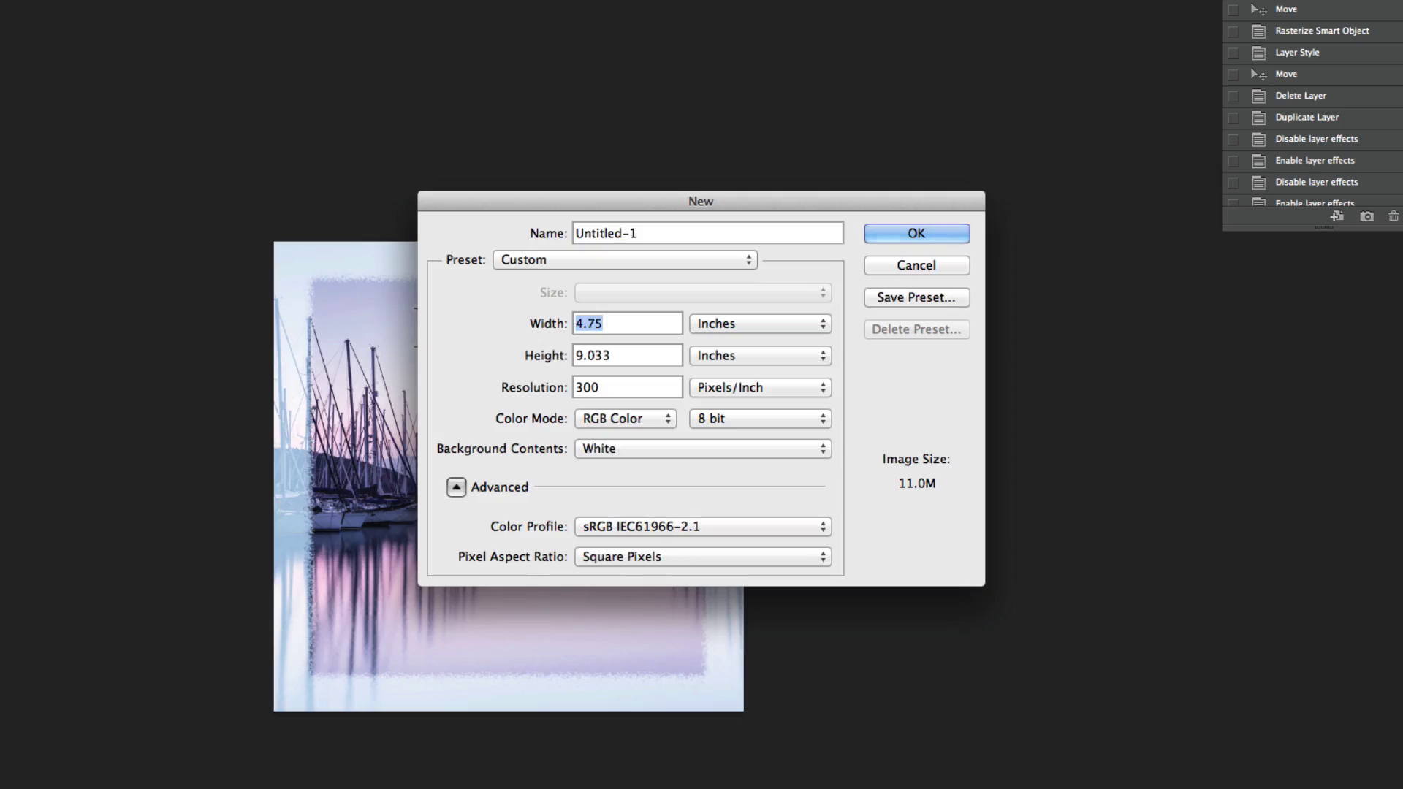
pyautogui.press('Tab')
pyautogui.write('4.75')
# - Name the new document CDBack and set its color mode to CMYK Color at 16 bit
pyautogui.doubleClick(657, 231)
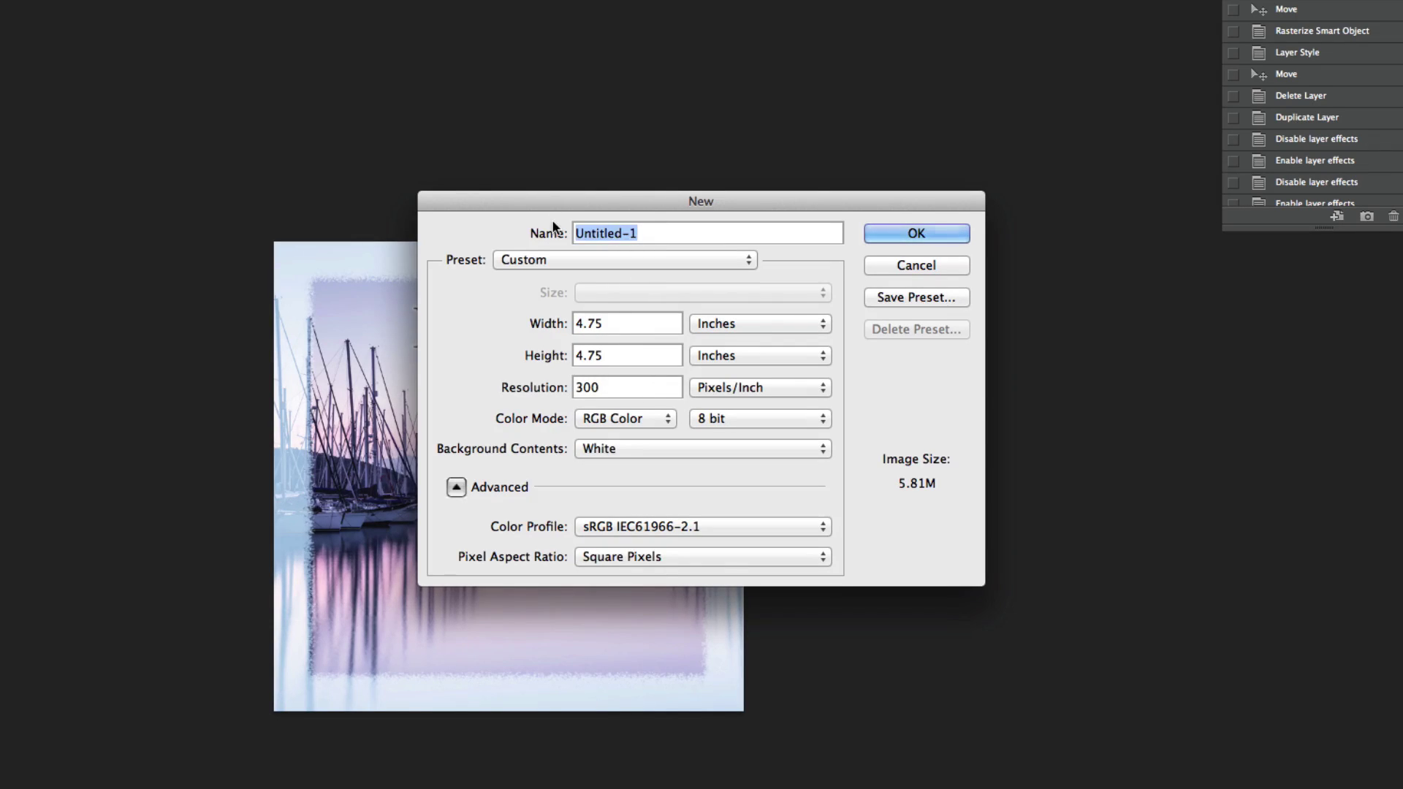
pyautogui.write('CDBack')
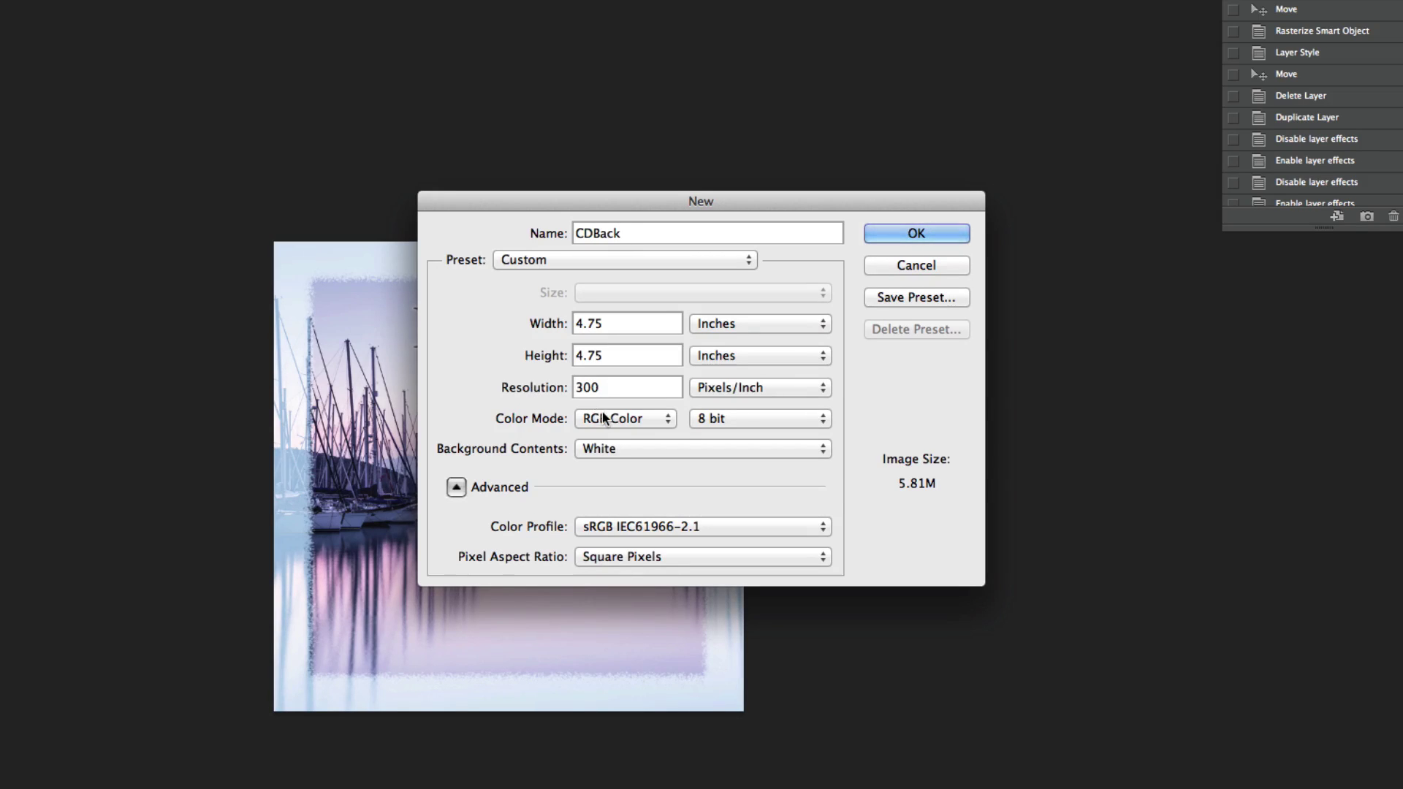
pyautogui.click(625, 420)
pyautogui.click(625, 432)
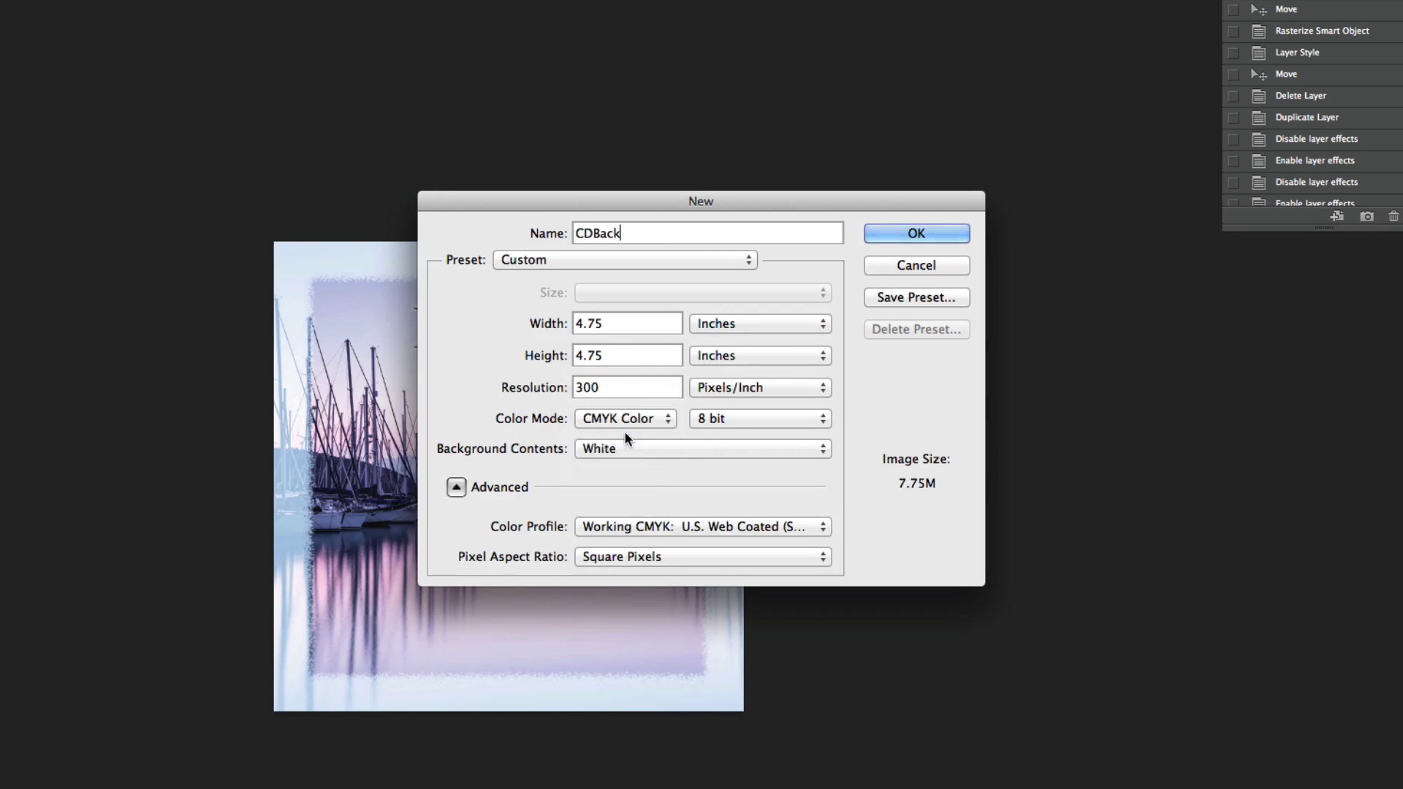
pyautogui.click(708, 418)
pyautogui.click(706, 436)
pyautogui.click(706, 424)
pyautogui.click(717, 403)
pyautogui.click(719, 422)
pyautogui.click(716, 435)
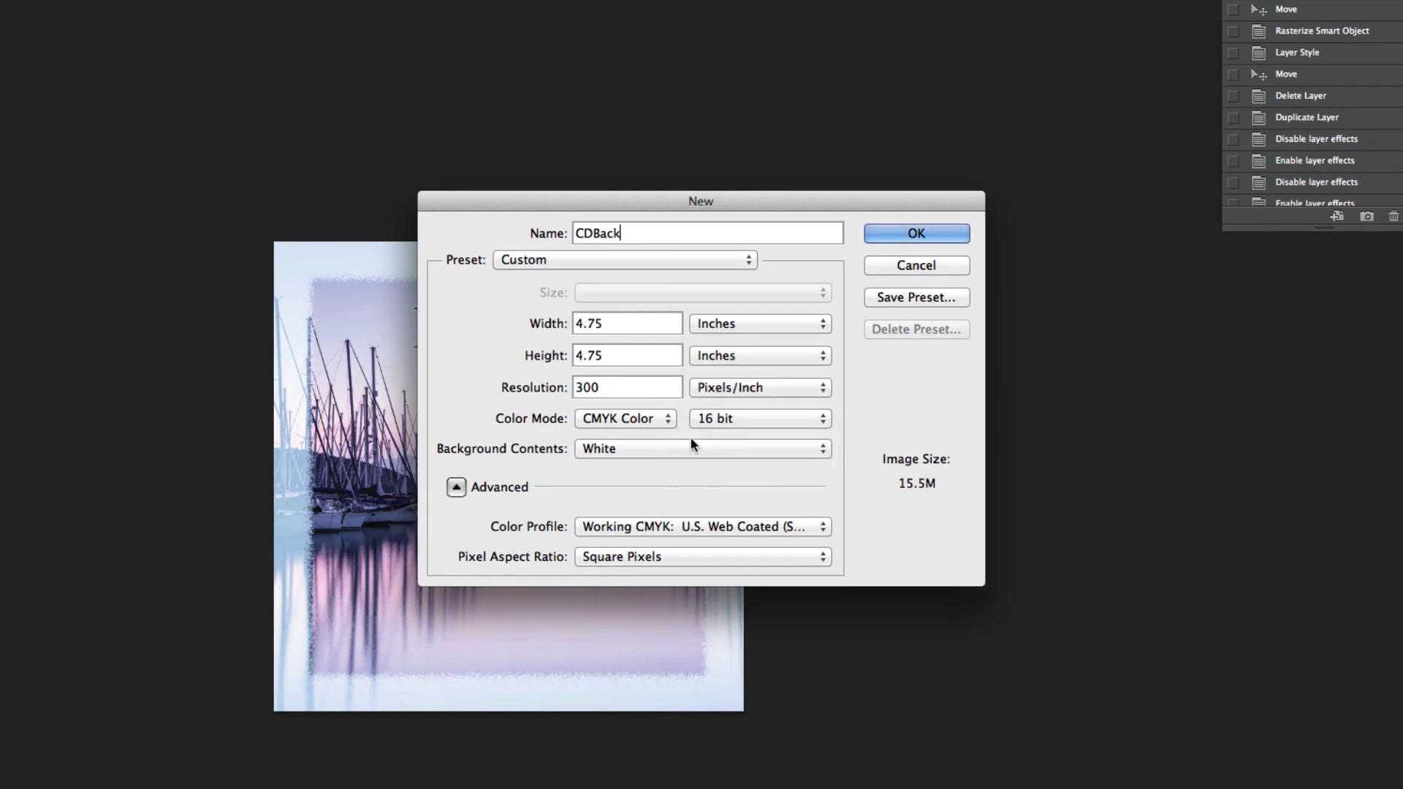
# - Apply the U.S. Paper preset, reset width and height to 4.75 inches, collapse the advanced options and create the document
pyautogui.click(586, 260)
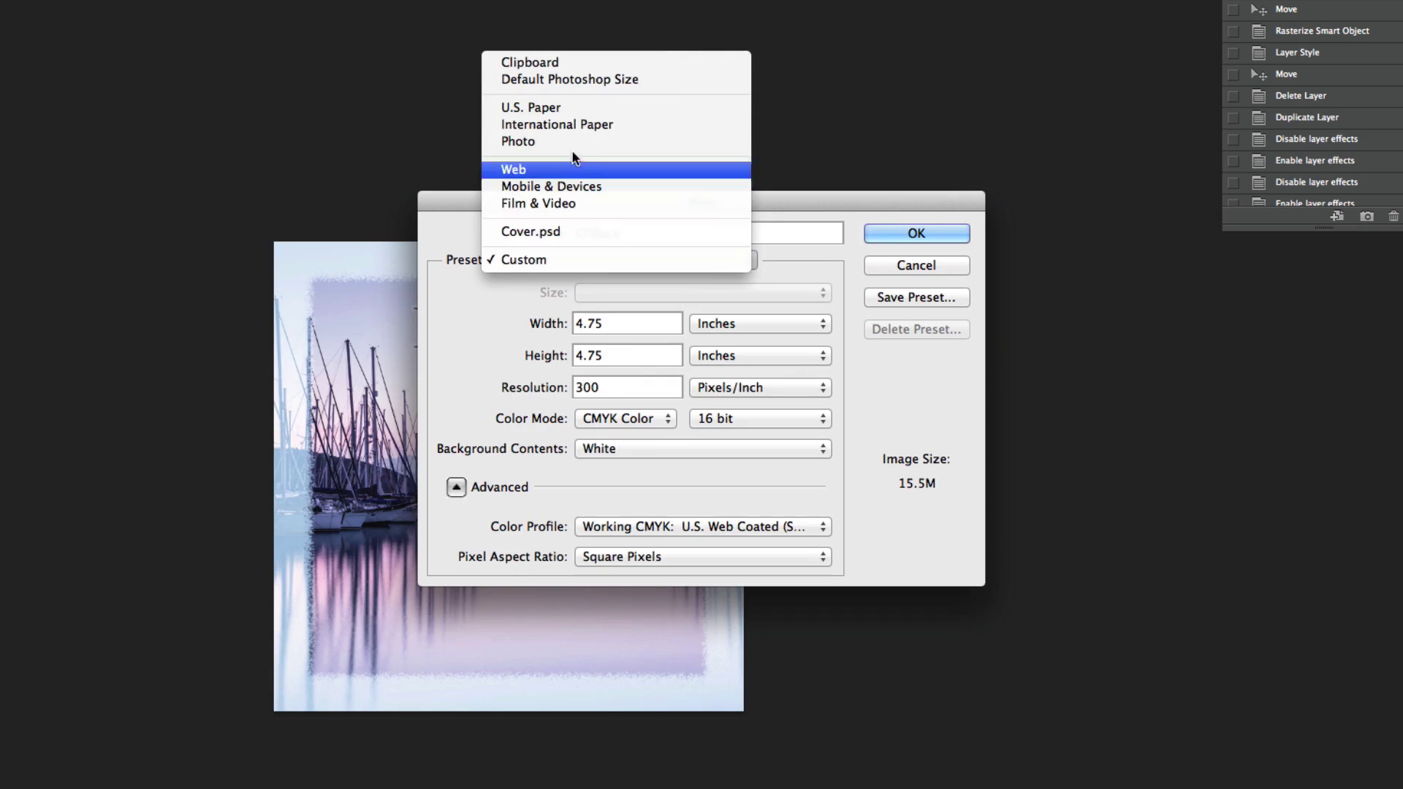
pyautogui.click(559, 108)
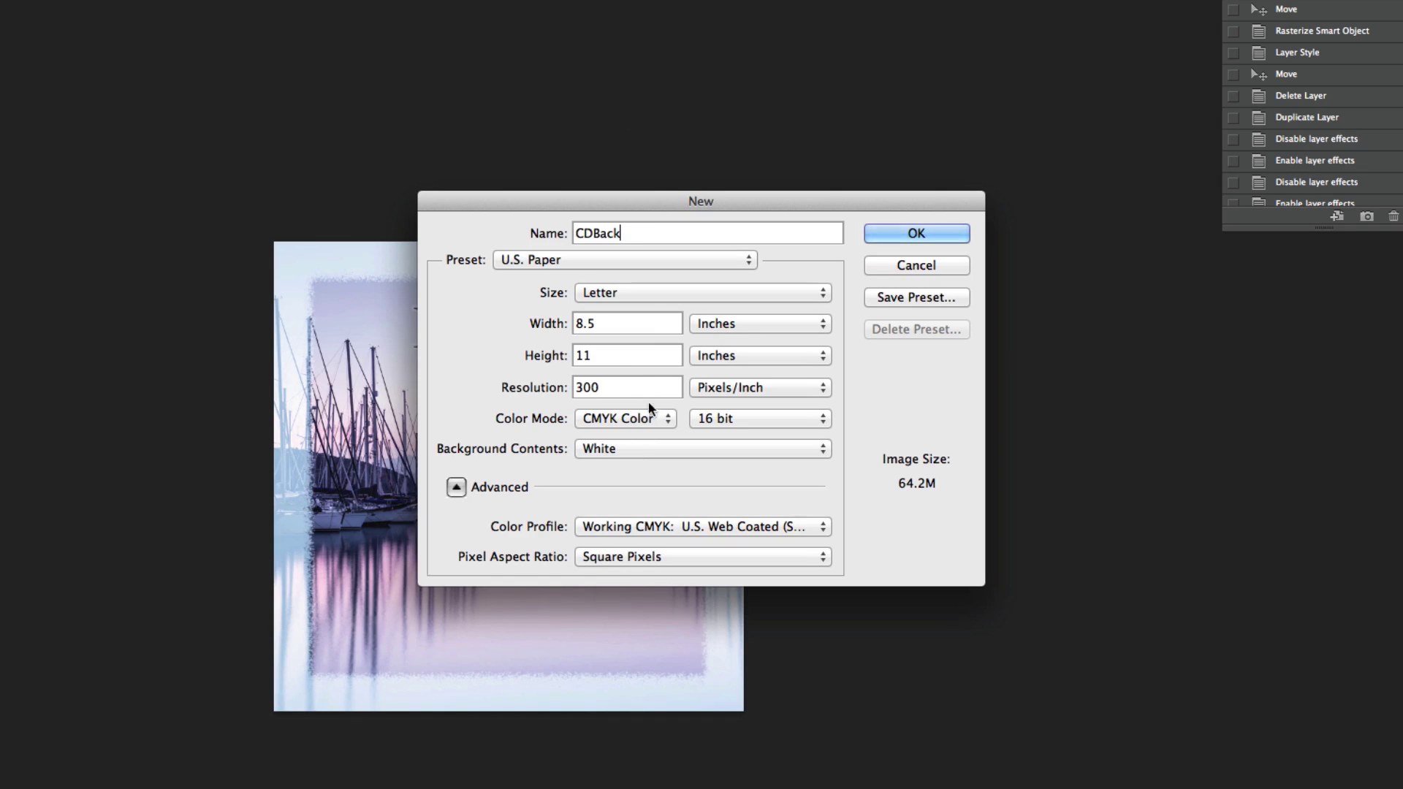
pyautogui.moveTo(657, 322); pyautogui.dragTo(491, 310)
pyautogui.write('4.75')
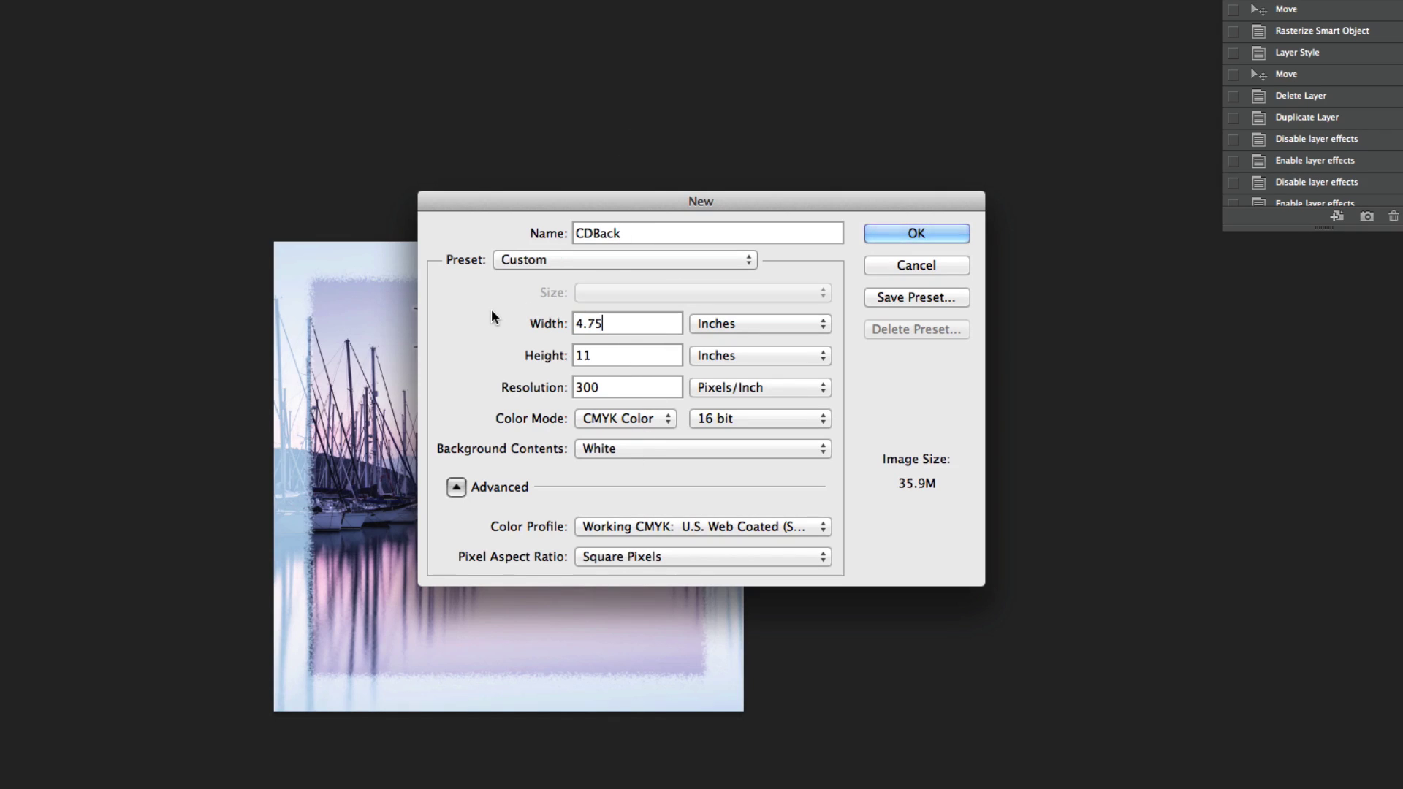
pyautogui.doubleClick(582, 356)
pyautogui.write('4.75')
pyautogui.click(456, 488)
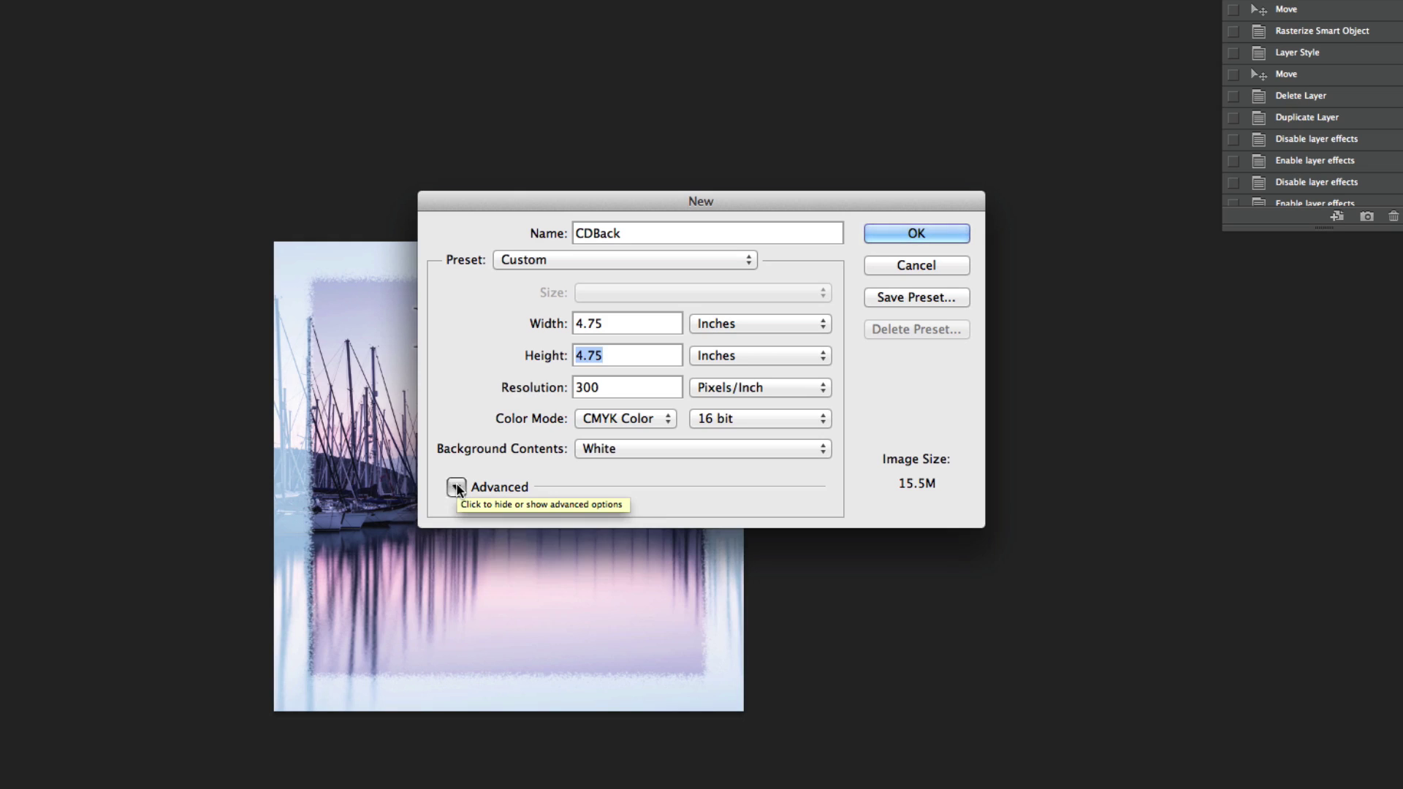
pyautogui.click(897, 236)
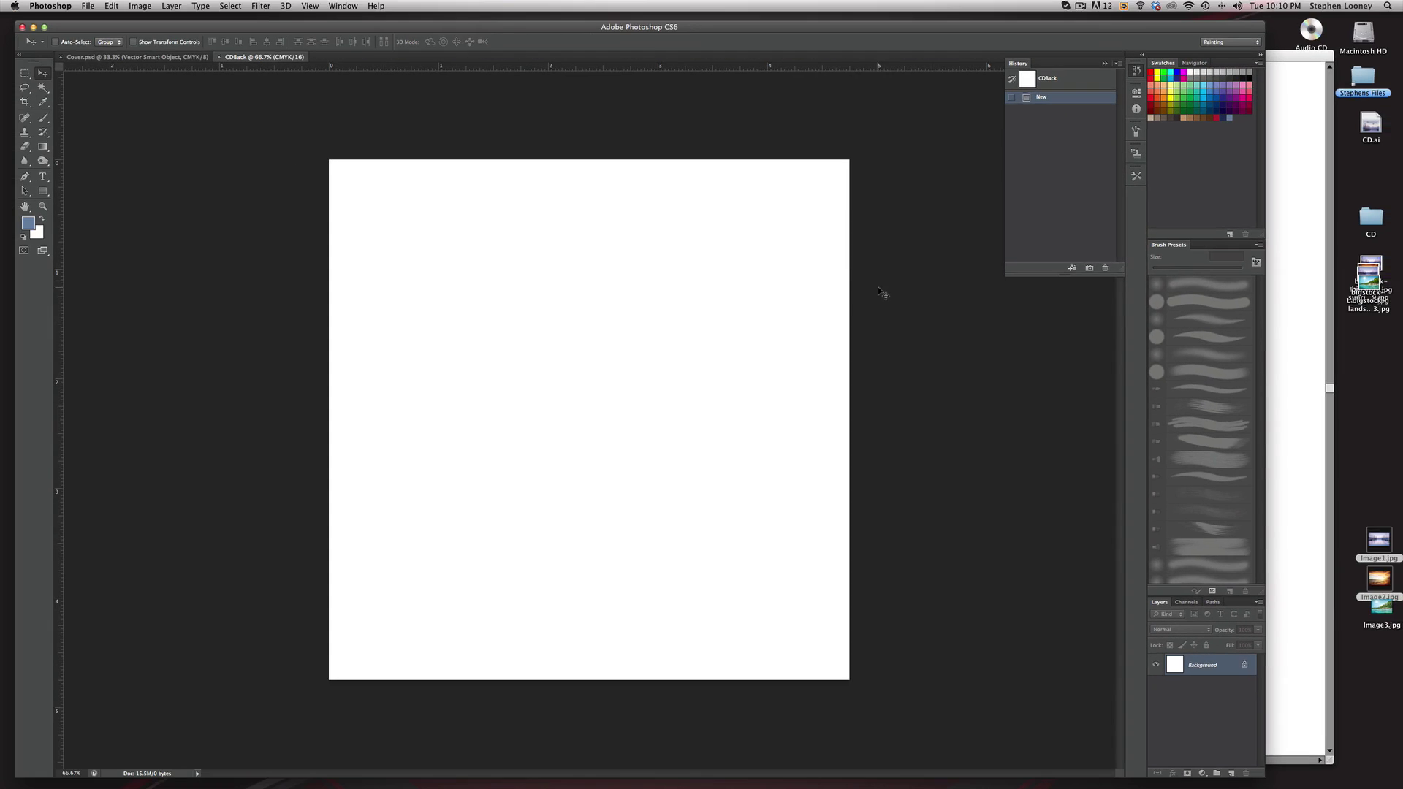
# - Minimize Illustrator's CD.ai window and place Image1.jpg from the desktop into the CDBack document in Photoshop
pyautogui.click(1394, 467)
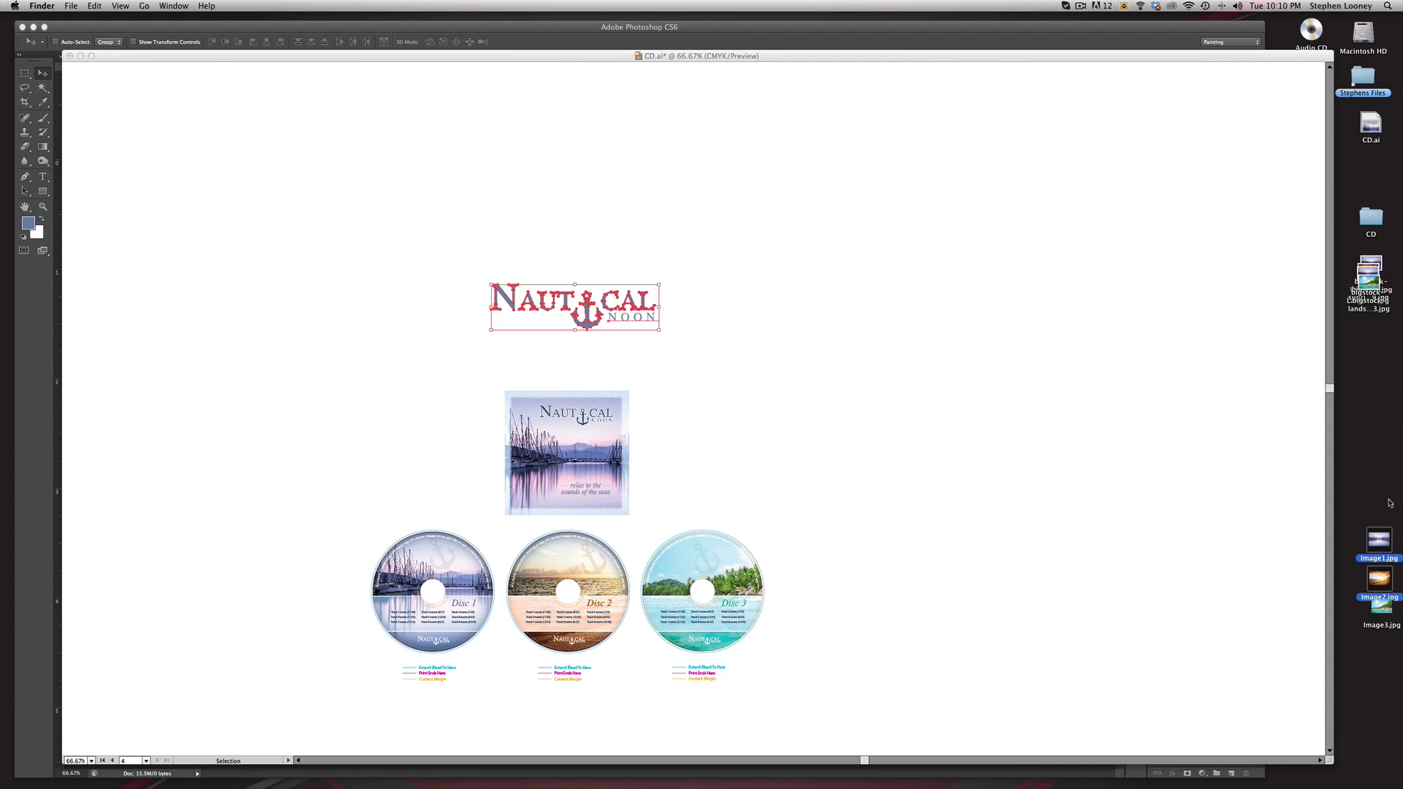
pyautogui.click(80, 55)
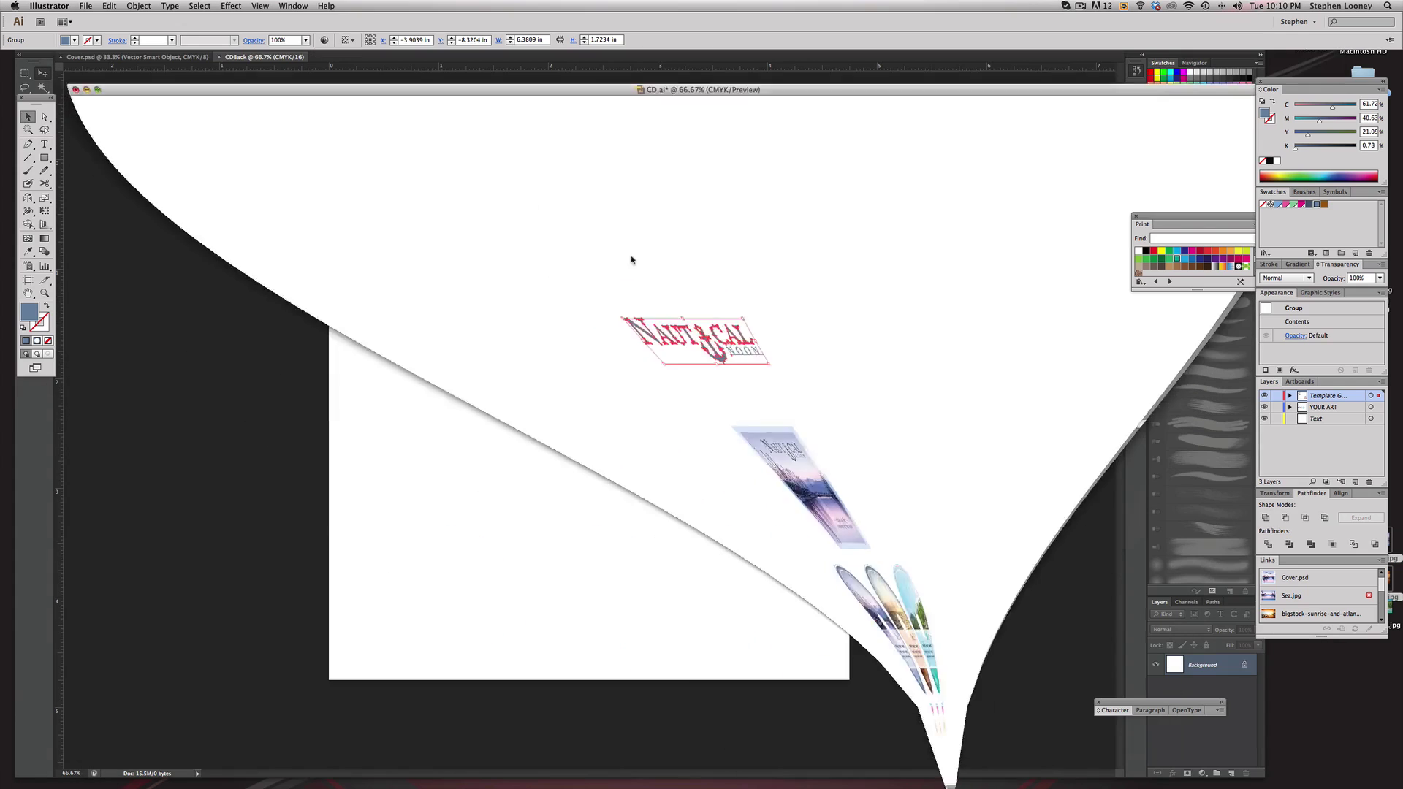
pyautogui.click(1372, 491)
pyautogui.moveTo(1377, 550); pyautogui.dragTo(548, 413)
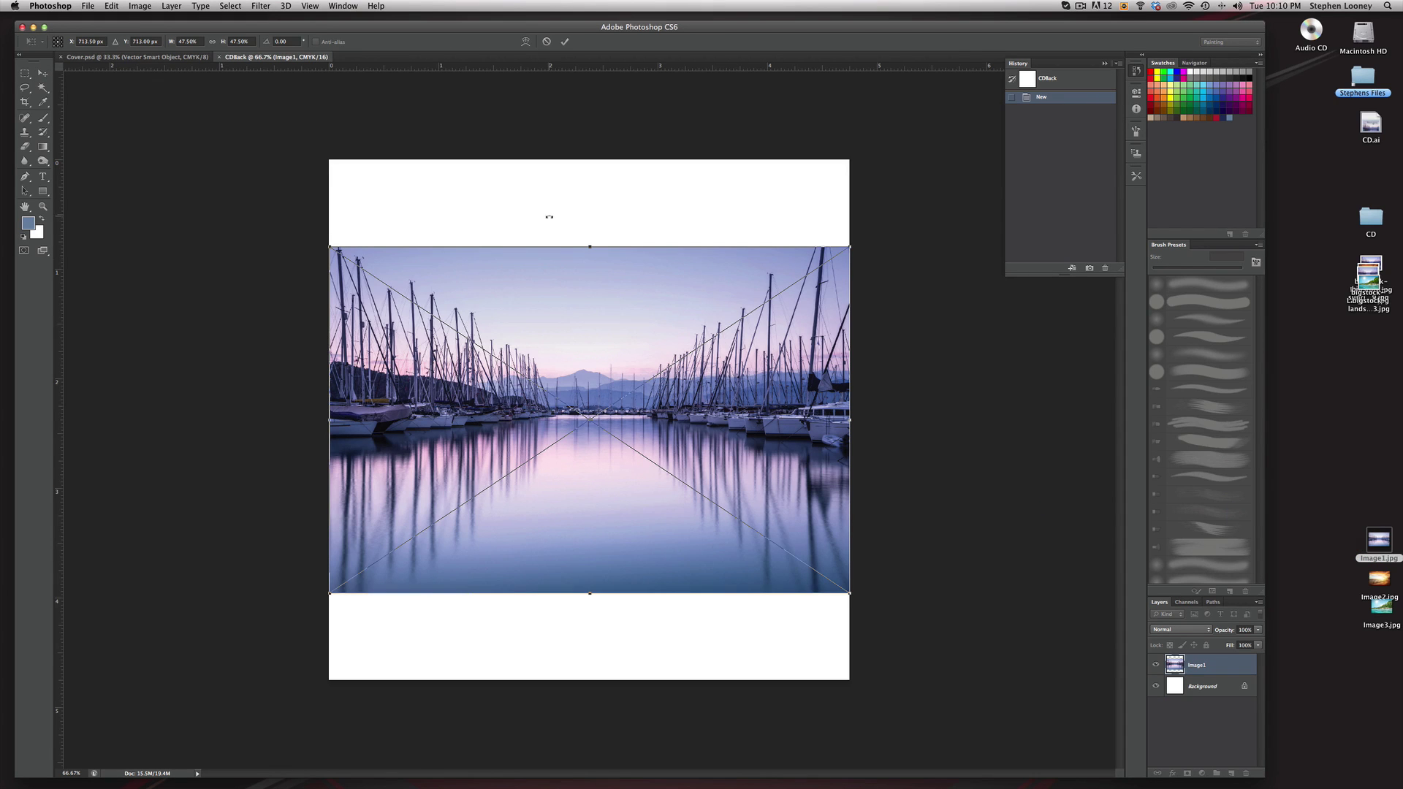
pyautogui.press('Return')
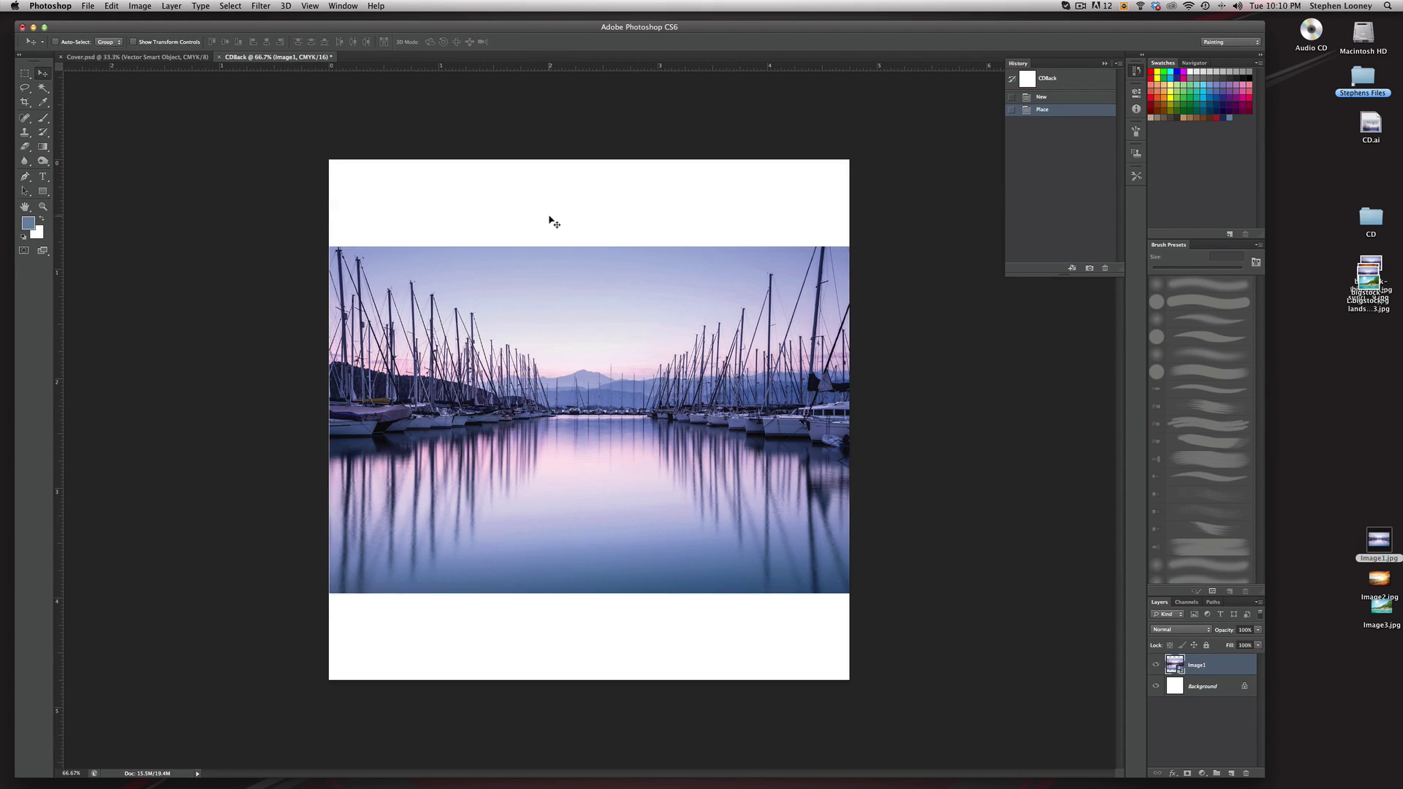
# - Free-transform the placed harbor photo to about 75% scale and reposition it over the canvas
pyautogui.keyDown('alt'); pyautogui.click(634, 331); pyautogui.keyUp('alt')
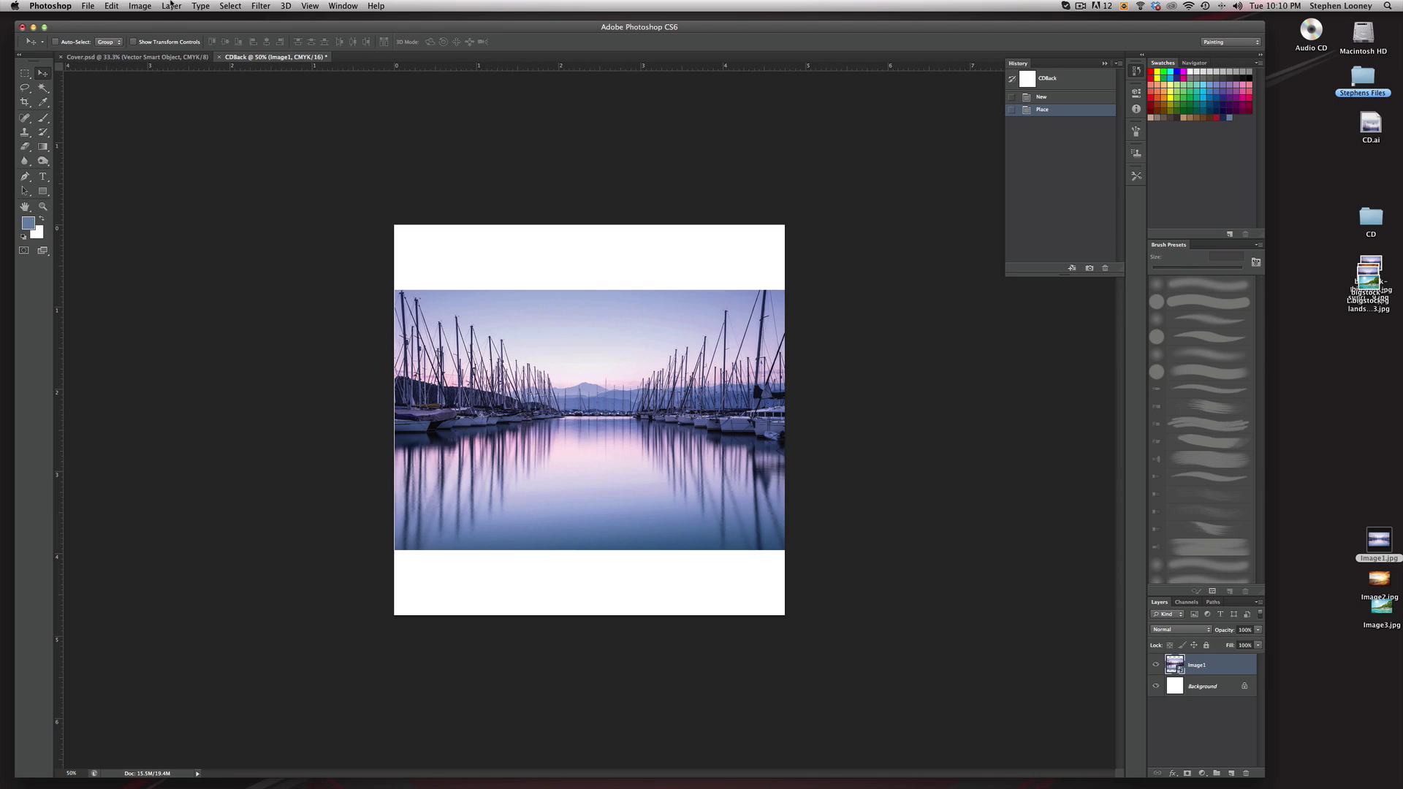
pyautogui.click(113, 6)
pyautogui.click(142, 237)
pyautogui.moveTo(785, 291); pyautogui.dragTo(980, 326)
pyautogui.moveTo(695, 341); pyautogui.dragTo(638, 395)
pyautogui.moveTo(845, 259); pyautogui.dragTo(898, 224)
pyautogui.moveTo(596, 375)
pyautogui.mouseDown()
pyautogui.moveTo(628, 350)
pyautogui.moveTo(609, 353)
pyautogui.mouseUp()
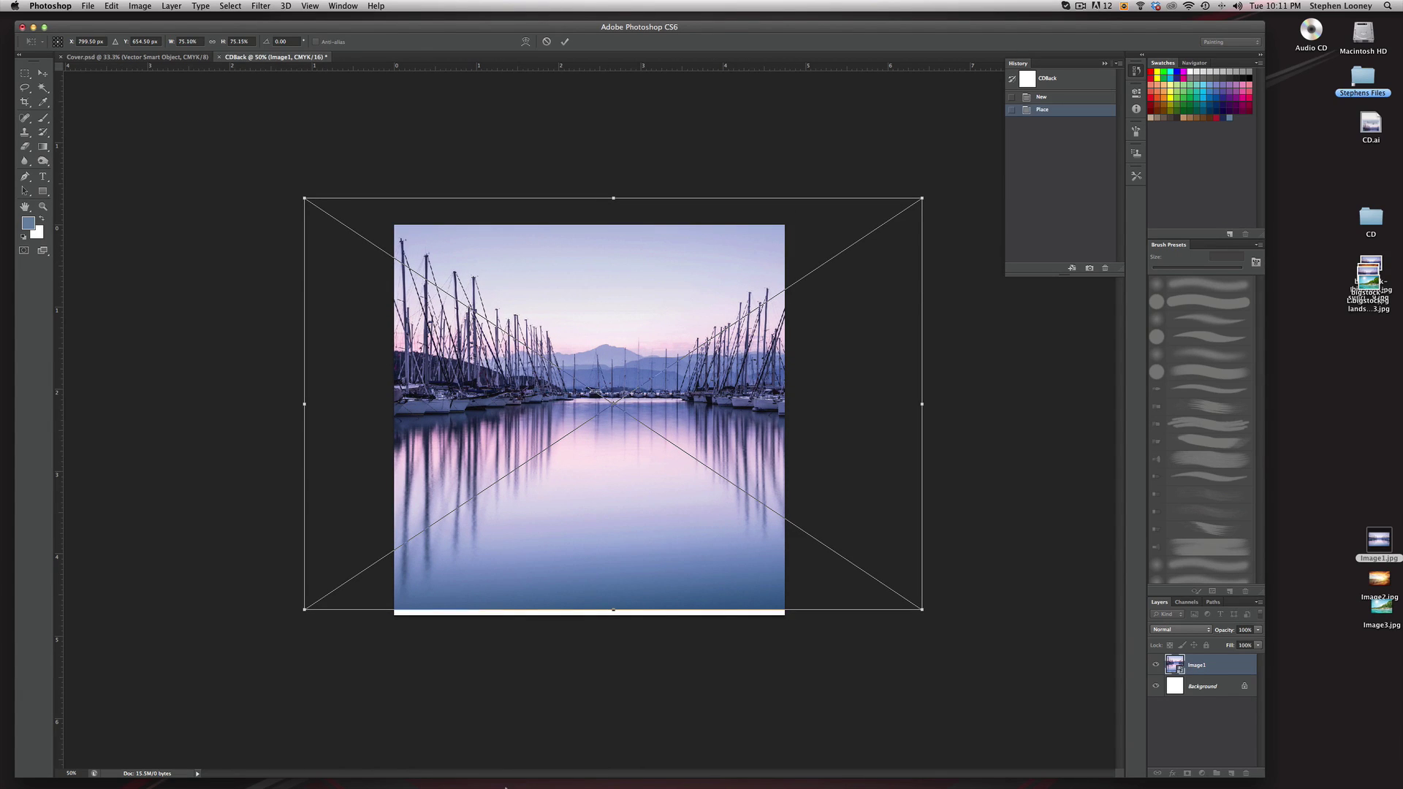
# - Check the finished cover in Illustrator, return to Photoshop and enlarge and shift the photo to fill the canvas, applying the transform
pyautogui.press('super+Tab')
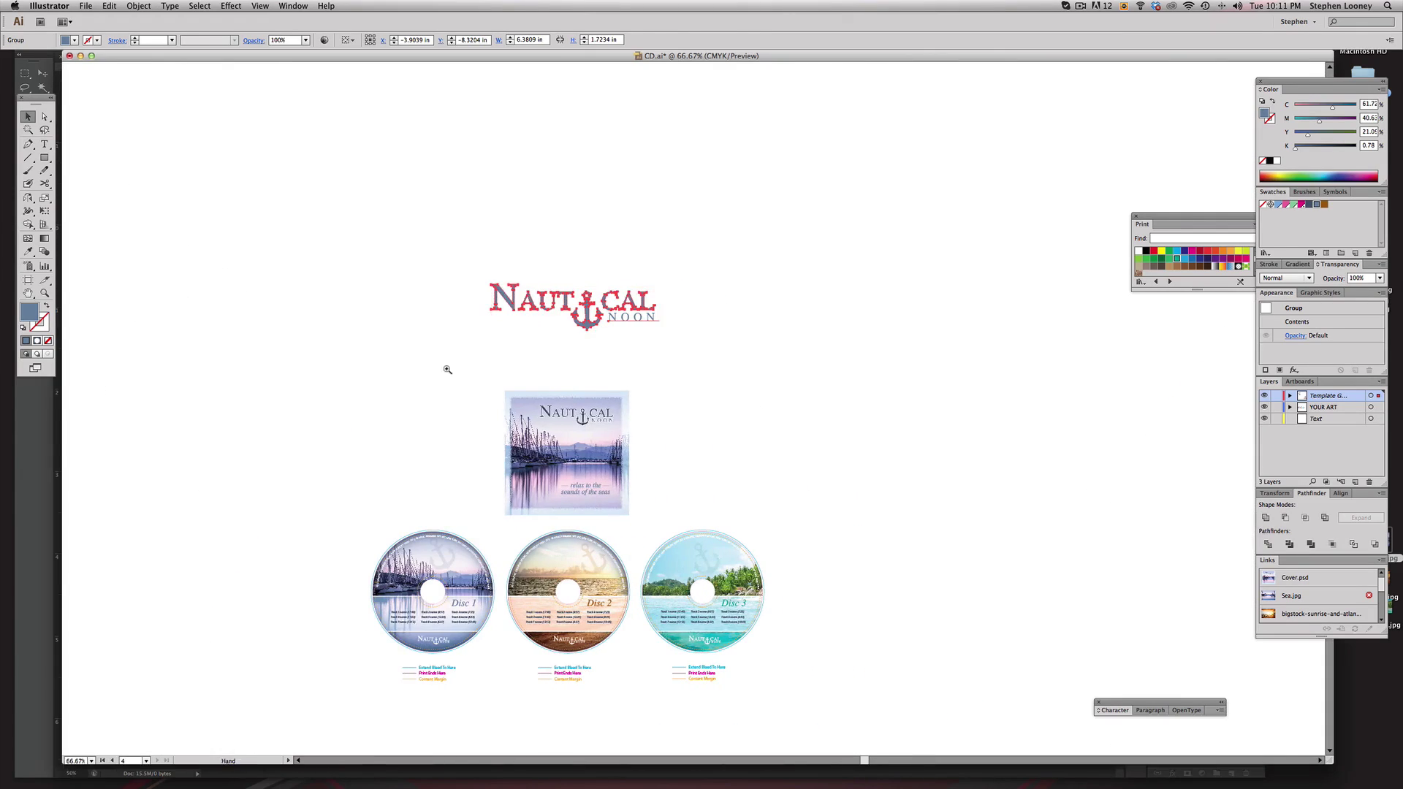
pyautogui.moveTo(445, 367); pyautogui.dragTo(716, 547)
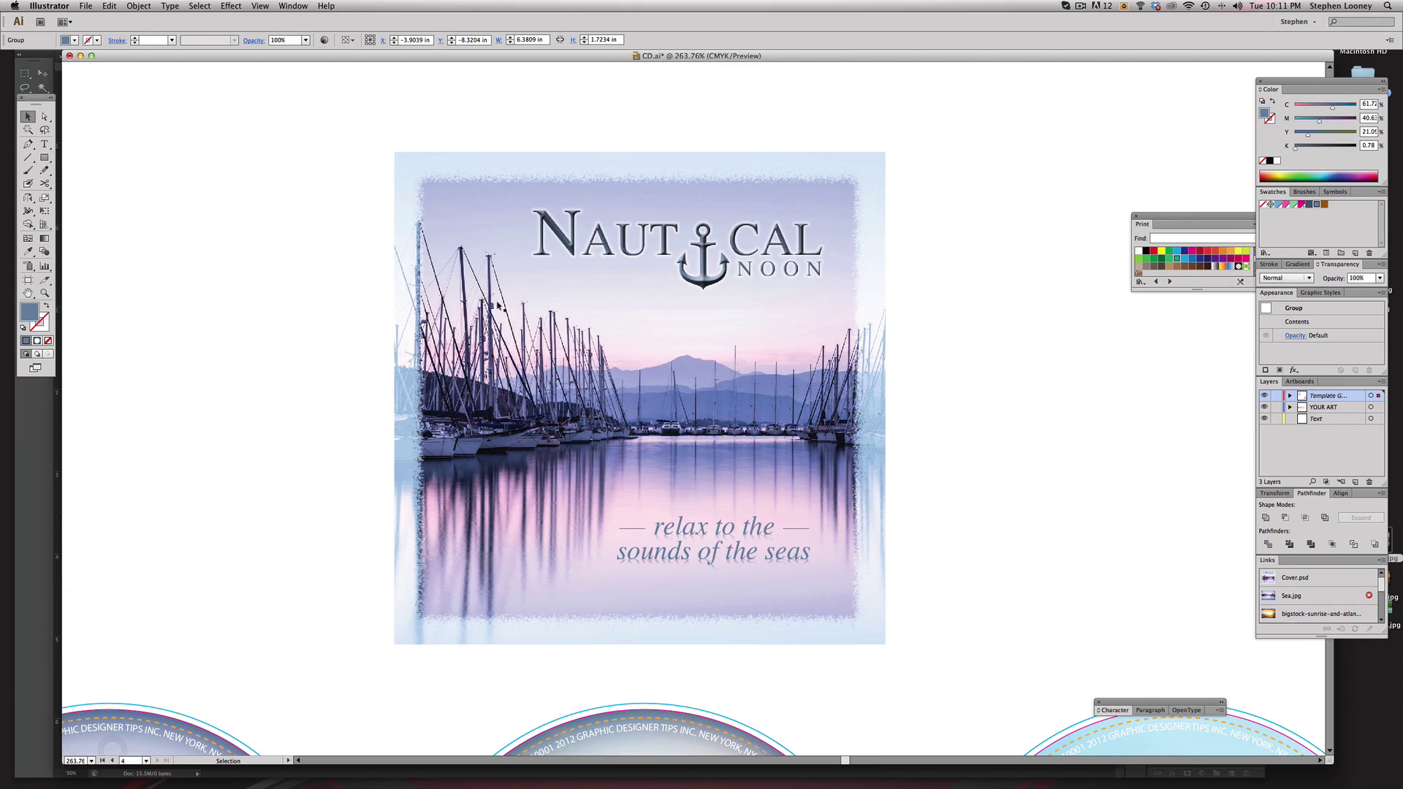
pyautogui.press('super+Tab')
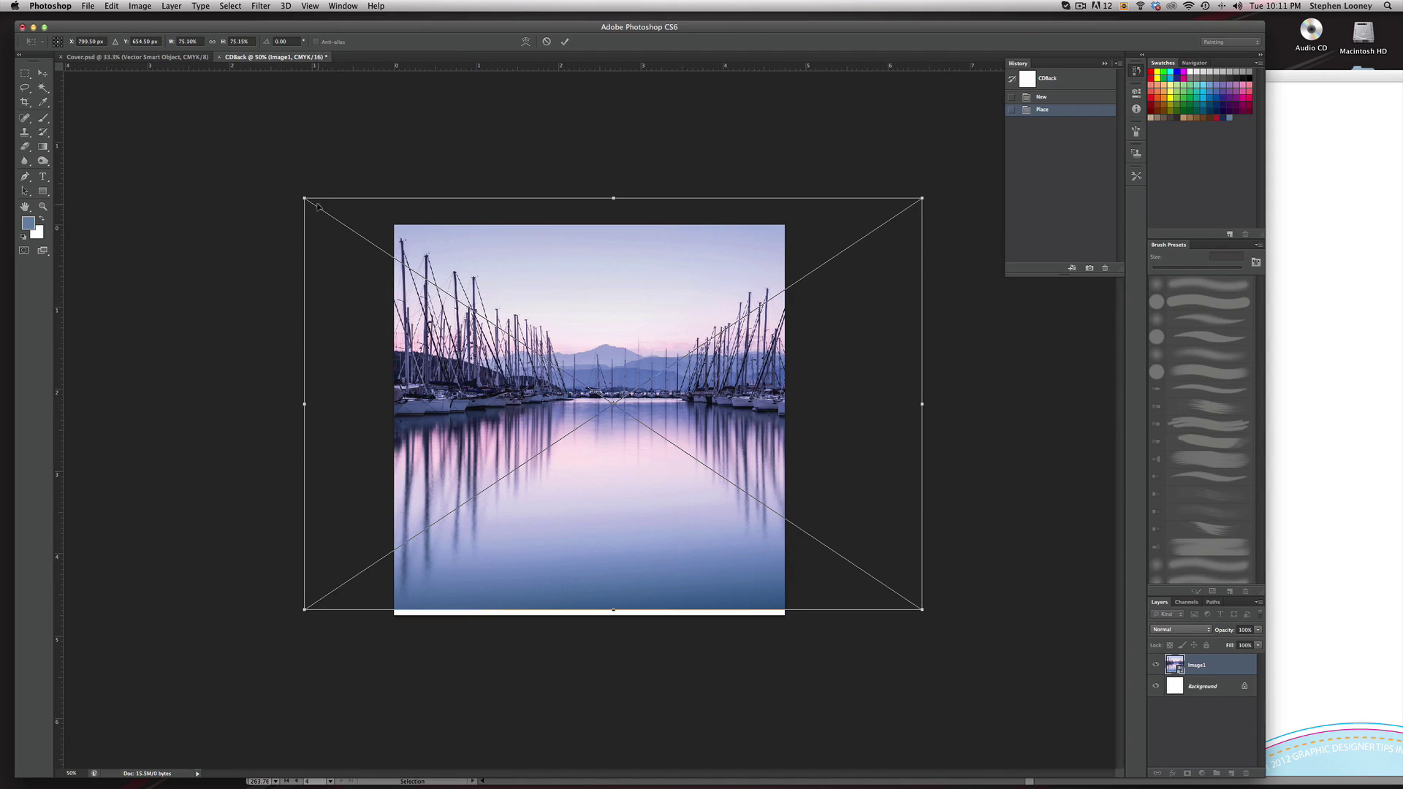
pyautogui.moveTo(305, 198)
pyautogui.mouseDown()
pyautogui.moveTo(256, 165)
pyautogui.moveTo(290, 184)
pyautogui.mouseUp()
pyautogui.moveTo(586, 408)
pyautogui.mouseDown()
pyautogui.moveTo(588, 425)
pyautogui.moveTo(605, 425)
pyautogui.mouseUp()
pyautogui.press('Return')
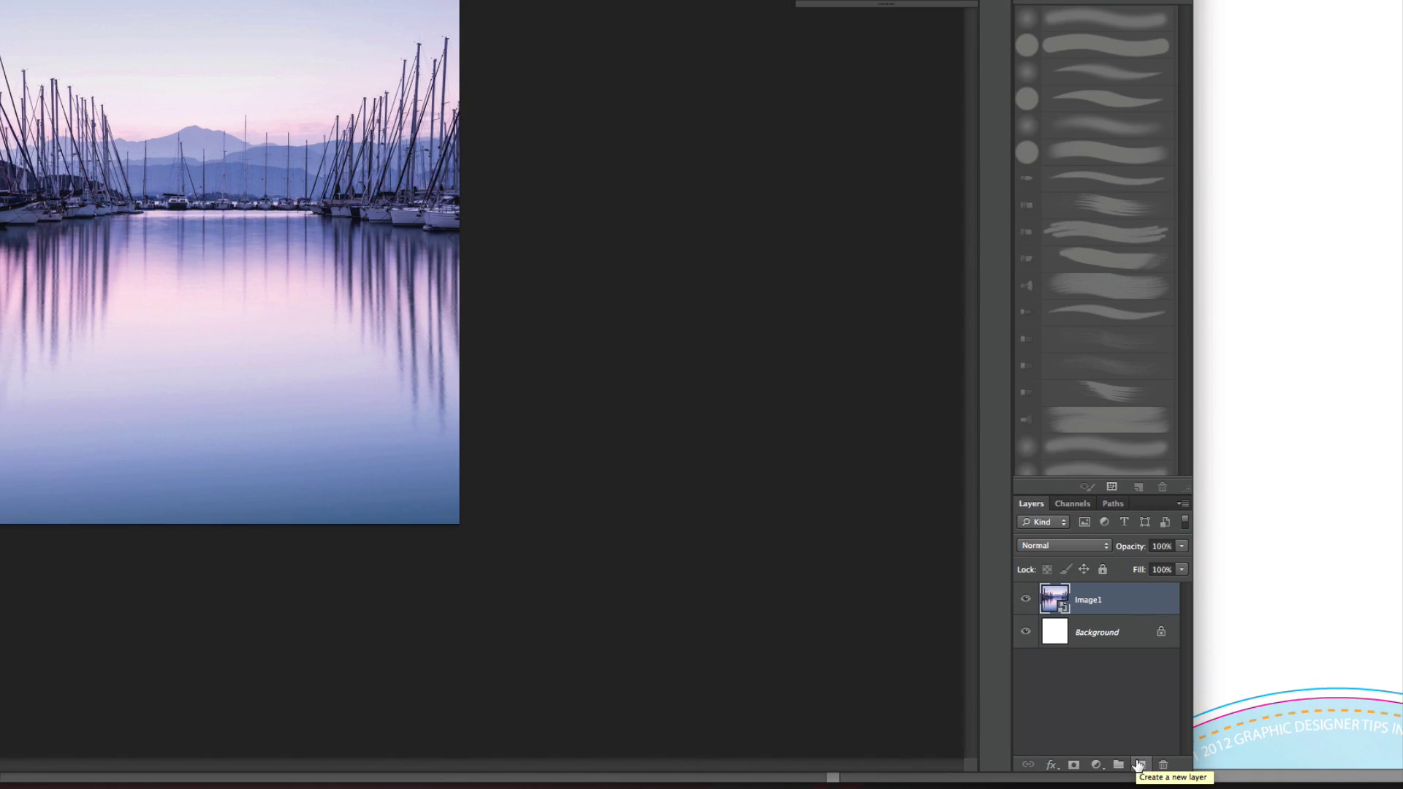
# - Add a new layer above Image1 and, in Illustrator, copy the logo's fill color hex code 5a7496
pyautogui.click(1140, 764)
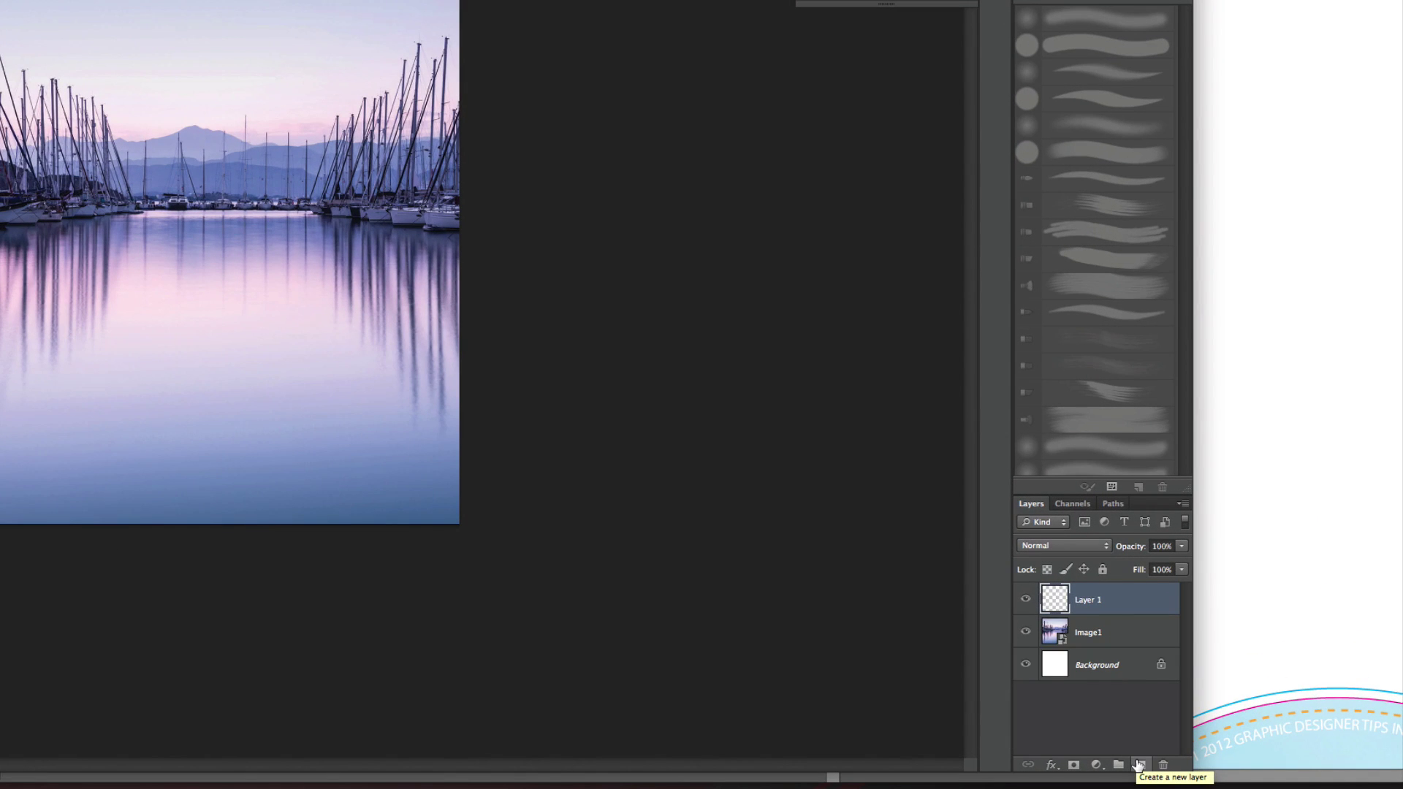
pyautogui.click(1258, 146)
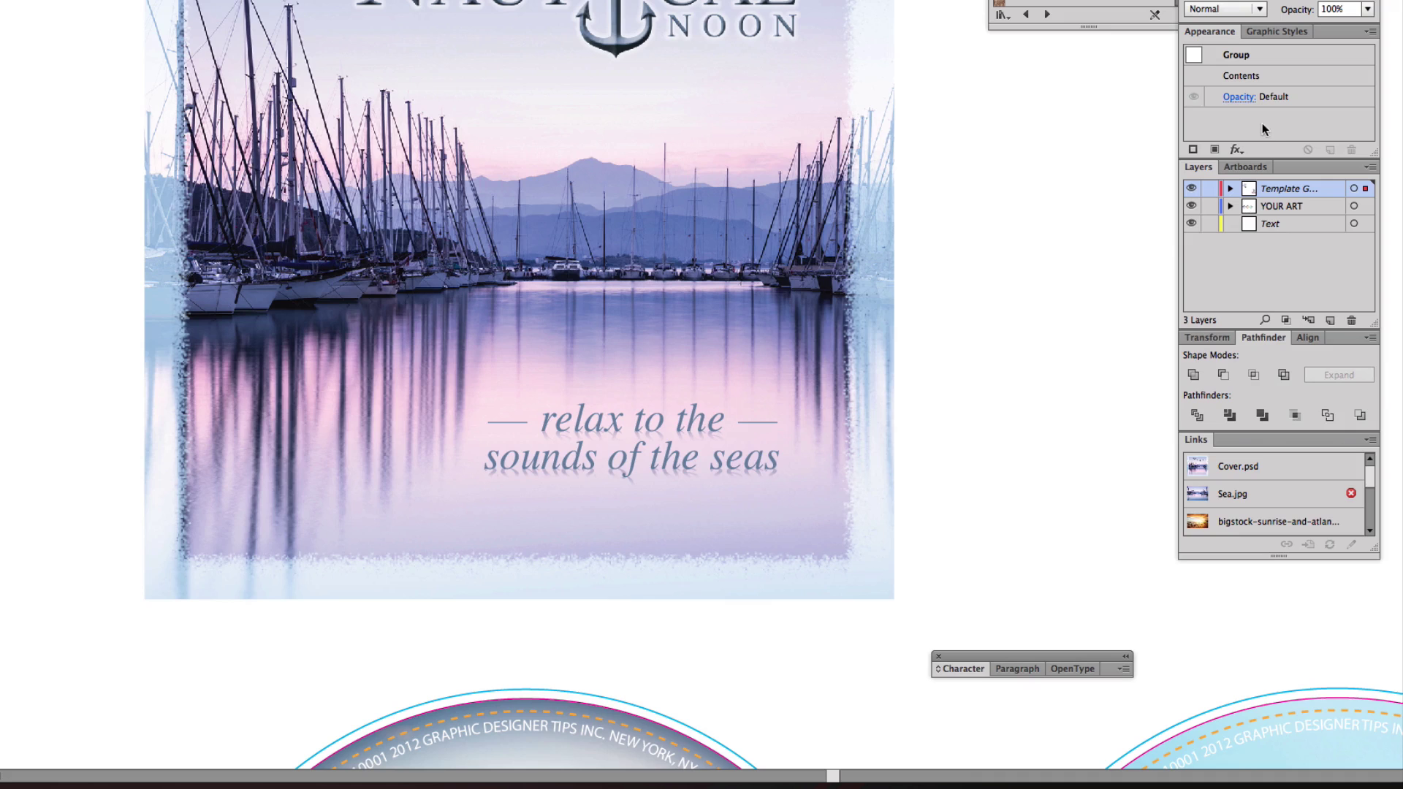
pyautogui.scroll(10, 454, 112)
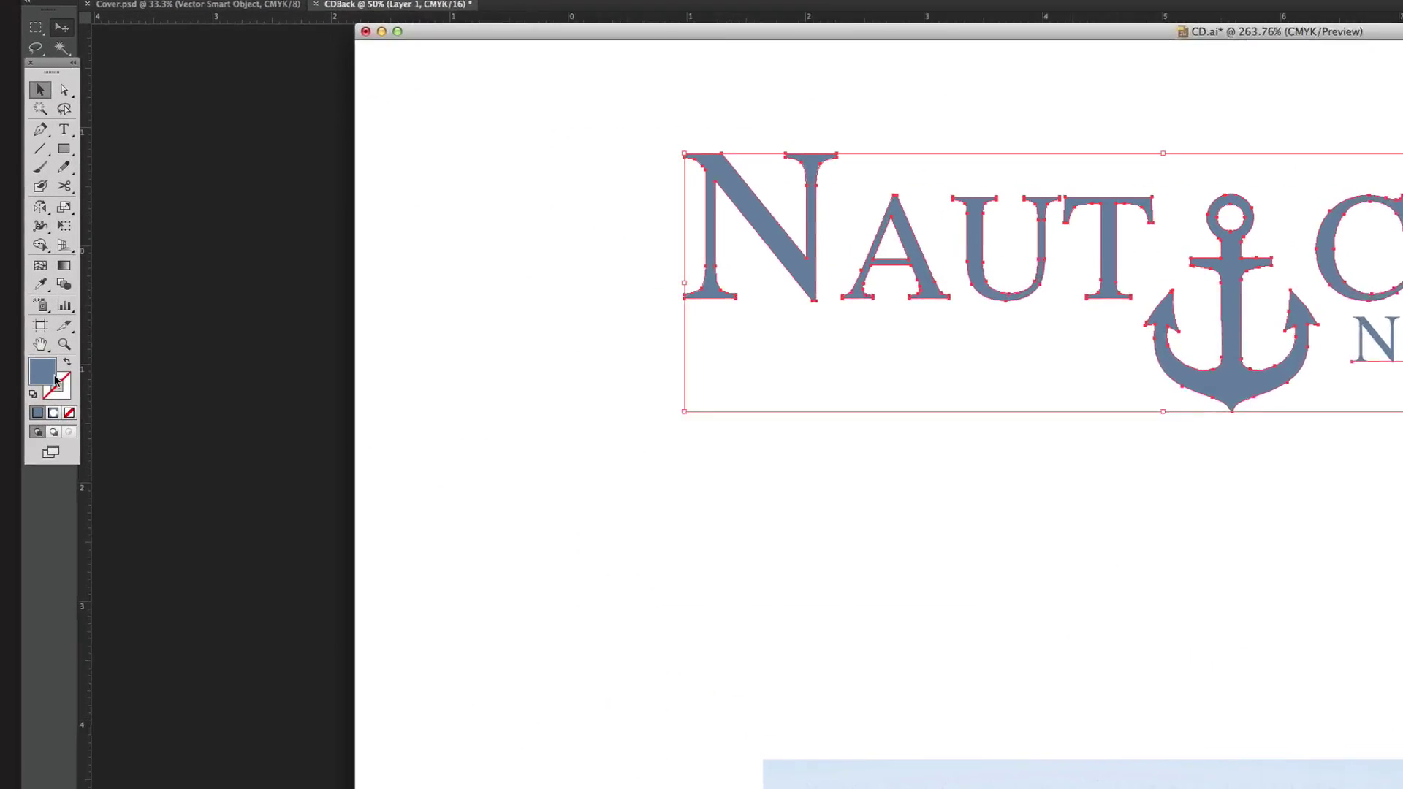
pyautogui.doubleClick(28, 313)
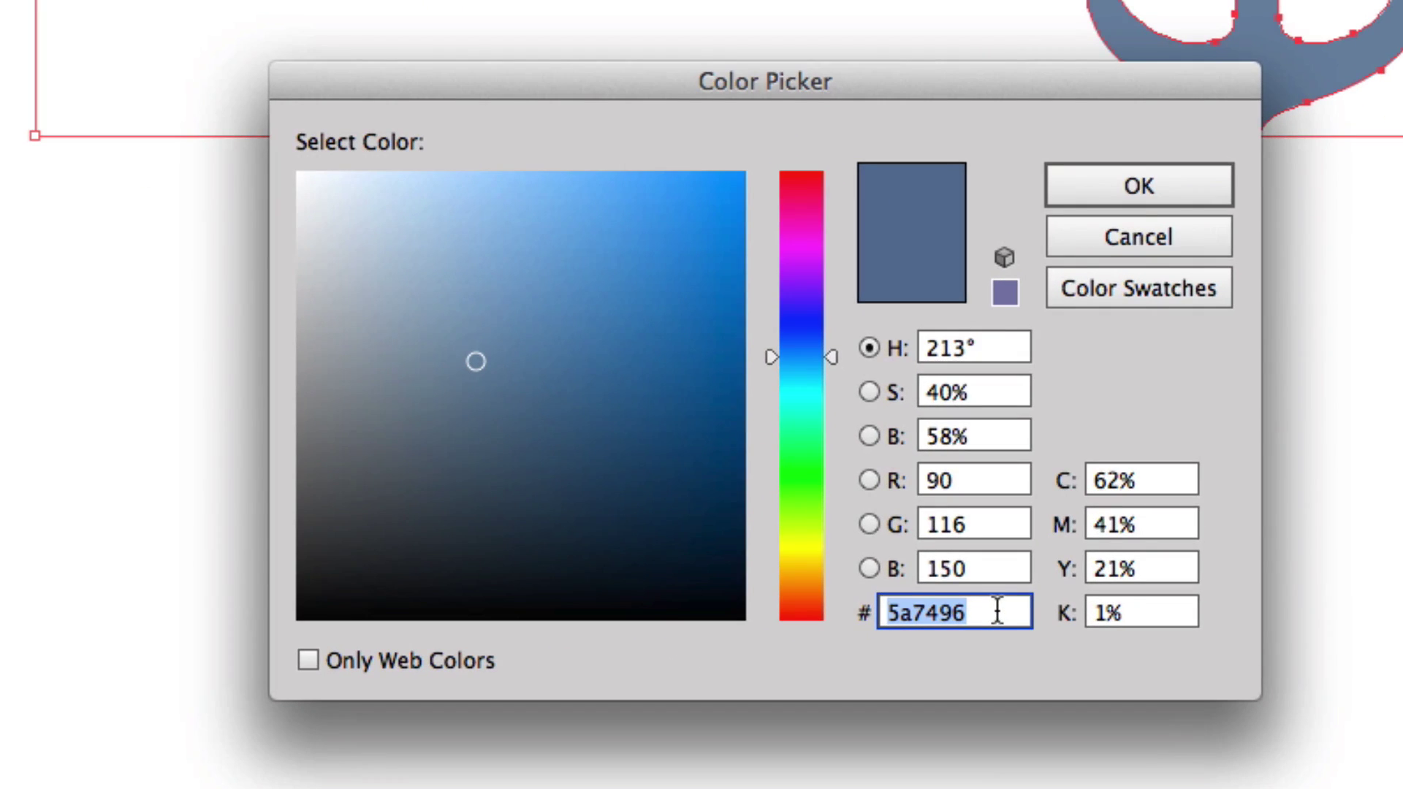
pyautogui.moveTo(997, 611); pyautogui.dragTo(765, 580)
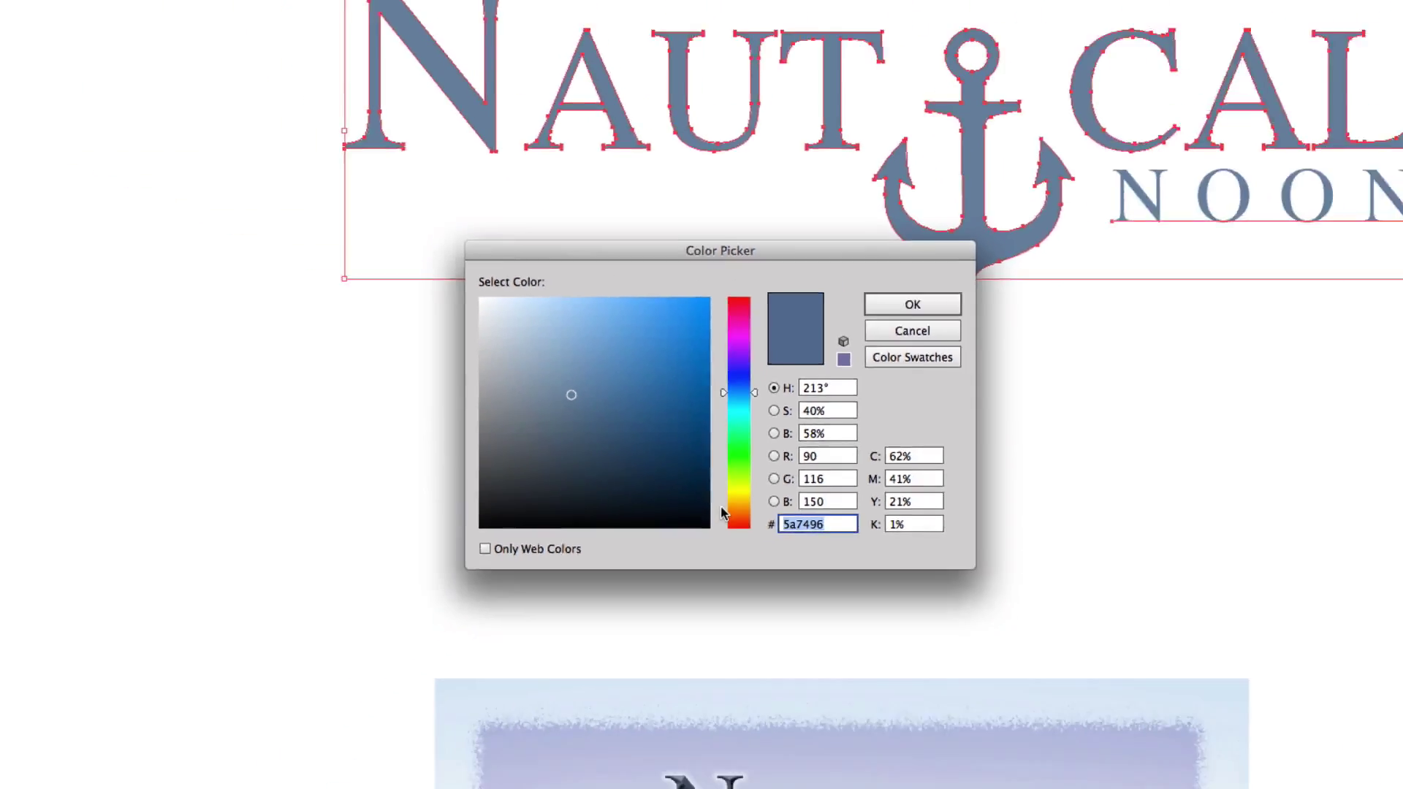
pyautogui.press('Return')
pyautogui.press('a')
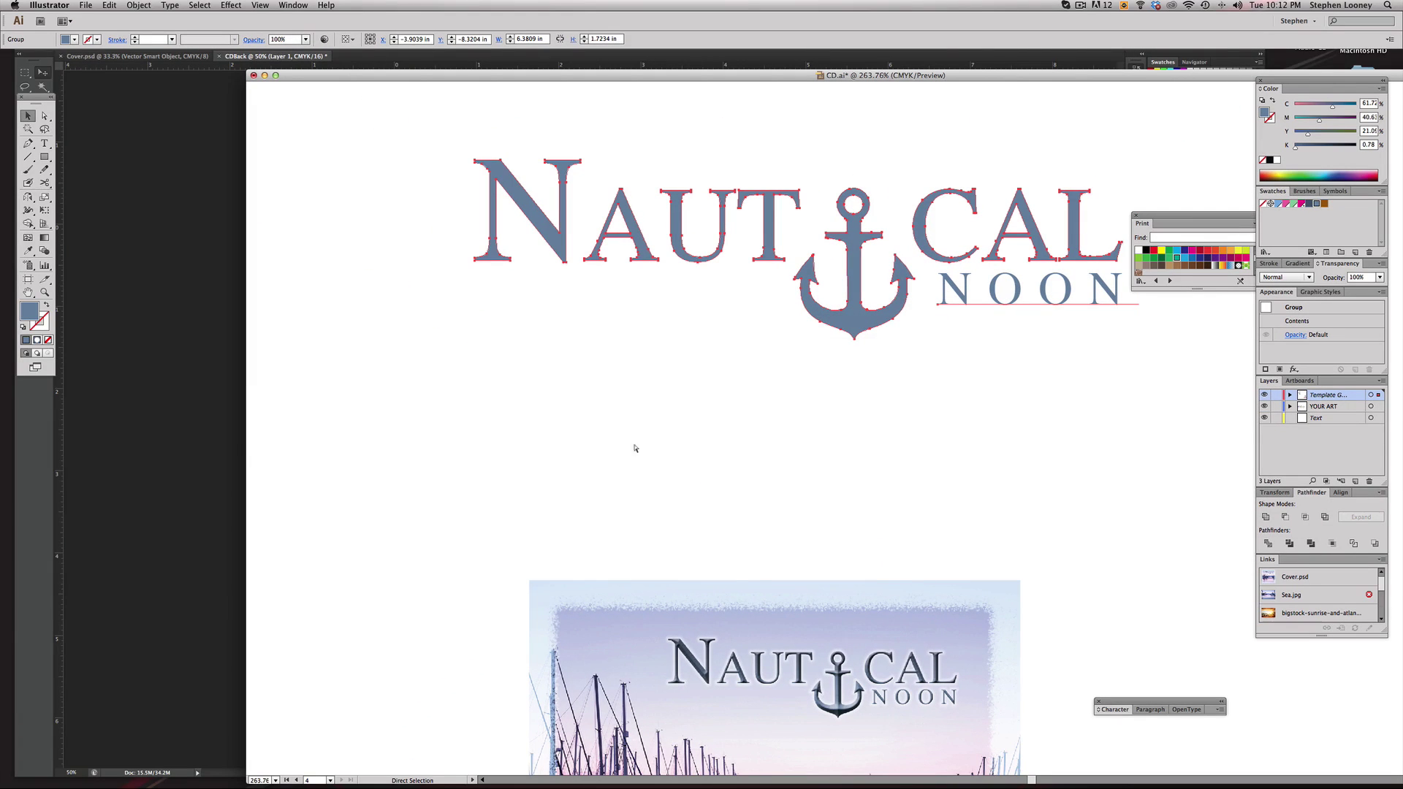
# - Switch to Photoshop and set the foreground color to hex 5a7496
pyautogui.press('super+Tab')
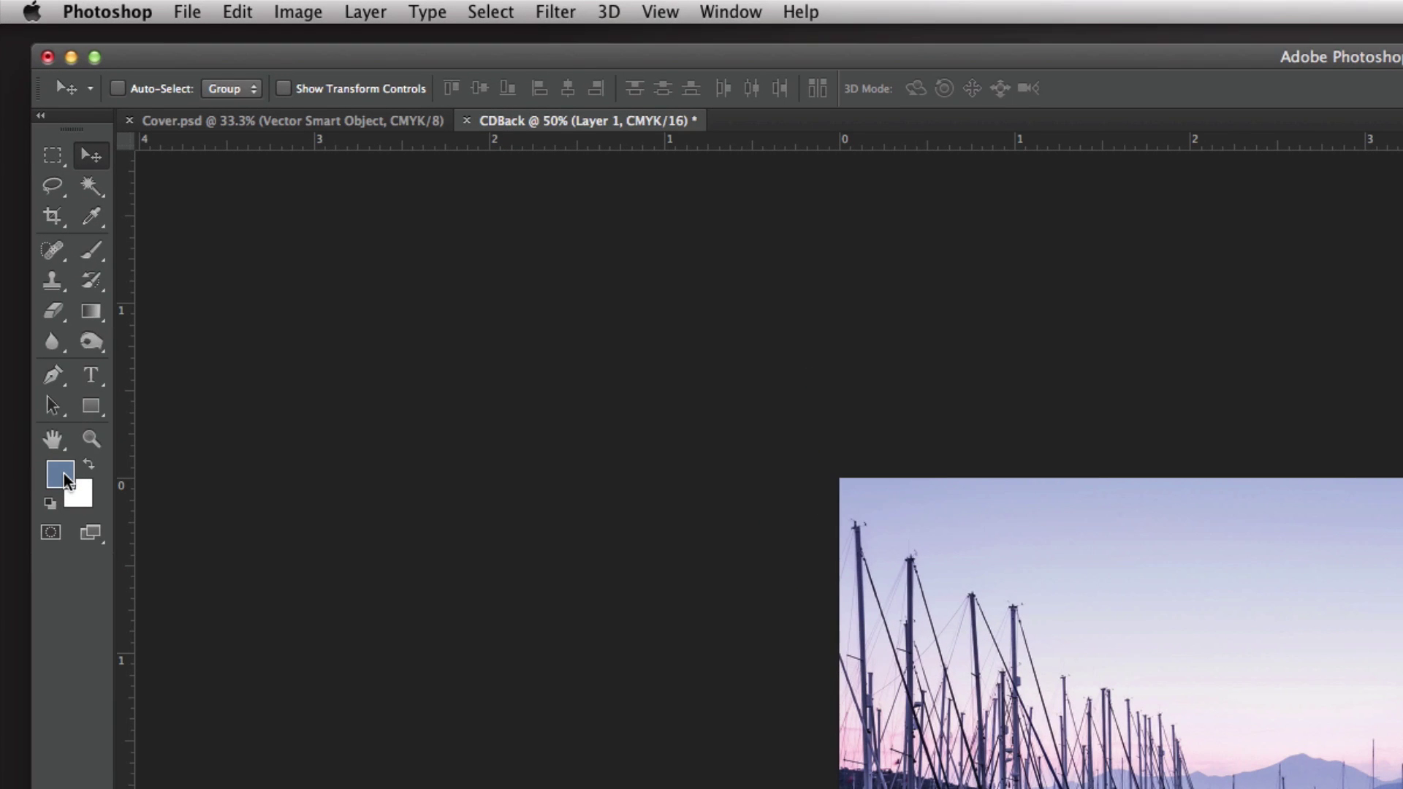
pyautogui.click(64, 475)
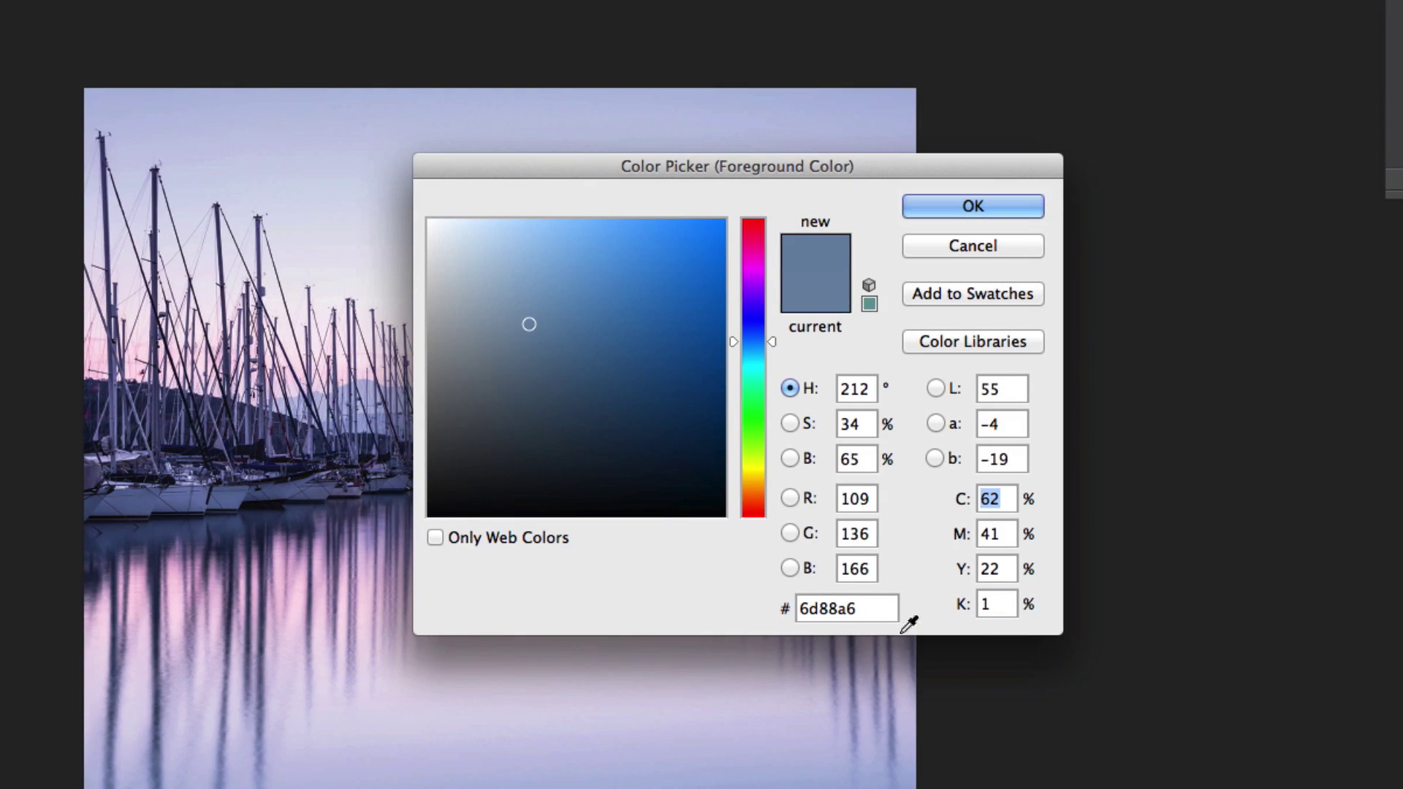
pyautogui.click(874, 607)
pyautogui.moveTo(874, 606); pyautogui.dragTo(708, 604)
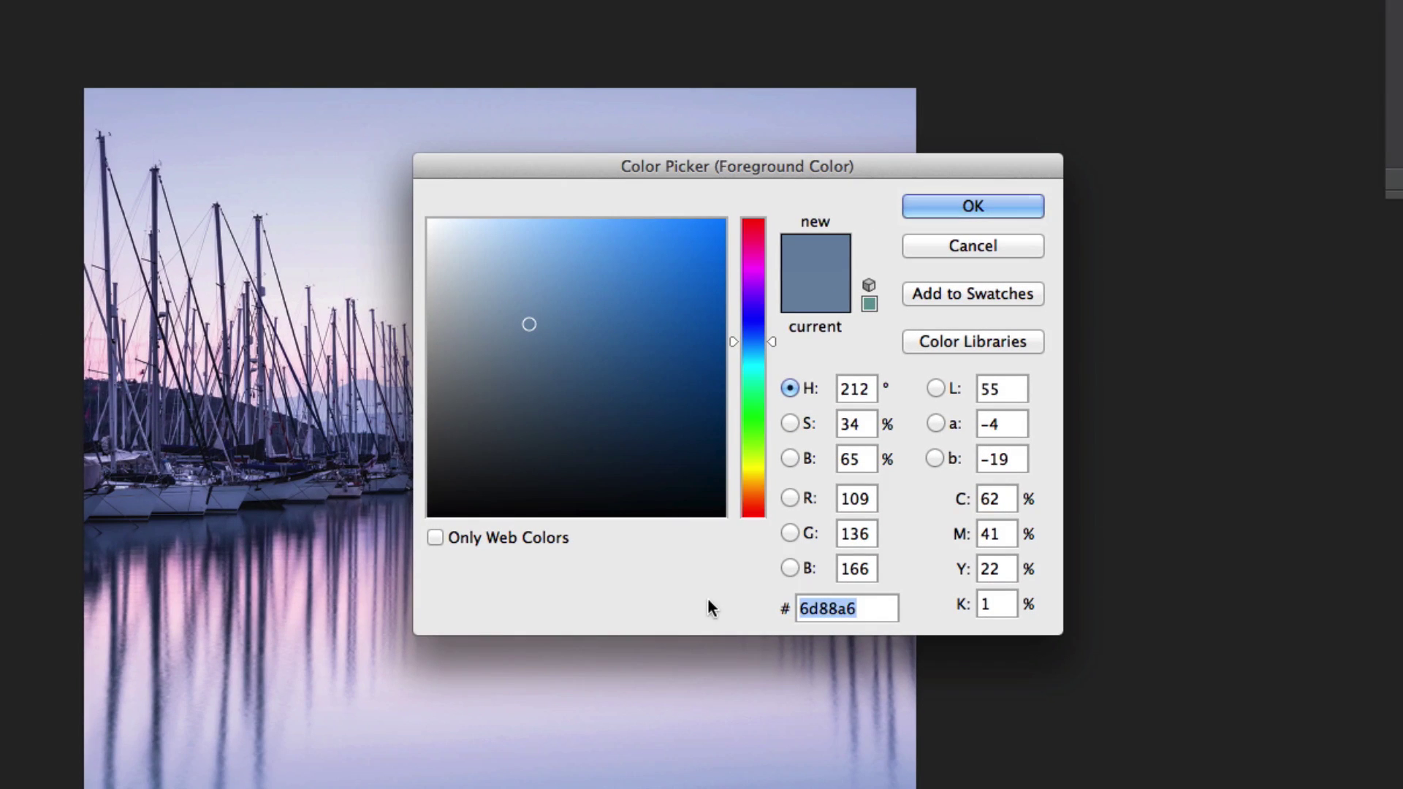
pyautogui.write('5a7496')
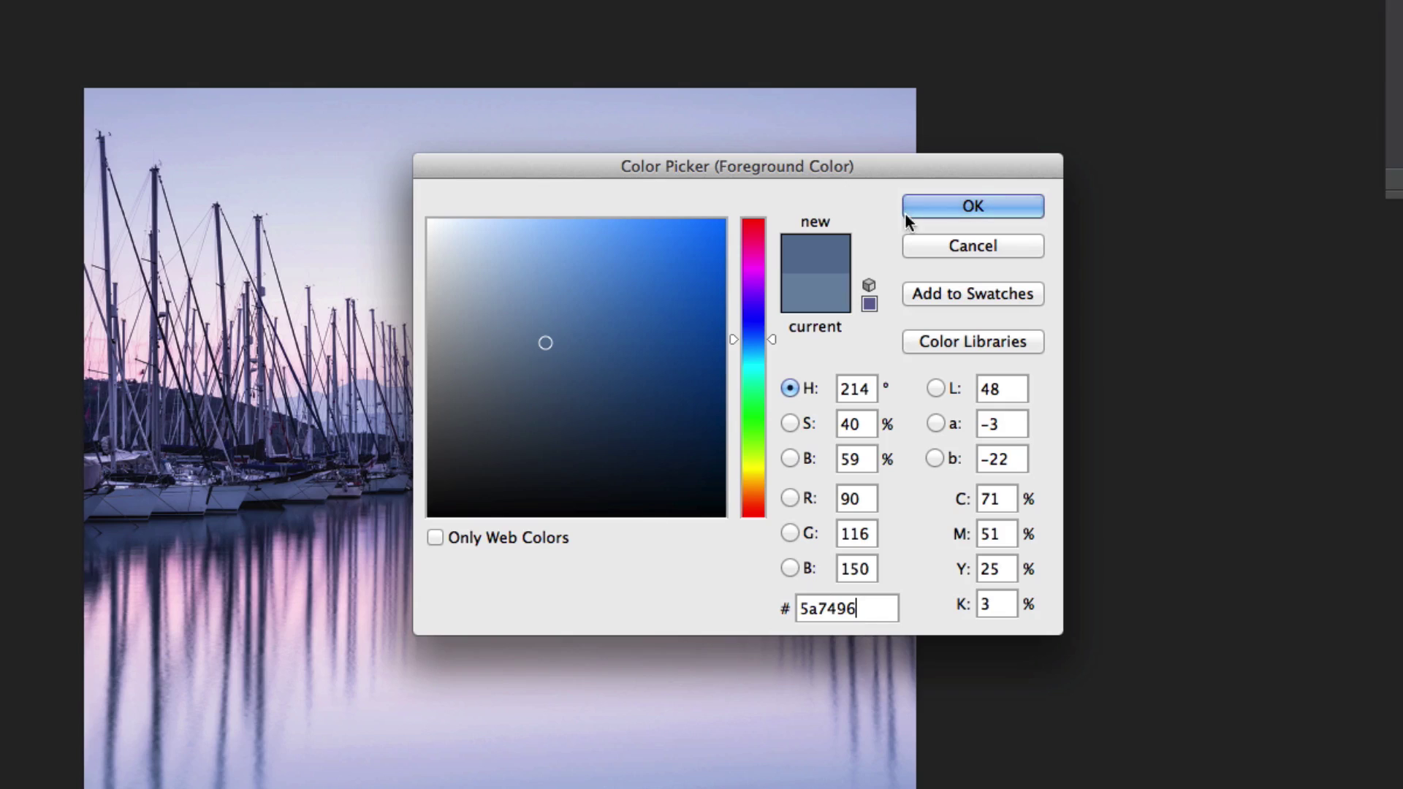
pyautogui.click(942, 209)
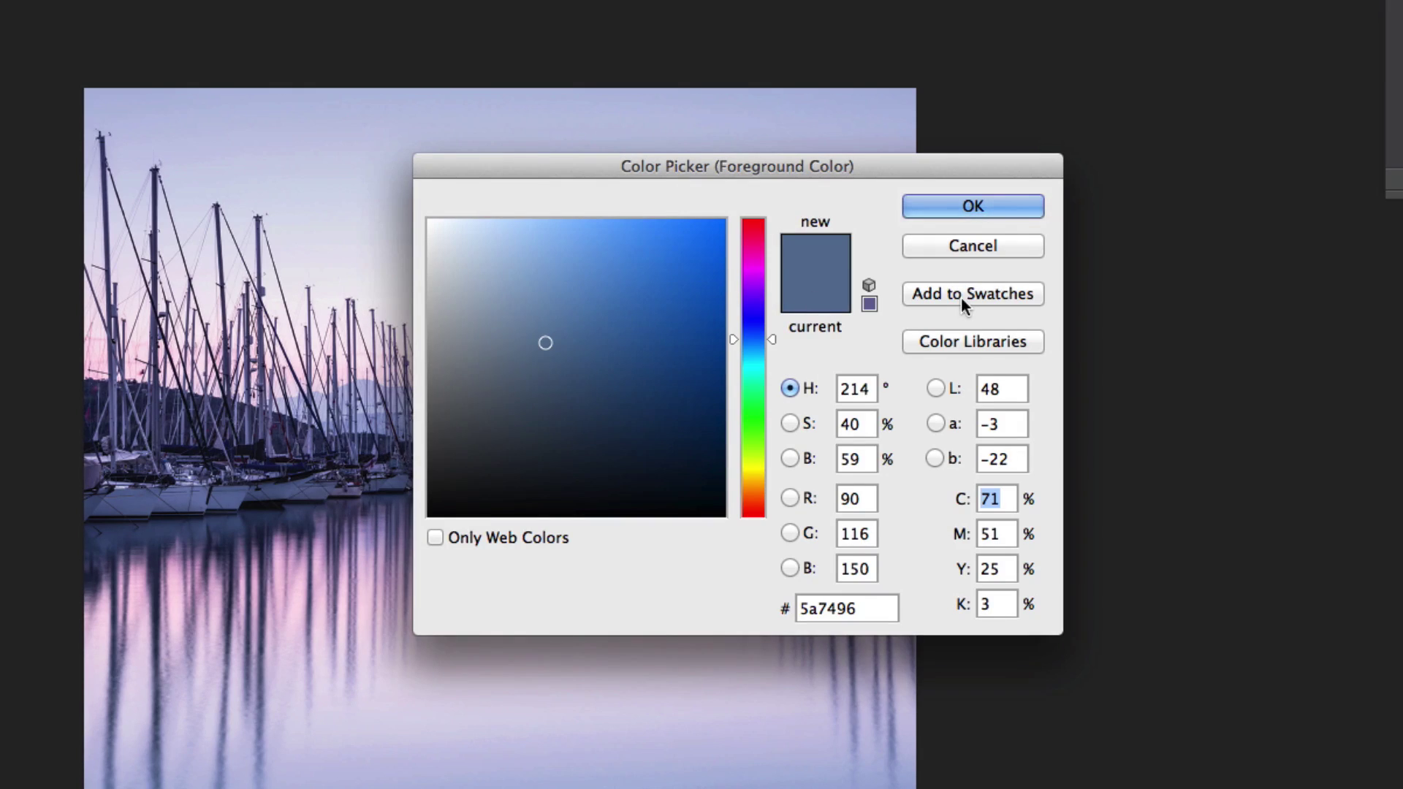
# - Add the blue foreground color to the swatches under the default name Swatch 4 and accept the color
pyautogui.click(965, 297)
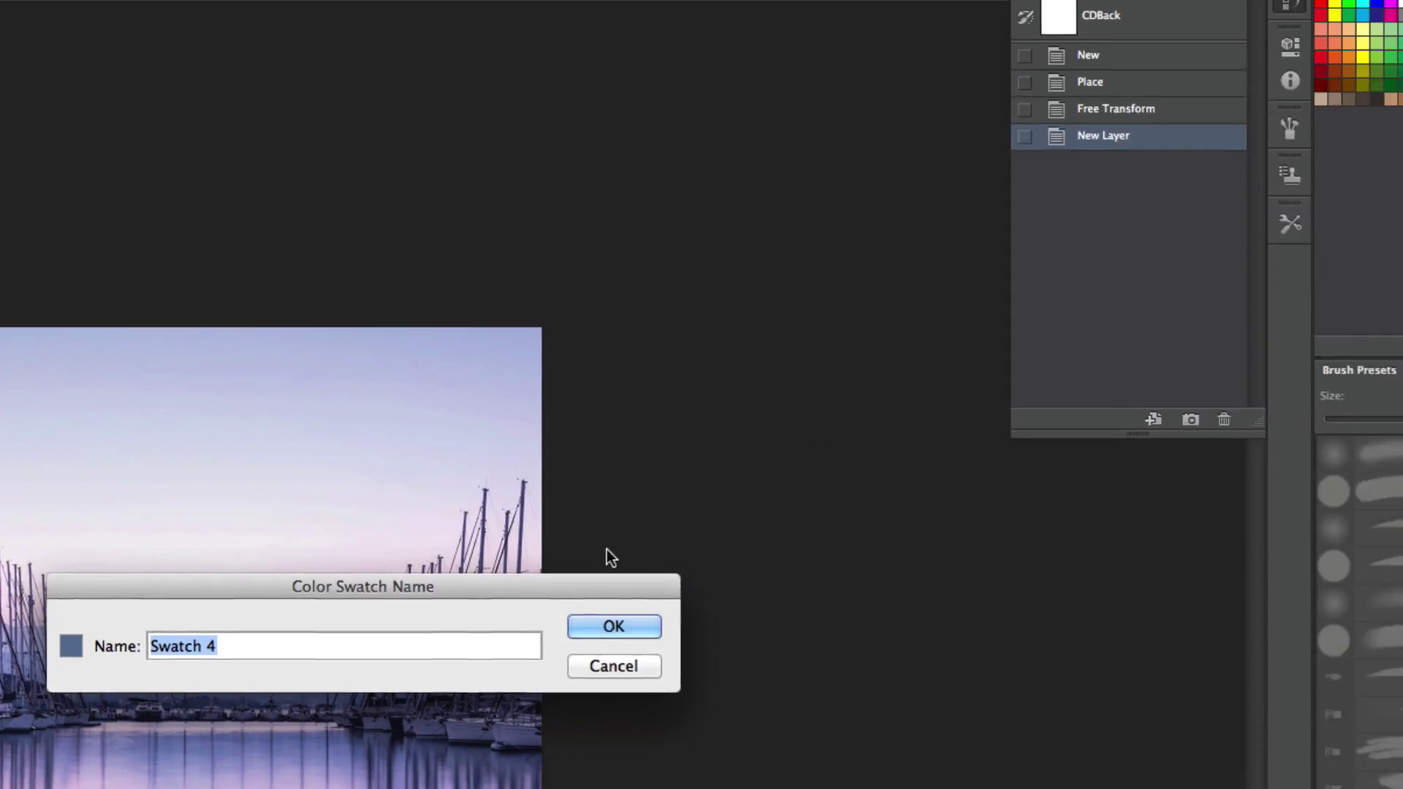
pyautogui.press('Return')
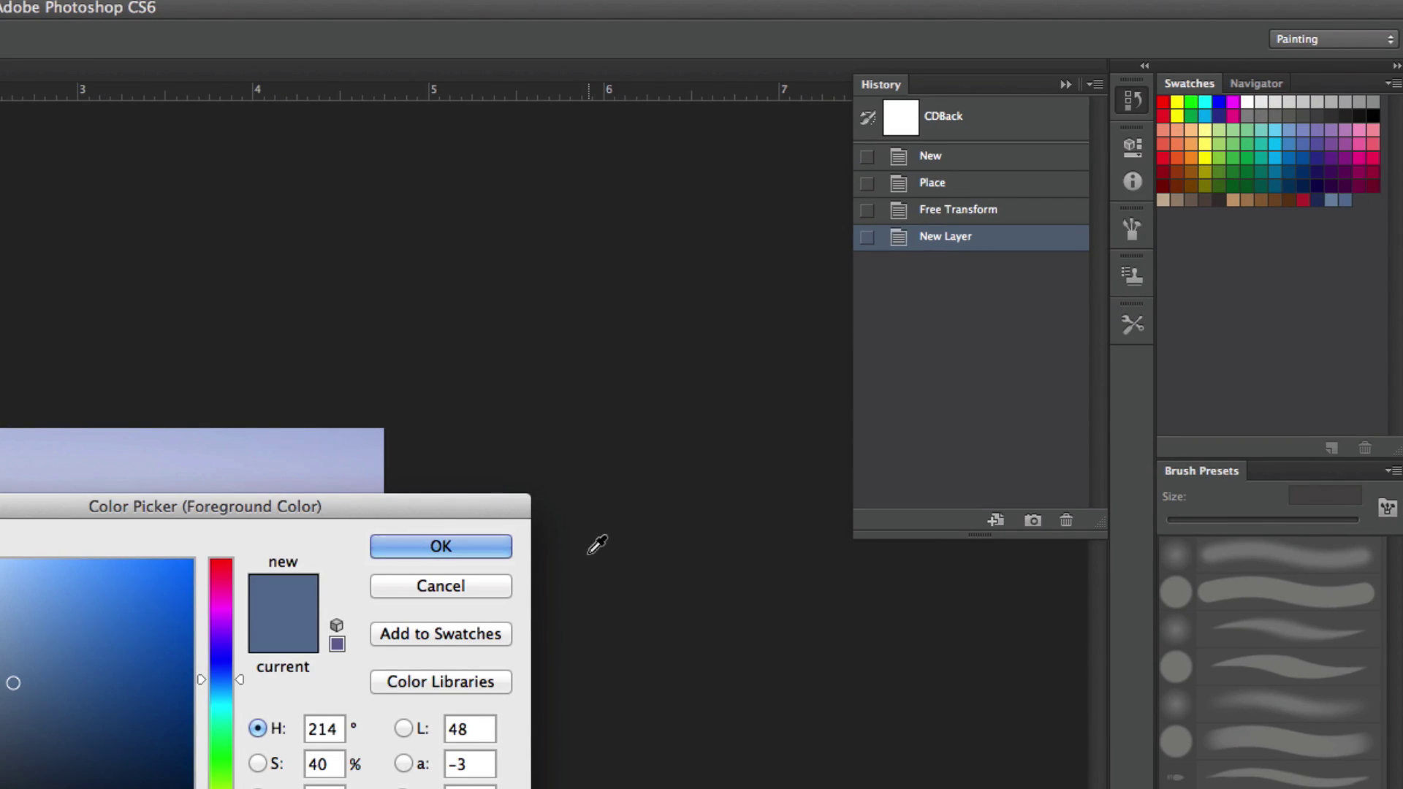
pyautogui.press('Return')
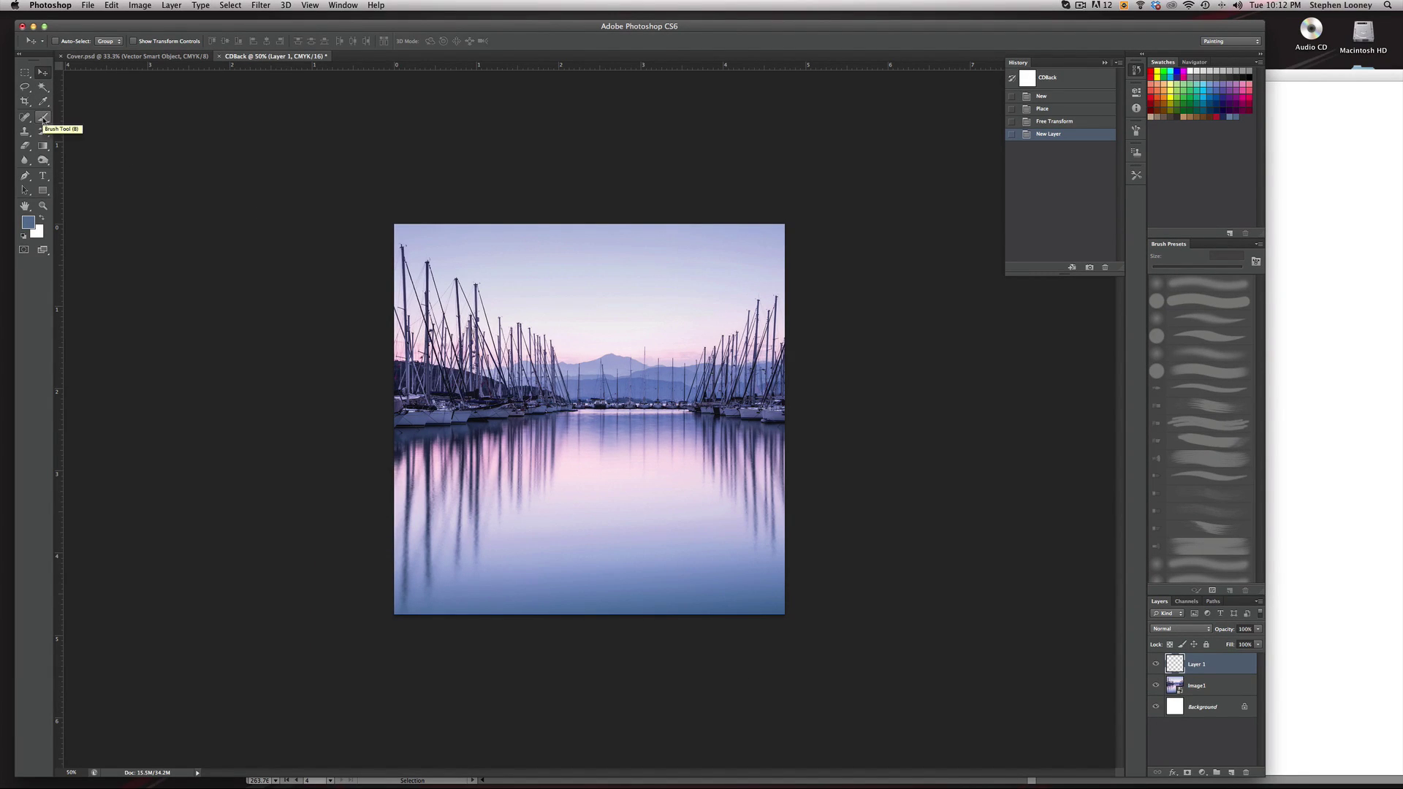
# - Choose the Brush tool with the Airbrush Soft High Density Grainy preset
pyautogui.click(43, 120)
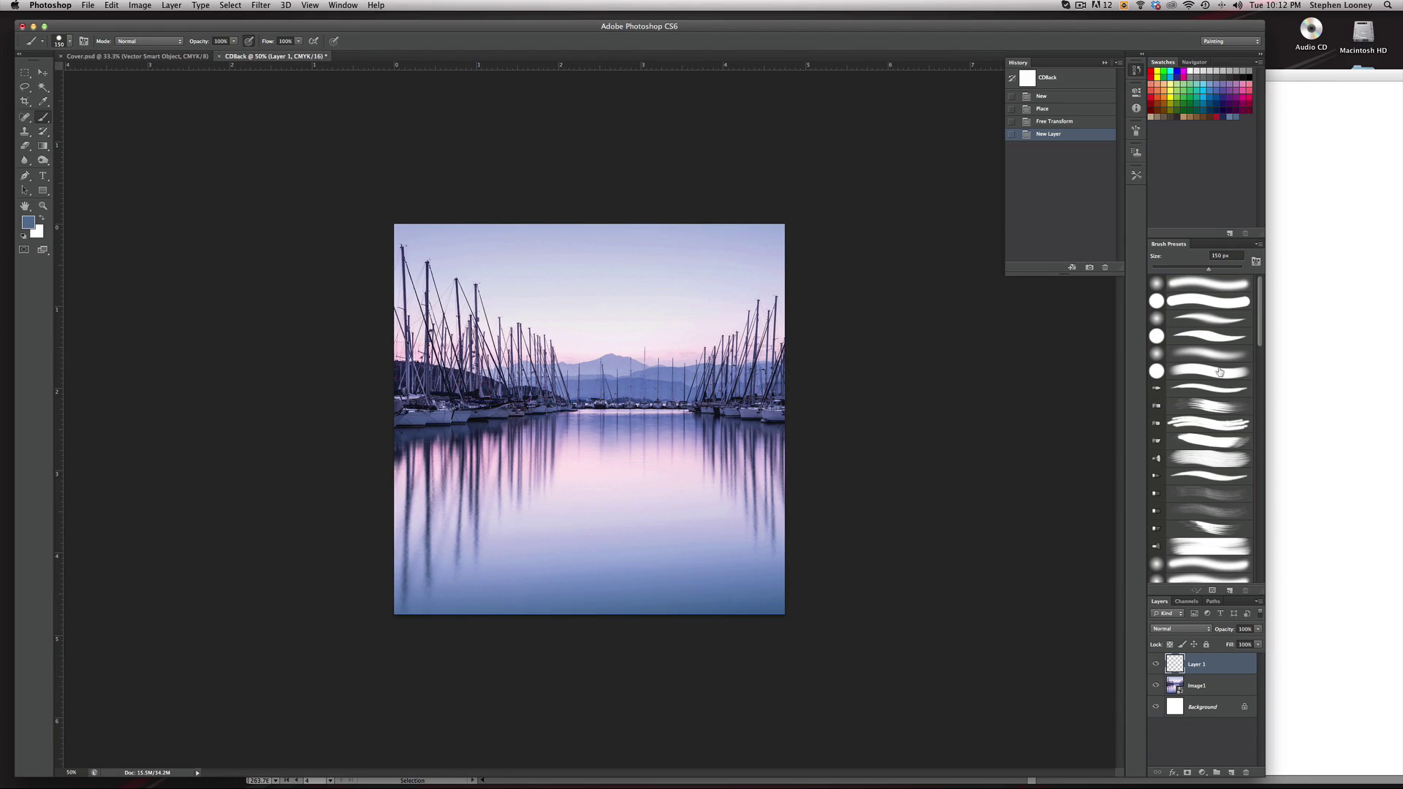
pyautogui.scroll(-1, 1219, 373)
pyautogui.scroll(-10, 1227, 457)
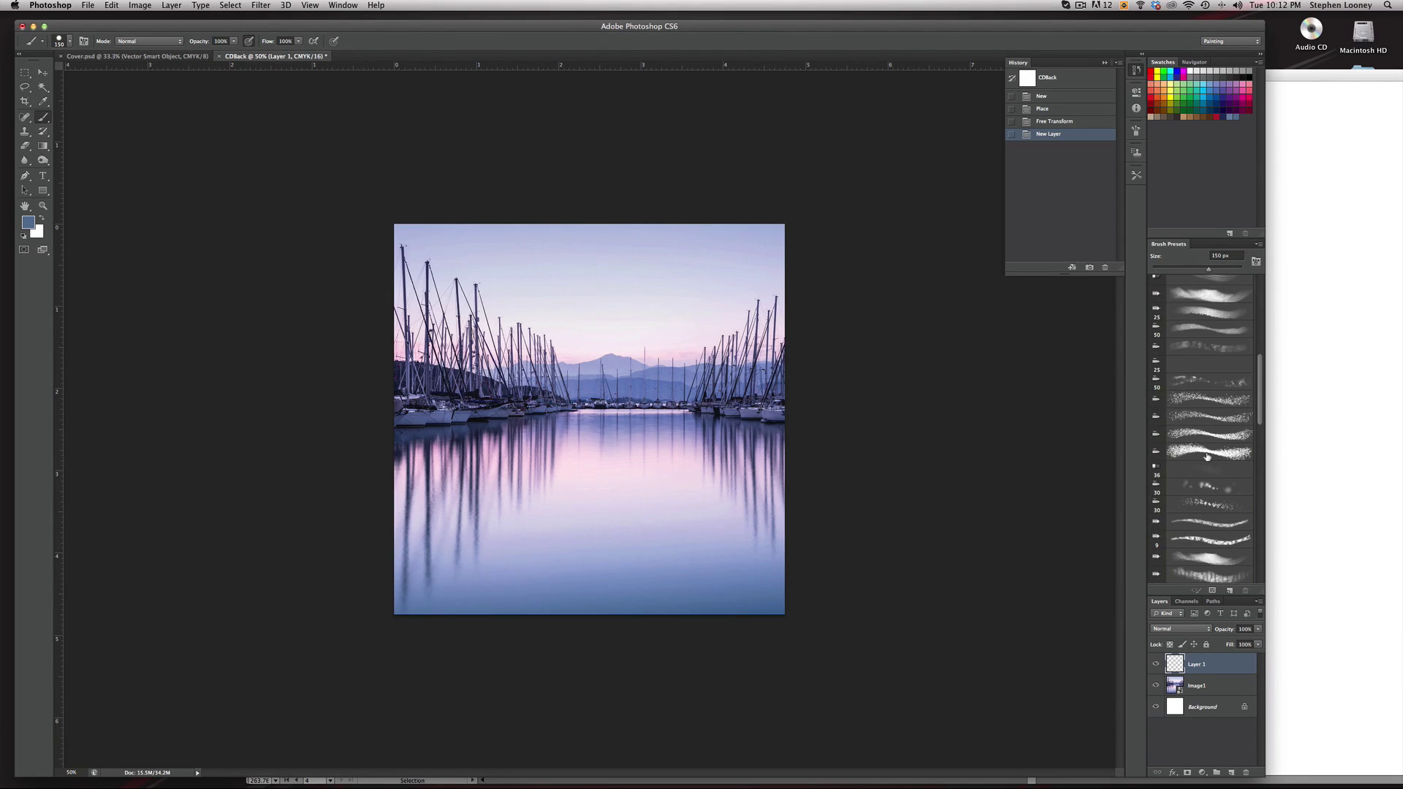
pyautogui.click(1208, 454)
pyautogui.click(1209, 455)
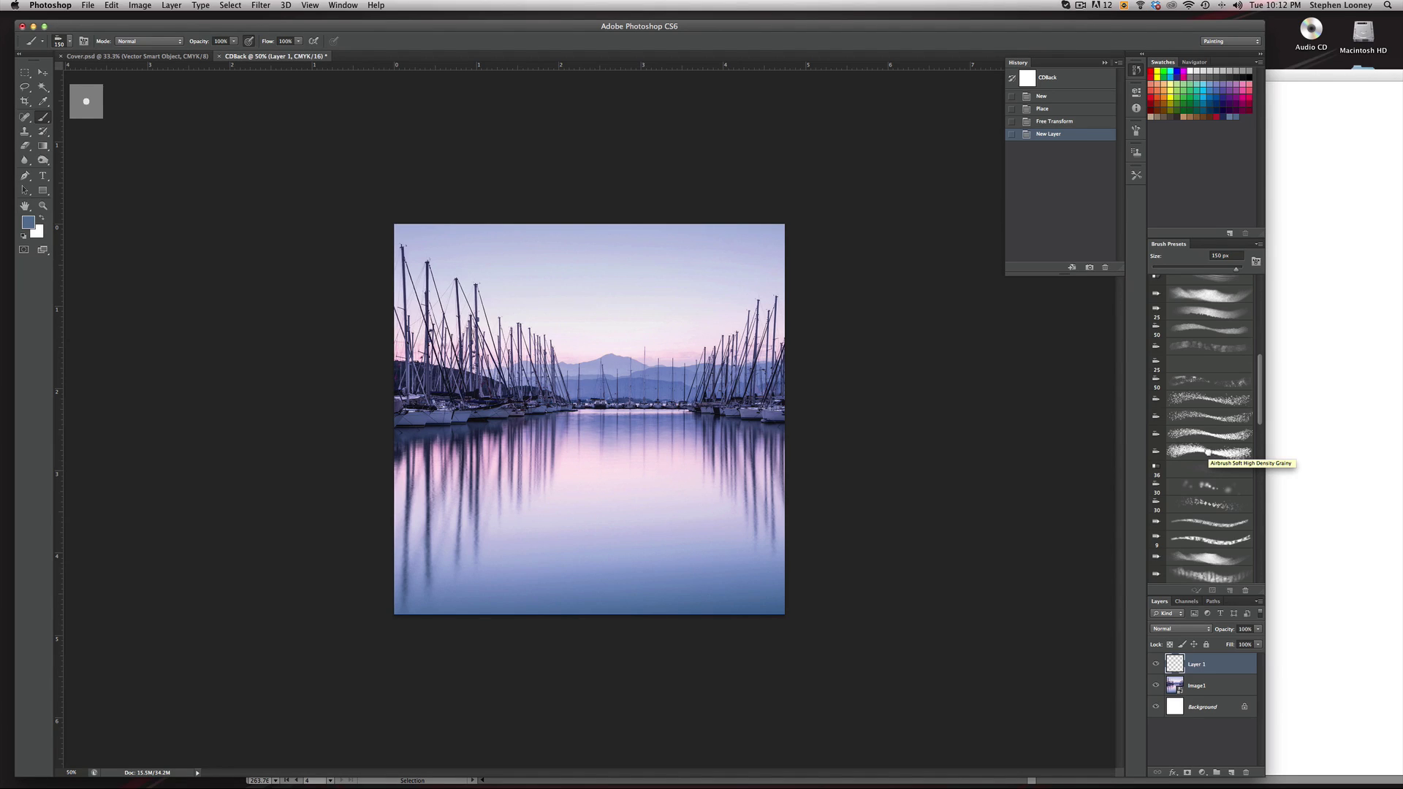
pyautogui.moveTo(411, 235)
pyautogui.mouseDown()
pyautogui.moveTo(411, 648)
pyautogui.moveTo(416, 141)
pyautogui.moveTo(409, 382)
pyautogui.mouseUp()
pyautogui.hotkey('ctrl', 'z')
pyautogui.hotkey('ctrl', 'z')
pyautogui.click(1186, 450)
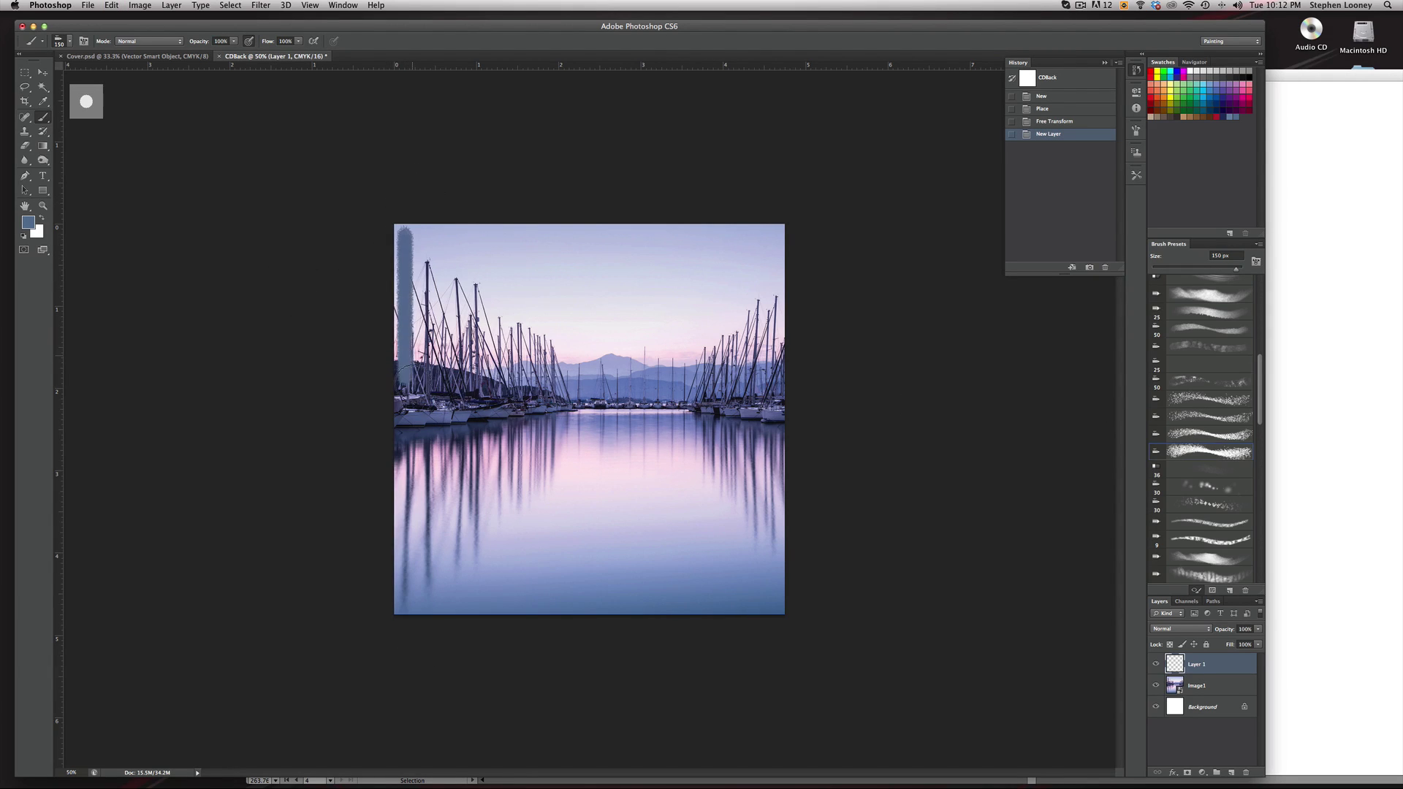
pyautogui.hotkey('ctrl', 'z')
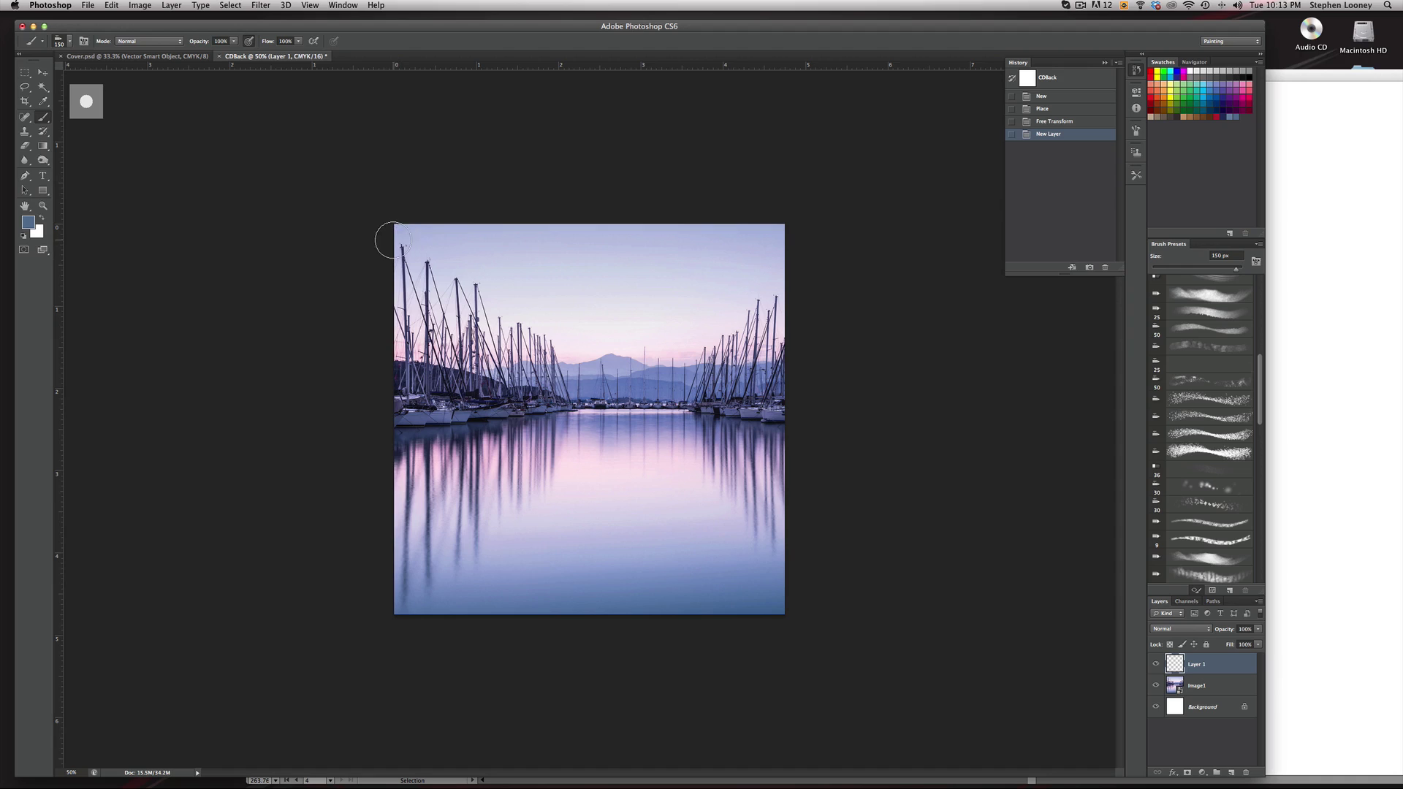
# - Enlarge the brush to 300 px and paint a rough-edged blue frame along all four sides of the canvas on Layer 1
pyautogui.press(']')
pyautogui.press(']')
pyautogui.press(']')
pyautogui.press(']')
pyautogui.moveTo(413, 281); pyautogui.dragTo(399, 290)
pyautogui.press('super+z')
pyautogui.moveTo(411, 233)
pyautogui.mouseDown()
pyautogui.moveTo(398, 649)
pyautogui.moveTo(385, 198)
pyautogui.moveTo(375, 580)
pyautogui.moveTo(391, 238)
pyautogui.moveTo(418, 223)
pyautogui.moveTo(655, 228)
pyautogui.moveTo(542, 229)
pyautogui.moveTo(638, 241)
pyautogui.moveTo(438, 235)
pyautogui.moveTo(821, 235)
pyautogui.moveTo(801, 579)
pyautogui.moveTo(808, 266)
pyautogui.moveTo(753, 638)
pyautogui.moveTo(792, 604)
pyautogui.moveTo(511, 623)
pyautogui.moveTo(207, 613)
pyautogui.moveTo(789, 604)
pyautogui.moveTo(210, 589)
pyautogui.moveTo(955, 599)
pyautogui.mouseUp()
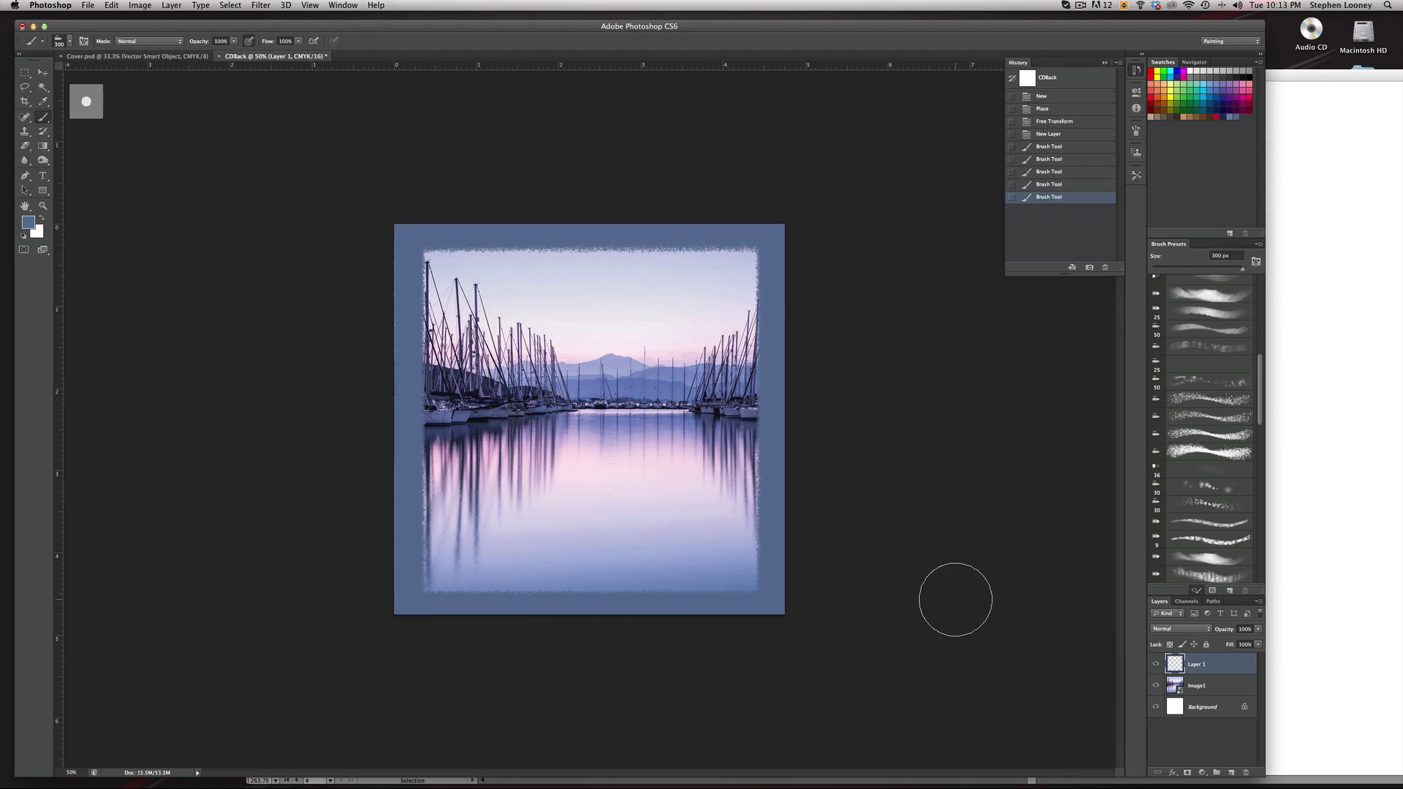
# - Hide and show Layer 1 to compare the painted frame, and set its blending mode to Screen
pyautogui.click(1157, 664)
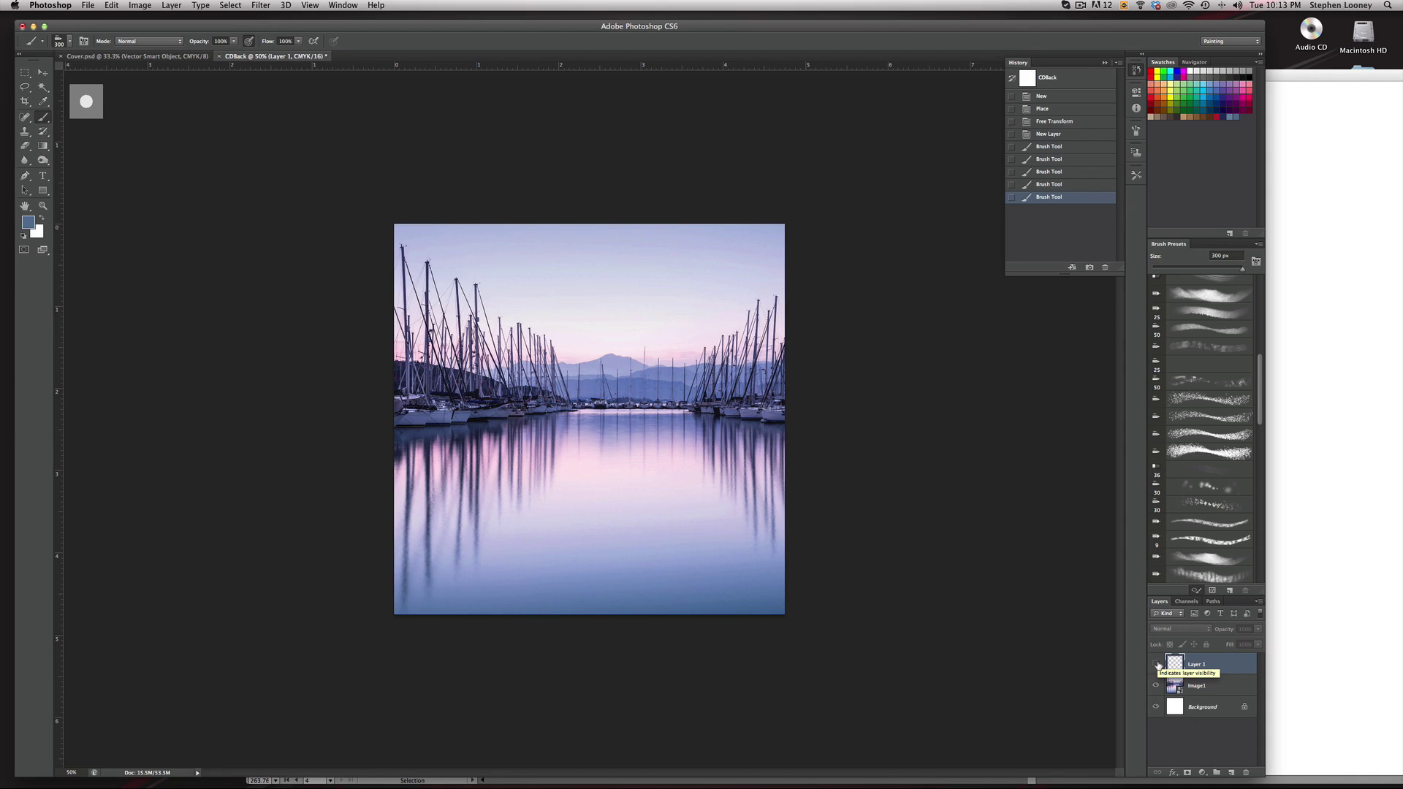
pyautogui.click(1157, 665)
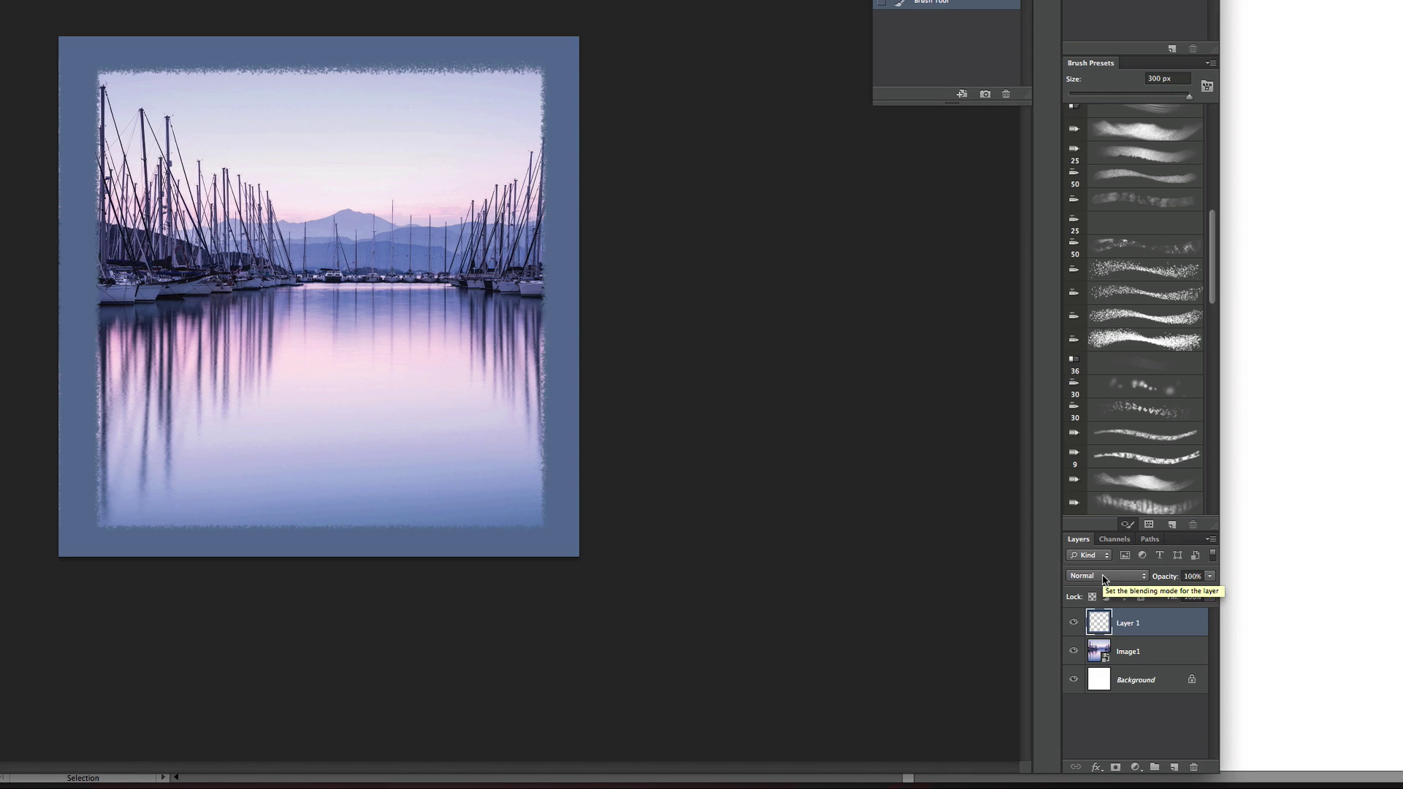
pyautogui.click(1104, 577)
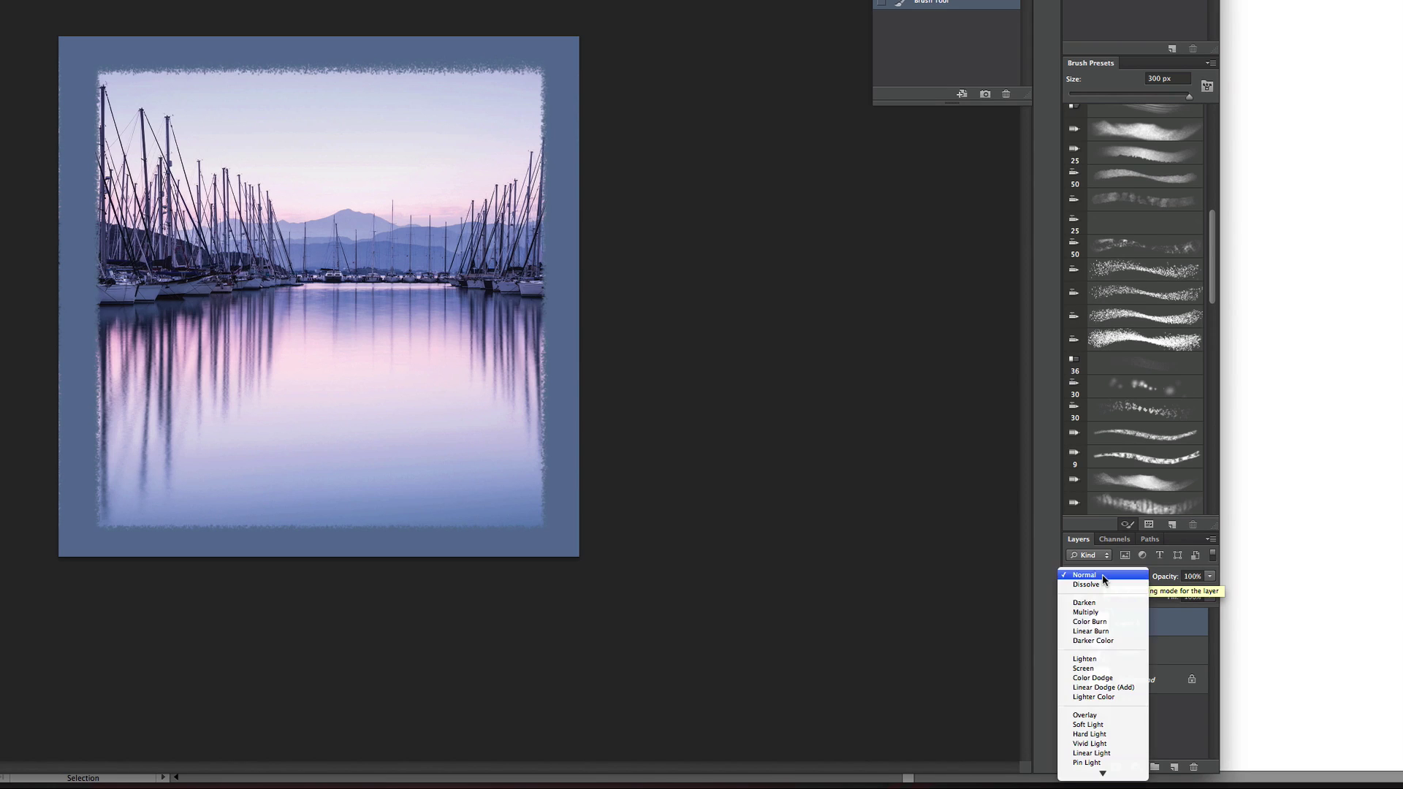
pyautogui.click(1102, 668)
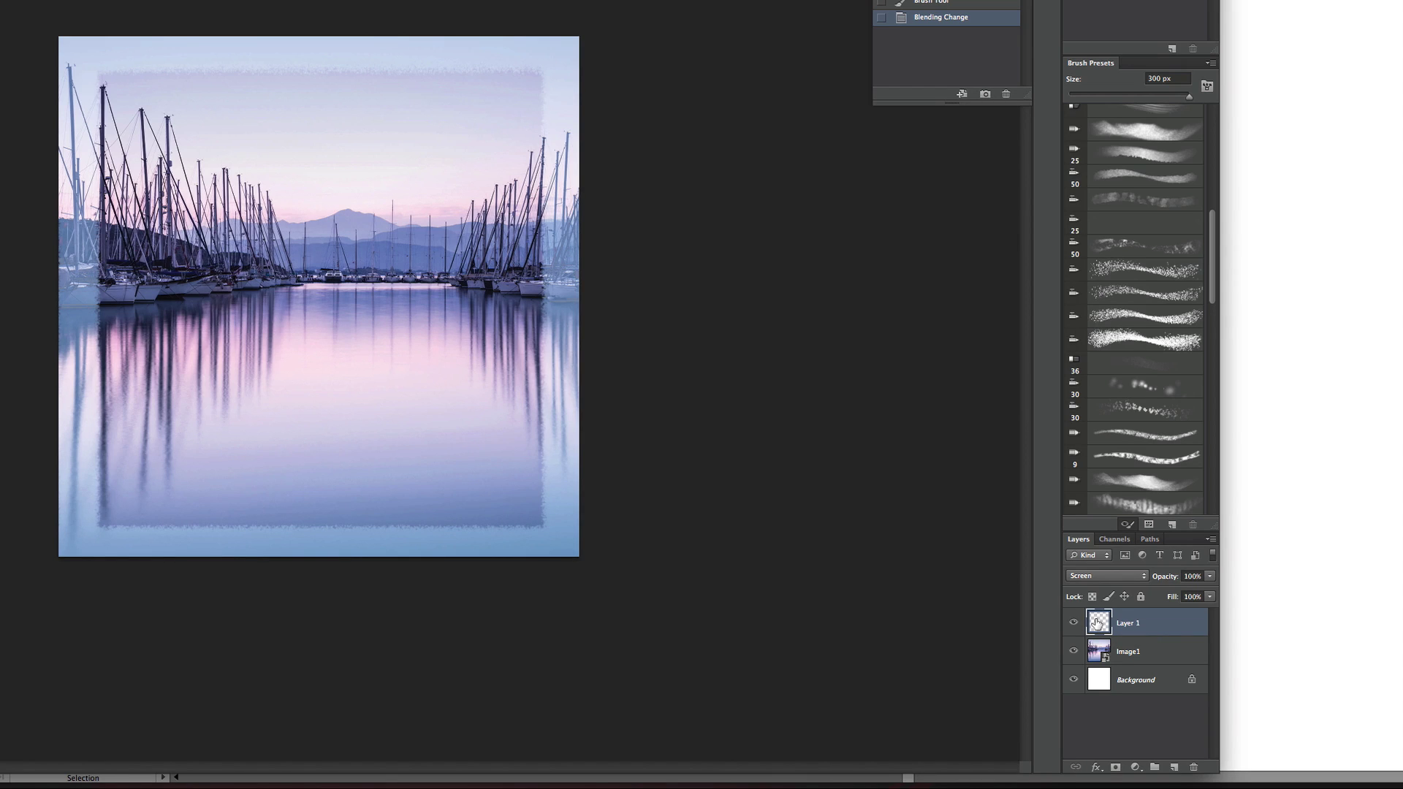
# - Duplicate Layer 1 to strengthen the Screen effect, hiding and showing the copy to compare
pyautogui.moveTo(1096, 623); pyautogui.dragTo(1175, 767)
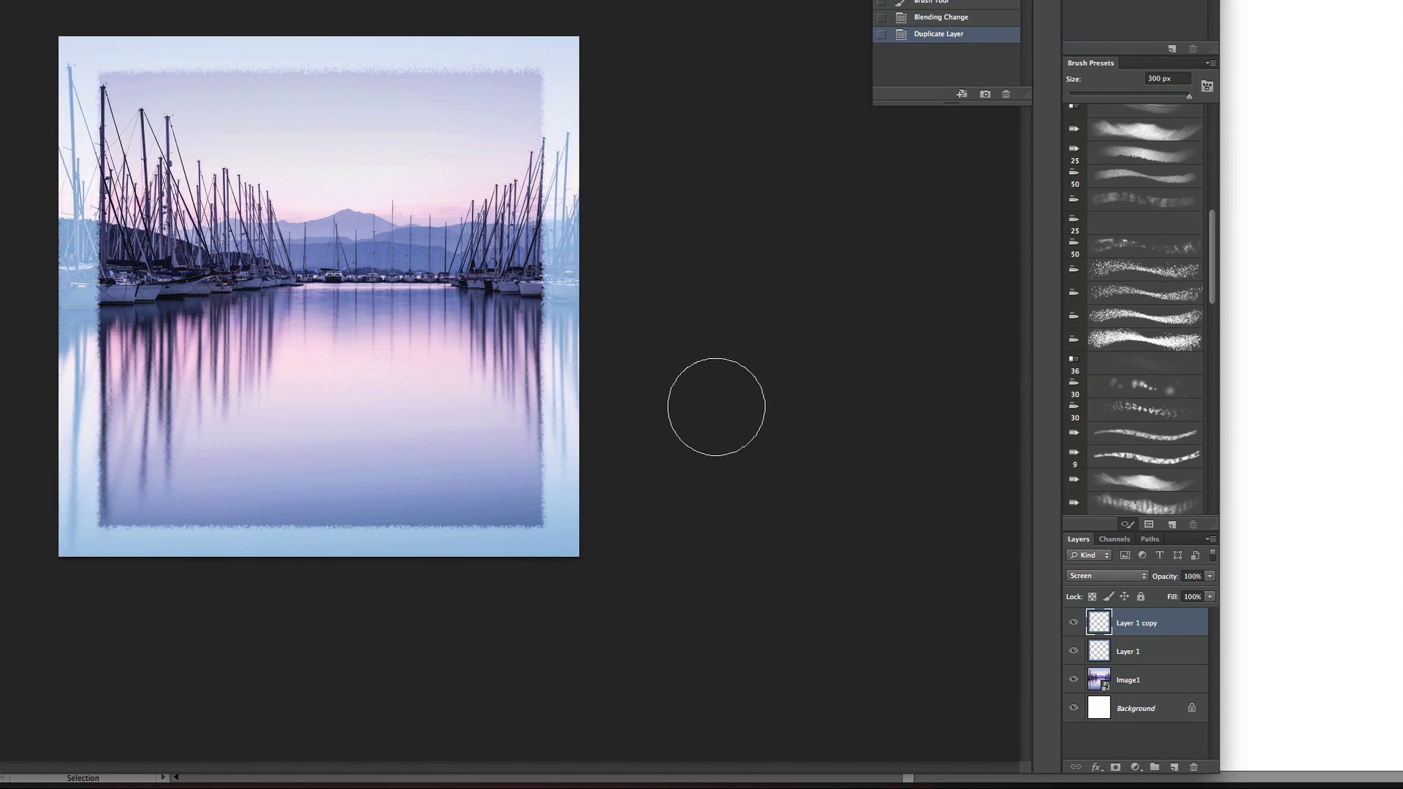
pyautogui.click(1072, 624)
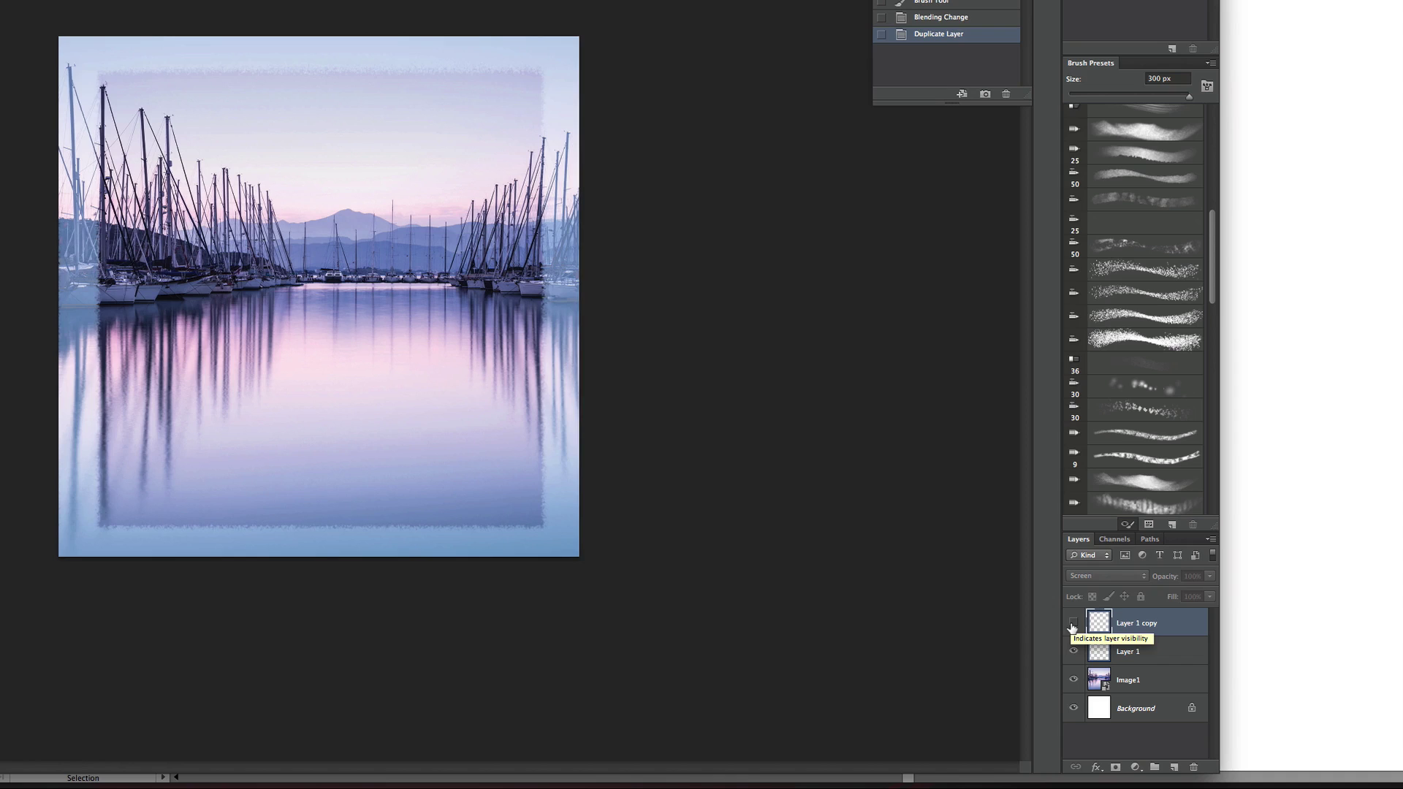
pyautogui.click(1073, 625)
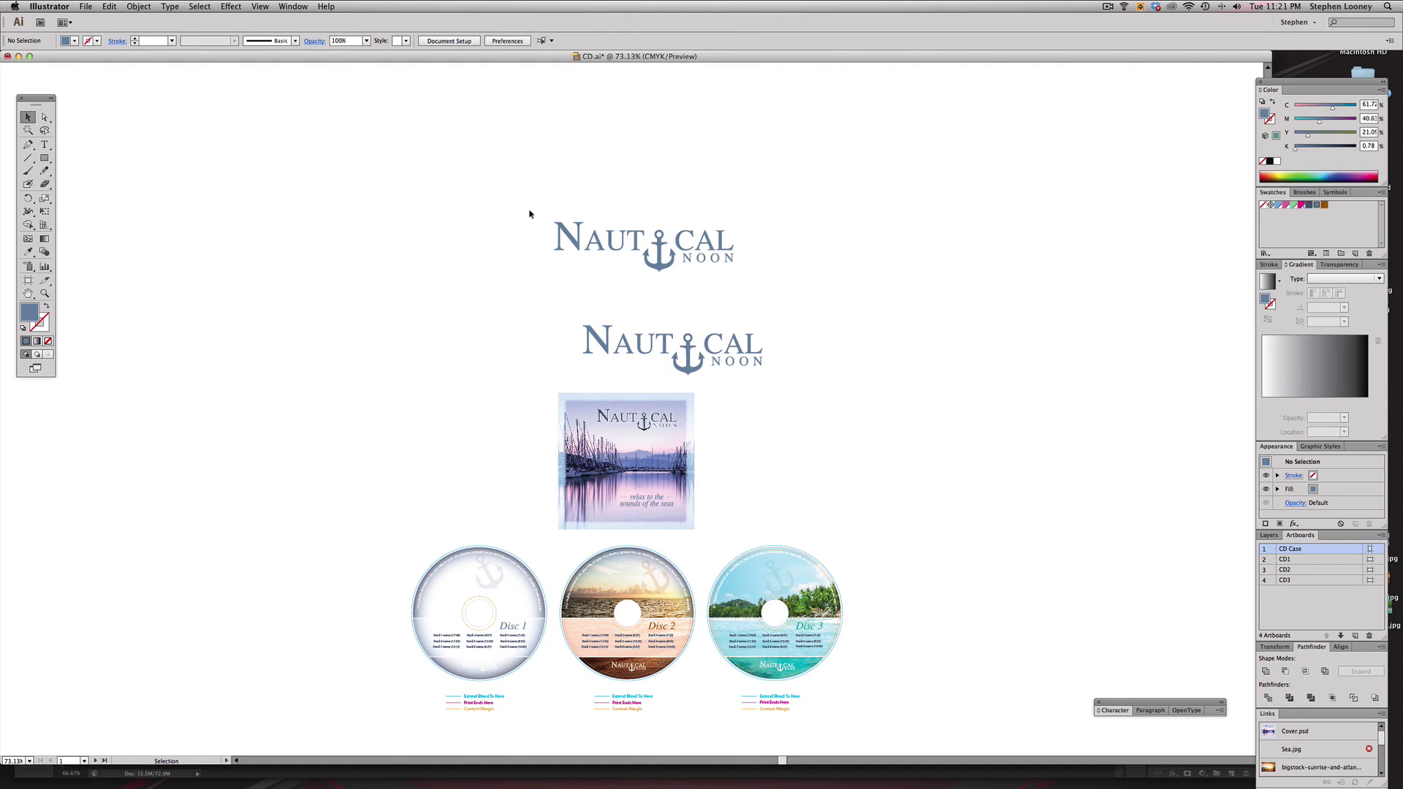
# - In Illustrator, select and copy the topmost Nautical Noon logo, and switch to the CDBack document in Photoshop
pyautogui.moveTo(494, 199); pyautogui.dragTo(861, 298)
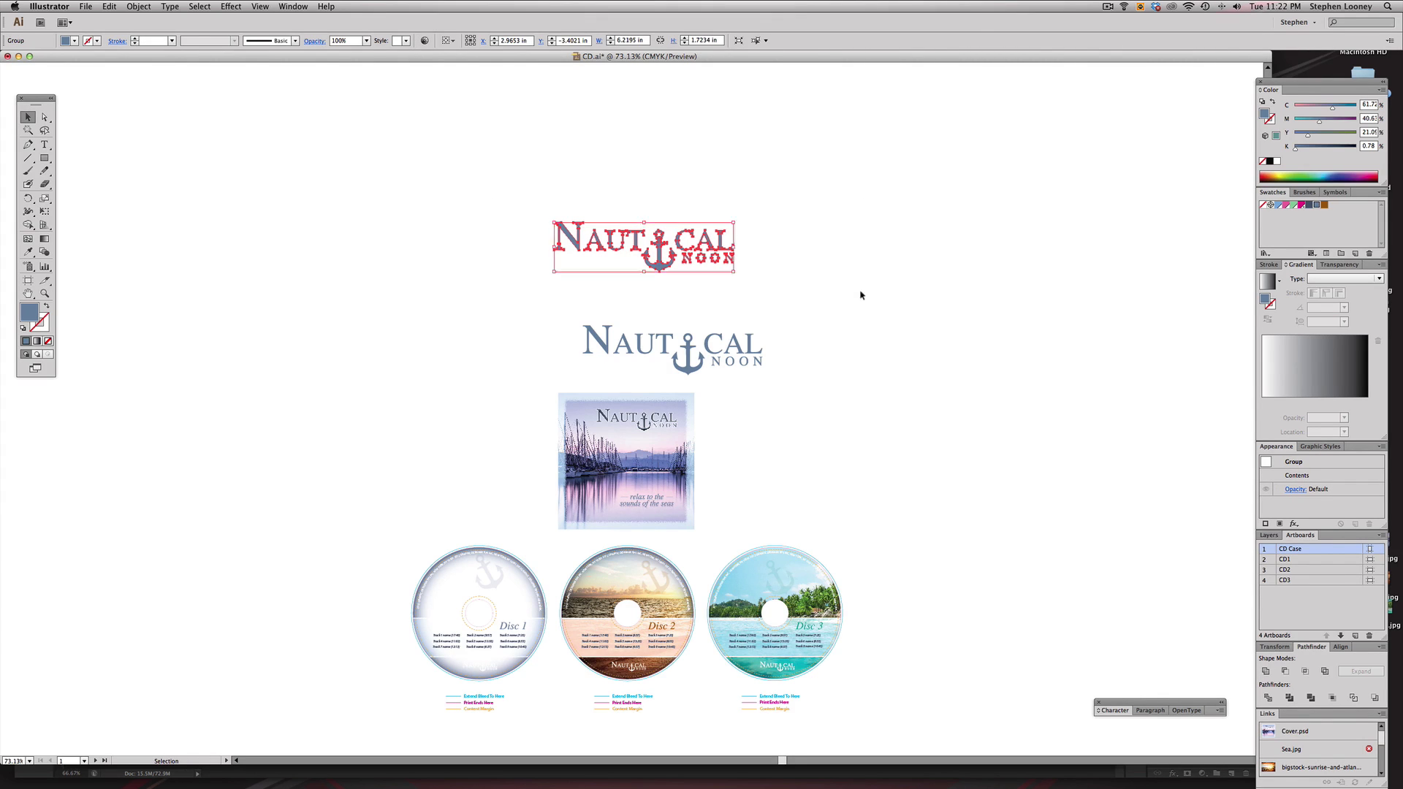
pyautogui.press('super+Tab')
pyautogui.press('super+Tab')
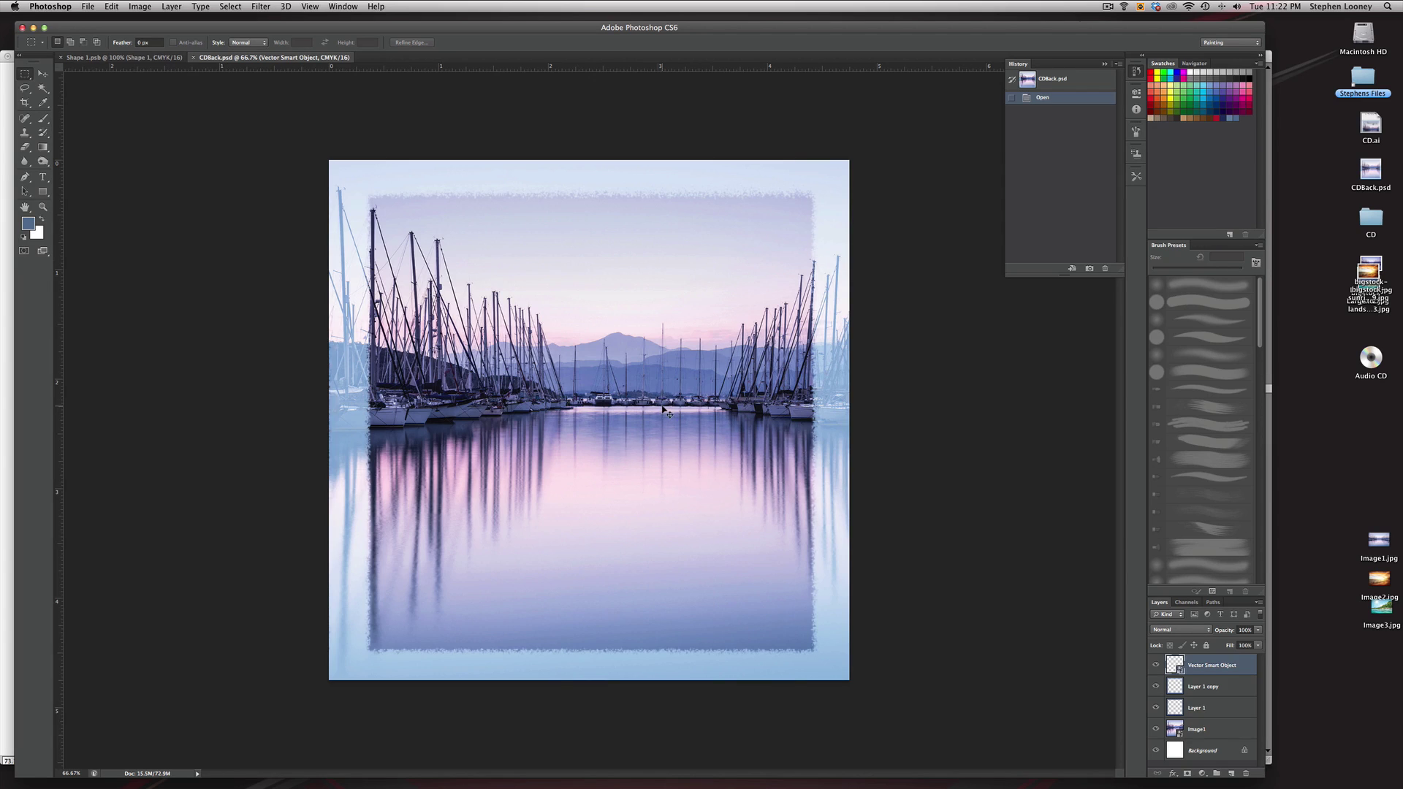
pyautogui.click(112, 7)
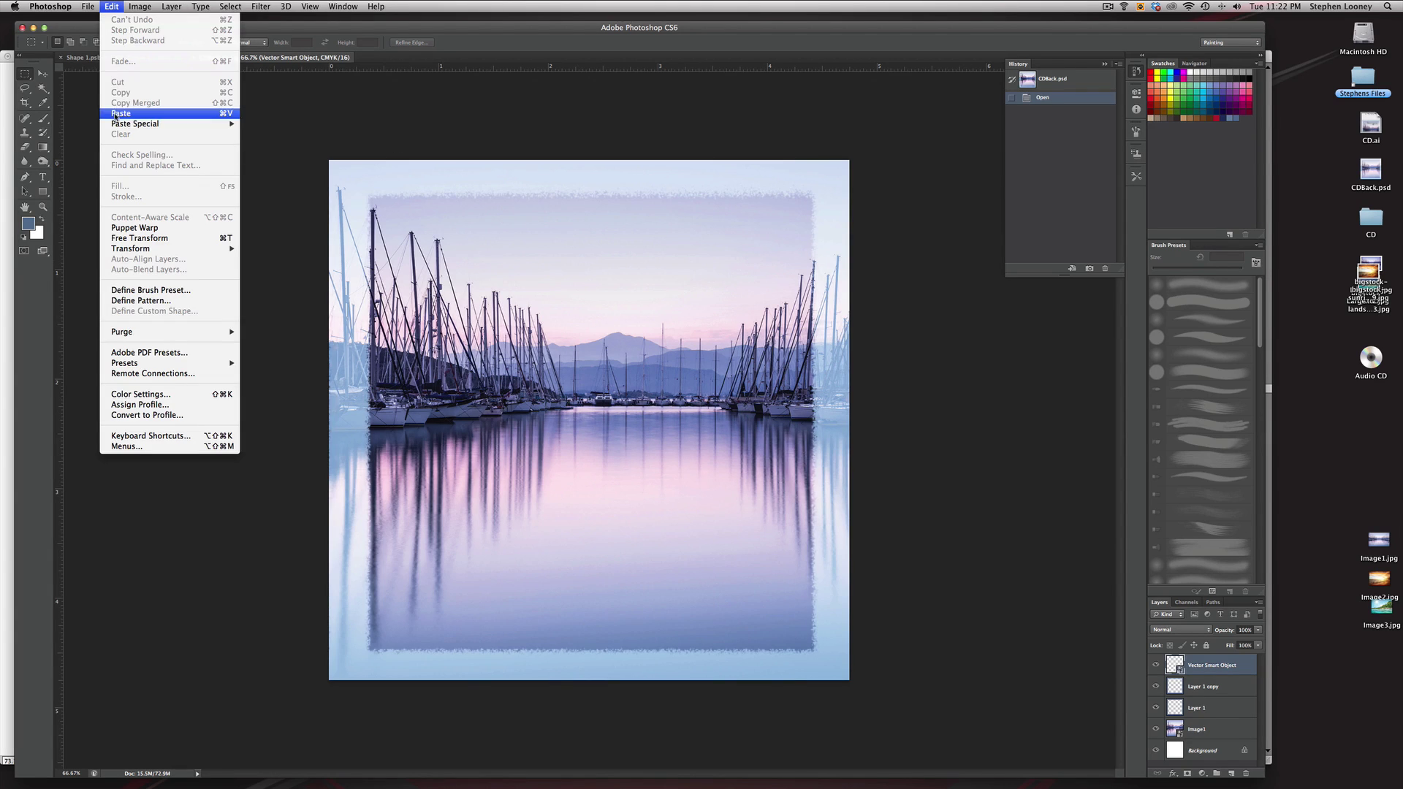
pyautogui.moveTo(115, 124)
pyautogui.click(119, 115)
pyautogui.click(731, 357)
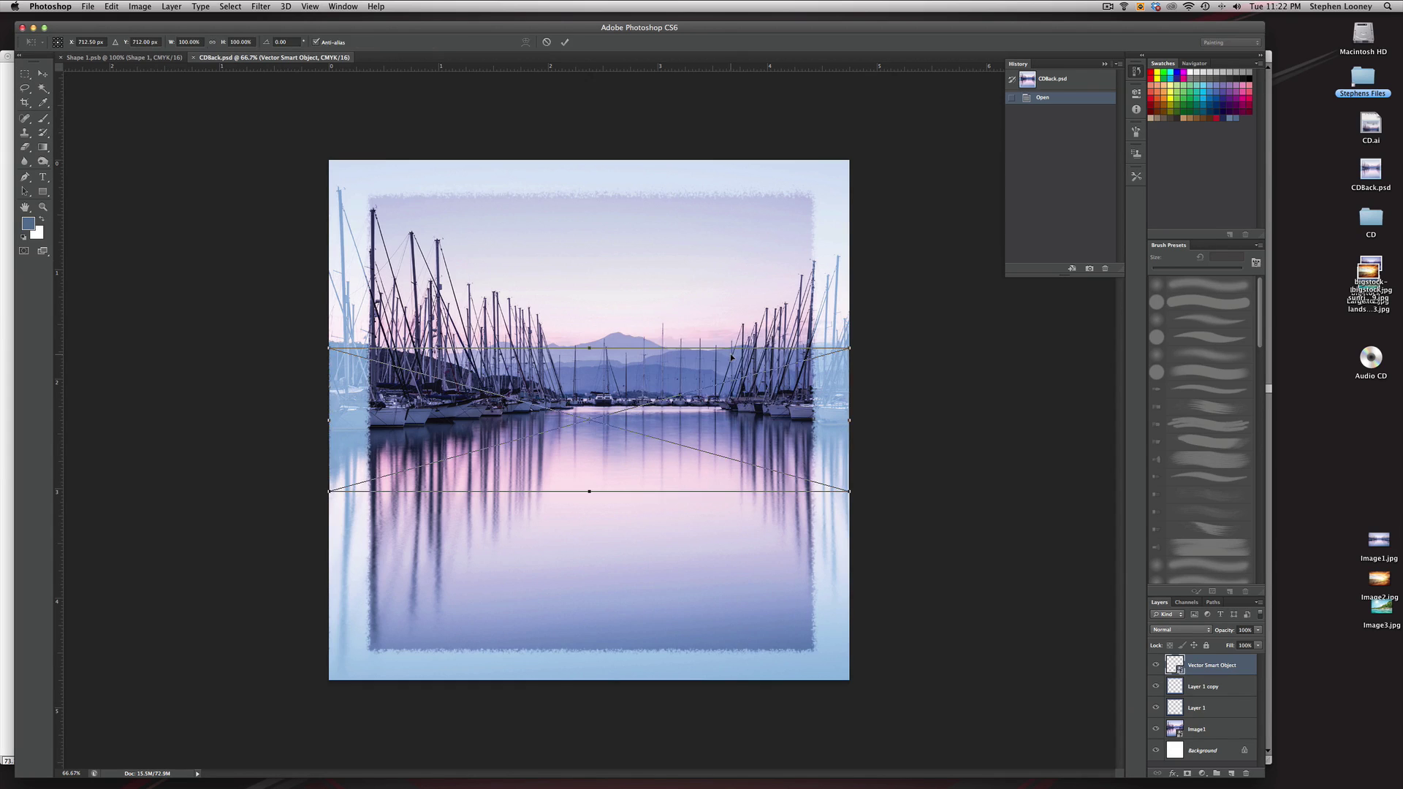
pyautogui.press('Escape')
# - Paste the Nautical Noon logo into the CDBack document as a Shape Layer
pyautogui.press('super+v')
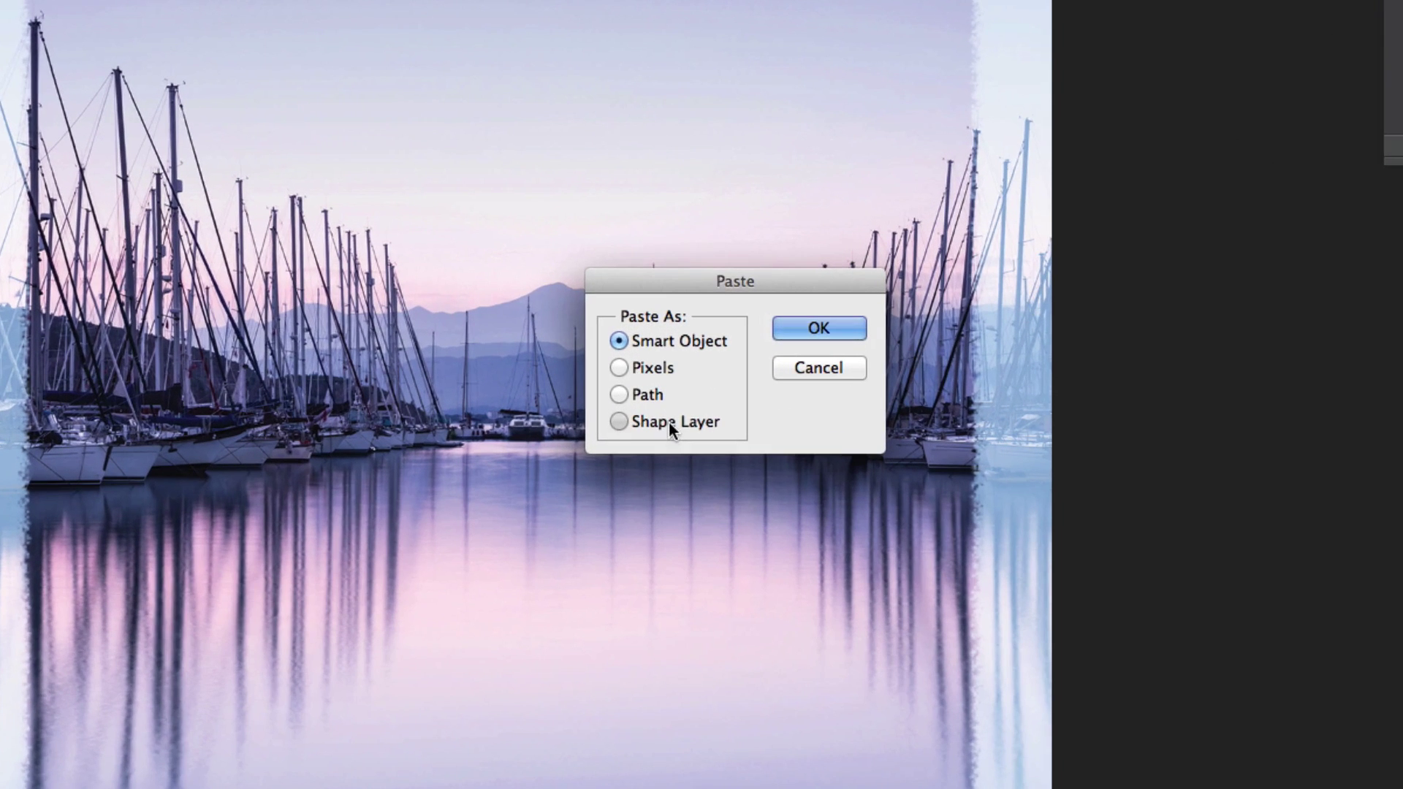
pyautogui.click(676, 415)
pyautogui.click(795, 335)
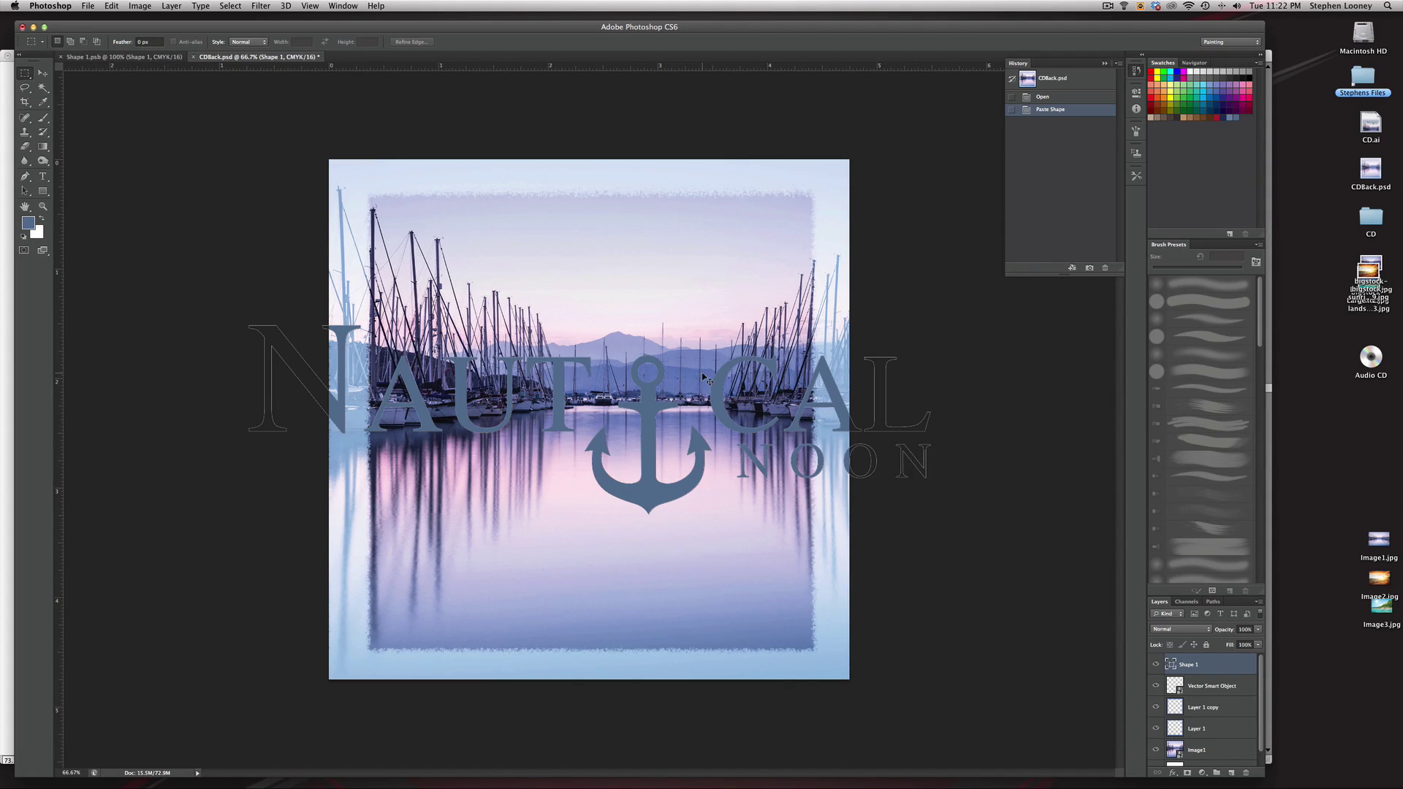
# - Free-transform the pasted logo to about 44% and place it in the sky inside the frame's upper edge, applying the transform
pyautogui.press('super+t')
pyautogui.moveTo(931, 326); pyautogui.dragTo(764, 371)
pyautogui.moveTo(625, 435); pyautogui.dragTo(655, 274)
pyautogui.moveTo(448, 212); pyautogui.dragTo(492, 223)
pyautogui.moveTo(671, 289); pyautogui.dragTo(663, 282)
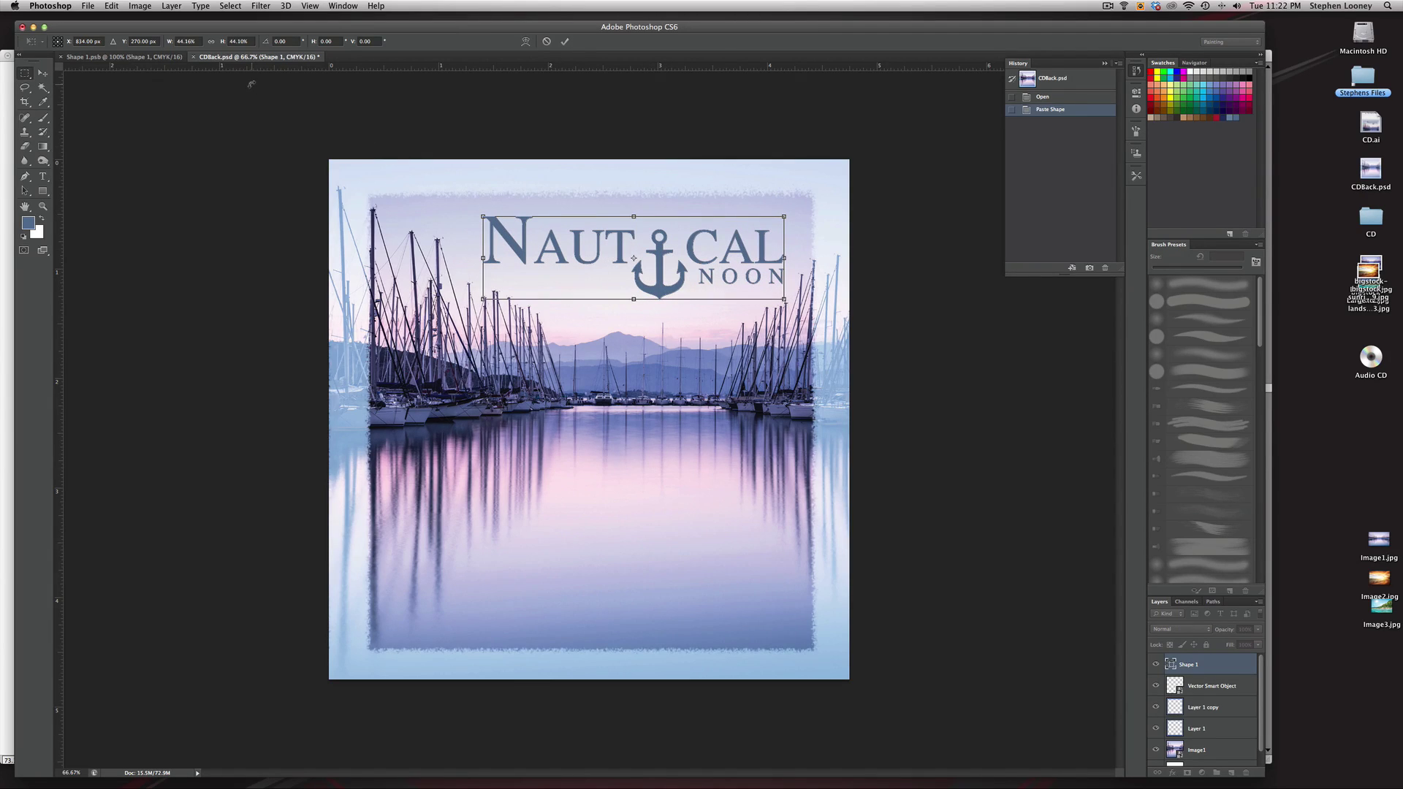
pyautogui.press('Return')
# - Convert the Shape 1 logo layer to a Smart Object
pyautogui.click(134, 5)
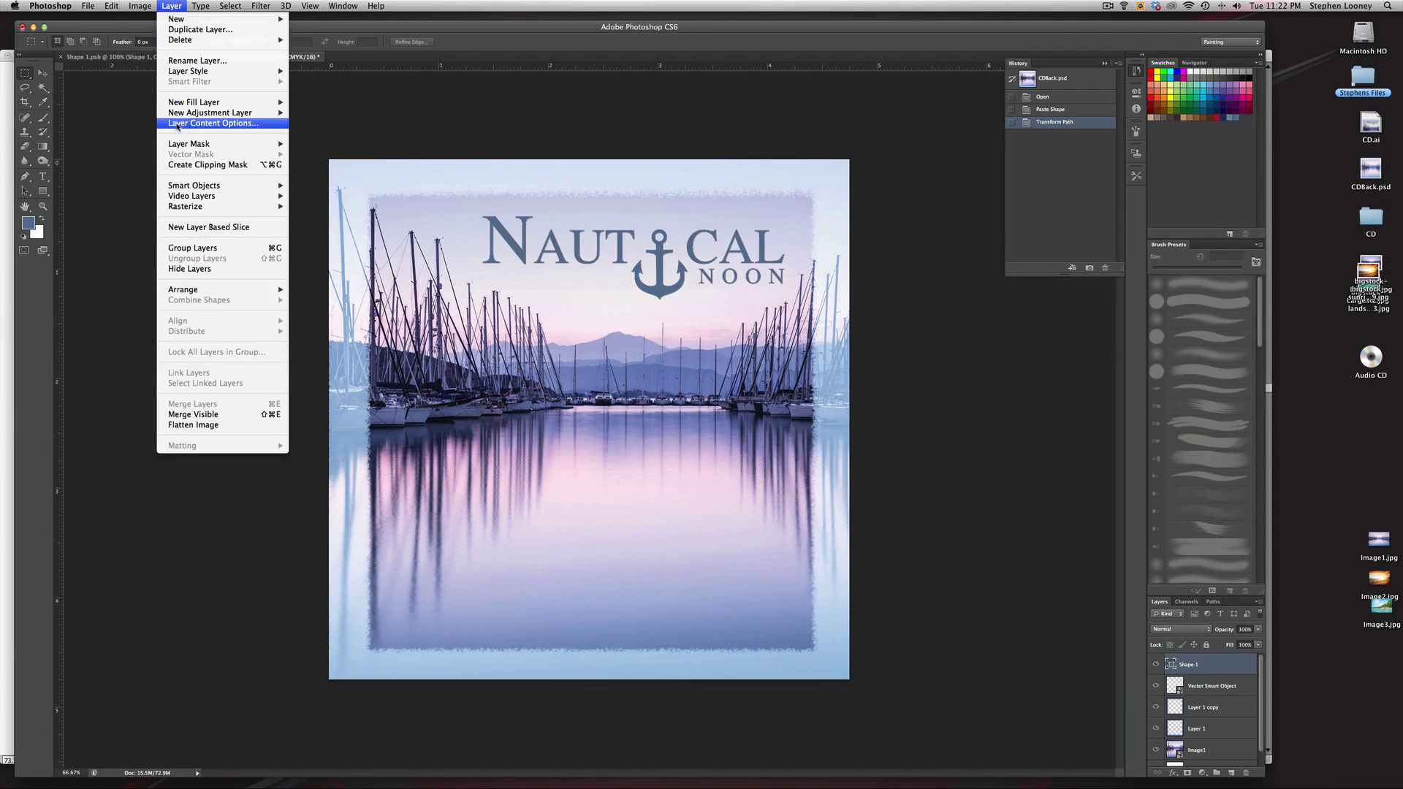
pyautogui.moveTo(180, 186)
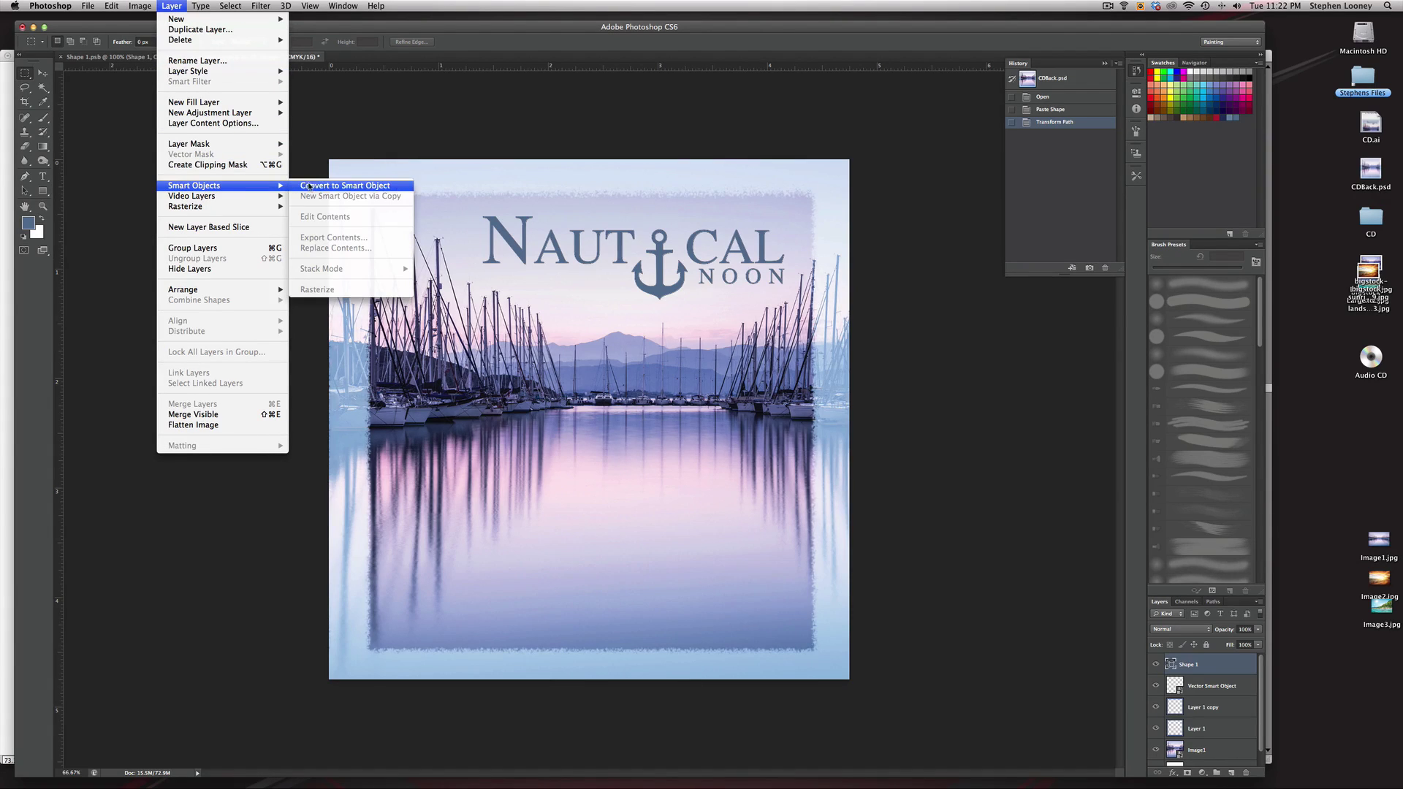
pyautogui.click(316, 186)
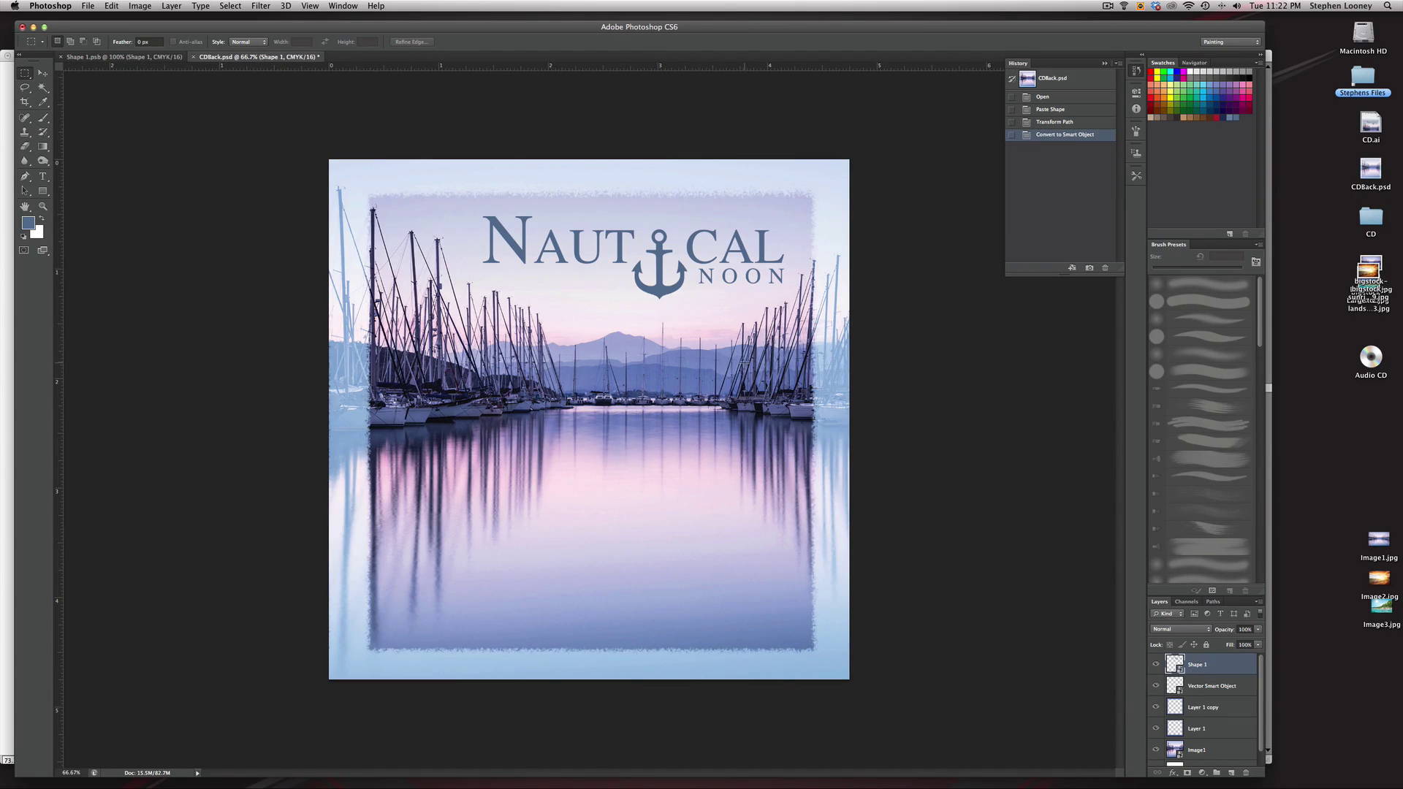
# - Undo and redo the Smart Object conversion repeatedly at closer zoom to compare the logo's appearance
pyautogui.scroll(3, 641, 301)
pyautogui.press('super+z')
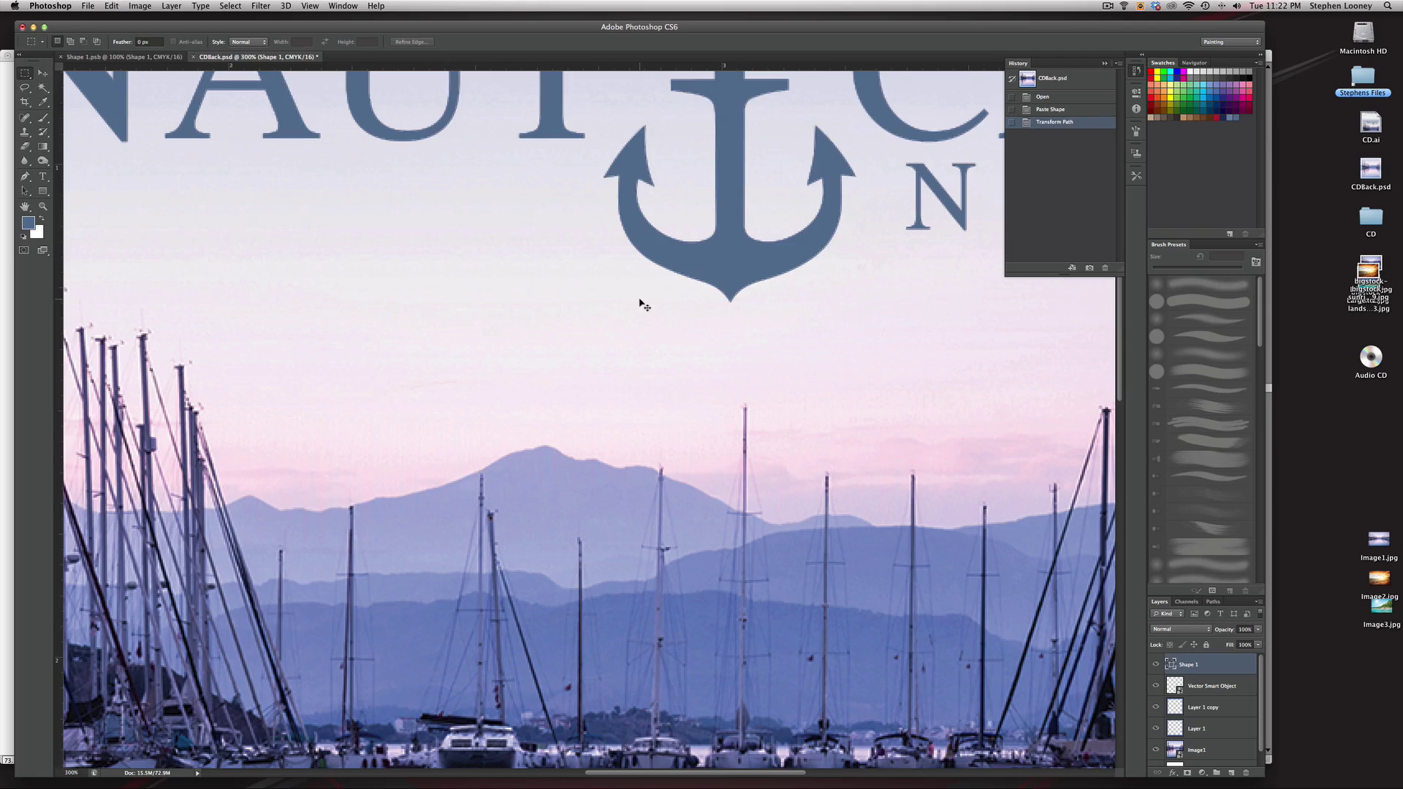
pyautogui.scroll(-3, 642, 342)
pyautogui.press('super+z')
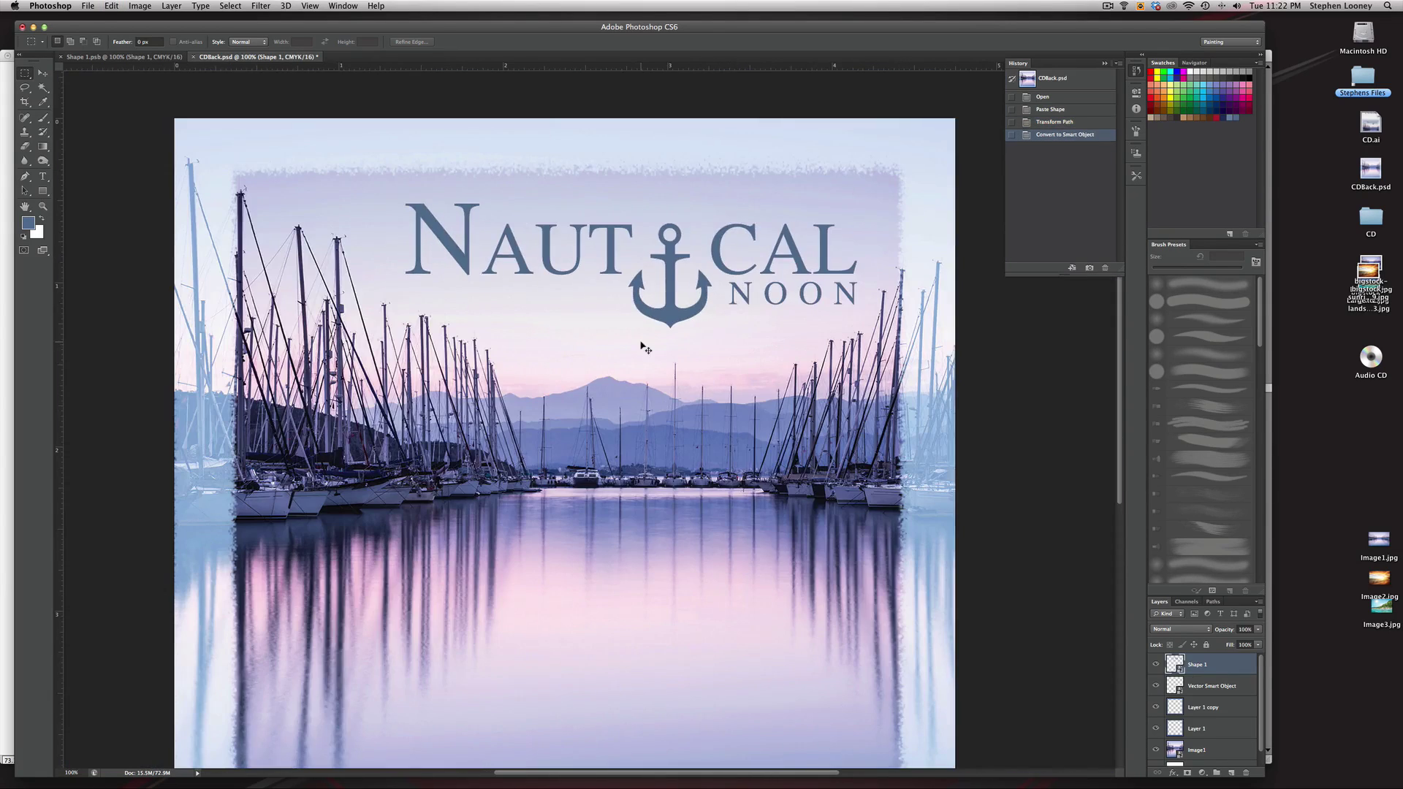
pyautogui.press('super+z')
pyautogui.press('super+z')
pyautogui.press('super+z')
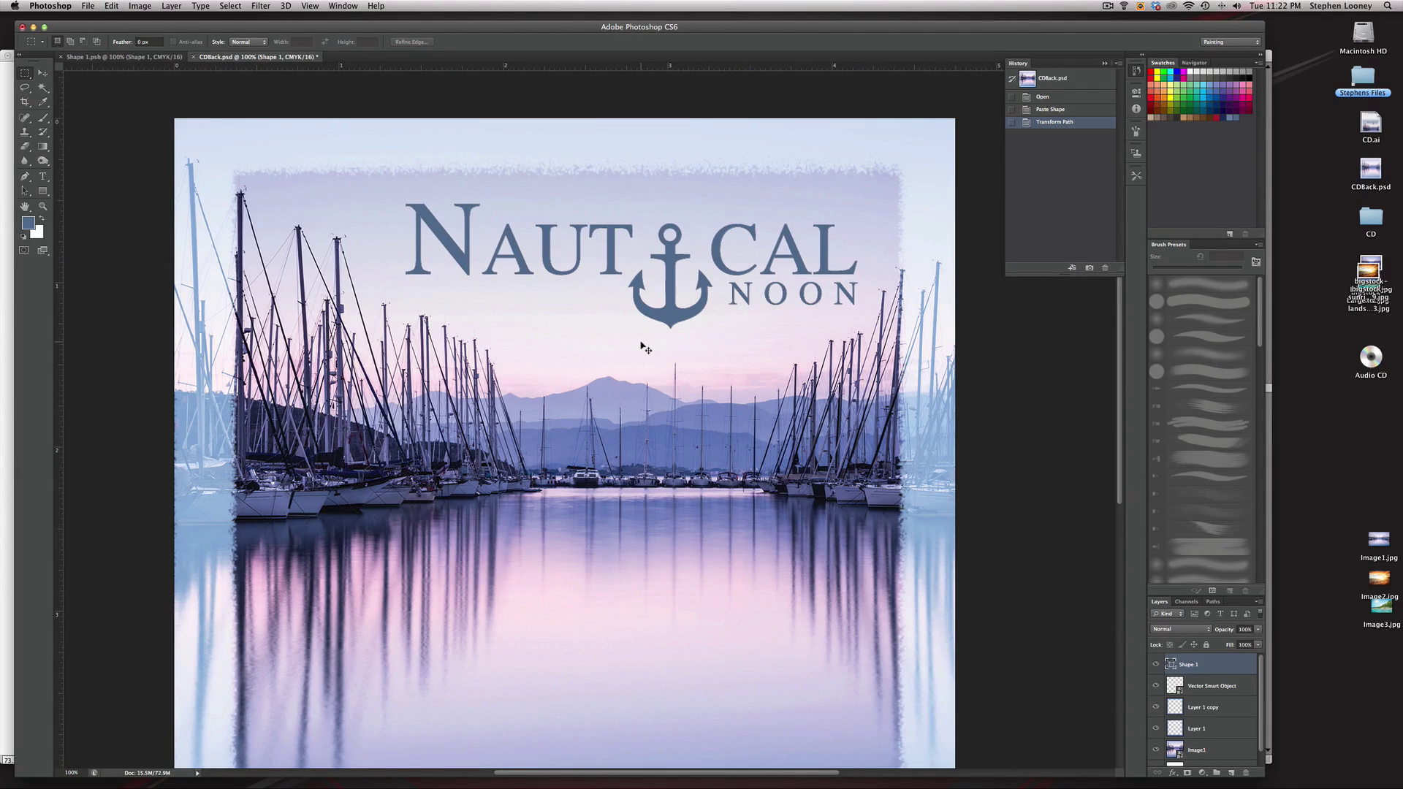
pyautogui.press('super+z')
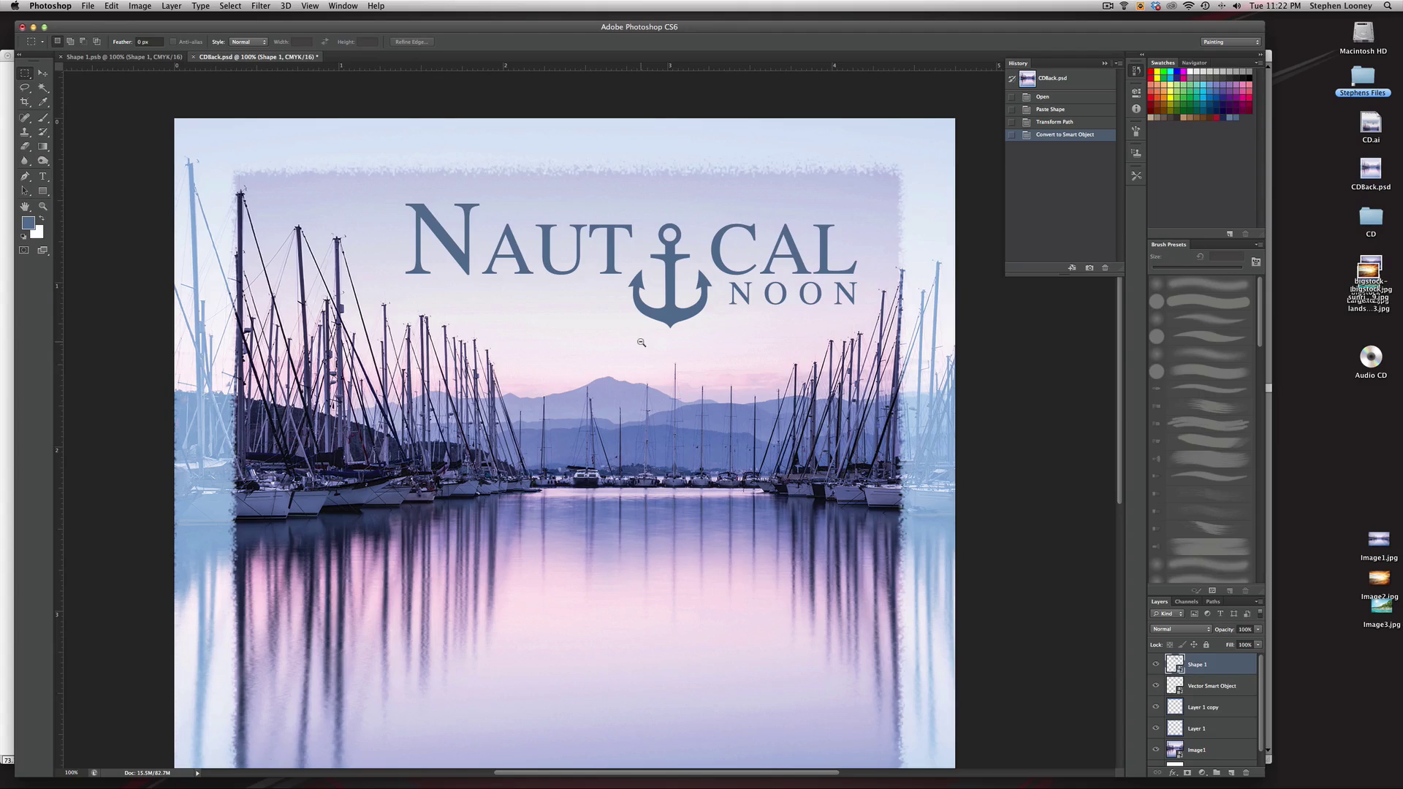
pyautogui.scroll(-1, 641, 342)
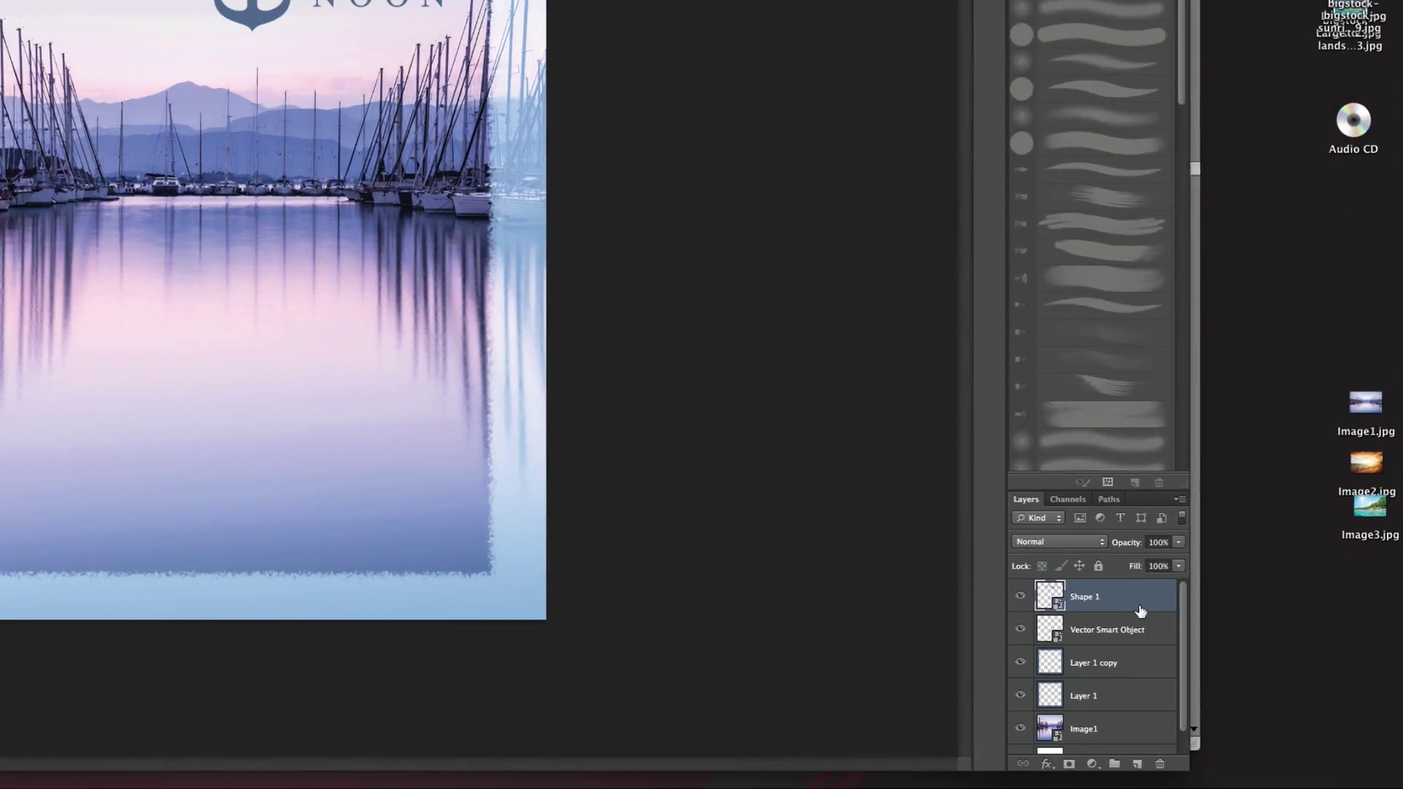
pyautogui.doubleClick(1232, 668)
pyautogui.moveTo(1023, 1); pyautogui.dragTo(920, 0)
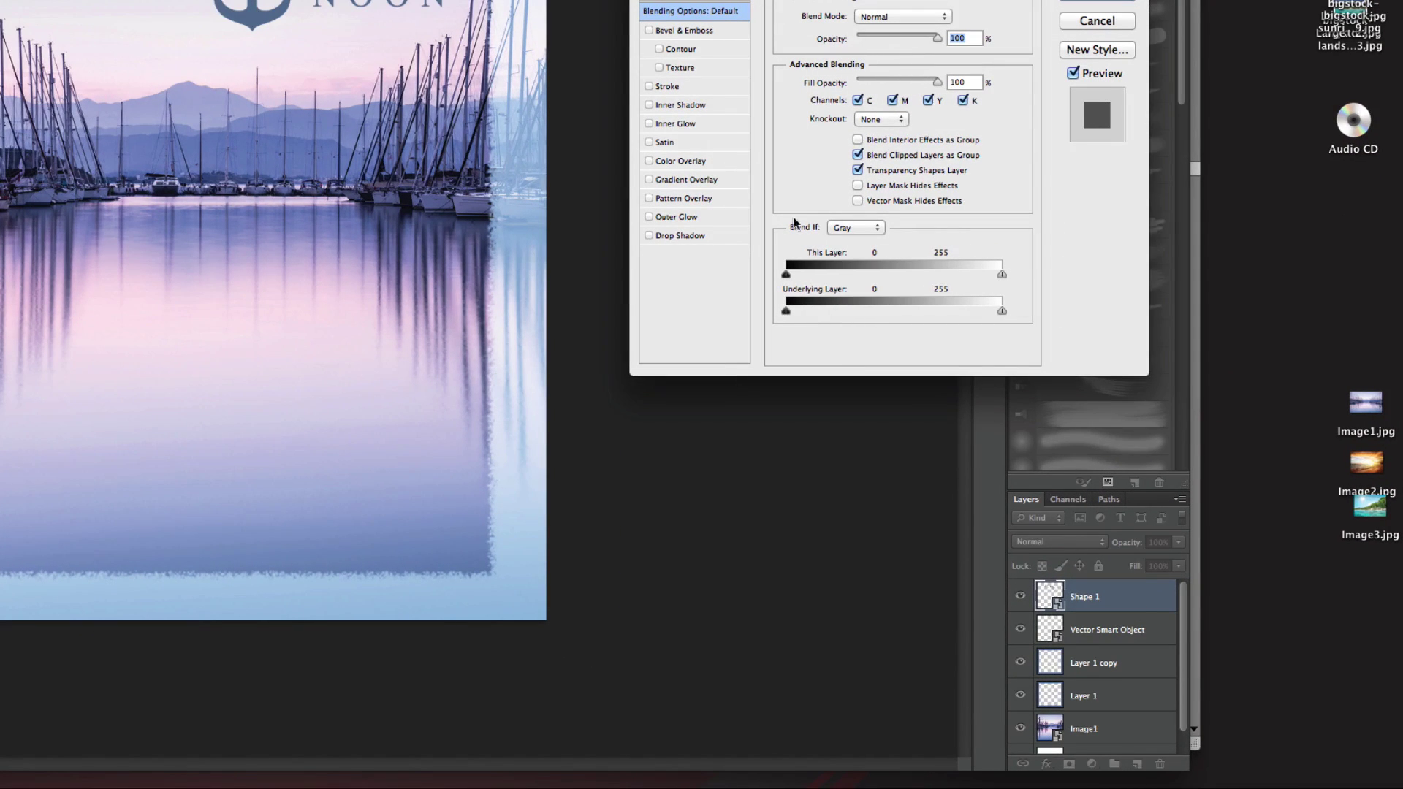
pyautogui.press('Return')
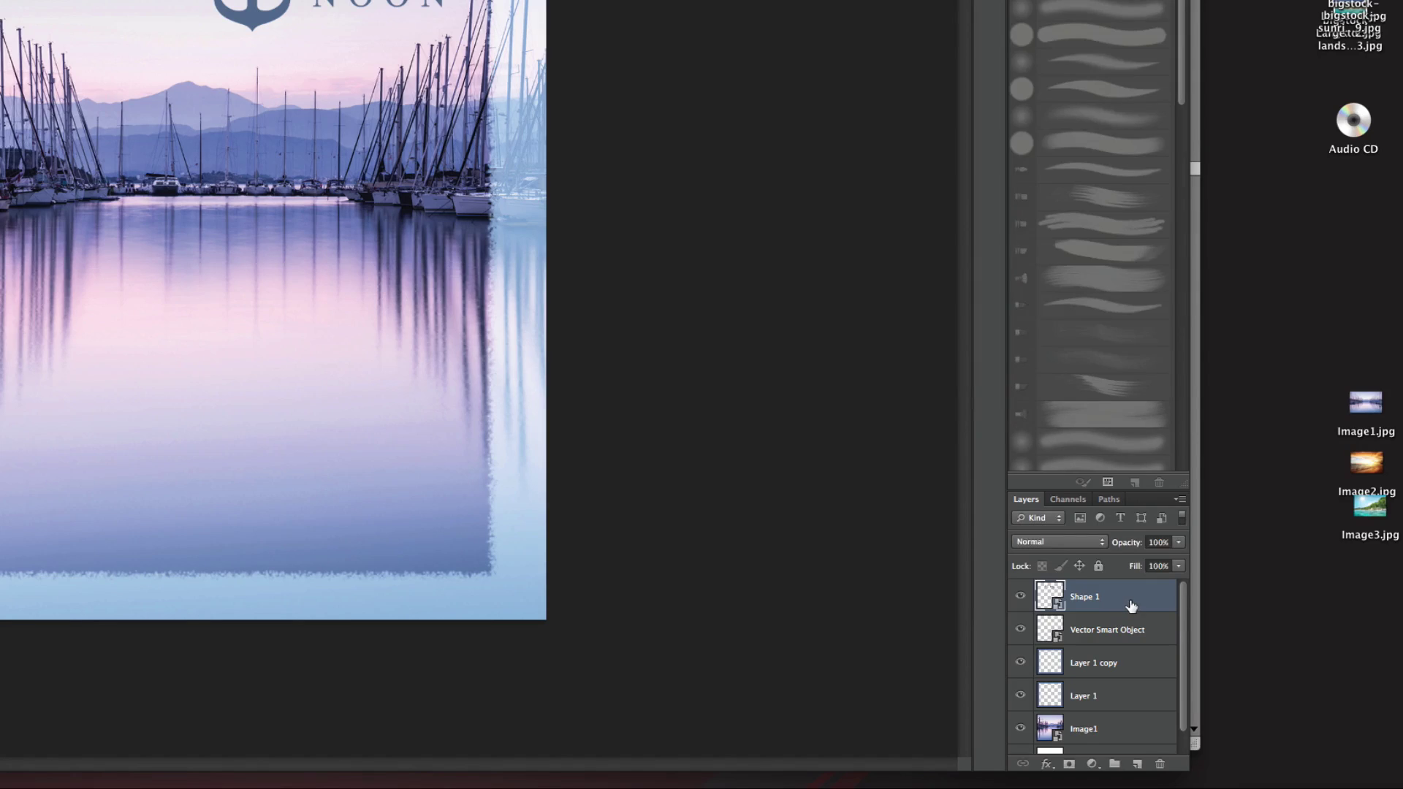
# - Add a Bevel & Emboss effect to the Shape 1 logo layer using the Chisel Hard technique
pyautogui.doubleClick(1131, 606)
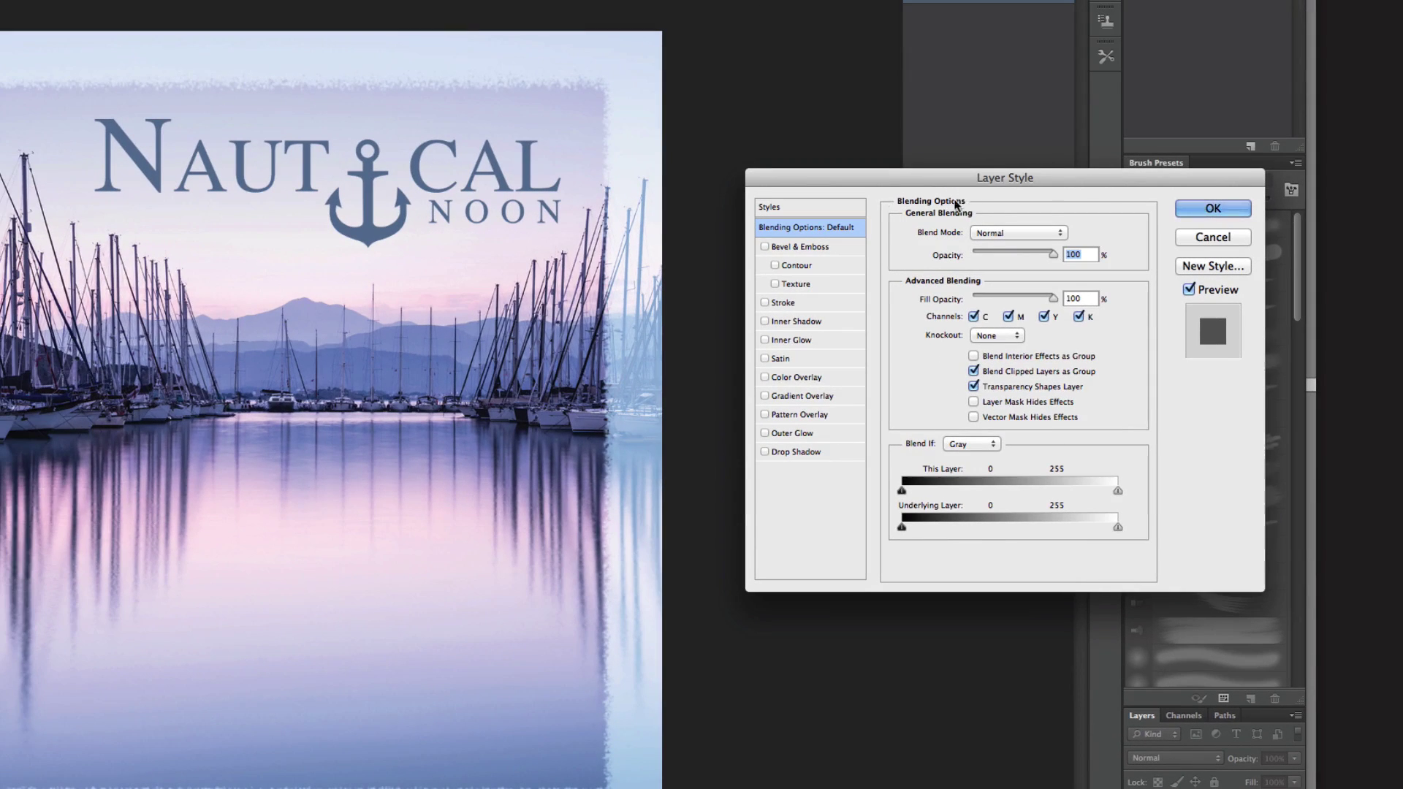
pyautogui.click(768, 249)
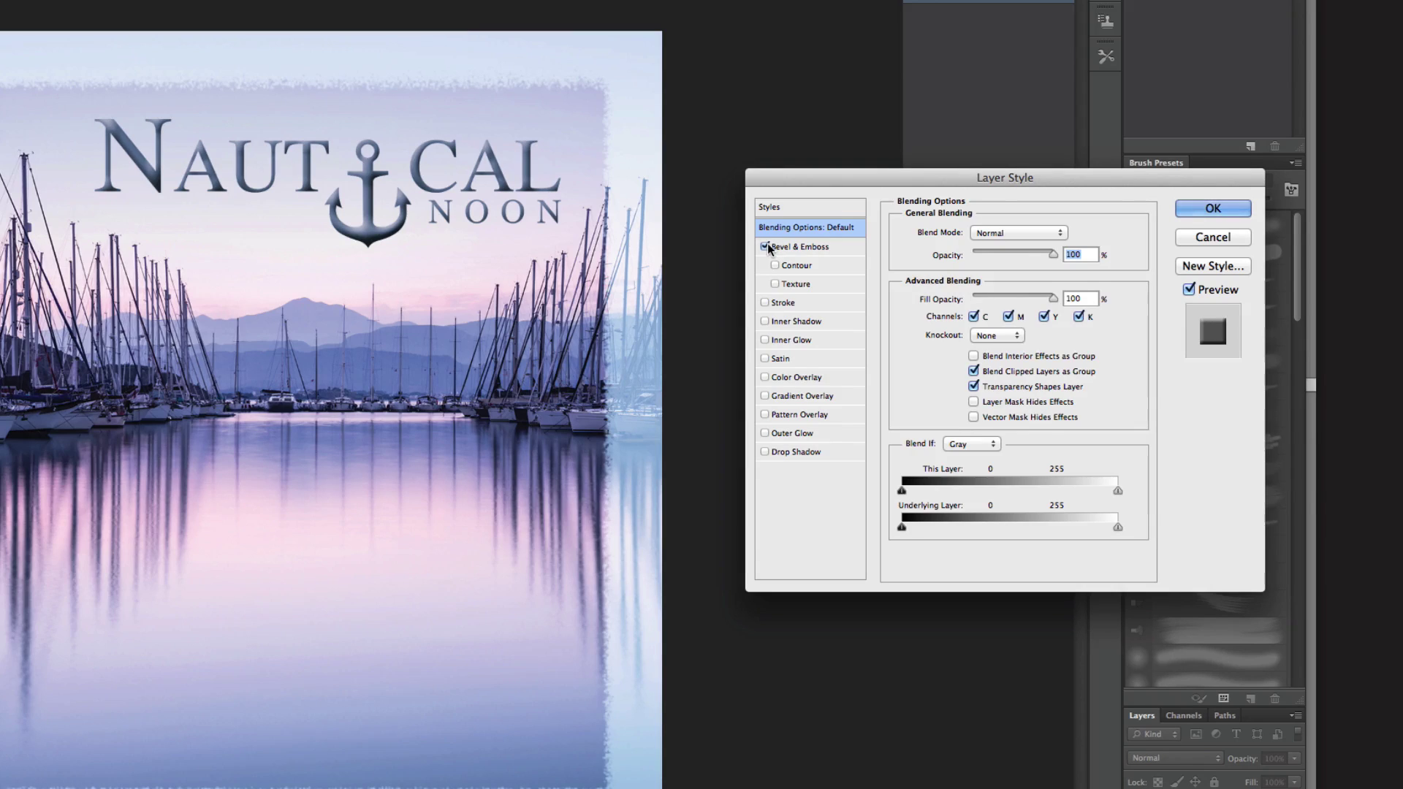
pyautogui.moveTo(1044, 256)
pyautogui.mouseDown()
pyautogui.moveTo(1025, 256)
pyautogui.moveTo(1056, 253)
pyautogui.mouseUp()
pyautogui.click(826, 250)
pyautogui.click(1001, 258)
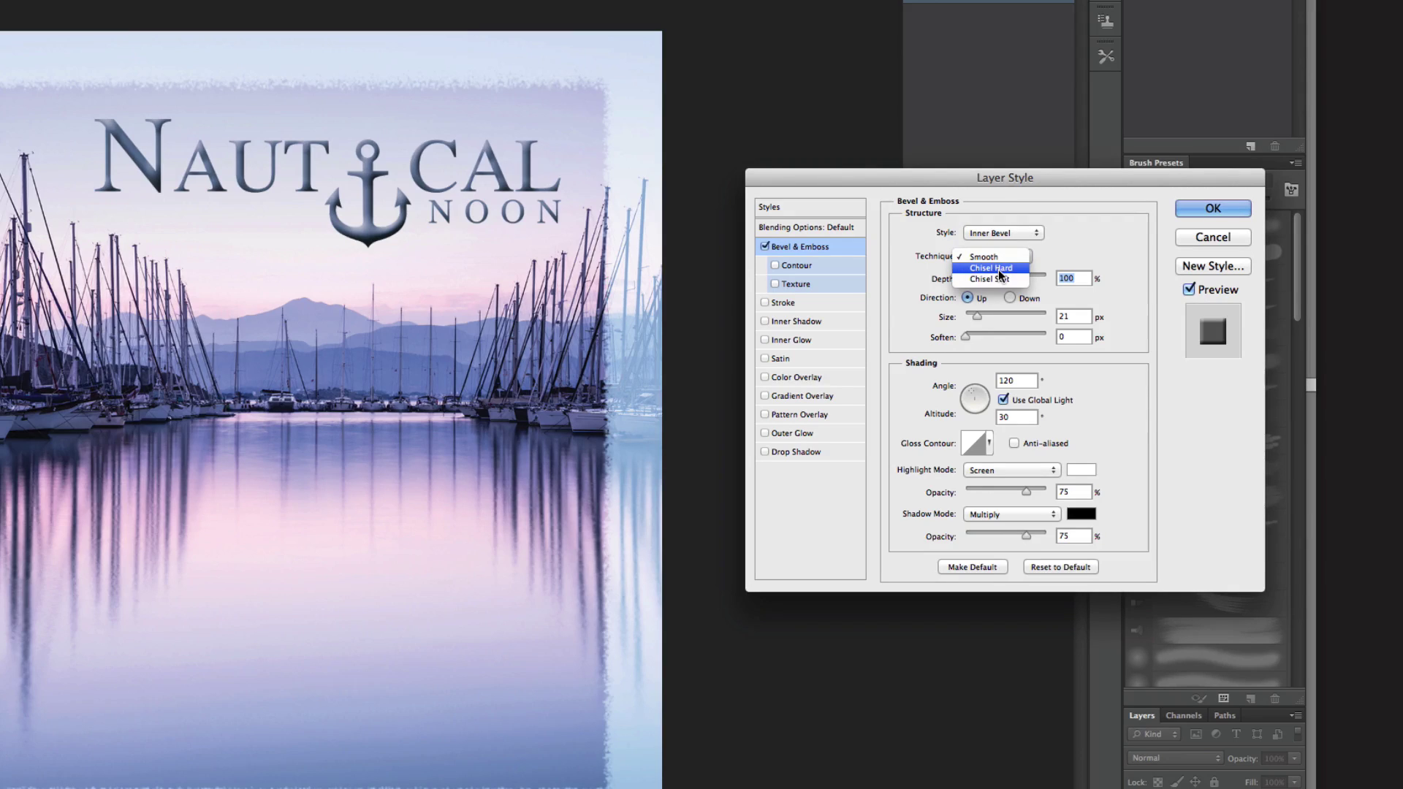
pyautogui.click(999, 269)
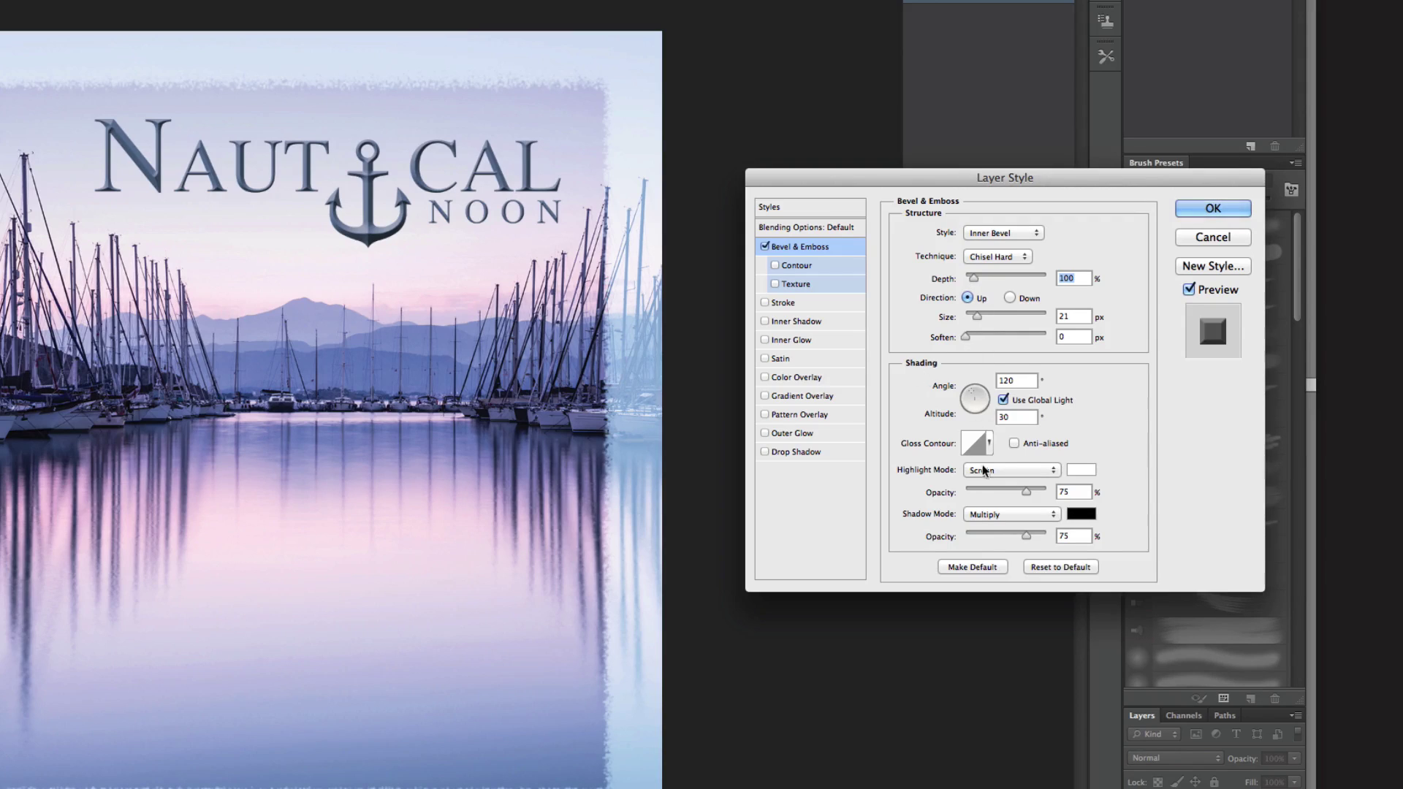
# - Add an Outer Glow to the logo layer using the black-to-white gradient
pyautogui.click(792, 434)
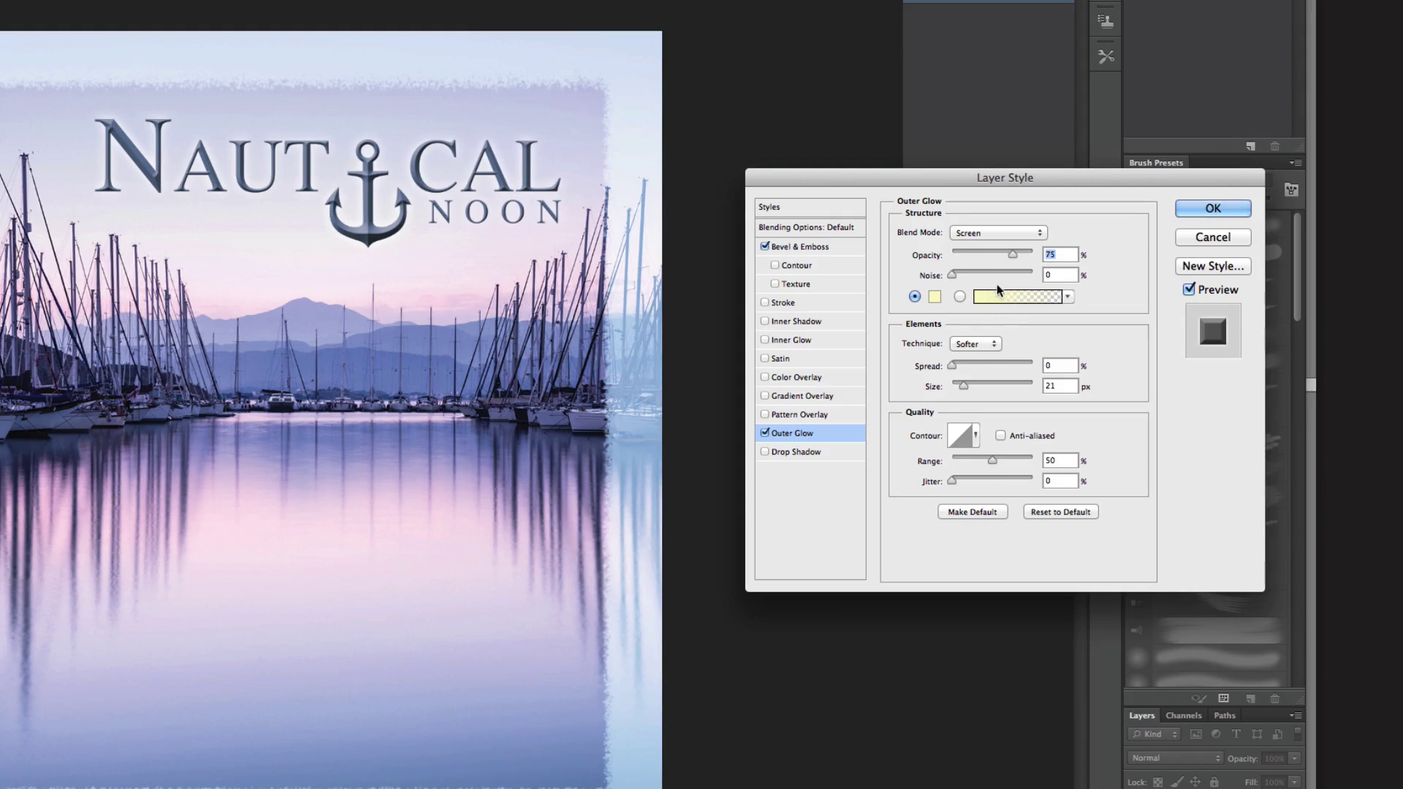
pyautogui.click(1069, 295)
pyautogui.click(995, 329)
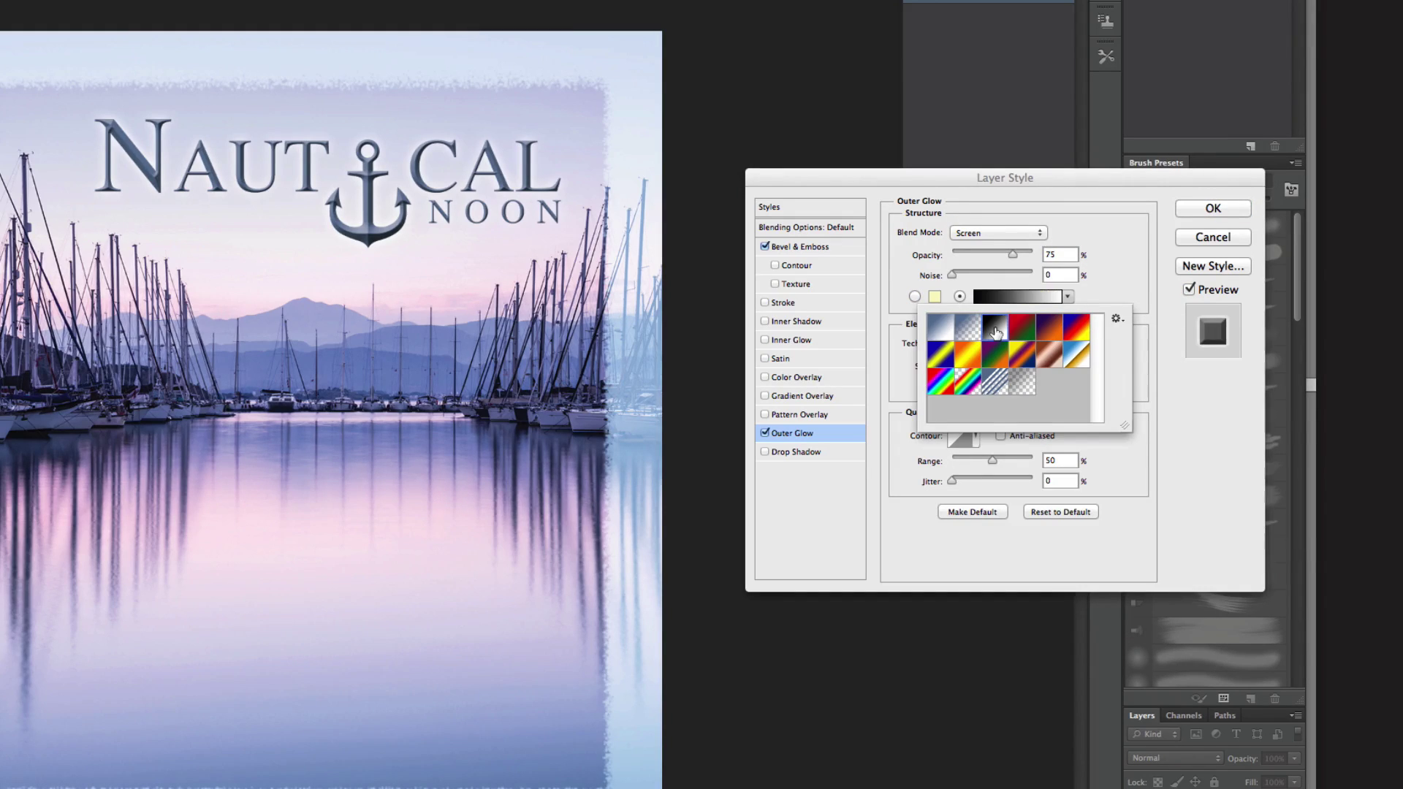
pyautogui.click(1114, 290)
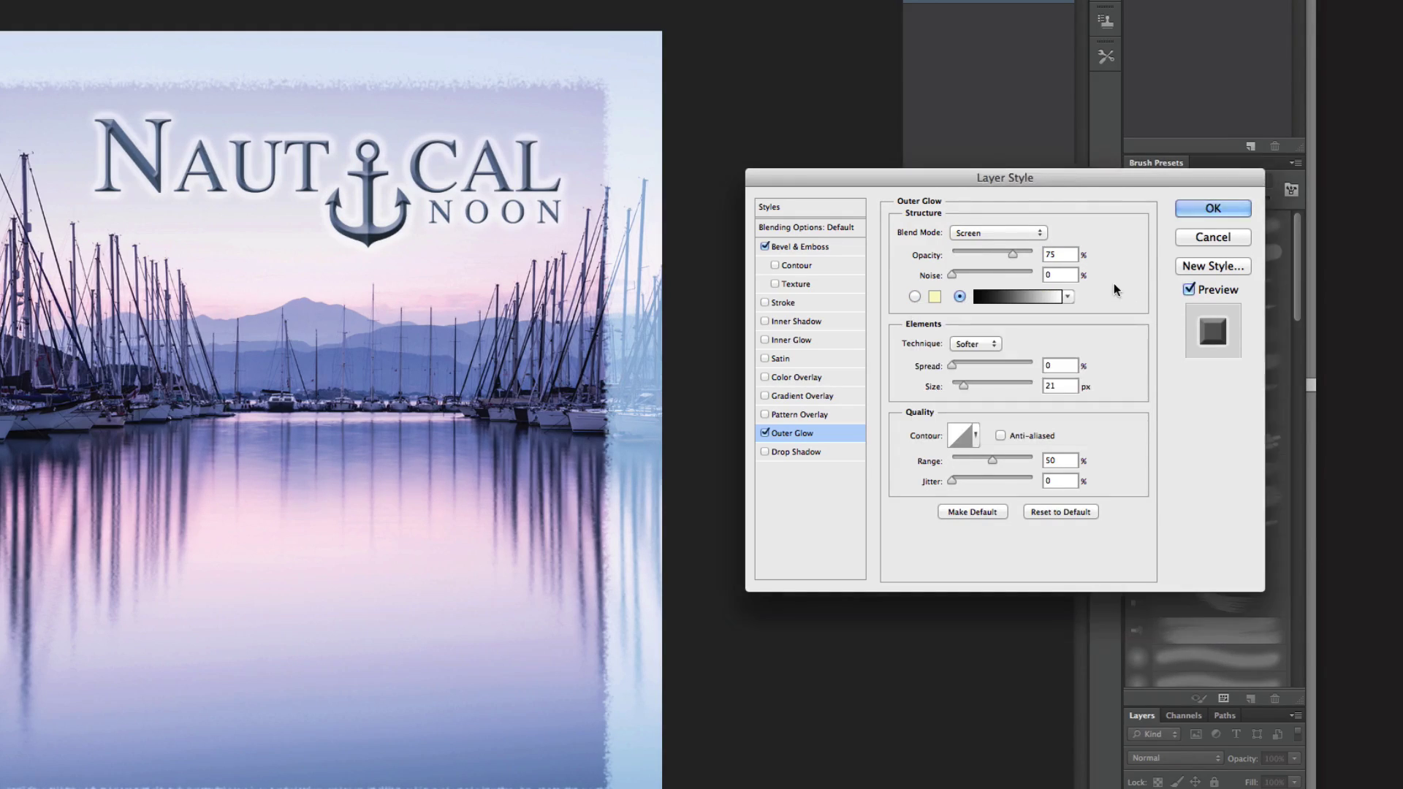
# - Refine the Outer Glow to 64% opacity, 1% spread, 9 px size and 30% range, compare the preview and apply the style
pyautogui.moveTo(999, 251); pyautogui.dragTo(993, 251)
pyautogui.moveTo(954, 365); pyautogui.dragTo(952, 366)
pyautogui.moveTo(976, 252); pyautogui.dragTo(1003, 248)
pyautogui.moveTo(979, 458); pyautogui.dragTo(975, 457)
pyautogui.moveTo(962, 381); pyautogui.dragTo(958, 383)
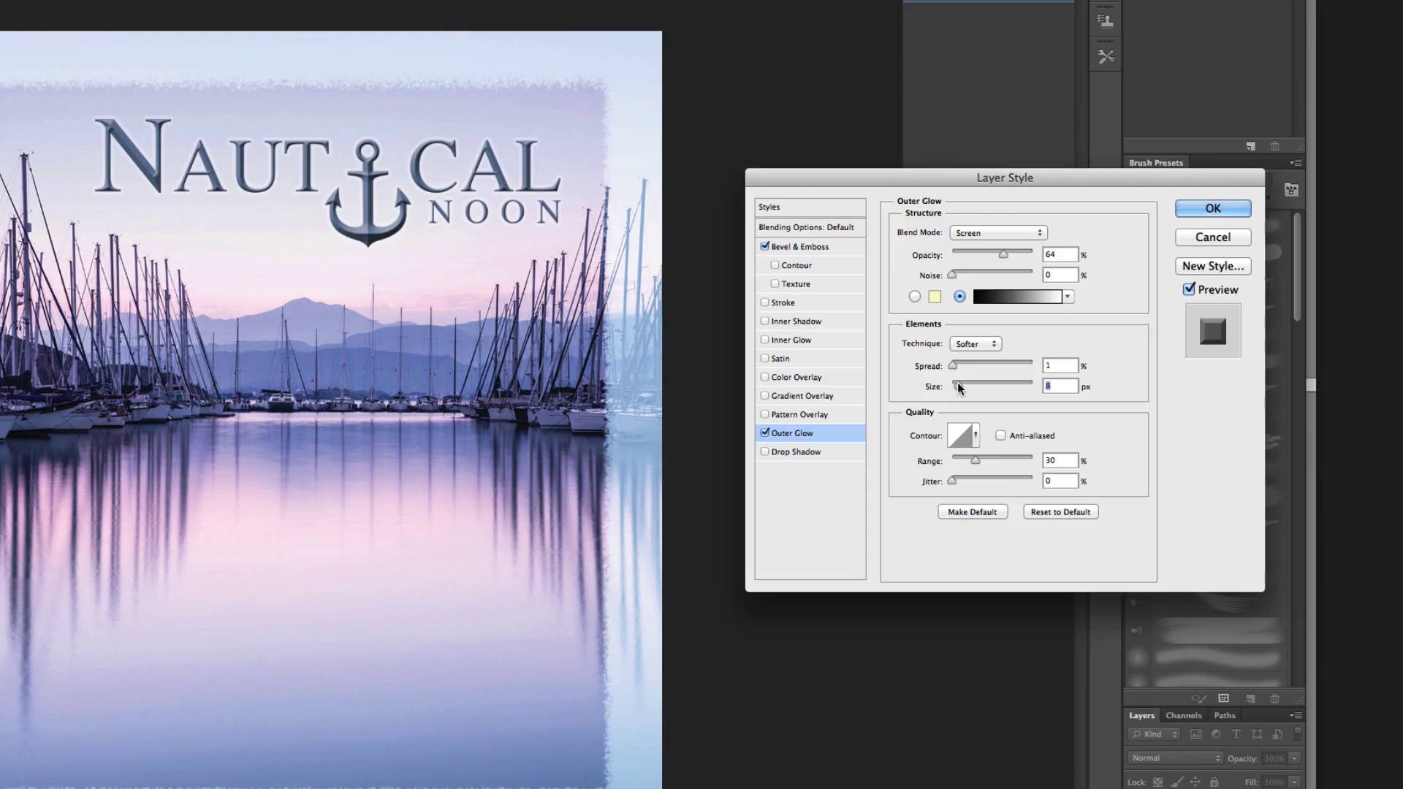
pyautogui.click(1188, 290)
pyautogui.click(1187, 290)
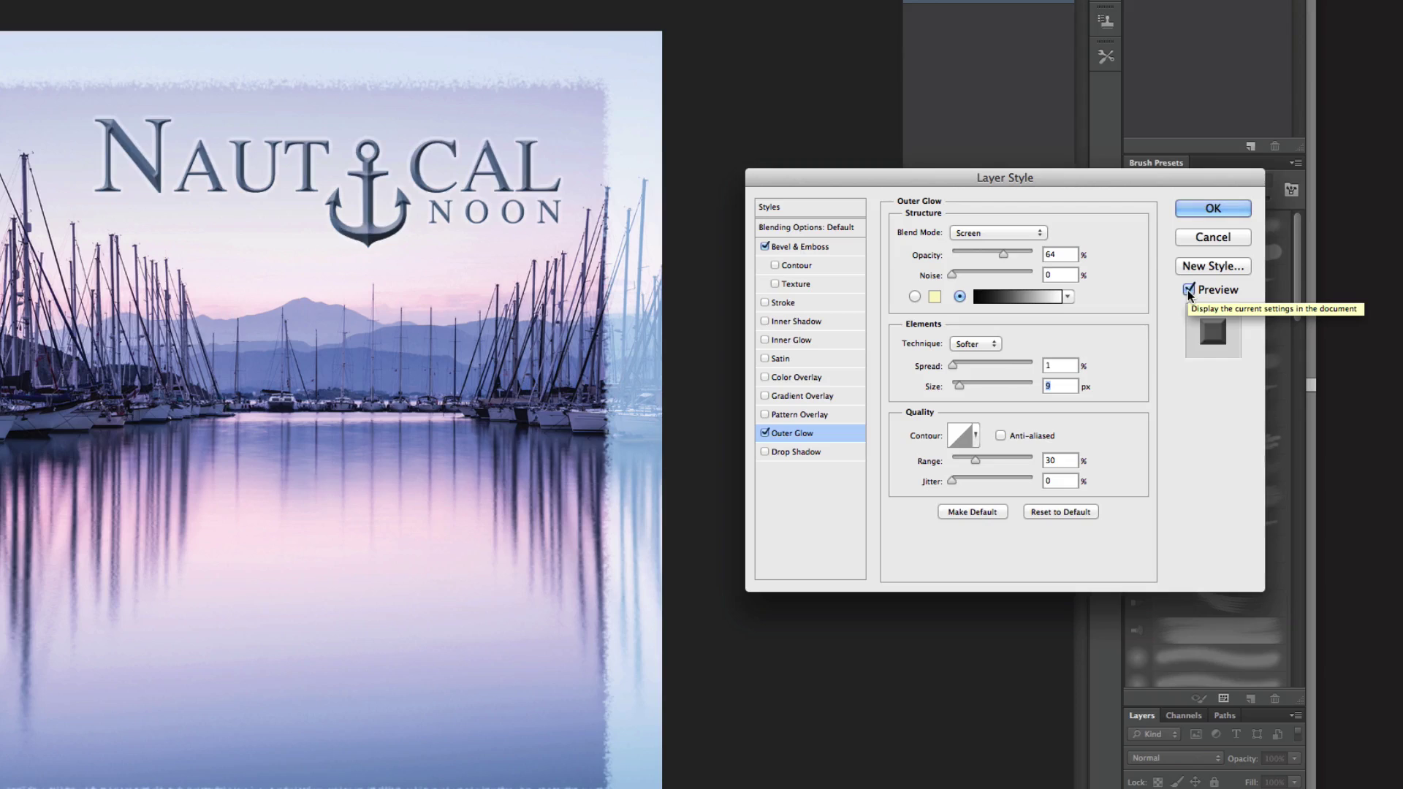
pyautogui.click(1224, 213)
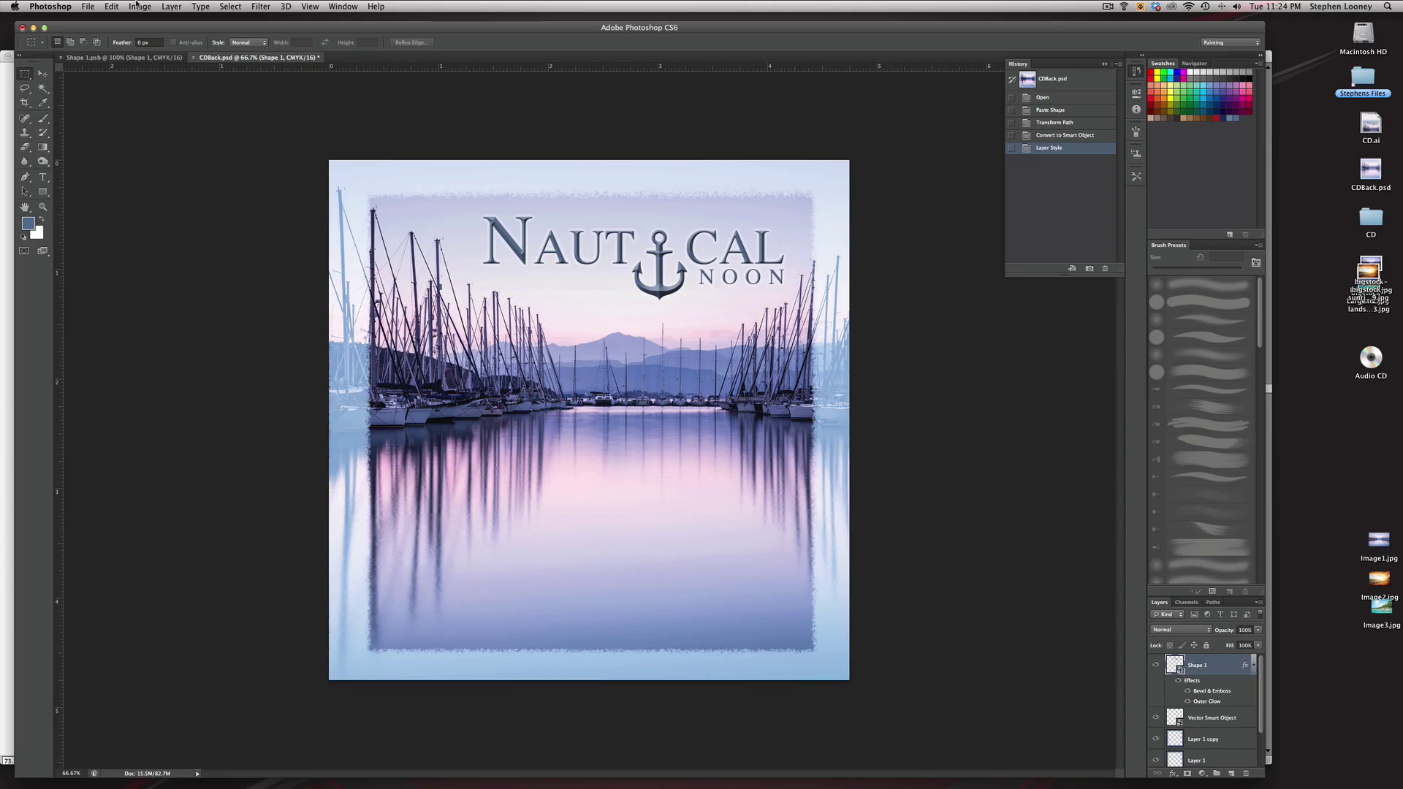
# - Enlarge the canvas to 5 × 5 inches from the center
pyautogui.click(138, 7)
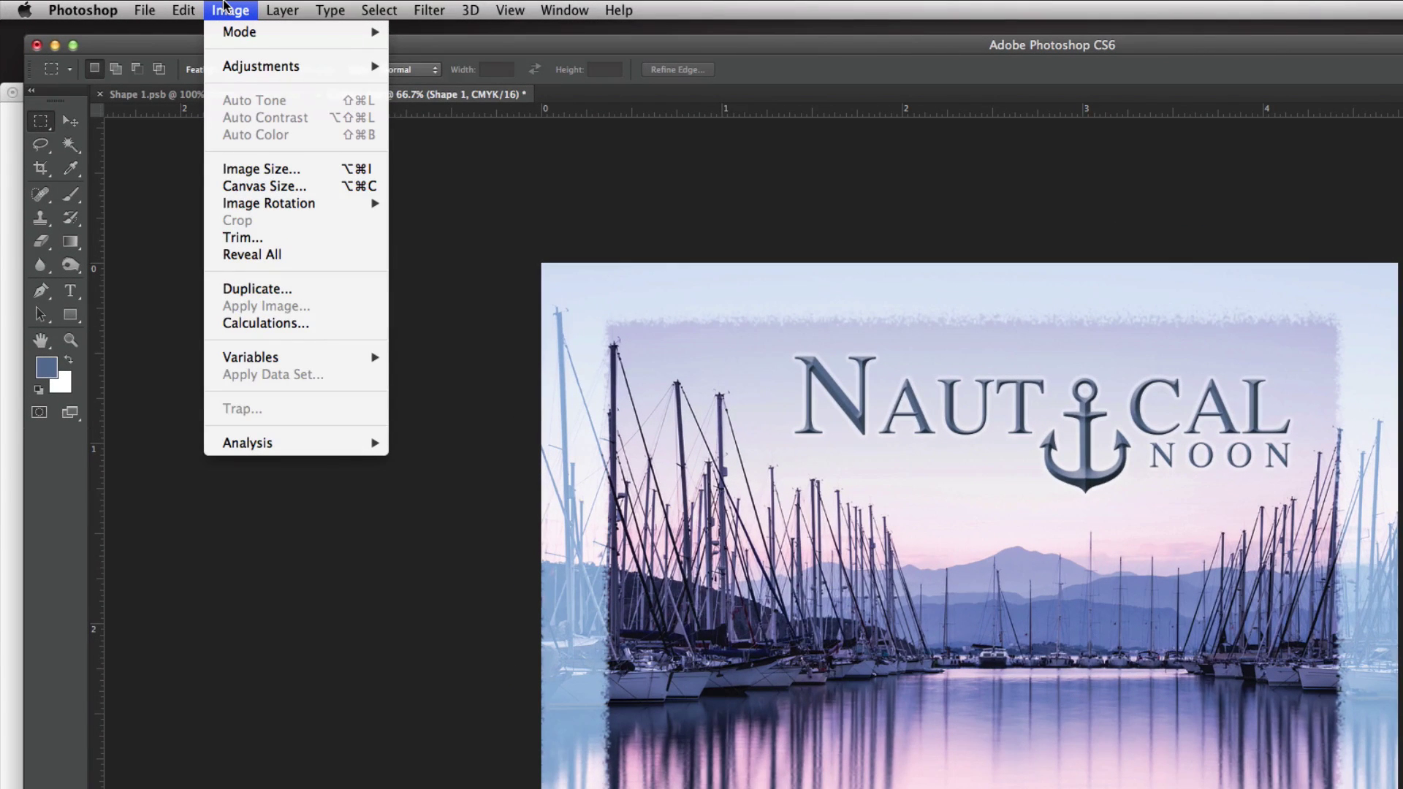
pyautogui.click(245, 185)
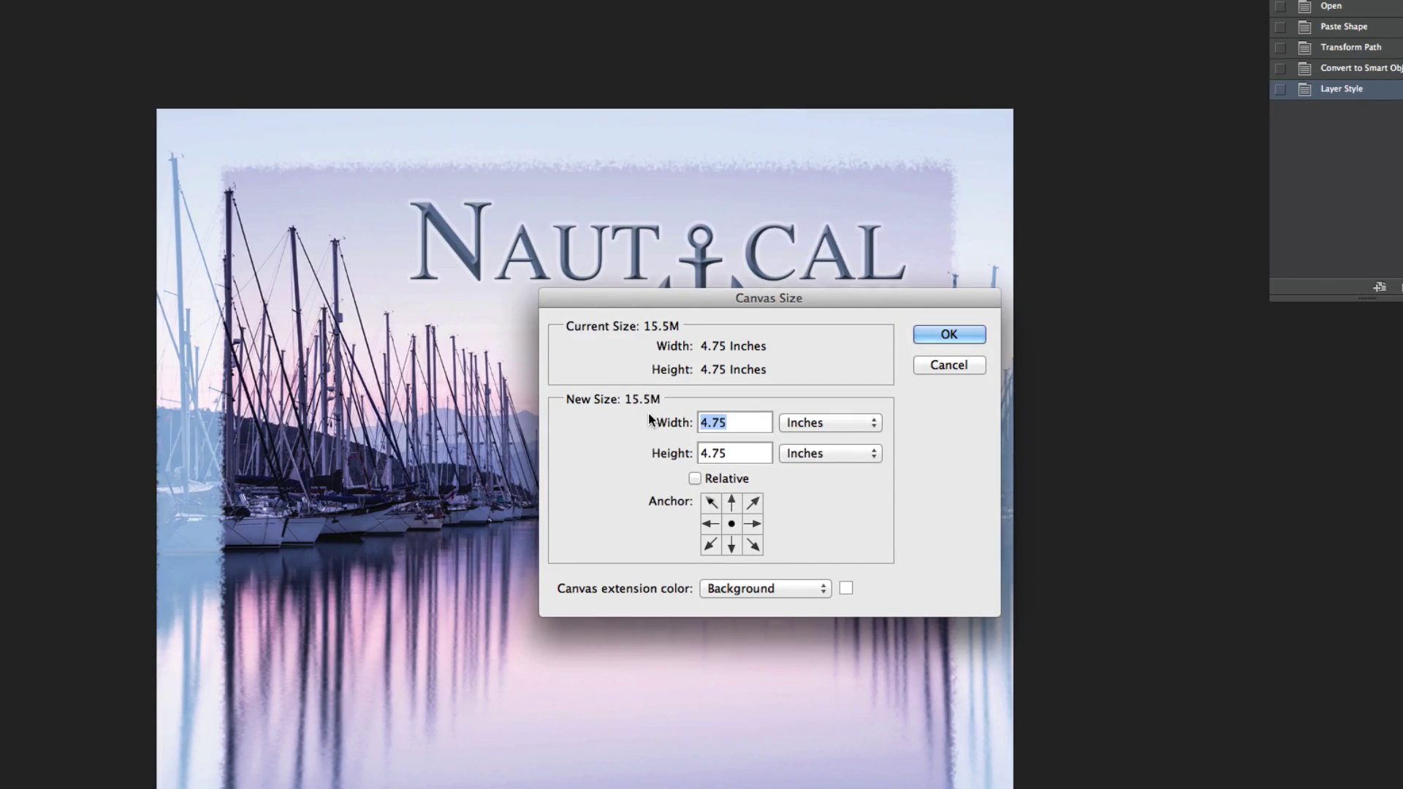
pyautogui.write('5')
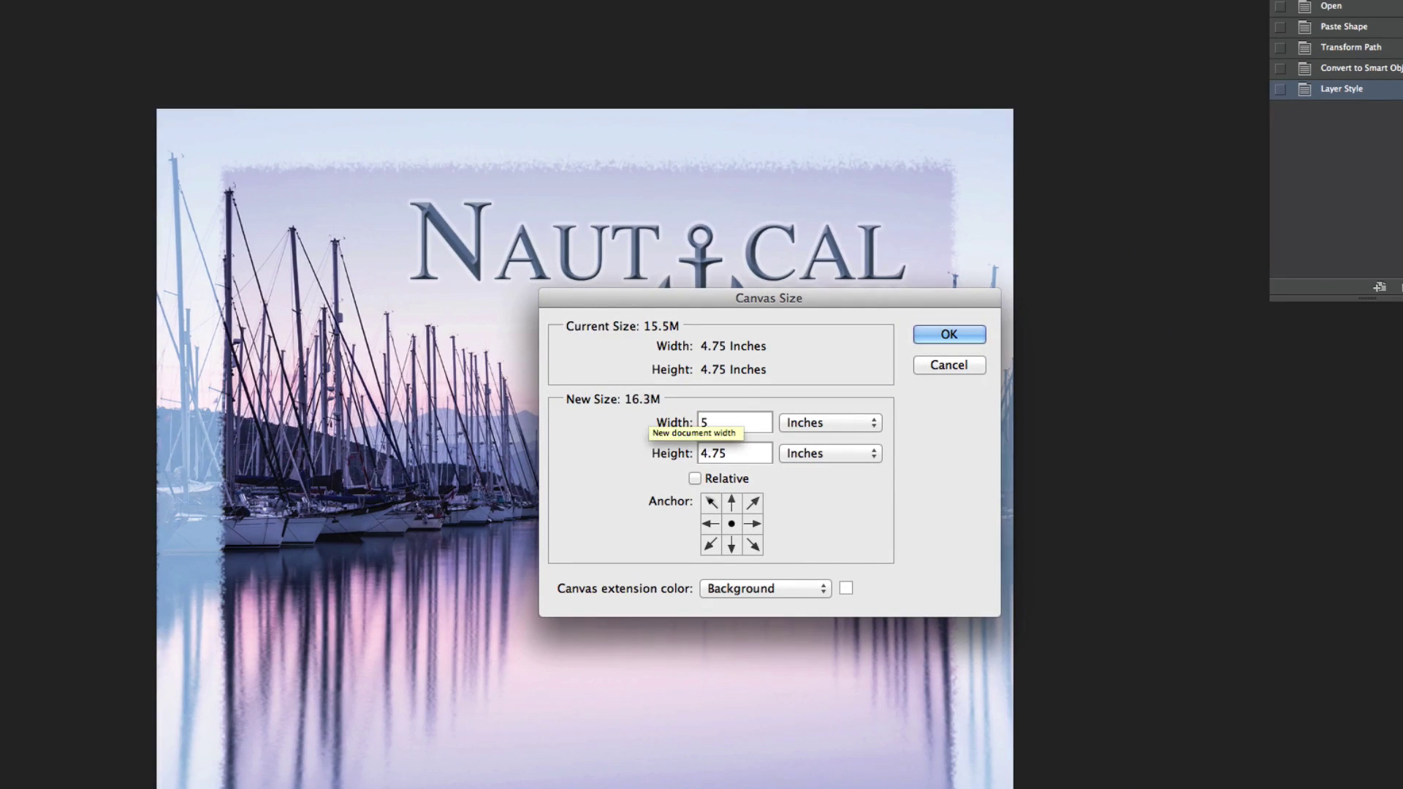
pyautogui.press('Tab')
pyautogui.write('5')
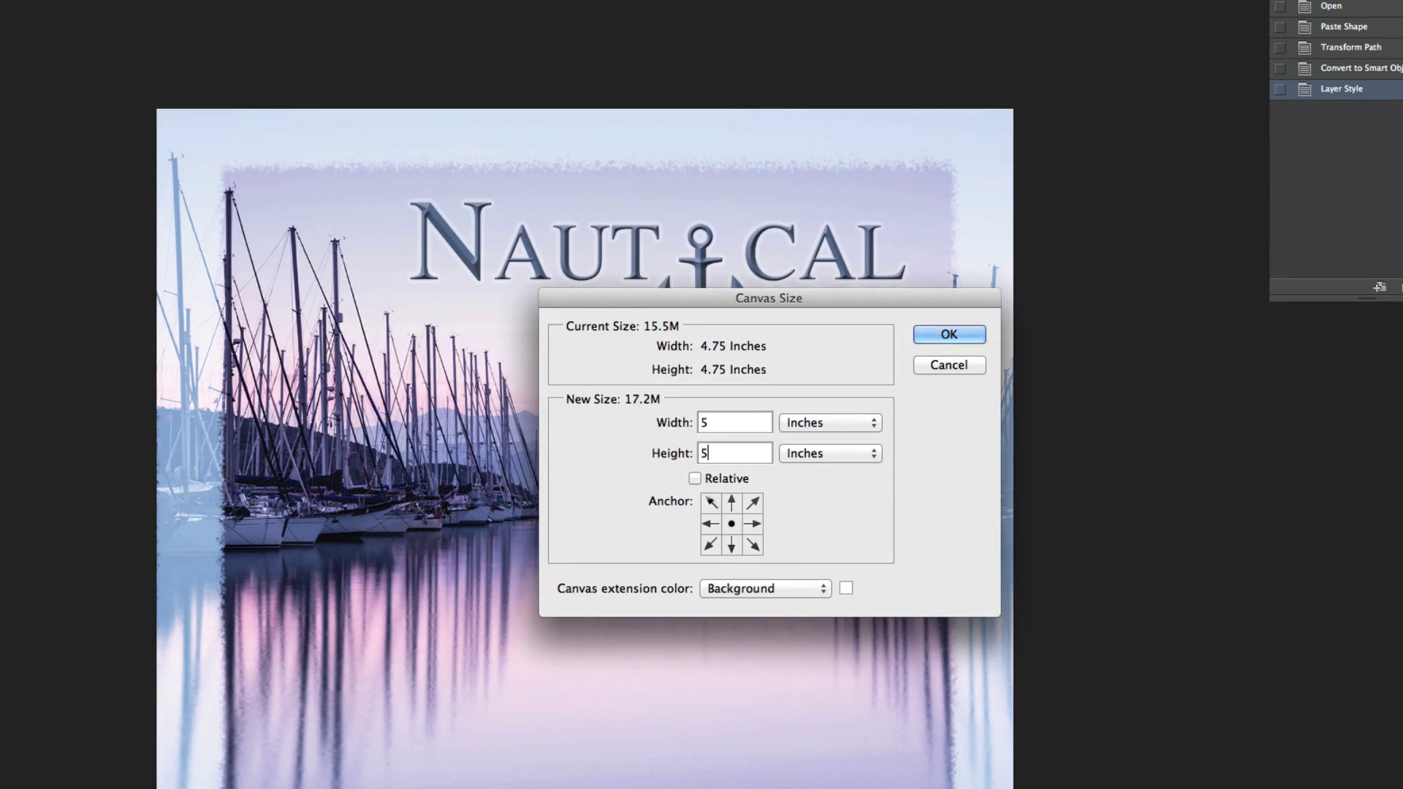
pyautogui.click(948, 334)
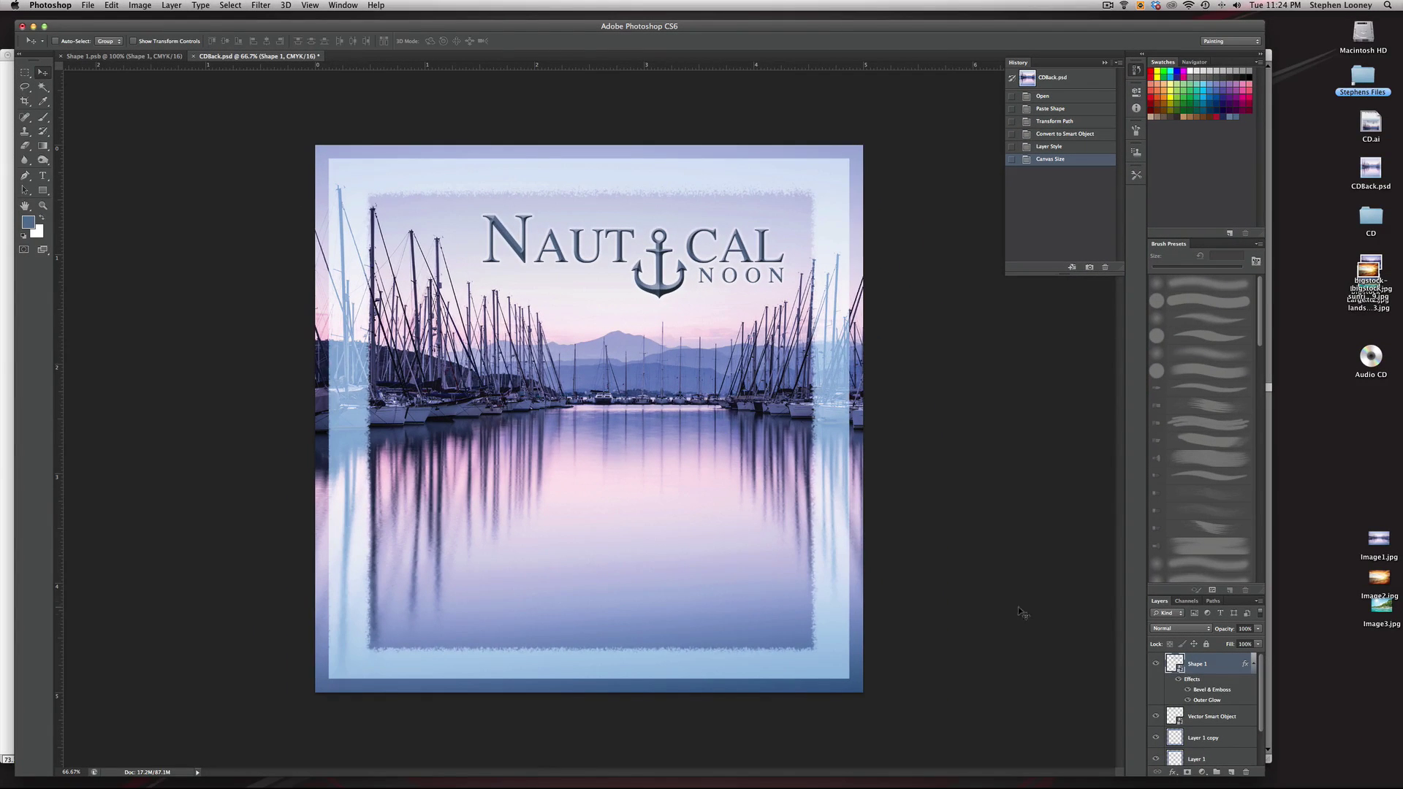
# - Select the Layer 1 frame layer, trying a small move of its artwork and undoing it
pyautogui.scroll(-3, 1198, 660)
pyautogui.click(1175, 711)
pyautogui.click(1176, 693)
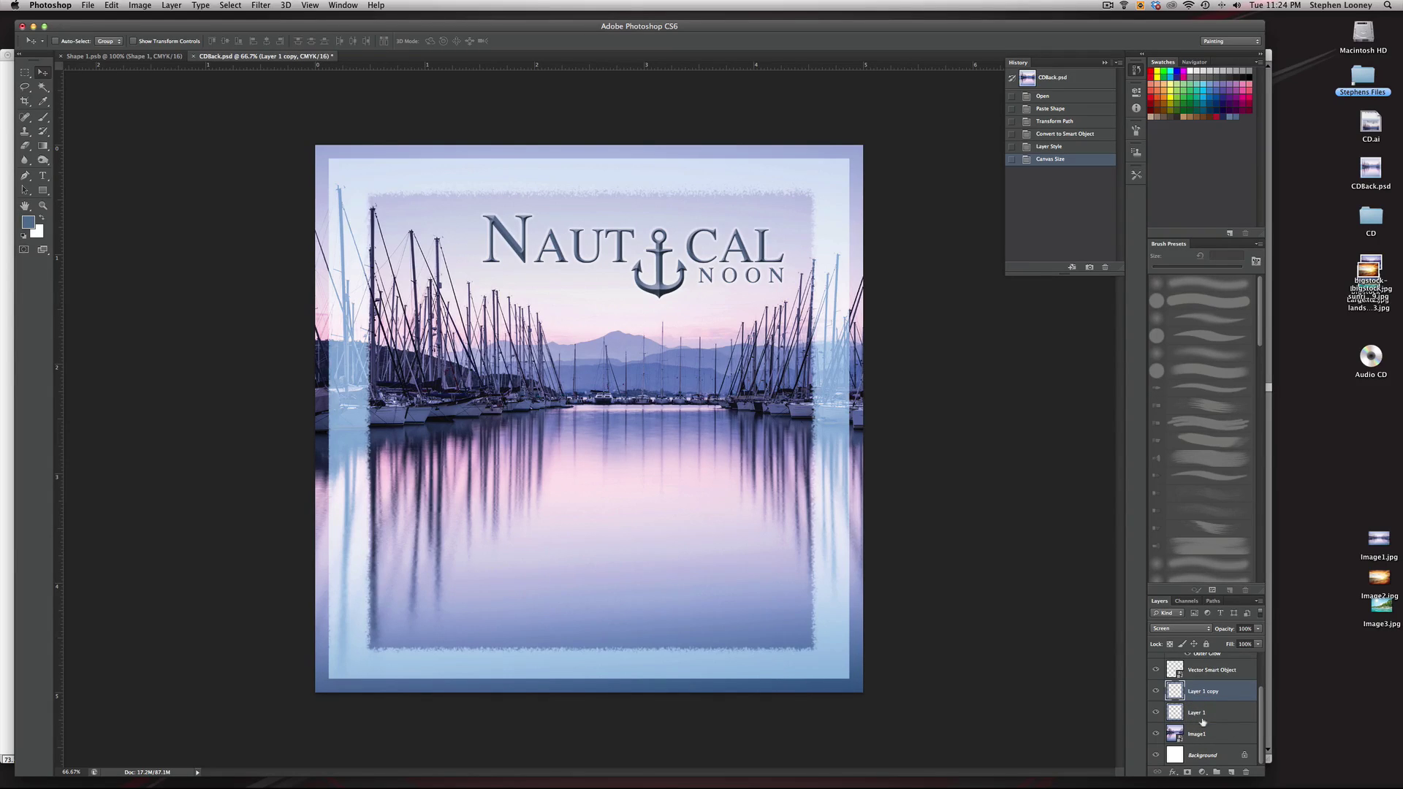
pyautogui.click(1199, 716)
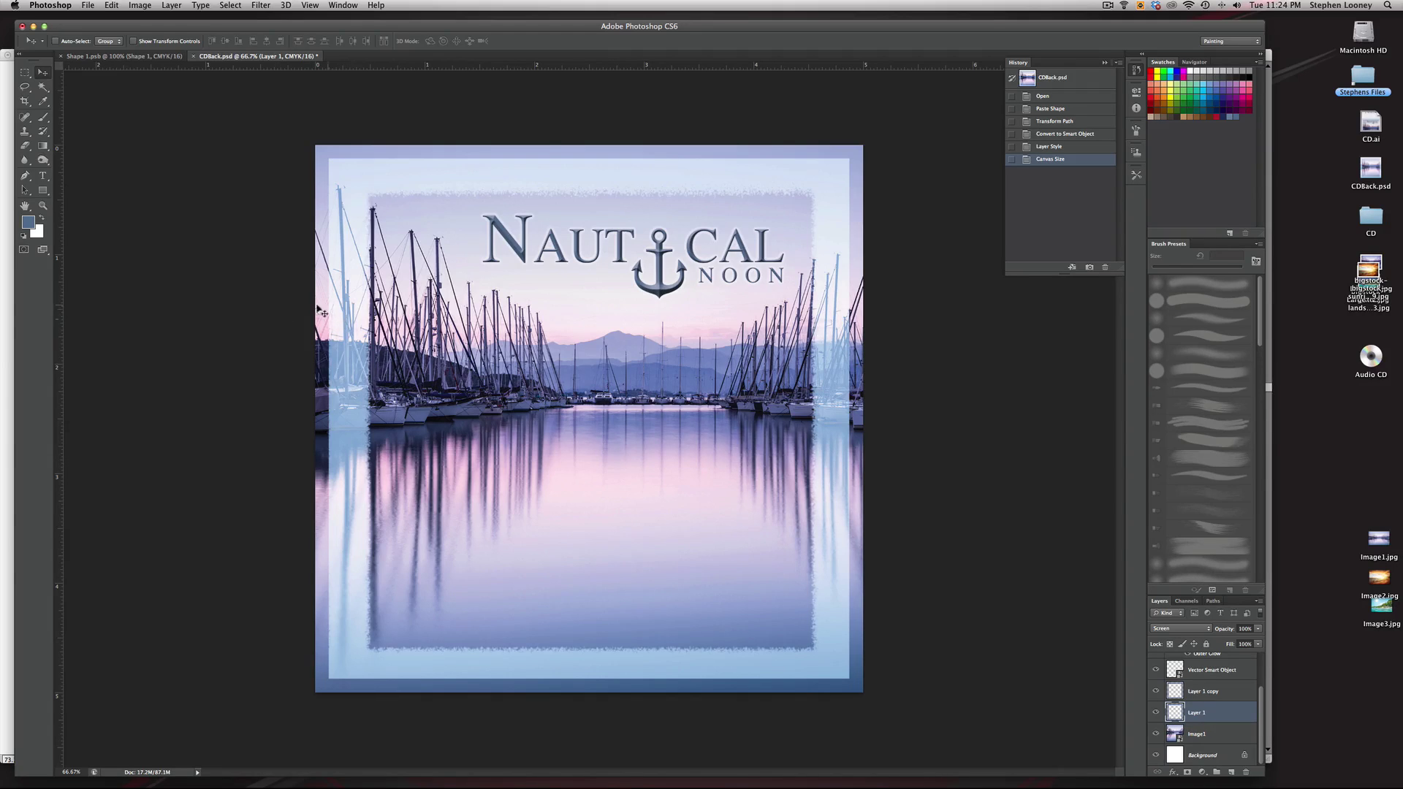
pyautogui.moveTo(339, 308); pyautogui.dragTo(320, 307)
pyautogui.press('super+z')
# - Paint the newly exposed canvas border on Layer 1 with a 150 px hard round brush in the blue foreground color
pyautogui.click(43, 117)
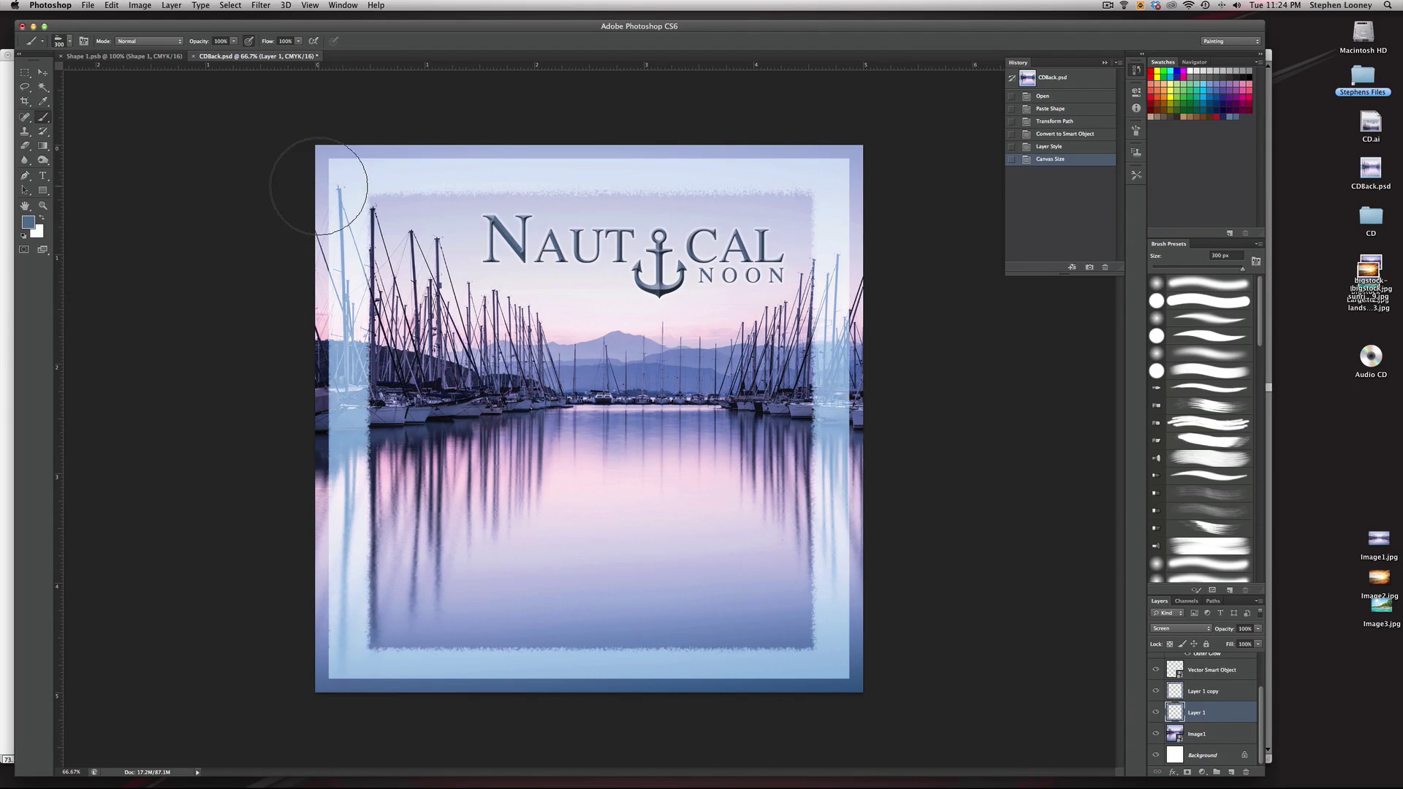
pyautogui.click(1193, 305)
pyautogui.press('[')
pyautogui.press('[')
pyautogui.press('[')
pyautogui.press('[')
pyautogui.moveTo(348, 151); pyautogui.dragTo(338, 680)
pyautogui.moveTo(316, 323)
pyautogui.mouseDown()
pyautogui.moveTo(322, 671)
pyautogui.moveTo(346, 692)
pyautogui.moveTo(701, 703)
pyautogui.moveTo(346, 689)
pyautogui.mouseUp()
pyautogui.moveTo(437, 677)
pyautogui.mouseDown()
pyautogui.moveTo(905, 694)
pyautogui.moveTo(869, 693)
pyautogui.moveTo(850, 133)
pyautogui.moveTo(574, 160)
pyautogui.moveTo(247, 155)
pyautogui.moveTo(927, 147)
pyautogui.mouseUp()
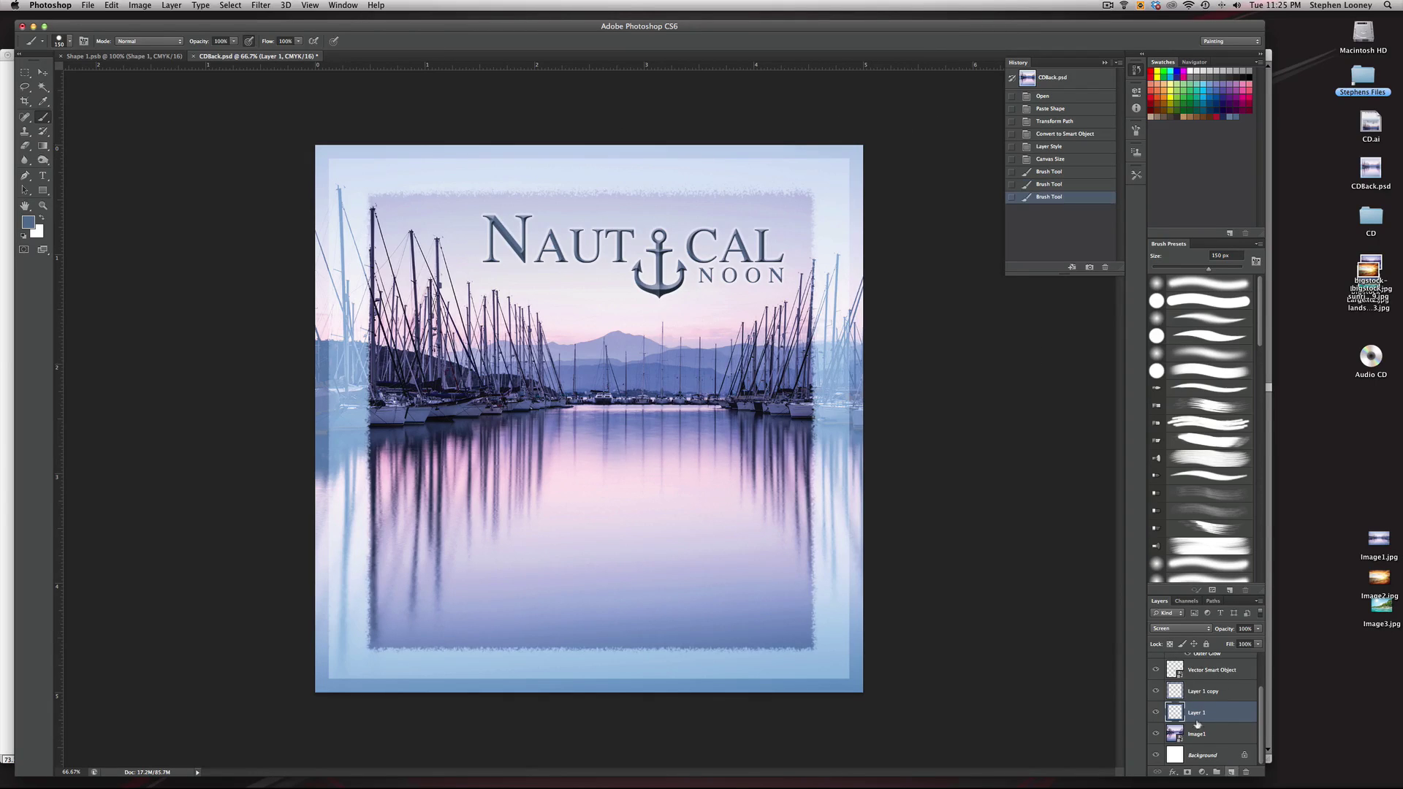
# - Paint the outer border on Layer 1 copy in the same blue, then save the CDBack document
pyautogui.click(1179, 692)
pyautogui.moveTo(313, 134)
pyautogui.mouseDown()
pyautogui.moveTo(901, 154)
pyautogui.moveTo(861, 167)
pyautogui.moveTo(861, 752)
pyautogui.moveTo(581, 700)
pyautogui.moveTo(303, 695)
pyautogui.moveTo(321, 116)
pyautogui.mouseUp()
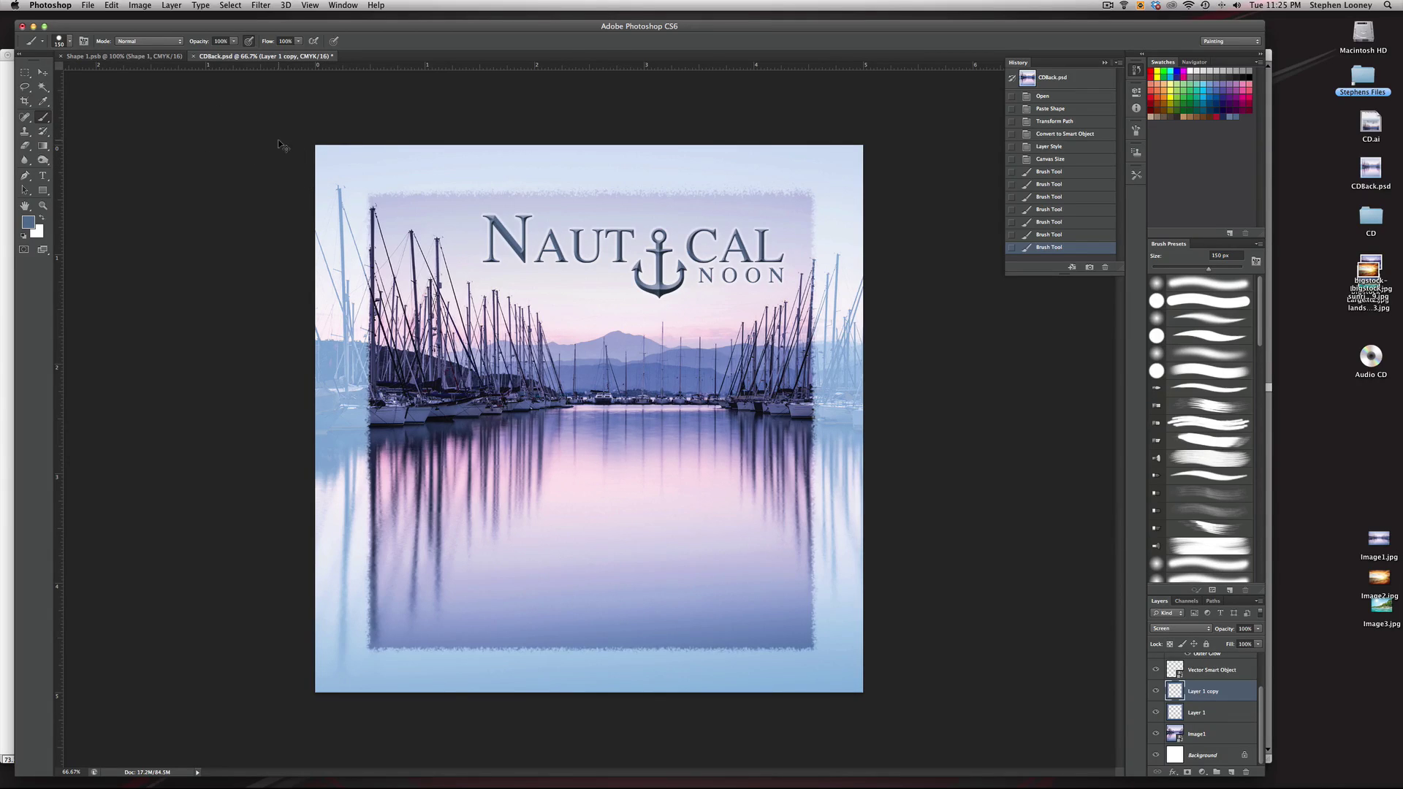
pyautogui.hotkey('ctrl', 's')
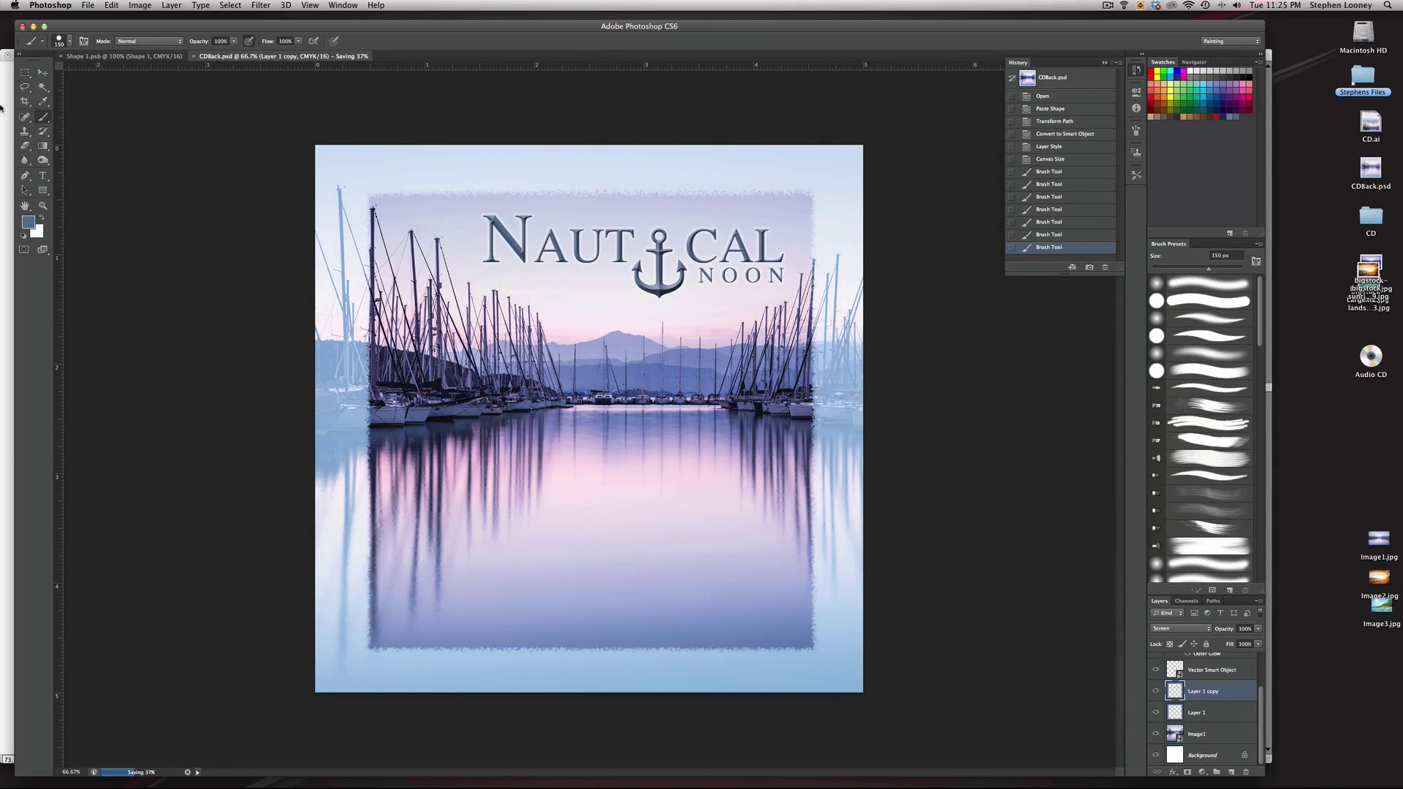
# - Switch to Illustrator and start a new document with four artboards spaced 1 in apart
pyautogui.click(8, 109)
pyautogui.press('super+minus')
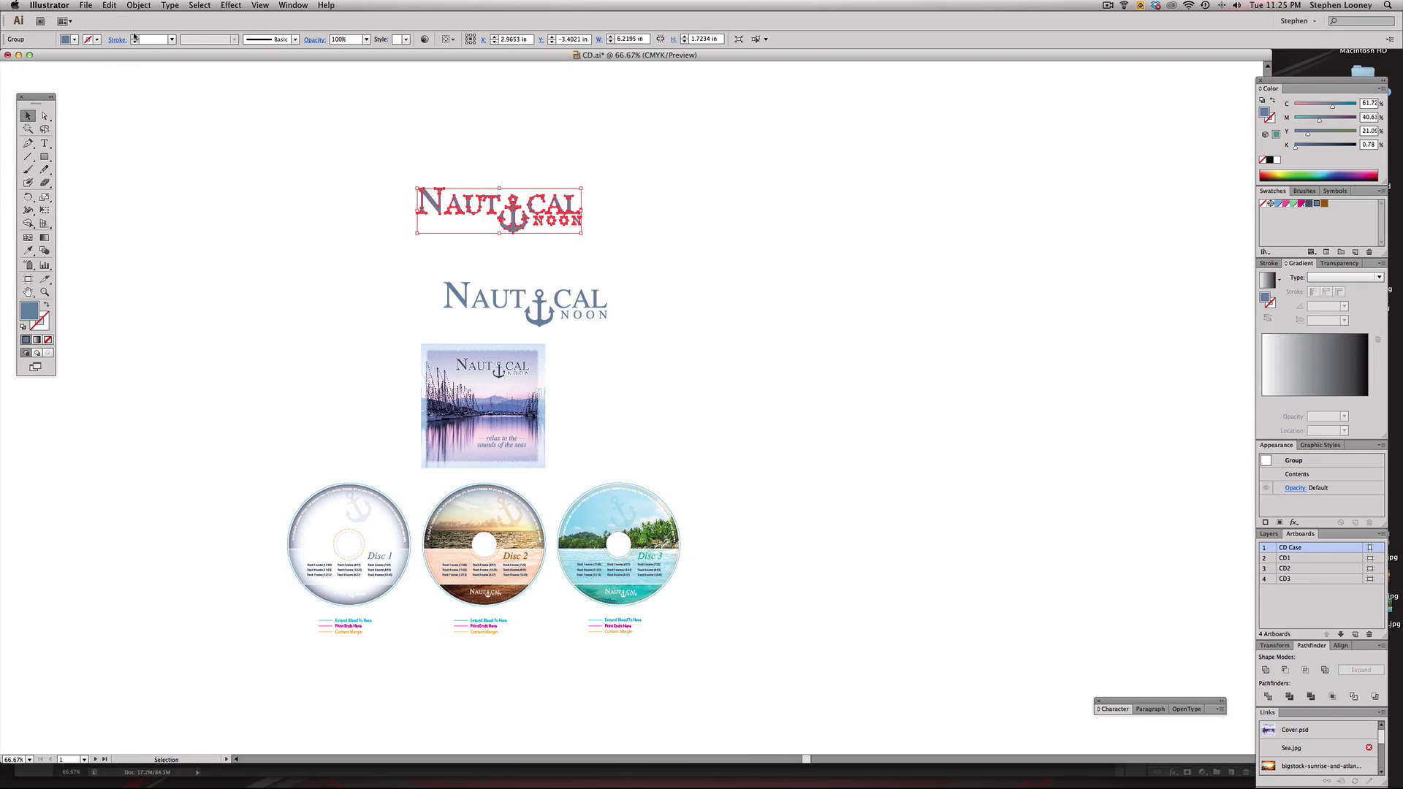
pyautogui.click(86, 9)
pyautogui.click(90, 19)
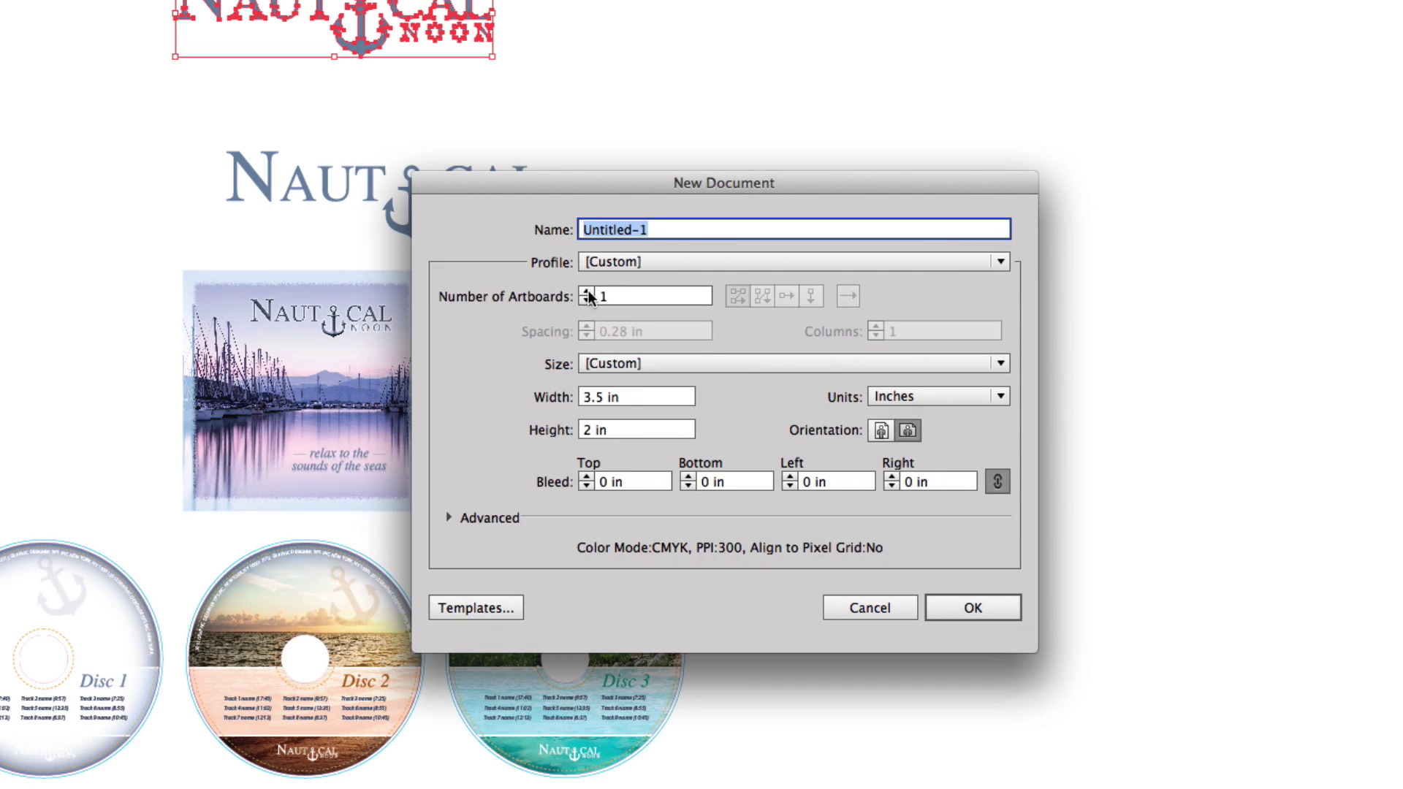
pyautogui.click(588, 292)
pyautogui.click(588, 292)
pyautogui.click(589, 292)
pyautogui.click(587, 301)
pyautogui.moveTo(701, 333); pyautogui.dragTo(578, 329)
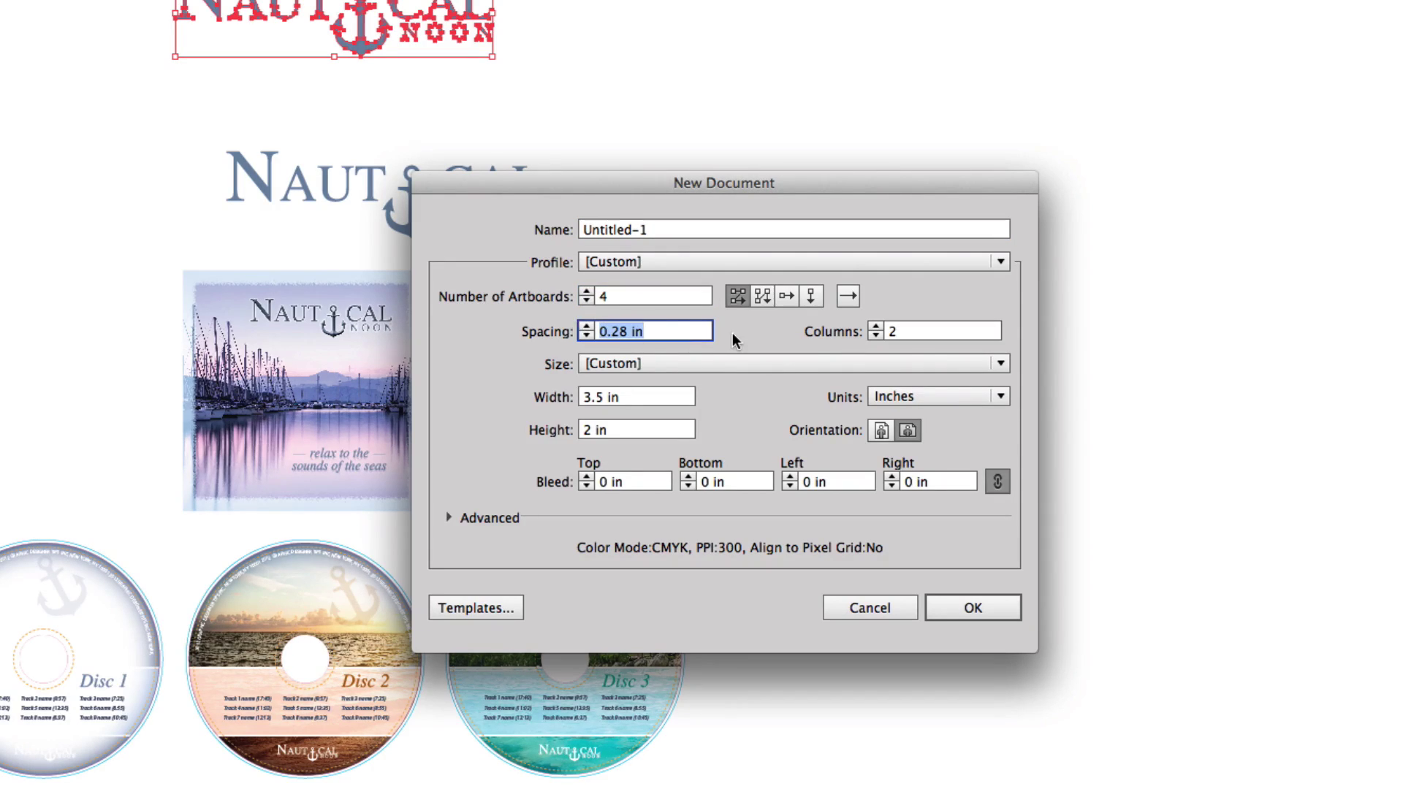
pyautogui.write('0.6 in')
pyautogui.click(592, 327)
# - Set the artboard width and height to 4.75 in and create the document
pyautogui.click(667, 396)
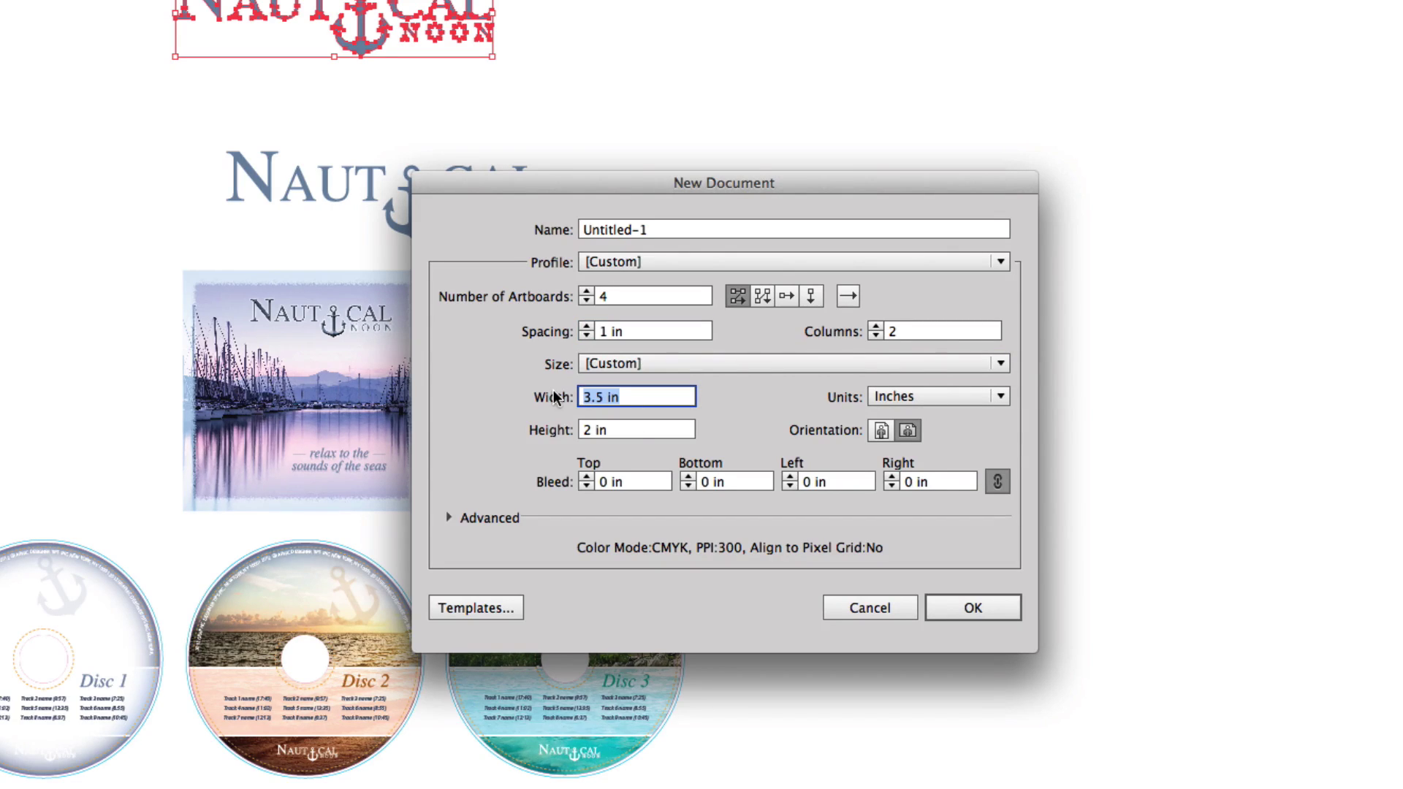
pyautogui.write('4.75')
pyautogui.moveTo(613, 396); pyautogui.dragTo(559, 386)
pyautogui.press('super+c')
pyautogui.moveTo(634, 433); pyautogui.dragTo(547, 422)
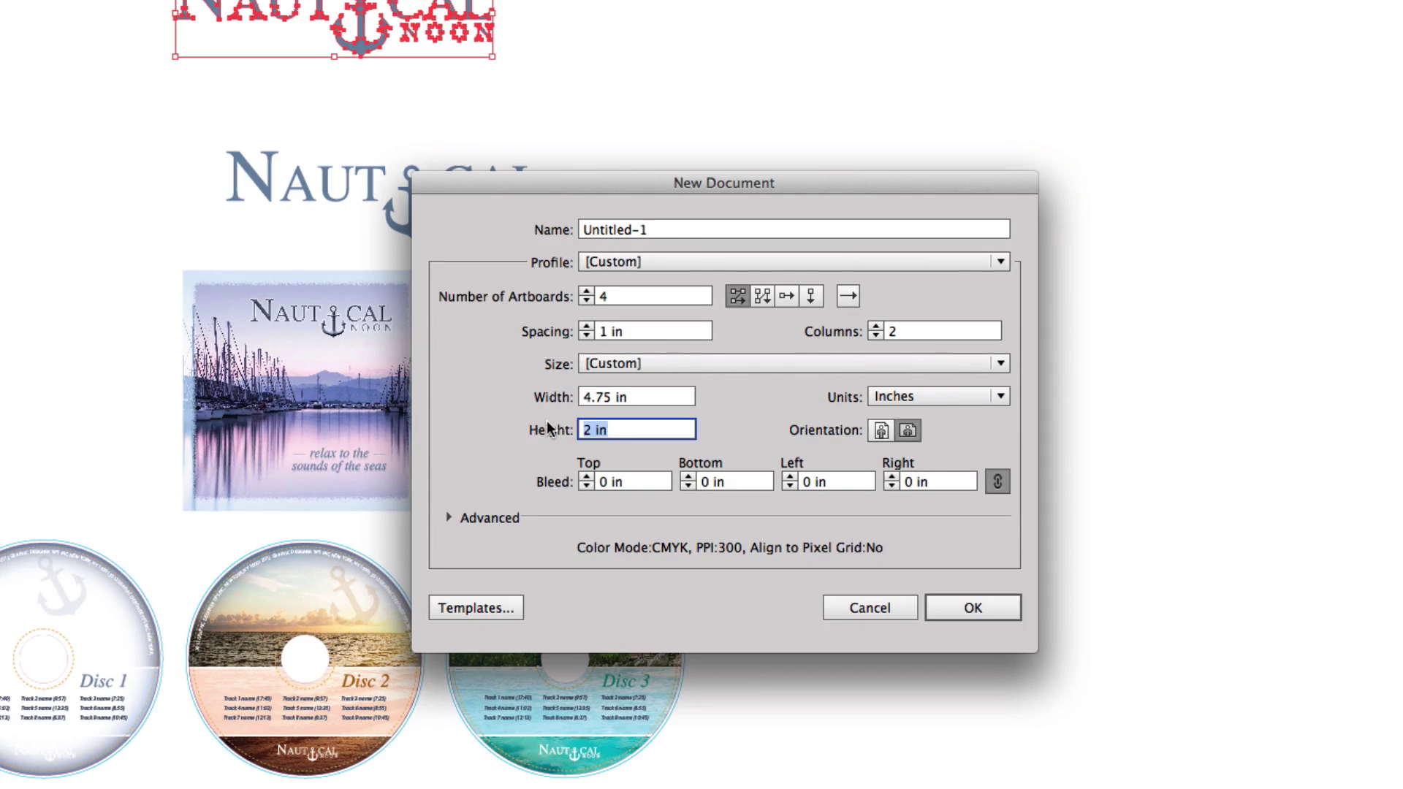
pyautogui.press('super+v')
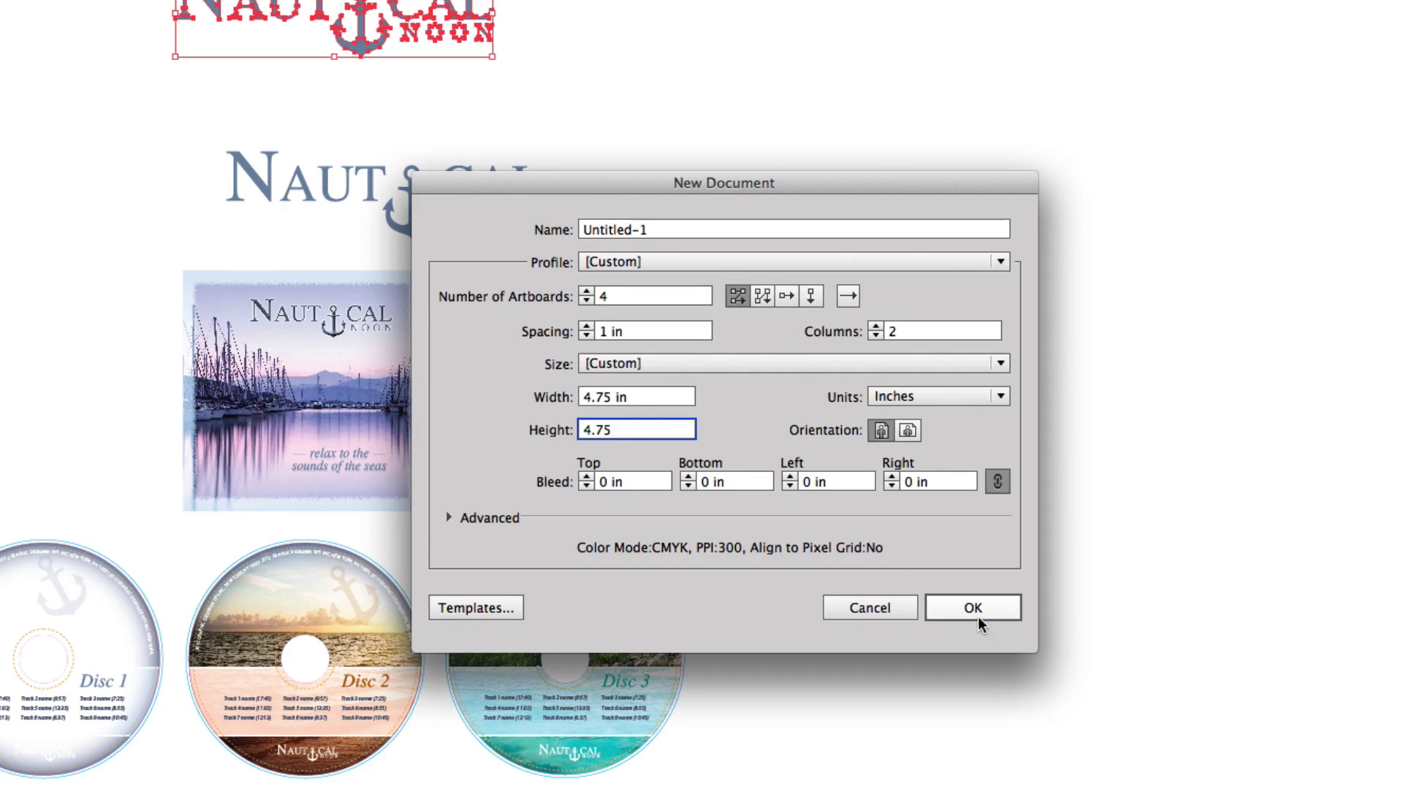
pyautogui.click(947, 607)
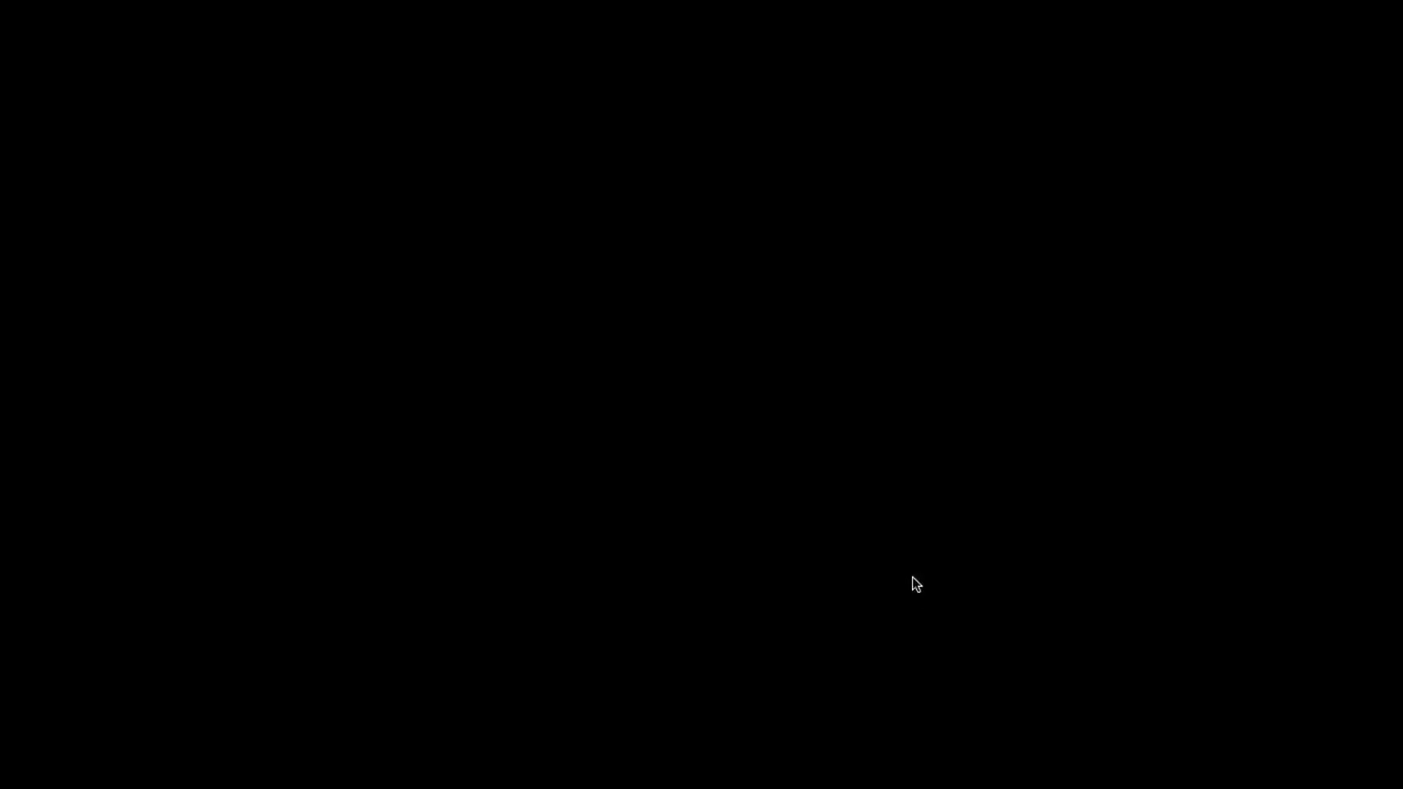
# - Enter artboard editing from the document setup and move Artboard 2 beside Artboard 3, forming a lower row of three
pyautogui.press('super+minus')
pyautogui.press('super+minus')
pyautogui.moveTo(682, 342); pyautogui.dragTo(708, 344)
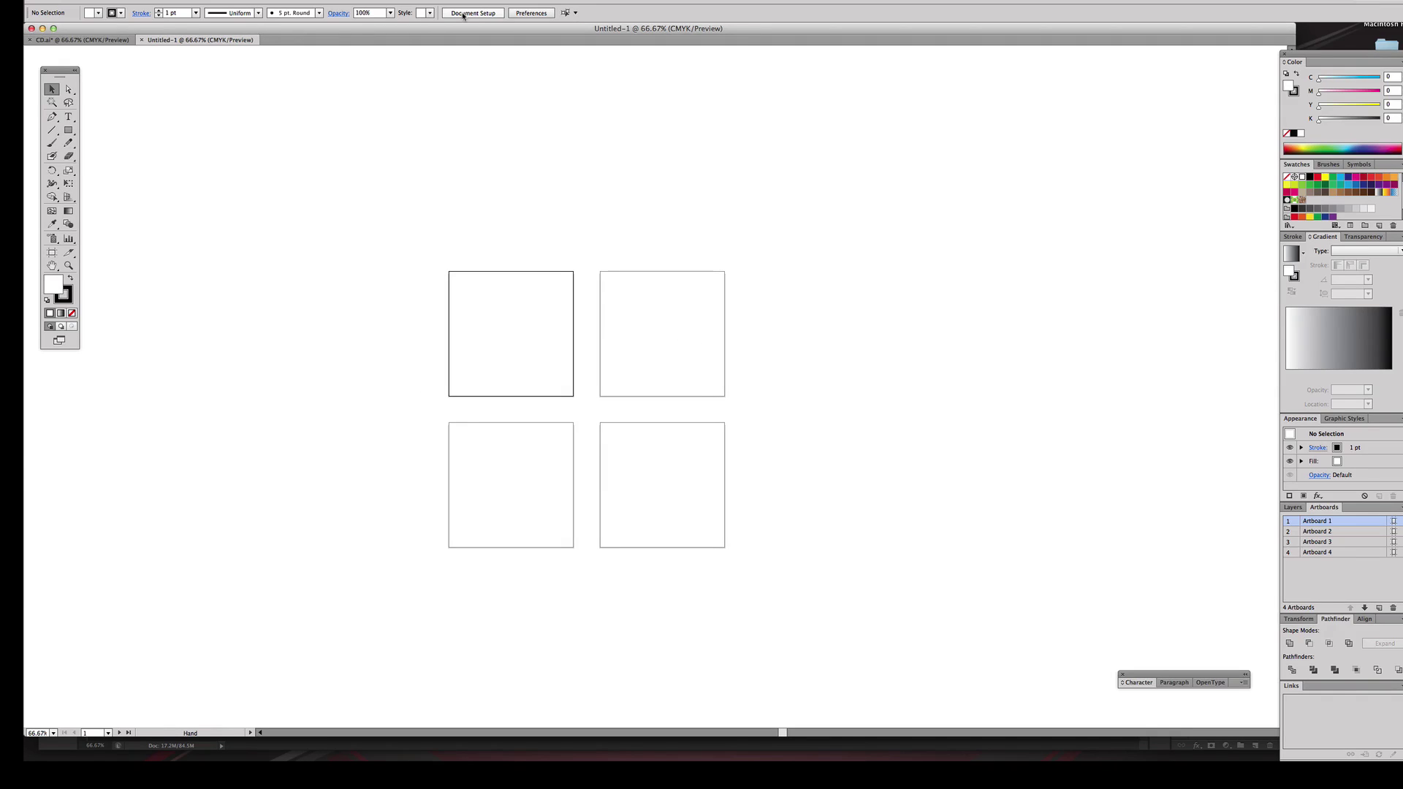
pyautogui.click(463, 15)
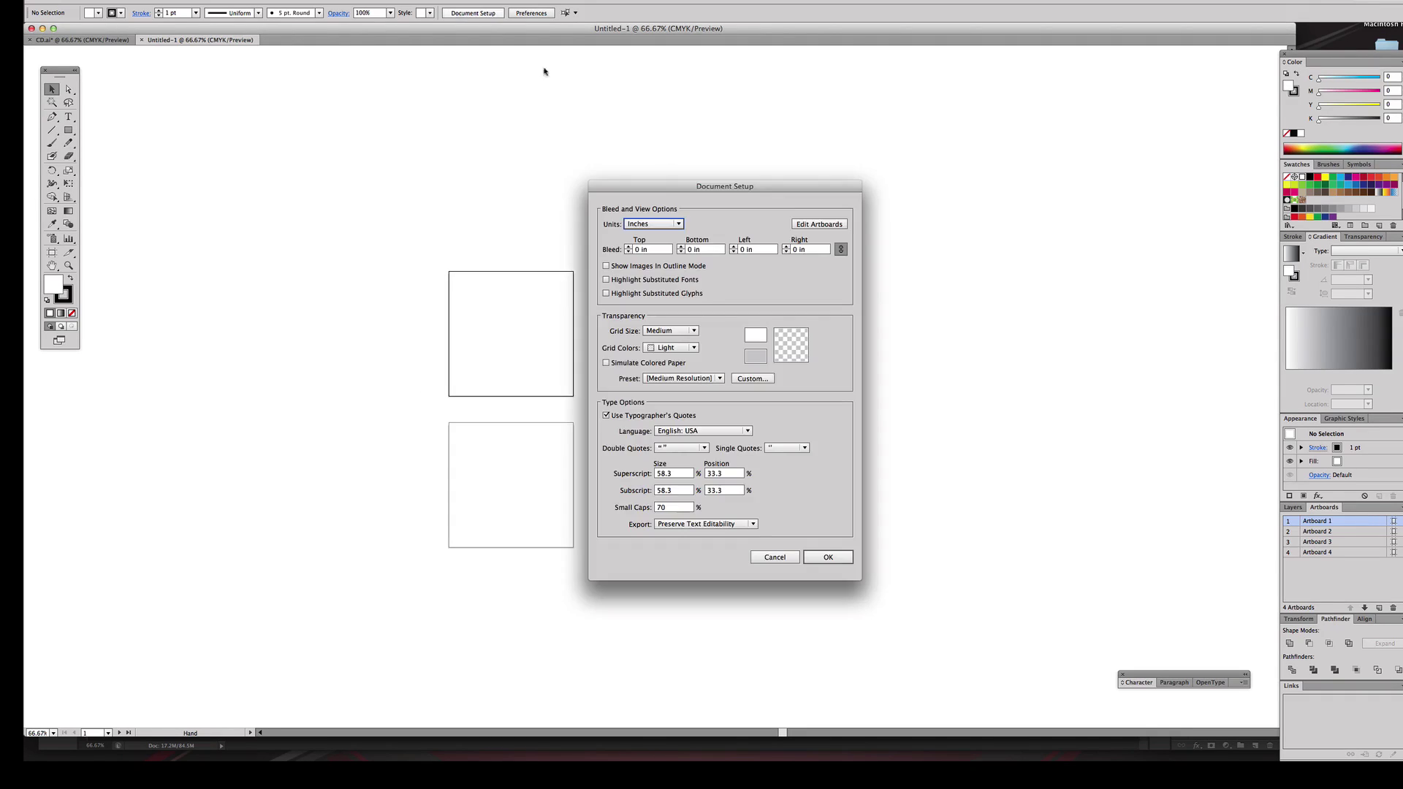
pyautogui.click(829, 221)
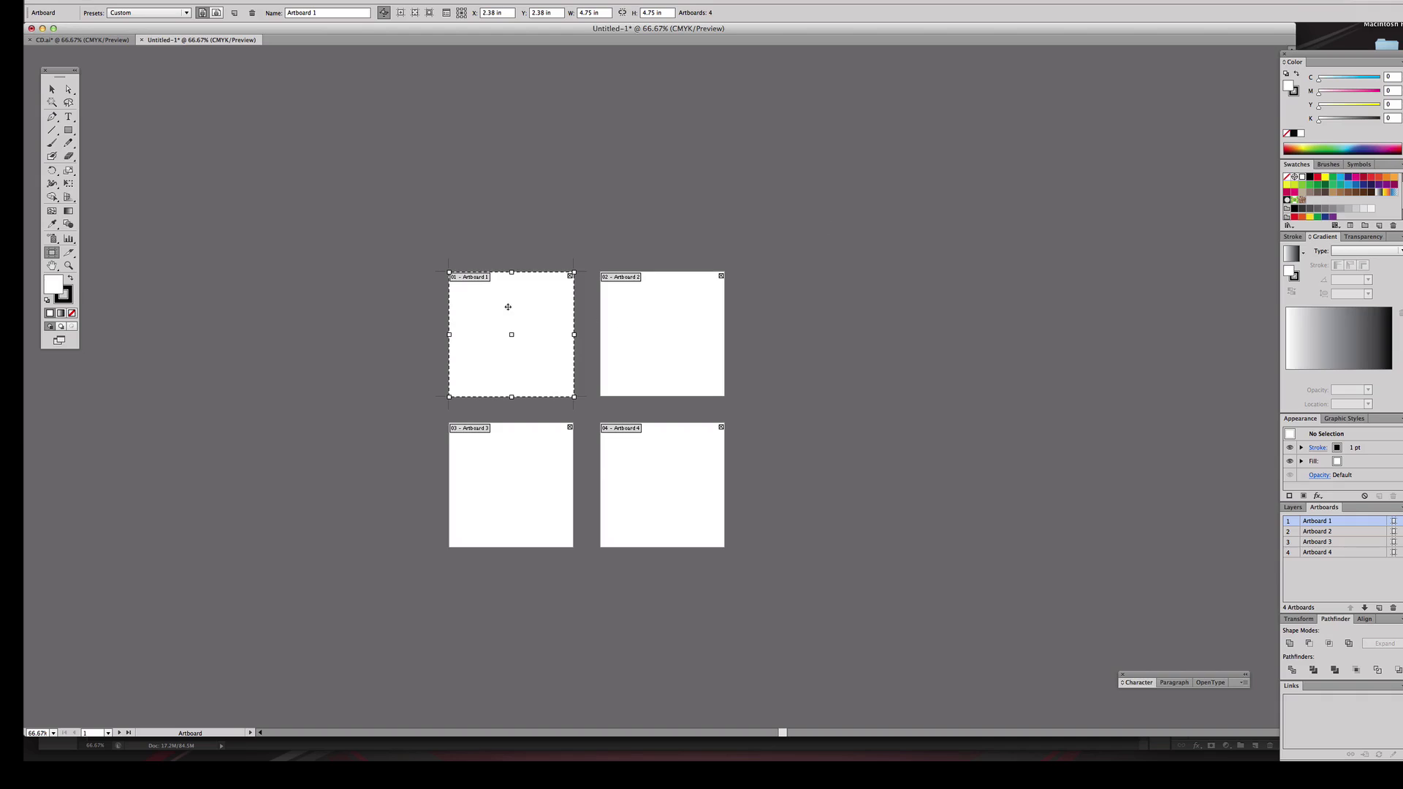
pyautogui.moveTo(656, 312); pyautogui.dragTo(358, 458)
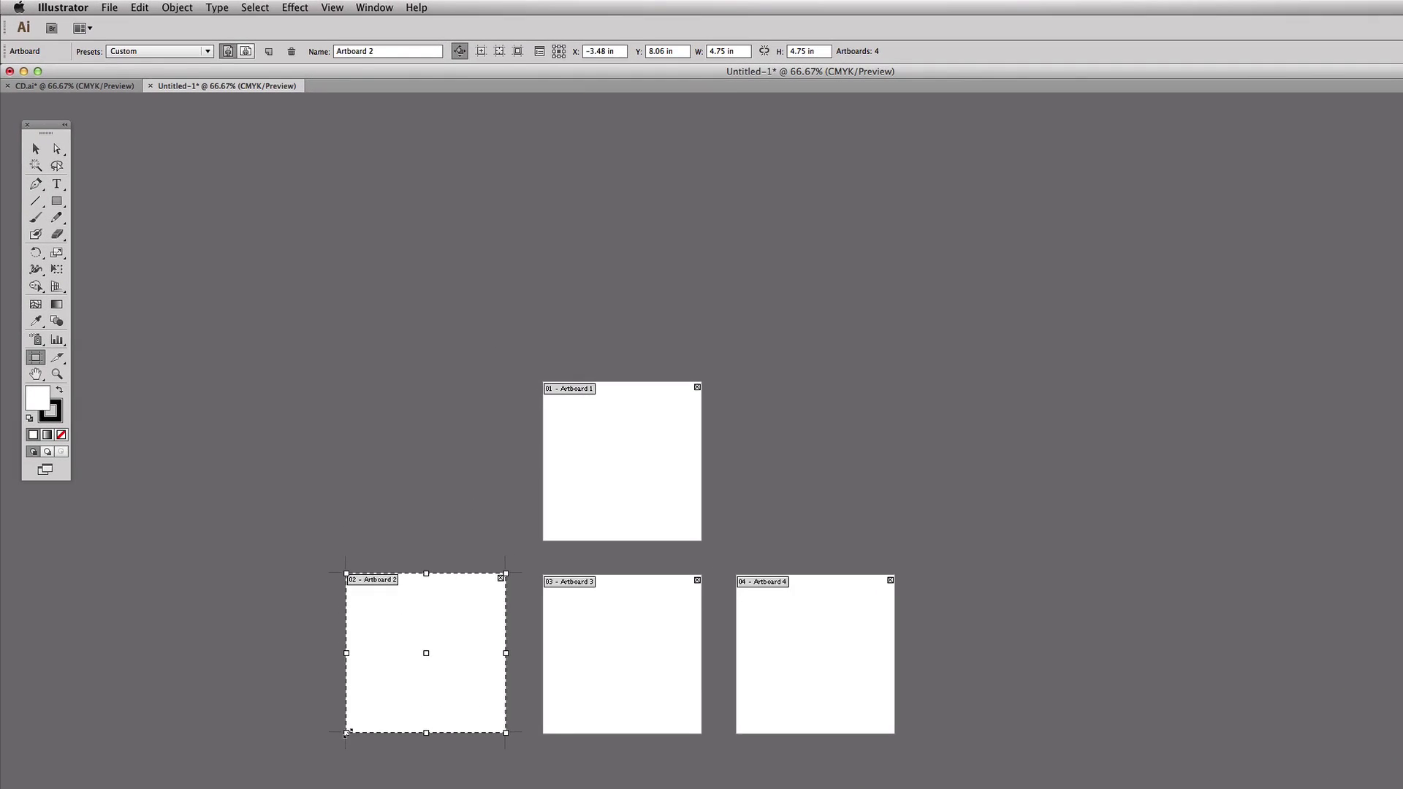
# - Enlarge Artboard 2 to 7.63 × 7.63 in and move it away from Artboard 3
pyautogui.moveTo(348, 734); pyautogui.dragTo(250, 788)
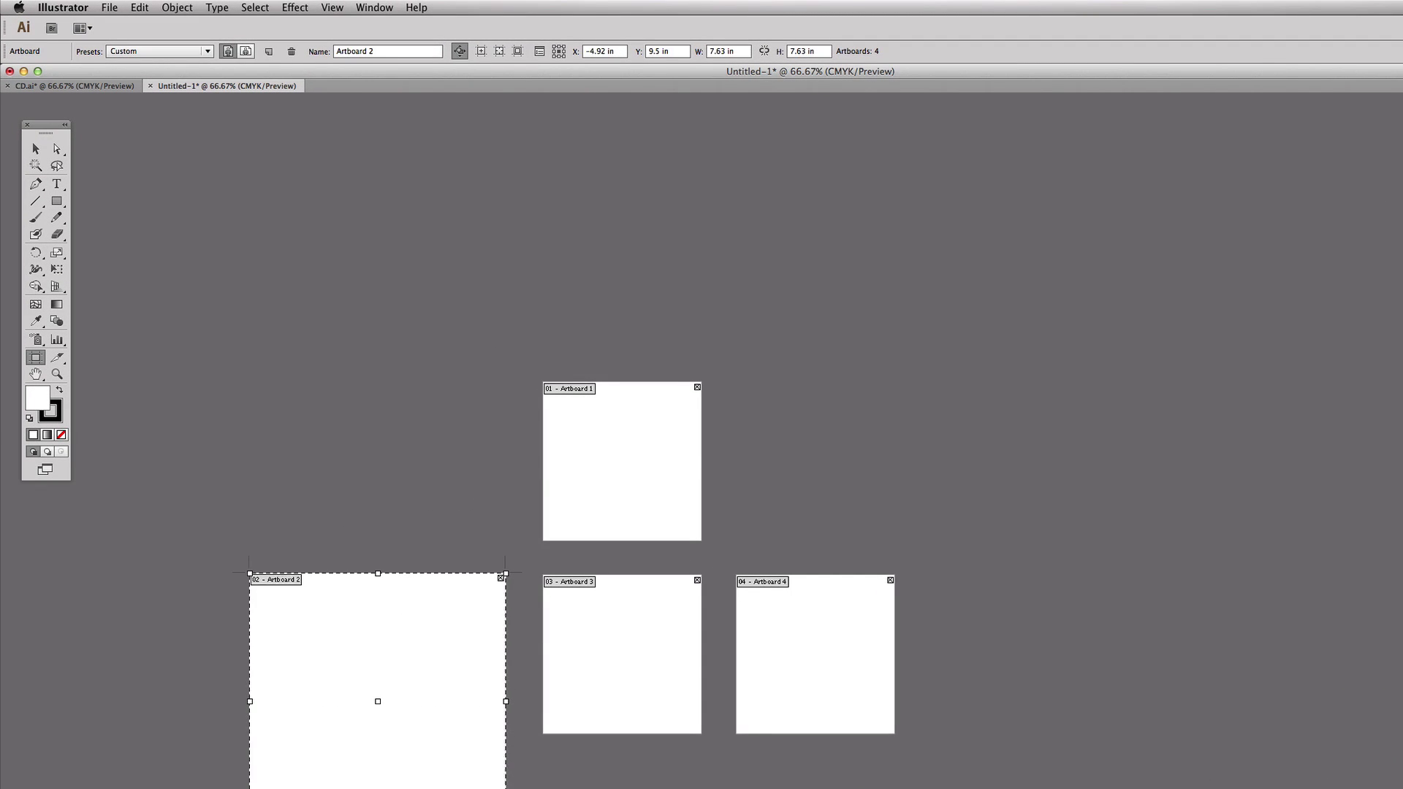
pyautogui.click(731, 51)
pyautogui.moveTo(434, 639); pyautogui.dragTo(340, 639)
# - Set Artboard 3's width and height to 7.63 in and reposition it in line with Artboard 2
pyautogui.click(658, 648)
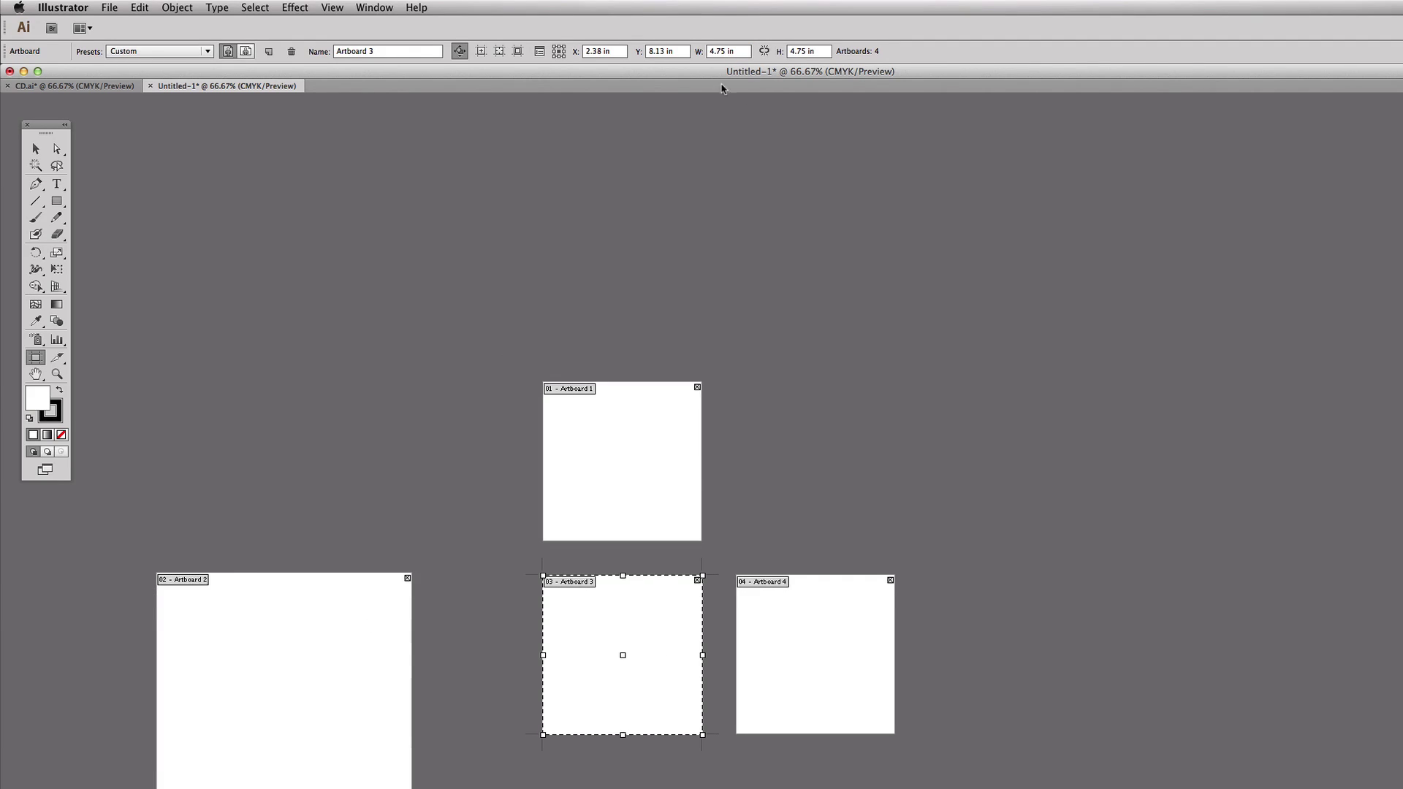
pyautogui.tripleClick(731, 51)
pyautogui.press('super+v')
pyautogui.tripleClick(805, 54)
pyautogui.press('super+v')
pyautogui.click(822, 679)
pyautogui.moveTo(655, 674); pyautogui.dragTo(626, 717)
# - Set Artboard 4's width and height to 7.63 in and move it clear of Artboard 3, completing the lower row
pyautogui.click(863, 699)
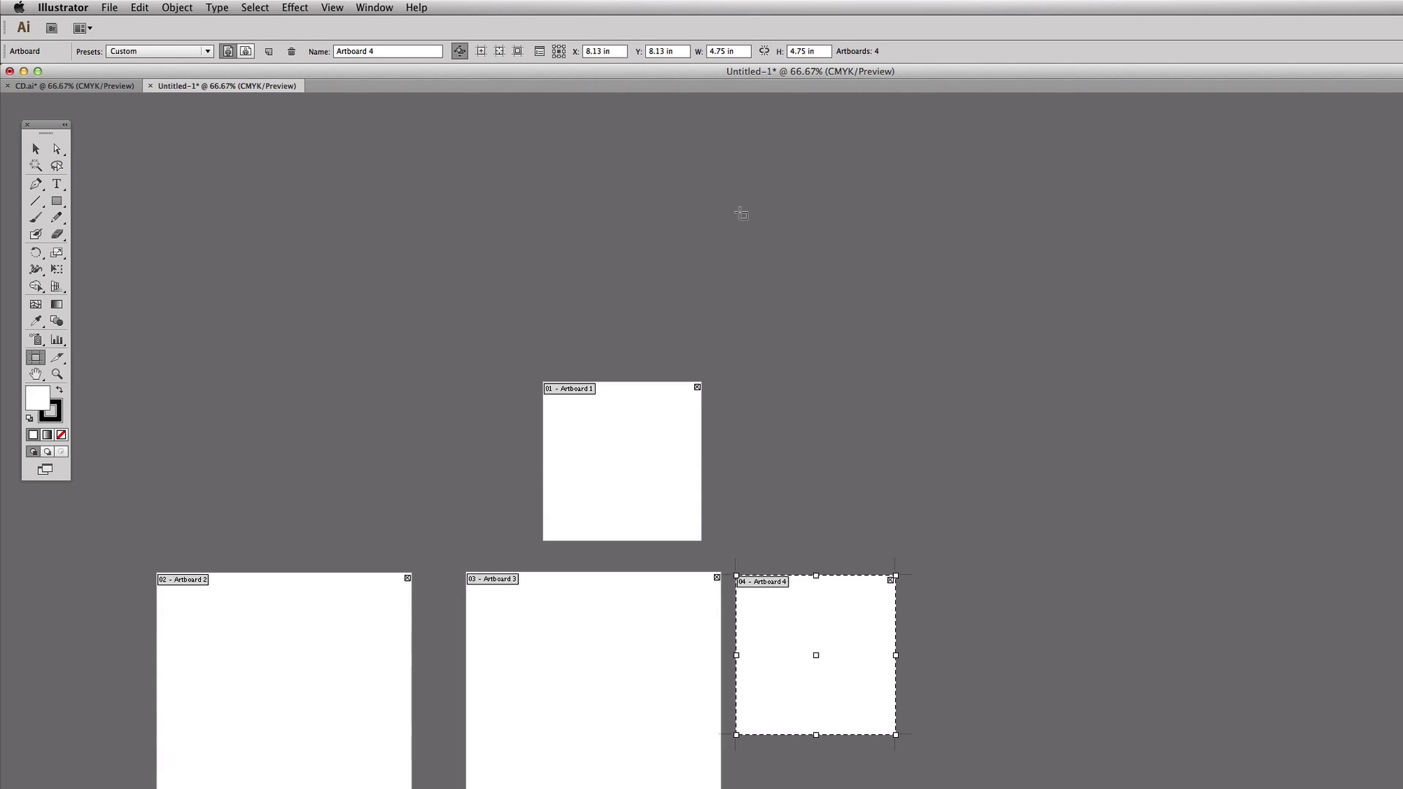
pyautogui.doubleClick(725, 50)
pyautogui.press('super+v')
pyautogui.doubleClick(801, 53)
pyautogui.press('super+v')
pyautogui.moveTo(791, 678); pyautogui.dragTo(864, 675)
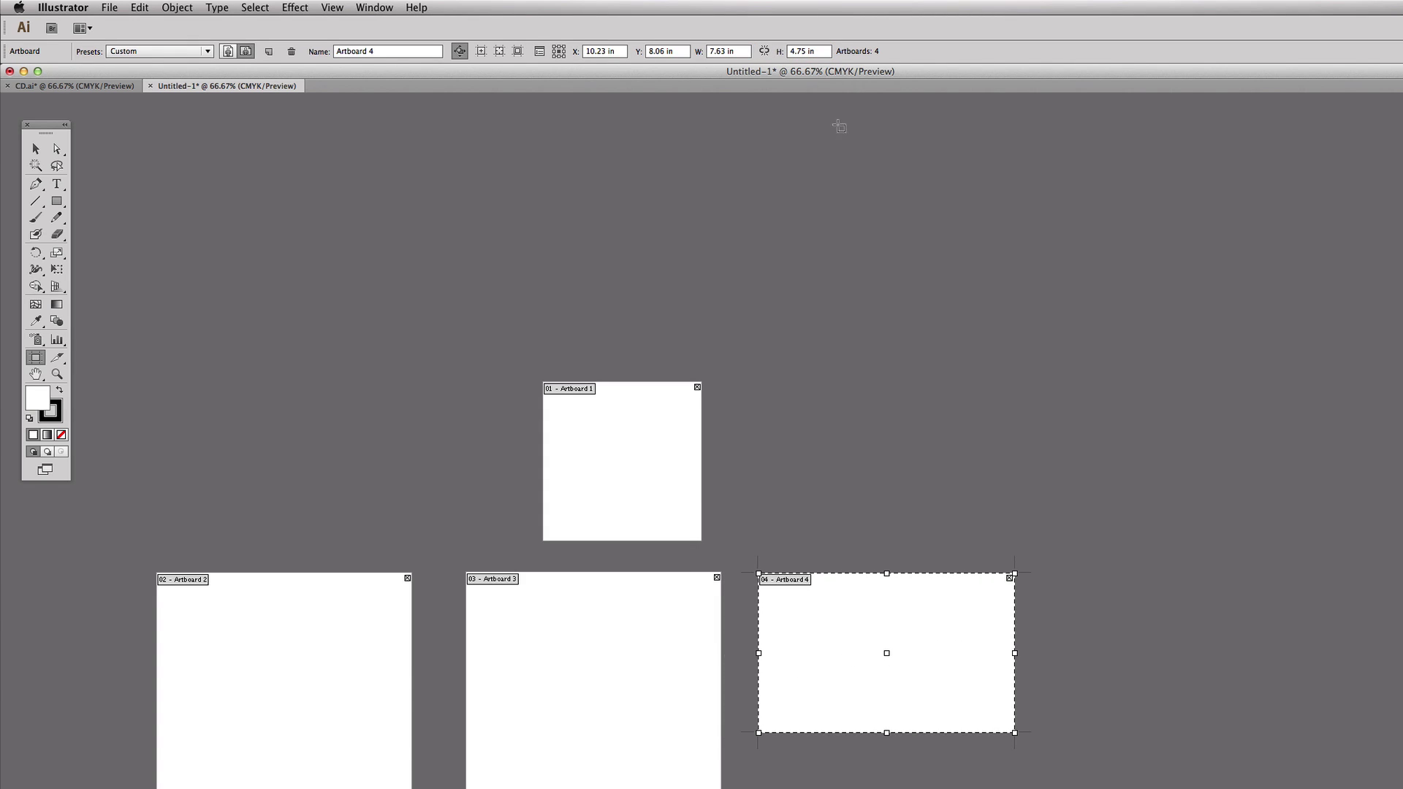
pyautogui.doubleClick(806, 52)
pyautogui.press('super+v')
pyautogui.press('Return')
pyautogui.moveTo(870, 652); pyautogui.dragTo(872, 650)
# - Move Artboard 2 closer to Artboard 3, center Artboard 1 above the lower row, and leave artboard editing
pyautogui.moveTo(270, 617); pyautogui.dragTo(291, 617)
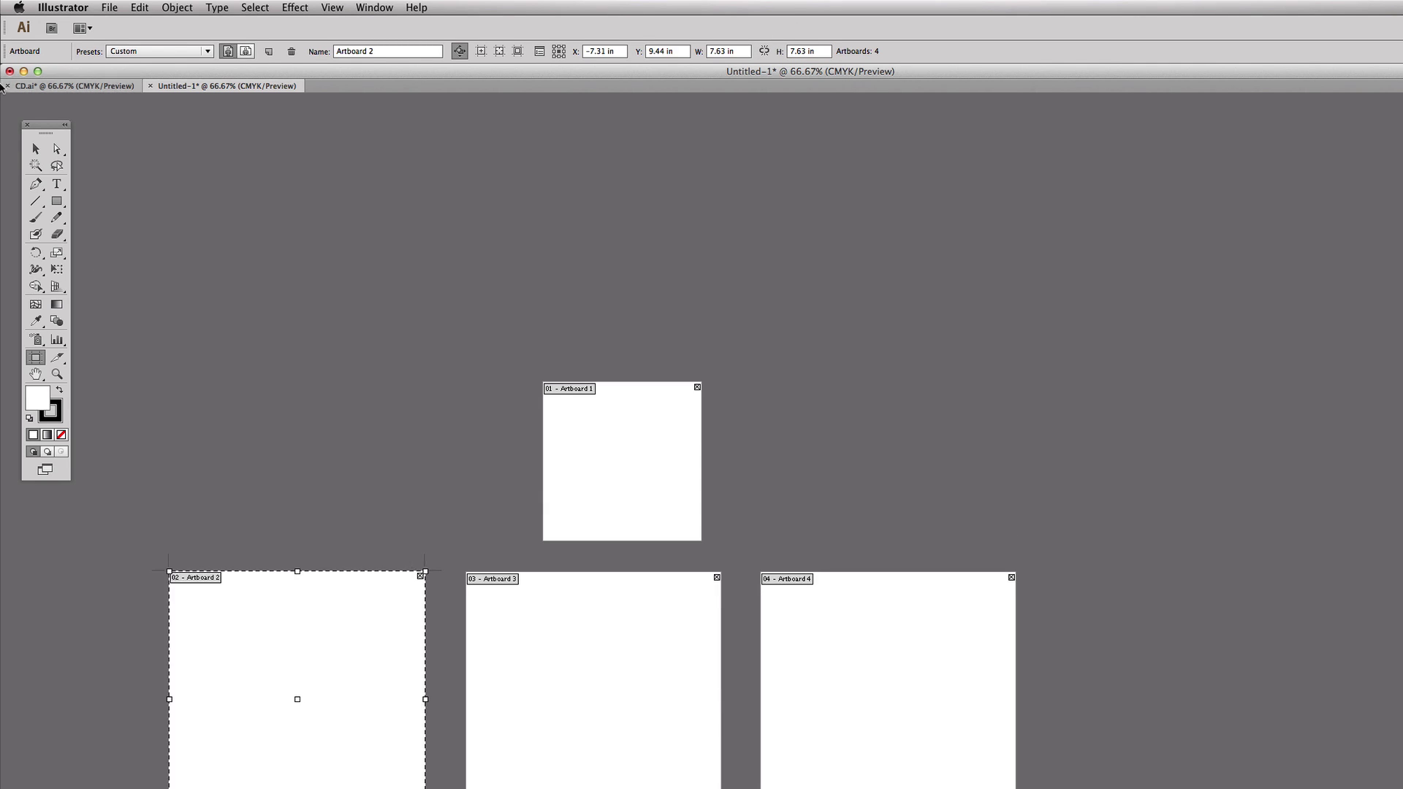
pyautogui.click(35, 149)
pyautogui.moveTo(446, 423); pyautogui.dragTo(577, 386)
pyautogui.moveTo(903, 480); pyautogui.dragTo(963, 457)
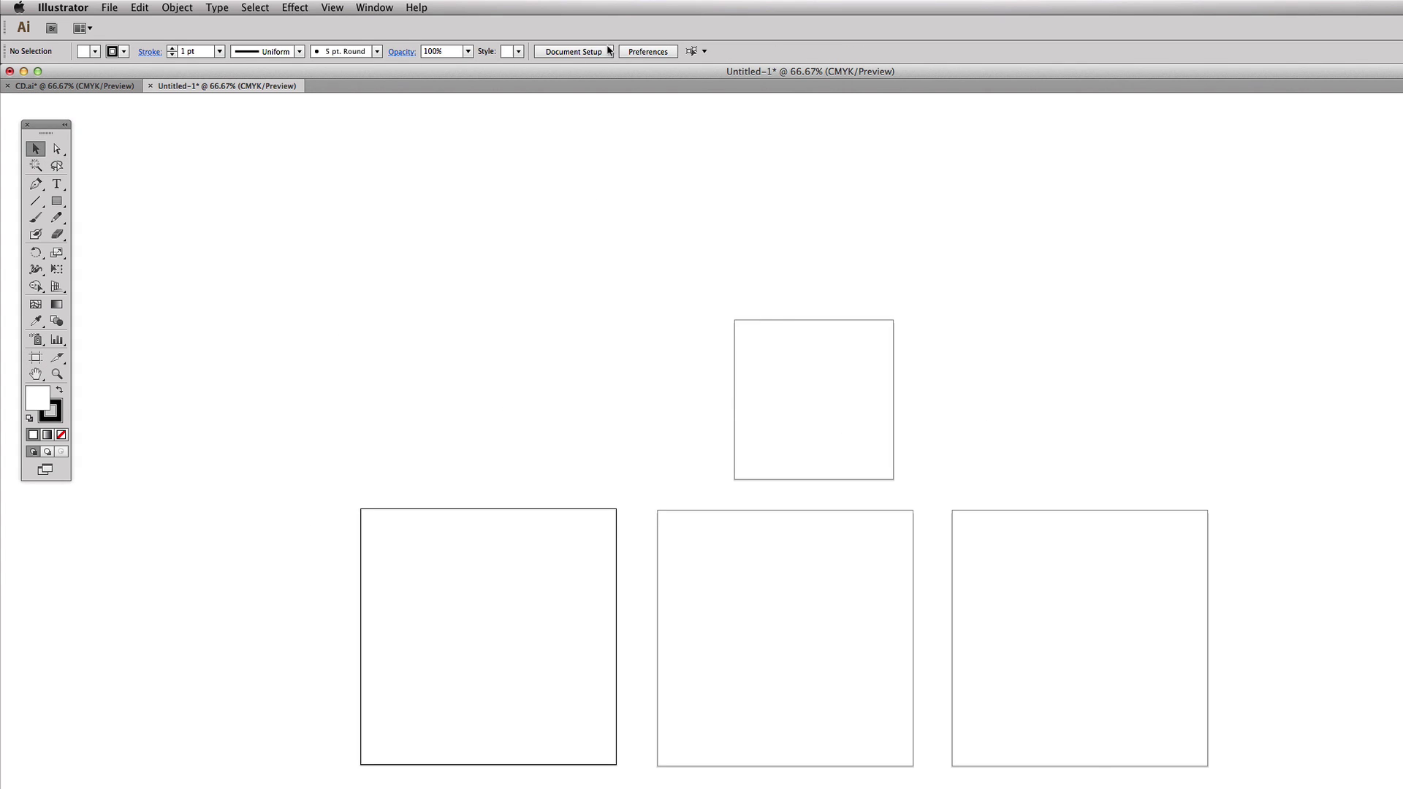
pyautogui.click(574, 51)
pyautogui.click(1027, 323)
pyautogui.moveTo(841, 413); pyautogui.dragTo(819, 387)
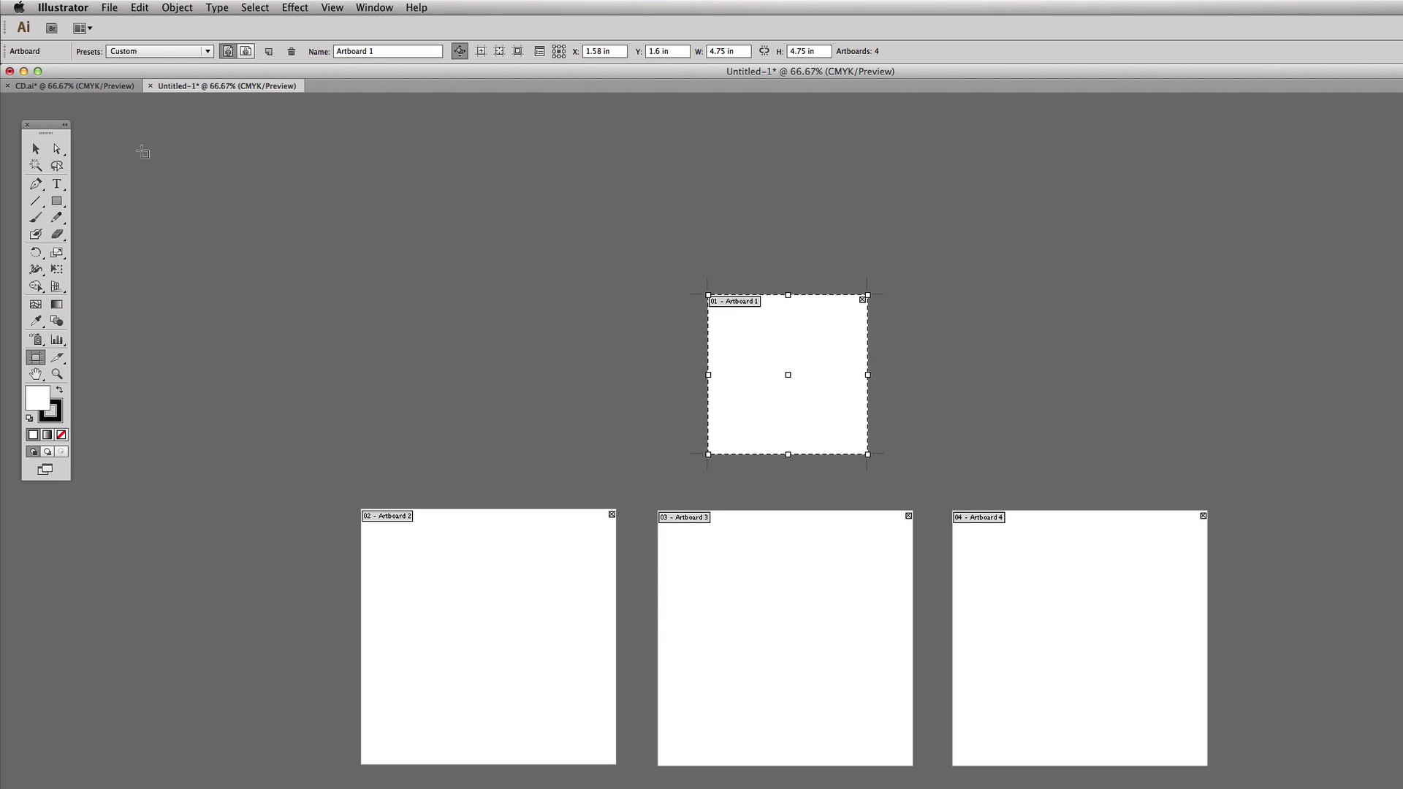
pyautogui.click(35, 149)
# - Switch to CD.ai and copy the cover artwork with the three disc designs
pyautogui.click(97, 93)
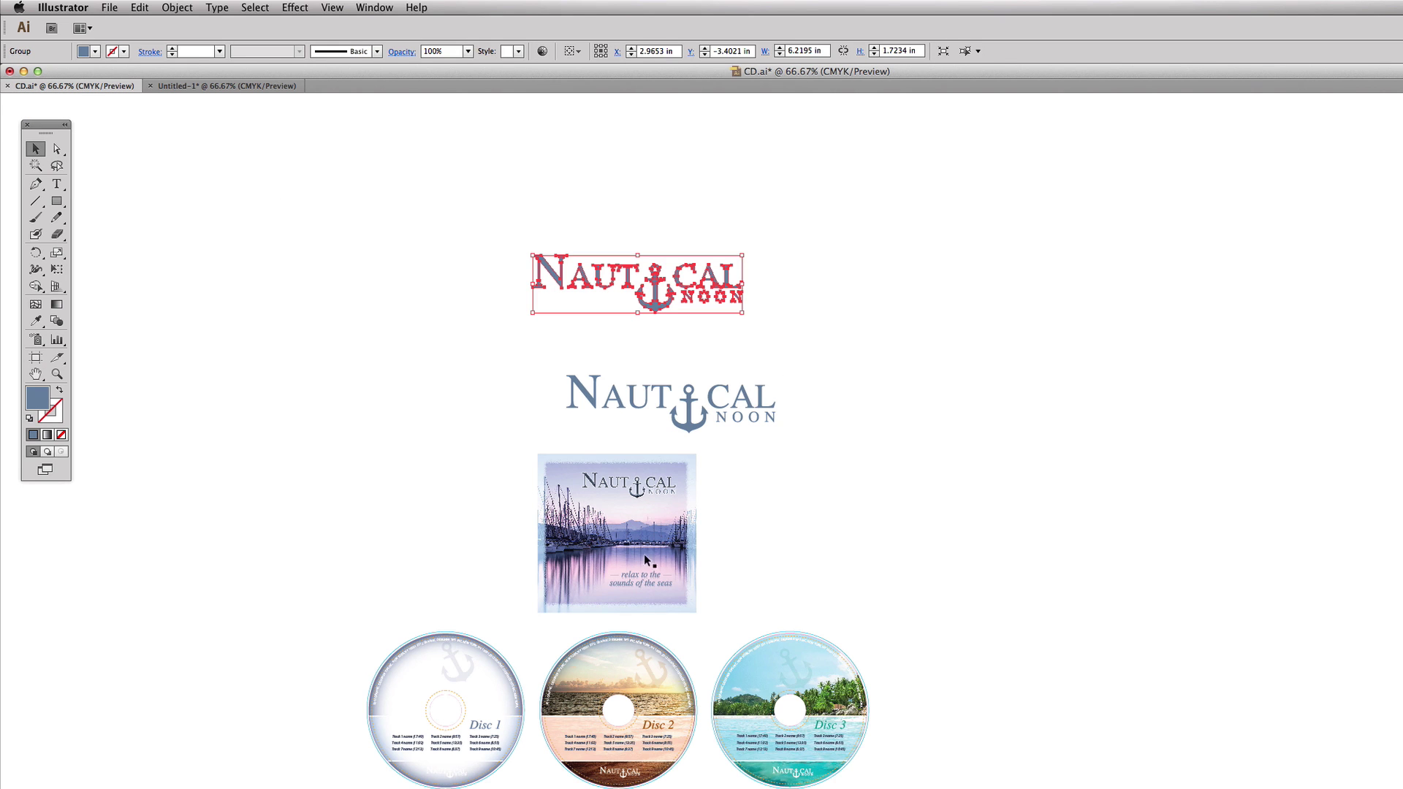
pyautogui.moveTo(549, 670); pyautogui.dragTo(683, 757)
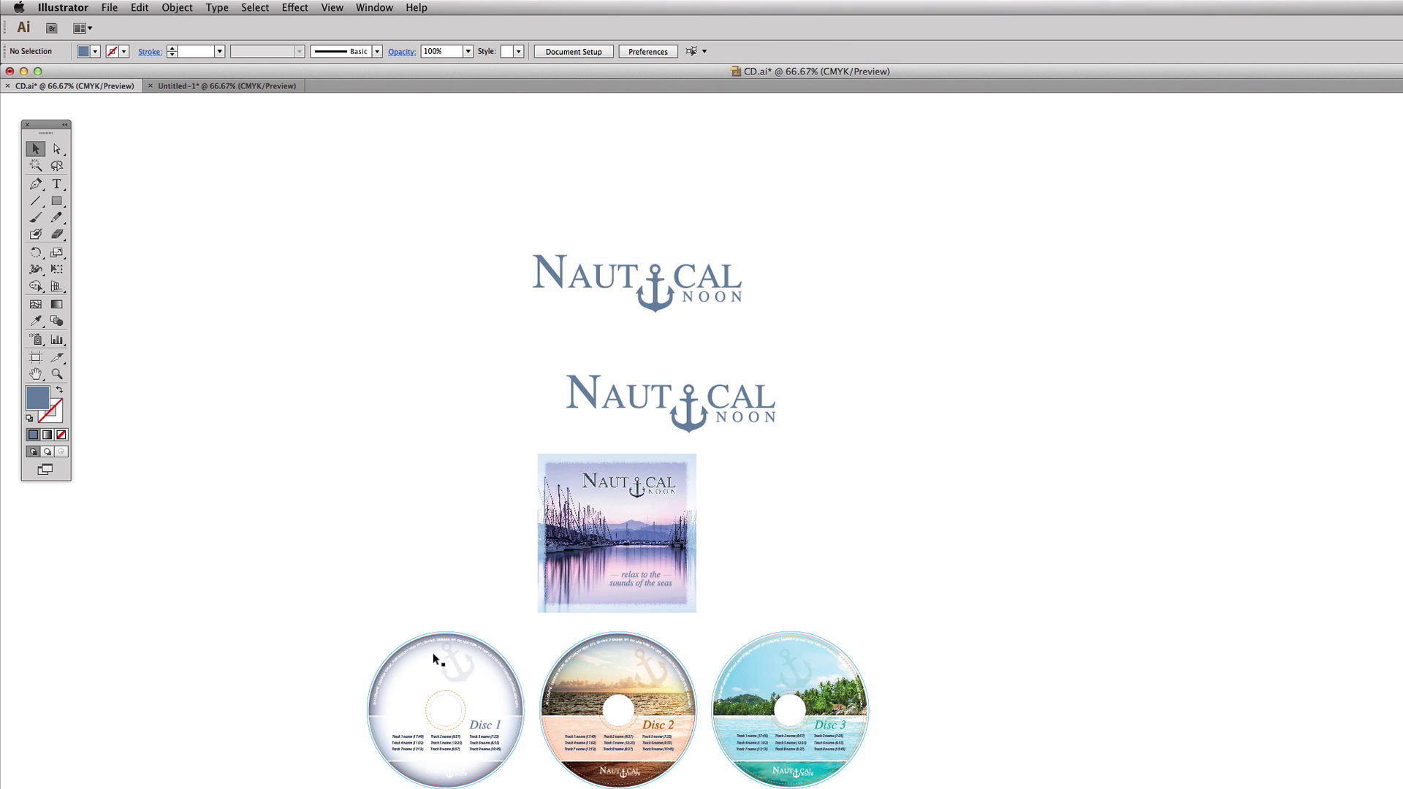
pyautogui.press('a')
pyautogui.click(429, 678)
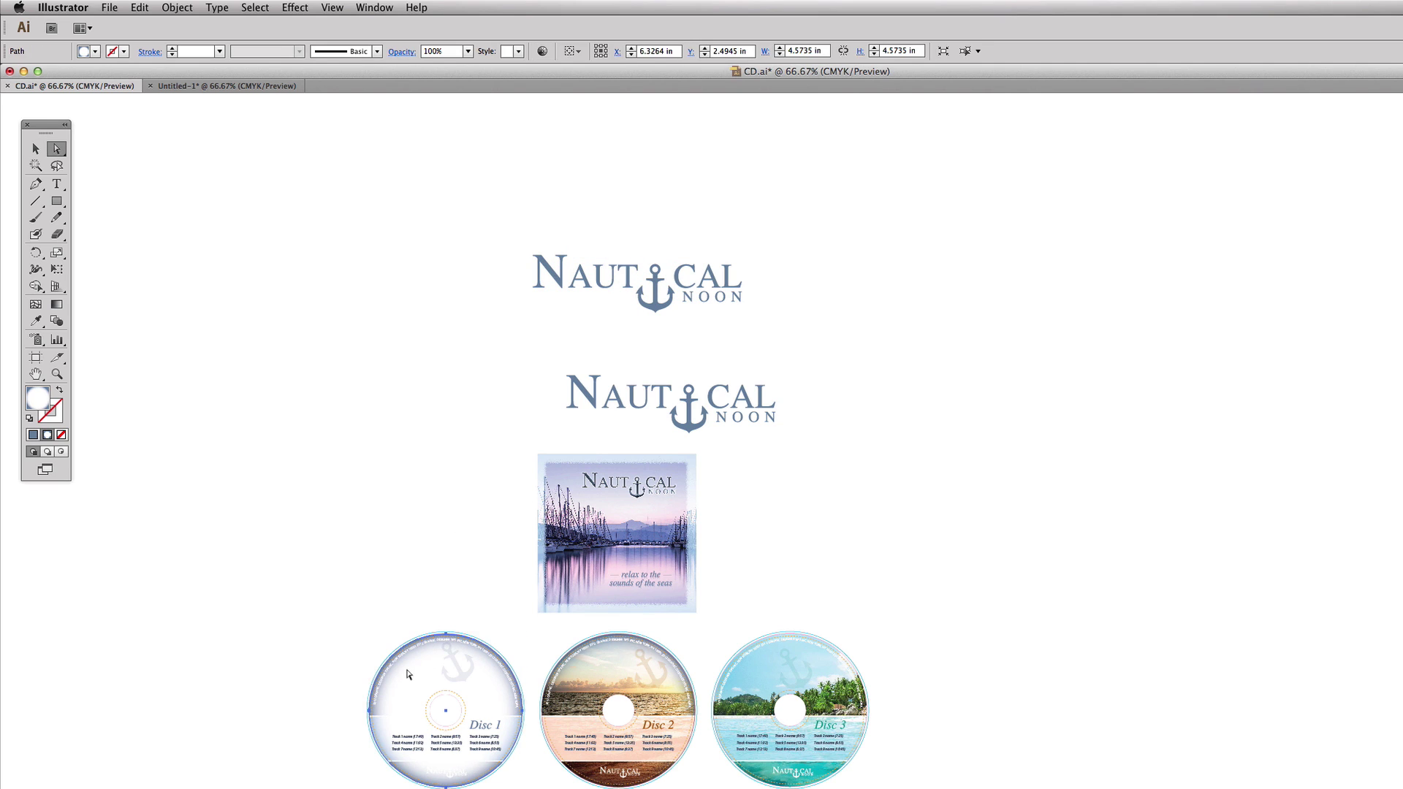
pyautogui.click(35, 148)
pyautogui.moveTo(307, 461); pyautogui.dragTo(1109, 788)
# - Paste the cover and disc artwork into the untitled document and move it below the lower row of artboards
pyautogui.click(247, 86)
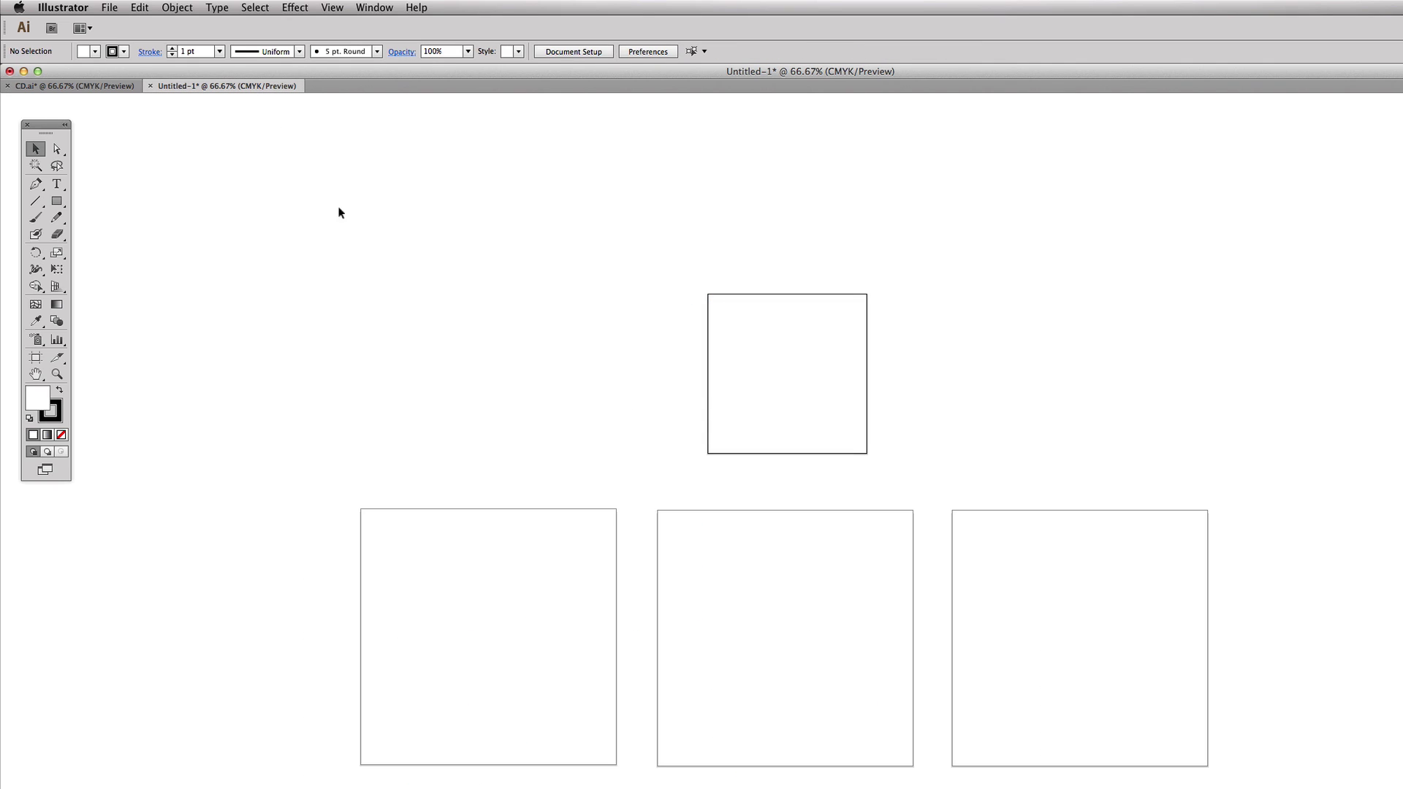
pyautogui.keyDown('alt'); pyautogui.keyDown('super'); pyautogui.click(811, 480); pyautogui.keyUp('super'); pyautogui.keyUp('alt')
pyautogui.keyDown('alt'); pyautogui.keyDown('super'); pyautogui.click(812, 479); pyautogui.keyUp('super'); pyautogui.keyUp('alt')
pyautogui.keyDown('alt'); pyautogui.keyDown('super'); pyautogui.click(796, 428); pyautogui.keyUp('super'); pyautogui.keyUp('alt')
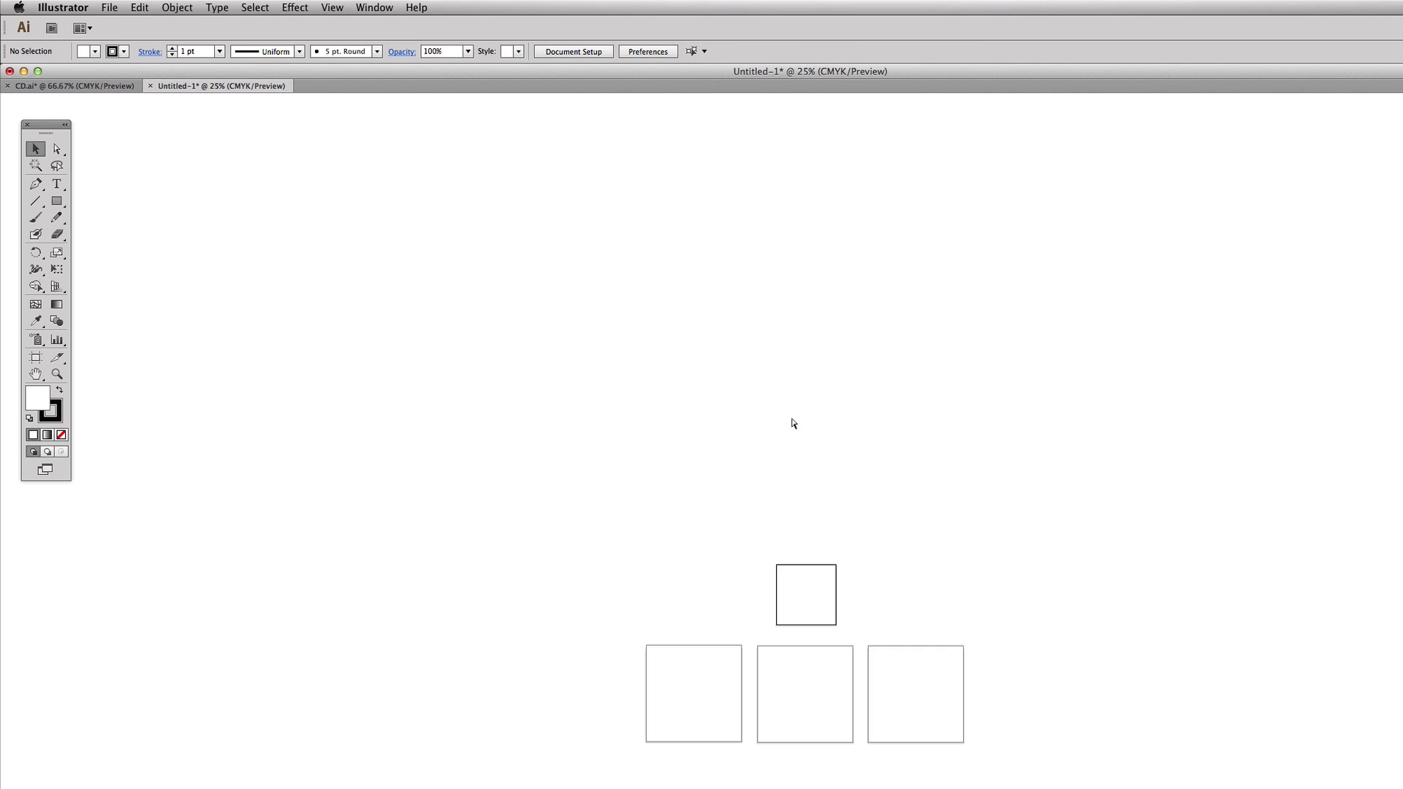
pyautogui.press('super+v')
pyautogui.click(958, 516)
pyautogui.moveTo(859, 502); pyautogui.dragTo(874, 788)
pyautogui.moveTo(891, 788); pyautogui.dragTo(952, 751)
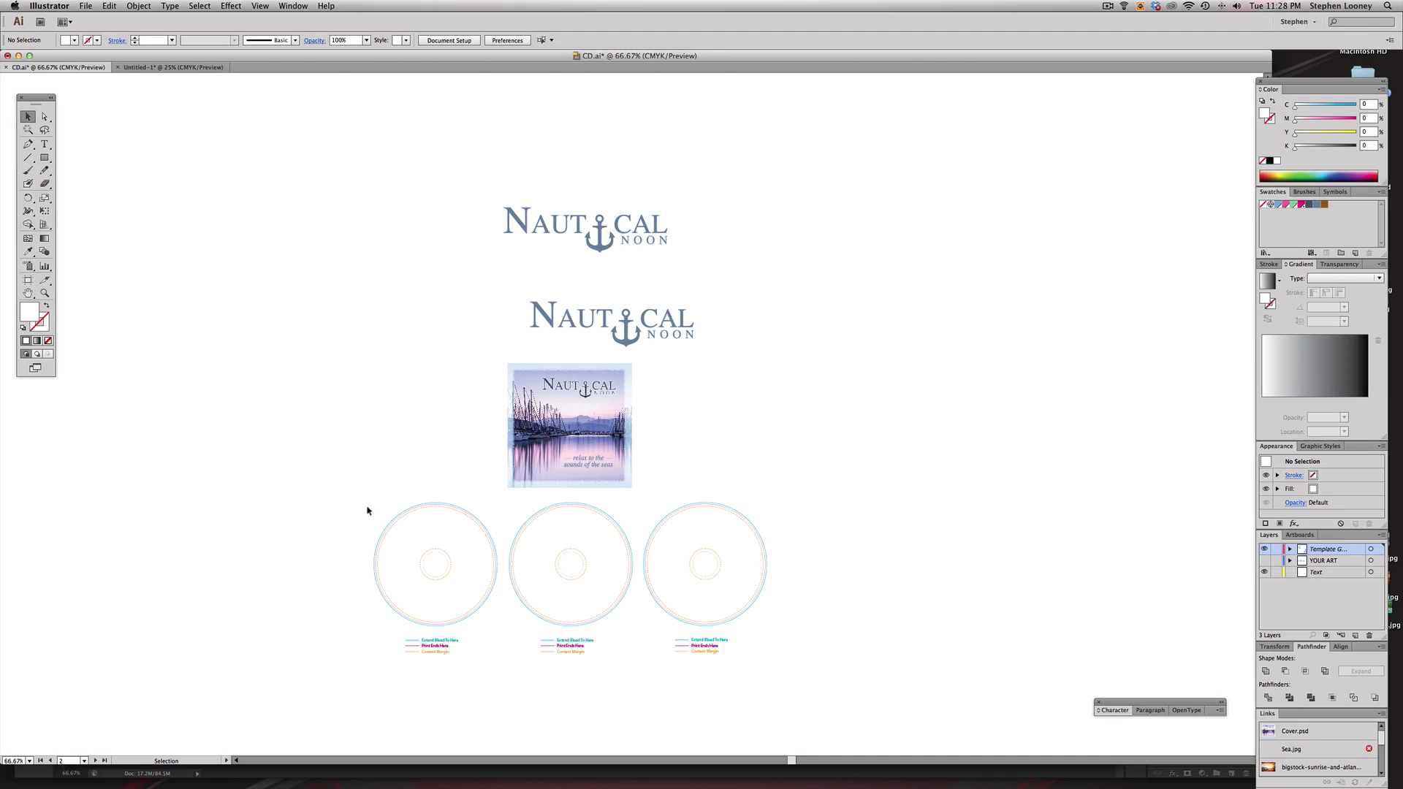
# - Copy the three disc templates with their guide labels from CD.ai, paste them into the untitled document and center them over Artboard 3
pyautogui.moveTo(339, 505); pyautogui.dragTo(968, 698)
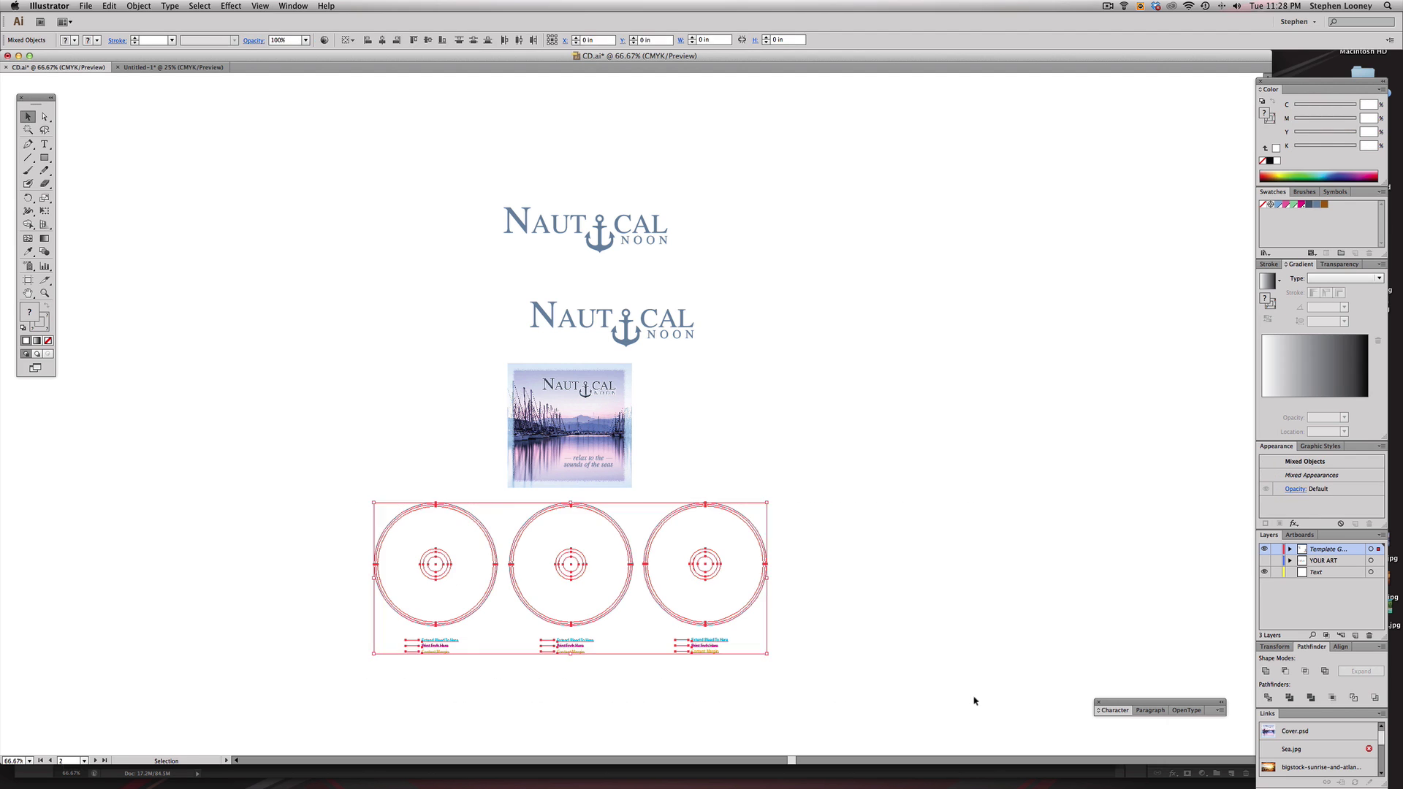
pyautogui.click(142, 68)
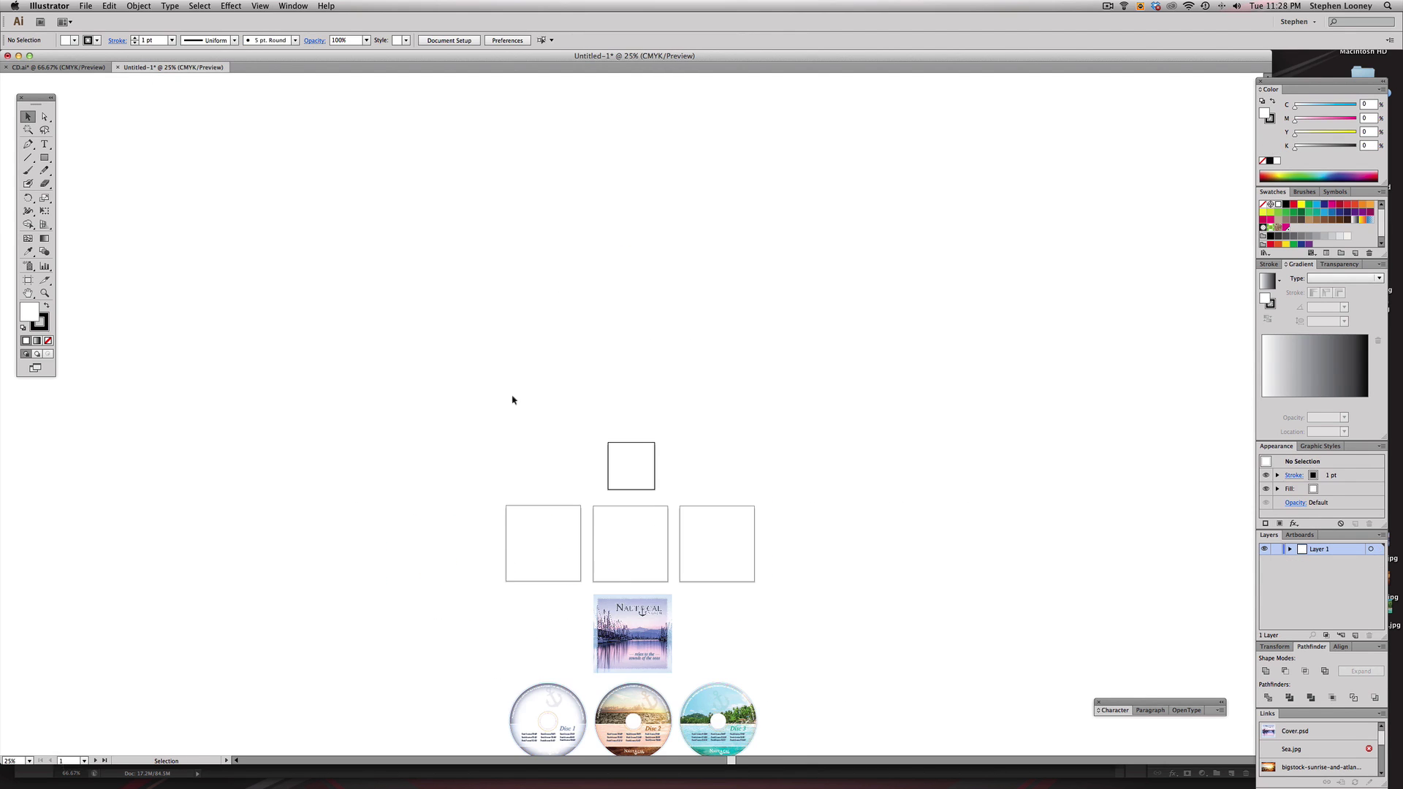
pyautogui.moveTo(617, 573); pyautogui.dragTo(610, 542)
pyautogui.moveTo(398, 395); pyautogui.dragTo(838, 589)
pyautogui.hotkey('ctrl', 'v')
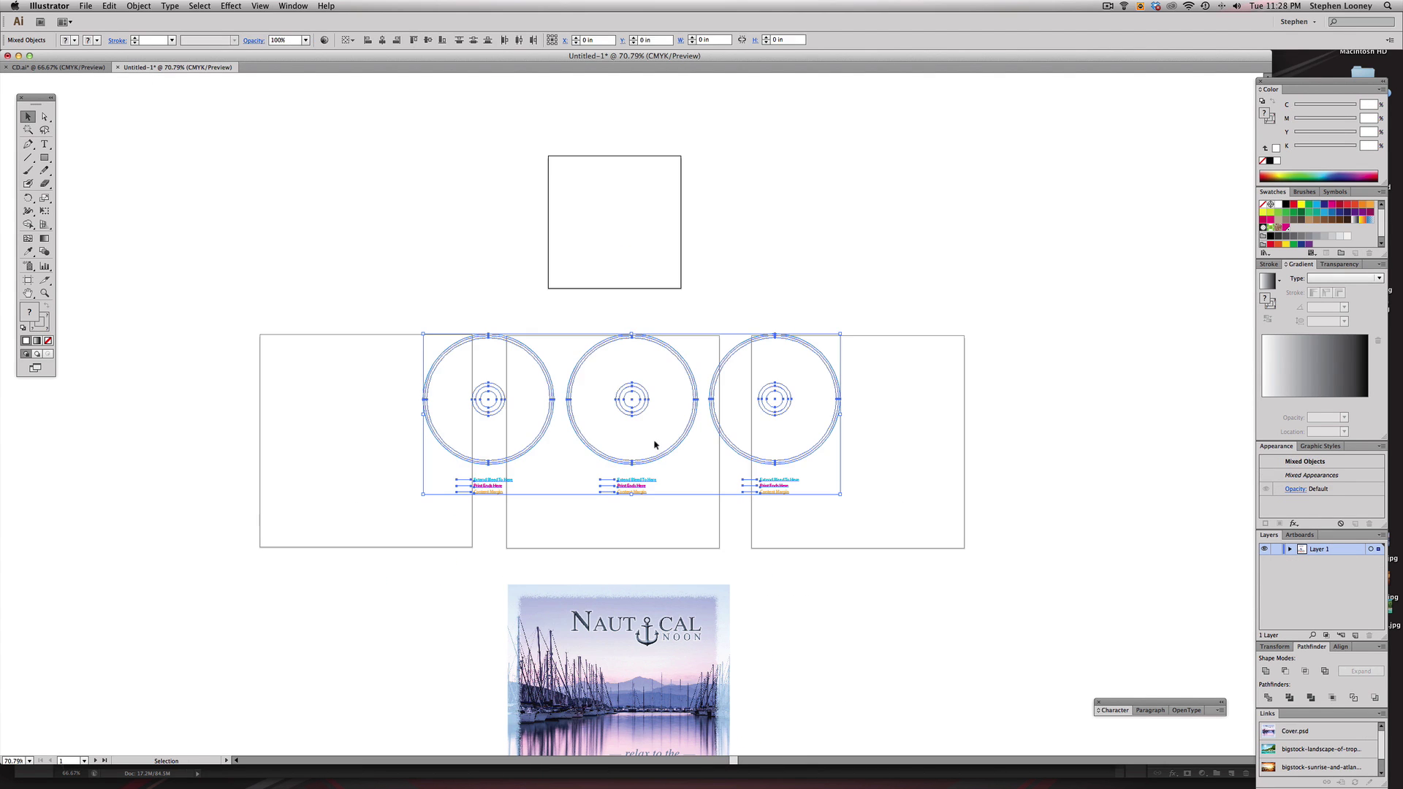
pyautogui.moveTo(629, 410); pyautogui.dragTo(612, 431)
# - Center the first disc template on Artboard 2 and the third on Artboard 4
pyautogui.click(379, 367)
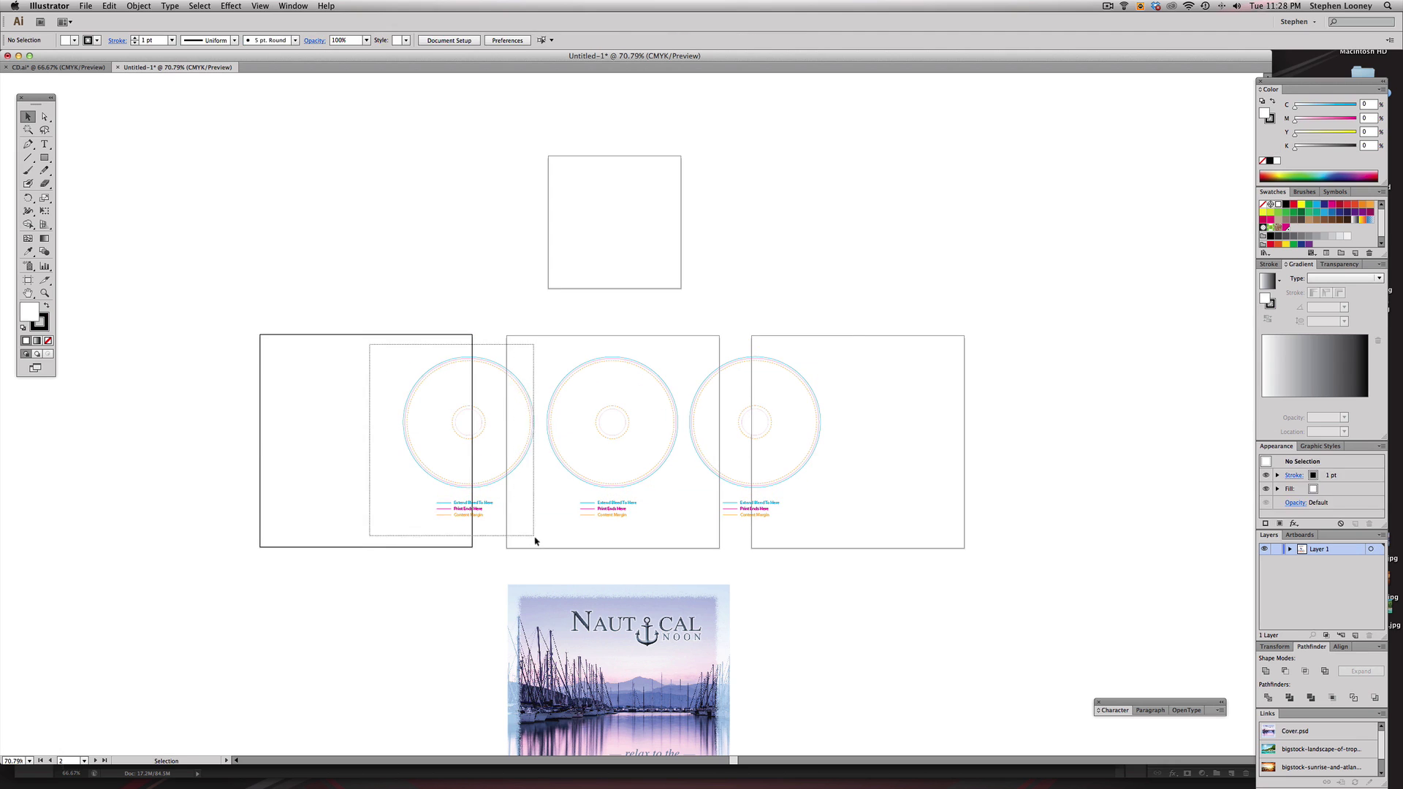
pyautogui.moveTo(469, 429); pyautogui.dragTo(365, 422)
pyautogui.moveTo(551, 351); pyautogui.dragTo(662, 545)
pyautogui.click(792, 475)
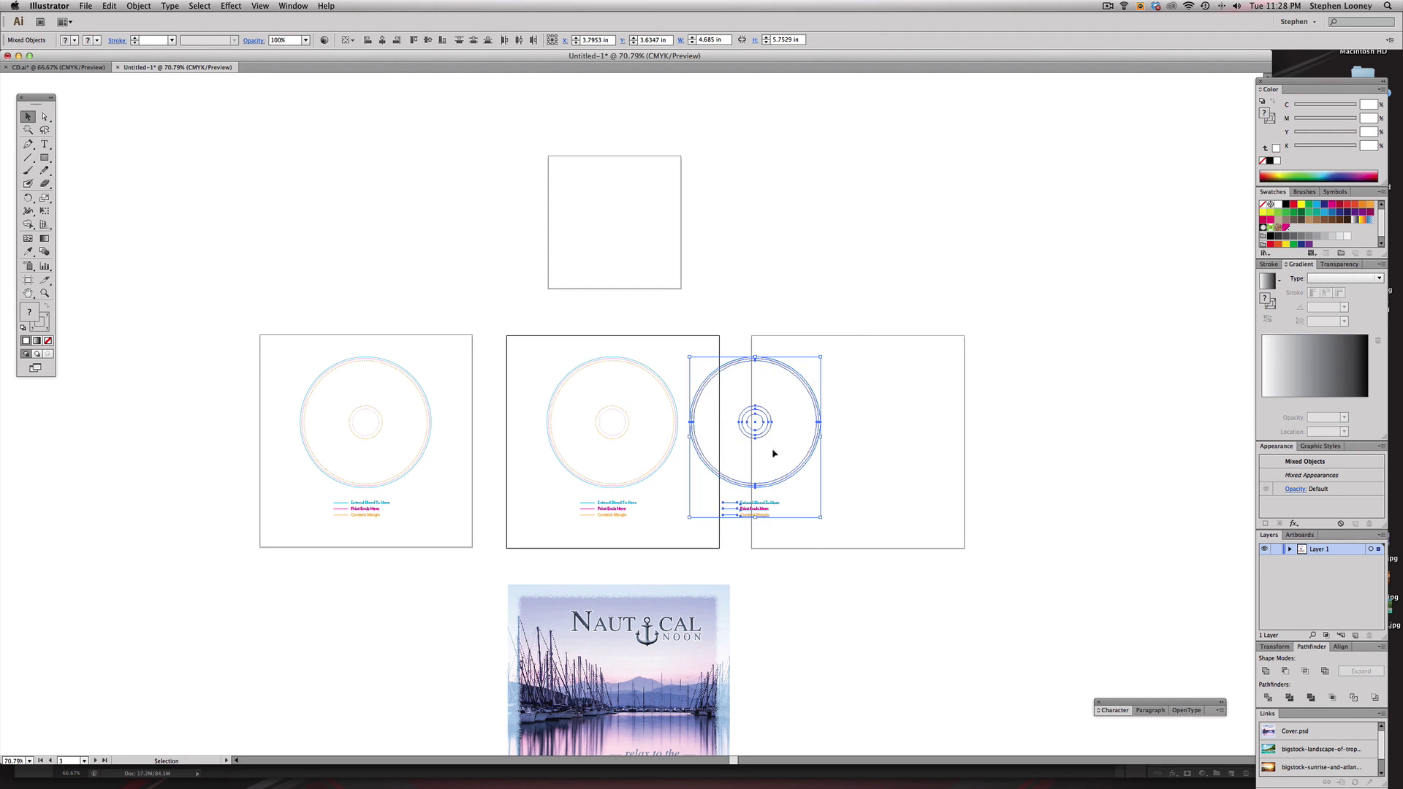
pyautogui.moveTo(755, 421); pyautogui.dragTo(853, 421)
pyautogui.click(758, 329)
# - Move the pasted front cover artwork, including its logo and tagline, up beside Artboard 1
pyautogui.moveTo(733, 320); pyautogui.dragTo(745, 328)
pyautogui.moveTo(640, 523); pyautogui.dragTo(573, 458)
pyautogui.moveTo(449, 515); pyautogui.dragTo(780, 739)
pyautogui.moveTo(696, 731); pyautogui.dragTo(902, 203)
pyautogui.moveTo(735, 191); pyautogui.dragTo(757, 353)
pyautogui.keyDown('super'); pyautogui.click(736, 307); pyautogui.keyUp('super')
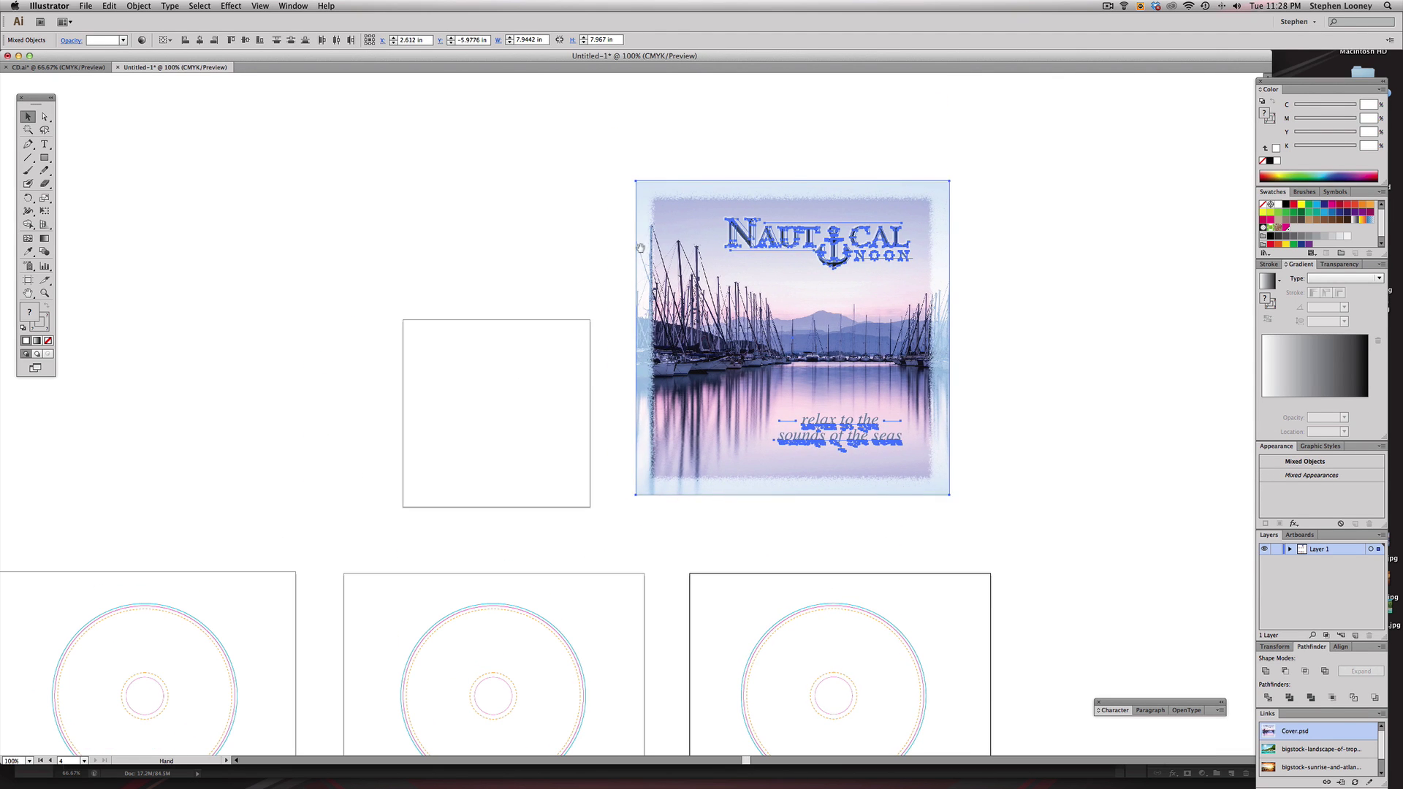
# - Check Artboard 1's dimensions in artboard editing mode and return to the artwork
pyautogui.click(571, 199)
pyautogui.click(487, 405)
pyautogui.click(448, 40)
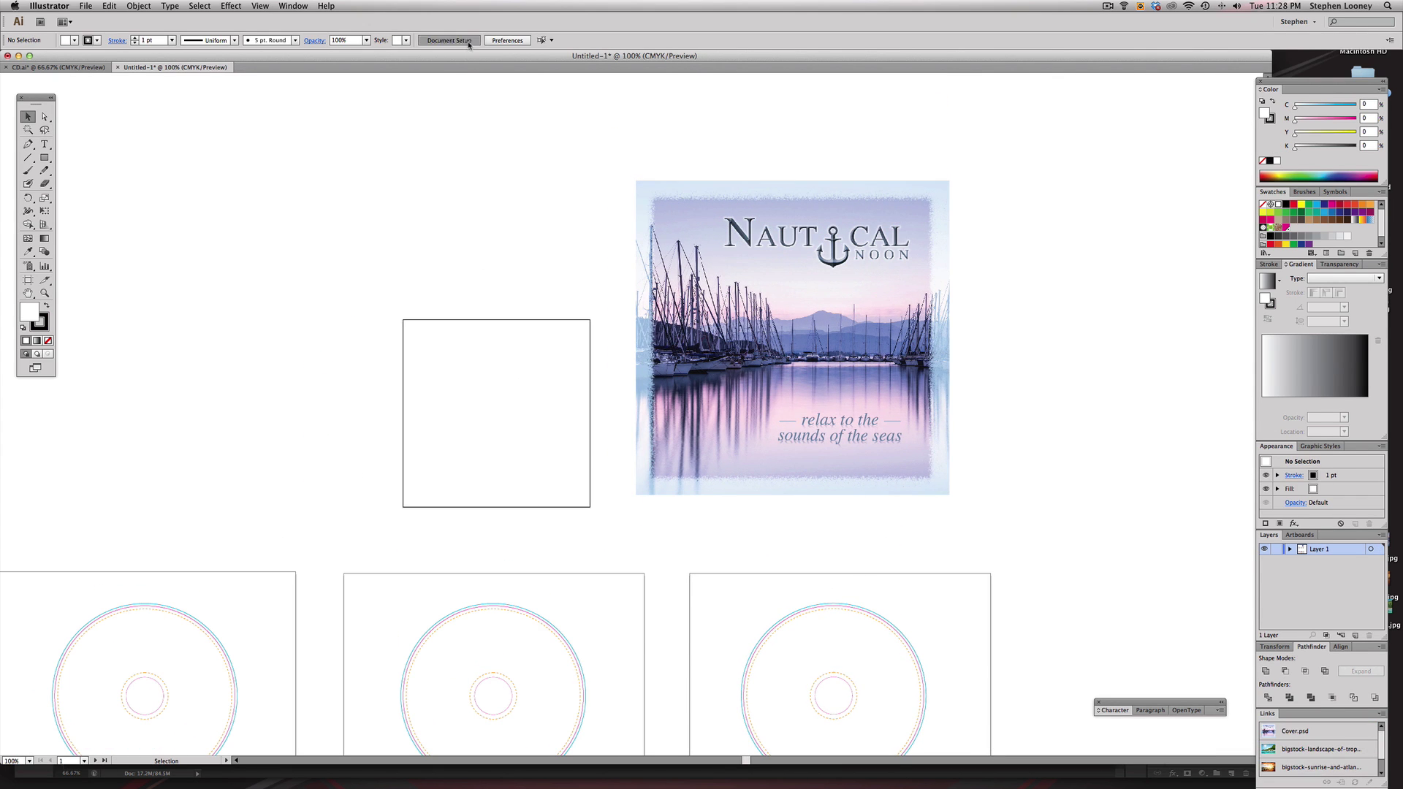
pyautogui.click(796, 253)
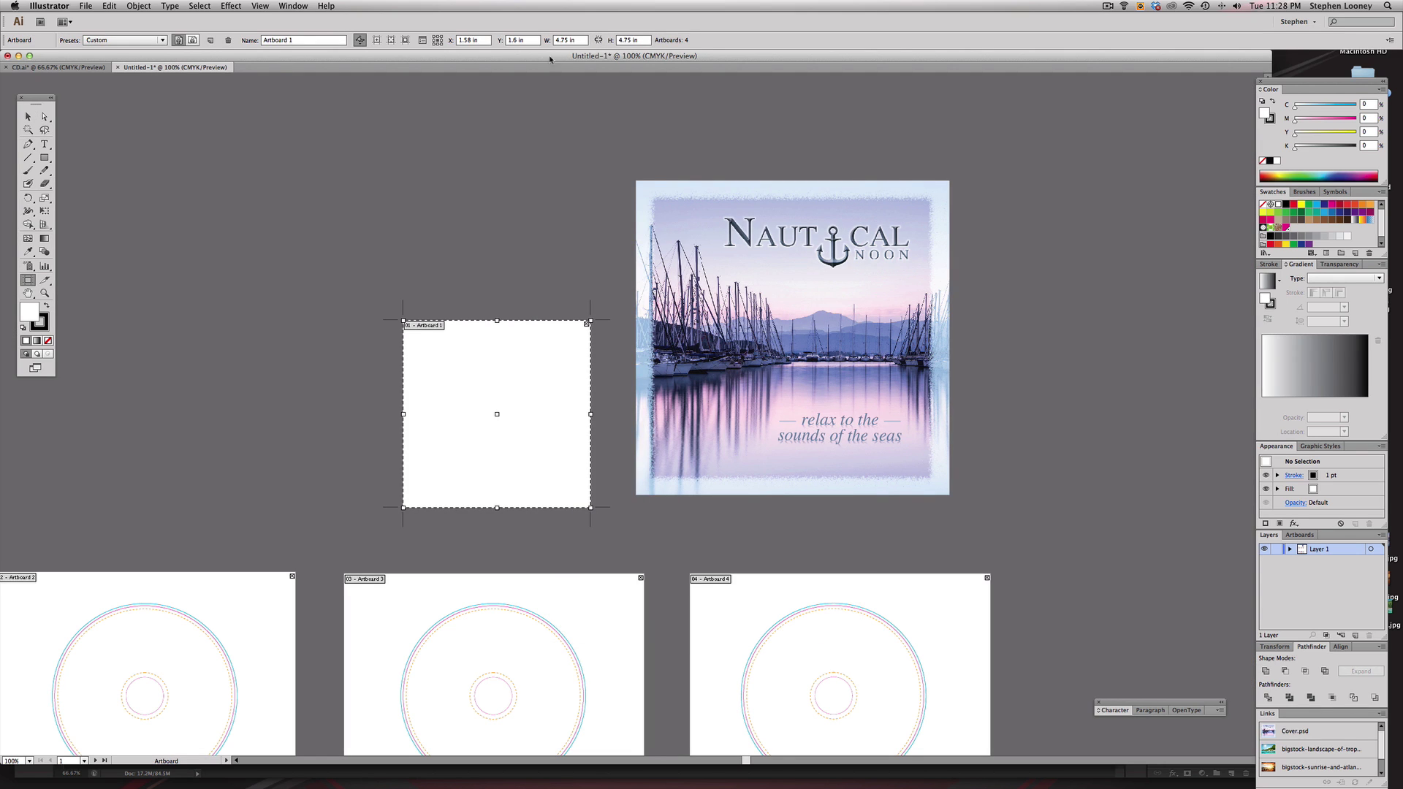
pyautogui.press('Escape')
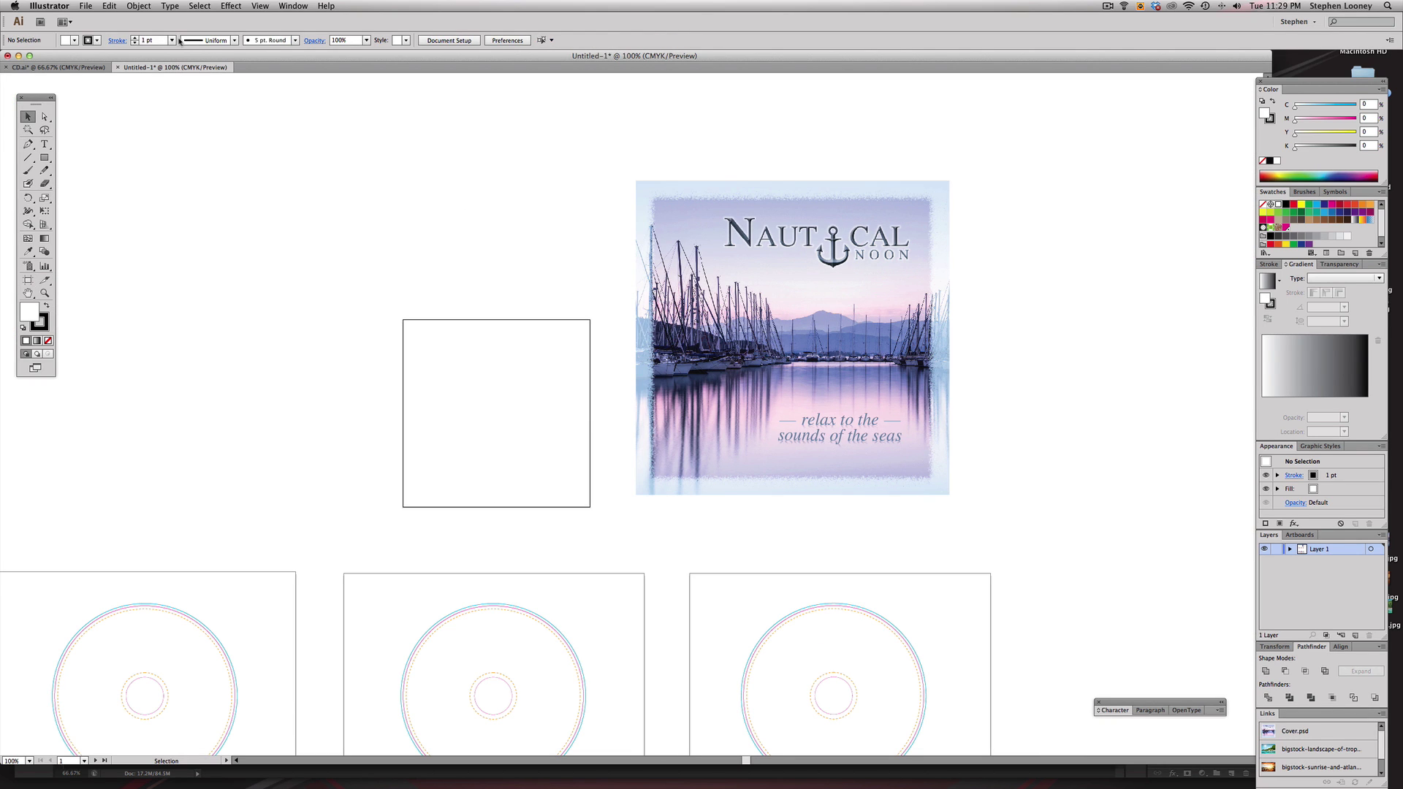
# - Place CDBack.psd from the Desktop as a linked file and center it over Artboard 1 with bleed on all sides
pyautogui.click(87, 5)
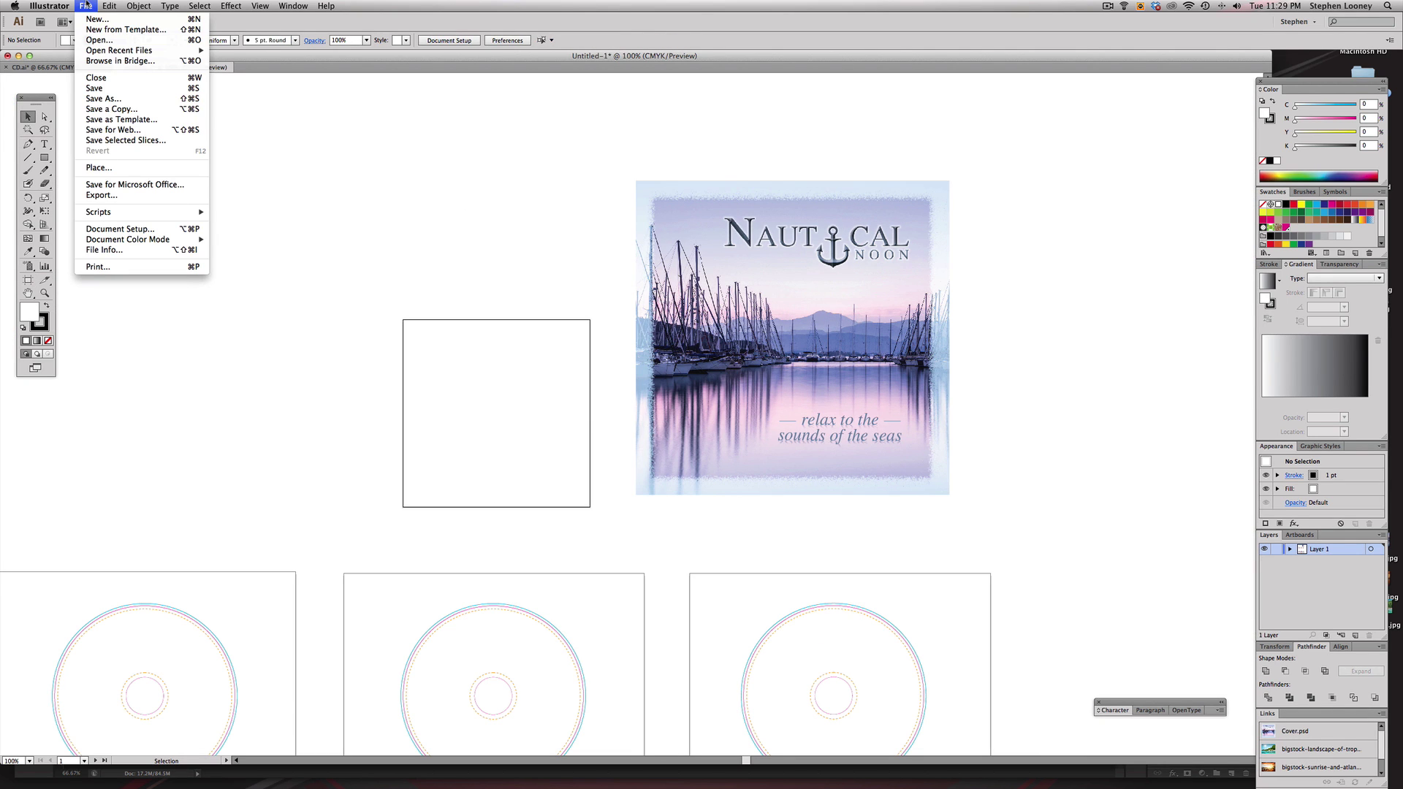
pyautogui.click(108, 166)
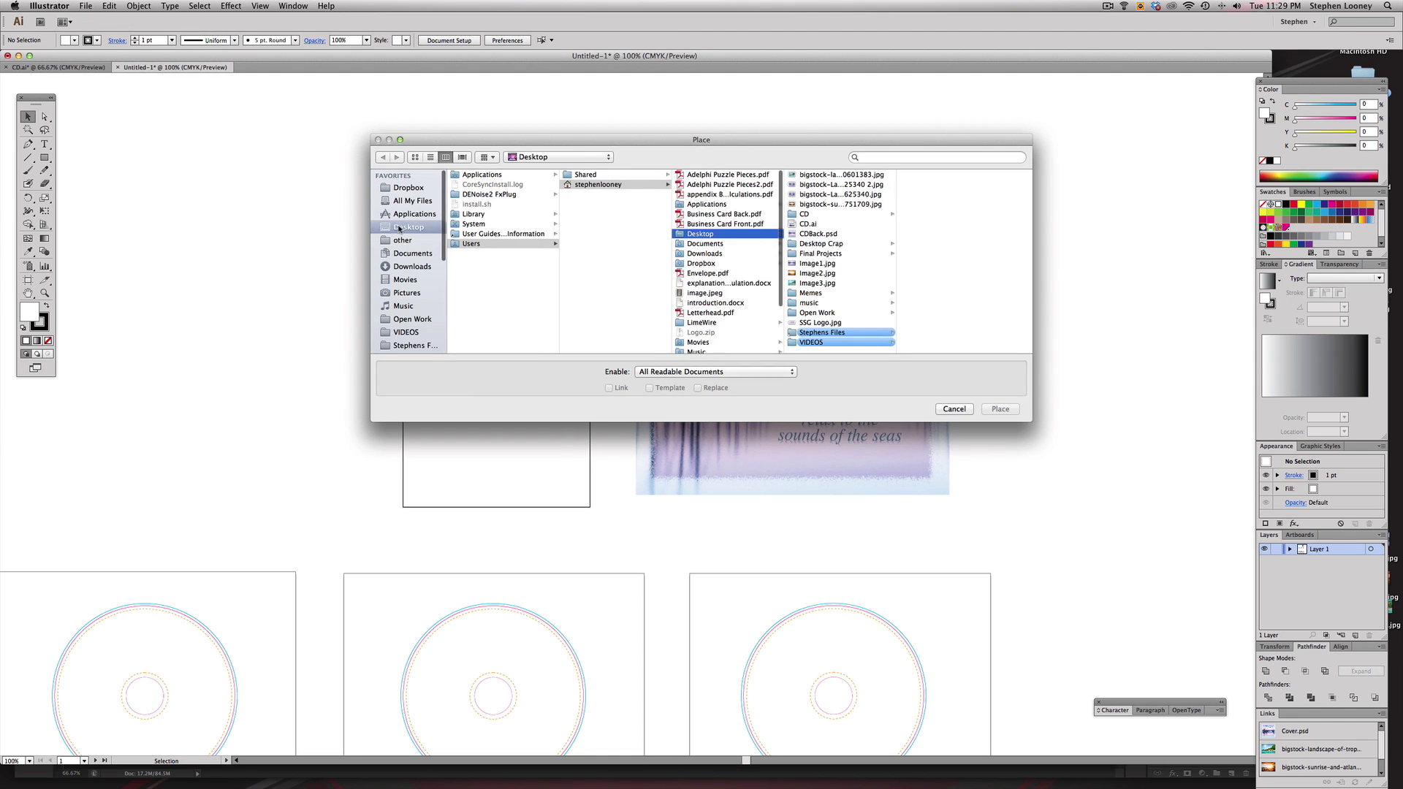
pyautogui.click(412, 228)
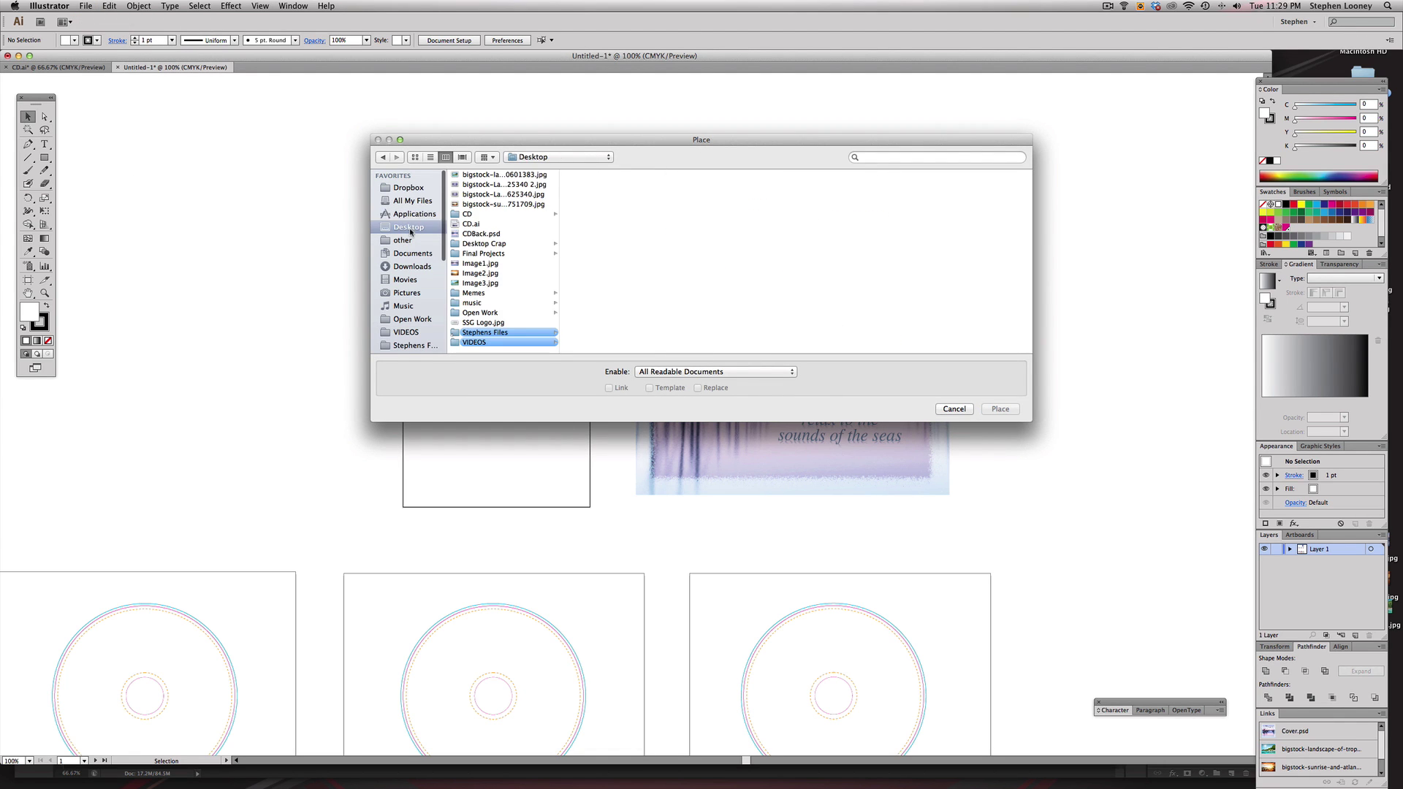
pyautogui.click(477, 234)
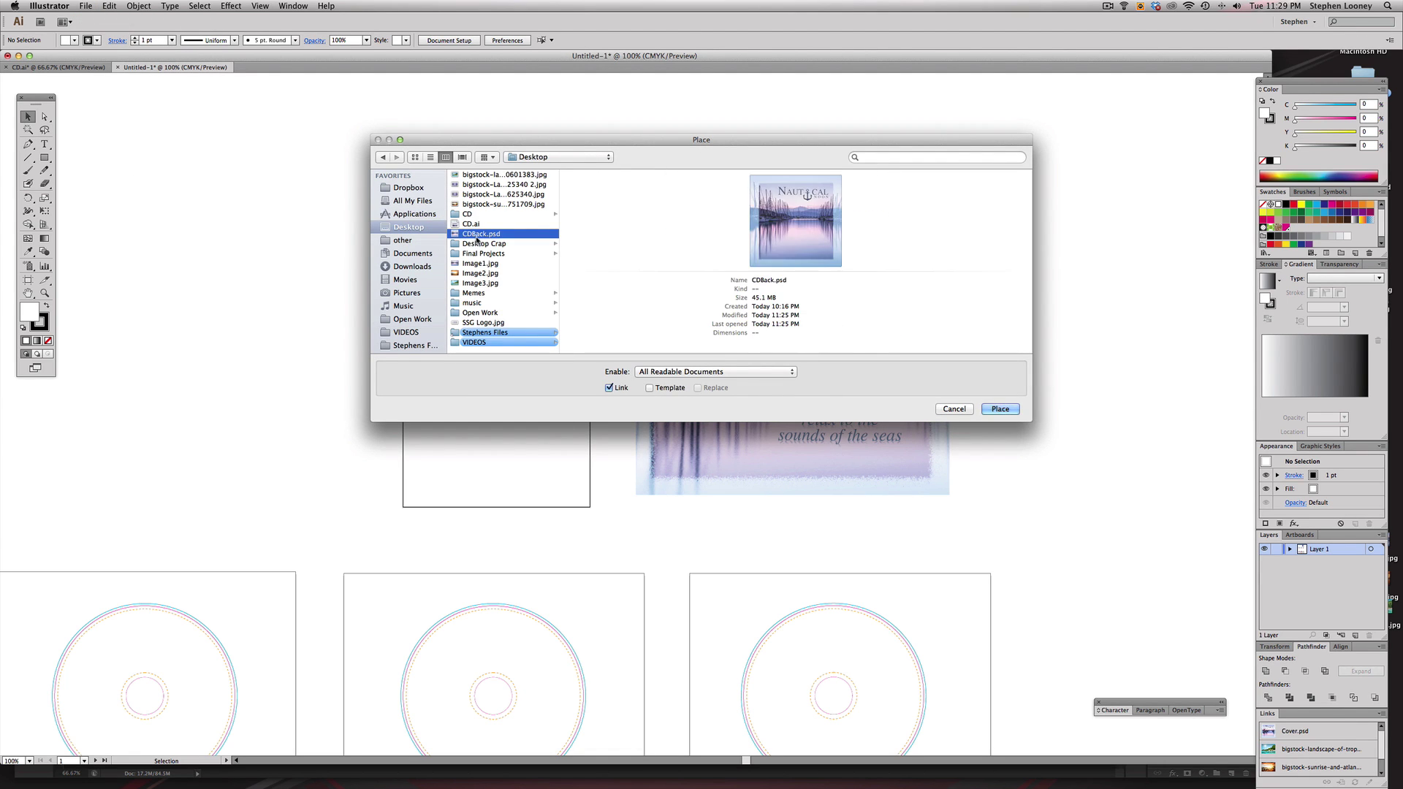
pyautogui.doubleClick(477, 235)
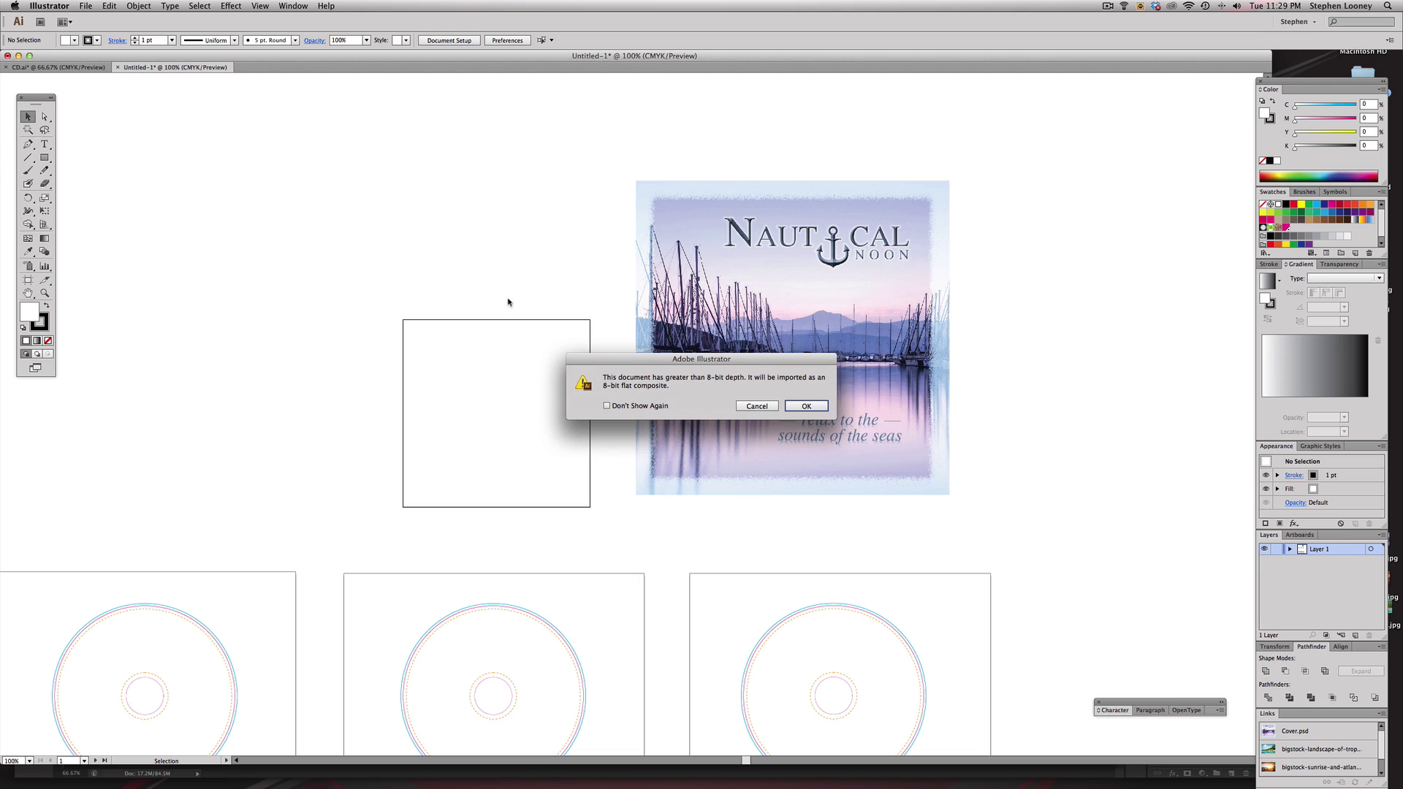
pyautogui.click(803, 407)
pyautogui.moveTo(640, 393); pyautogui.dragTo(581, 399)
pyautogui.keyDown('super'); pyautogui.click(595, 399); pyautogui.keyUp('super')
pyautogui.keyDown('super'); pyautogui.click(595, 400); pyautogui.keyUp('super')
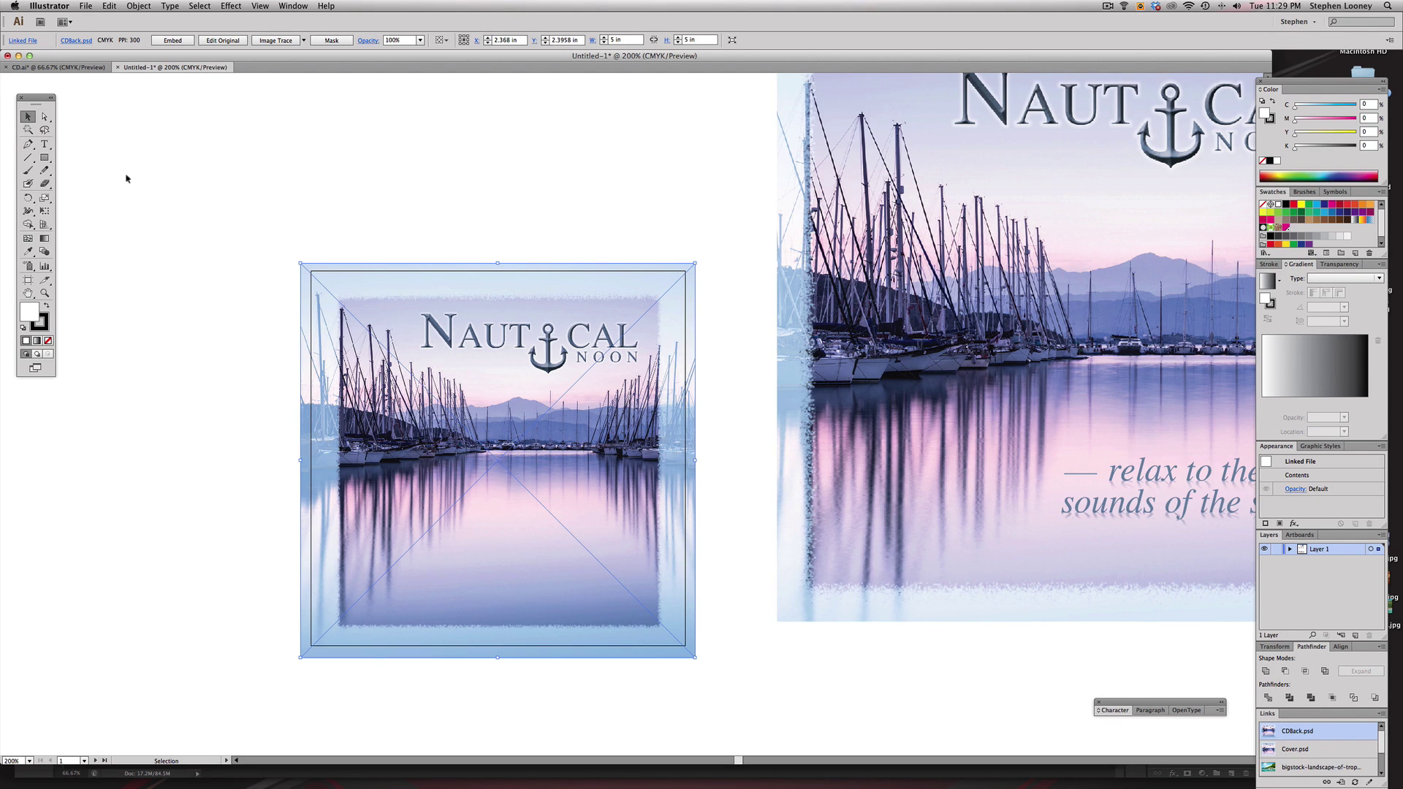
# - Draw a rectangle matching Artboard 1's edges over the placed CDBack image and clip the image with it
pyautogui.click(45, 158)
pyautogui.moveTo(311, 272); pyautogui.dragTo(684, 646)
pyautogui.press('v')
pyautogui.click(207, 206)
pyautogui.moveTo(179, 192); pyautogui.dragTo(310, 310)
pyautogui.rightClick(415, 356)
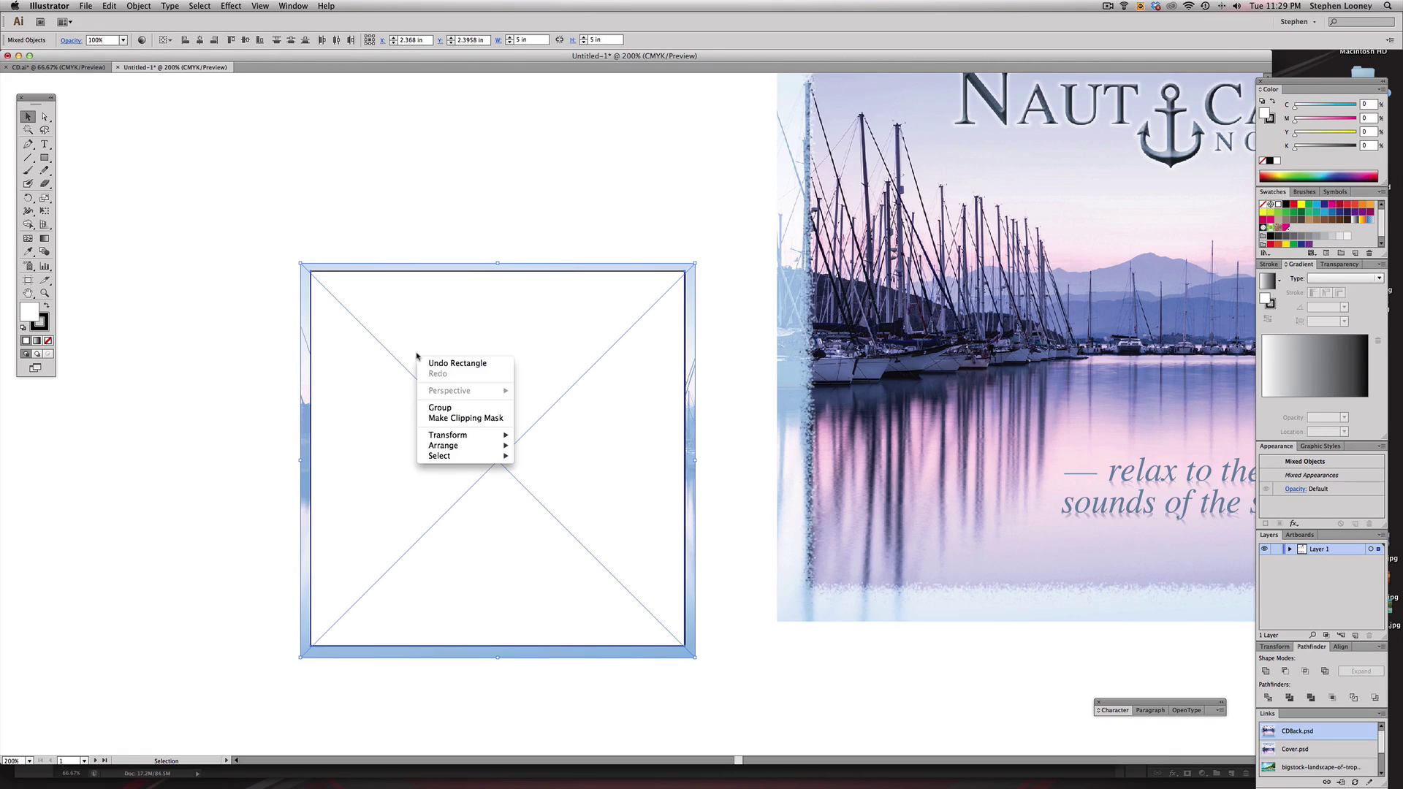
pyautogui.click(451, 418)
pyautogui.press('super+shift+a')
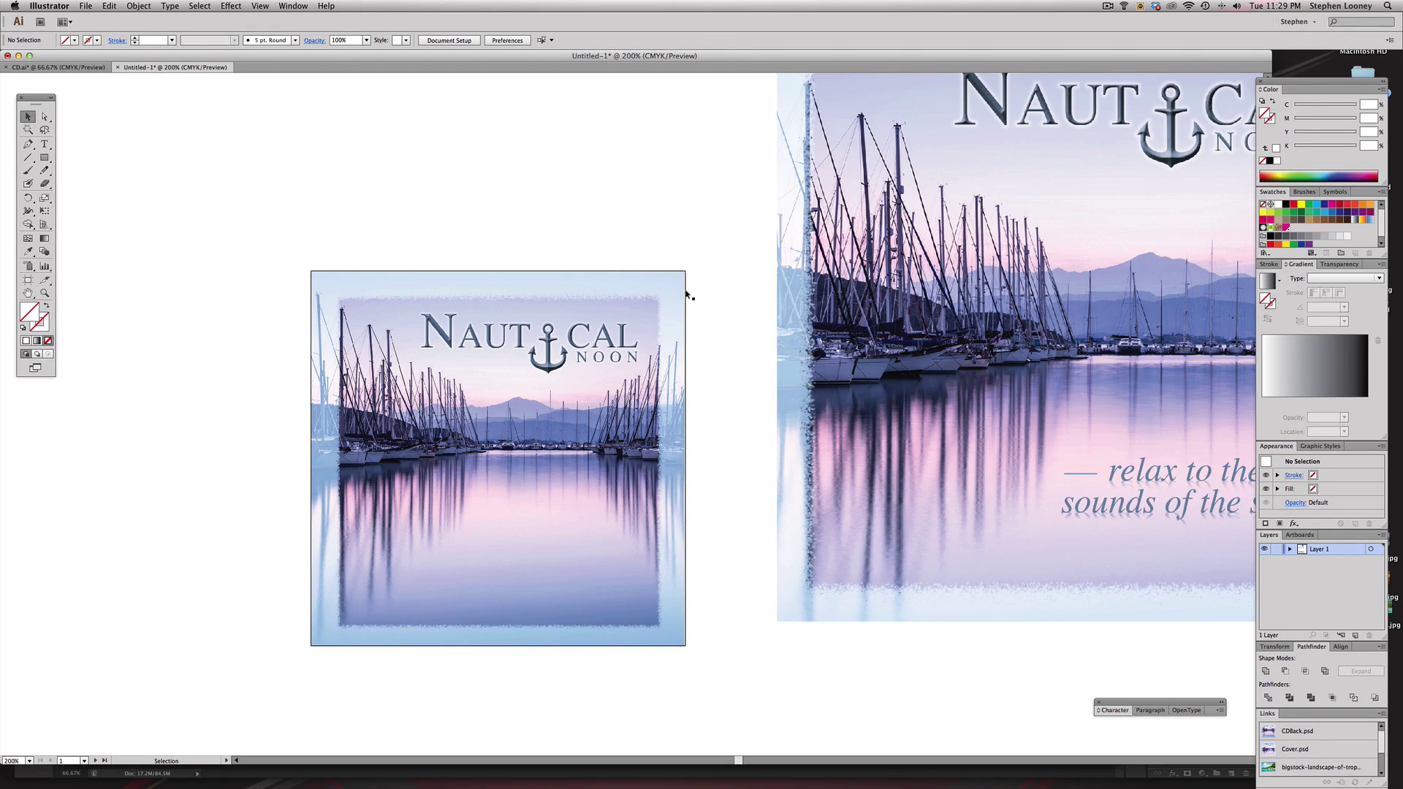
# - Try to extend the clipping path's right and top edges outward to include the bleed, and undo both moves
pyautogui.click(44, 118)
pyautogui.moveTo(686, 319); pyautogui.dragTo(704, 316)
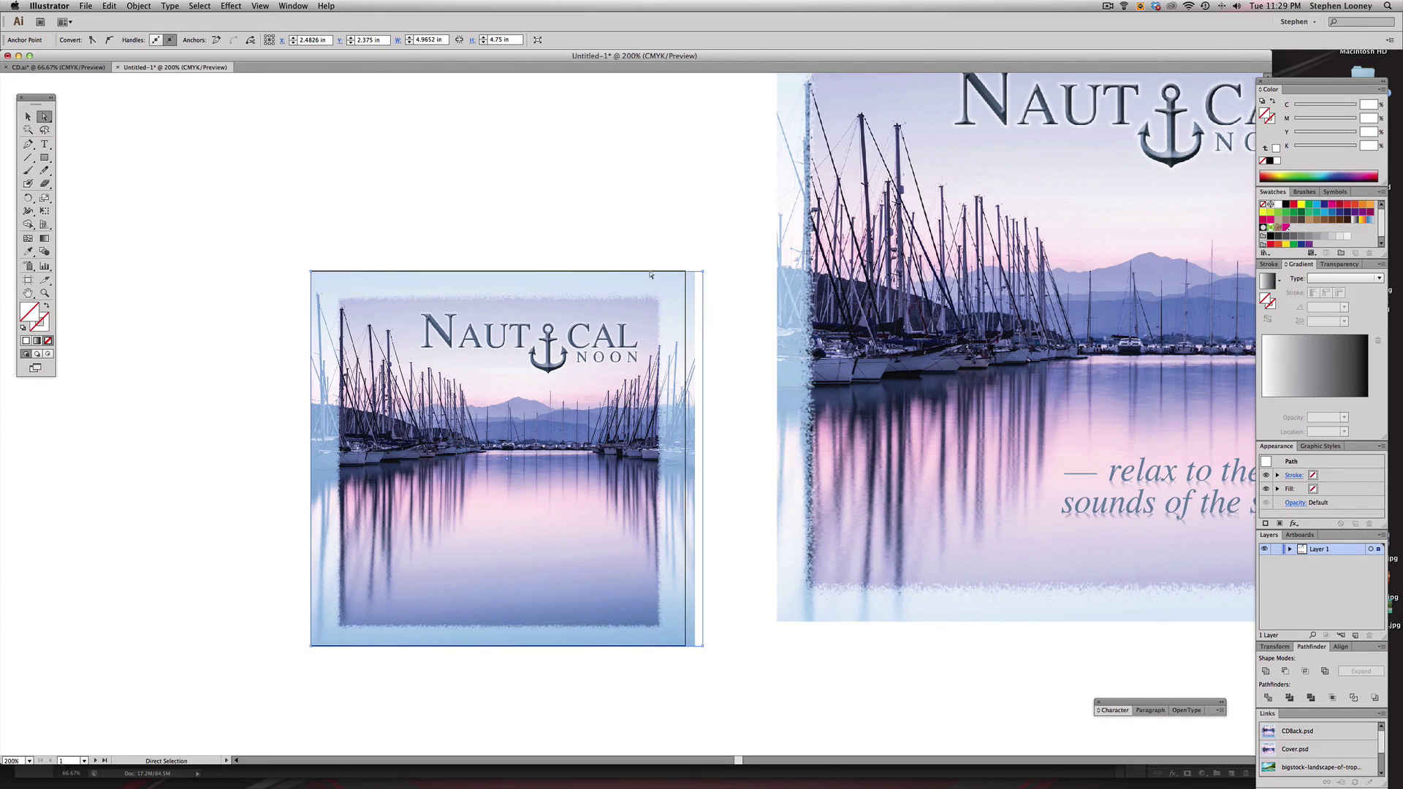
pyautogui.moveTo(650, 275); pyautogui.dragTo(649, 262)
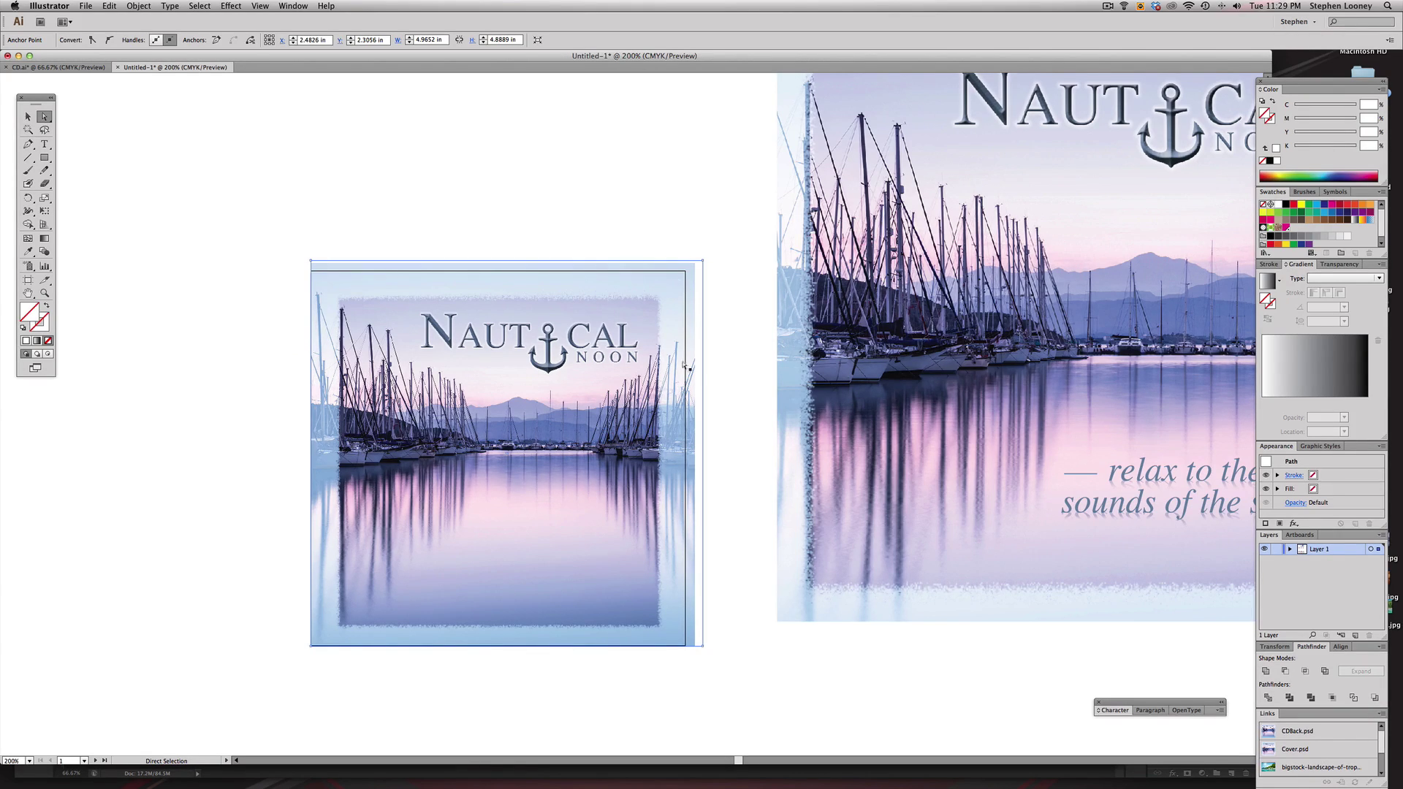
pyautogui.press('super+z')
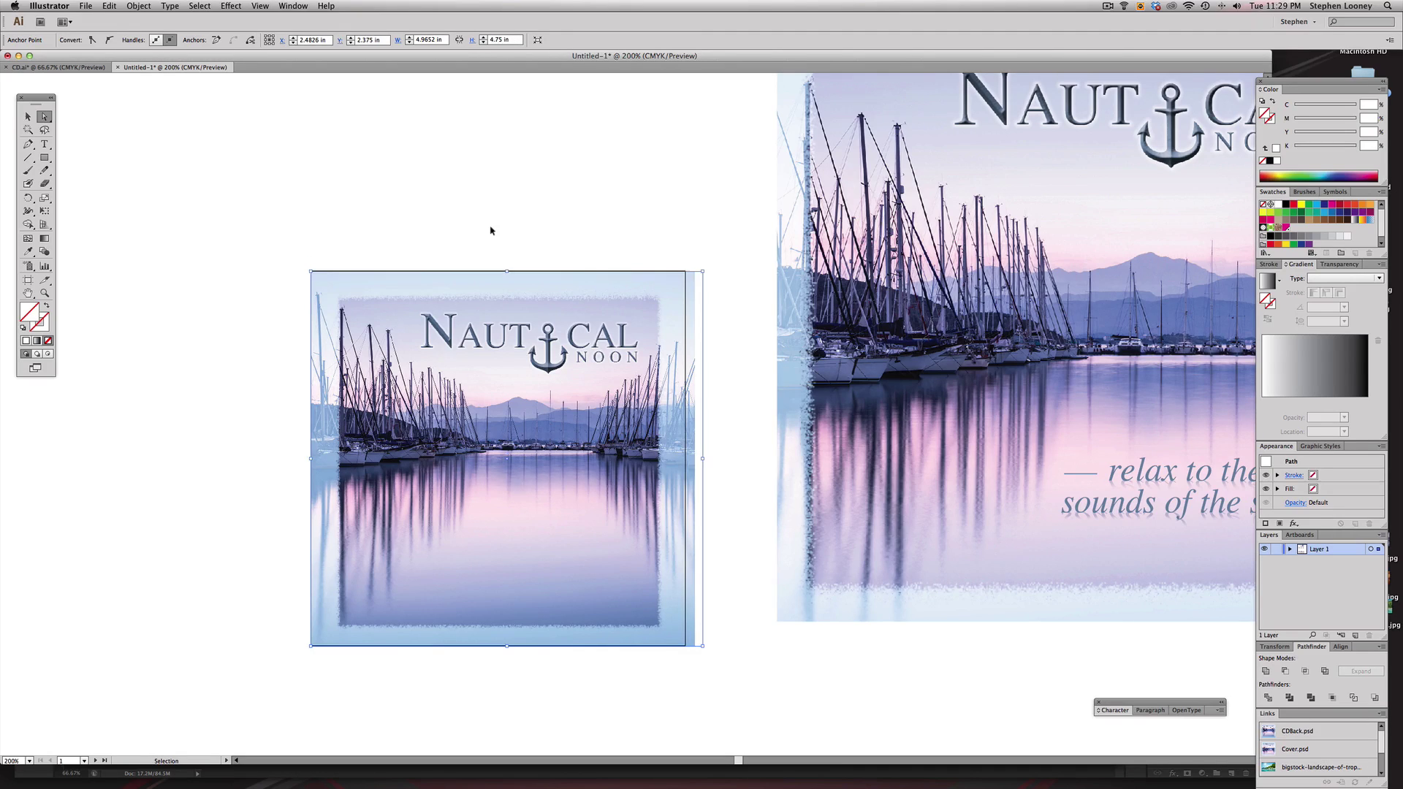
pyautogui.press('super+z')
pyautogui.click(28, 117)
# - Add the text "relax to the" over the water on the small clipped CDBack artwork
pyautogui.moveTo(625, 174); pyautogui.dragTo(563, 173)
pyautogui.moveTo(641, 290); pyautogui.dragTo(609, 347)
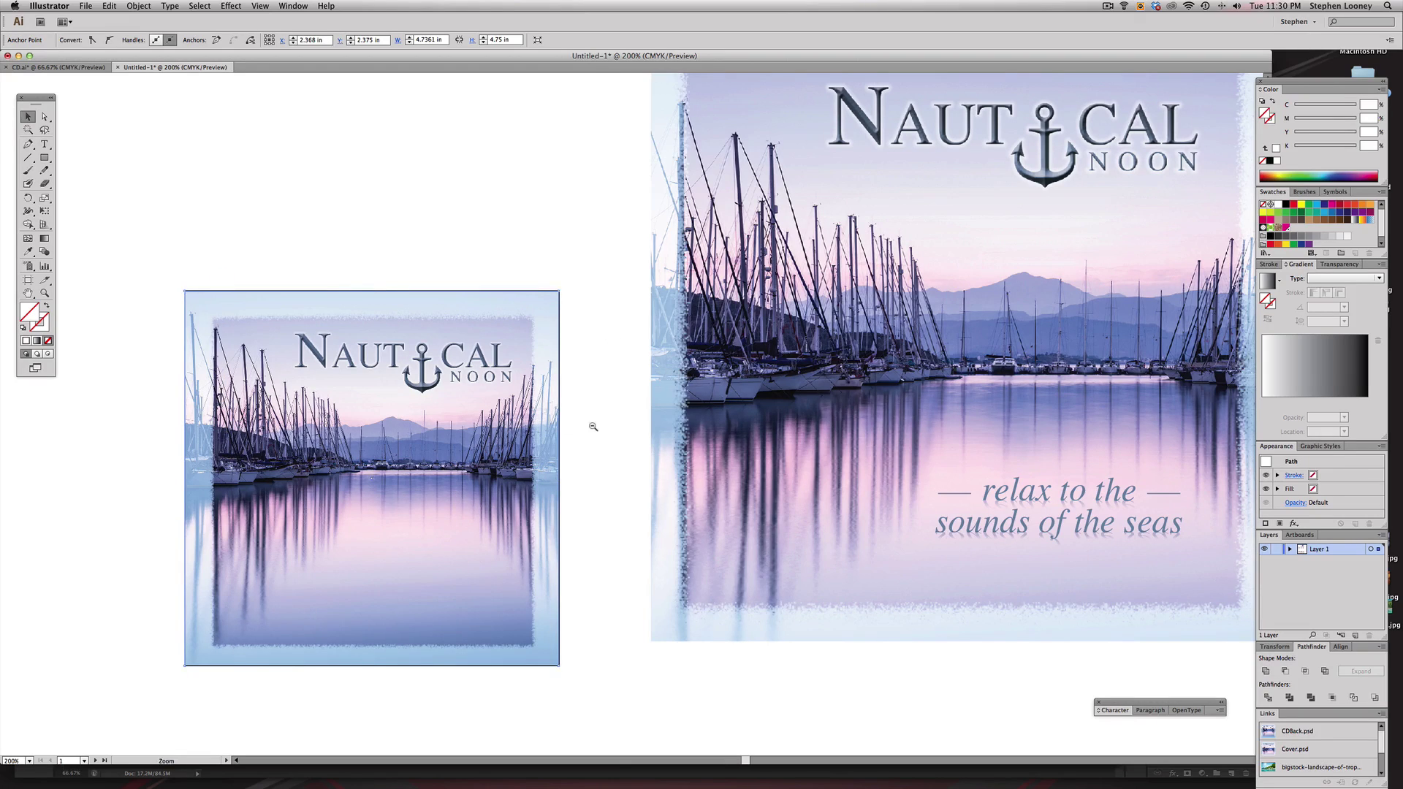
pyautogui.click(44, 144)
pyautogui.click(415, 551)
pyautogui.write('relax')
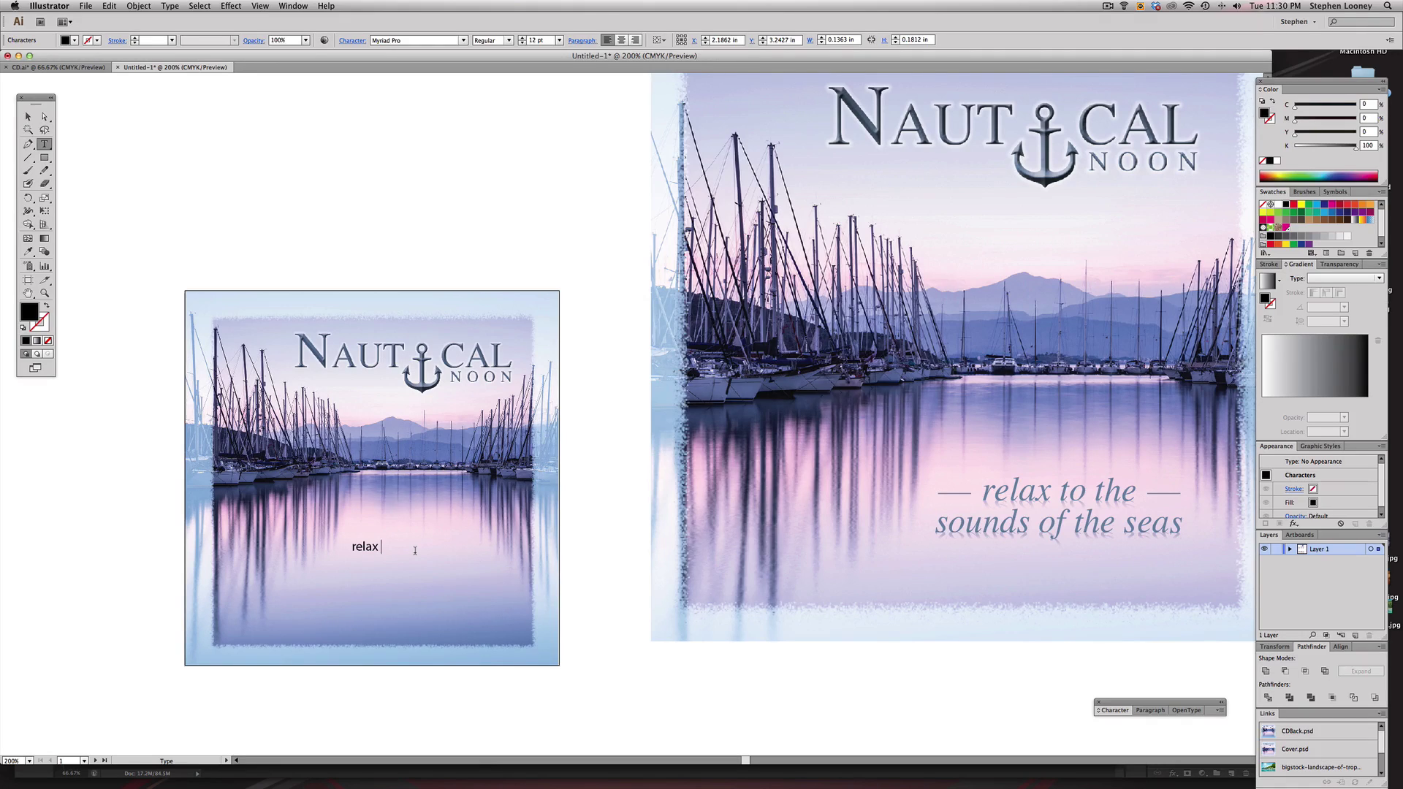
pyautogui.write(' to the')
pyautogui.press('Escape')
pyautogui.moveTo(407, 550); pyautogui.dragTo(414, 549)
# - Copy the large cover tagline's type style onto "relax to the" with the Eyedropper and scale the text to 25.85 pt
pyautogui.click(28, 251)
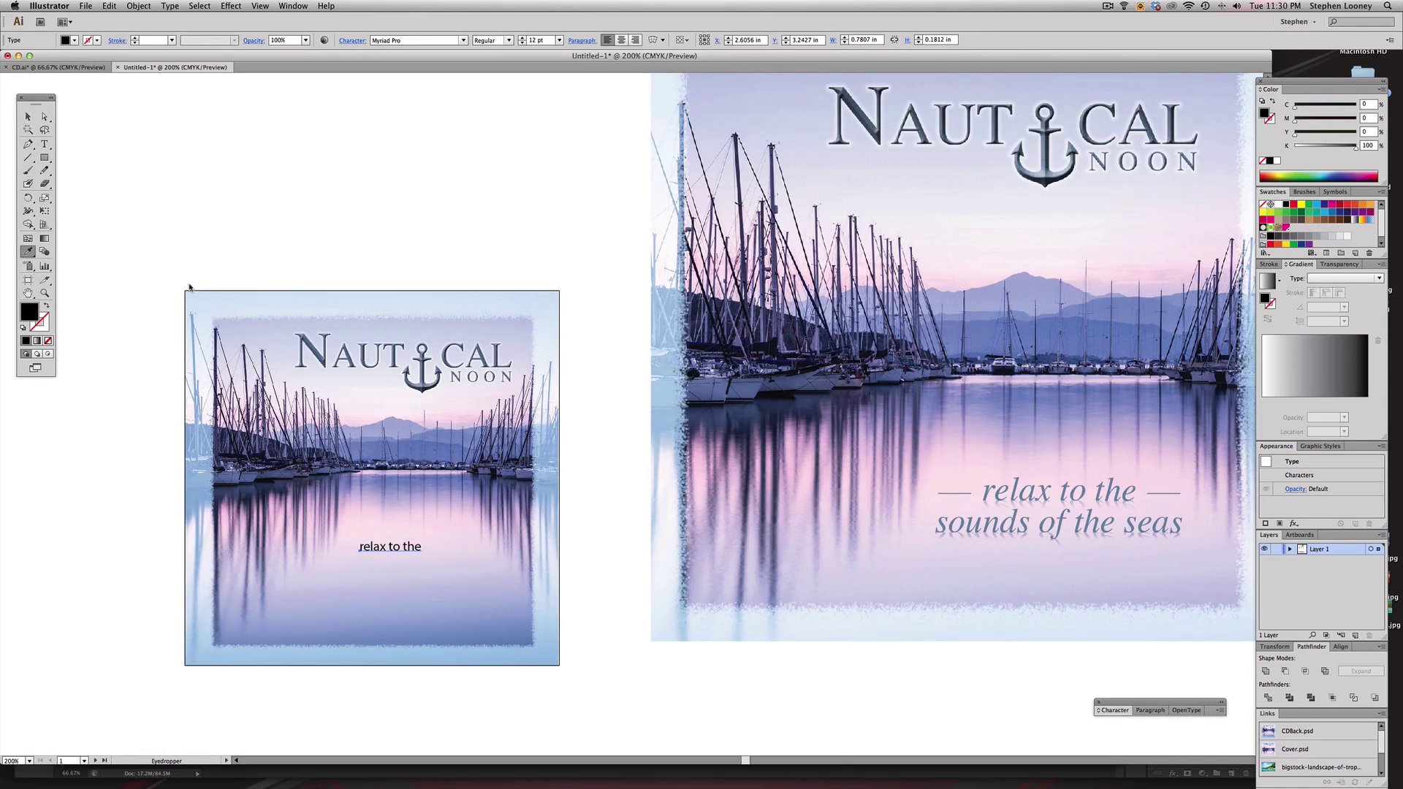
pyautogui.click(1014, 494)
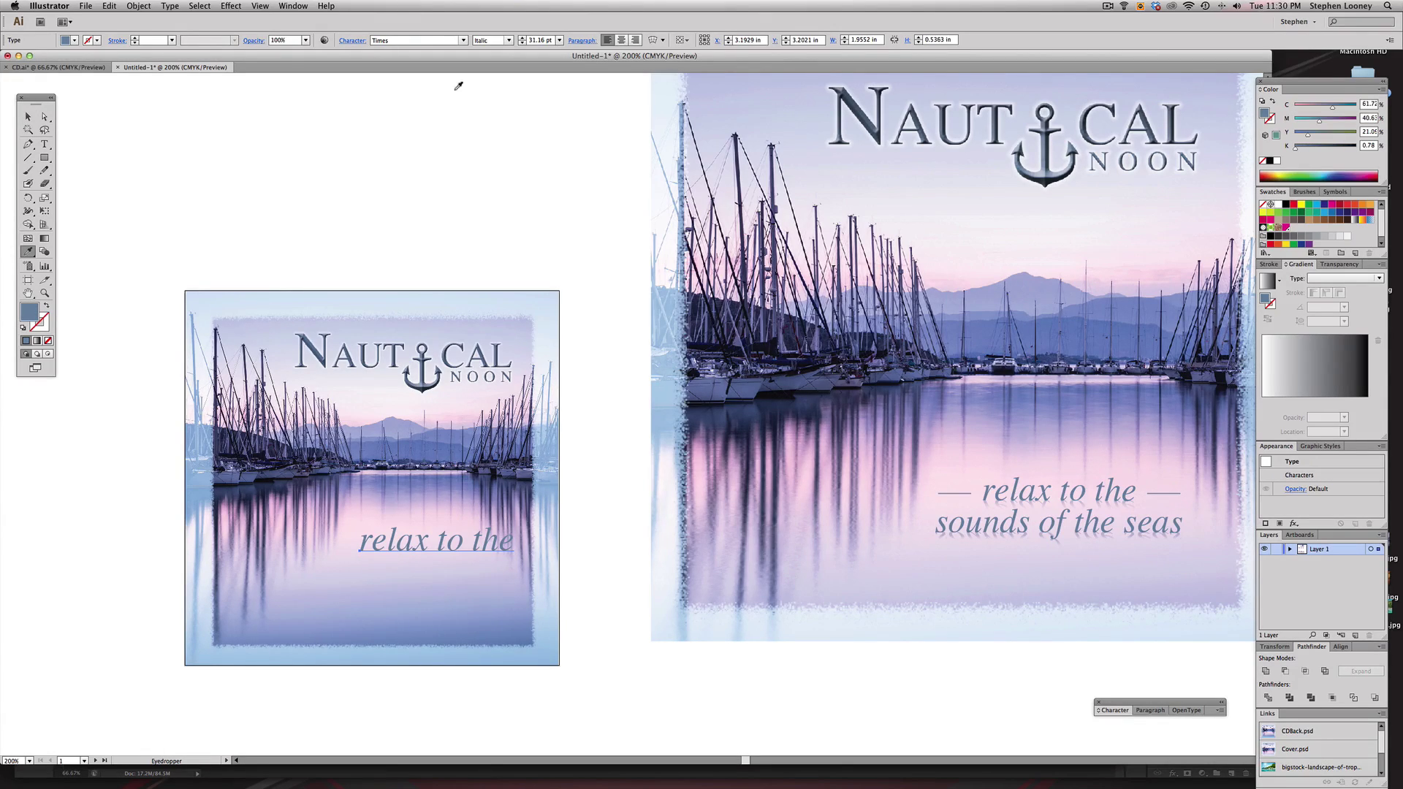
pyautogui.press('v')
pyautogui.moveTo(453, 554); pyautogui.dragTo(429, 574)
# - Add a second line reading "sounds of the seas" in the same style directly below "relax to the"
pyautogui.tripleClick(424, 574)
pyautogui.write('sou')
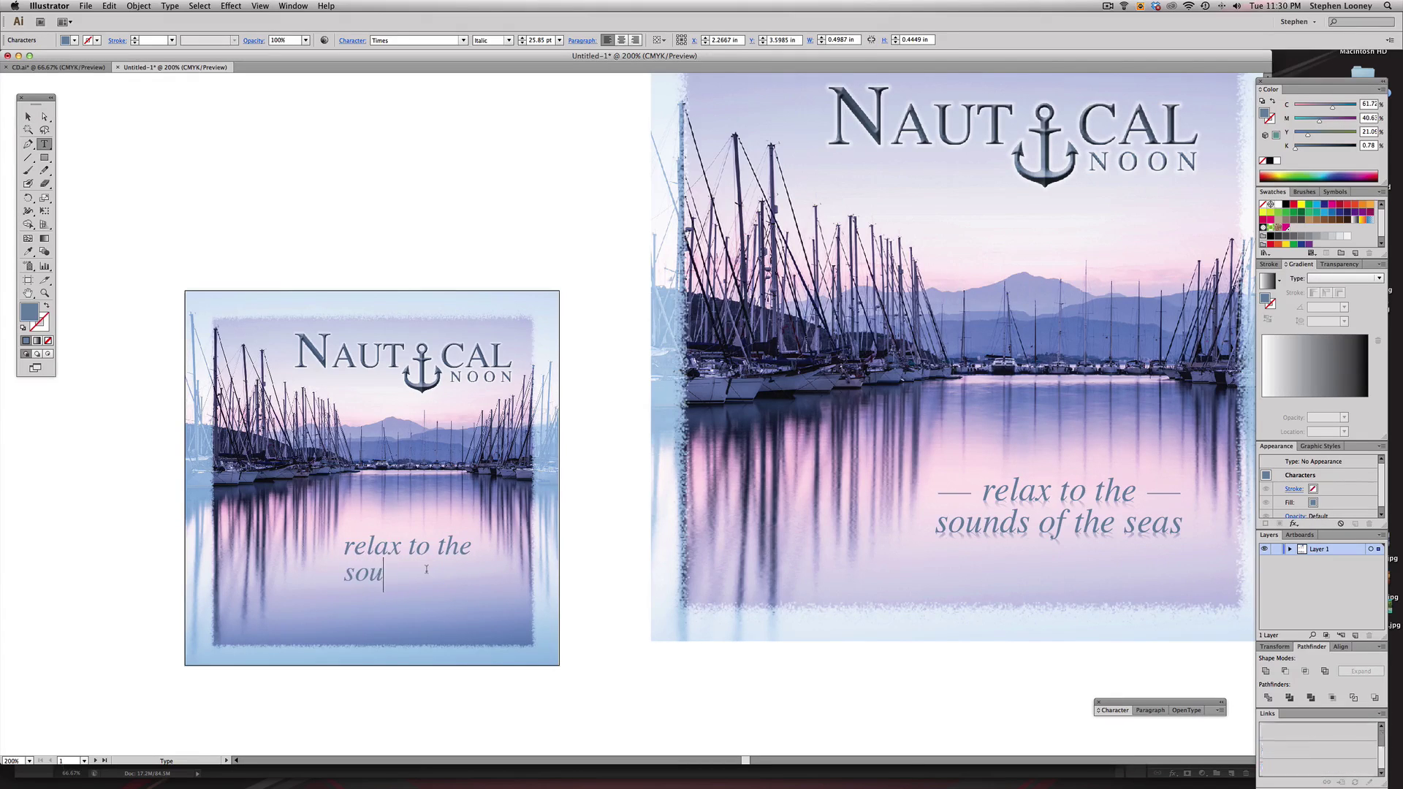
pyautogui.write('nds of the seas')
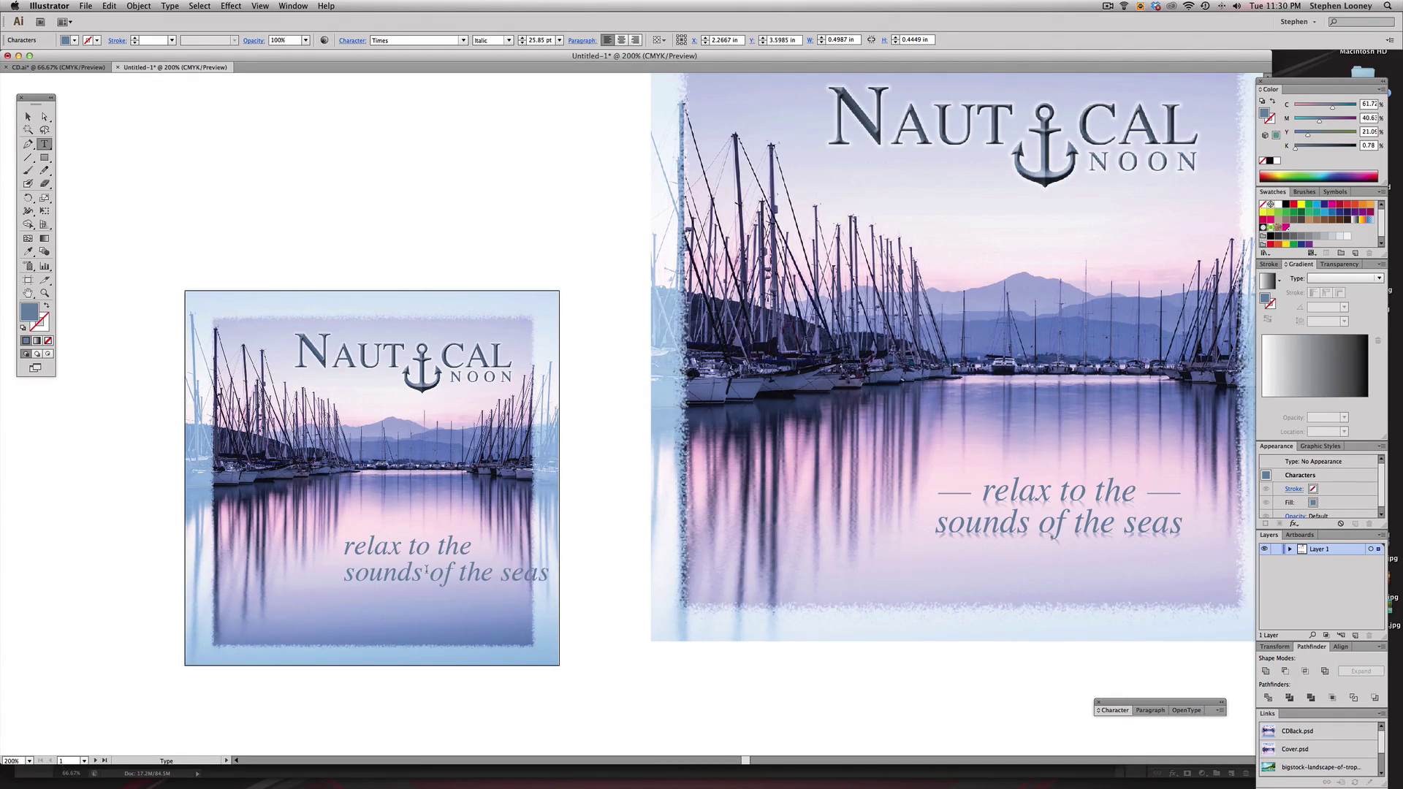
pyautogui.press('Escape')
# - Center the two tagline lines on each other horizontally and scale them down slightly
pyautogui.moveTo(426, 573); pyautogui.dragTo(399, 570)
pyautogui.keyDown('shift'); pyautogui.click(403, 553); pyautogui.keyUp('shift')
pyautogui.click(694, 40)
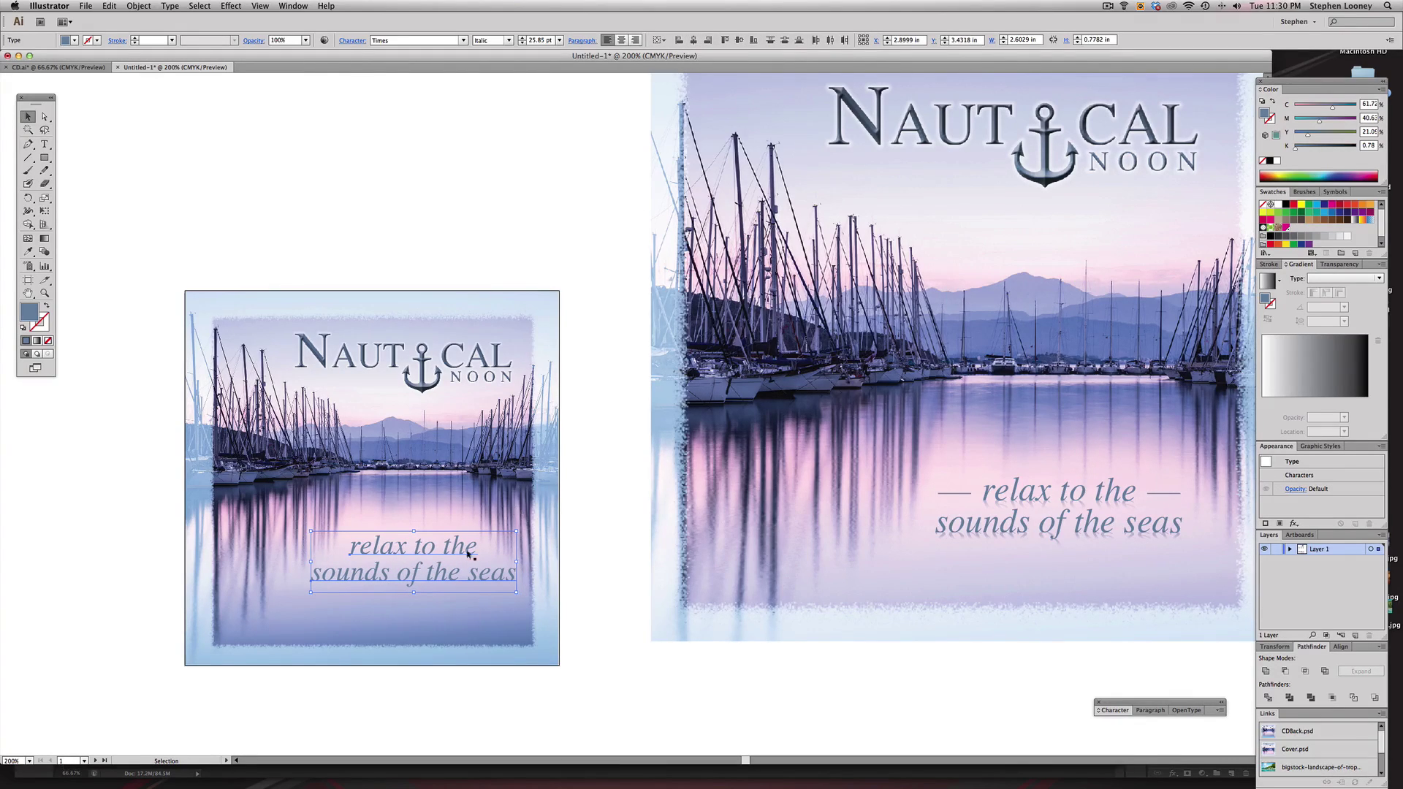
pyautogui.moveTo(449, 551); pyautogui.dragTo(510, 533)
pyautogui.click(607, 523)
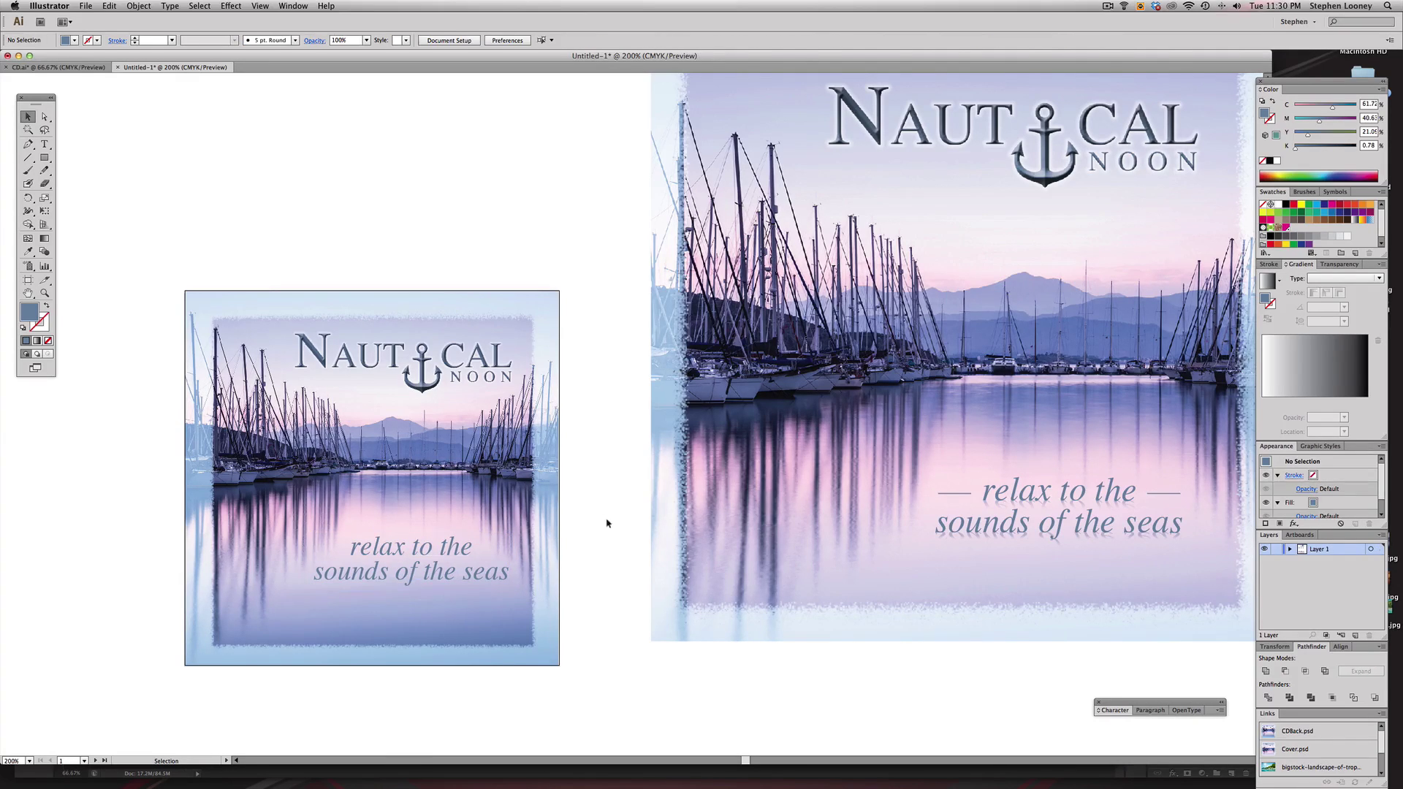
# - Draw a horizontal dash about 0.36 in long before "relax to the" and give it a 1 pt stroke in the text's color
pyautogui.click(28, 158)
pyautogui.moveTo(344, 546); pyautogui.dragTo(347, 548)
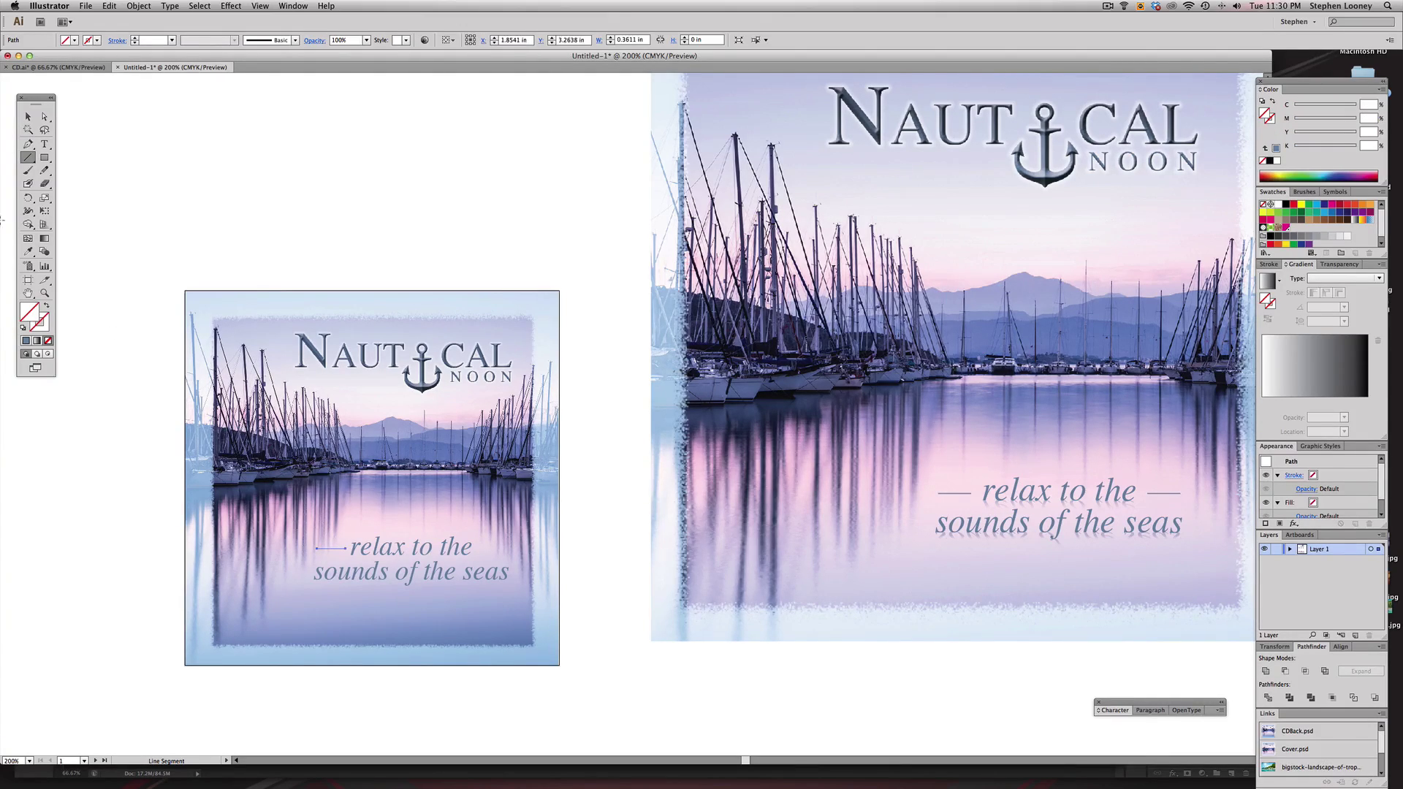
pyautogui.click(23, 328)
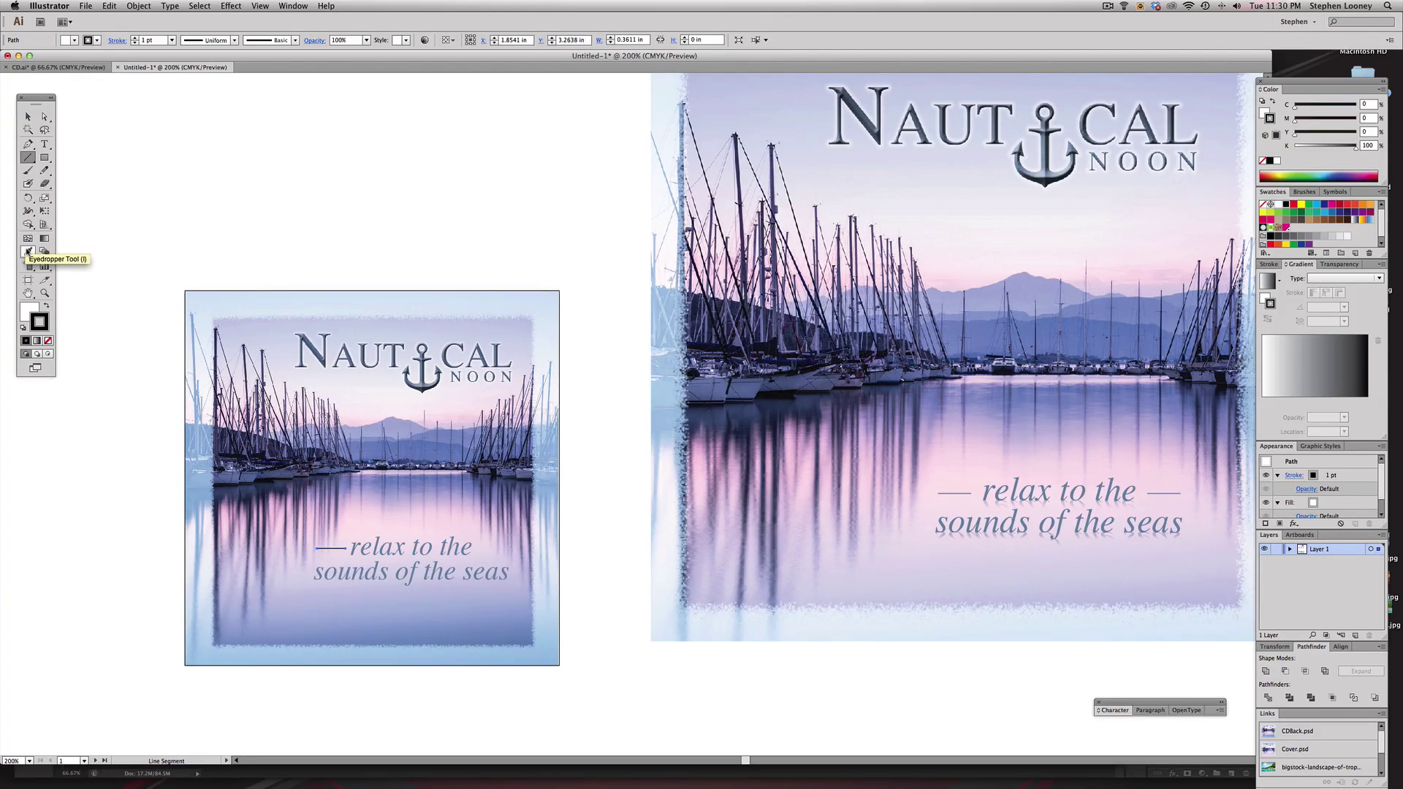
pyautogui.click(28, 252)
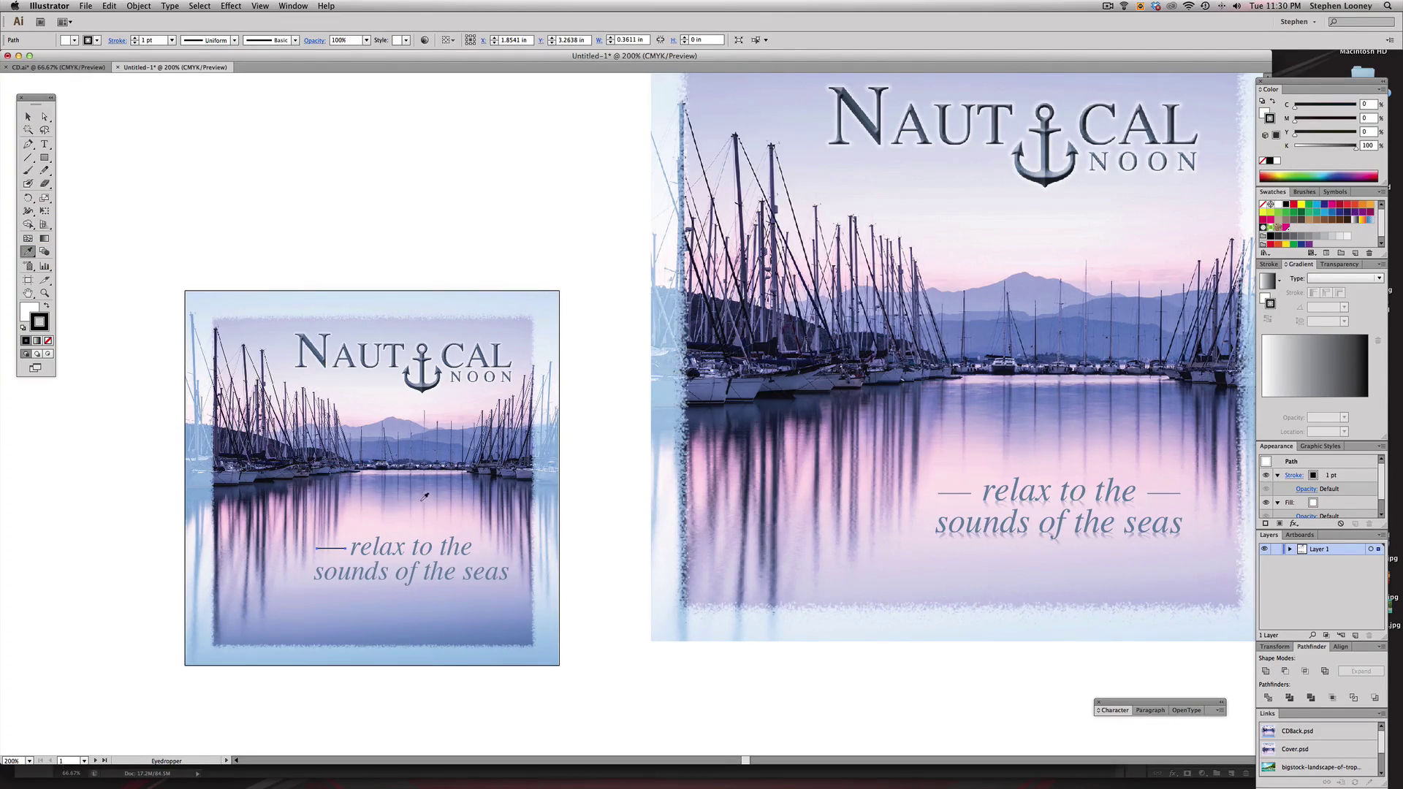
pyautogui.click(378, 551)
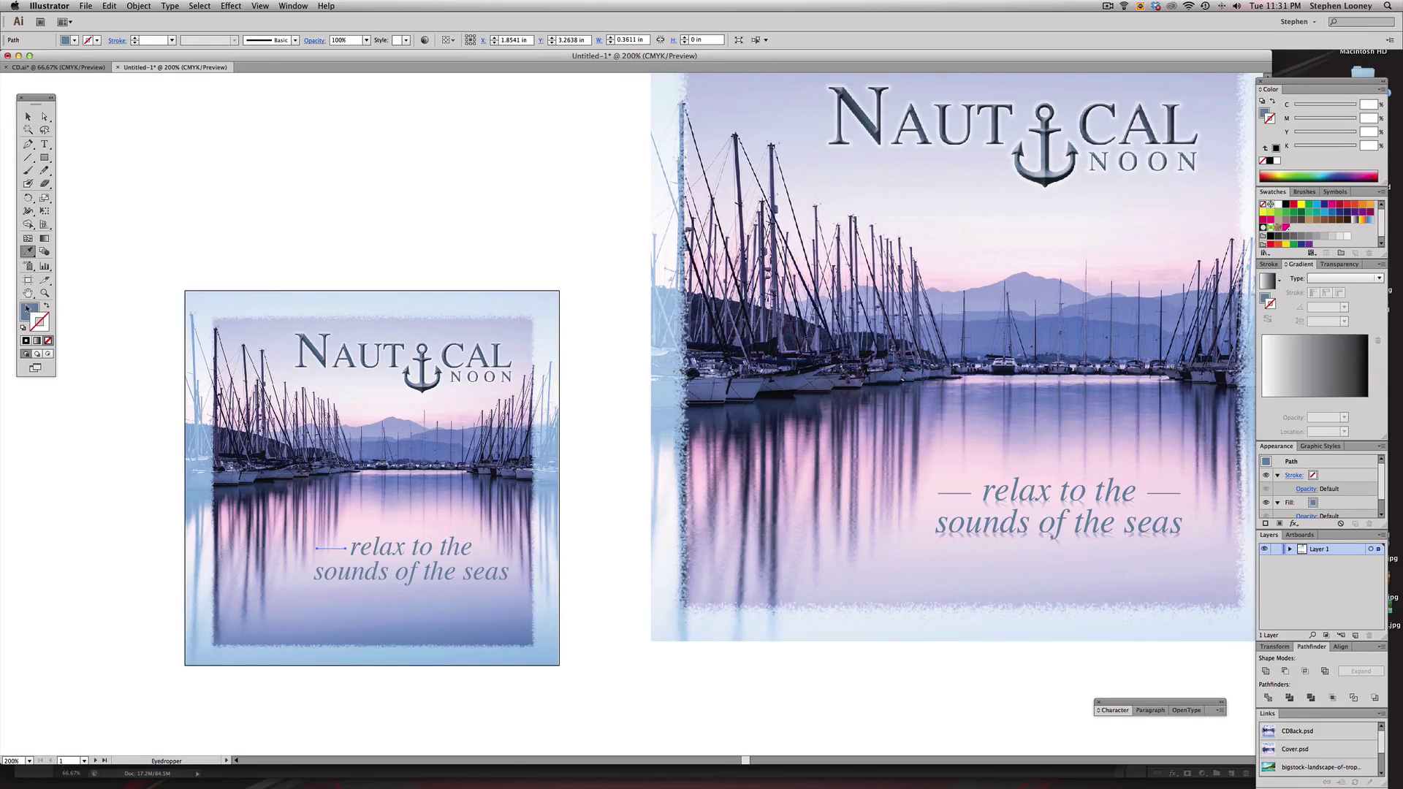
pyautogui.click(47, 306)
pyautogui.click(28, 117)
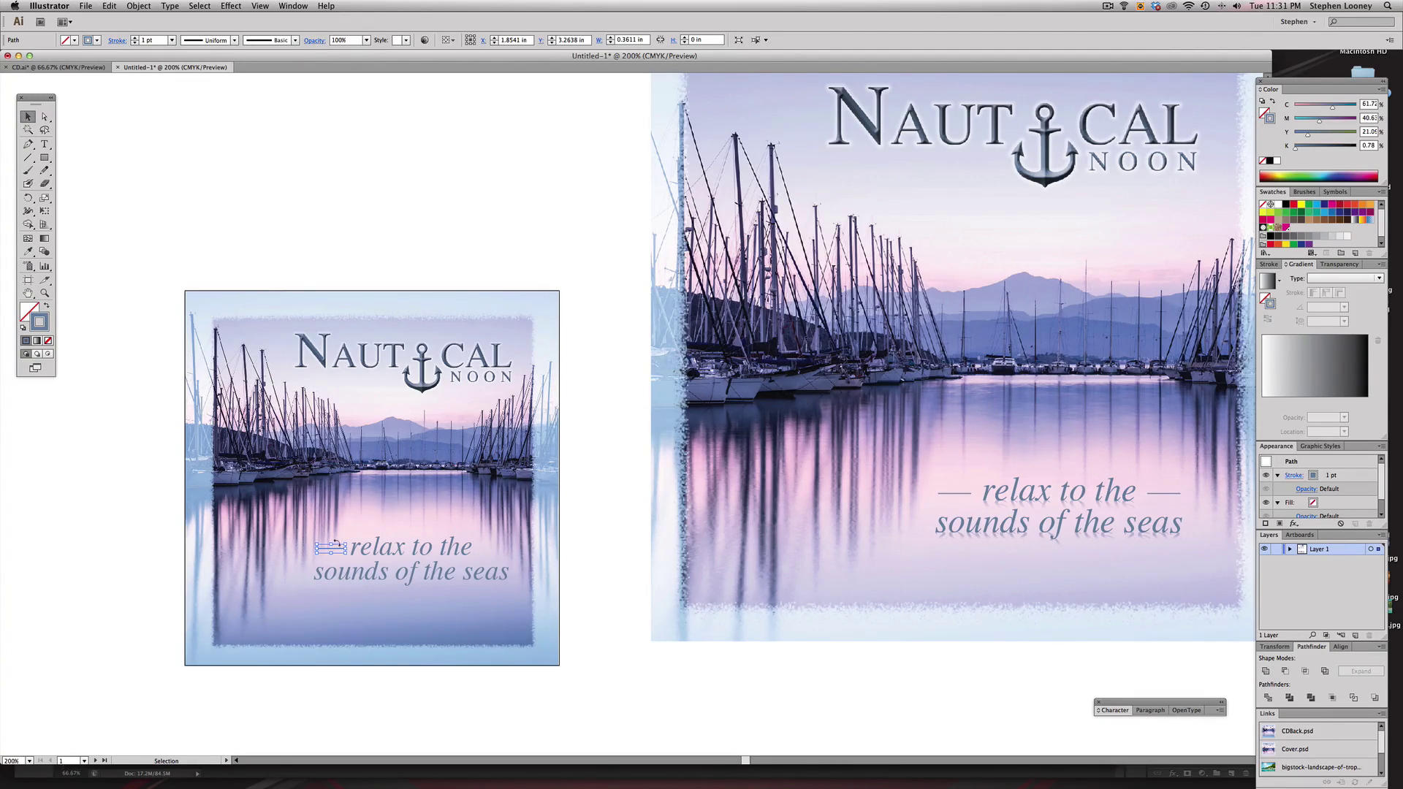
# - Copy the dash to the other end of "relax to the" and shift "sounds of the seas" slightly lower
pyautogui.moveTo(335, 551); pyautogui.dragTo(495, 555)
pyautogui.click(482, 163)
pyautogui.scroll(-2, 482, 163)
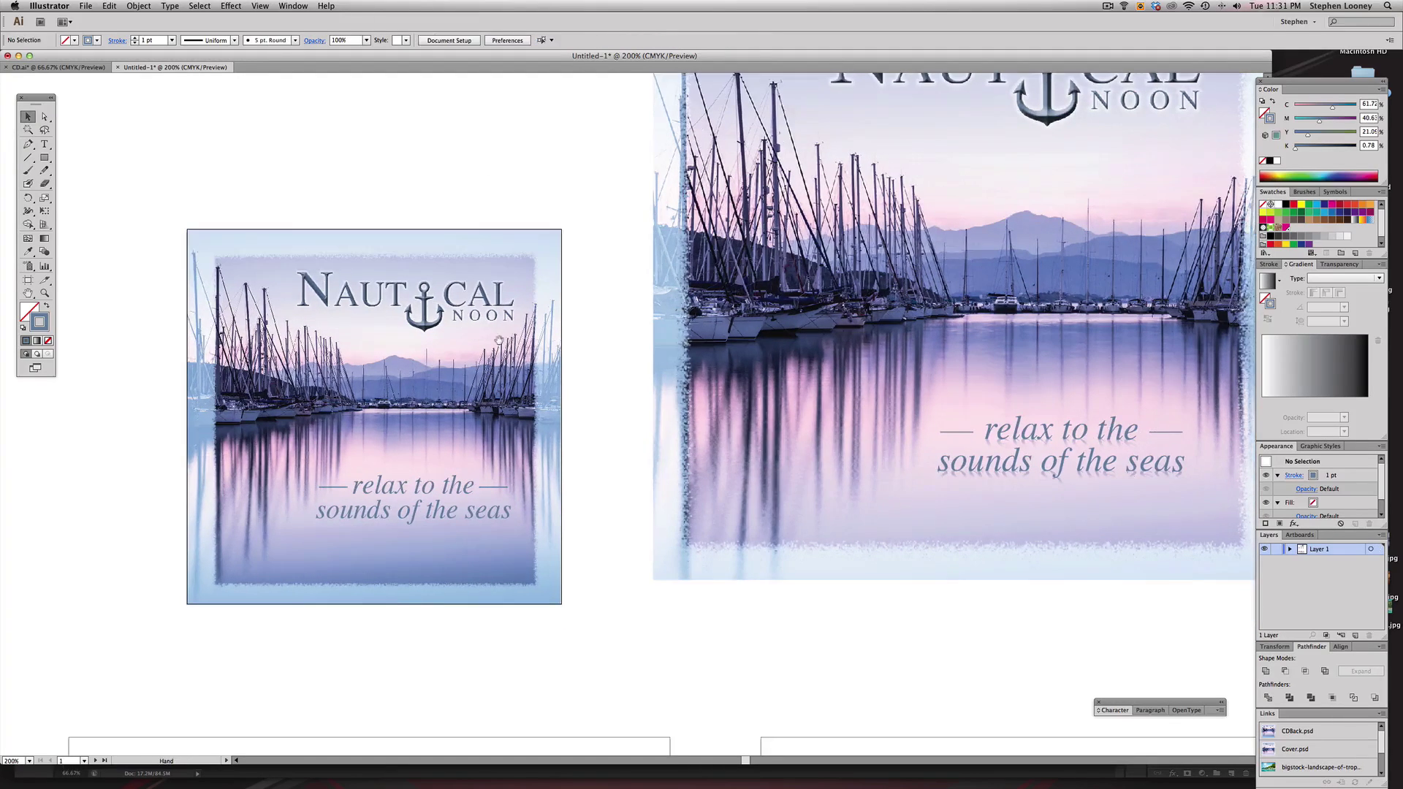
pyautogui.click(344, 509)
pyautogui.click(549, 461)
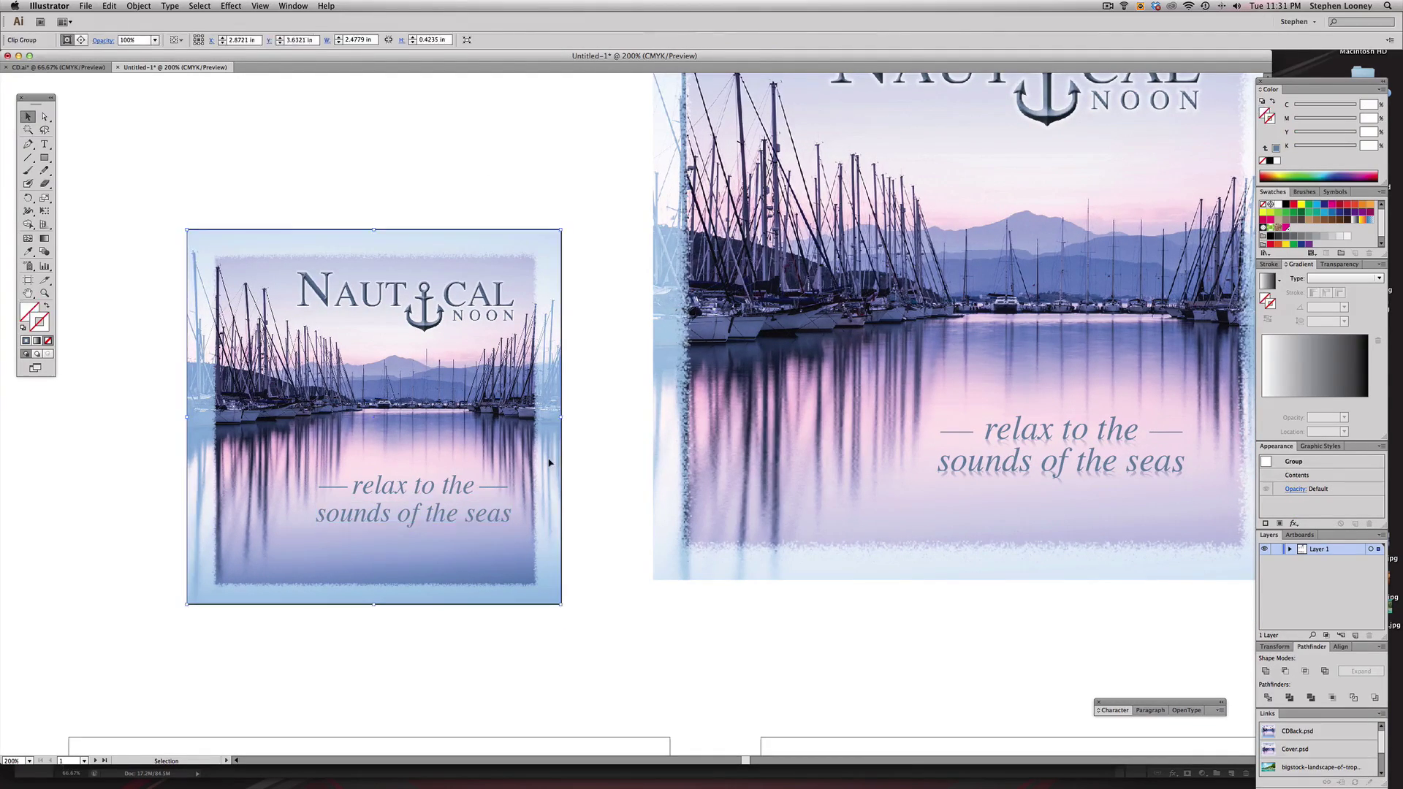
pyautogui.click(585, 439)
pyautogui.click(348, 491)
pyautogui.click(596, 482)
# - Lock the clipped CDBack artwork on Artboard 1
pyautogui.press('space')
pyautogui.moveTo(582, 478); pyautogui.dragTo(579, 491)
pyautogui.press('space')
pyautogui.moveTo(1049, 459); pyautogui.dragTo(1020, 462)
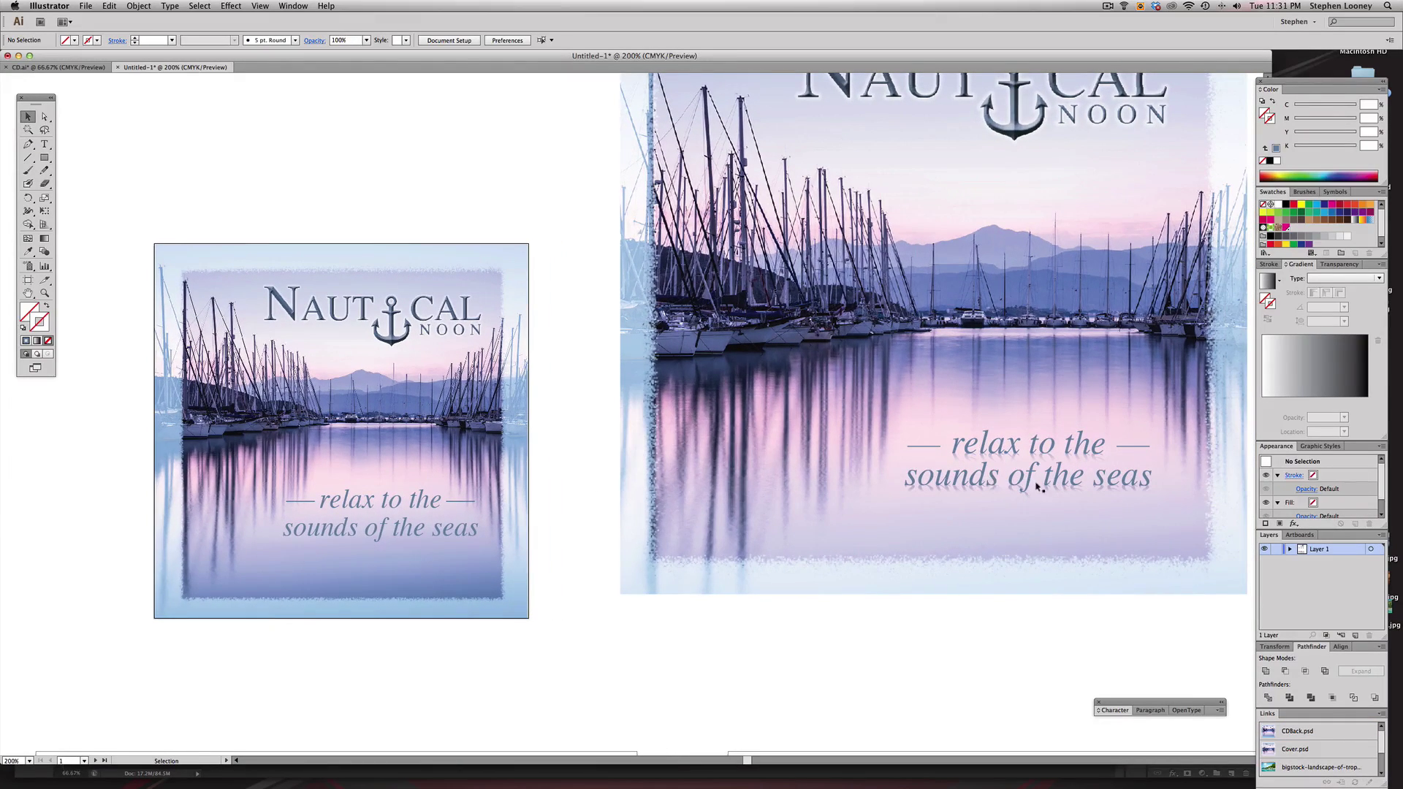
pyautogui.press('super+space')
pyautogui.moveTo(189, 198); pyautogui.dragTo(679, 678)
pyautogui.moveTo(851, 227); pyautogui.dragTo(680, 288)
pyautogui.click(139, 6)
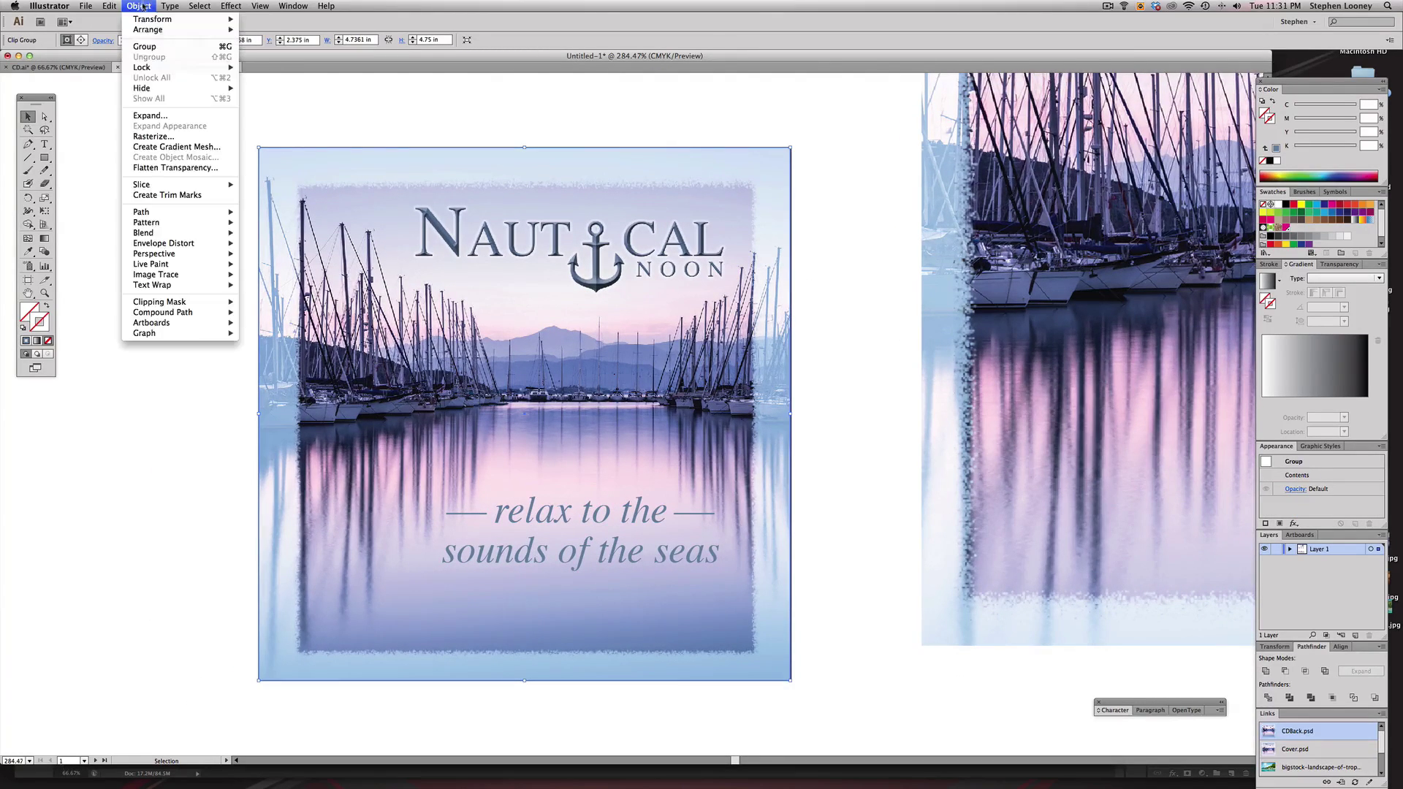
pyautogui.moveTo(212, 68)
pyautogui.click(299, 84)
pyautogui.click(820, 393)
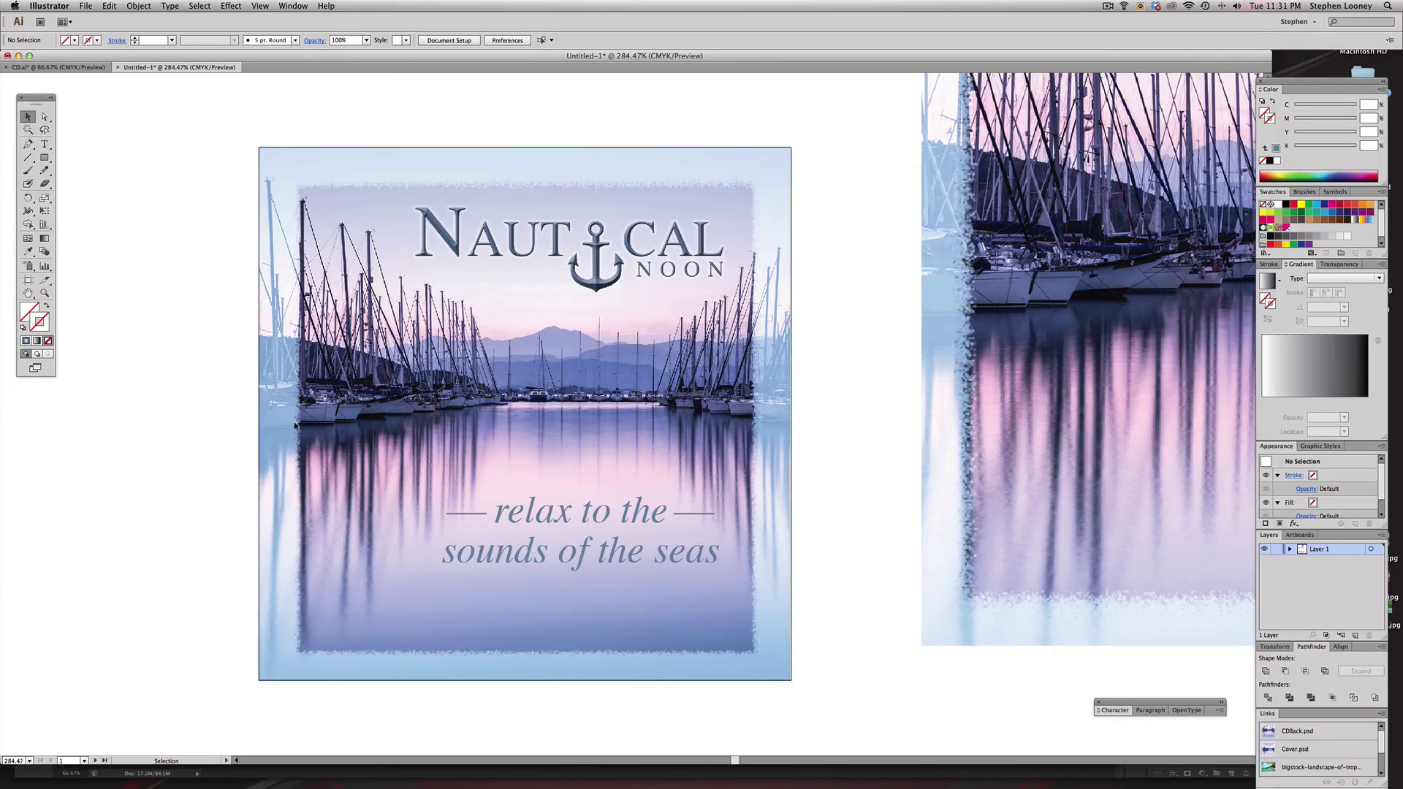
# - Scale the two tagline lines and both dashes down together so the text is 23.06 pt
pyautogui.moveTo(470, 505); pyautogui.dragTo(745, 591)
pyautogui.moveTo(721, 491); pyautogui.dragTo(712, 495)
pyautogui.press('super+shift+a')
# - Duplicate both tagline lines directly below the originals and convert the copies to outlines
pyautogui.click(564, 528)
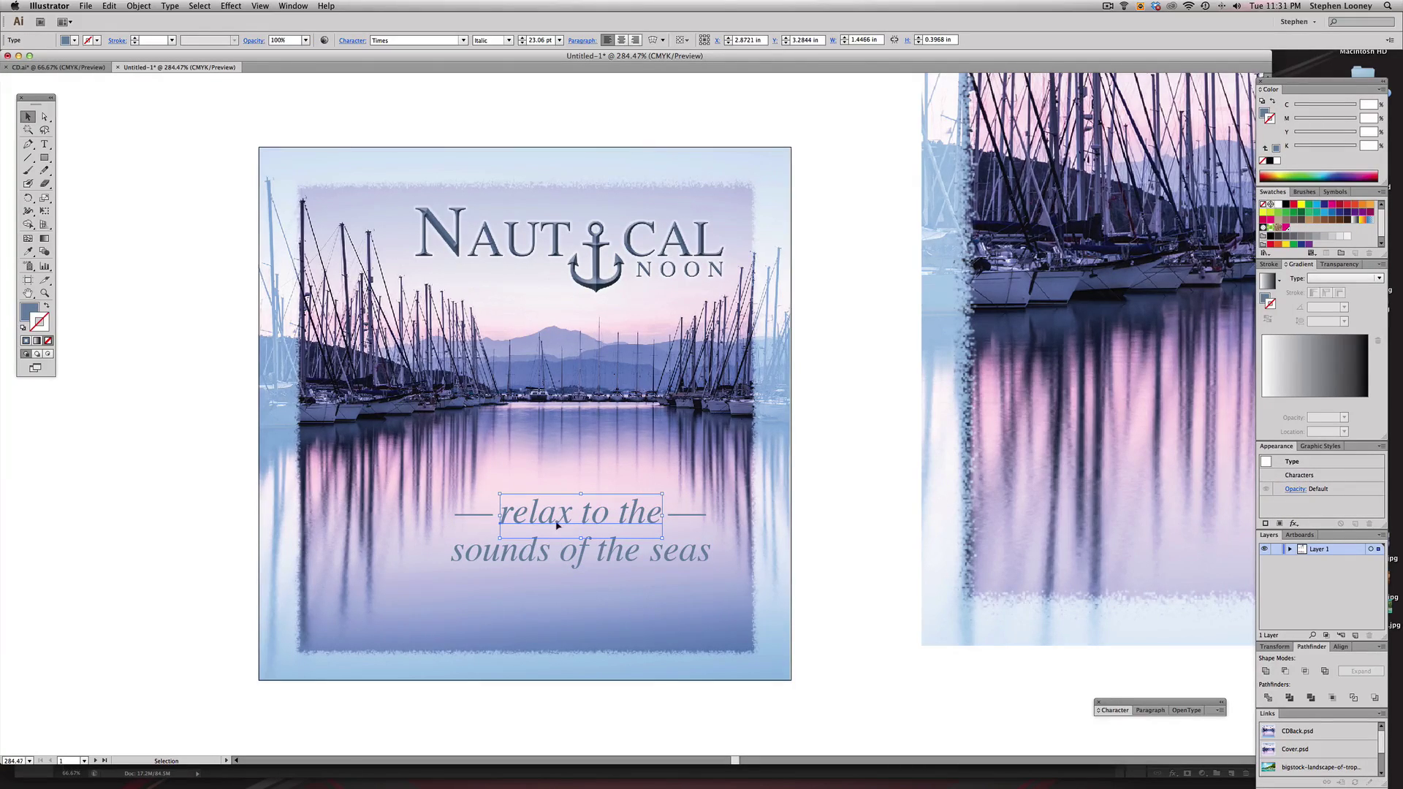
pyautogui.keyDown('shift'); pyautogui.click(539, 556); pyautogui.keyUp('shift')
pyautogui.moveTo(556, 518); pyautogui.dragTo(553, 598)
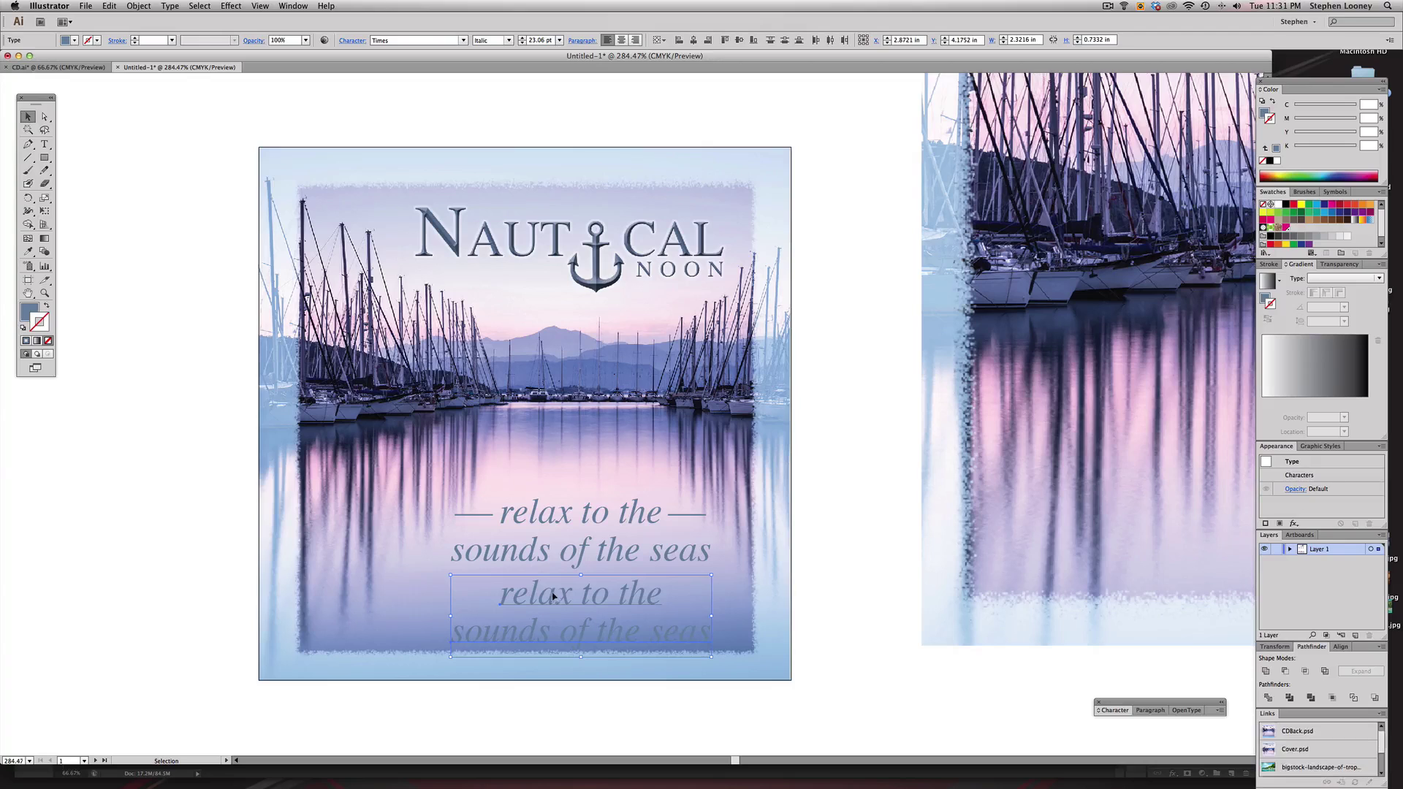
pyautogui.press('super+shift+o')
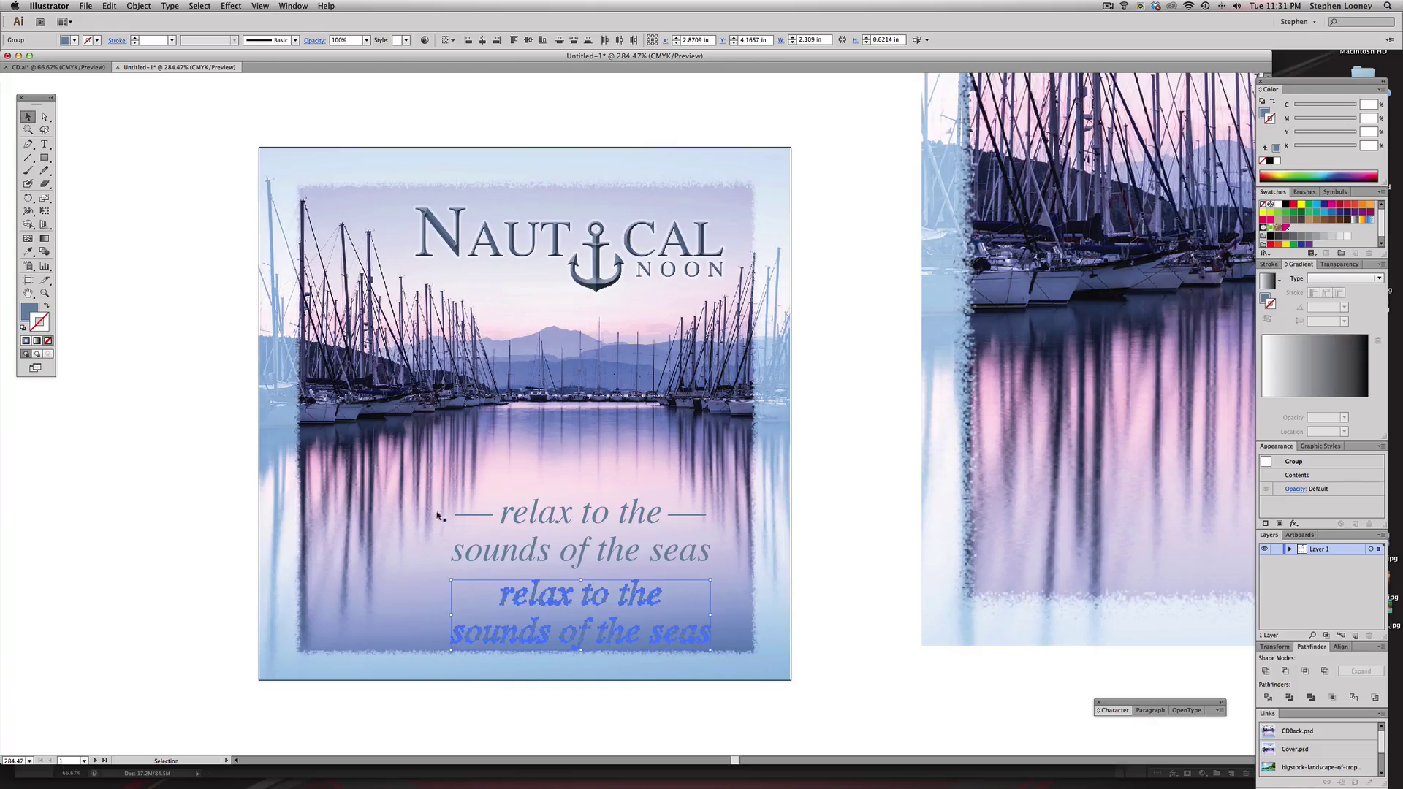
# - Reflect the outlined tagline copy upside down so it mirrors the original text above
pyautogui.moveTo(28, 197); pyautogui.dragTo(71, 212)
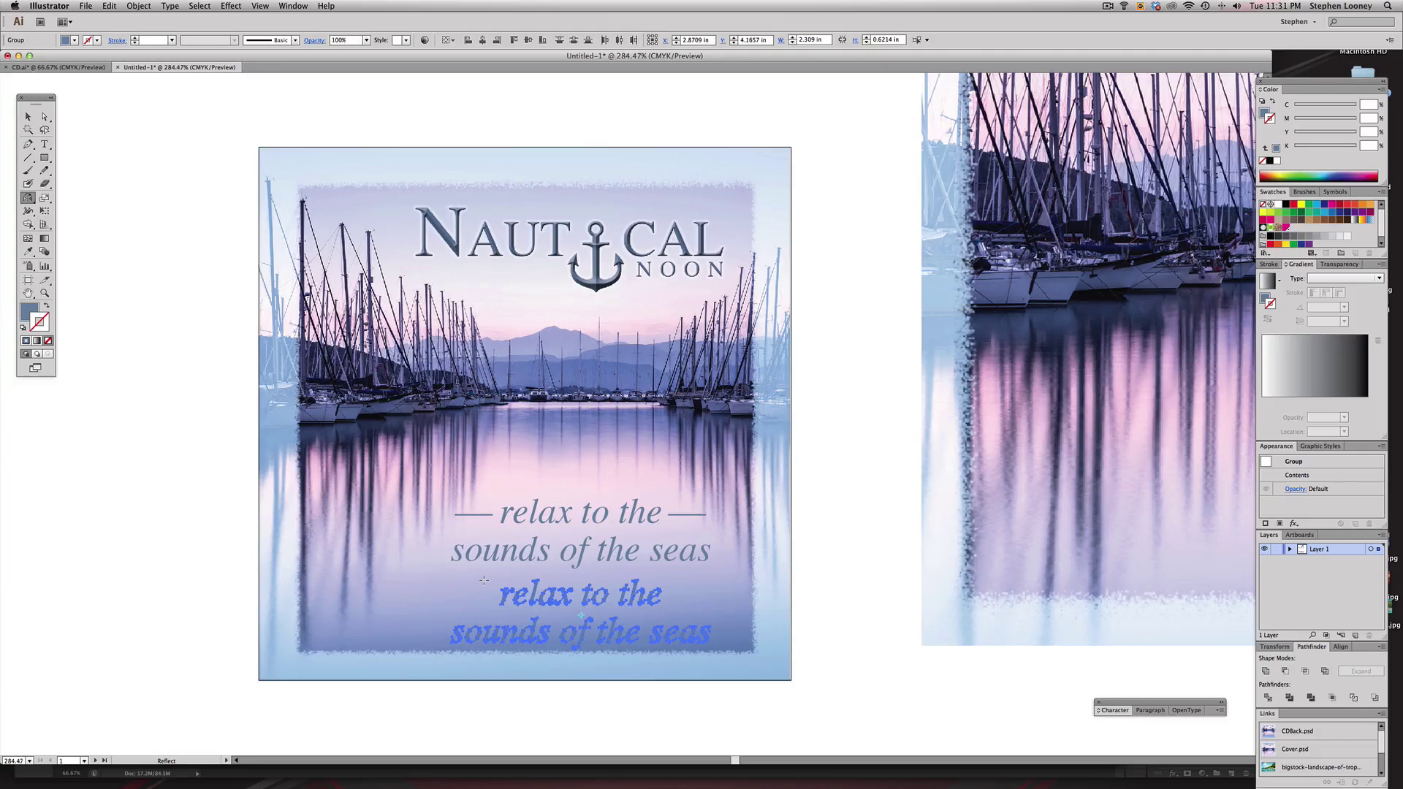
pyautogui.moveTo(483, 580); pyautogui.dragTo(483, 748)
pyautogui.press('v')
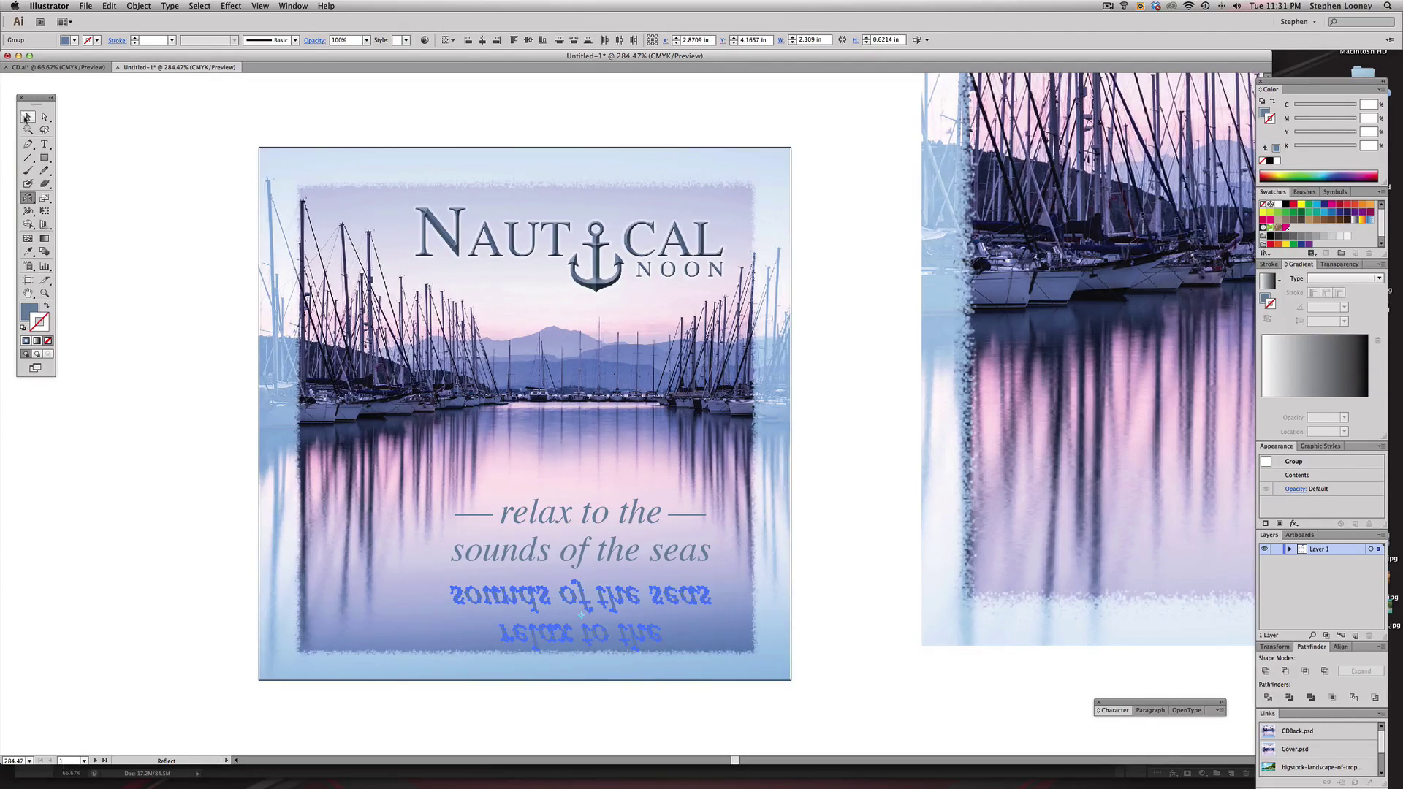
pyautogui.click(227, 408)
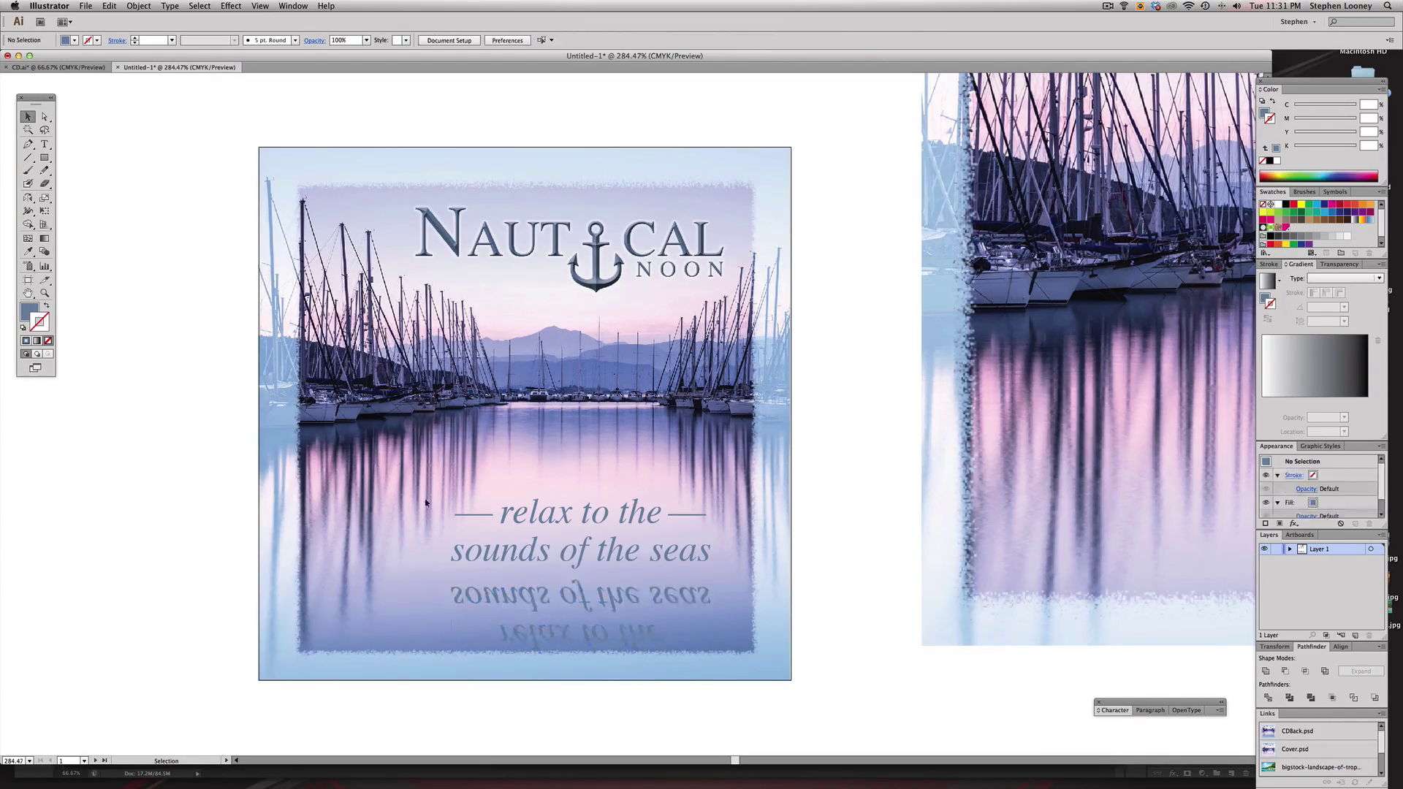
# - Apply a white linear gradient to the mirrored tagline's stroke and set its starting stop to 0% opacity
pyautogui.click(604, 641)
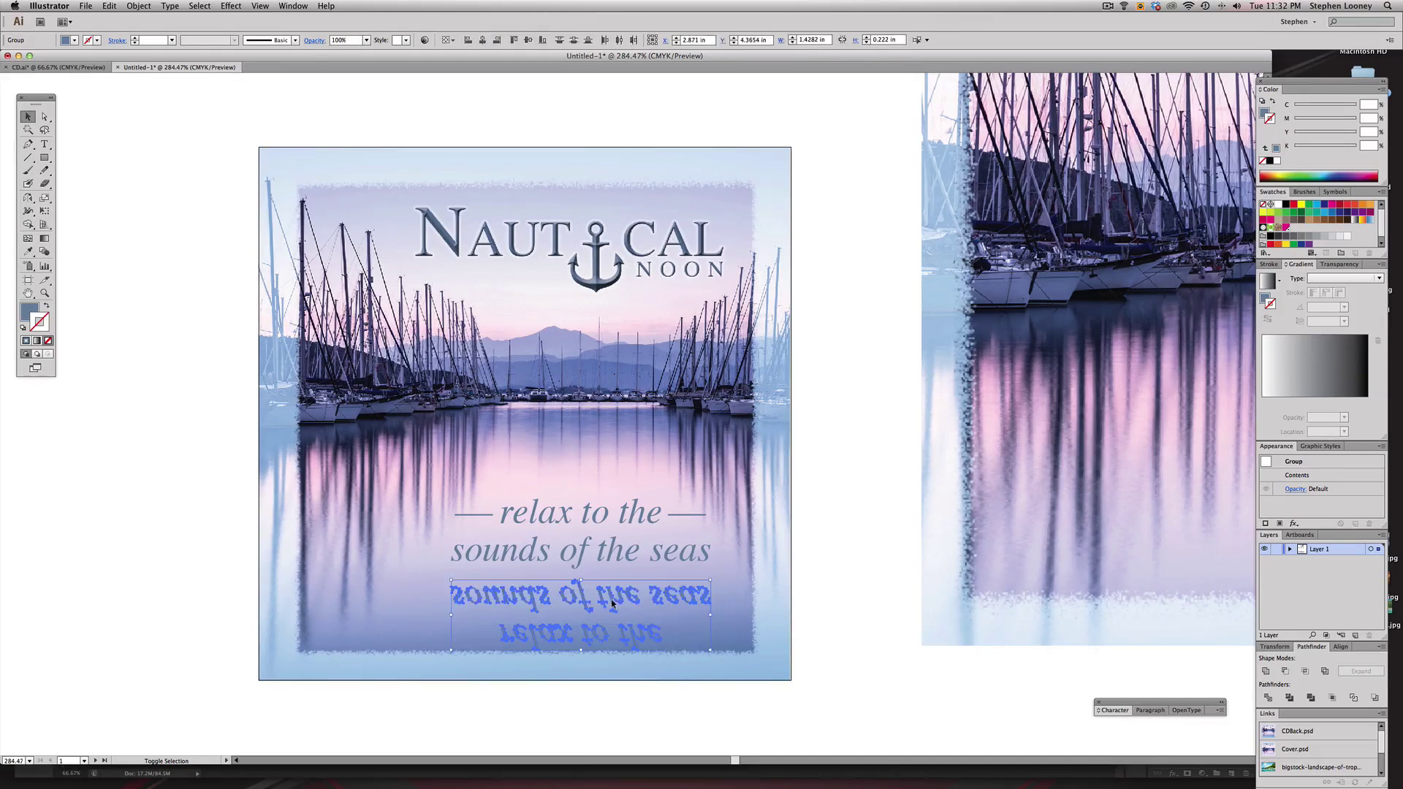
pyautogui.click(1303, 371)
pyautogui.moveTo(1279, 206); pyautogui.dragTo(1367, 405)
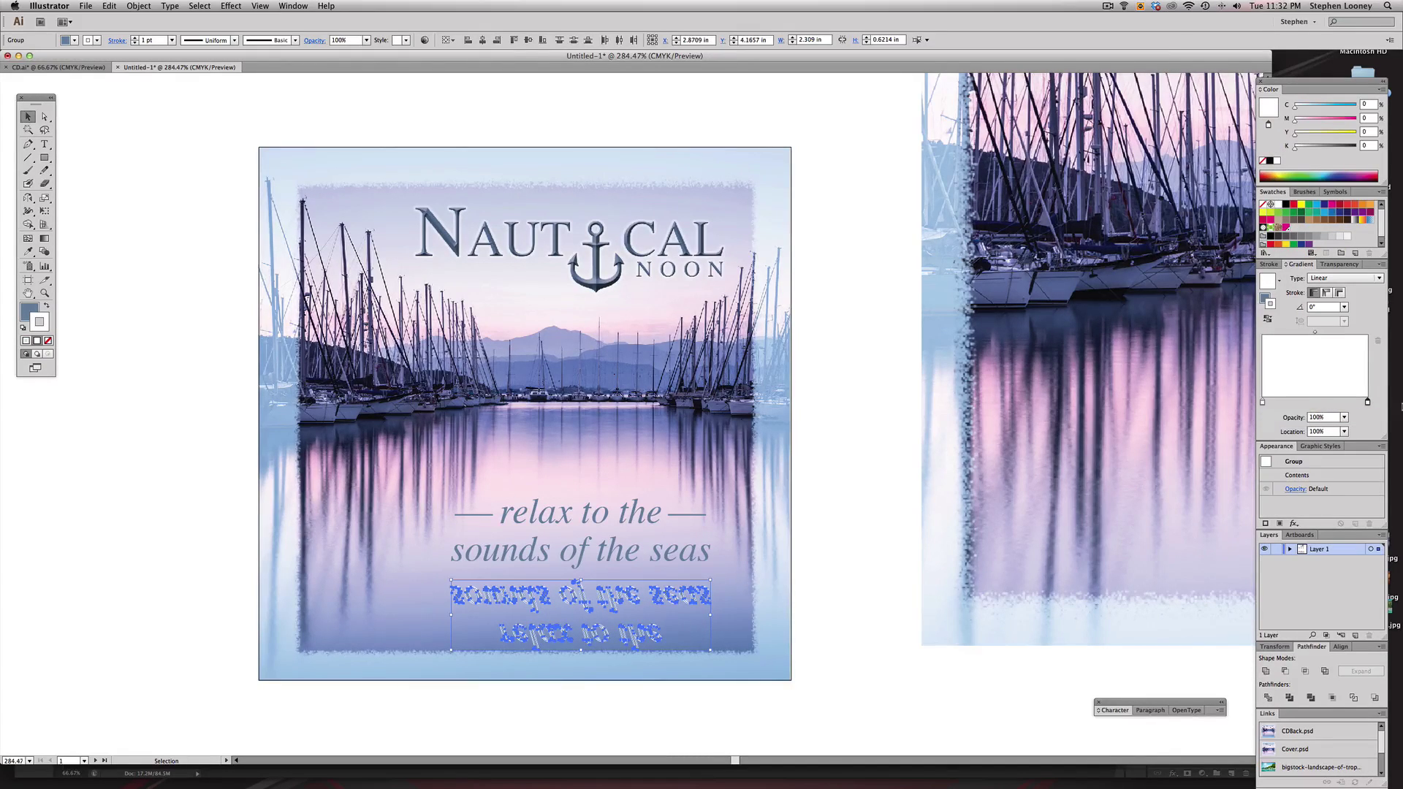
pyautogui.click(1262, 403)
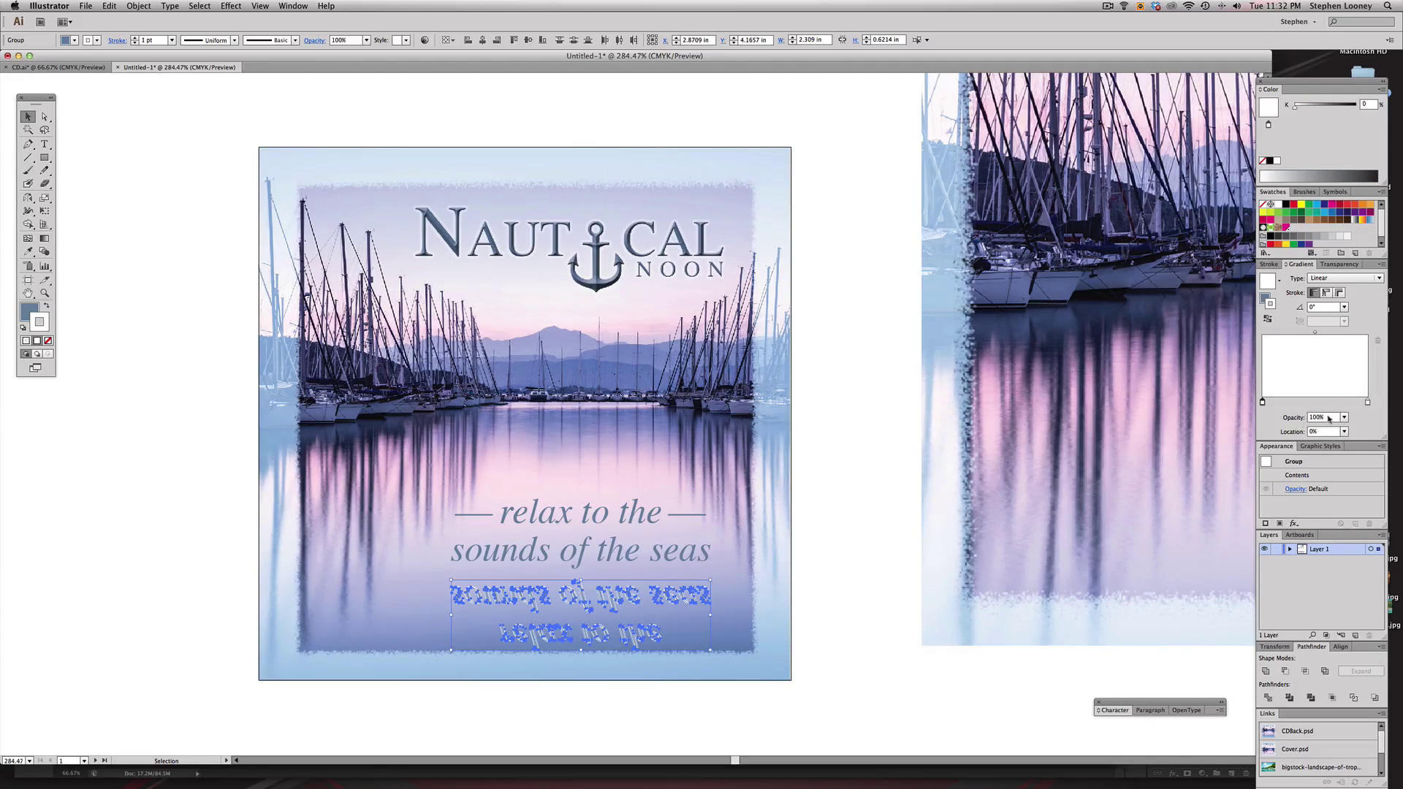
pyautogui.click(1344, 419)
pyautogui.click(1351, 429)
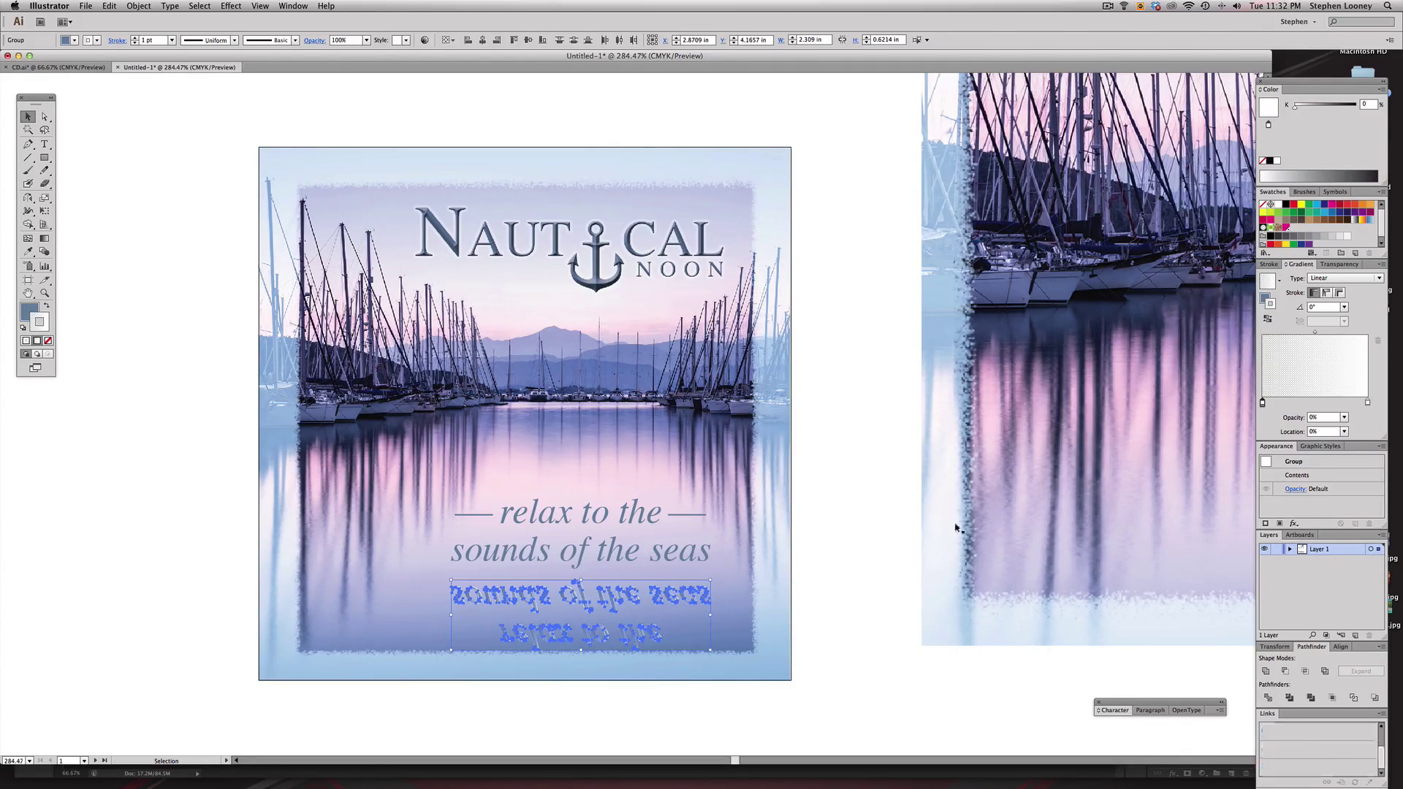
pyautogui.click(880, 543)
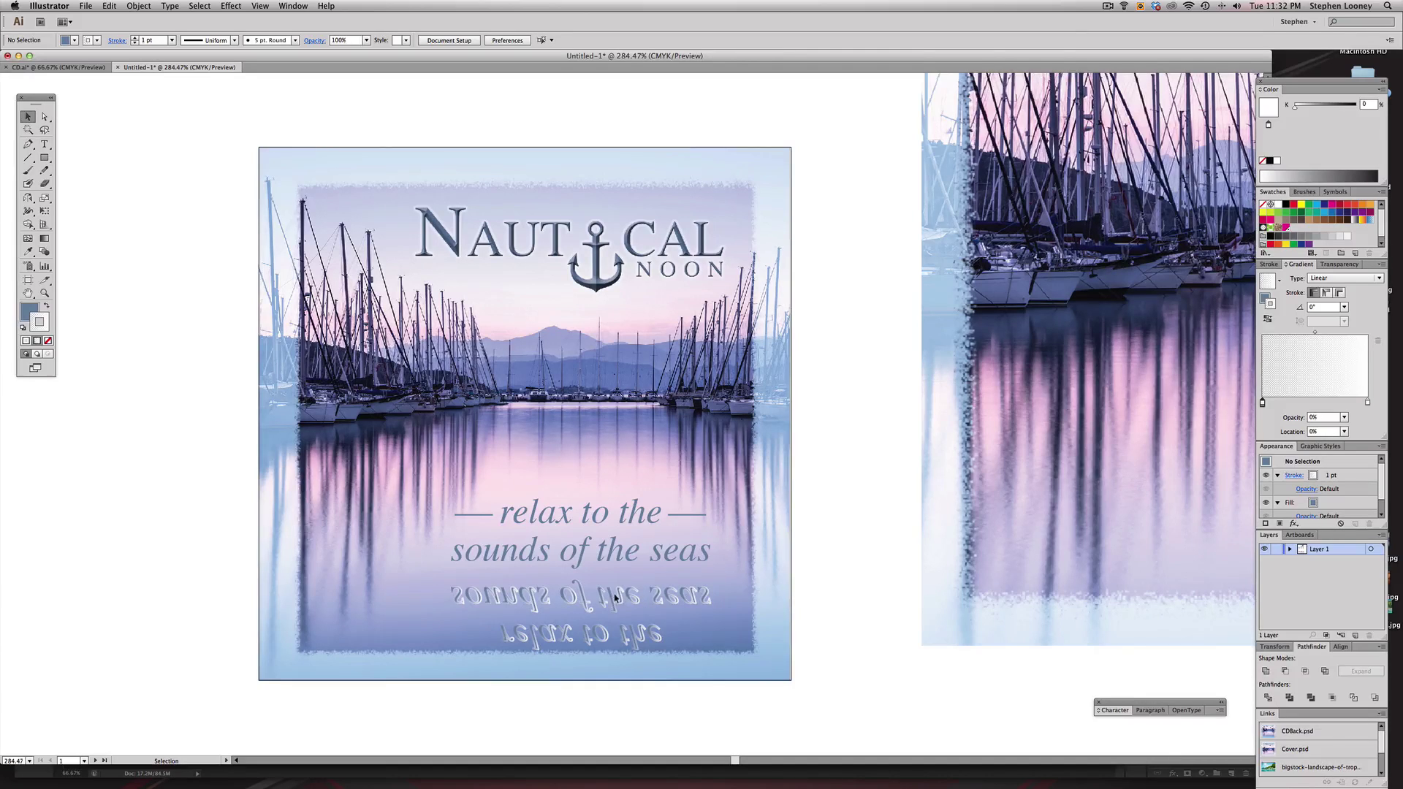
# - Swap the fill and stroke on both mirrored lines so the gradient becomes the fill, and remove the stroke
pyautogui.click(502, 592)
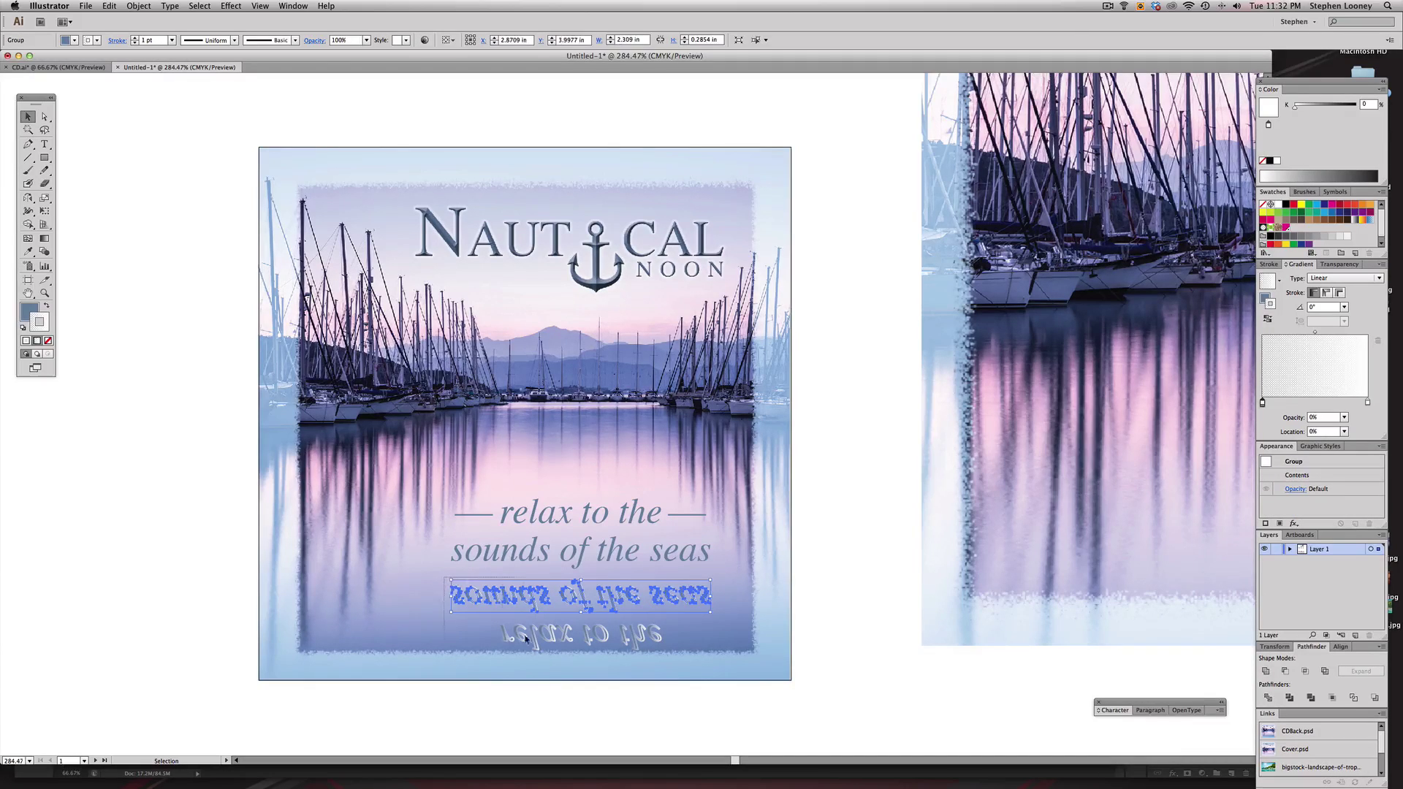
pyautogui.keyDown('shift'); pyautogui.click(518, 636); pyautogui.keyUp('shift')
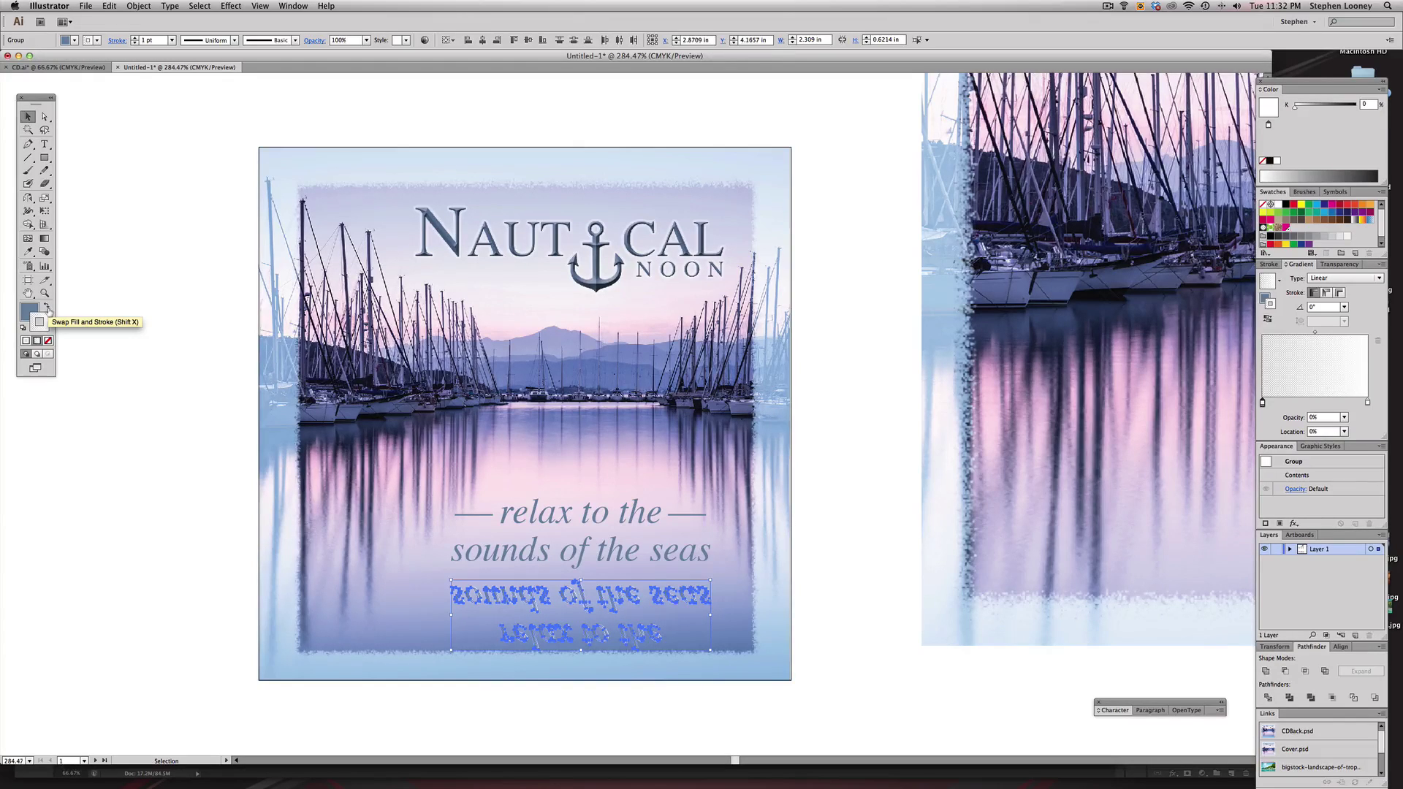
pyautogui.click(47, 309)
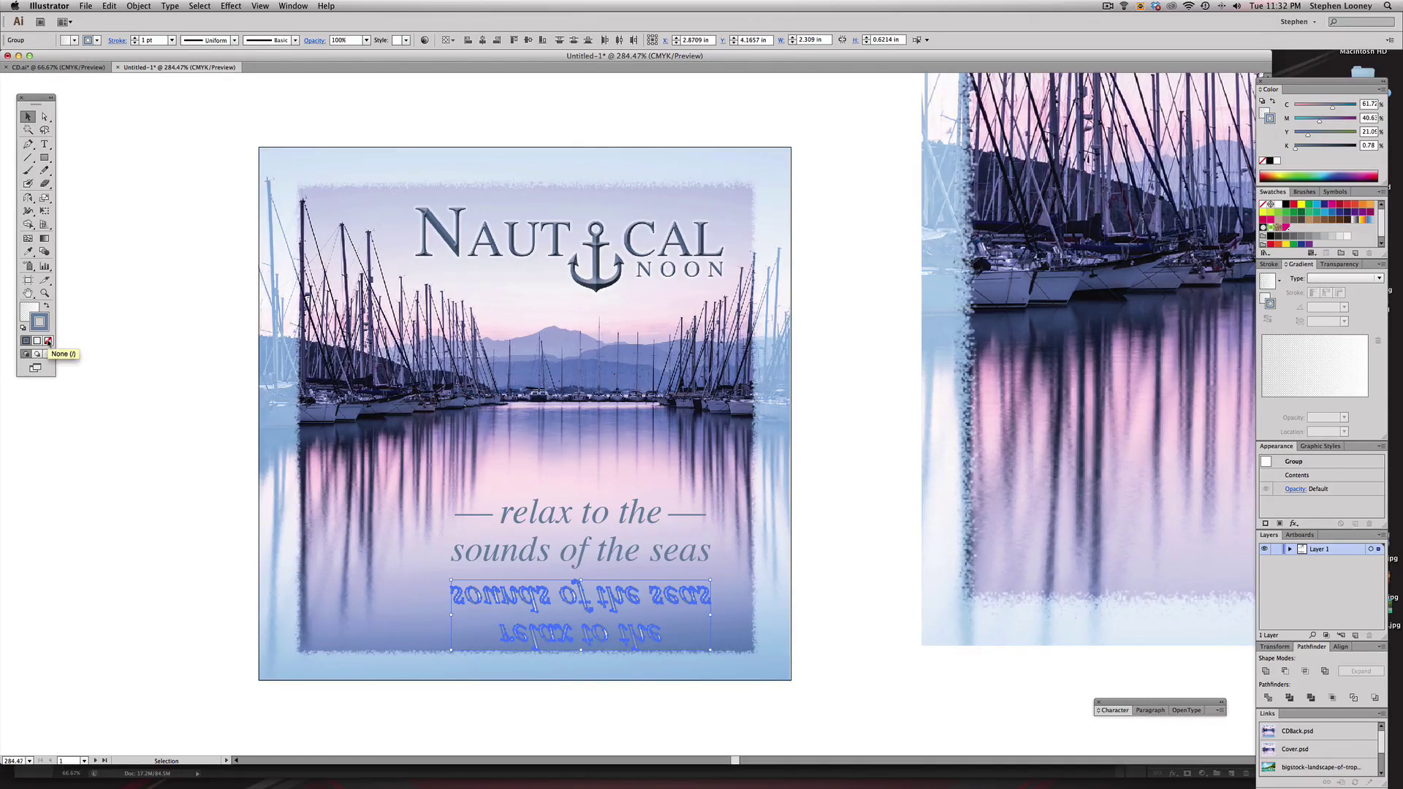
pyautogui.click(48, 342)
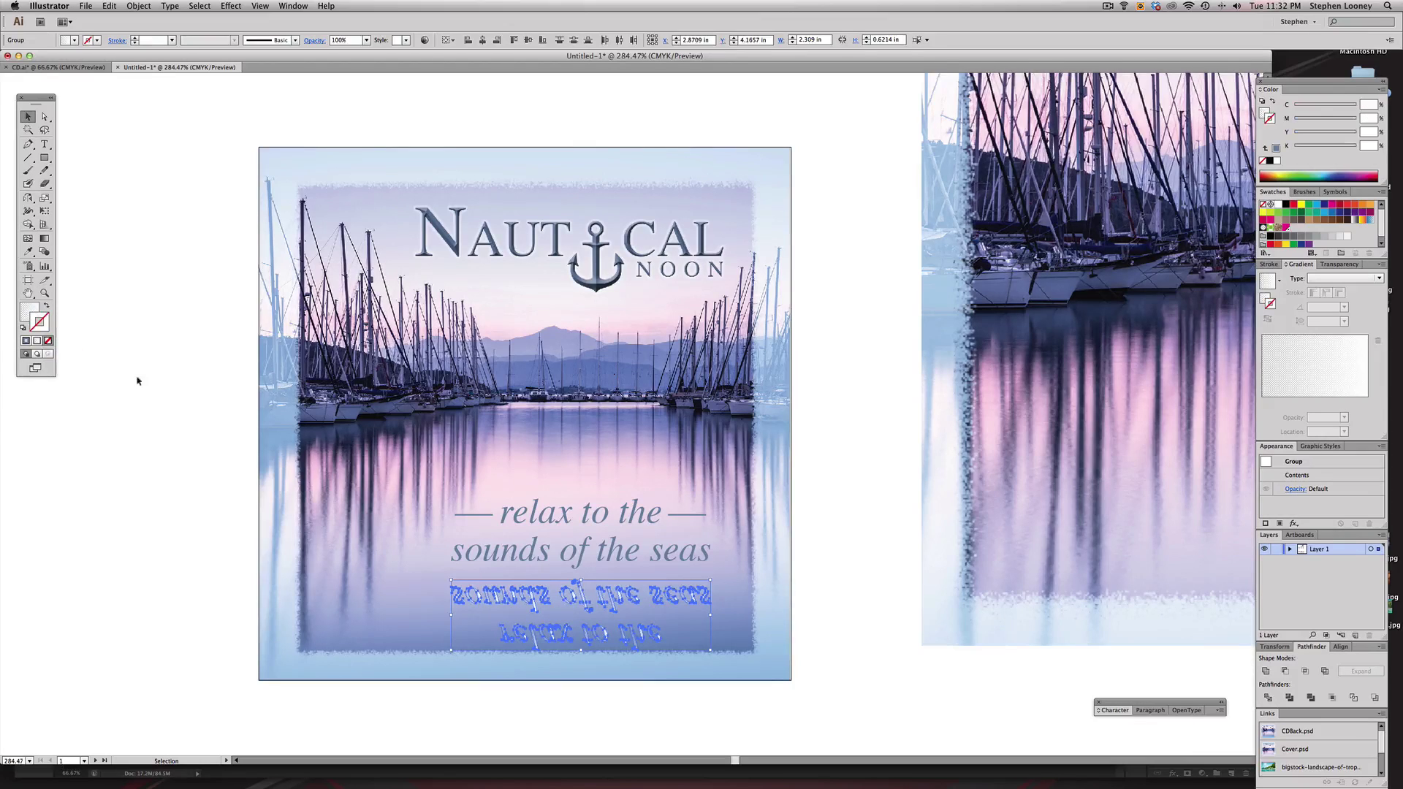
pyautogui.click(138, 380)
# - Inspect the gradient on the mirrored "sounds of the seas" line and compare it with the large cover's tagline reflection
pyautogui.moveTo(251, 404); pyautogui.dragTo(906, 719)
pyautogui.moveTo(698, 487); pyautogui.dragTo(688, 505)
pyautogui.click(690, 509)
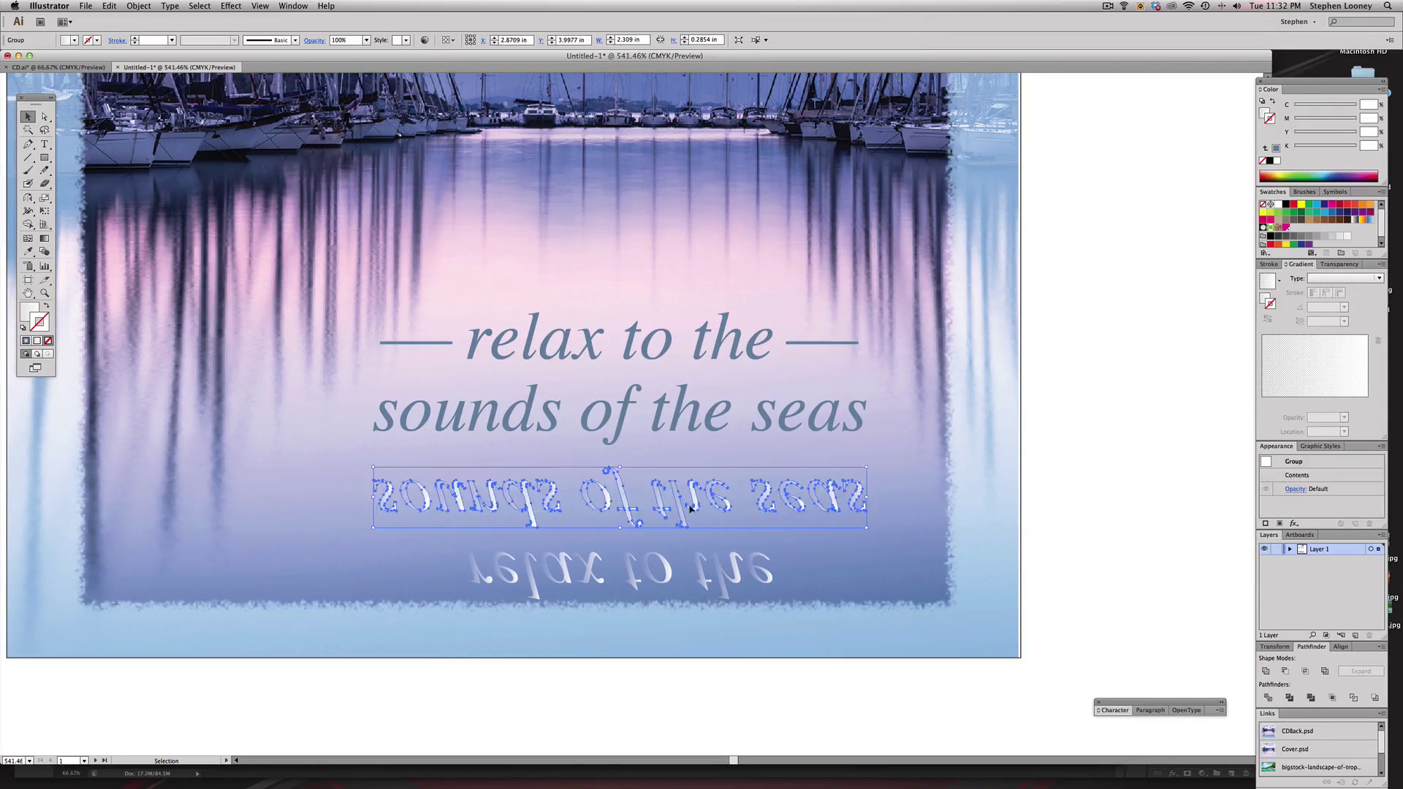
pyautogui.press('super+minus')
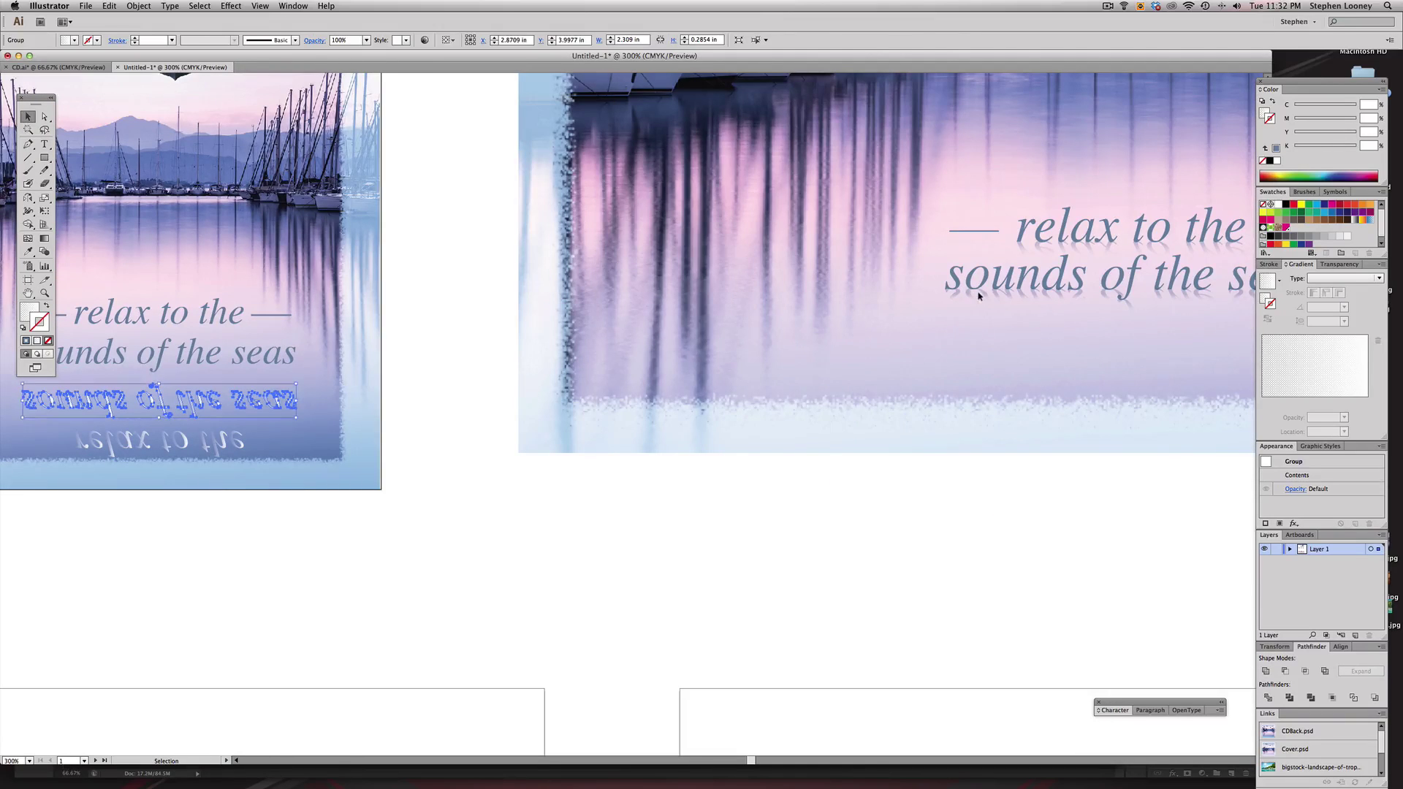
# - Examine the large cover's tagline reflection and its transparency settings as a reference for the small cover
pyautogui.click(976, 300)
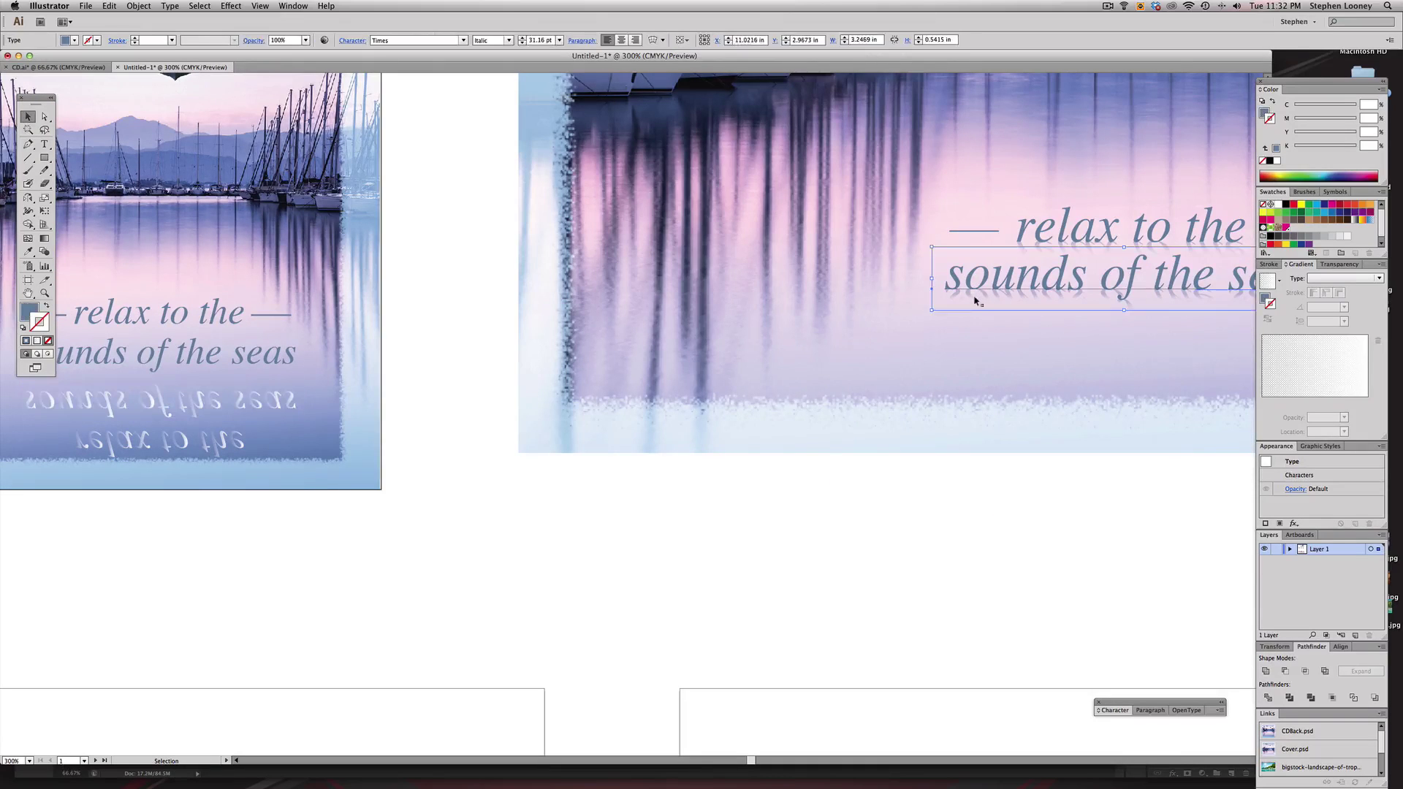
pyautogui.click(1339, 264)
pyautogui.click(299, 508)
pyautogui.moveTo(421, 410); pyautogui.dragTo(519, 426)
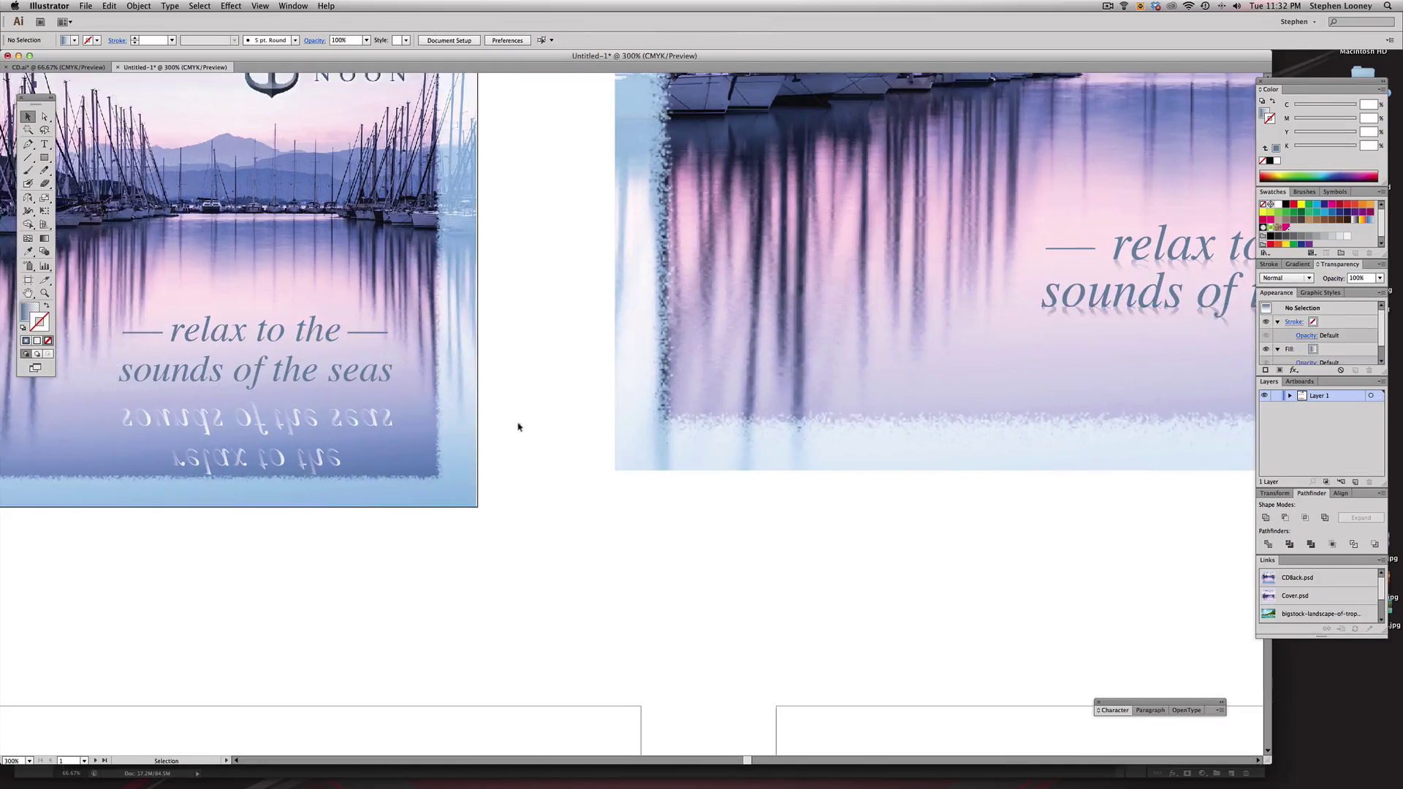
pyautogui.moveTo(385, 424); pyautogui.dragTo(478, 439)
pyautogui.keyDown('super'); pyautogui.click(478, 439); pyautogui.keyUp('super')
pyautogui.moveTo(300, 430); pyautogui.dragTo(394, 434)
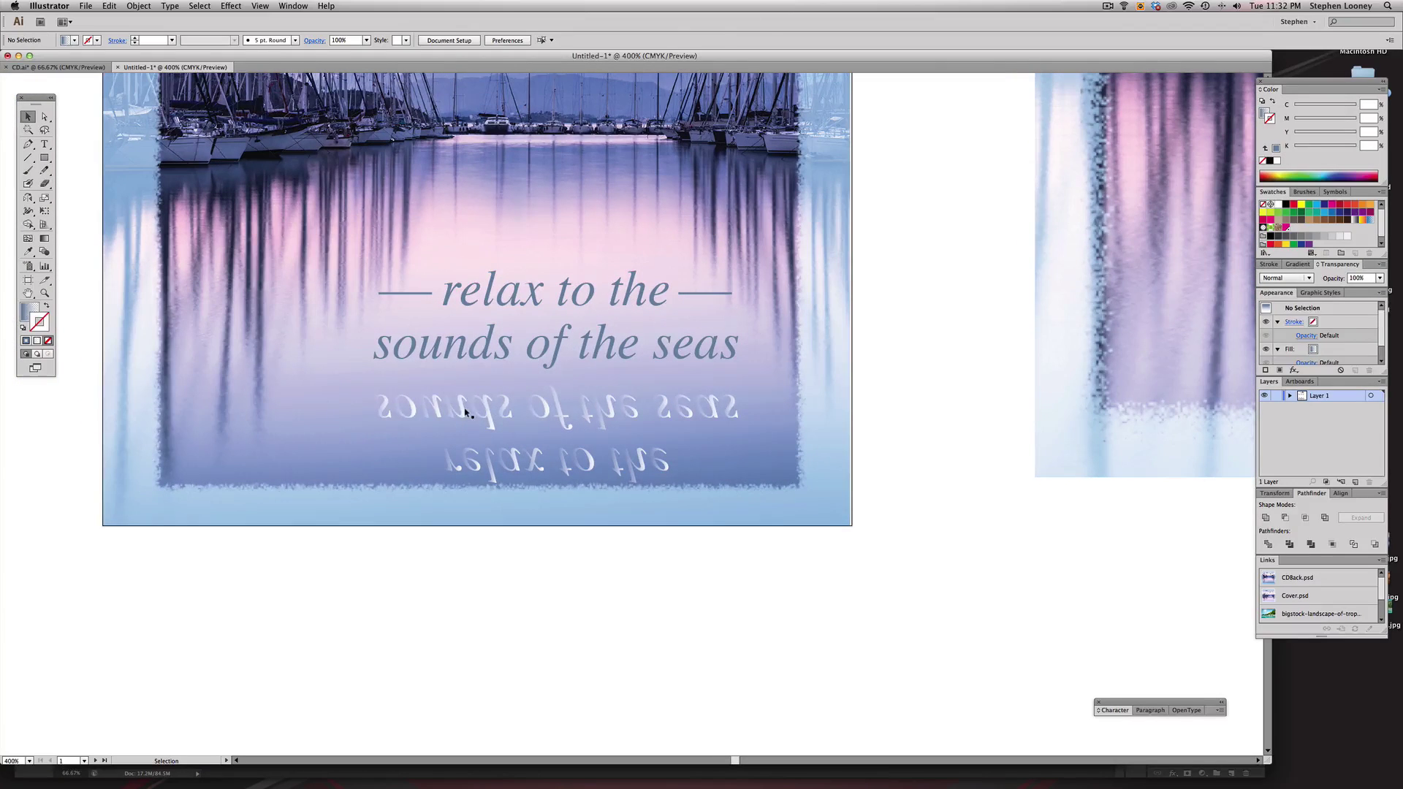
# - Run the fill gradient vertically on the mirrored "sounds of the seas" and "relax to the" lines, leaving both lines selected
pyautogui.click(469, 413)
pyautogui.click(48, 241)
pyautogui.click(22, 314)
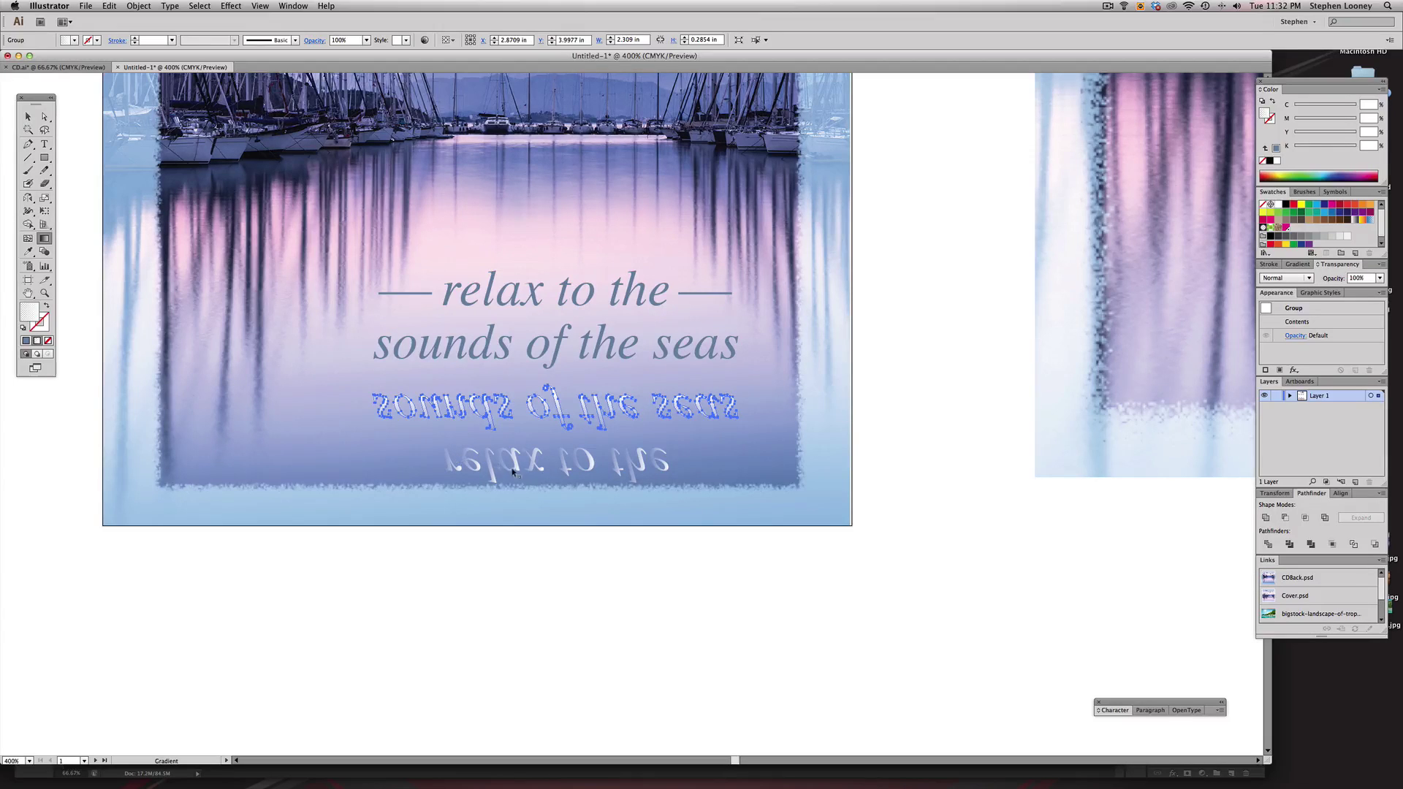
pyautogui.click(485, 469)
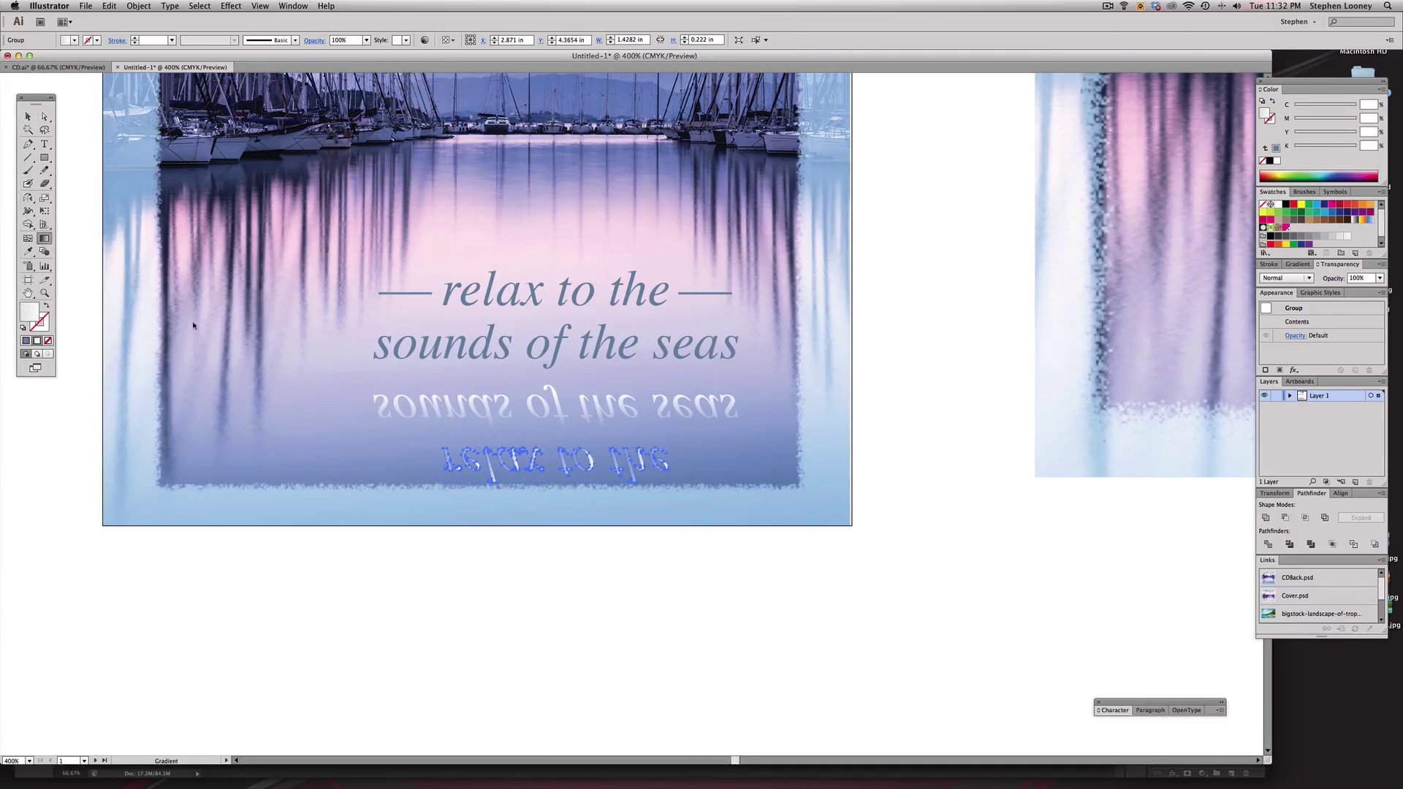
pyautogui.click(28, 117)
pyautogui.keyDown('shift'); pyautogui.click(488, 415); pyautogui.keyUp('shift')
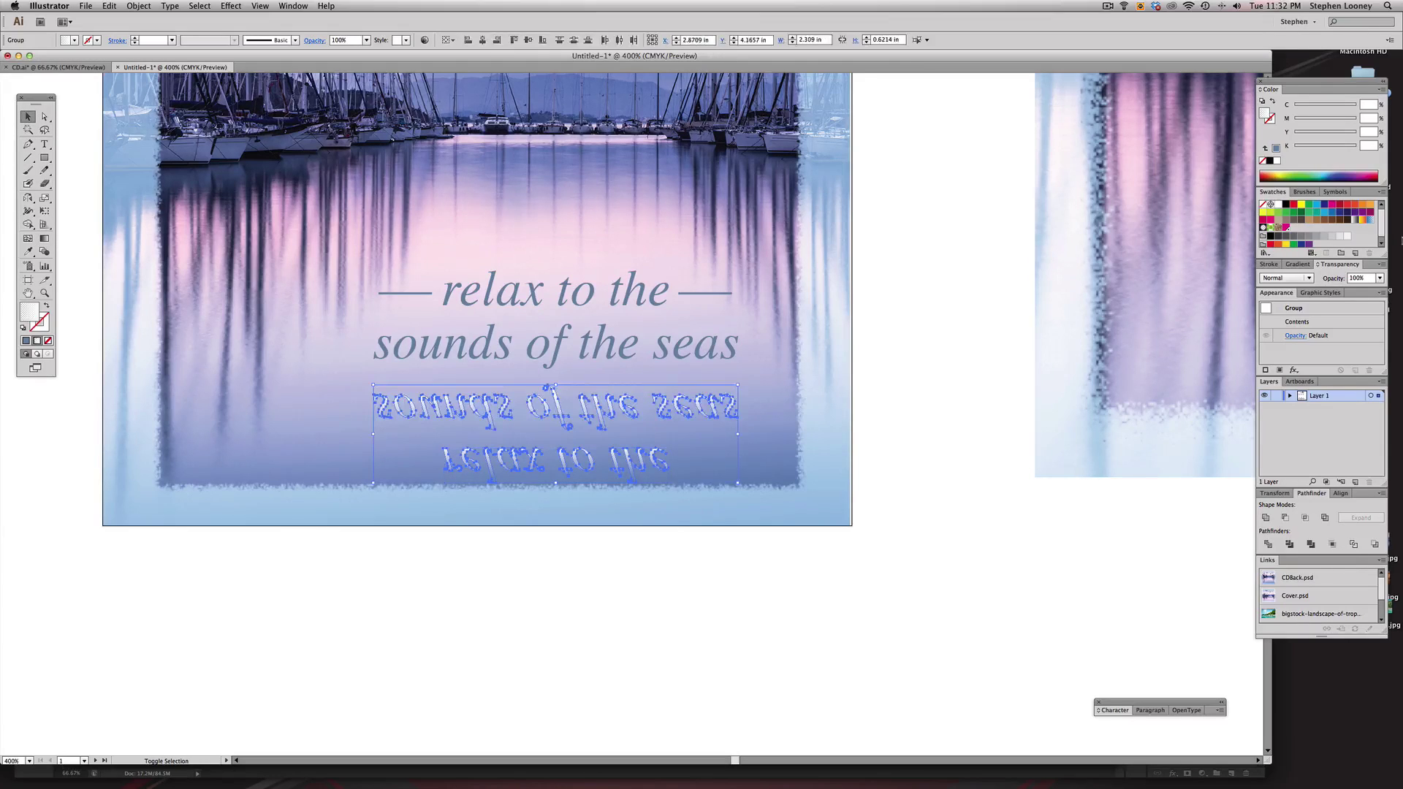
# - Try a darkening blend mode on both mirrored tagline lines and undo it
pyautogui.click(1292, 279)
pyautogui.click(1285, 305)
pyautogui.click(924, 363)
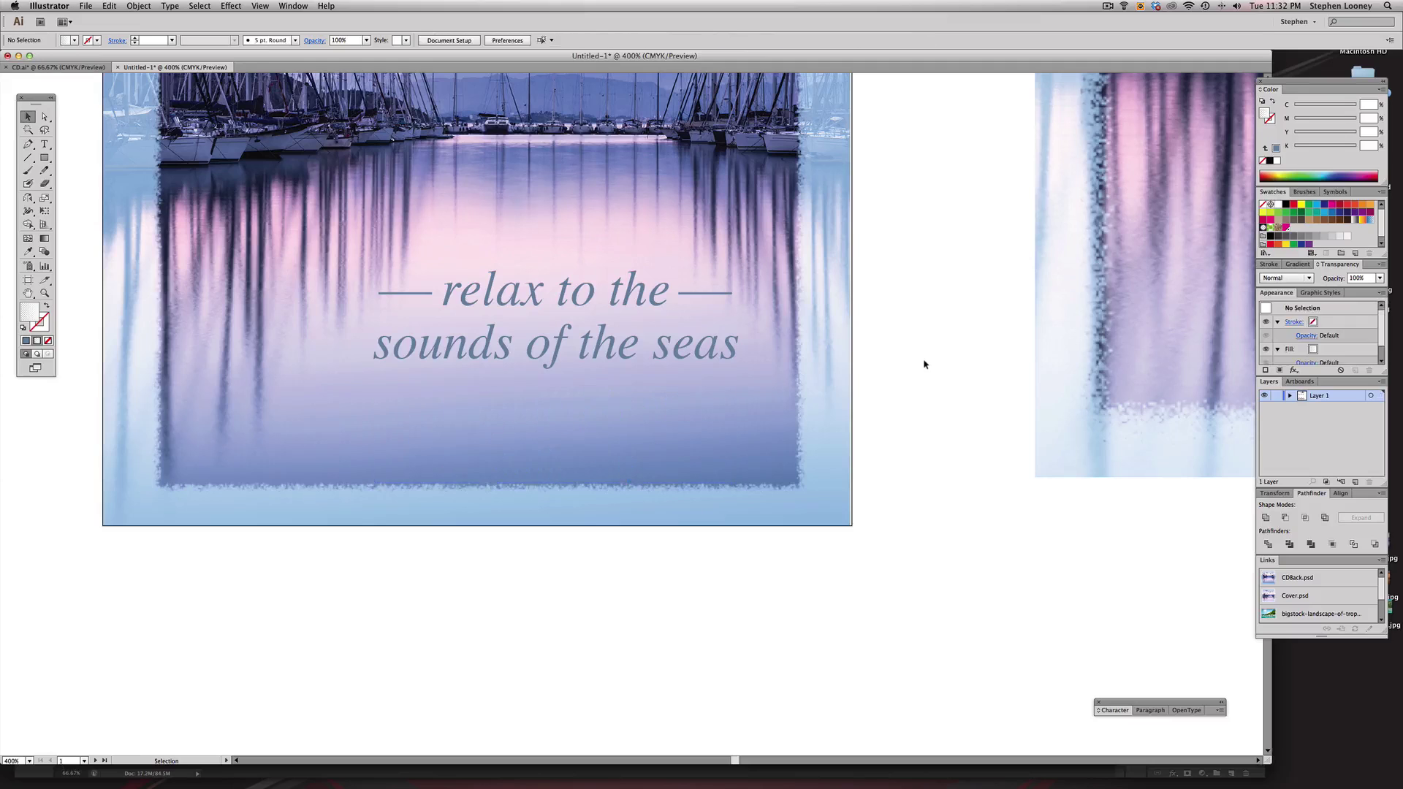
pyautogui.press('super+z')
# - Set the opacity of both mirrored tagline lines to 30%
pyautogui.click(1380, 278)
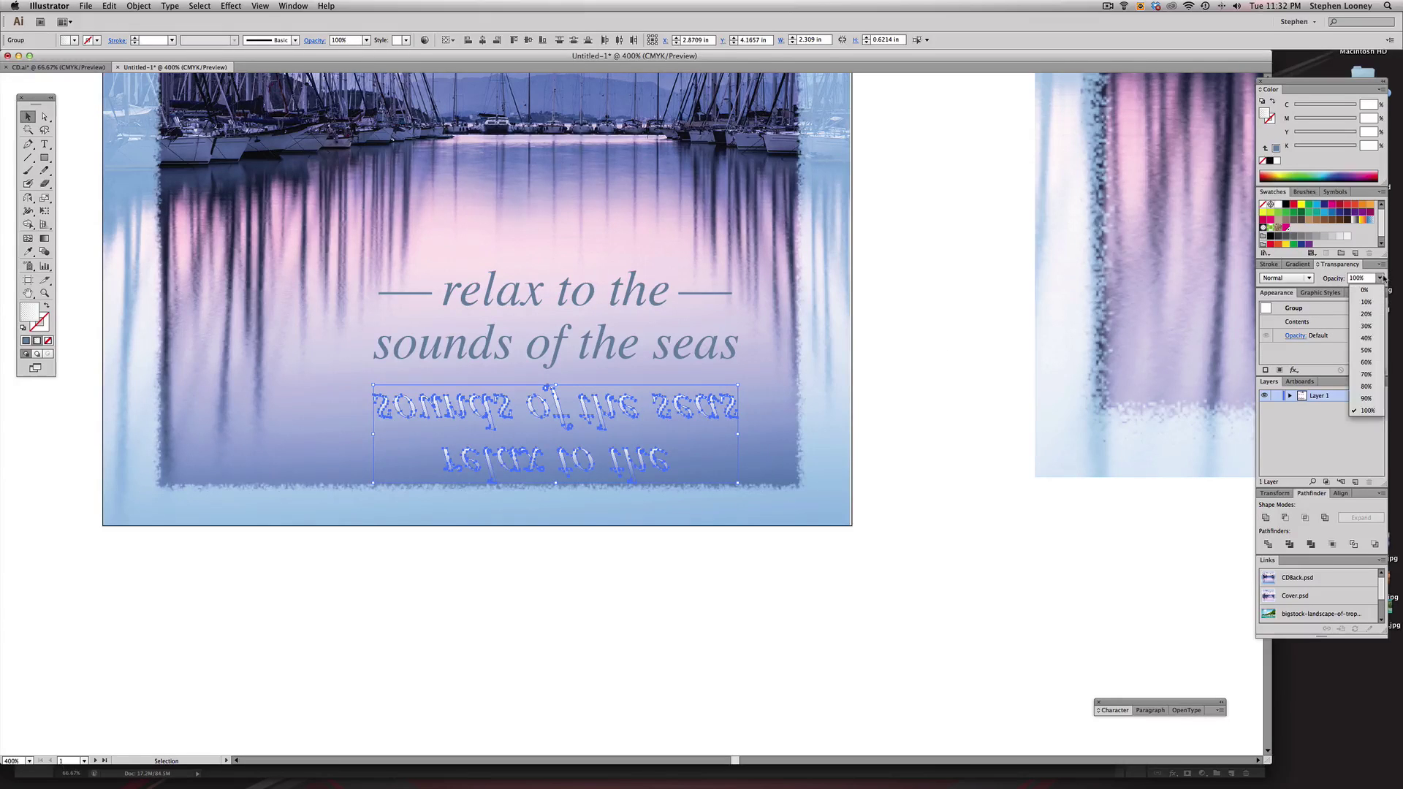
pyautogui.click(1359, 379)
pyautogui.click(933, 363)
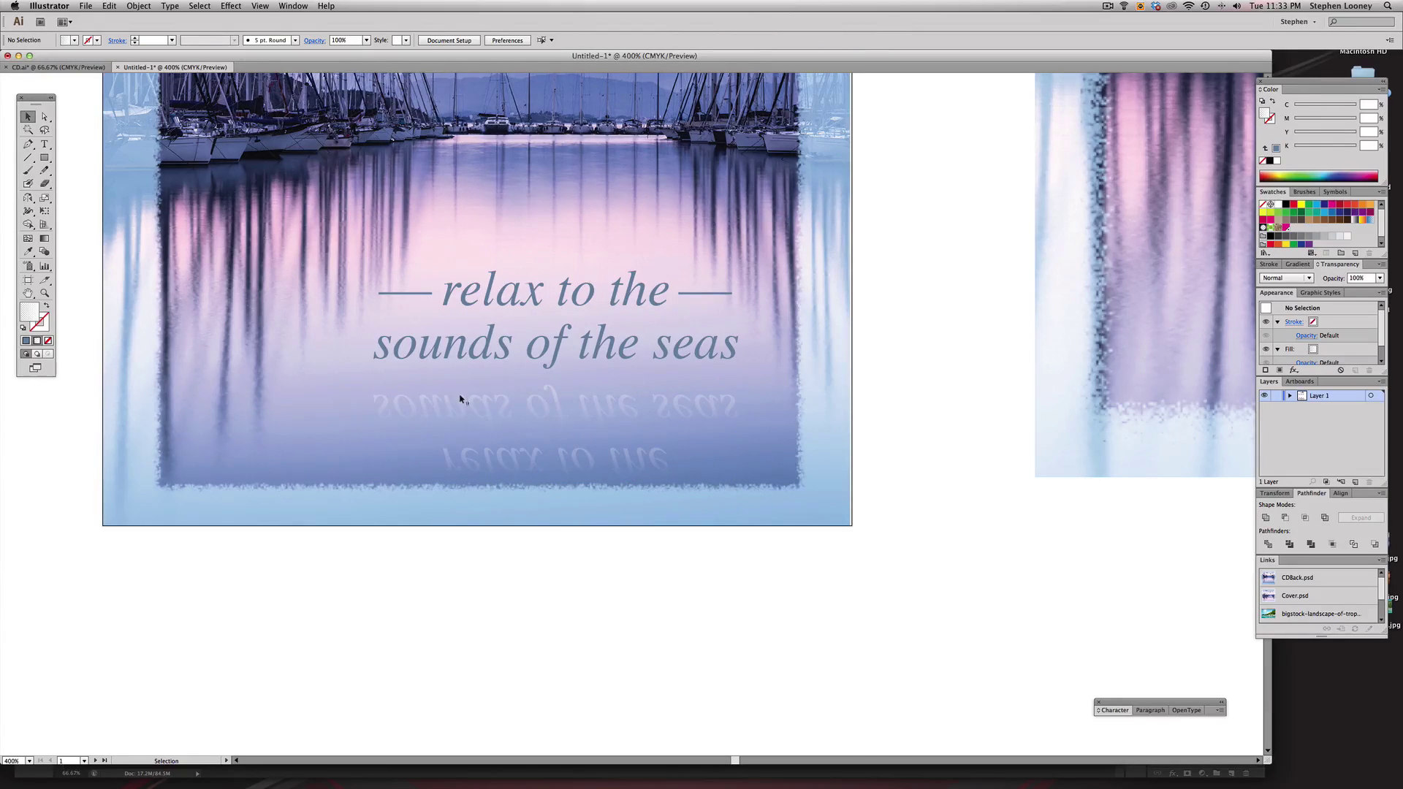
# - Move each mirrored line directly beneath its matching original tagline line
pyautogui.moveTo(488, 410); pyautogui.dragTo(488, 371)
pyautogui.moveTo(504, 469); pyautogui.dragTo(494, 323)
pyautogui.click(854, 318)
pyautogui.moveTo(293, 207); pyautogui.dragTo(727, 468)
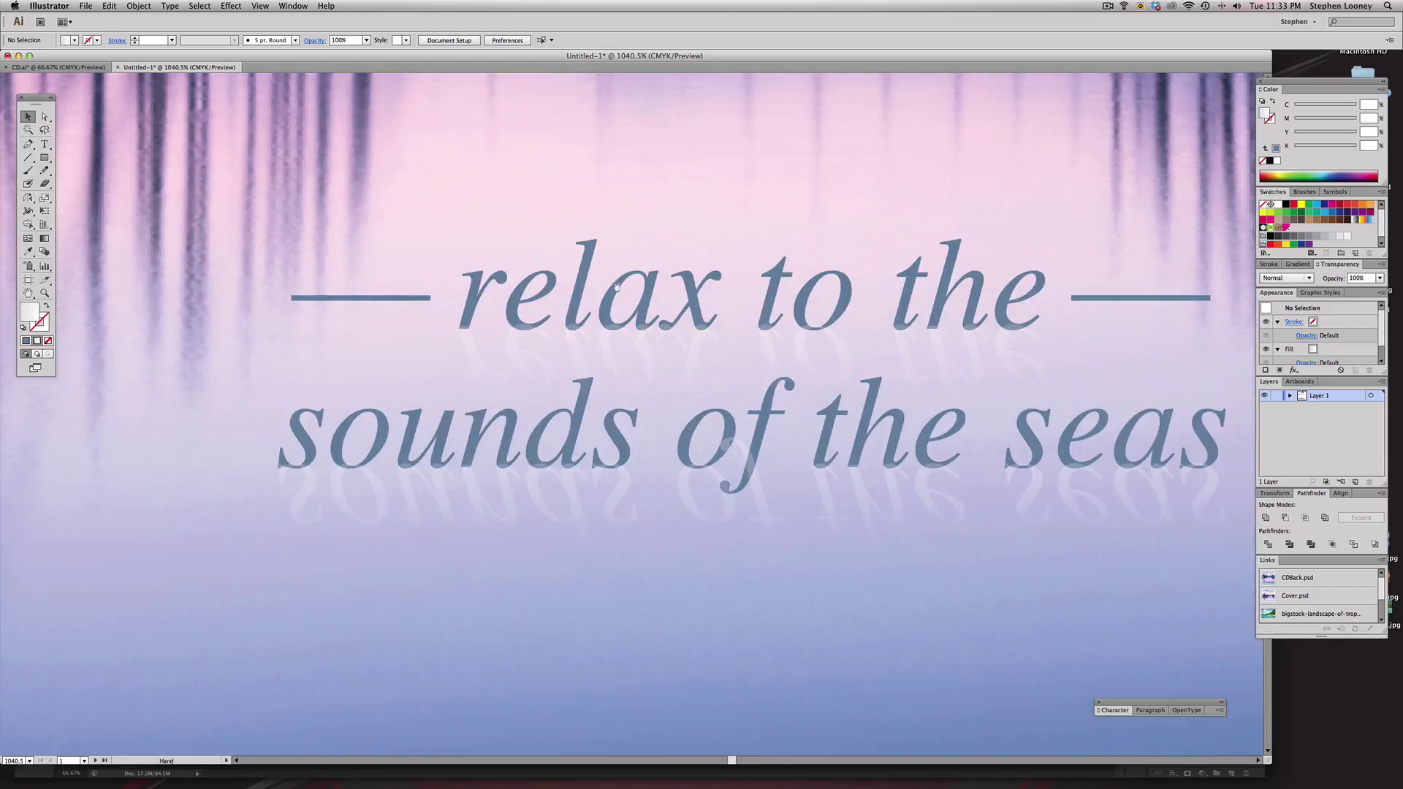
# - Squash both mirrored lines vertically, making the "relax to the" reflection about 0.11 in high
pyautogui.click(589, 358)
pyautogui.moveTo(751, 414); pyautogui.dragTo(751, 374)
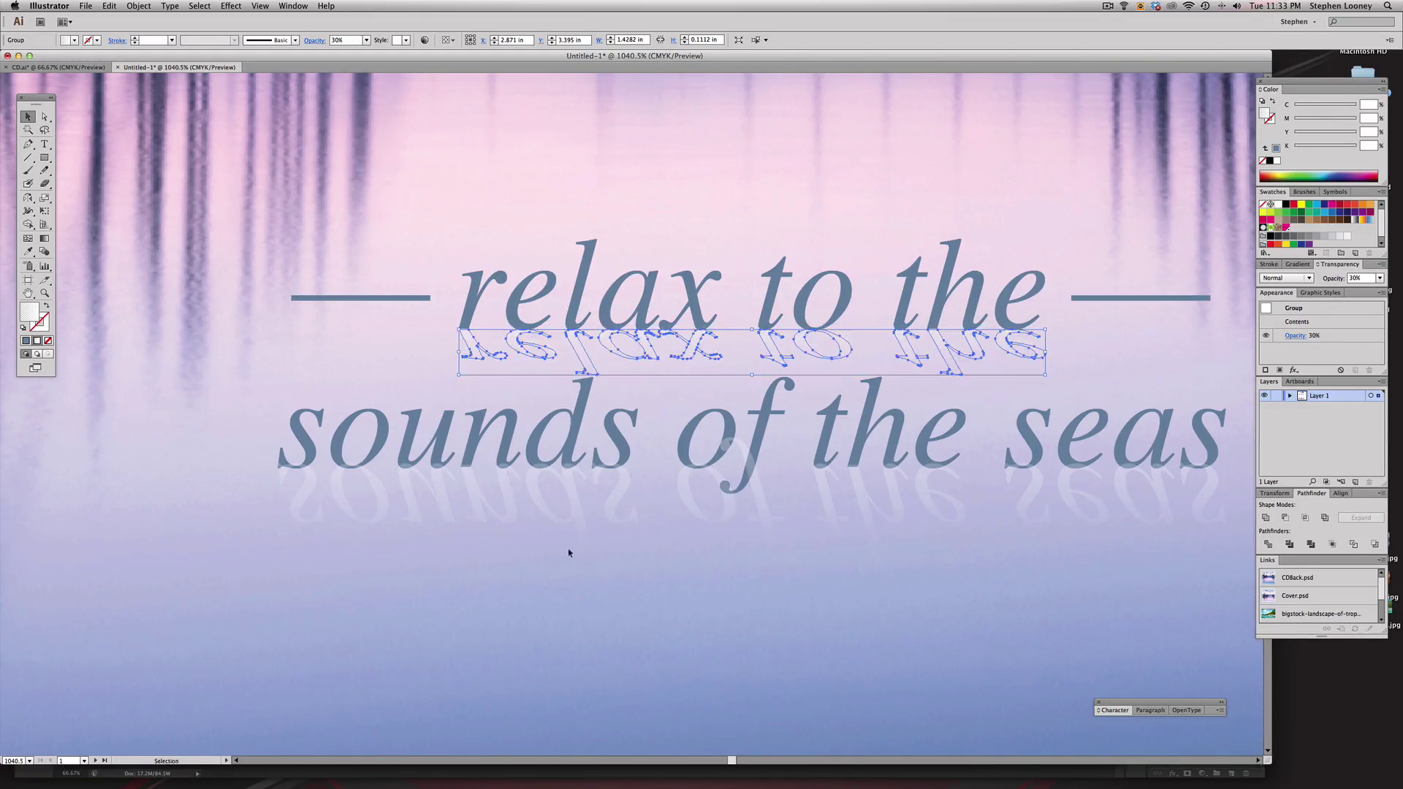
pyautogui.click(852, 548)
pyautogui.moveTo(753, 556); pyautogui.dragTo(776, 522)
# - Move only the reflected "f" of "of" straight down so it starts below the original letter's descender
pyautogui.press('a')
pyautogui.click(765, 499)
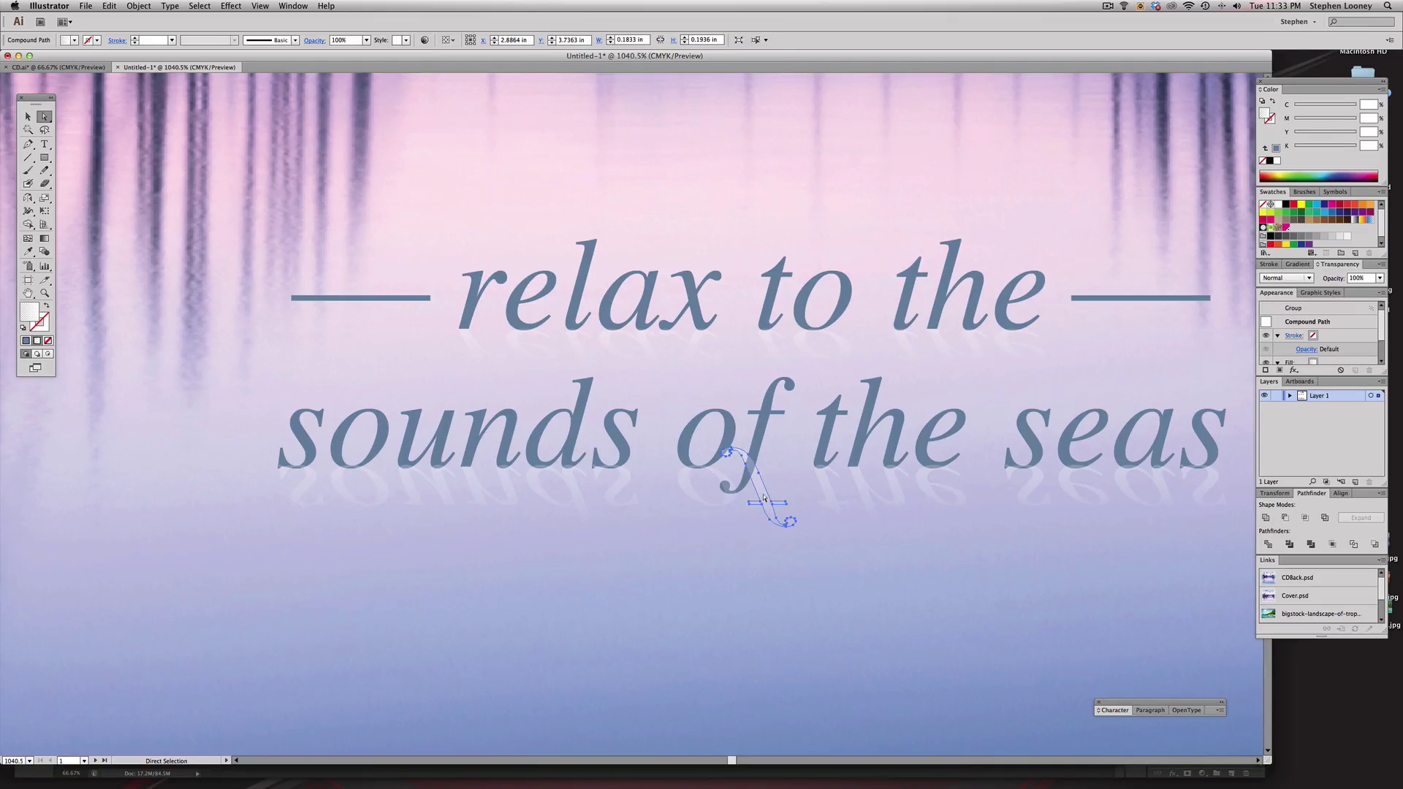
pyautogui.click(762, 552)
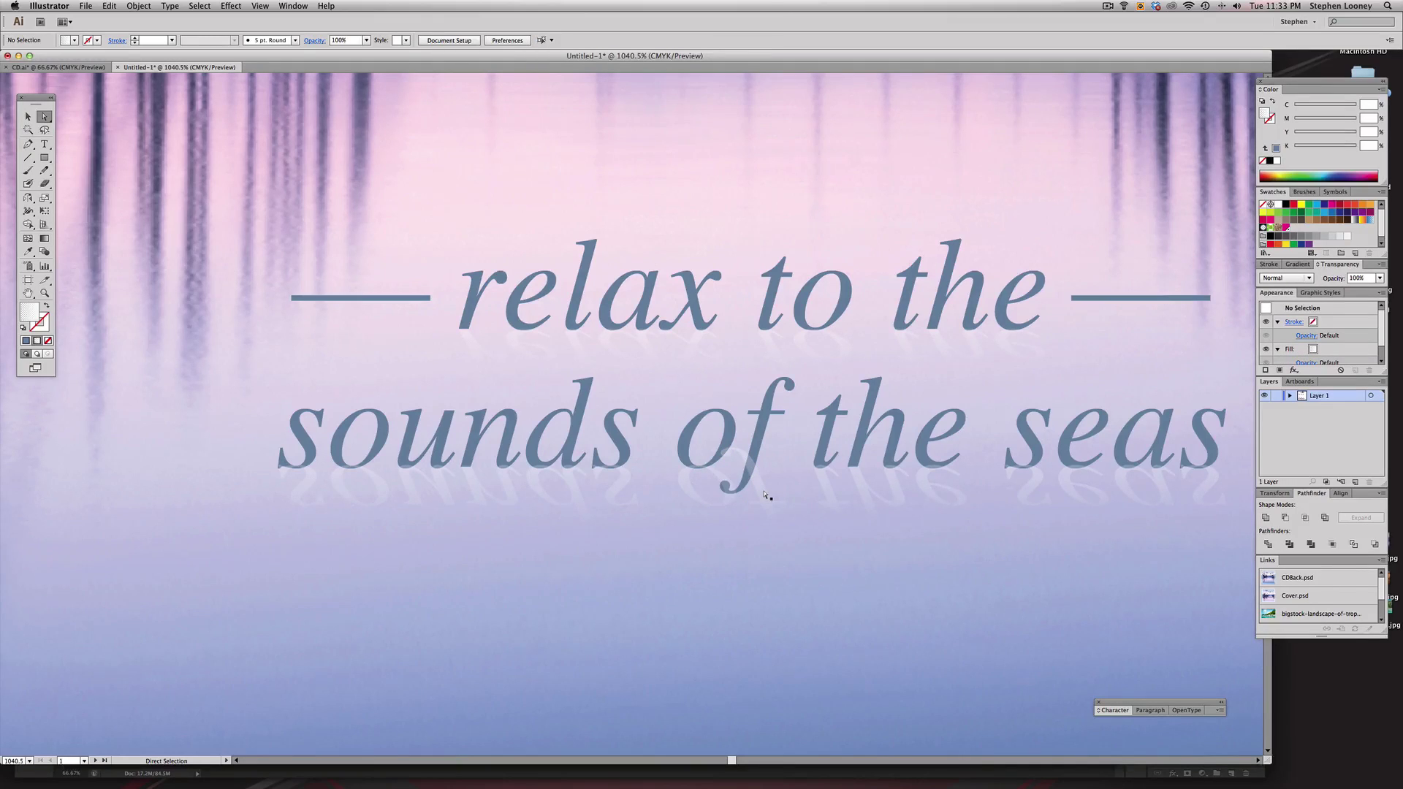
pyautogui.click(764, 496)
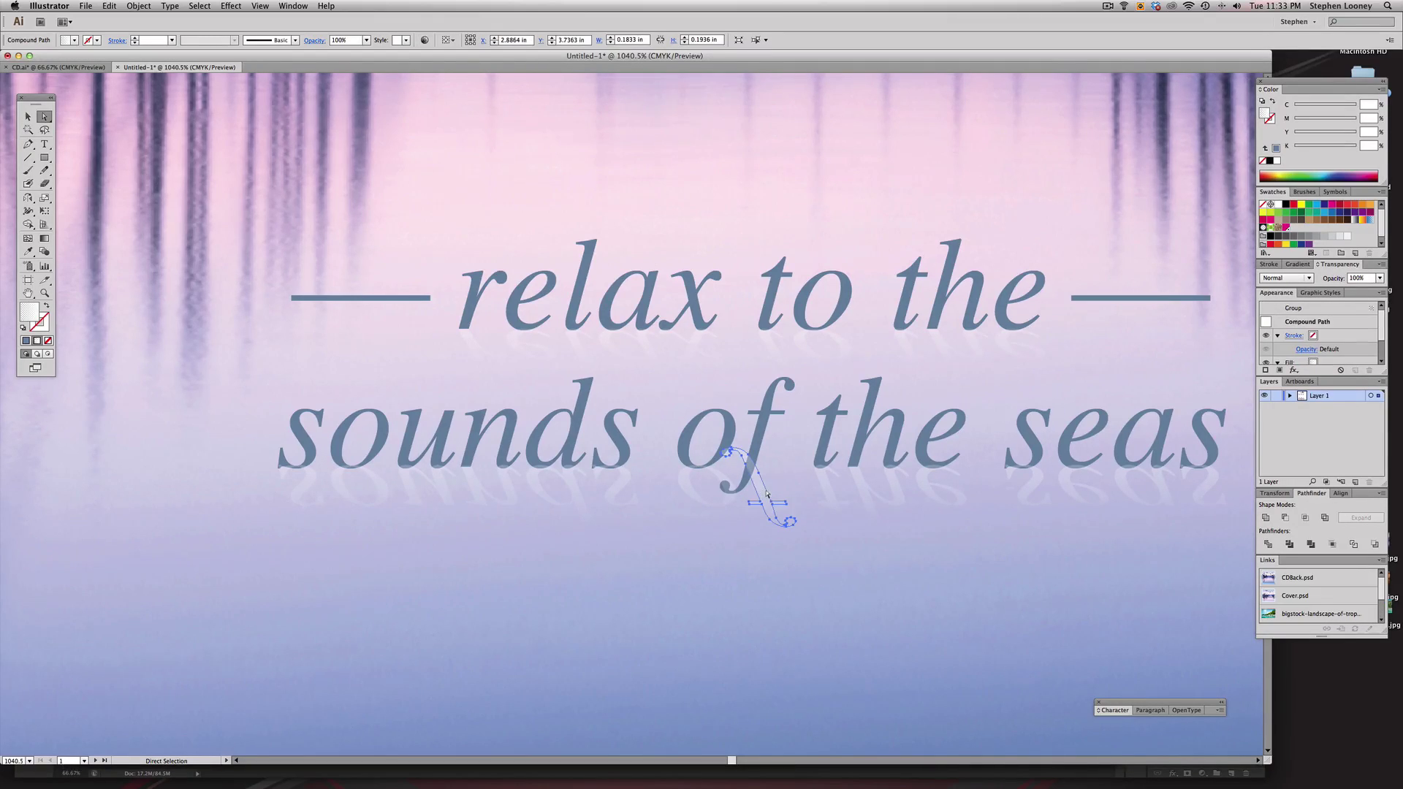
pyautogui.moveTo(765, 494); pyautogui.dragTo(763, 532)
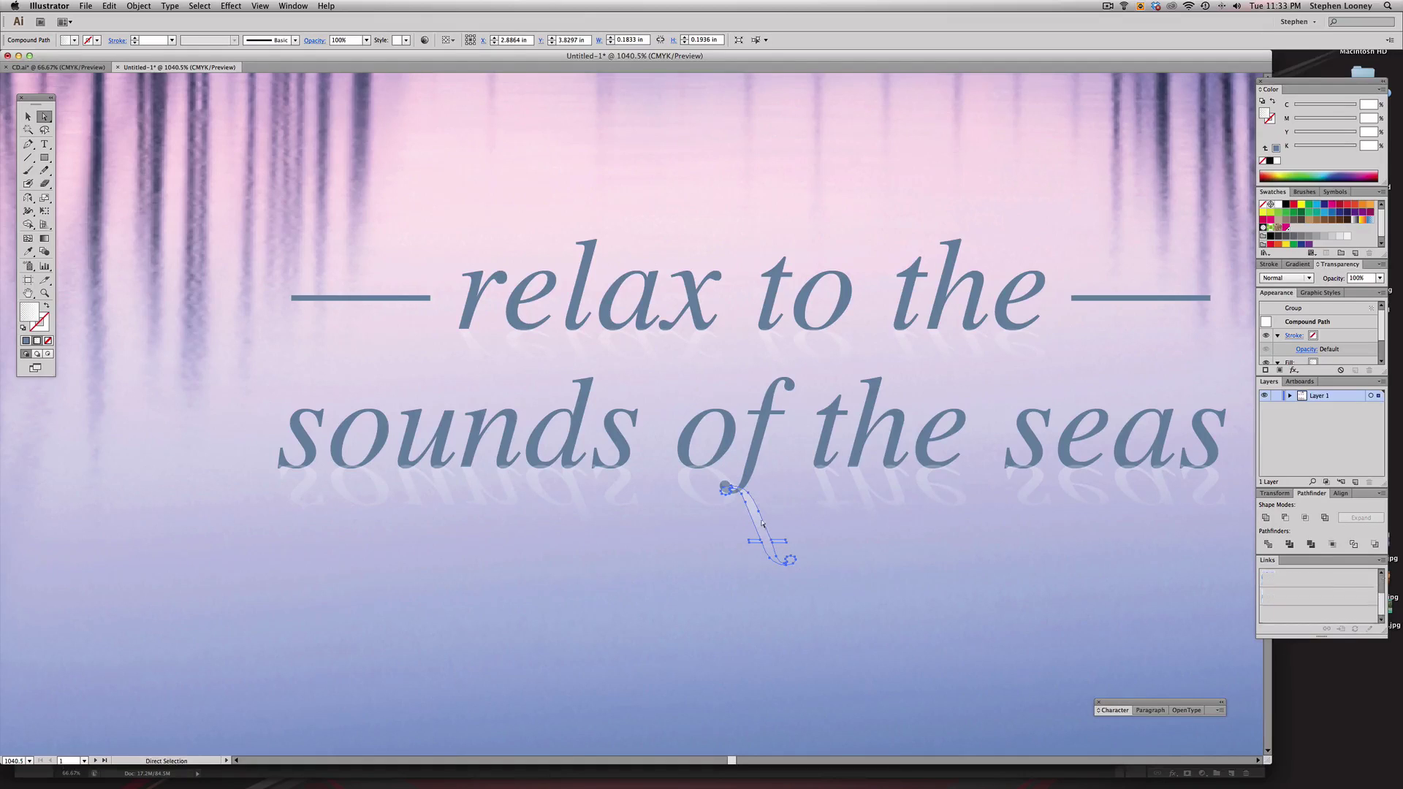
# - Redraw the reflected "f"'s gradient vertically so the letter fades like the rest of its line
pyautogui.click(45, 239)
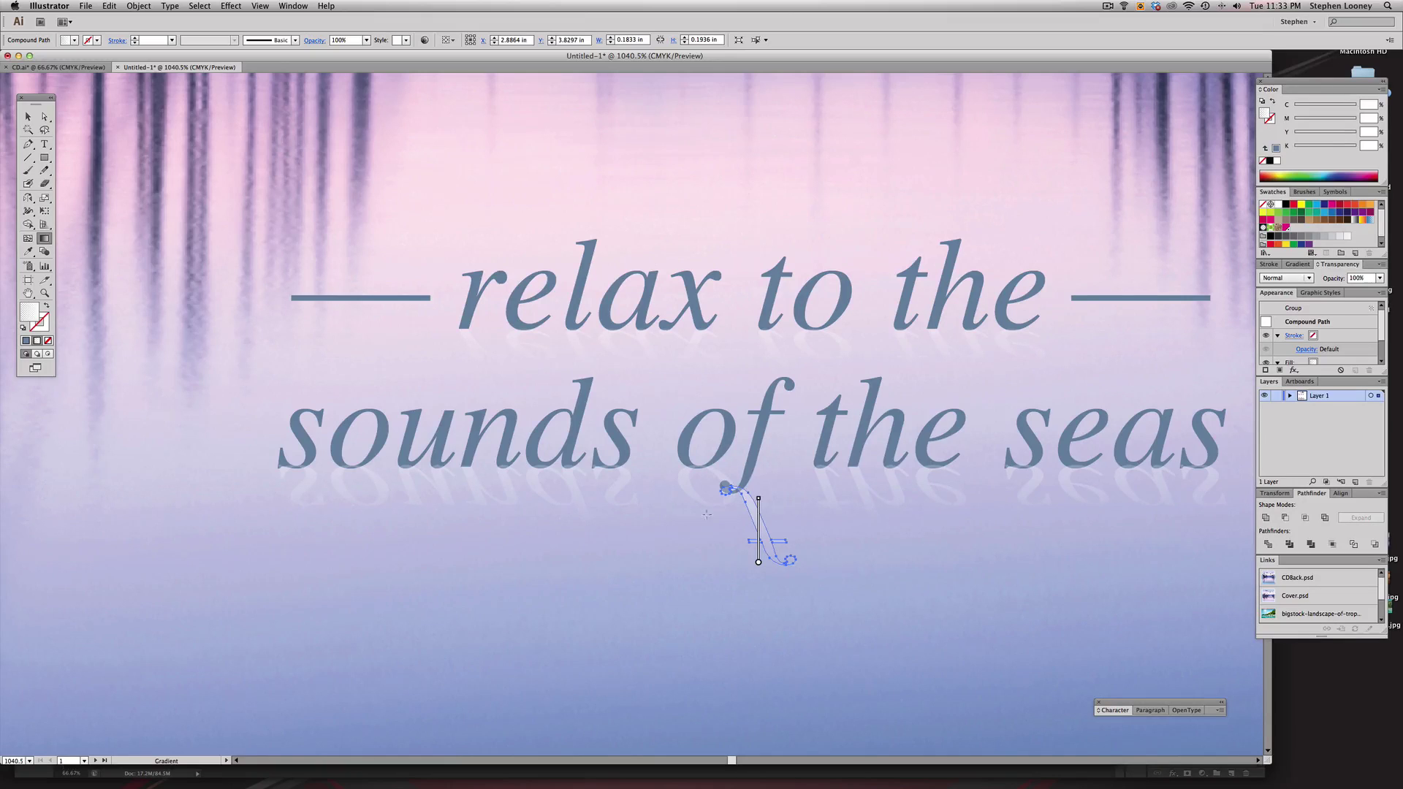
pyautogui.moveTo(756, 539); pyautogui.dragTo(756, 506)
pyautogui.click(28, 117)
pyautogui.click(560, 239)
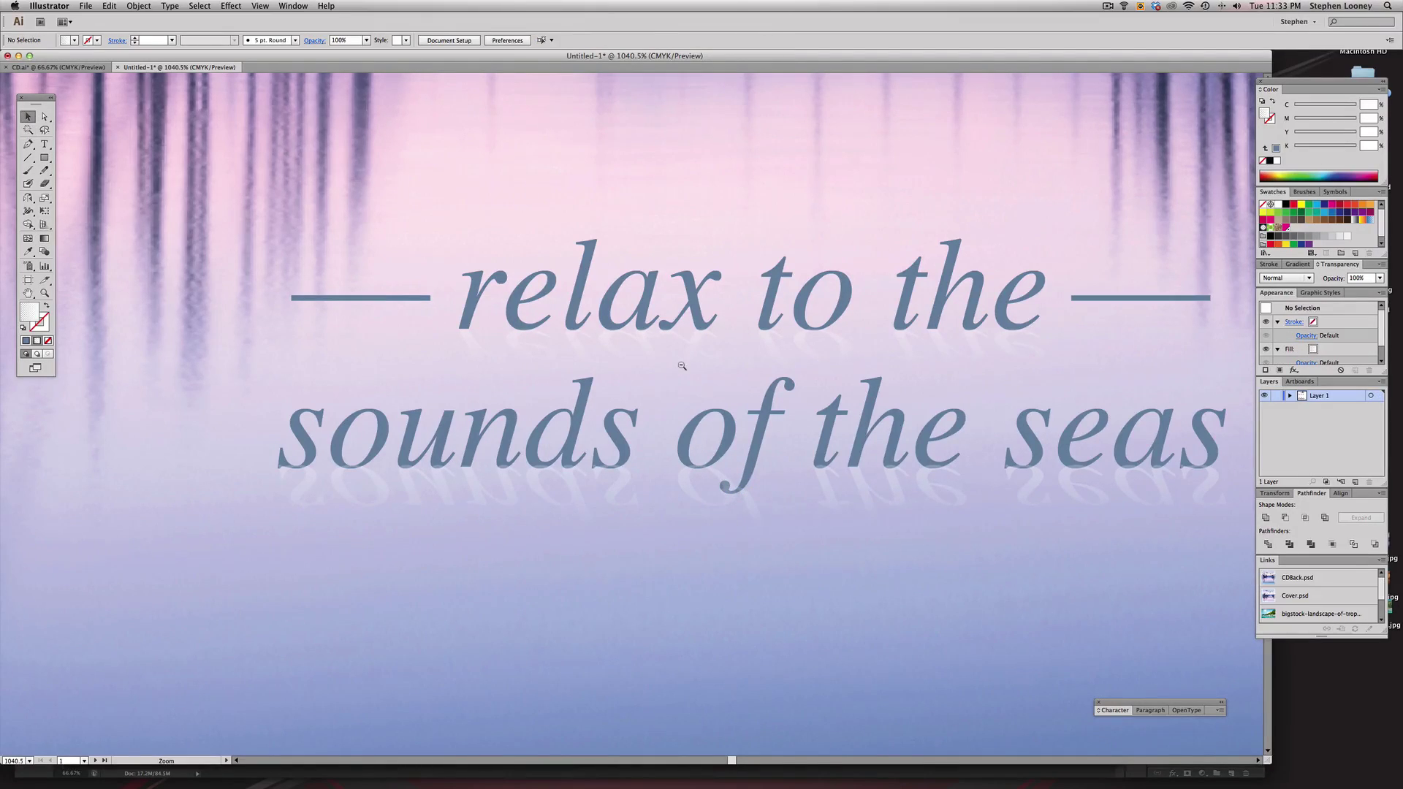
# - Examine the small cover's tagline and its reflection both close up and in the context of the whole artwork
pyautogui.keyDown('alt'); pyautogui.keyDown('super'); pyautogui.click(682, 366); pyautogui.keyUp('super'); pyautogui.keyUp('alt')
pyautogui.keyDown('alt'); pyautogui.keyDown('super'); pyautogui.click(682, 366); pyautogui.keyUp('super'); pyautogui.keyUp('alt')
pyautogui.keyDown('alt'); pyautogui.keyDown('super'); pyautogui.click(683, 366); pyautogui.keyUp('super'); pyautogui.keyUp('alt')
pyautogui.keyDown('alt'); pyautogui.keyDown('super'); pyautogui.click(683, 367); pyautogui.keyUp('super'); pyautogui.keyUp('alt')
pyautogui.moveTo(535, 393); pyautogui.dragTo(455, 413)
pyautogui.moveTo(202, 391); pyautogui.dragTo(850, 681)
pyautogui.click(442, 365)
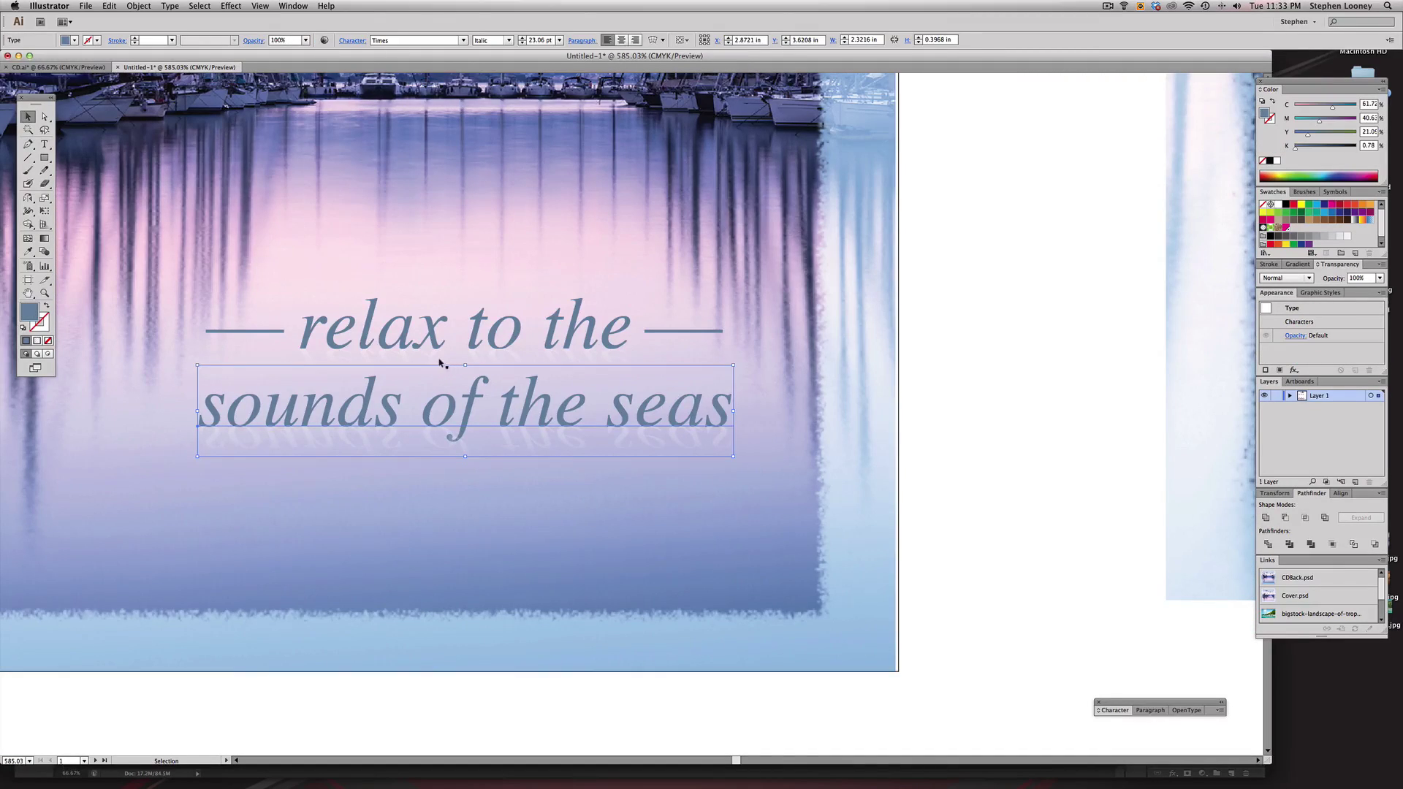
pyautogui.click(430, 355)
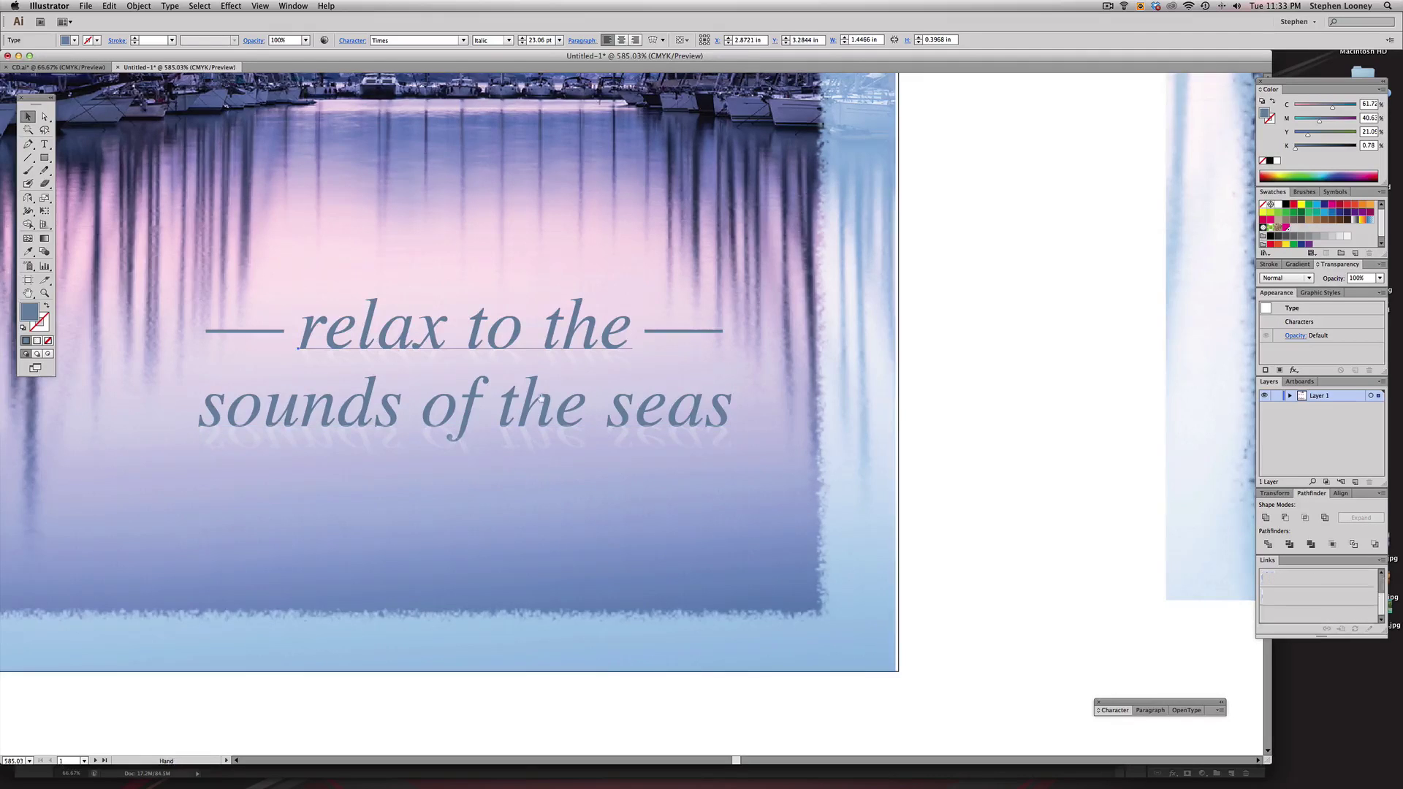
pyautogui.press('super+minus')
pyautogui.press('super+minus')
pyautogui.moveTo(789, 424)
pyautogui.mouseDown()
pyautogui.moveTo(762, 426)
pyautogui.moveTo(770, 438)
pyautogui.mouseUp()
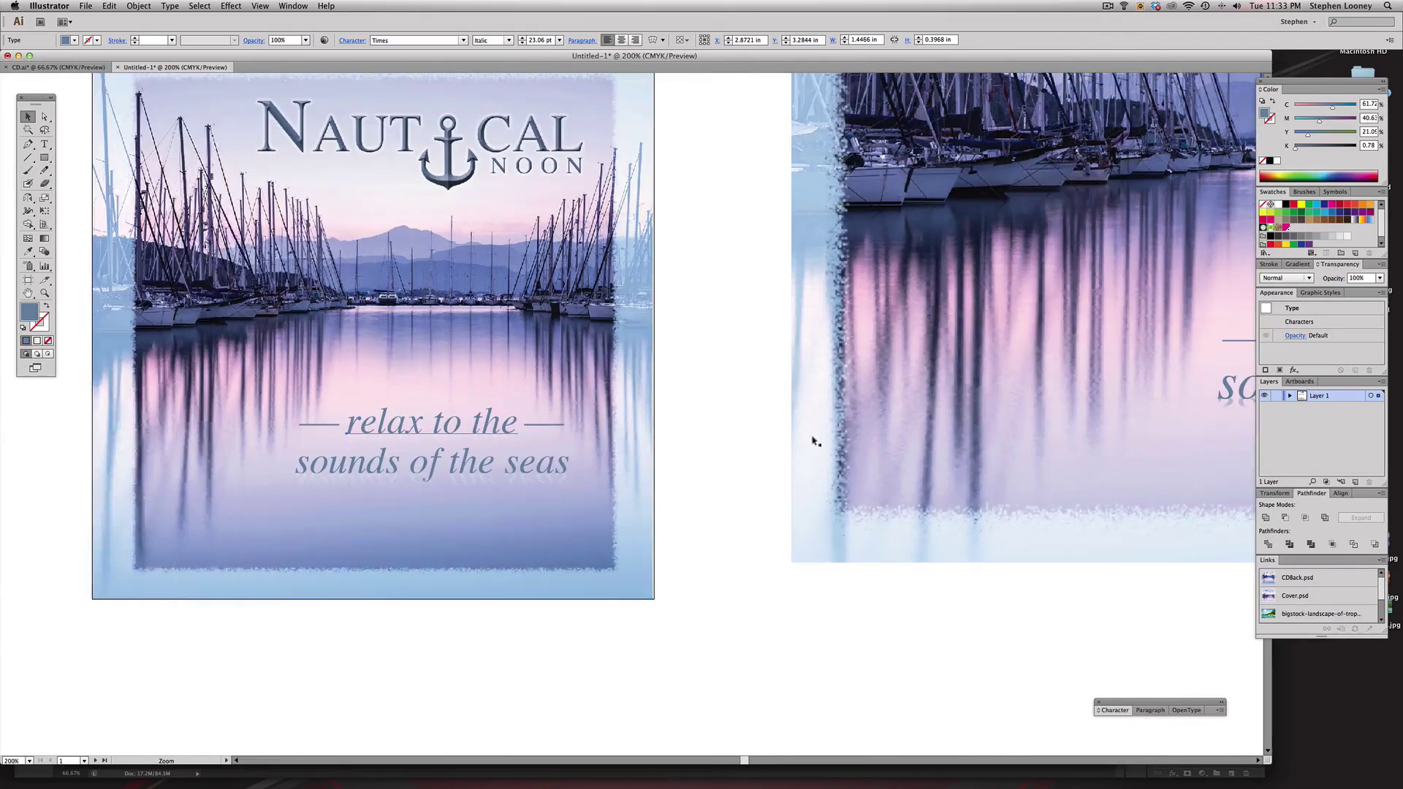
pyautogui.keyDown('alt'); pyautogui.keyDown('super'); pyautogui.click(771, 439); pyautogui.keyUp('super'); pyautogui.keyUp('alt')
pyautogui.moveTo(625, 454); pyautogui.dragTo(677, 457)
pyautogui.keyDown('super'); pyautogui.click(502, 430); pyautogui.keyUp('super')
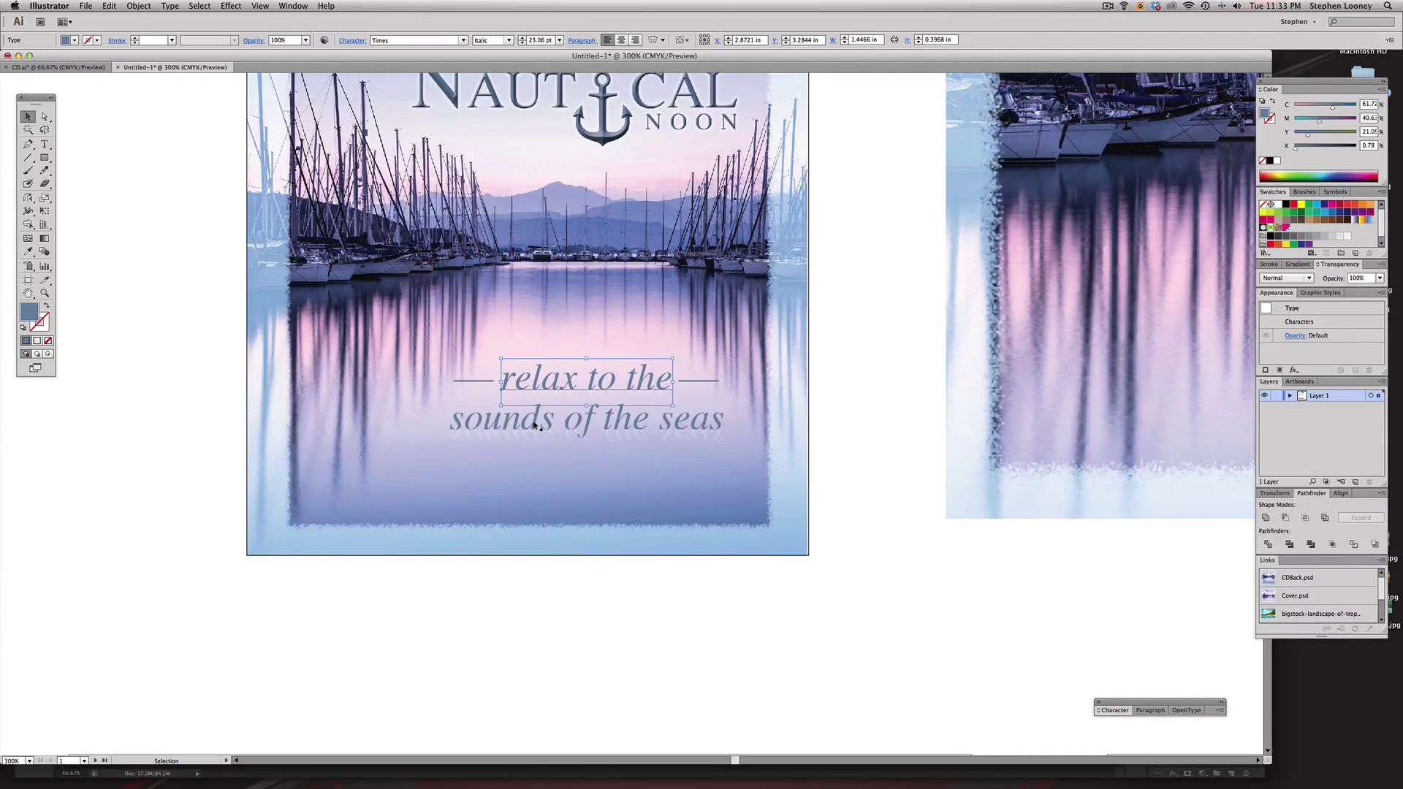
# - Try a different swatch as the ending colour of both reflected lines' gradient and undo it
pyautogui.click(522, 441)
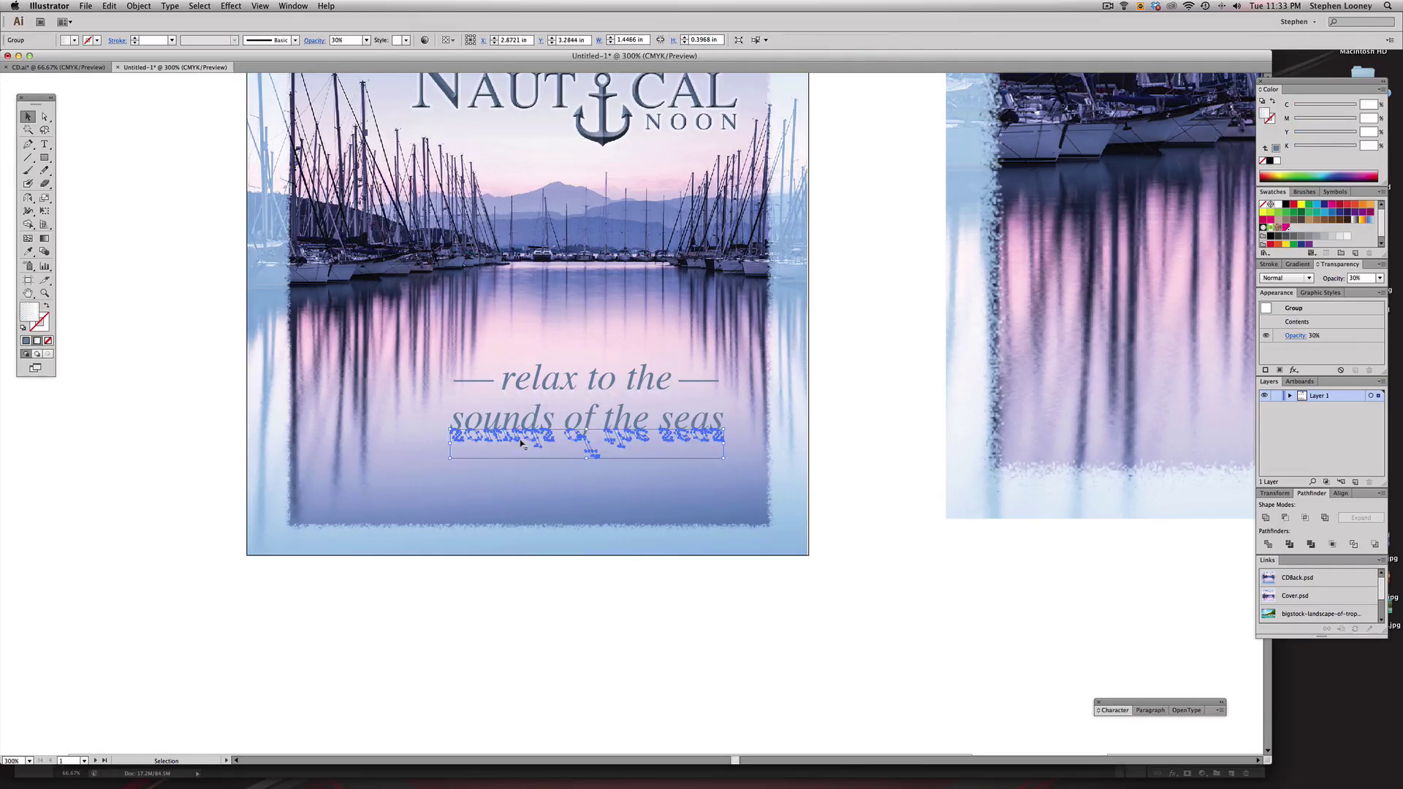
pyautogui.keyDown('shift'); pyautogui.click(528, 401); pyautogui.keyUp('shift')
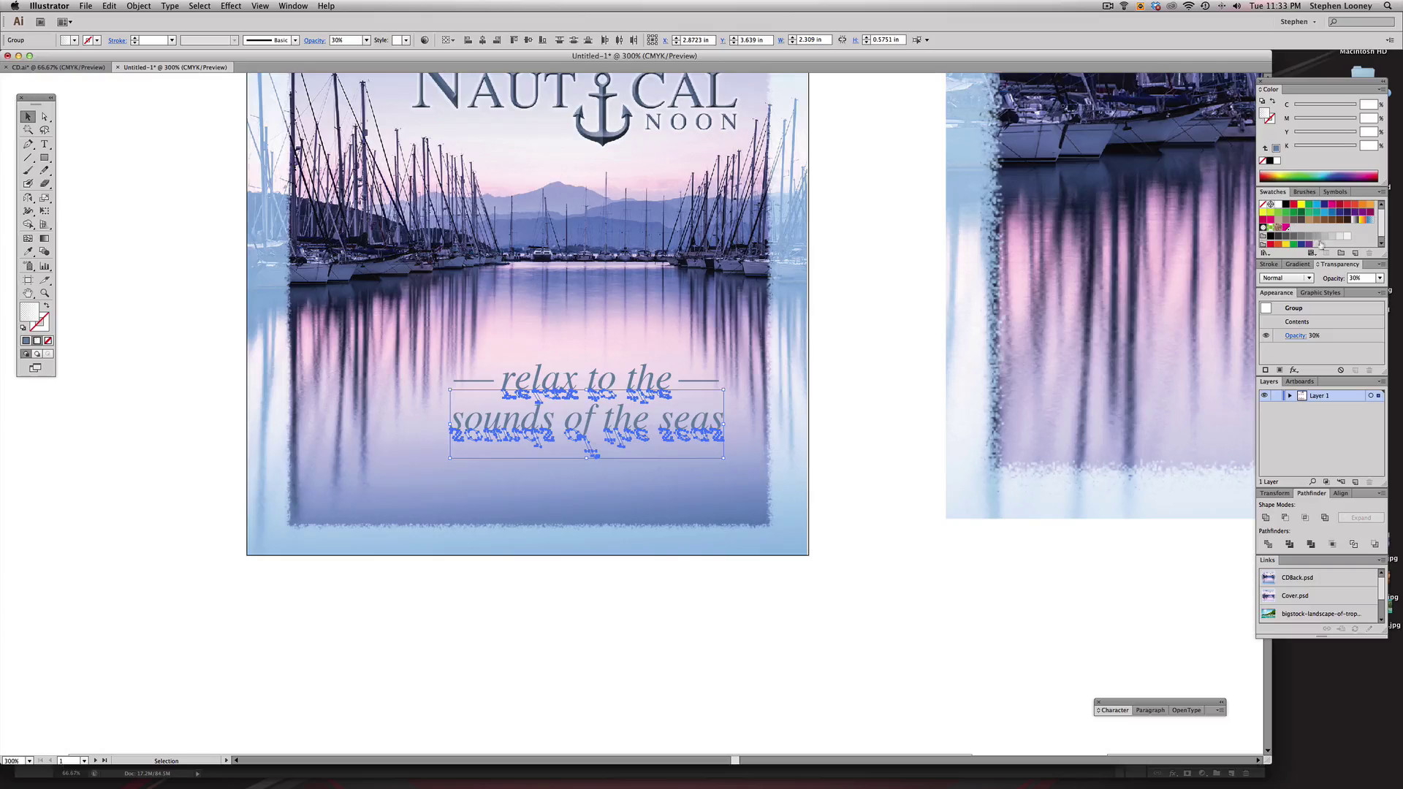
pyautogui.click(1302, 265)
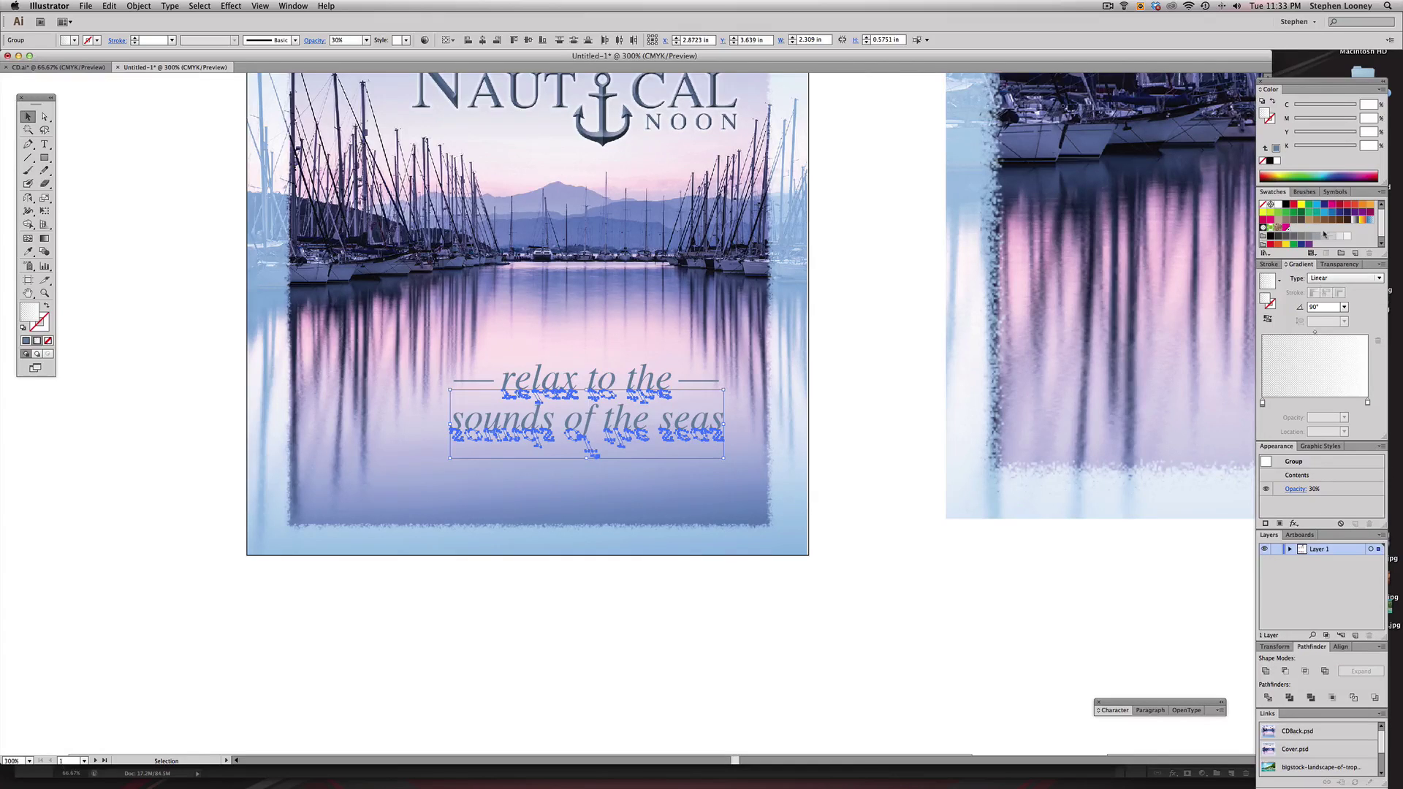
pyautogui.moveTo(1331, 213); pyautogui.dragTo(1368, 404)
pyautogui.press('super+z')
pyautogui.click(141, 380)
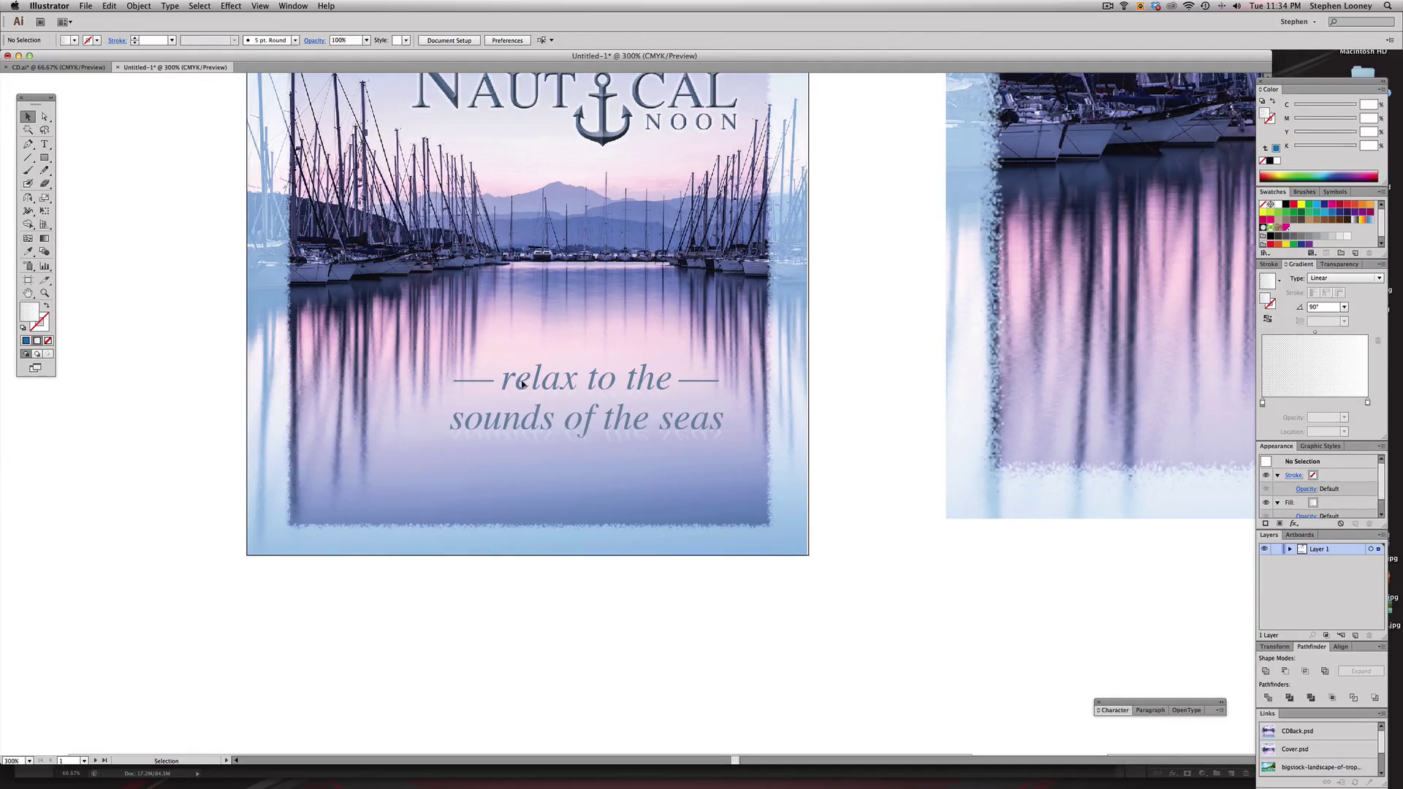
# - Save the tagline's slate-blue text fill as a swatch and assign it to the ending gradient stop of both reflected lines
pyautogui.click(522, 387)
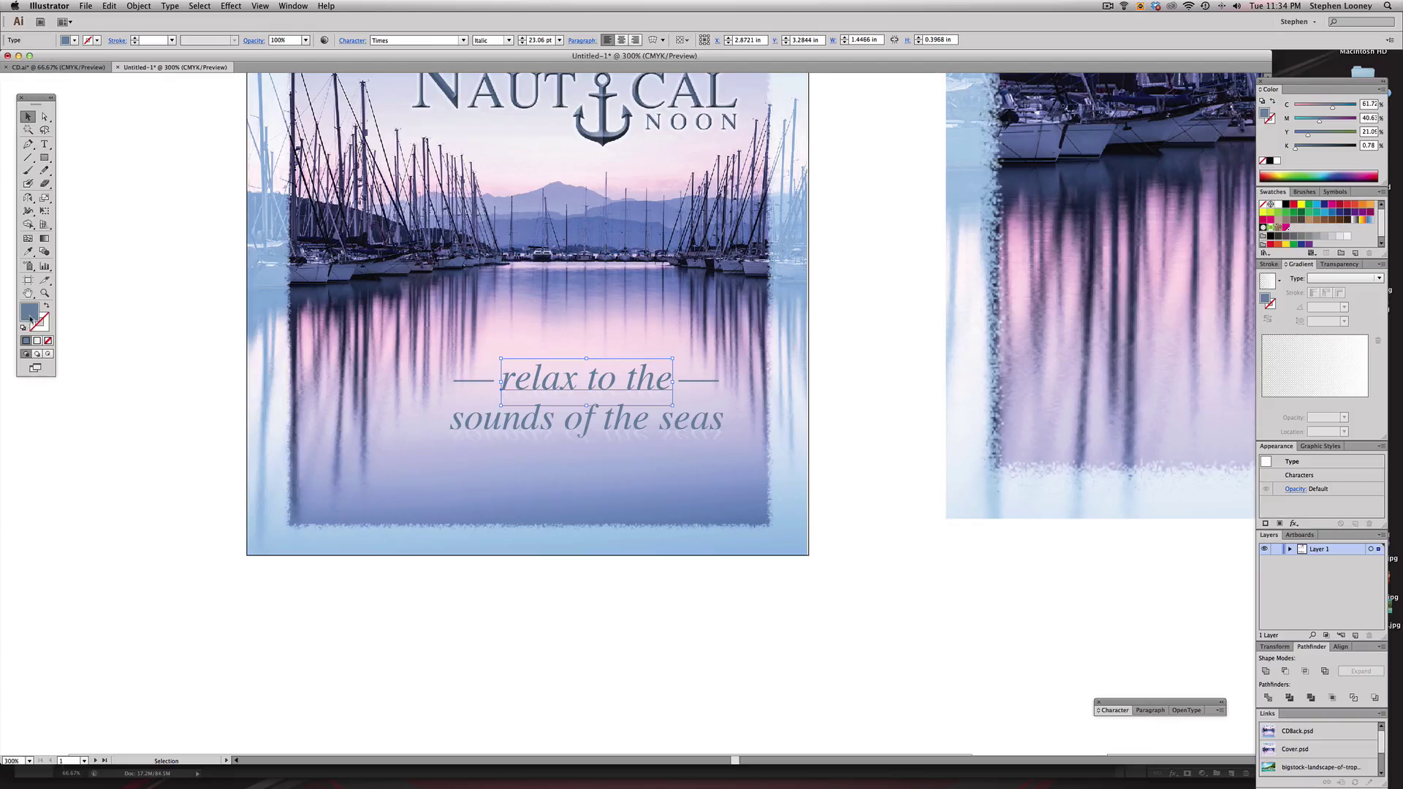
pyautogui.moveTo(30, 319); pyautogui.dragTo(1322, 239)
pyautogui.click(506, 438)
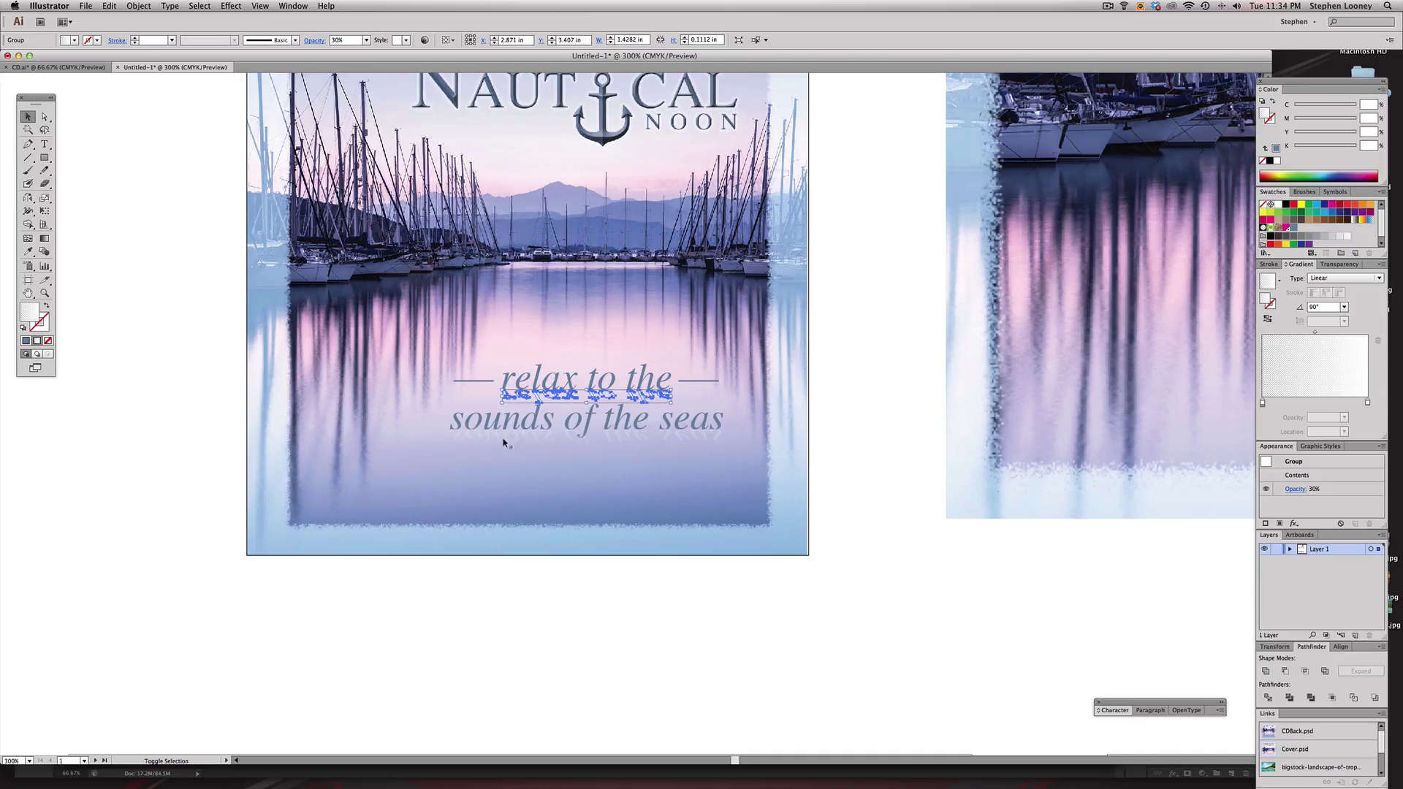
pyautogui.moveTo(1294, 227); pyautogui.dragTo(1368, 402)
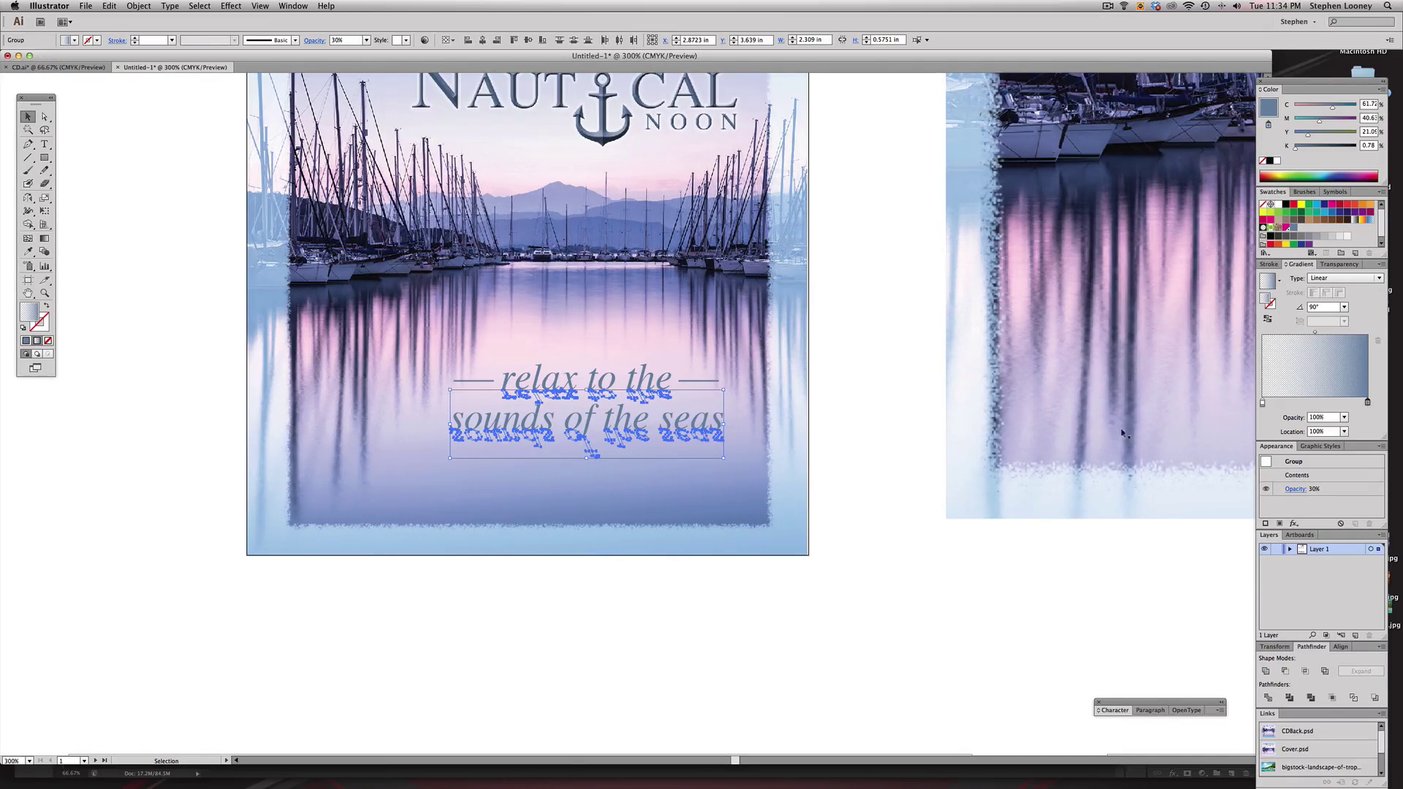
pyautogui.click(874, 442)
pyautogui.press('super+z')
pyautogui.press('super+shift+z')
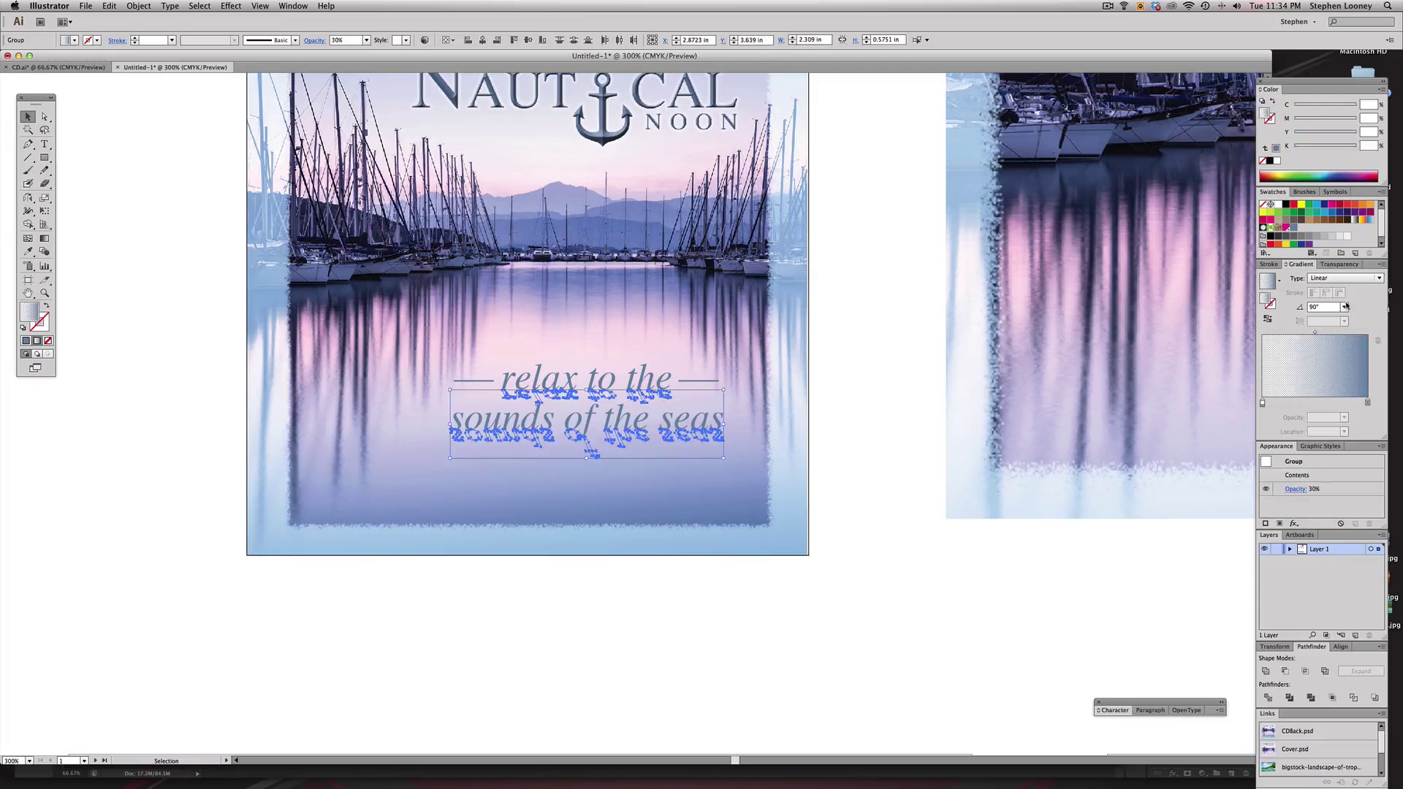
# - Set the blend mode of both reflected tagline lines to Multiply and check the result up close
pyautogui.click(1340, 264)
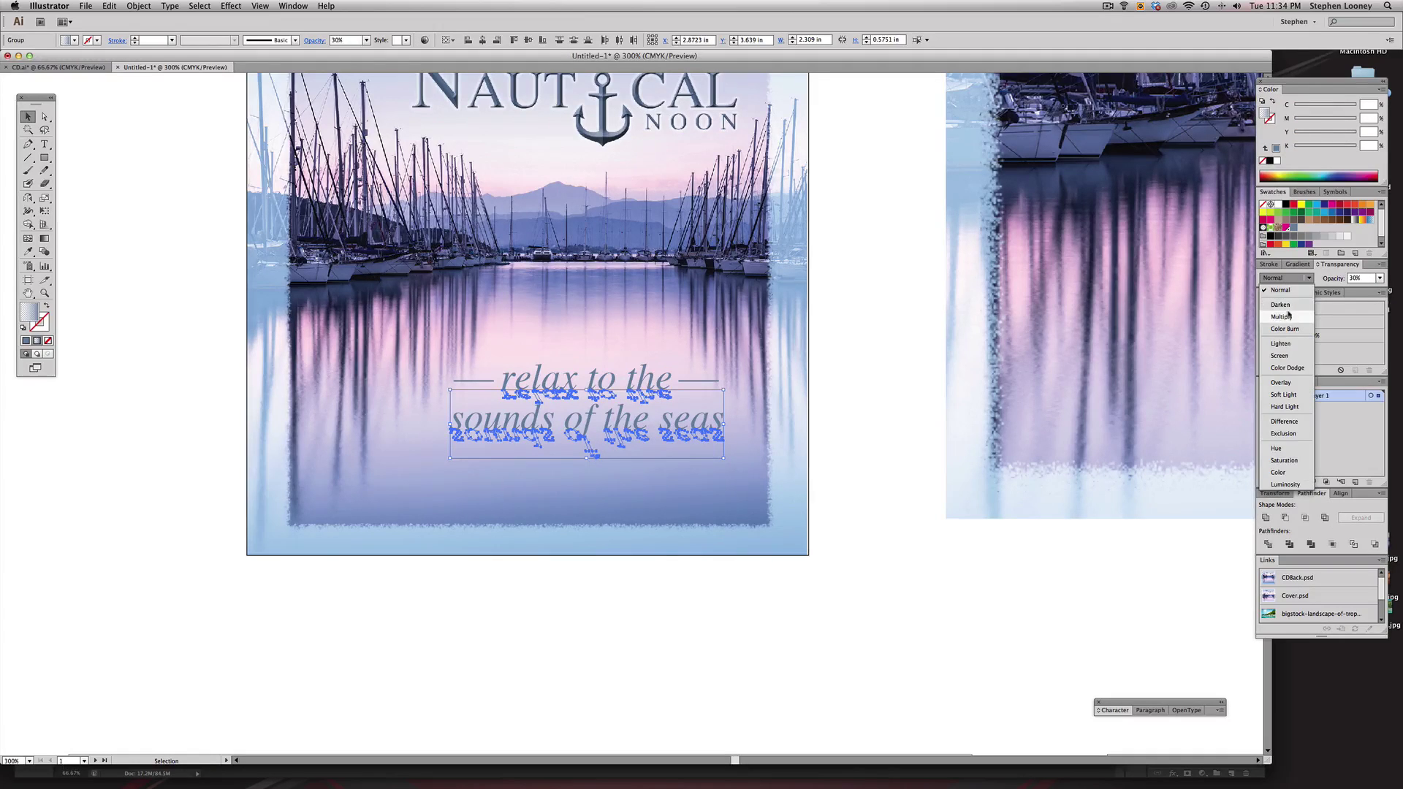
pyautogui.click(834, 369)
pyautogui.moveTo(491, 327); pyautogui.dragTo(901, 579)
pyautogui.moveTo(526, 324); pyautogui.dragTo(851, 345)
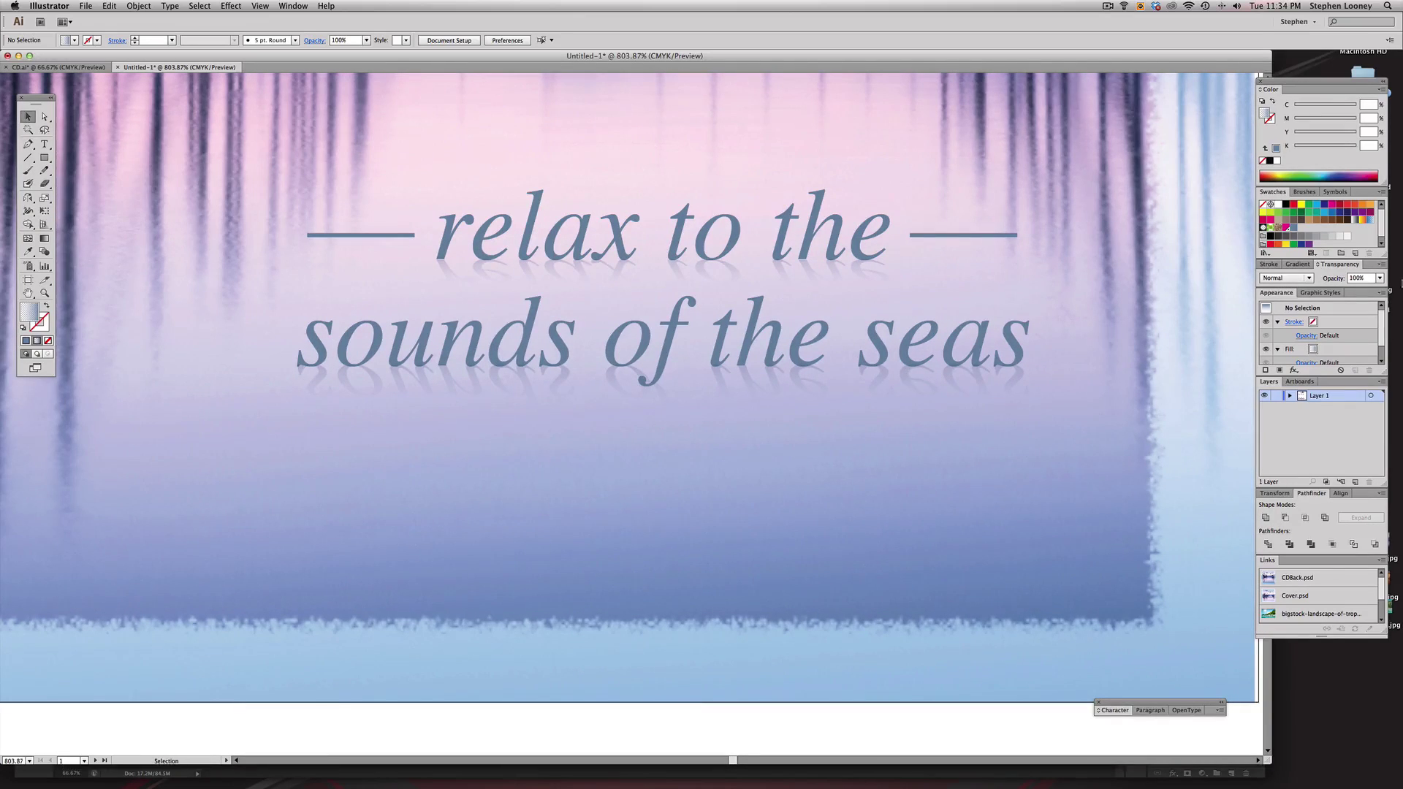
pyautogui.click(881, 391)
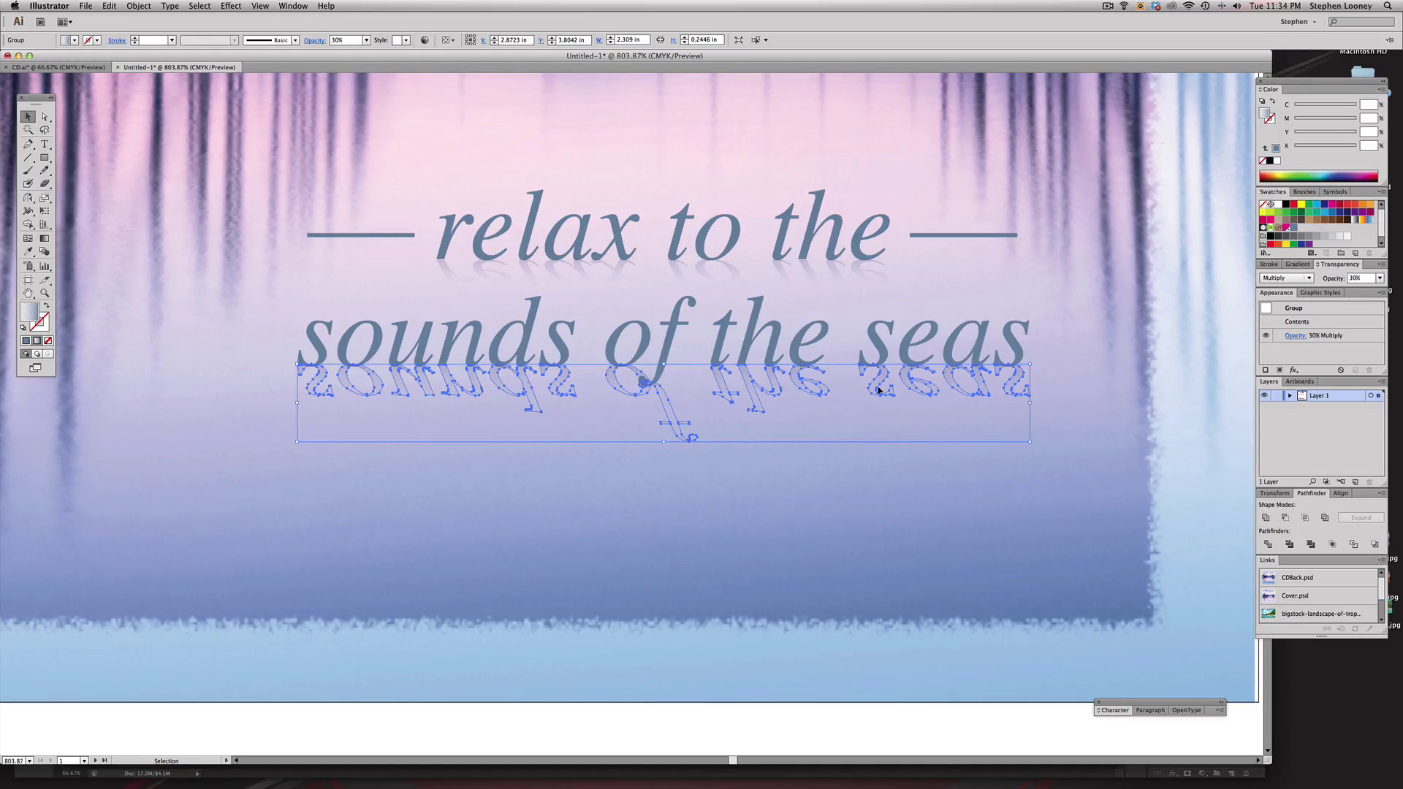
# - Extend the corners of the small cover's clipping path outward past the artboard edges to give the artwork bleed
pyautogui.press('super+minus')
pyautogui.press('super+minus')
pyautogui.press('super+minus')
pyautogui.press('super+minus')
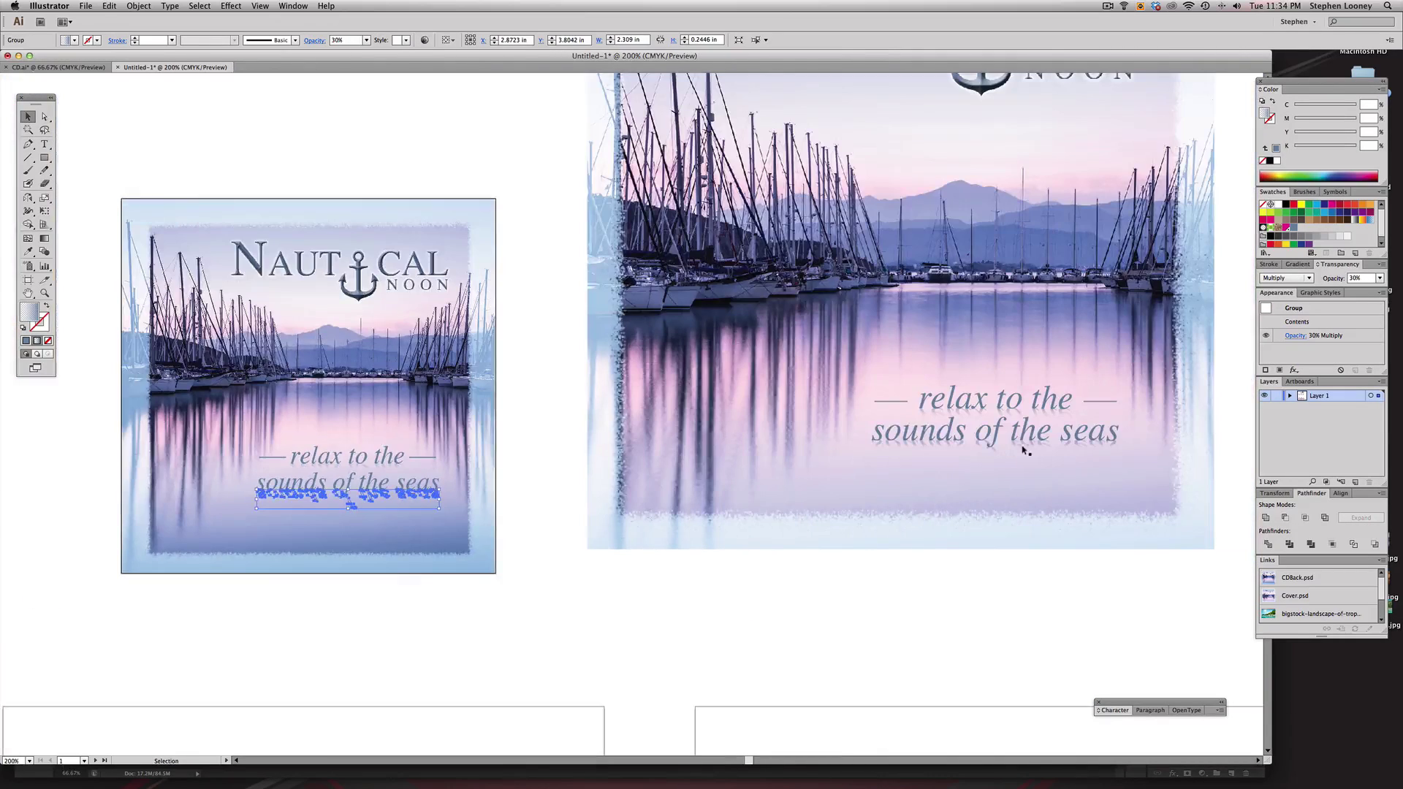
pyautogui.click(524, 354)
pyautogui.moveTo(525, 354); pyautogui.dragTo(598, 448)
pyautogui.keyDown('alt'); pyautogui.keyDown('super'); pyautogui.click(589, 431); pyautogui.keyUp('super'); pyautogui.keyUp('alt')
pyautogui.press('a')
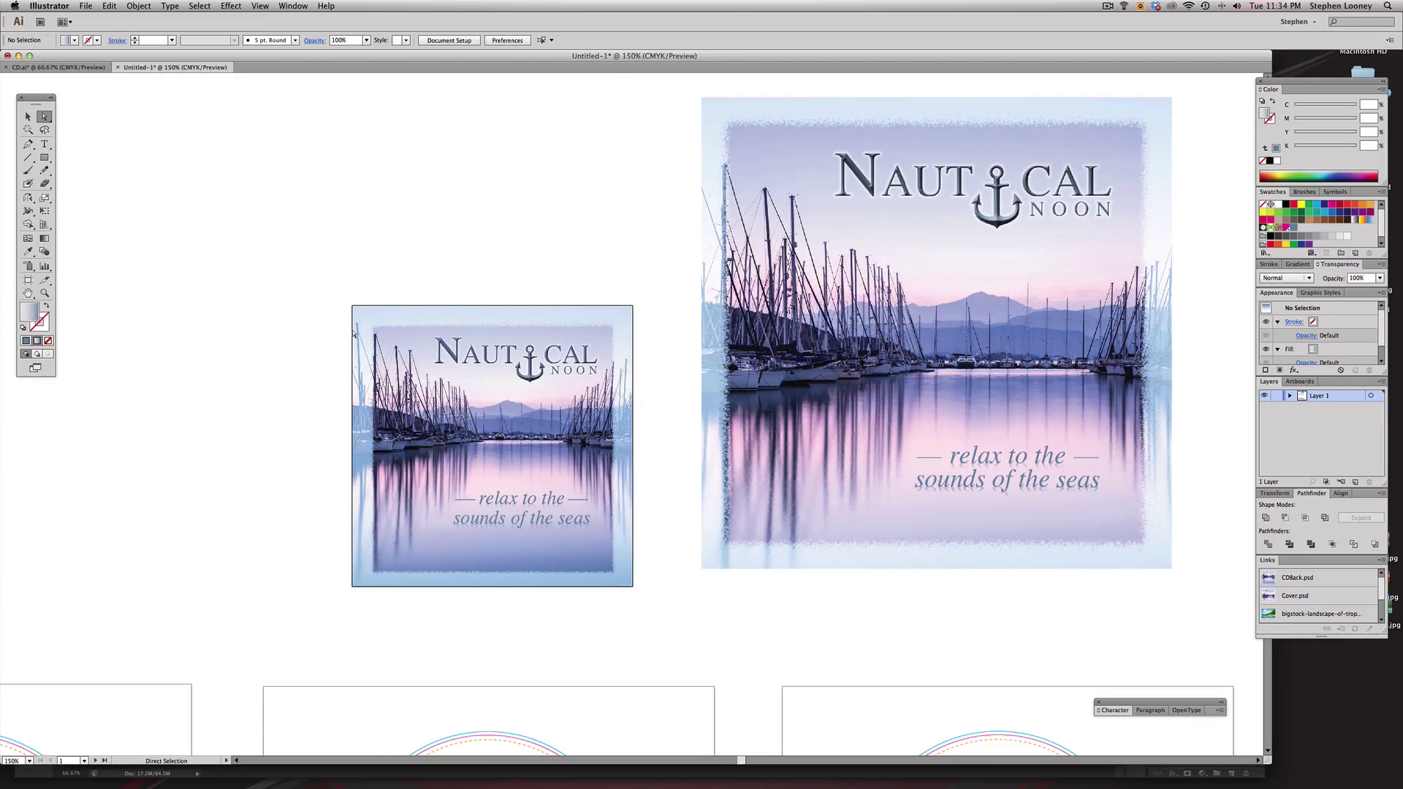
pyautogui.click(354, 331)
pyautogui.moveTo(354, 331); pyautogui.dragTo(346, 293)
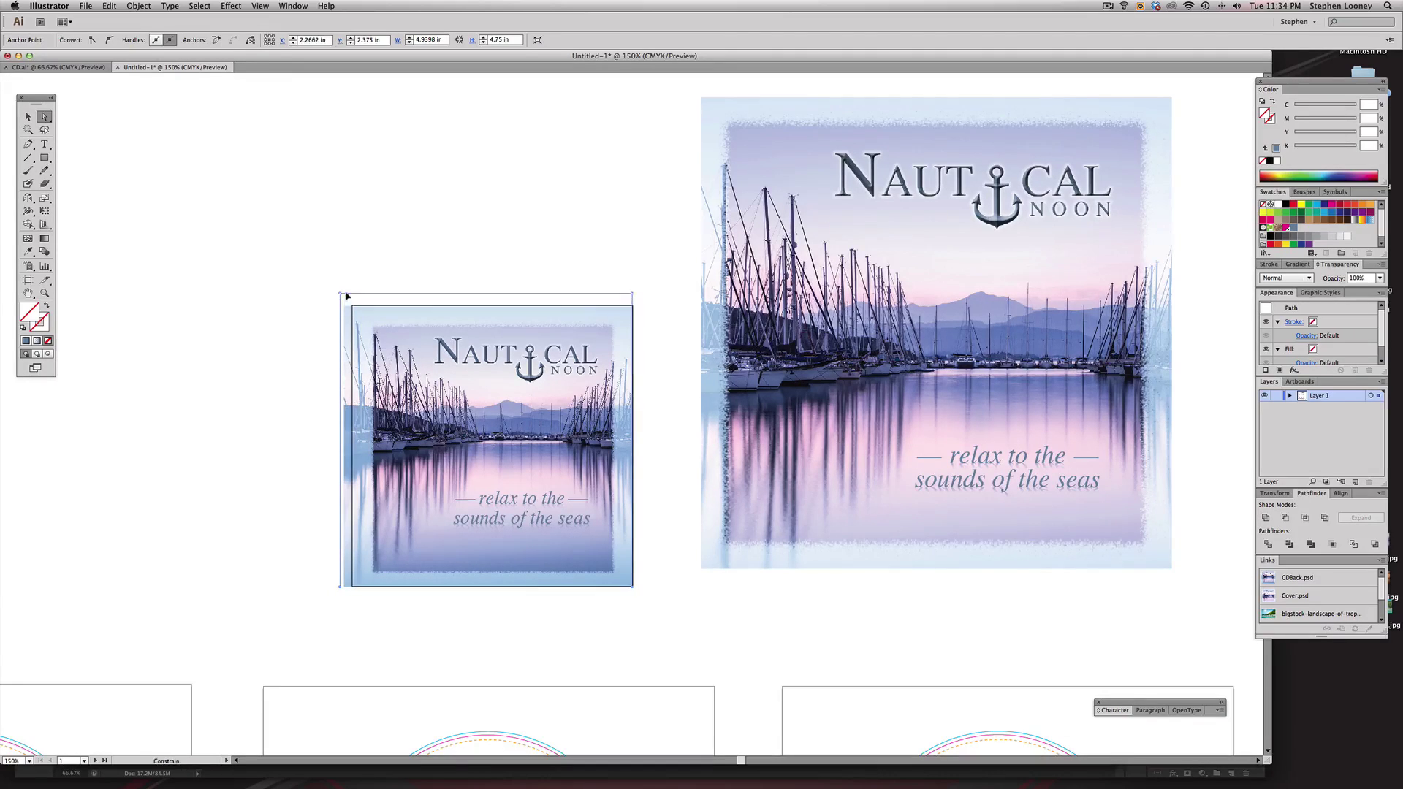
pyautogui.moveTo(630, 308); pyautogui.dragTo(644, 313)
pyautogui.moveTo(635, 587); pyautogui.dragTo(639, 600)
pyautogui.press('super+z')
pyautogui.click(688, 611)
# - Look over the disc template artboards below the covers
pyautogui.moveTo(782, 339); pyautogui.dragTo(783, 335)
pyautogui.scroll(-10, 783, 335)
pyautogui.press('v')
pyautogui.scroll(-2, 623, 341)
pyautogui.scroll(-5, 619, 382)
pyautogui.hscroll(2, 585, 351)
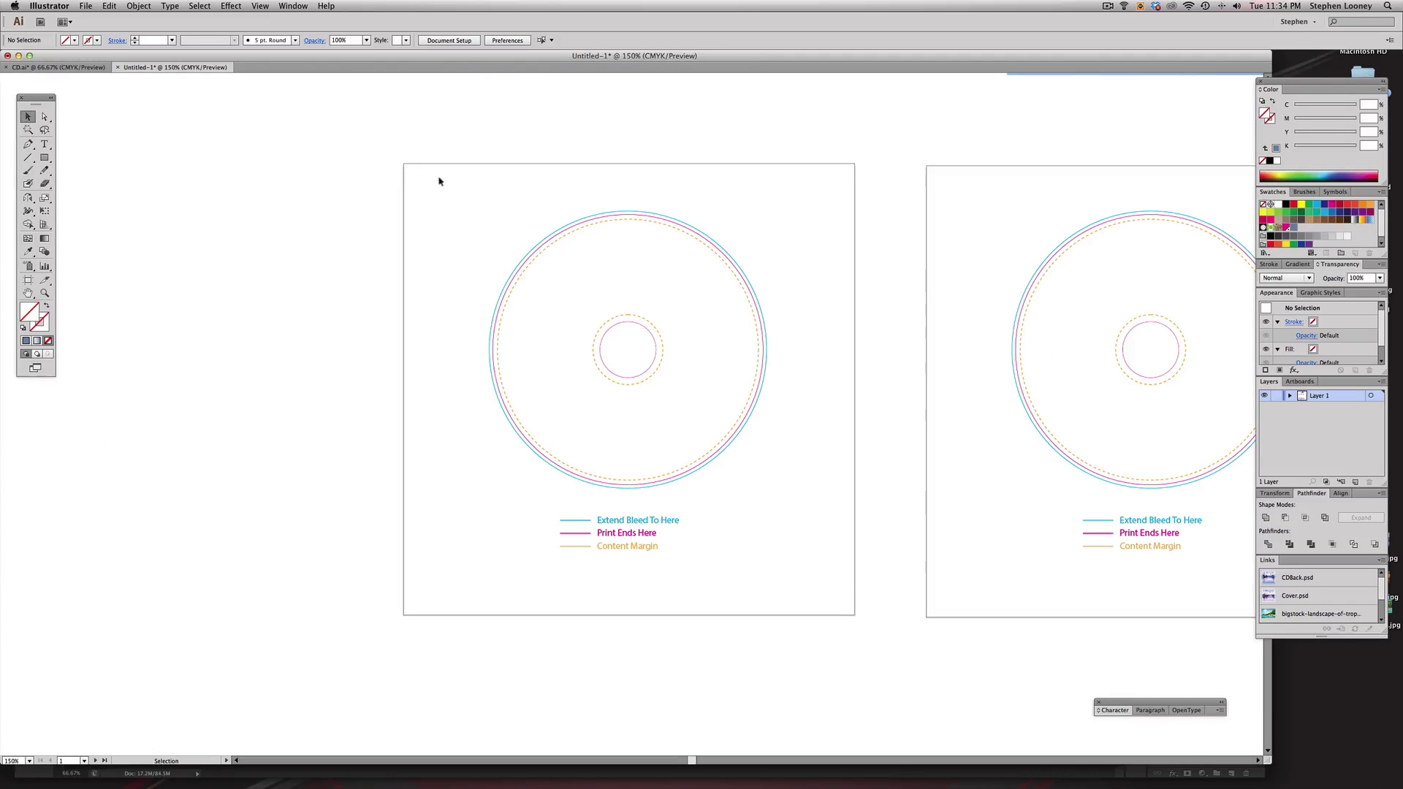
pyautogui.hscroll(4, 551, 295)
pyautogui.hscroll(1, 563, 300)
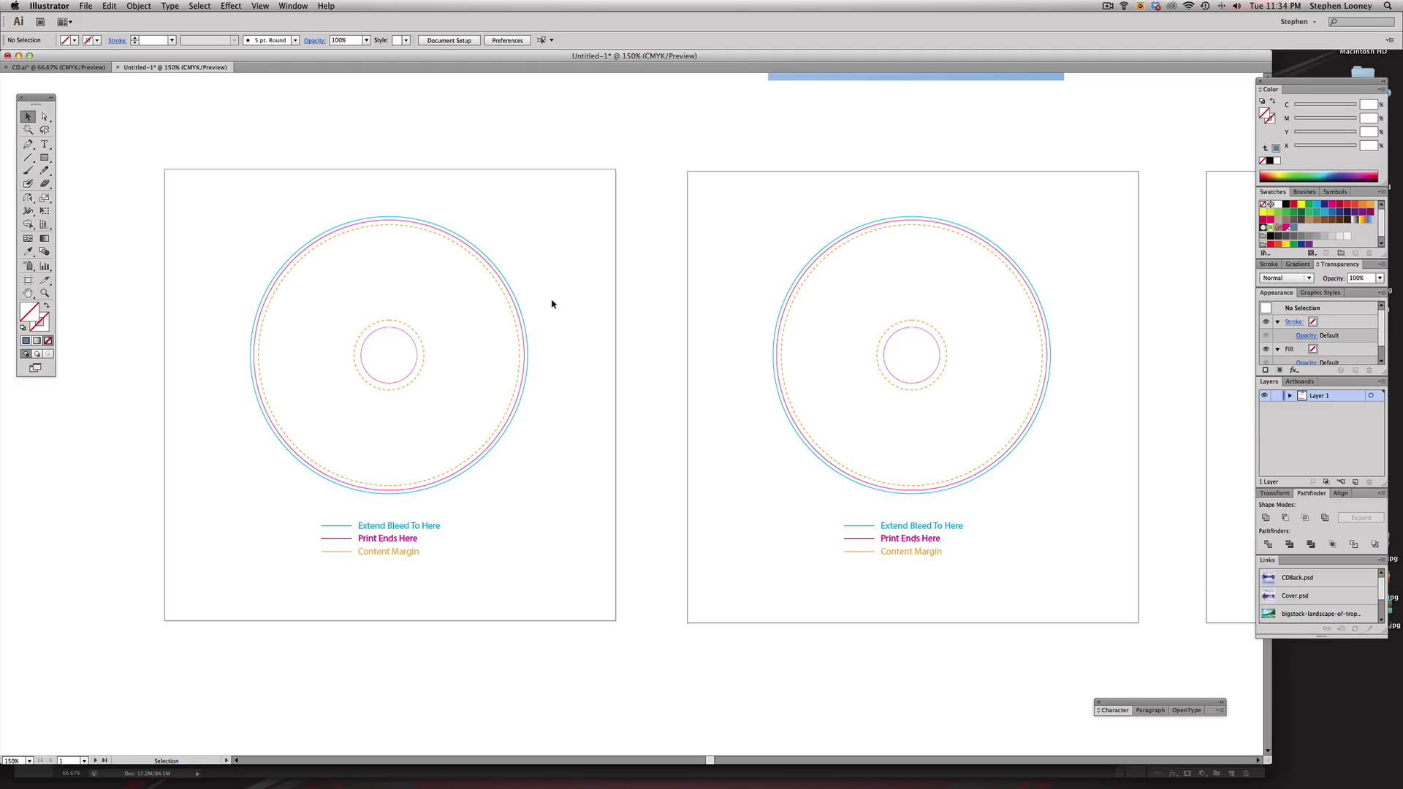
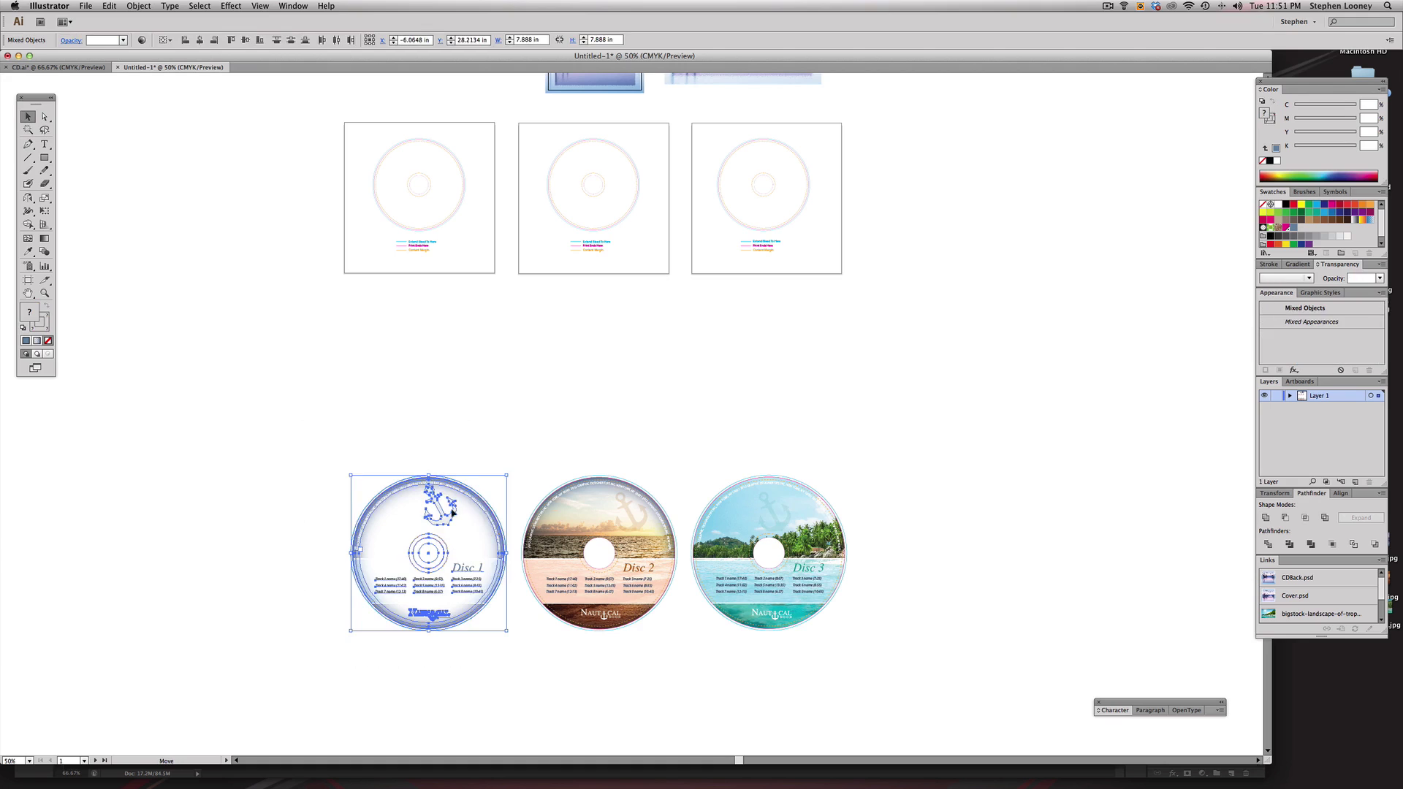
# - Move the finished Disc 1 label artwork up to just beneath the first disc artboard
pyautogui.moveTo(456, 513); pyautogui.dragTo(458, 327)
pyautogui.click(567, 351)
pyautogui.moveTo(411, 244); pyautogui.dragTo(437, 313)
pyautogui.moveTo(279, 165); pyautogui.dragTo(679, 553)
pyautogui.click(585, 549)
pyautogui.click(689, 497)
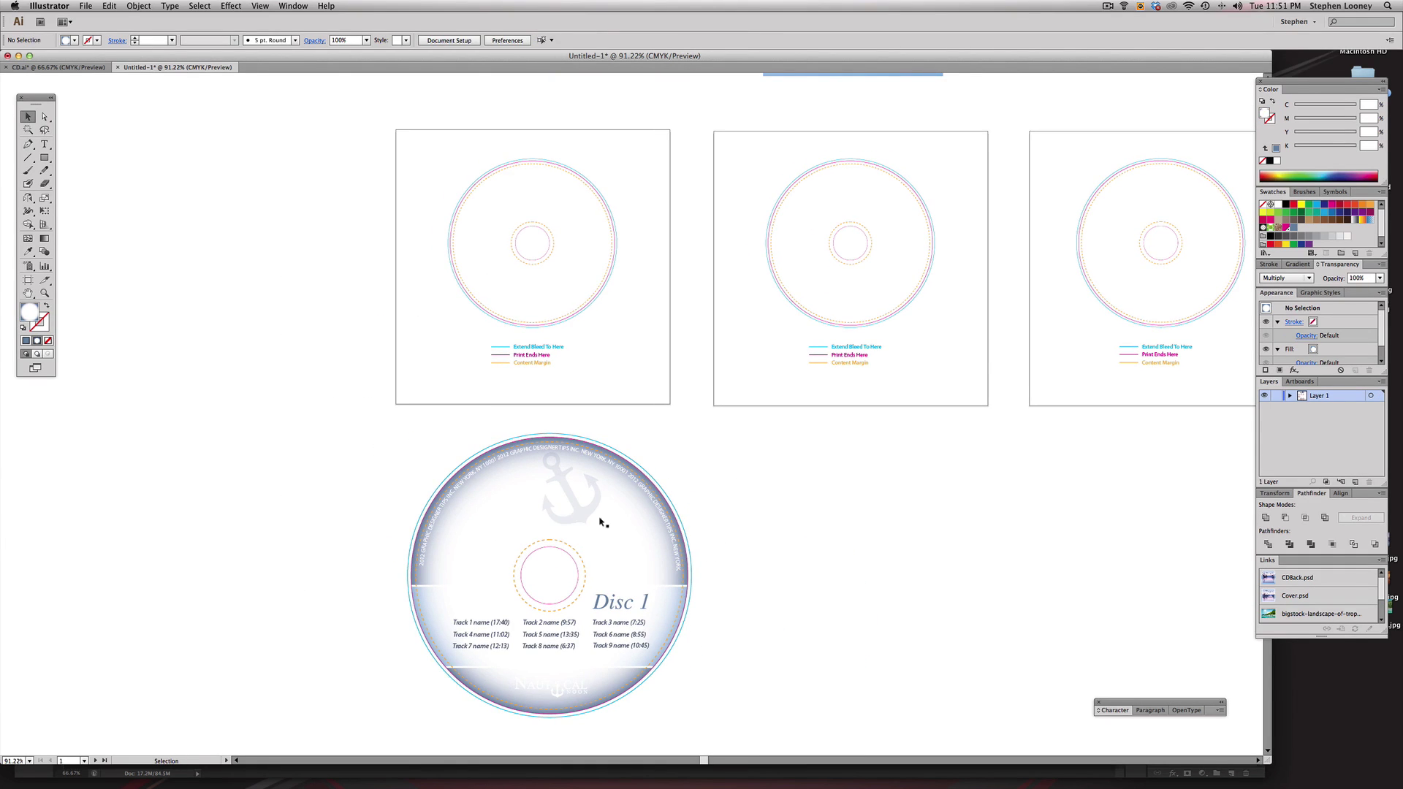
# - Inspect the three disc templates and check their centre-hole circles by selecting all three together
pyautogui.click(599, 545)
pyautogui.click(850, 422)
pyautogui.scroll(3, 621, 314)
pyautogui.moveTo(392, 226); pyautogui.dragTo(1065, 636)
pyautogui.moveTo(830, 483); pyautogui.dragTo(950, 517)
pyautogui.keyDown('alt'); pyautogui.keyDown('super'); pyautogui.click(893, 507); pyautogui.keyUp('super'); pyautogui.keyUp('alt')
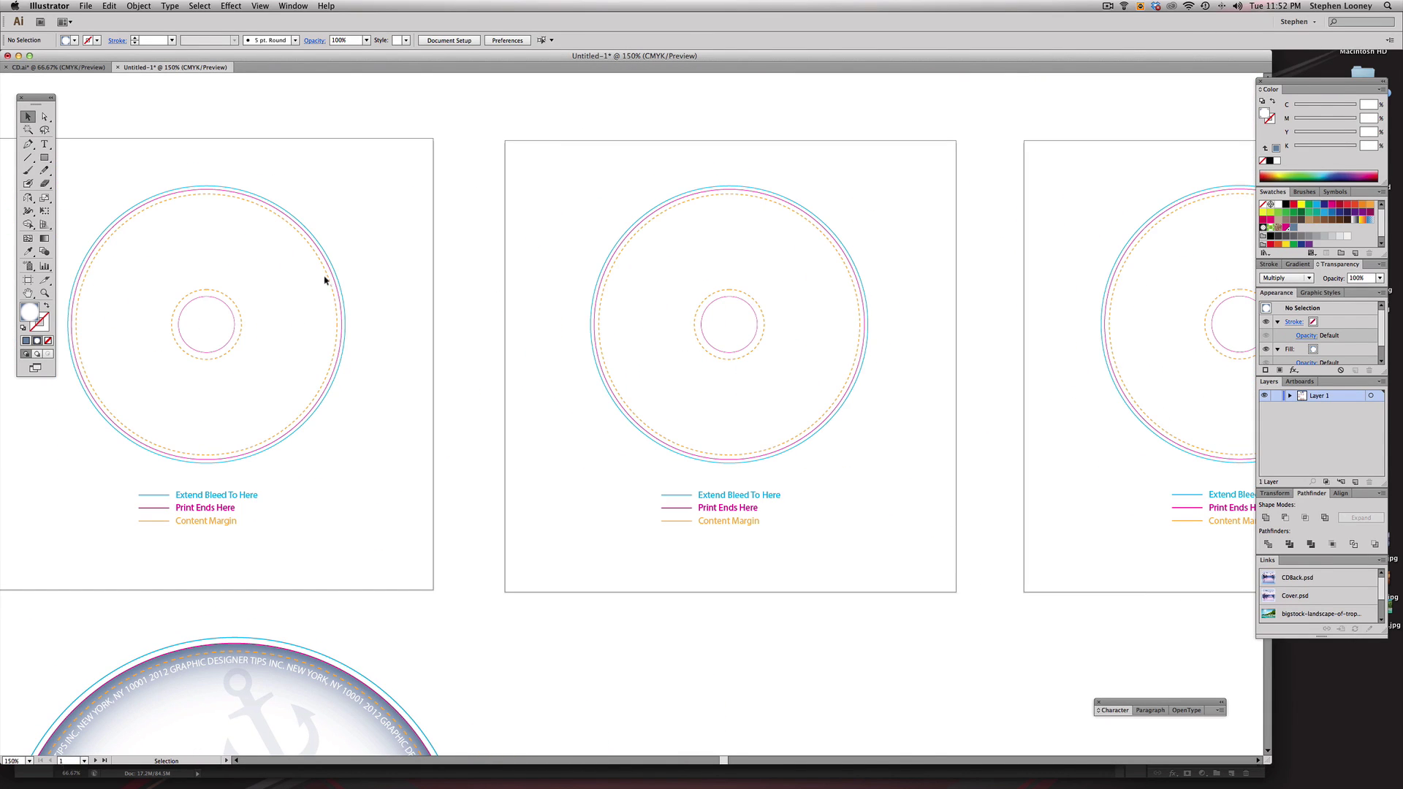
pyautogui.moveTo(66, 163); pyautogui.dragTo(1289, 560)
pyautogui.moveTo(895, 482); pyautogui.dragTo(1010, 491)
pyautogui.click(505, 370)
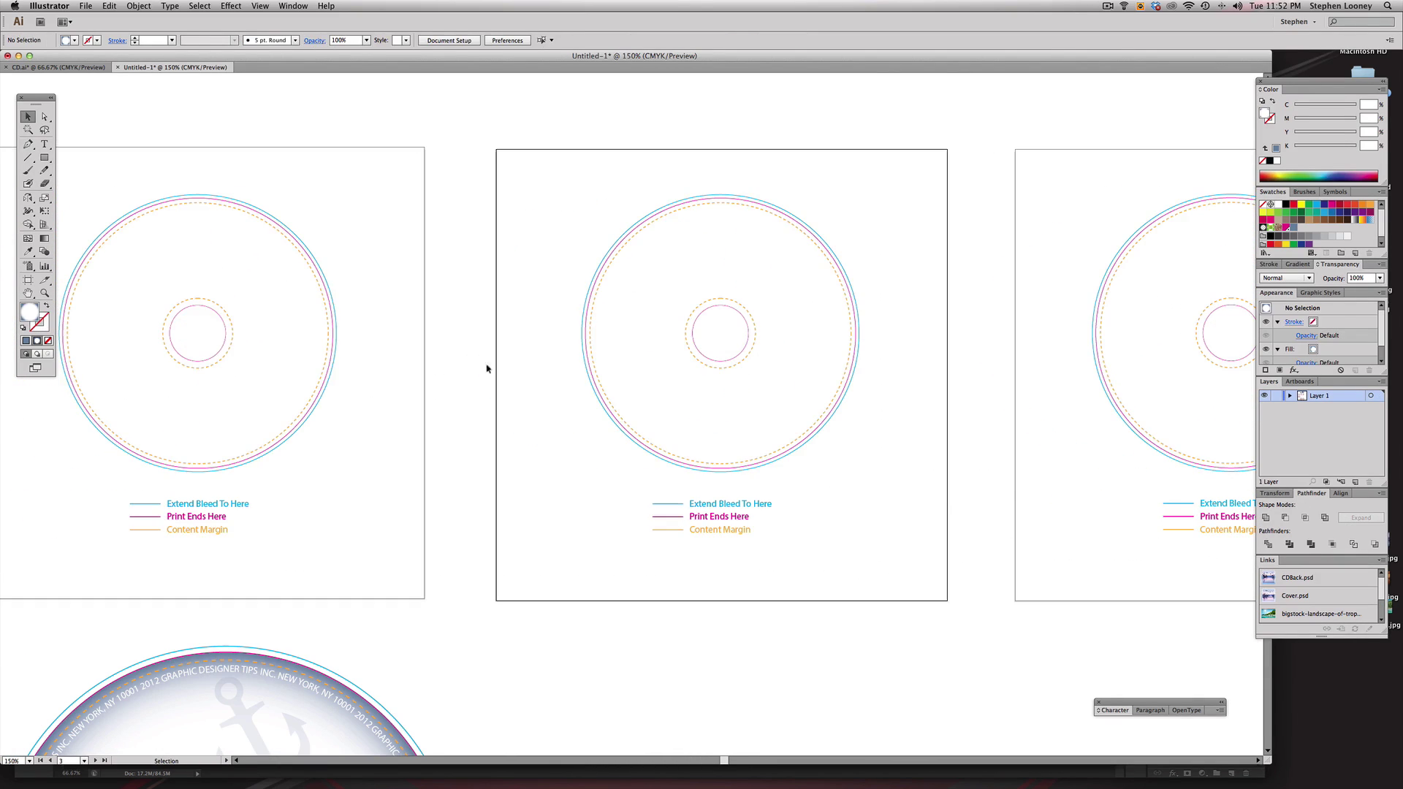
pyautogui.click(203, 349)
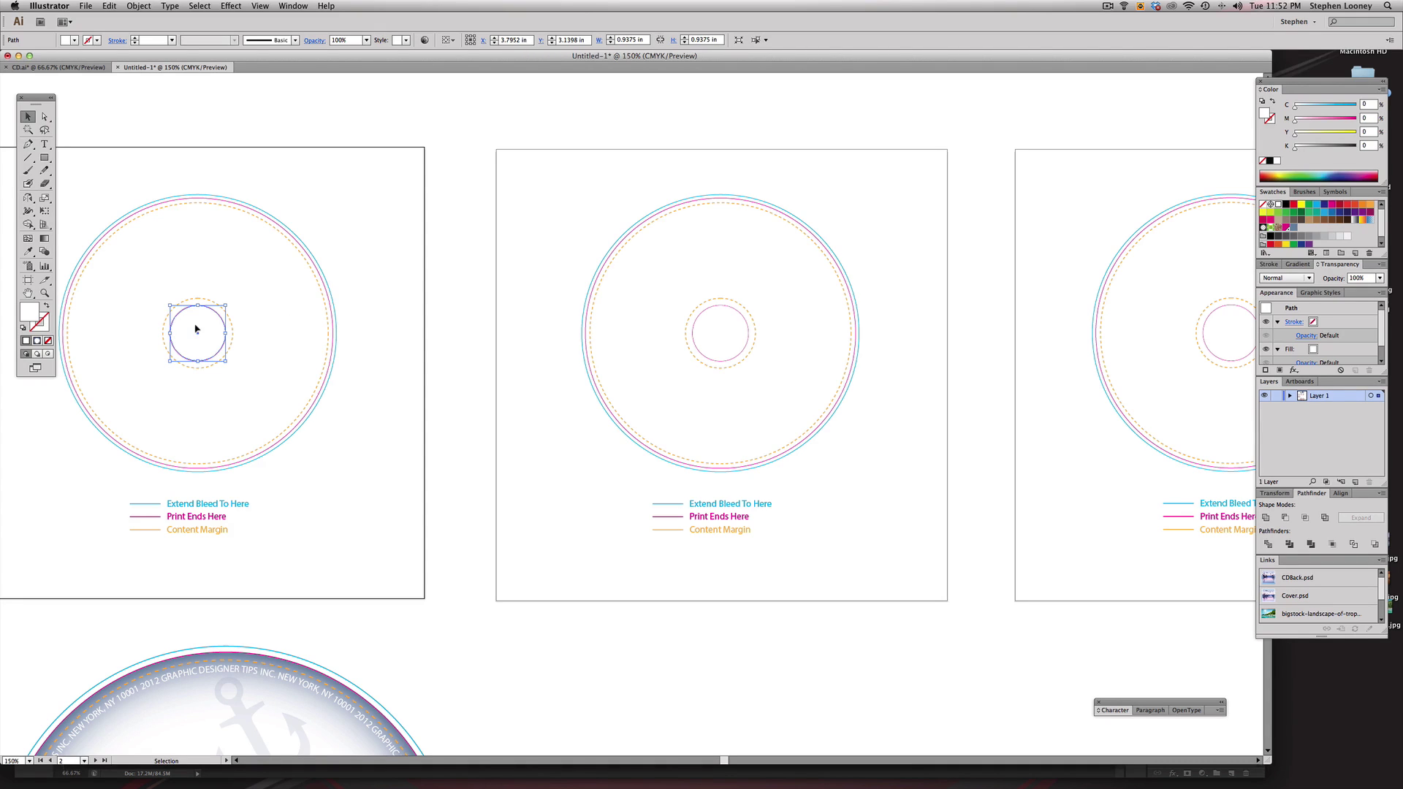
pyautogui.keyDown('shift'); pyautogui.click(719, 336); pyautogui.keyUp('shift')
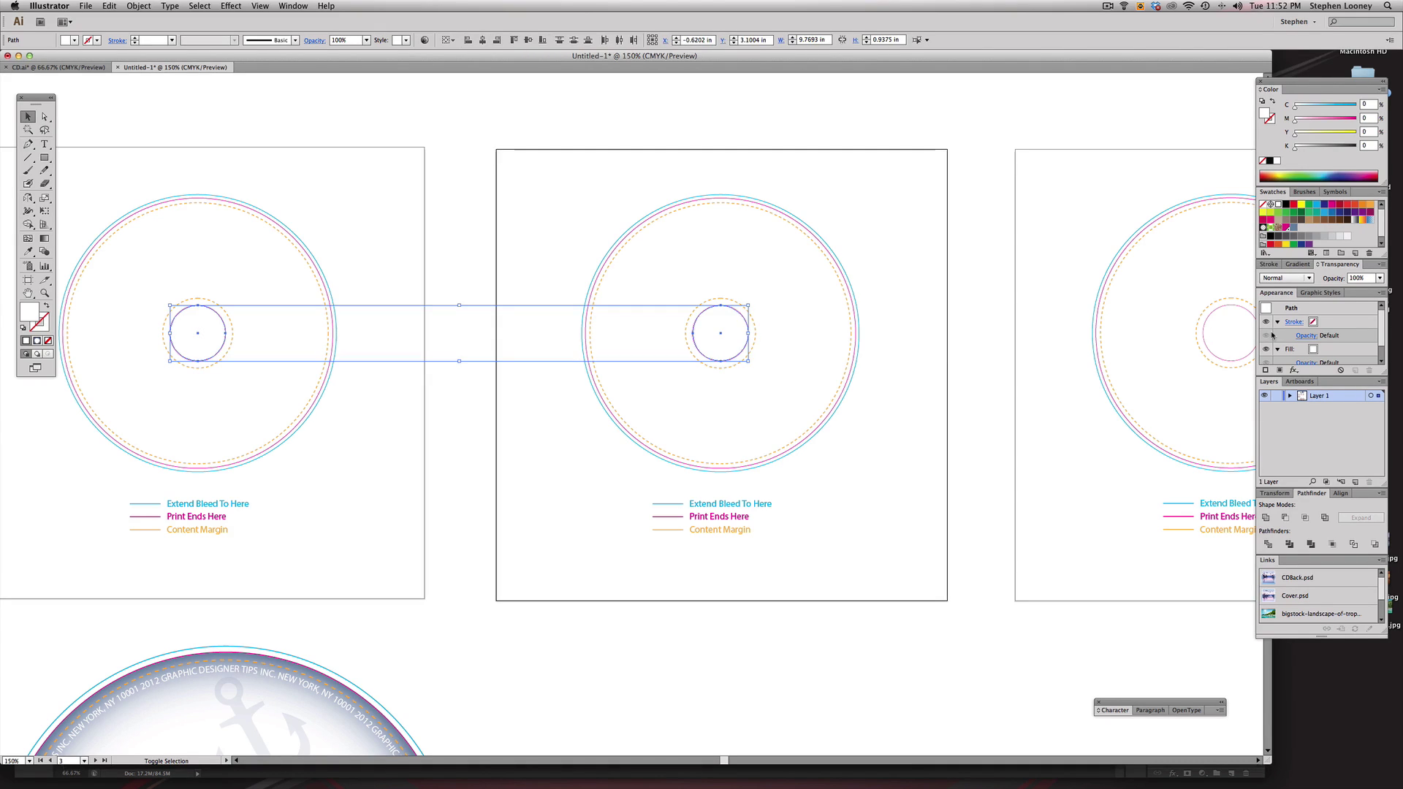
pyautogui.keyDown('shift'); pyautogui.click(1241, 338); pyautogui.keyUp('shift')
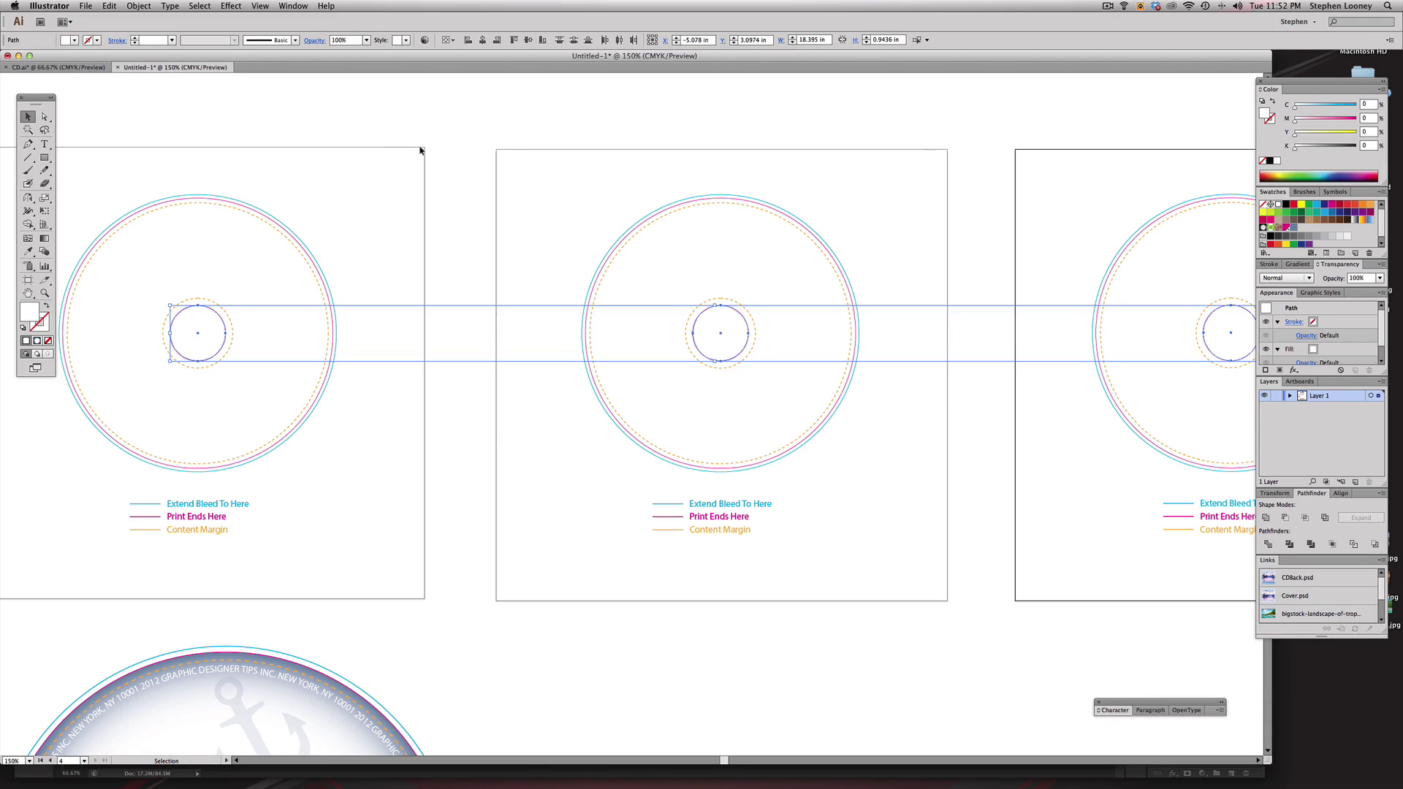
pyautogui.click(131, 184)
# - Move the guides and legends of all three disc templates onto a new layer above the artwork
pyautogui.moveTo(70, 173); pyautogui.dragTo(1300, 570)
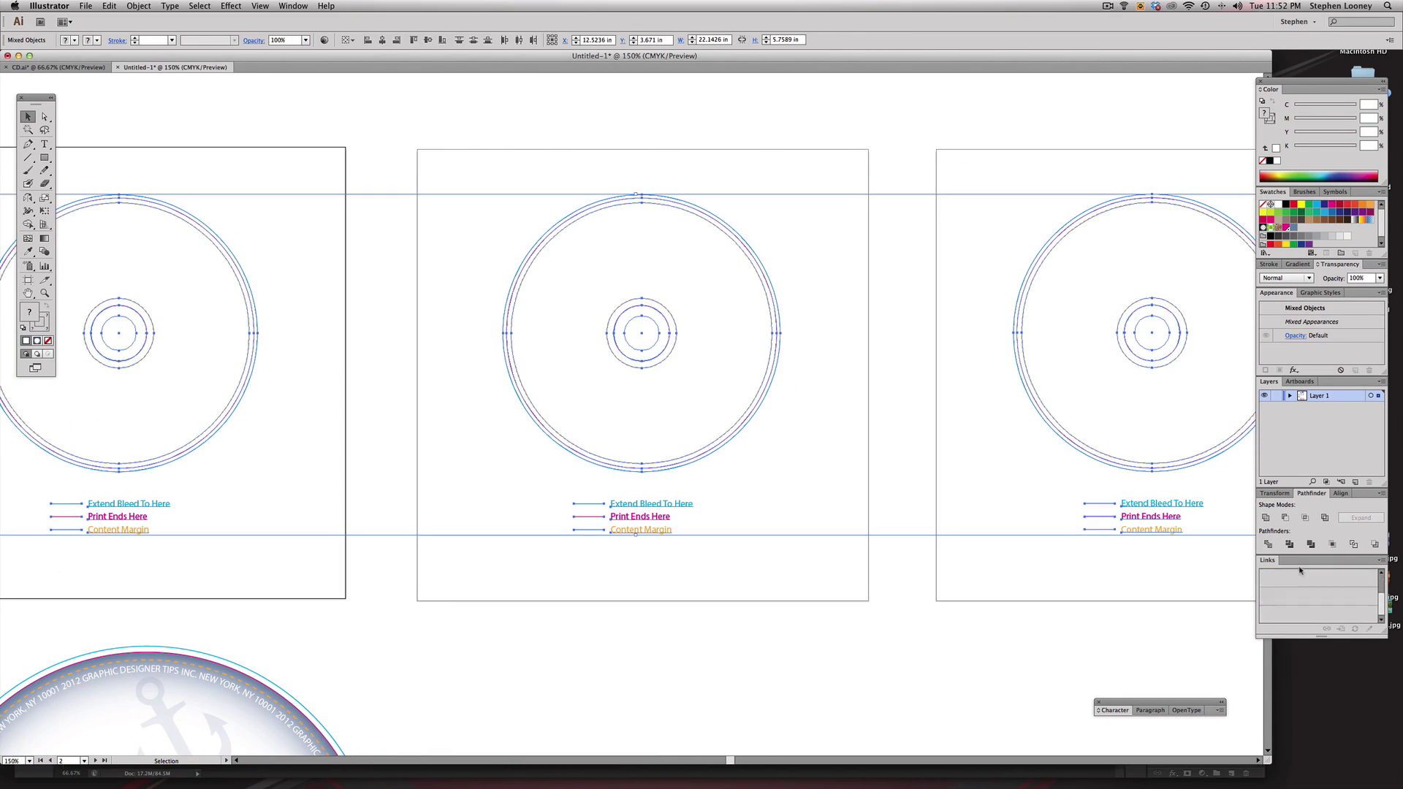
pyautogui.click(1356, 486)
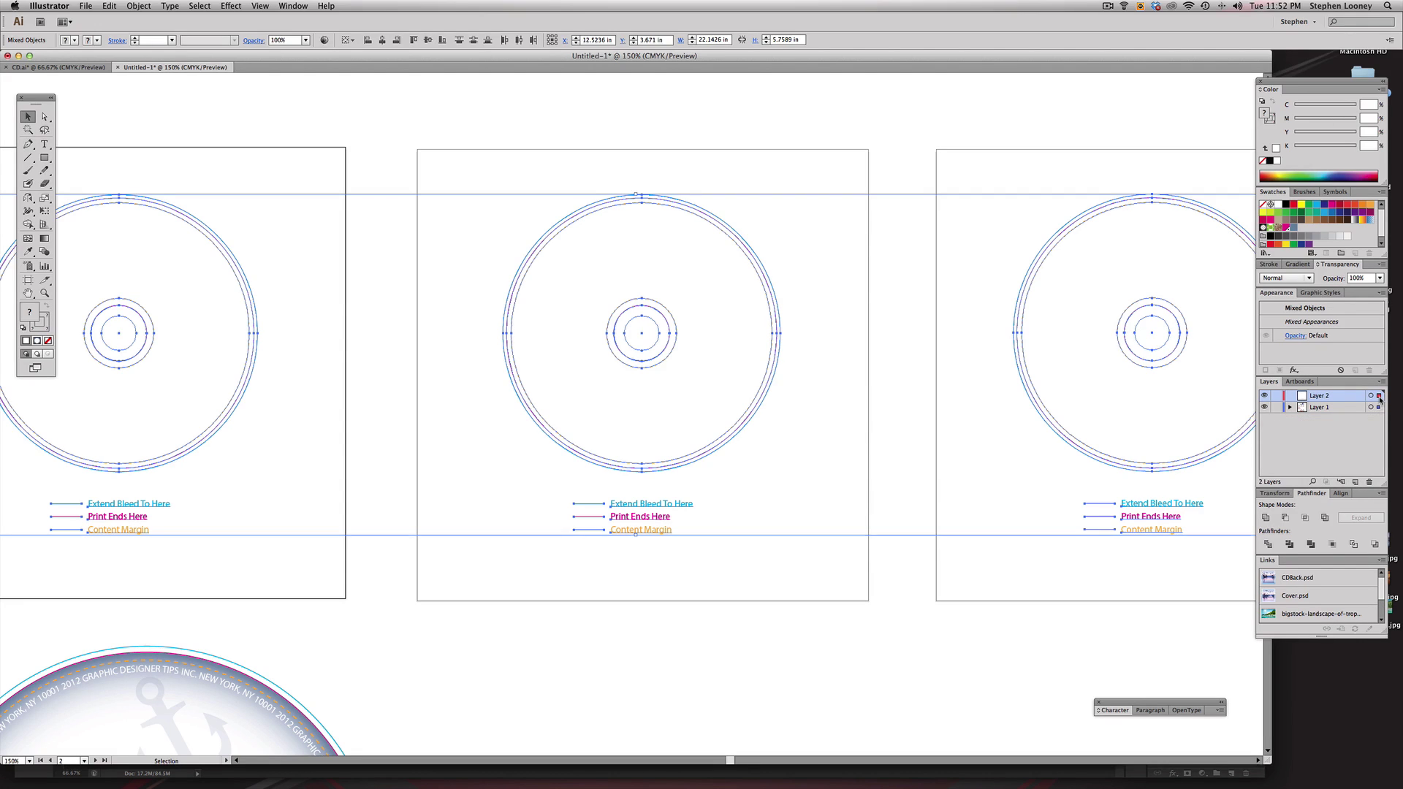
pyautogui.moveTo(1378, 407); pyautogui.dragTo(1379, 399)
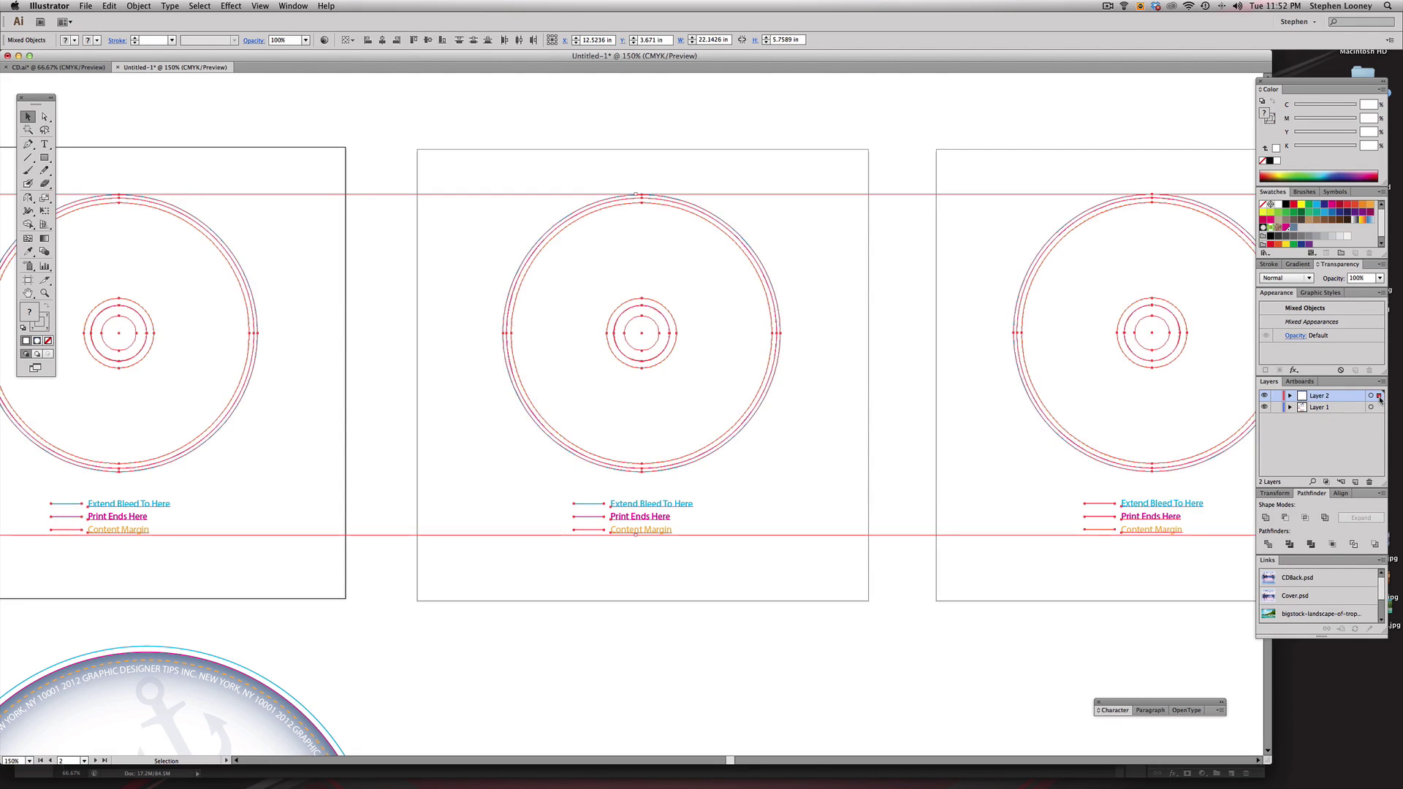
# - Rename the new layer Template and lock it
pyautogui.doubleClick(1321, 398)
pyautogui.write('Template')
pyautogui.press('Return')
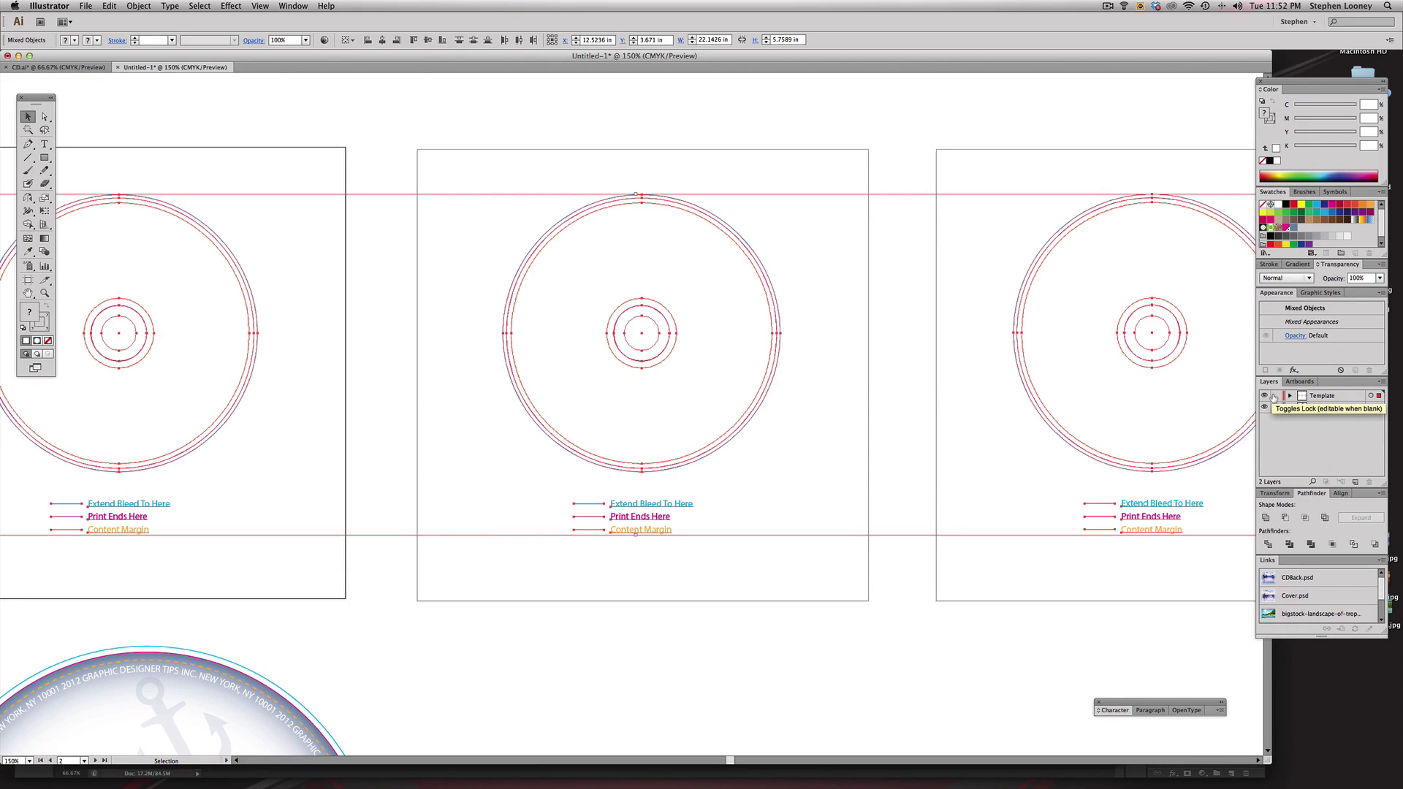
pyautogui.click(1274, 395)
# - Make Layer 1 the active layer for the disc artwork
pyautogui.moveTo(821, 370); pyautogui.dragTo(862, 373)
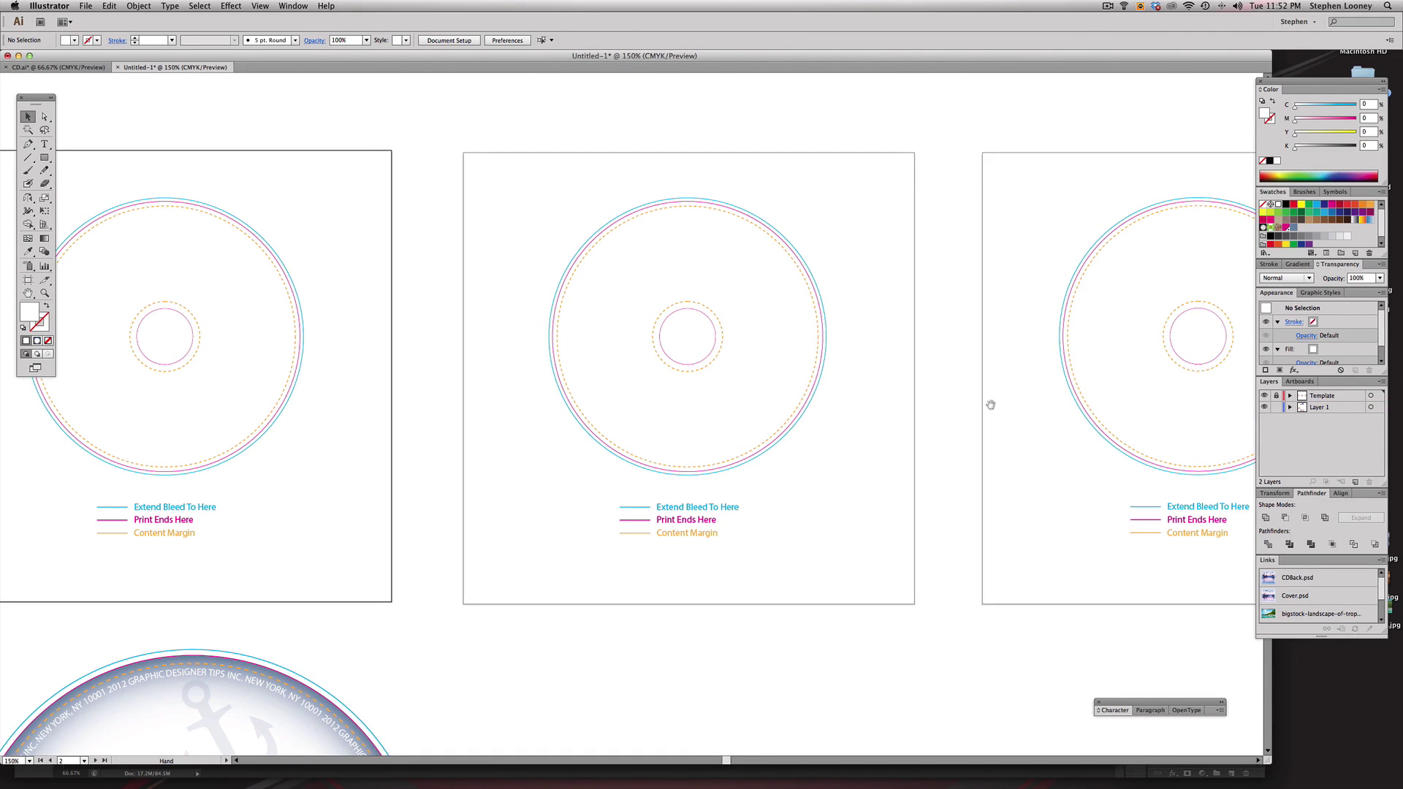
pyautogui.moveTo(990, 405); pyautogui.dragTo(1005, 402)
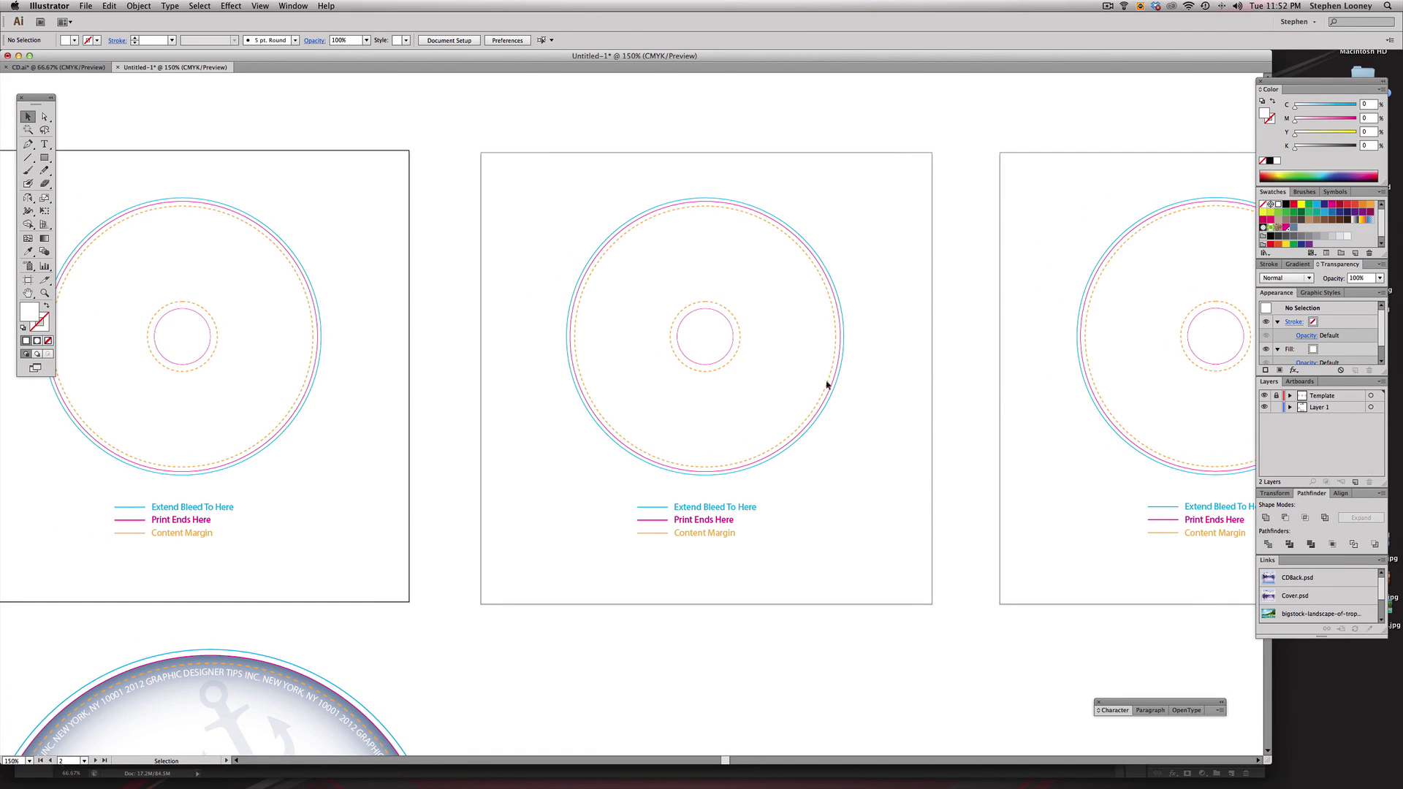
pyautogui.moveTo(794, 380); pyautogui.dragTo(876, 364)
pyautogui.click(1329, 407)
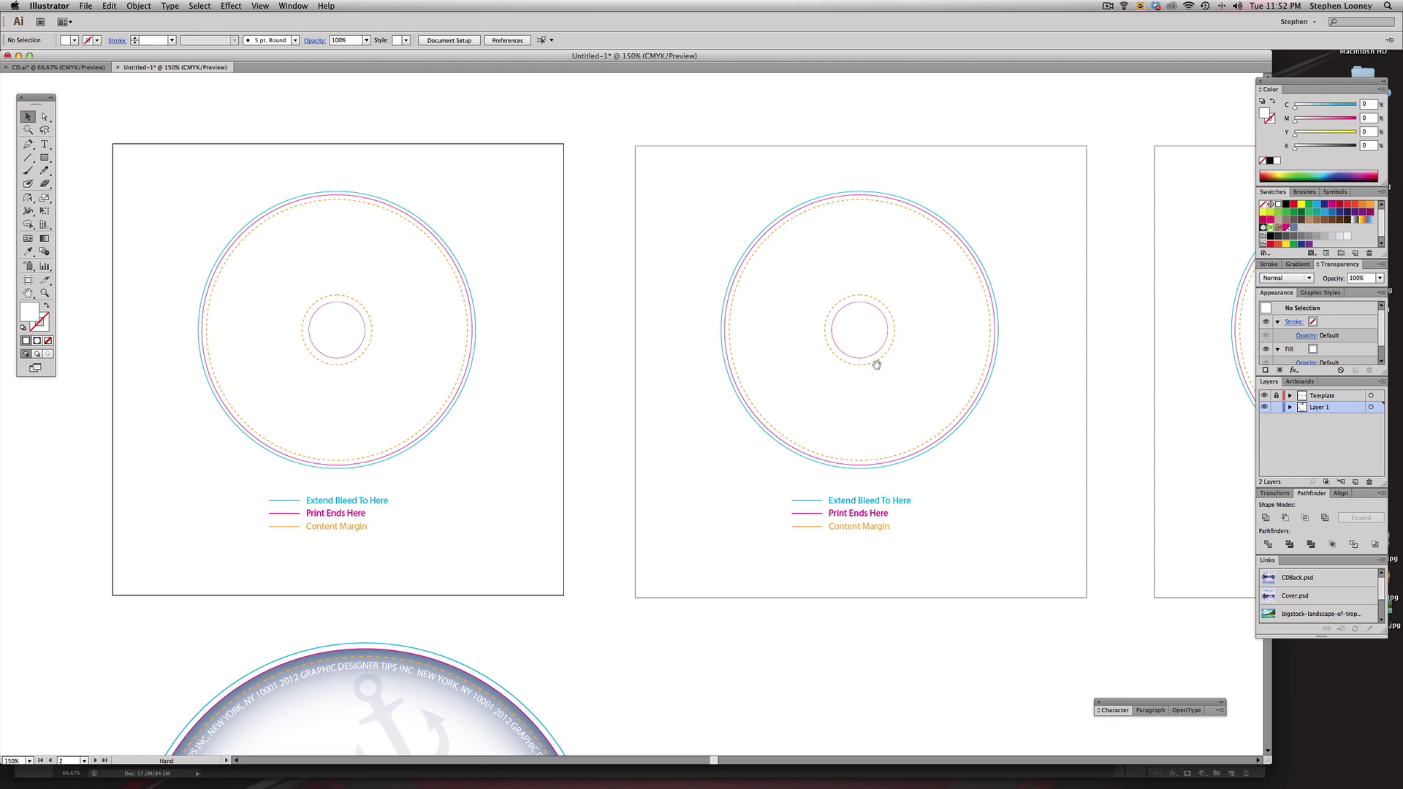
# - Draw a black test rectangle over the first disc template and enlarge it to about 5.31 by 5.54 in
pyautogui.click(45, 157)
pyautogui.moveTo(231, 227); pyautogui.dragTo(491, 412)
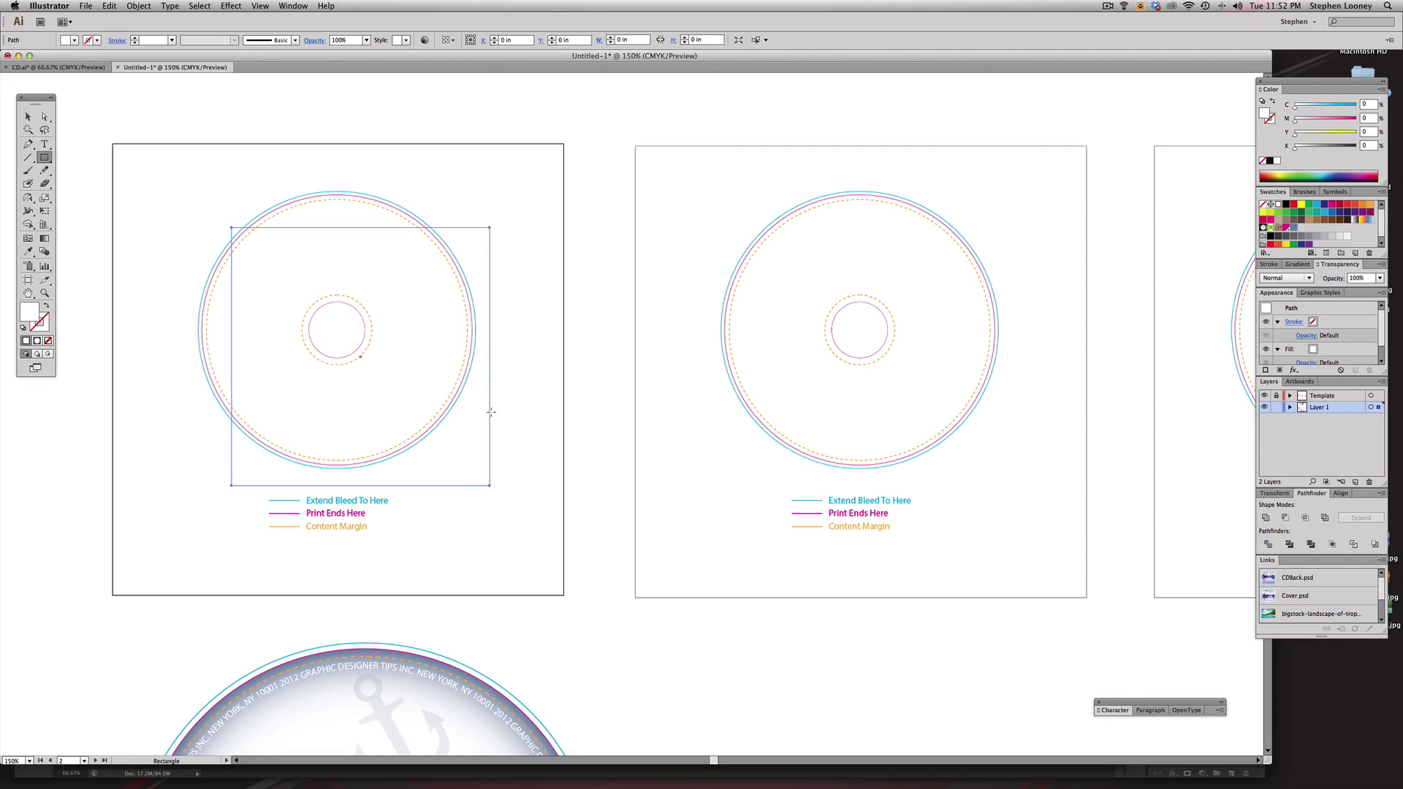
pyautogui.click(1284, 204)
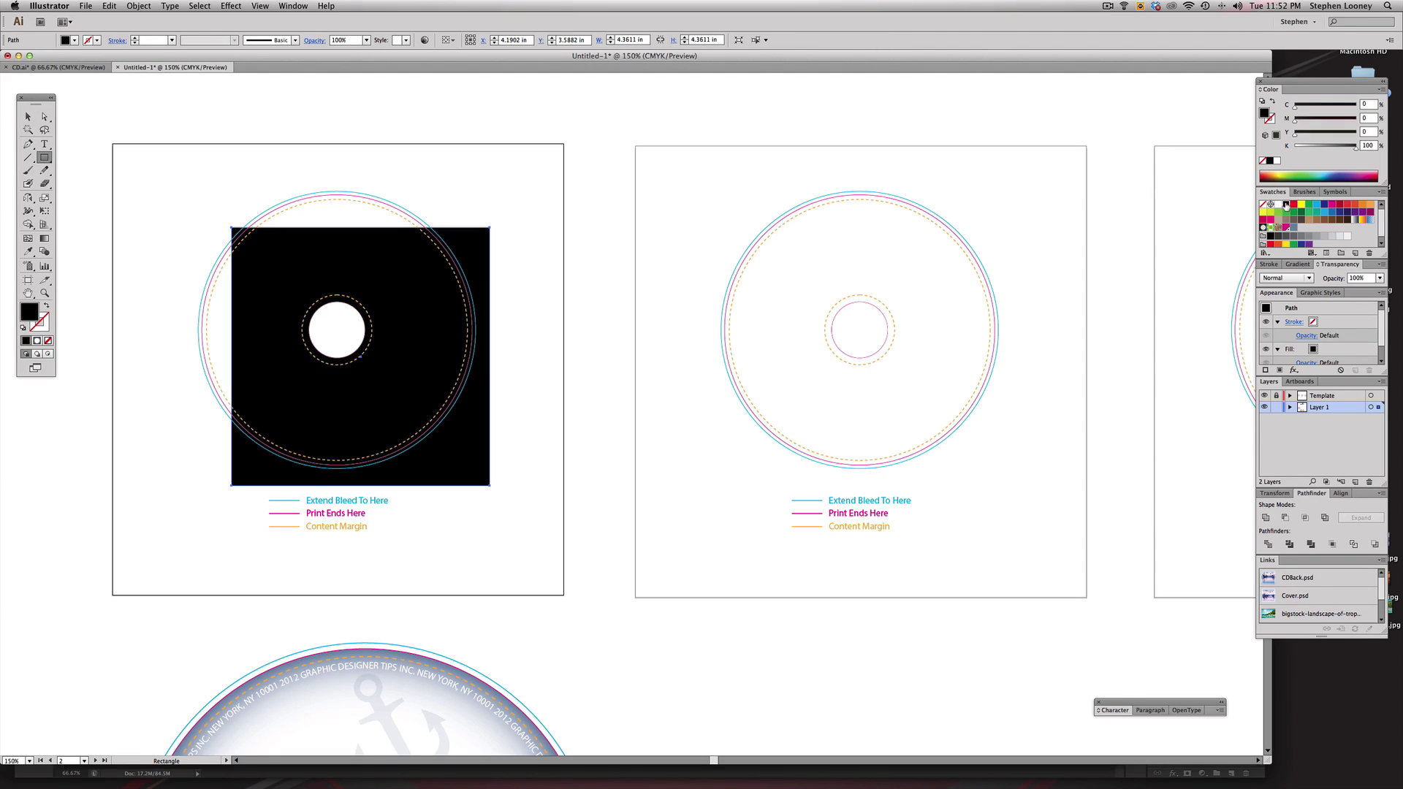
pyautogui.click(28, 116)
pyautogui.moveTo(230, 226); pyautogui.dragTo(174, 157)
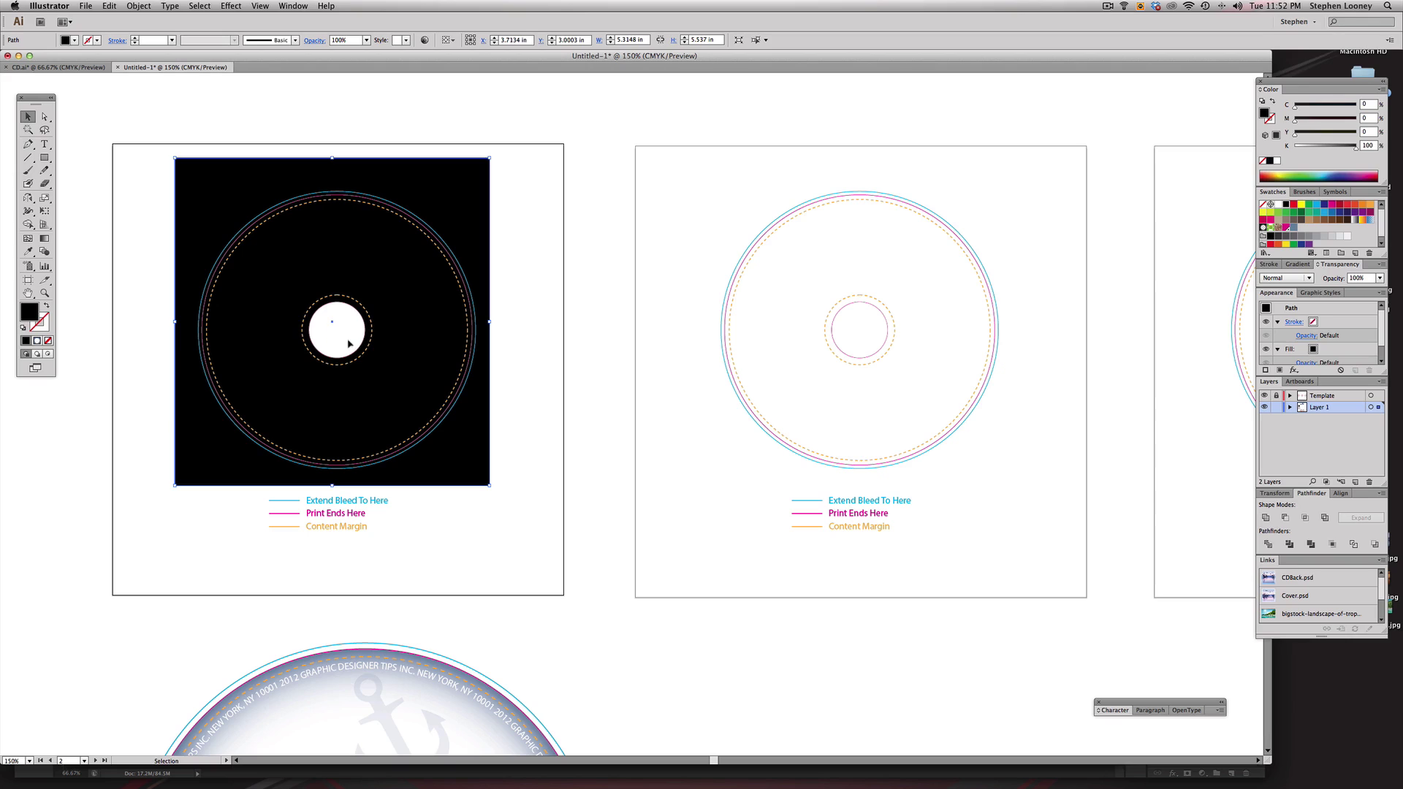
# - Try shifting the black test rectangle sideways, undo the move and remove the rectangle
pyautogui.moveTo(341, 327); pyautogui.dragTo(368, 327)
pyautogui.press('super+z')
pyautogui.press('super+c')
pyautogui.press('super+x')
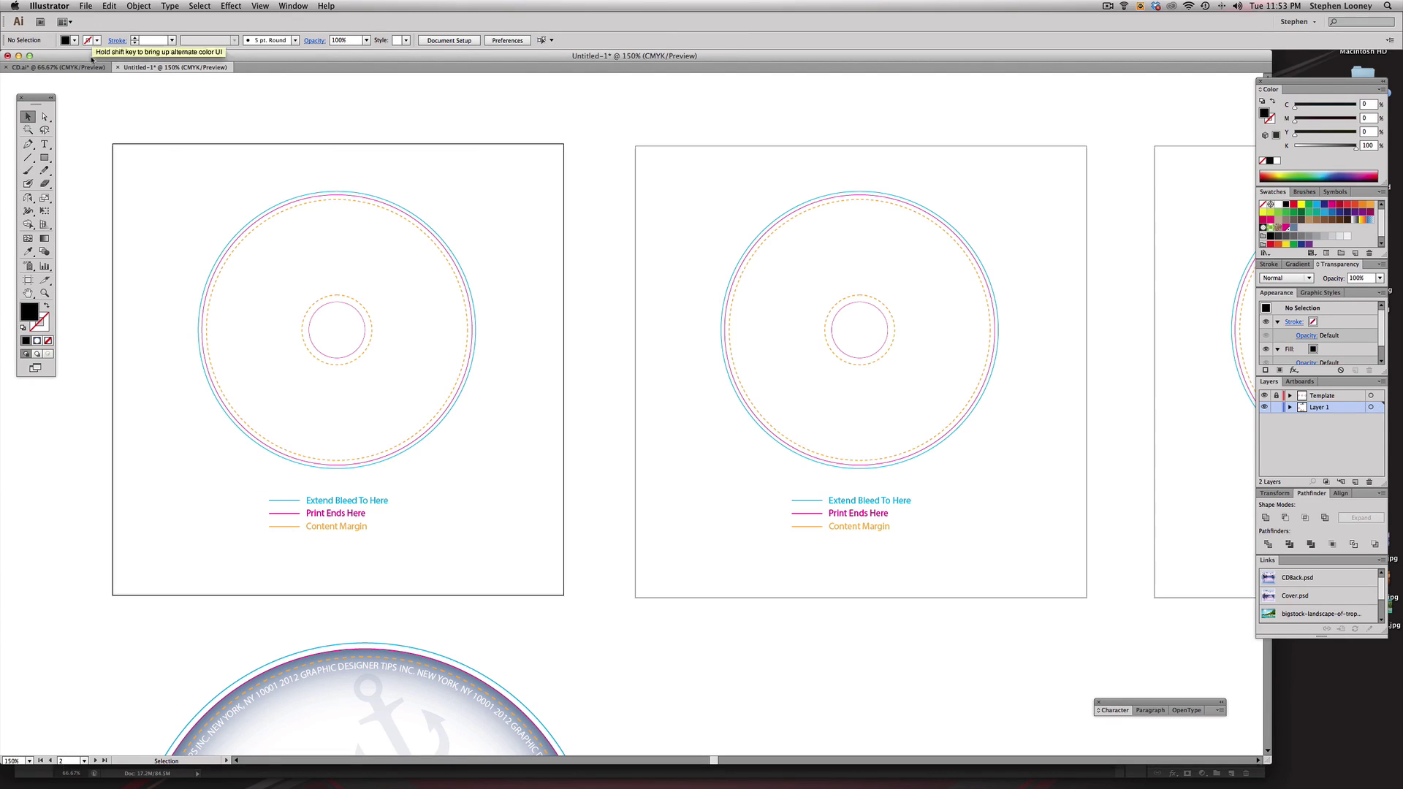
# - Place Image1.jpg from the Desktop and position it so the harbour photo covers the first disc template
pyautogui.click(88, 6)
pyautogui.click(1066, 548)
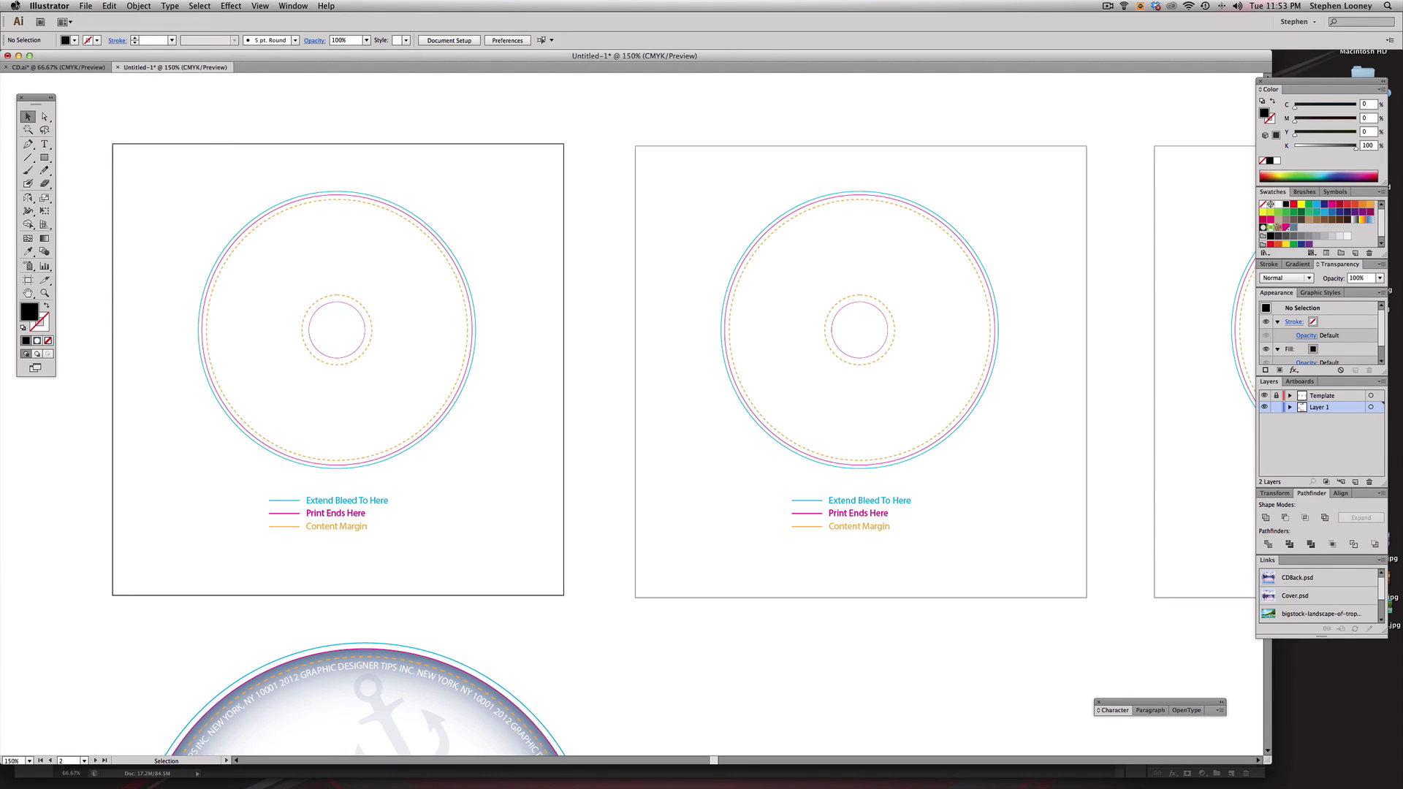
pyautogui.click(86, 6)
pyautogui.click(110, 167)
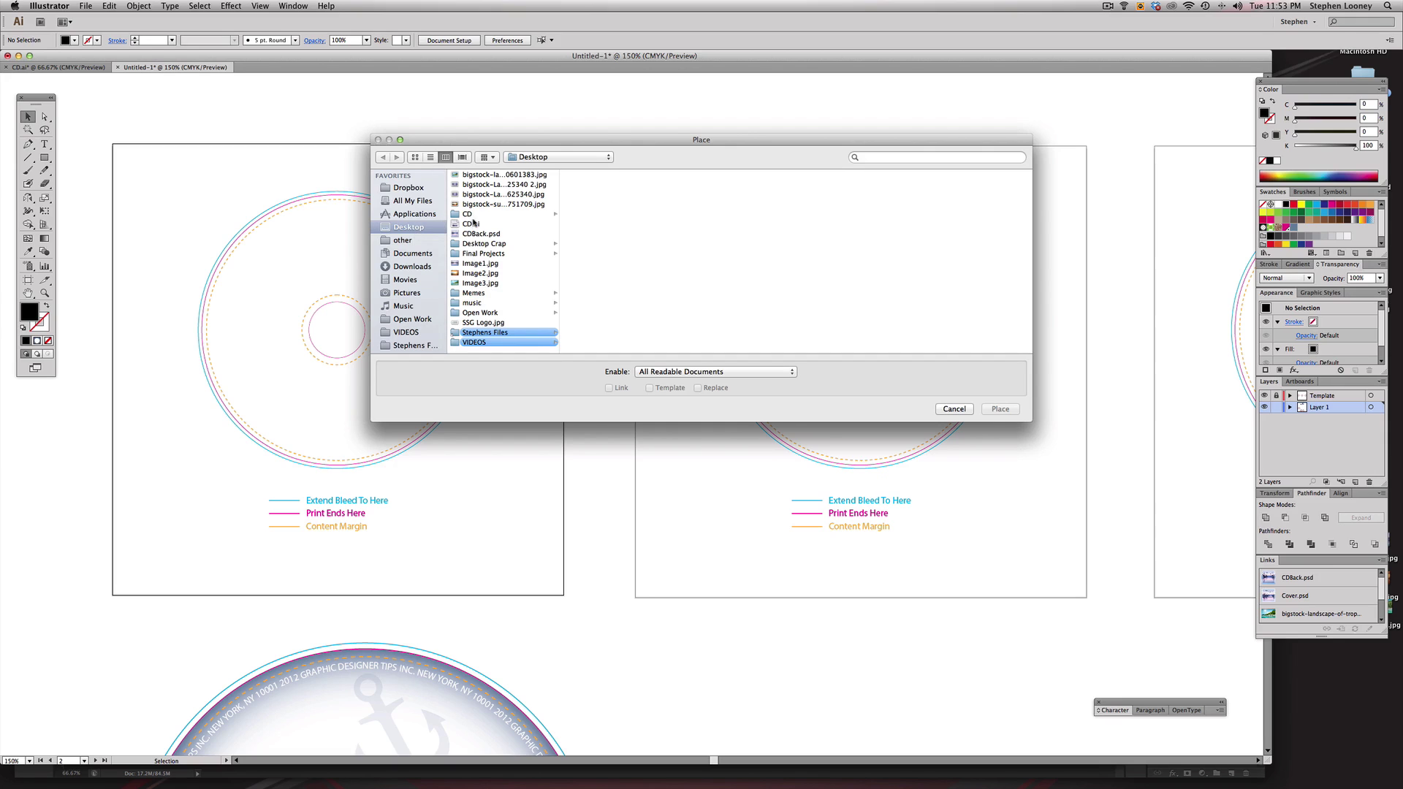
pyautogui.doubleClick(477, 266)
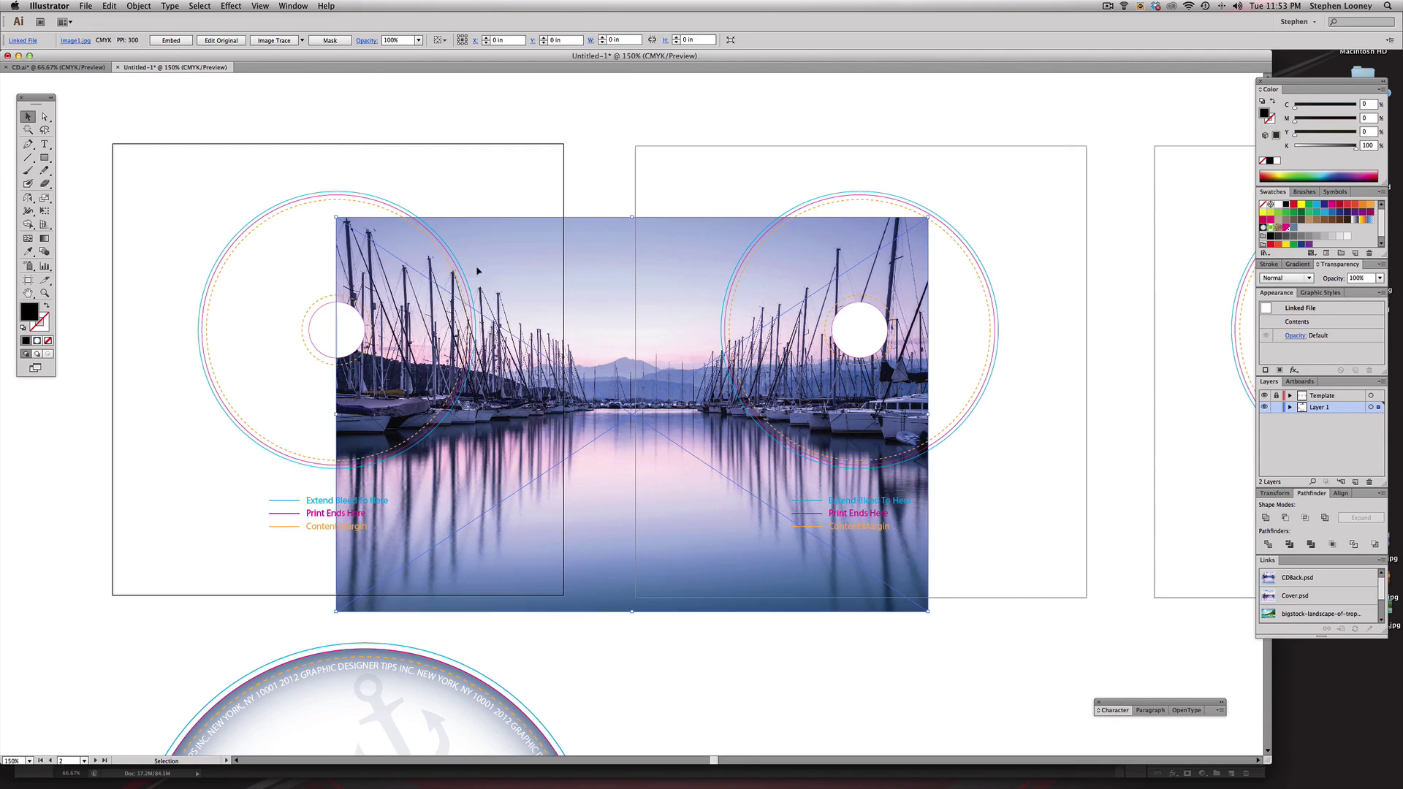
pyautogui.moveTo(538, 307); pyautogui.dragTo(372, 253)
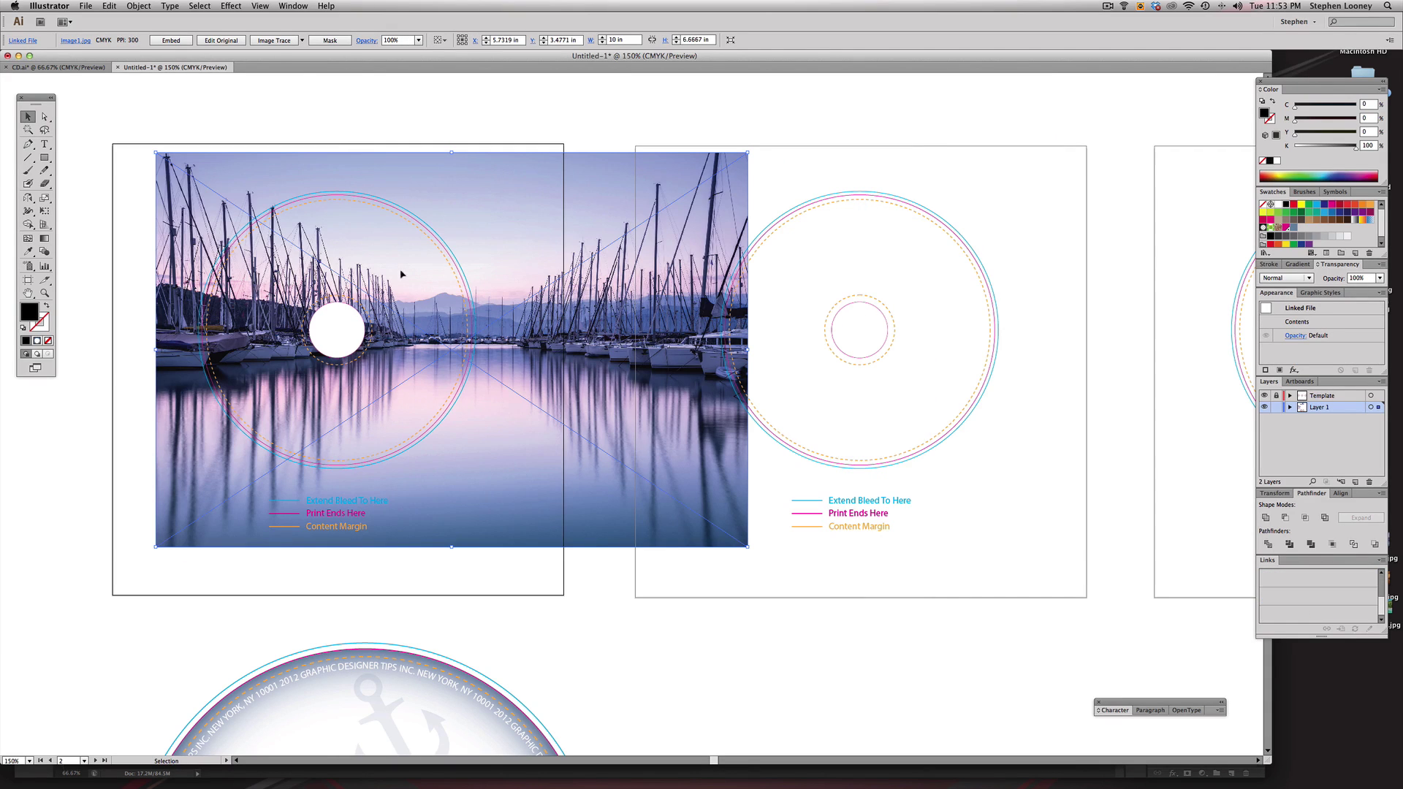
# - Draw a black circle about 4.69 in across, centred on the first disc and reaching its blue bleed line
pyautogui.keyDown('super'); pyautogui.click(482, 313); pyautogui.keyUp('super')
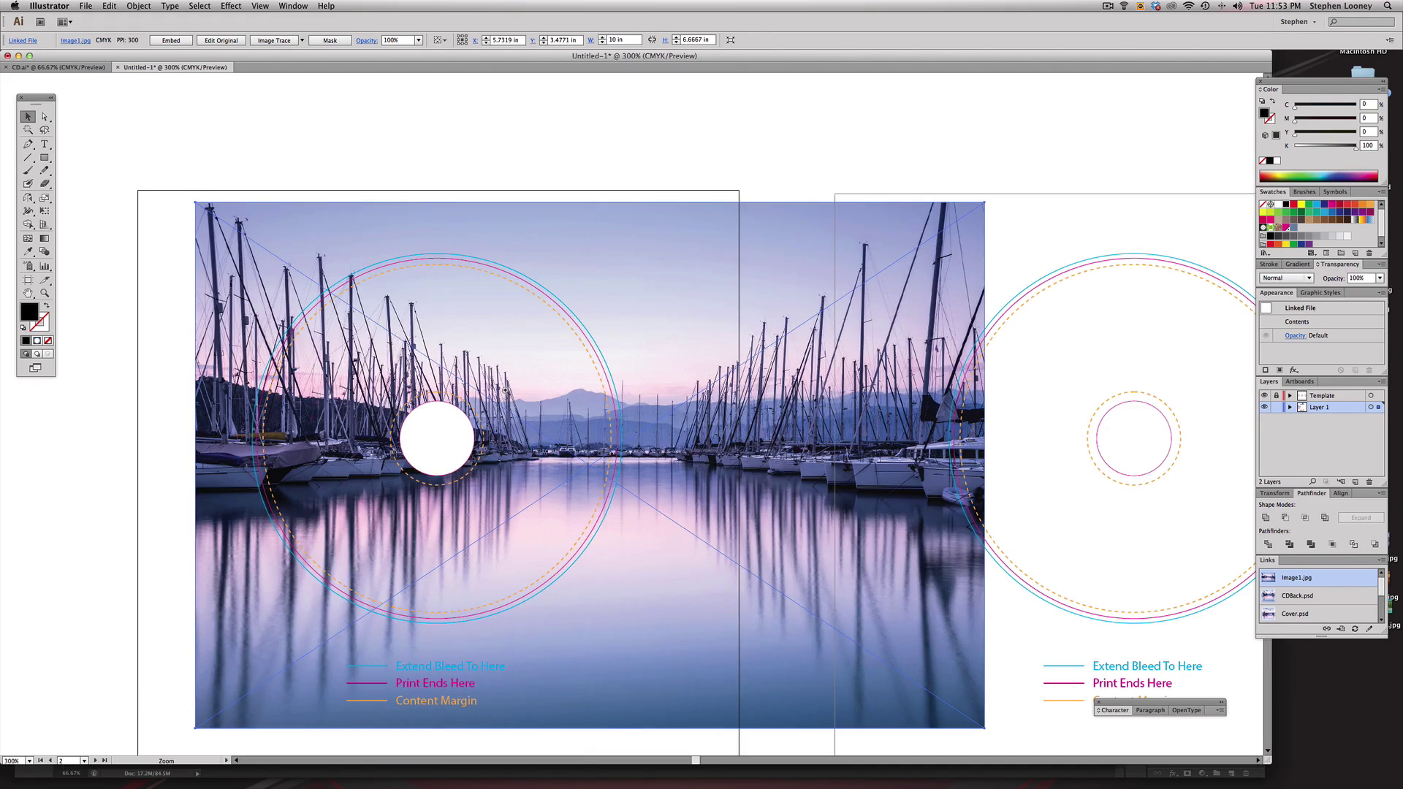
pyautogui.keyDown('super'); pyautogui.click(505, 394); pyautogui.keyUp('super')
pyautogui.moveTo(578, 399); pyautogui.dragTo(605, 378)
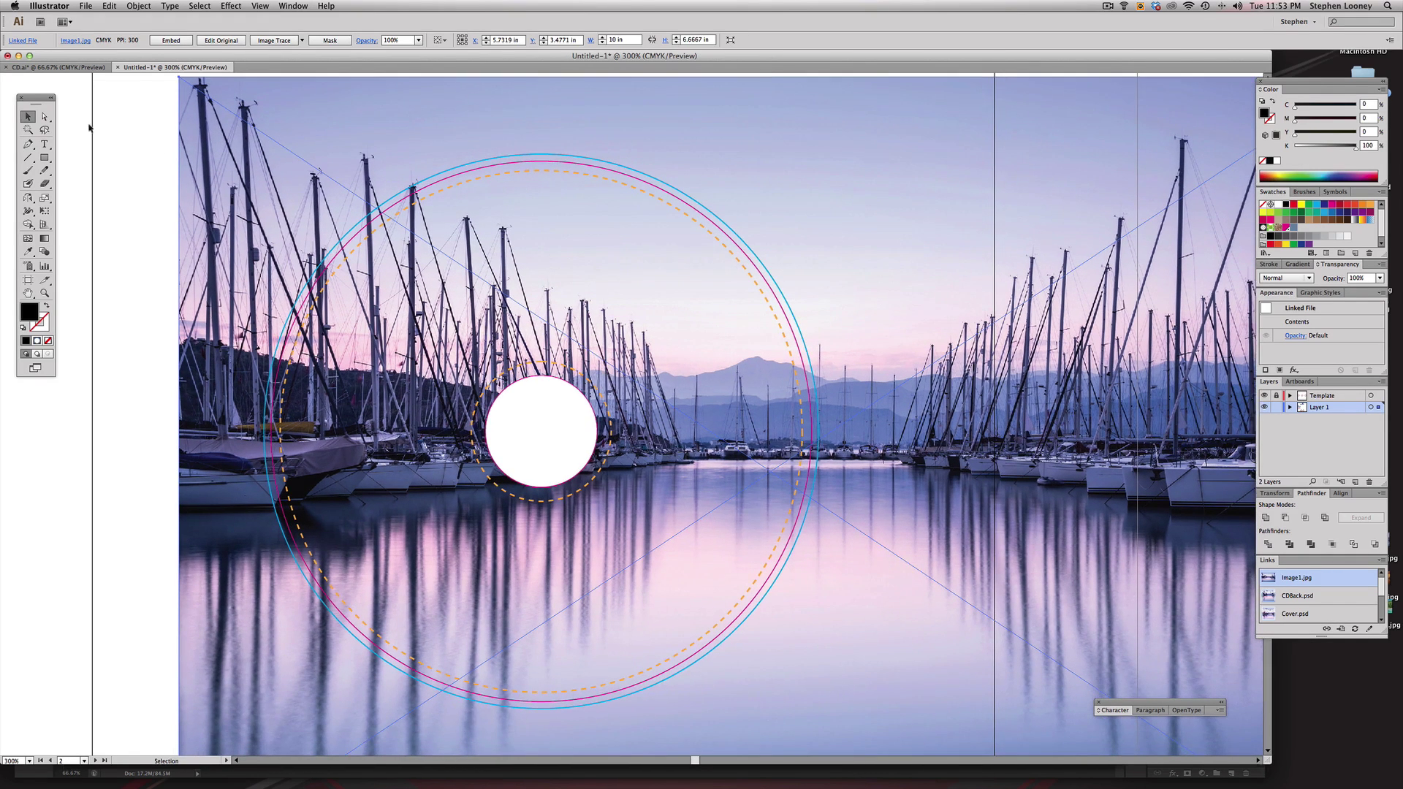
pyautogui.moveTo(46, 159); pyautogui.dragTo(98, 190)
pyautogui.moveTo(509, 411); pyautogui.dragTo(818, 526)
pyautogui.click(28, 116)
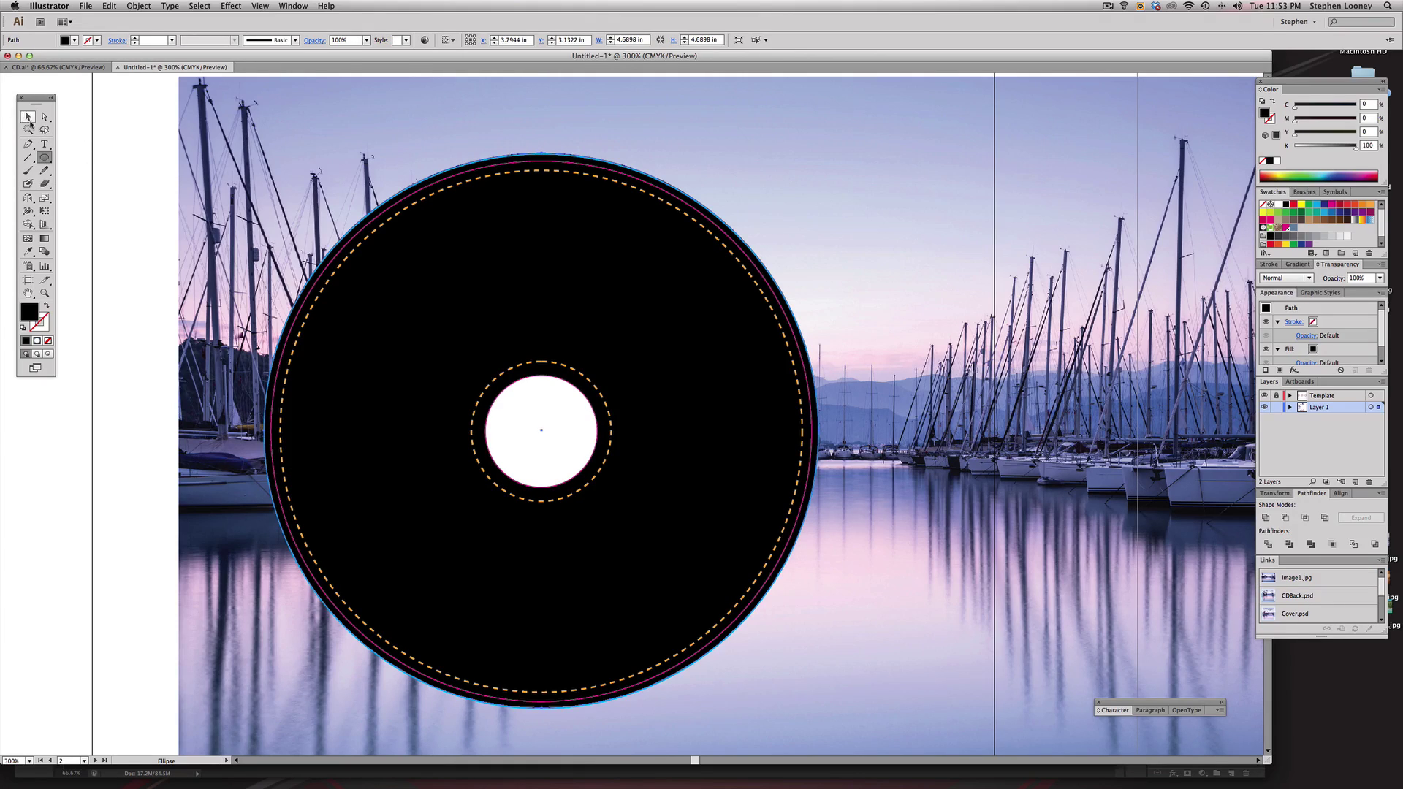
# - Make a clipping mask from the black circle and the harbour photo, and check the masked disc
pyautogui.press('super+minus')
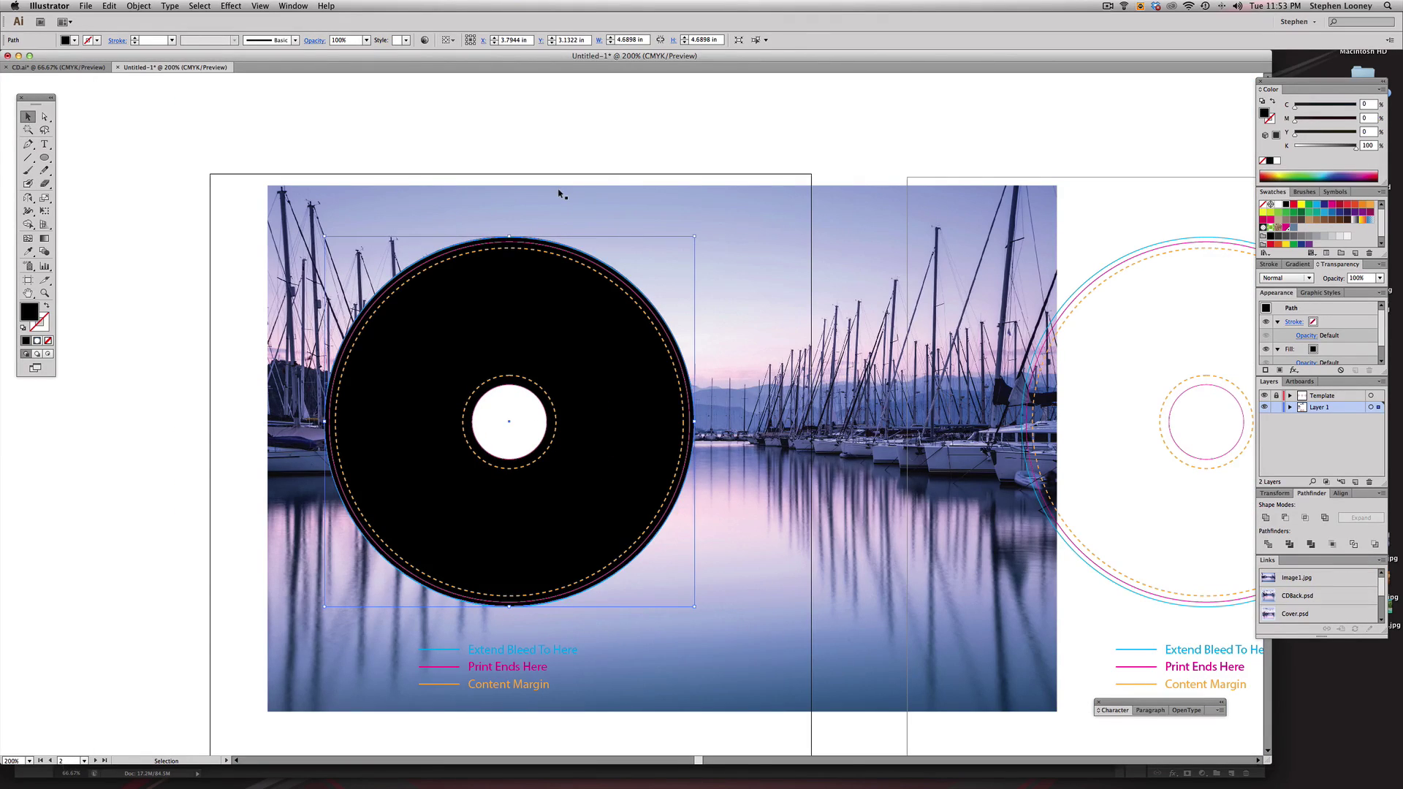
pyautogui.click(376, 168)
pyautogui.click(518, 310)
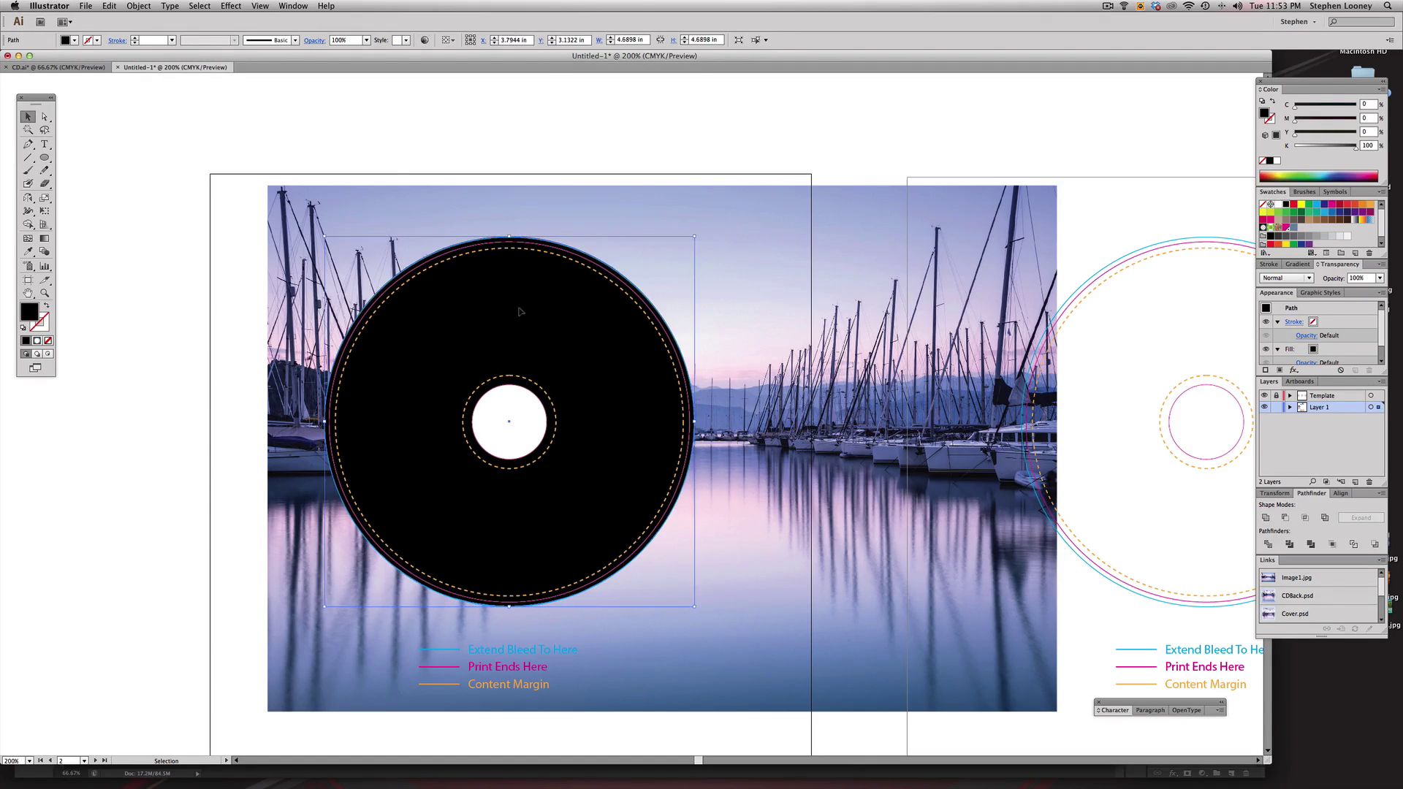
pyautogui.keyDown('shift'); pyautogui.click(340, 217); pyautogui.keyUp('shift')
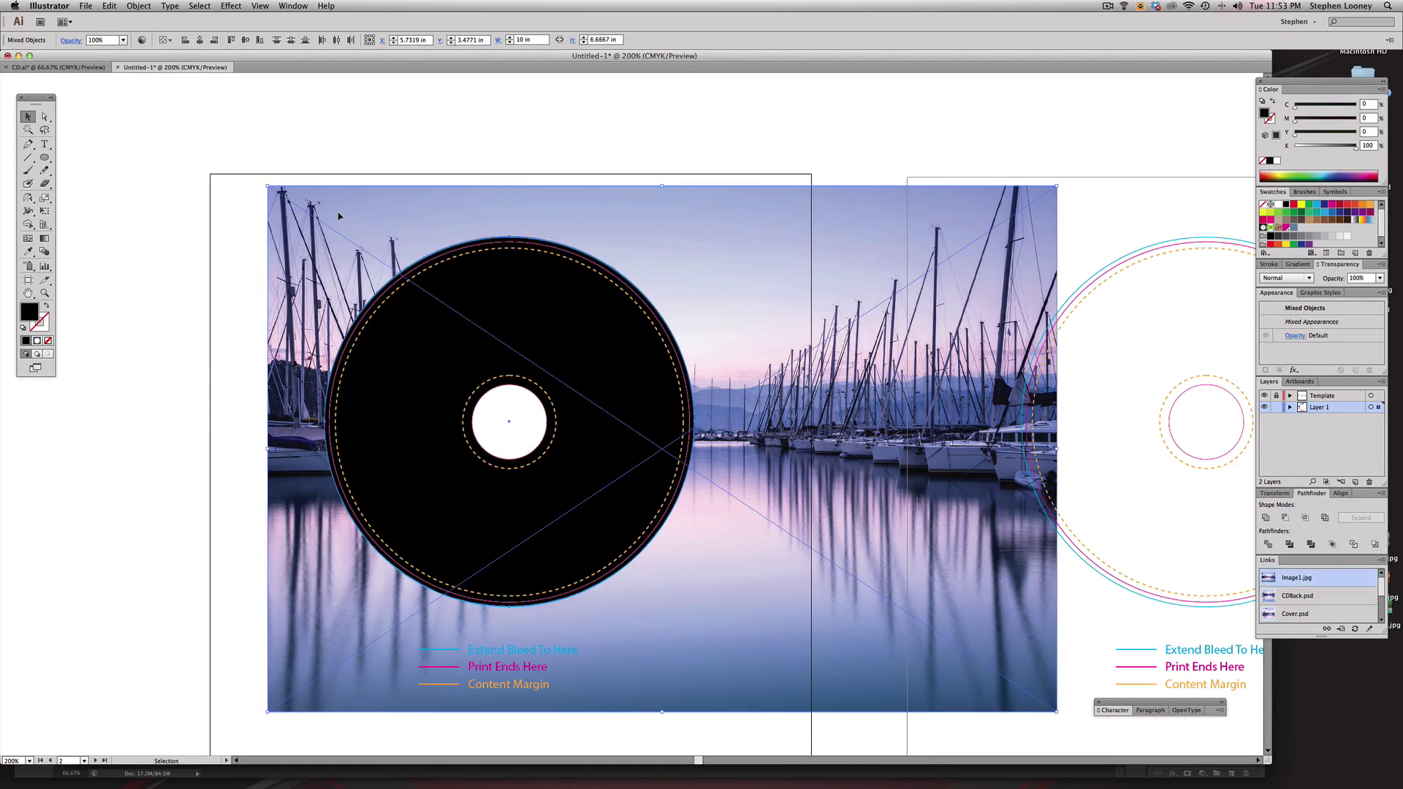
pyautogui.rightClick(370, 219)
pyautogui.click(459, 282)
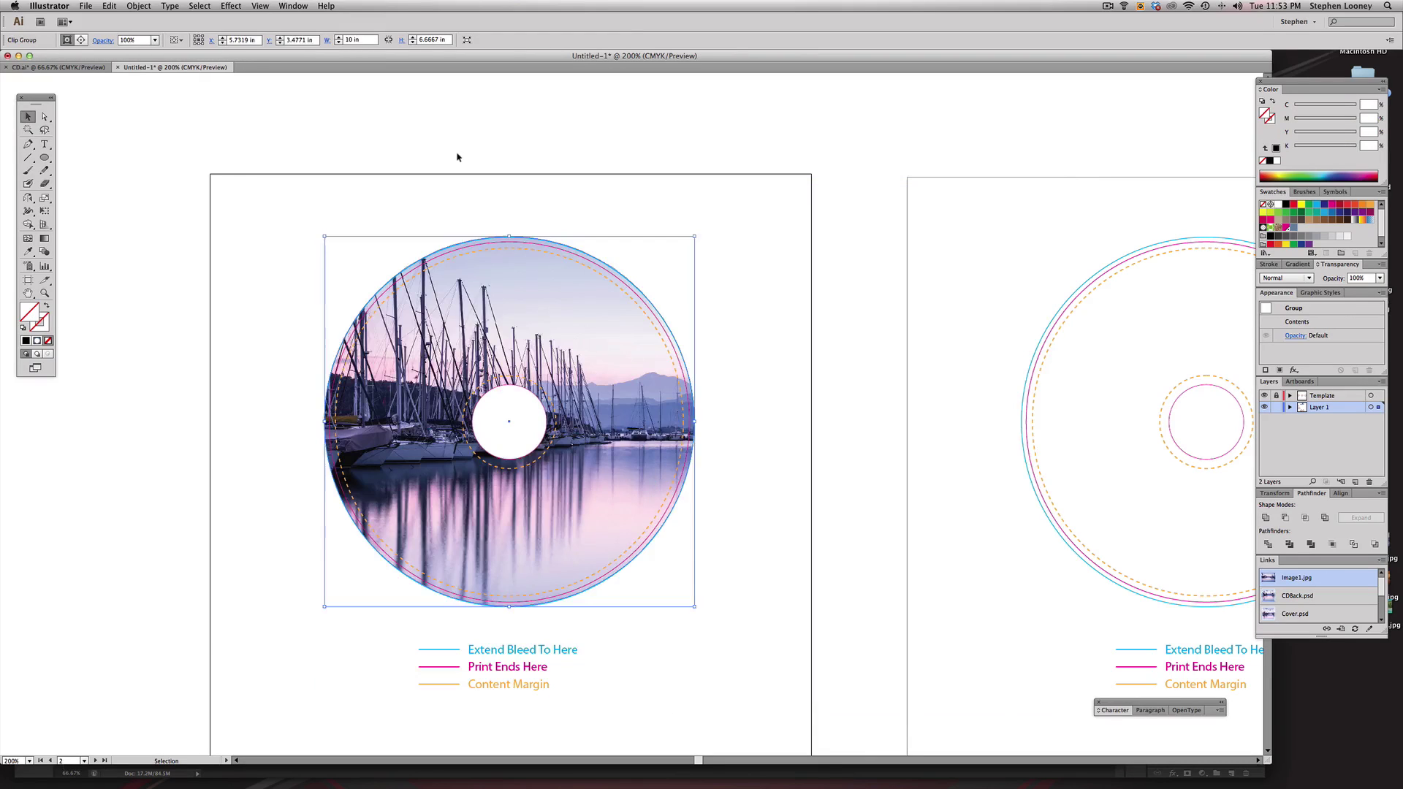
pyautogui.click(457, 153)
pyautogui.moveTo(650, 426)
pyautogui.mouseDown()
pyautogui.moveTo(657, 437)
pyautogui.moveTo(640, 435)
pyautogui.mouseUp()
pyautogui.keyDown('alt'); pyautogui.keyDown('super'); pyautogui.click(656, 435); pyautogui.keyUp('super'); pyautogui.keyUp('alt')
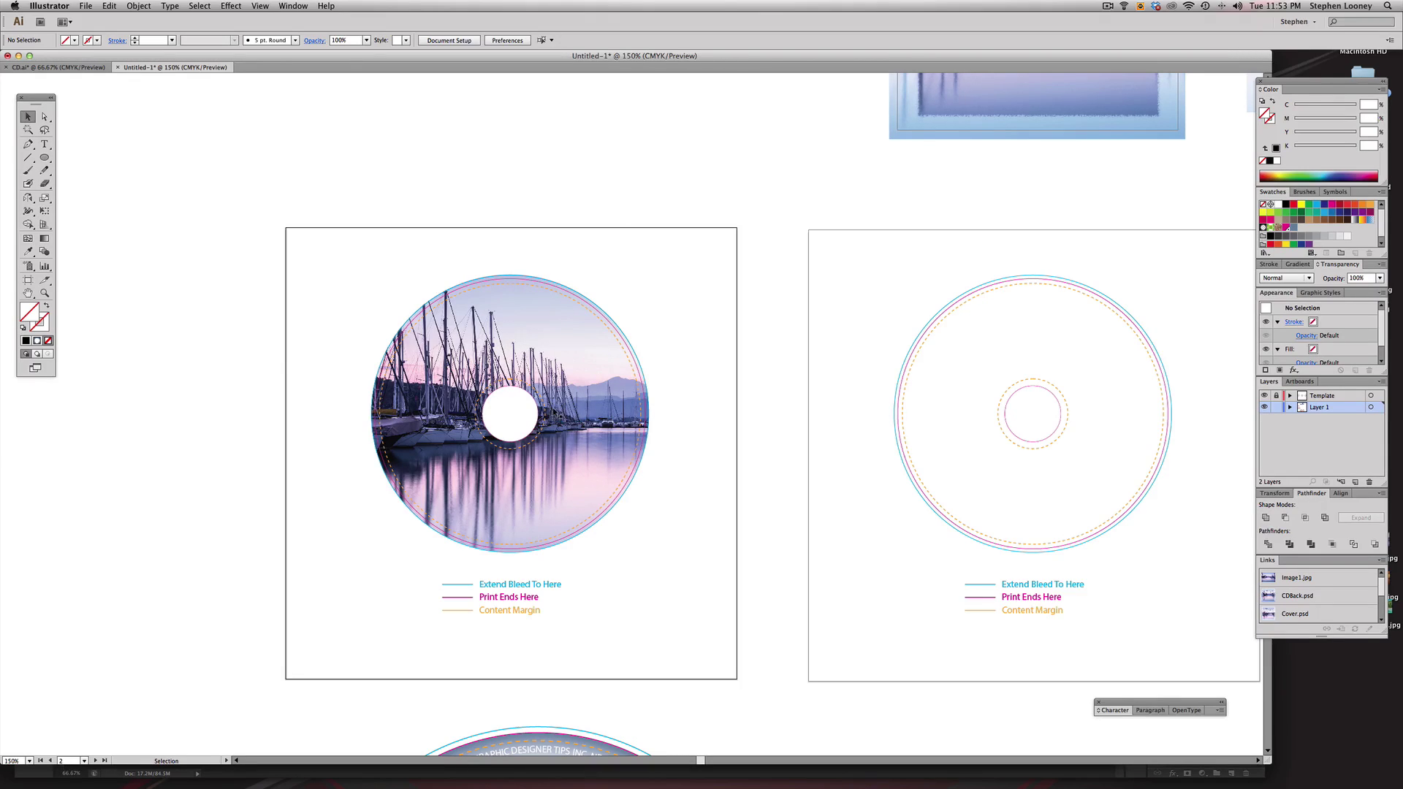
# - Reposition the harbor photo inside the first template disc's clipping mask, shifting it toward the lower right
pyautogui.press('a')
pyautogui.moveTo(500, 339); pyautogui.dragTo(593, 388)
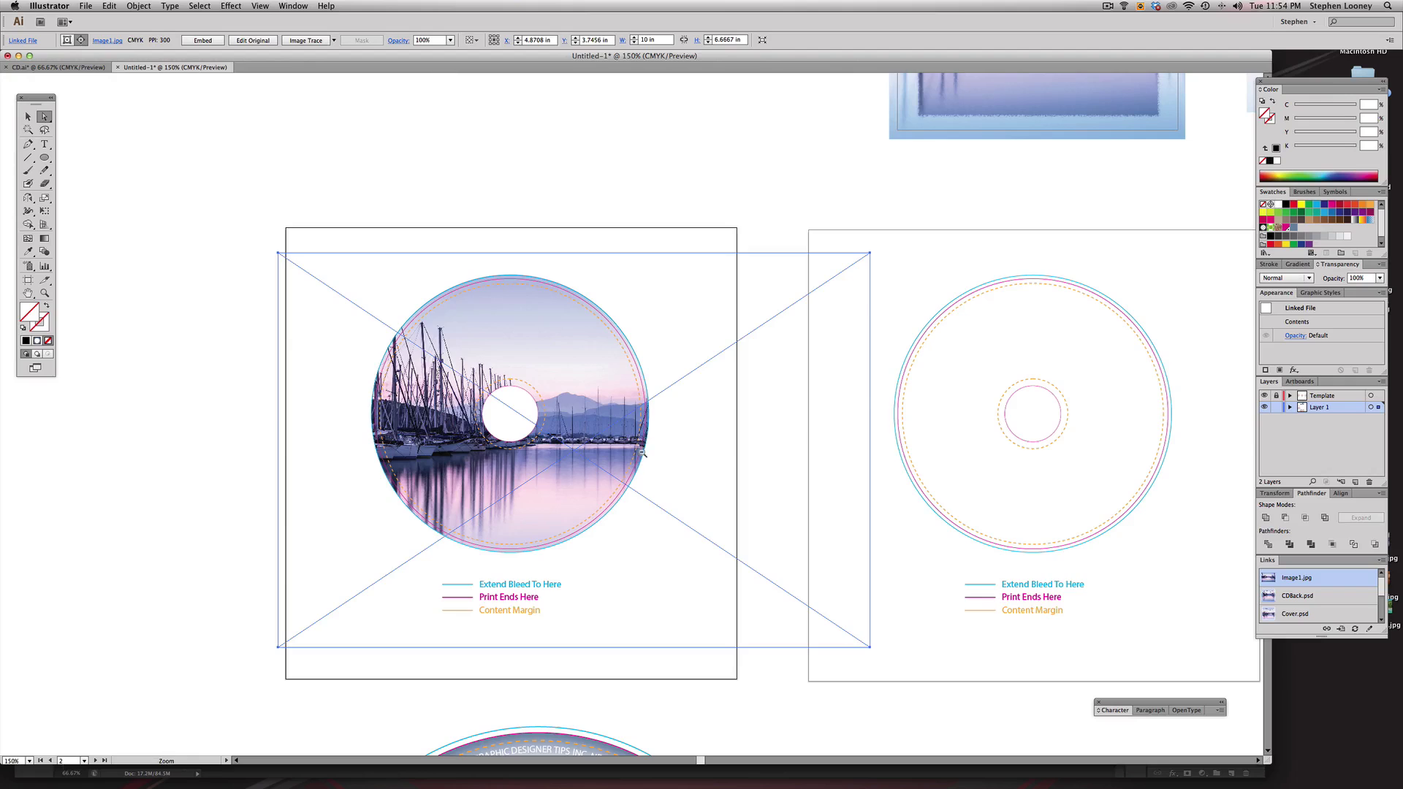
pyautogui.press('super+minus')
pyautogui.moveTo(643, 467); pyautogui.dragTo(592, 319)
pyautogui.scroll(10, 589, 317)
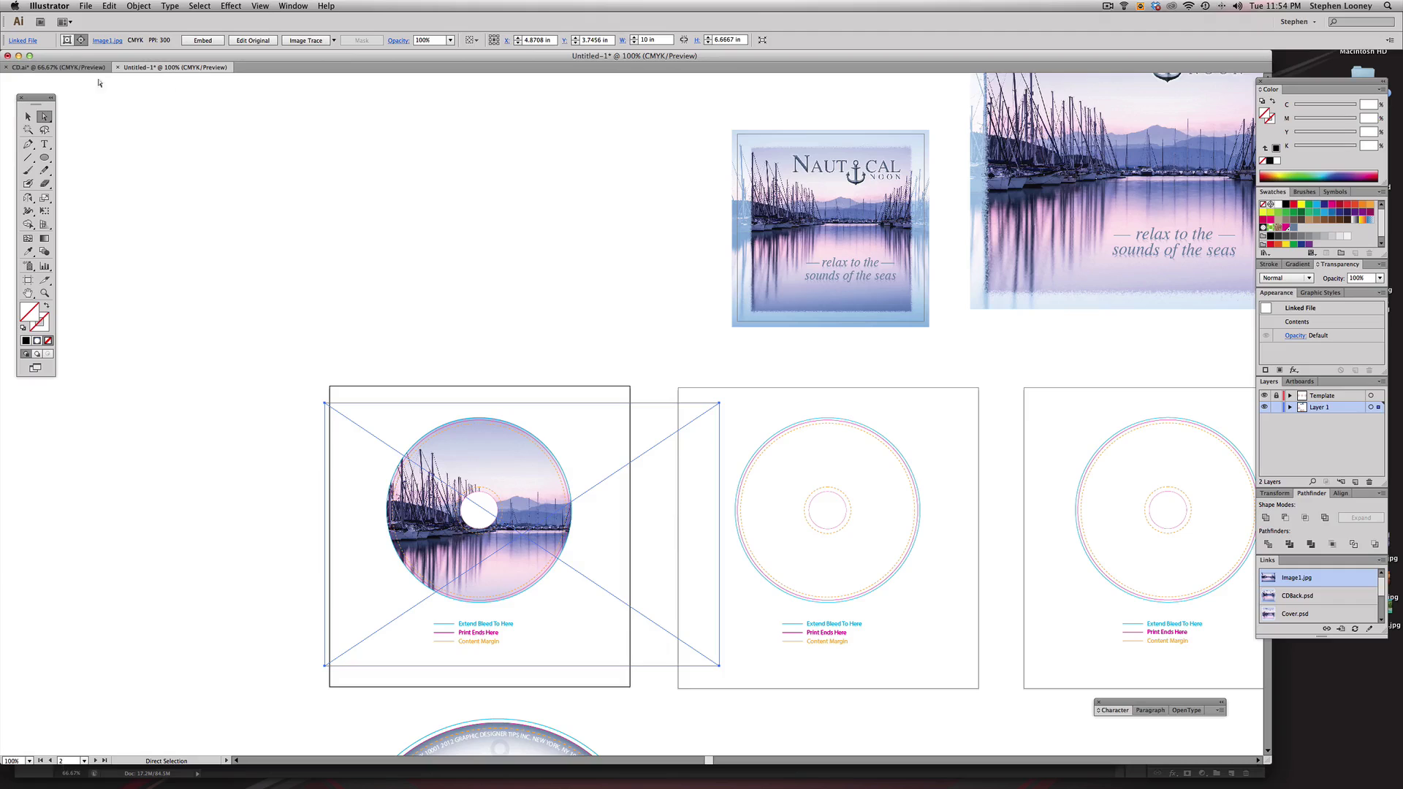
# - Switch to the CD.ai document, undo its latest edits, and return to the Untitled-1 document
pyautogui.click(57, 68)
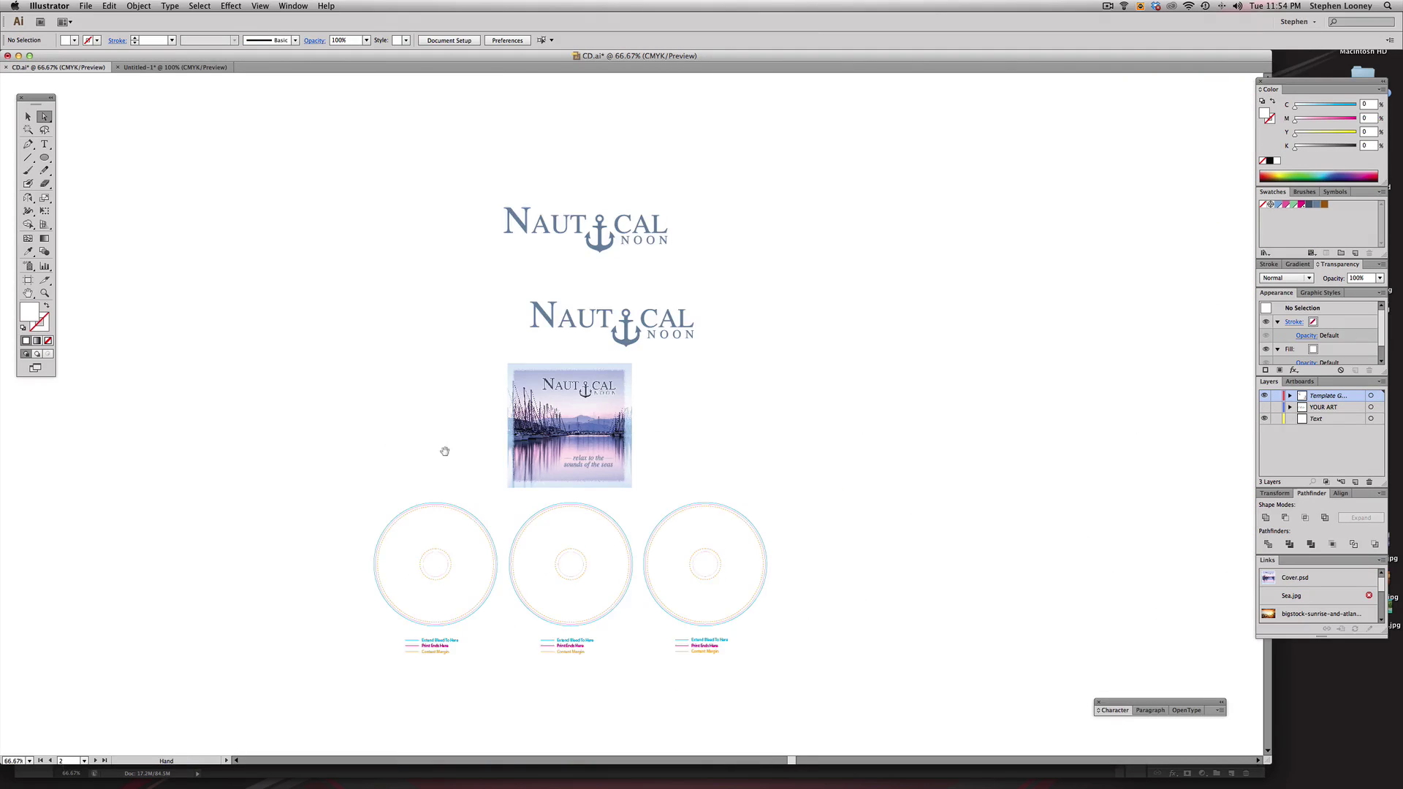
pyautogui.moveTo(445, 452); pyautogui.dragTo(526, 346)
pyautogui.press('super+a')
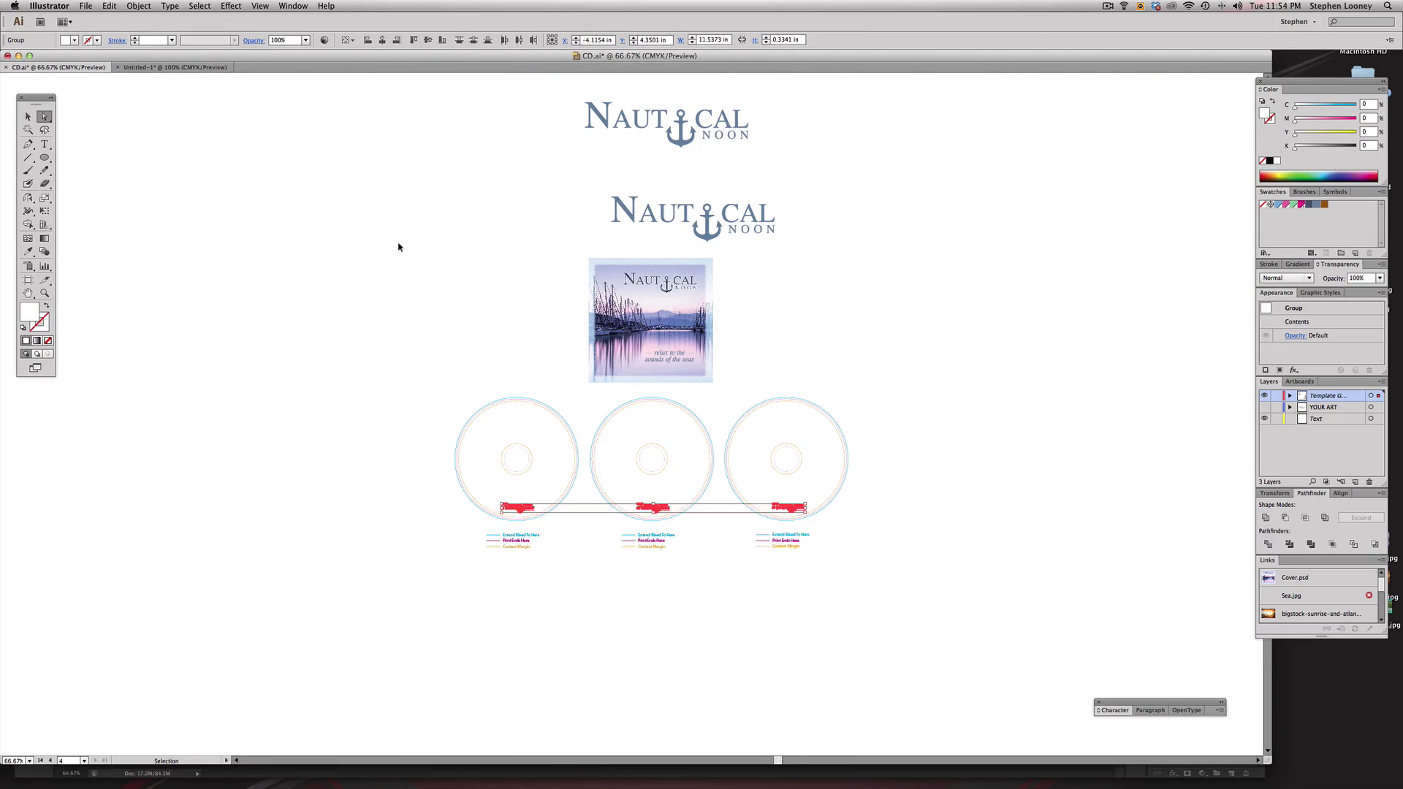
pyautogui.press('super+z')
pyautogui.press('super+z')
pyautogui.press('super+z')
pyautogui.press('super+z')
pyautogui.press('super+z')
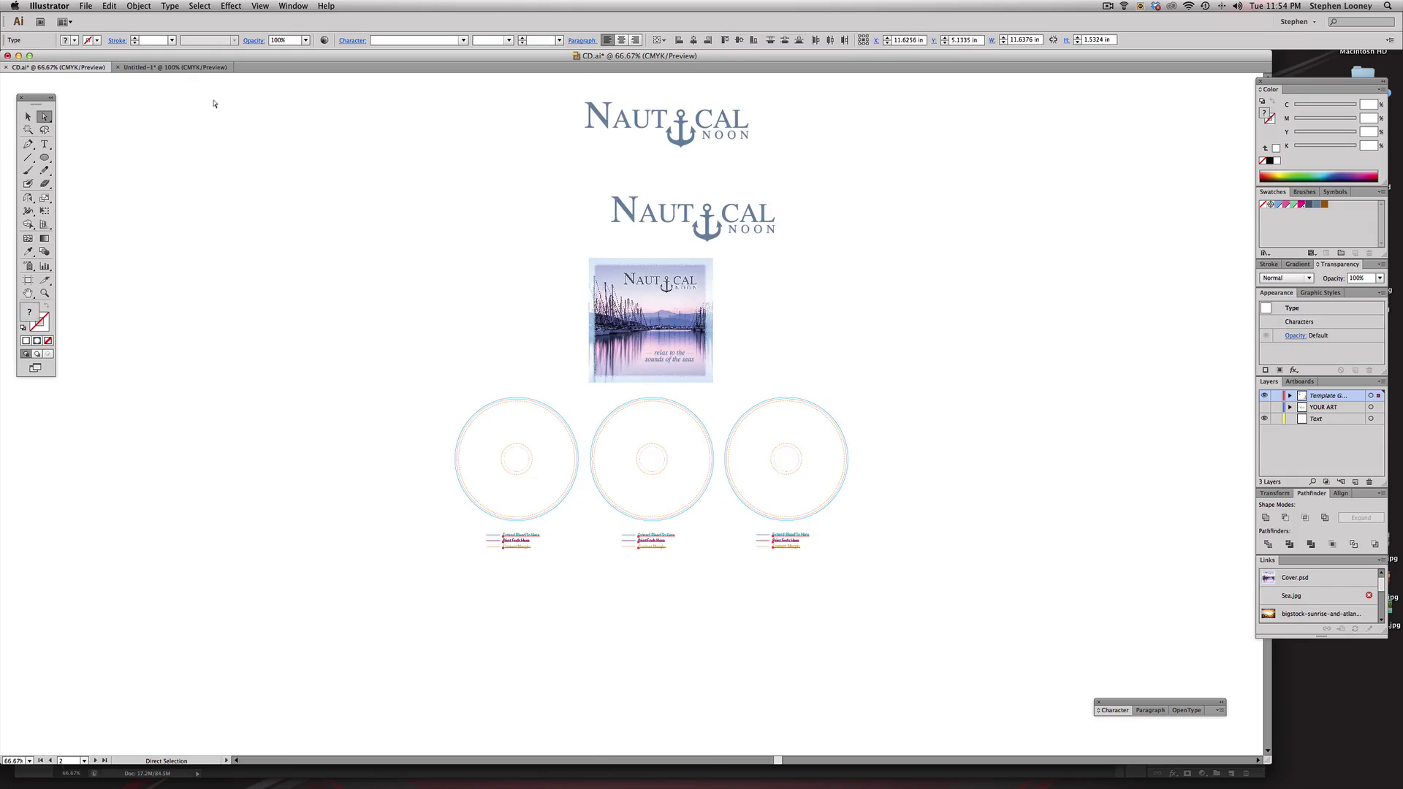
pyautogui.click(208, 67)
pyautogui.scroll(-5, 563, 592)
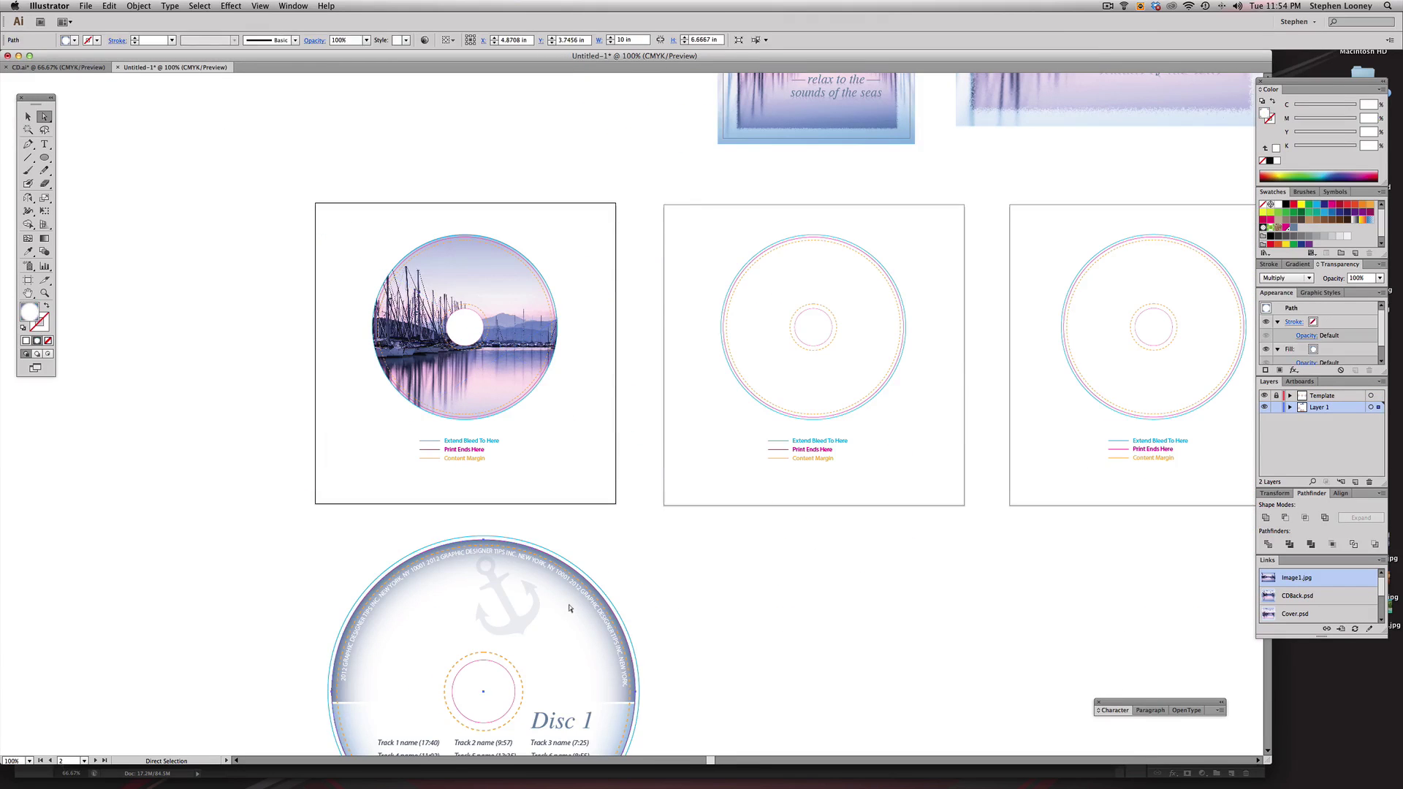
# - Lock the white shading overlay on the large Disc 1 sample
pyautogui.keyDown('super'); pyautogui.click(701, 609); pyautogui.keyUp('super')
pyautogui.click(579, 634)
pyautogui.press('super+2')
# - Relink the Sea.jpg image on the large Disc 1 sample to Image1.jpg from the Desktop
pyautogui.click(576, 632)
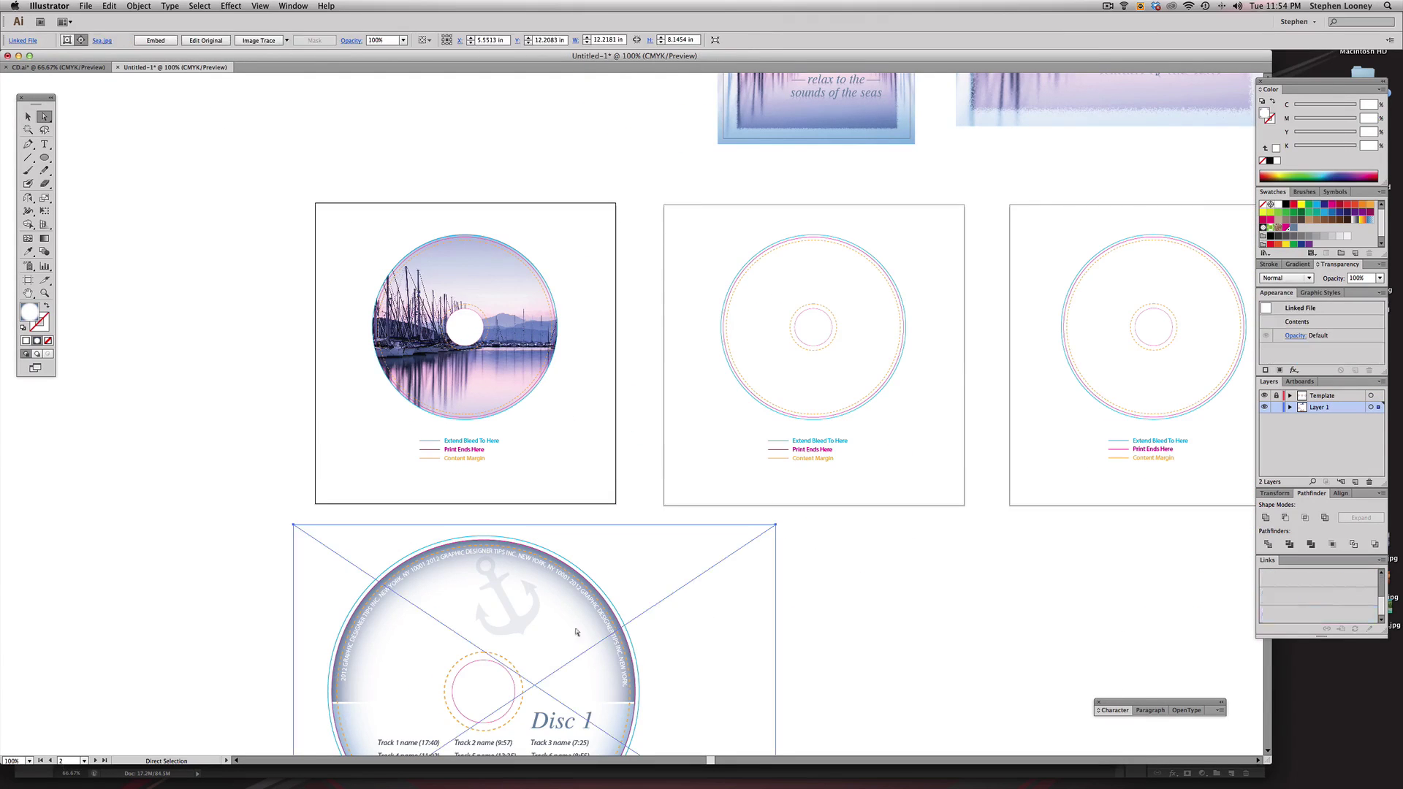
pyautogui.click(102, 41)
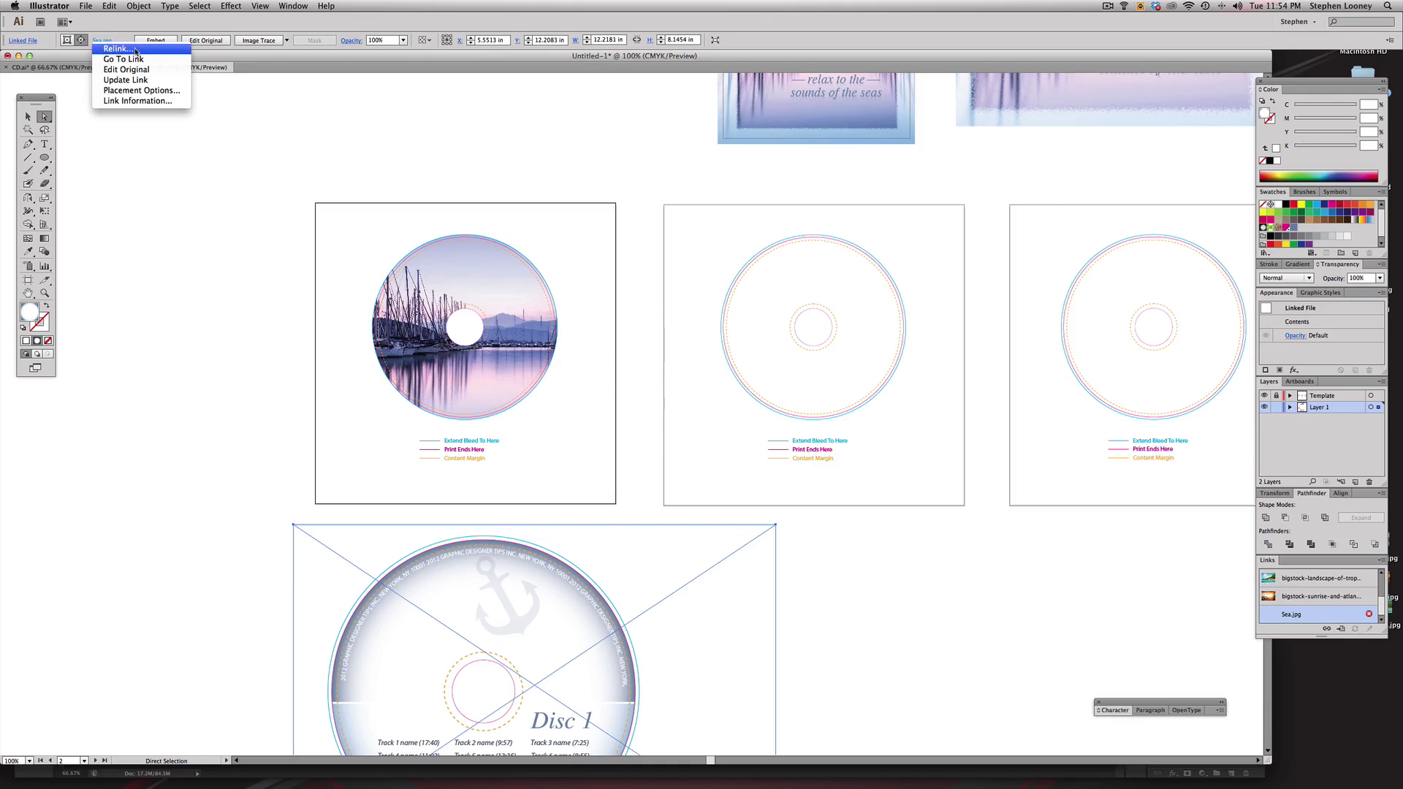
pyautogui.click(135, 49)
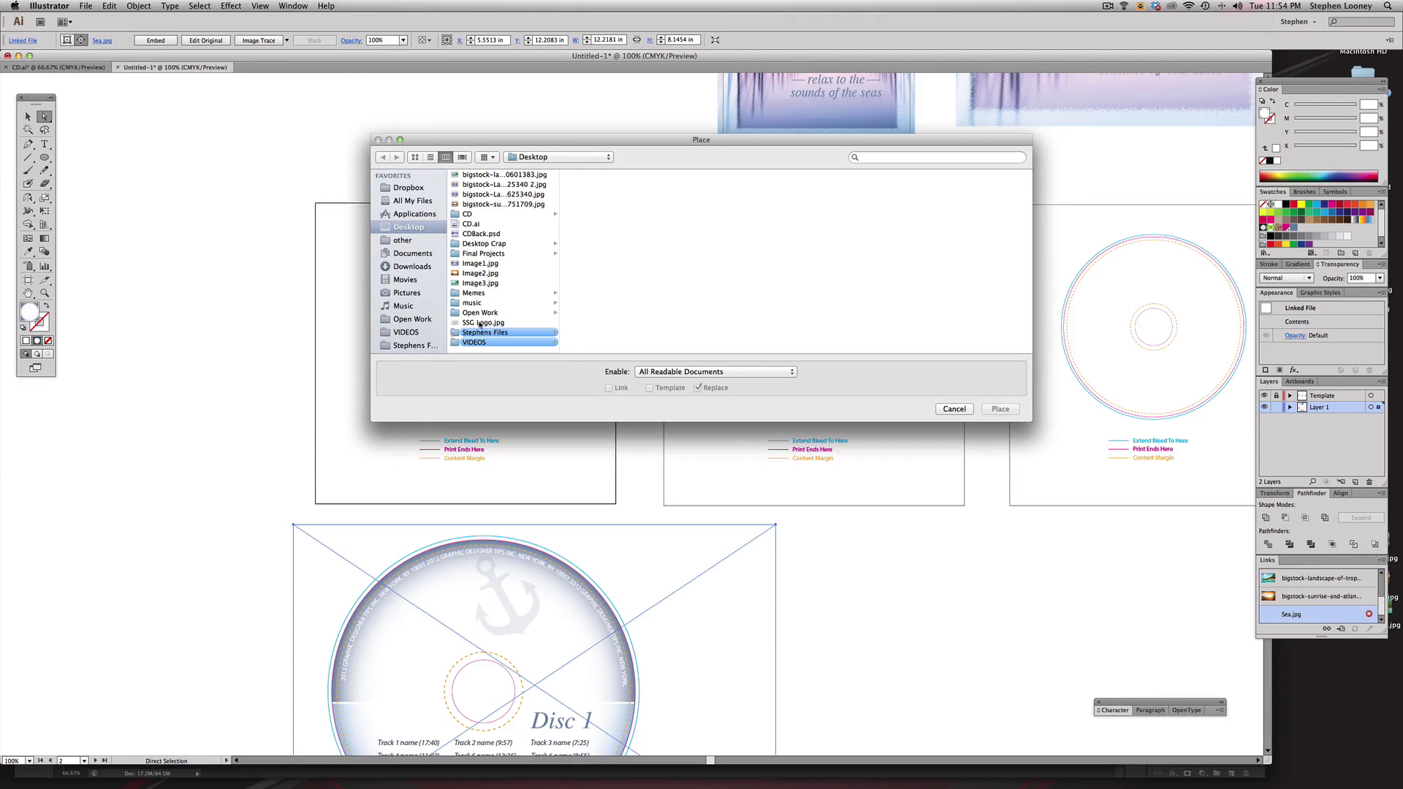
pyautogui.click(471, 214)
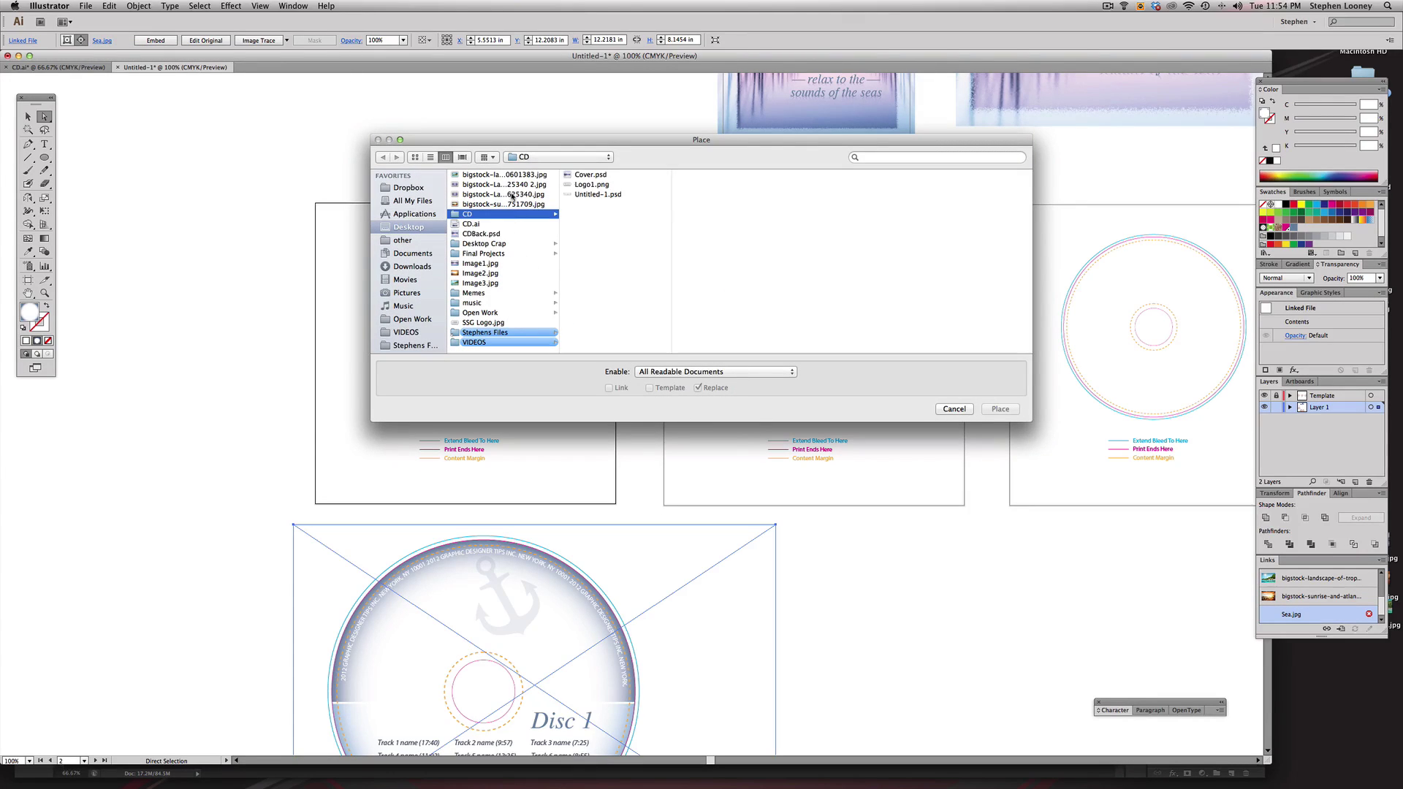
pyautogui.click(479, 264)
pyautogui.press('Return')
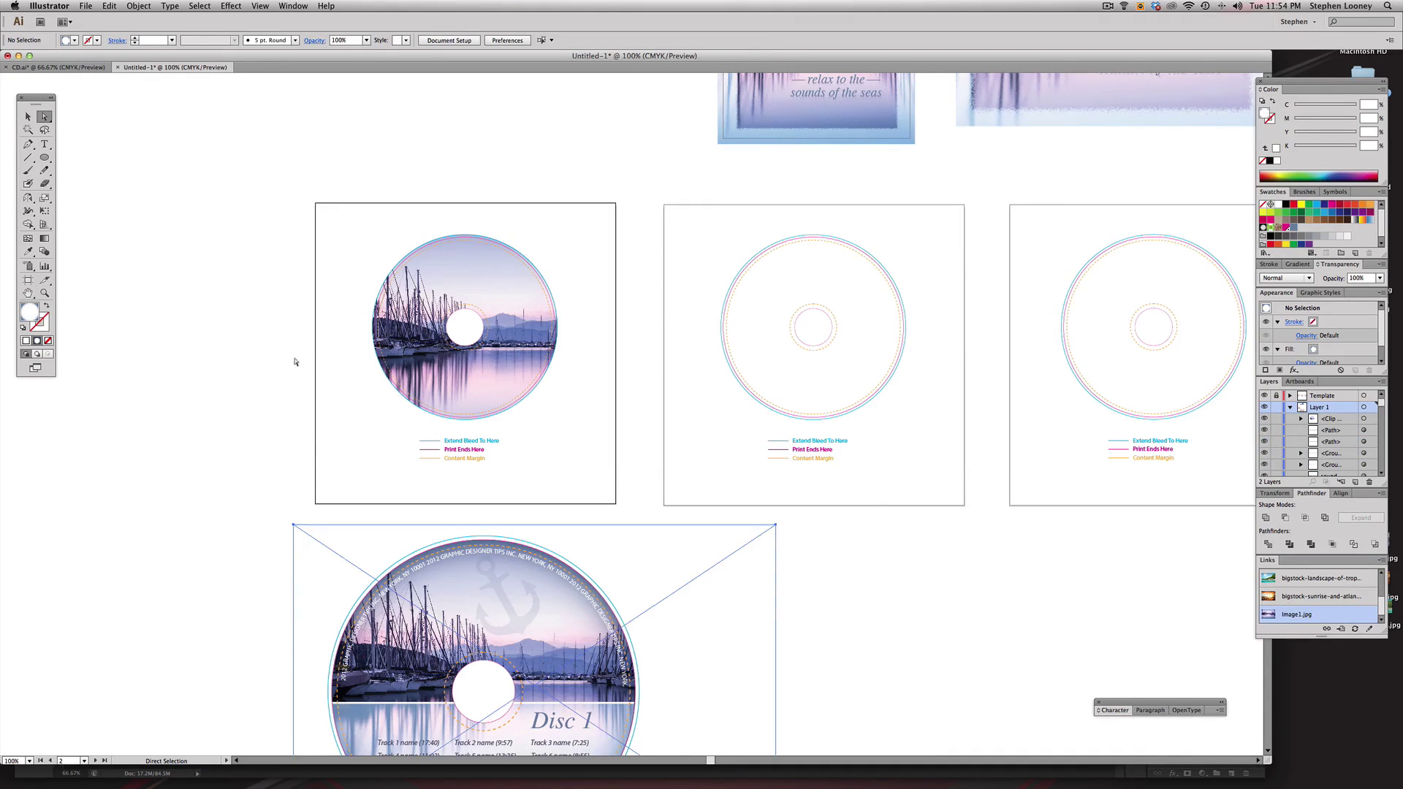
# - Scale the harbor photo in the first template disc to about 8.87 by 5.92 in and reposition it within the circle
pyautogui.moveTo(462, 326); pyautogui.dragTo(431, 301)
pyautogui.click(434, 299)
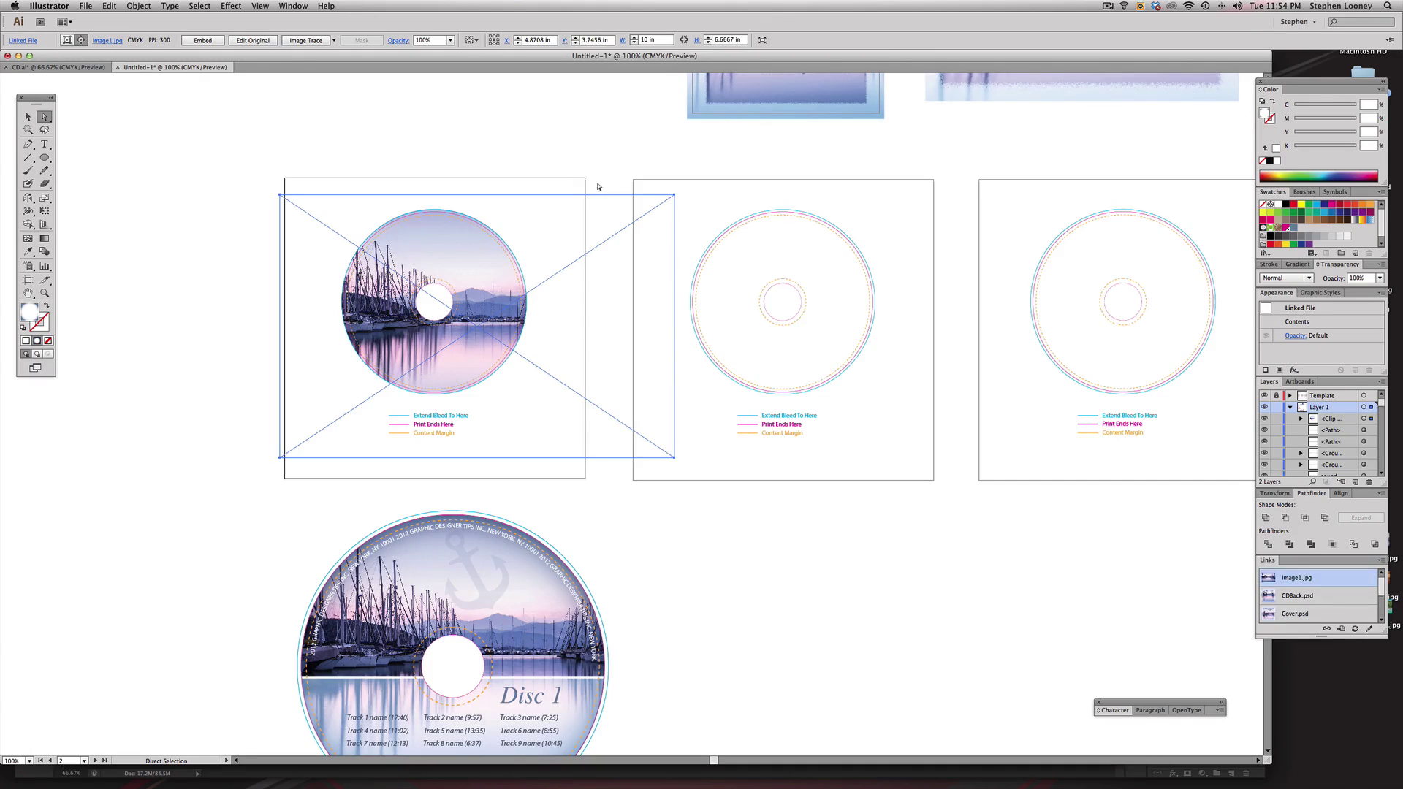
pyautogui.click(606, 162)
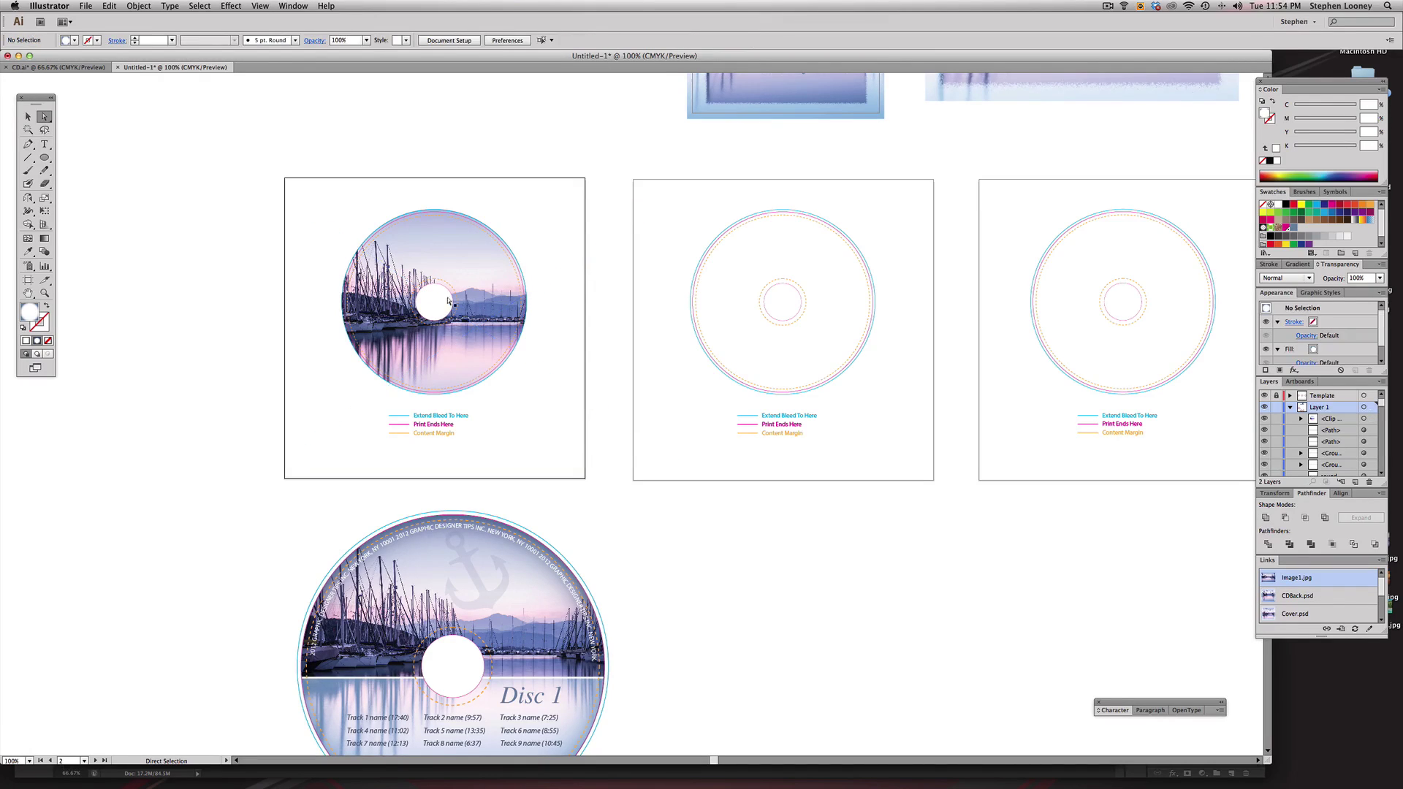
pyautogui.click(478, 264)
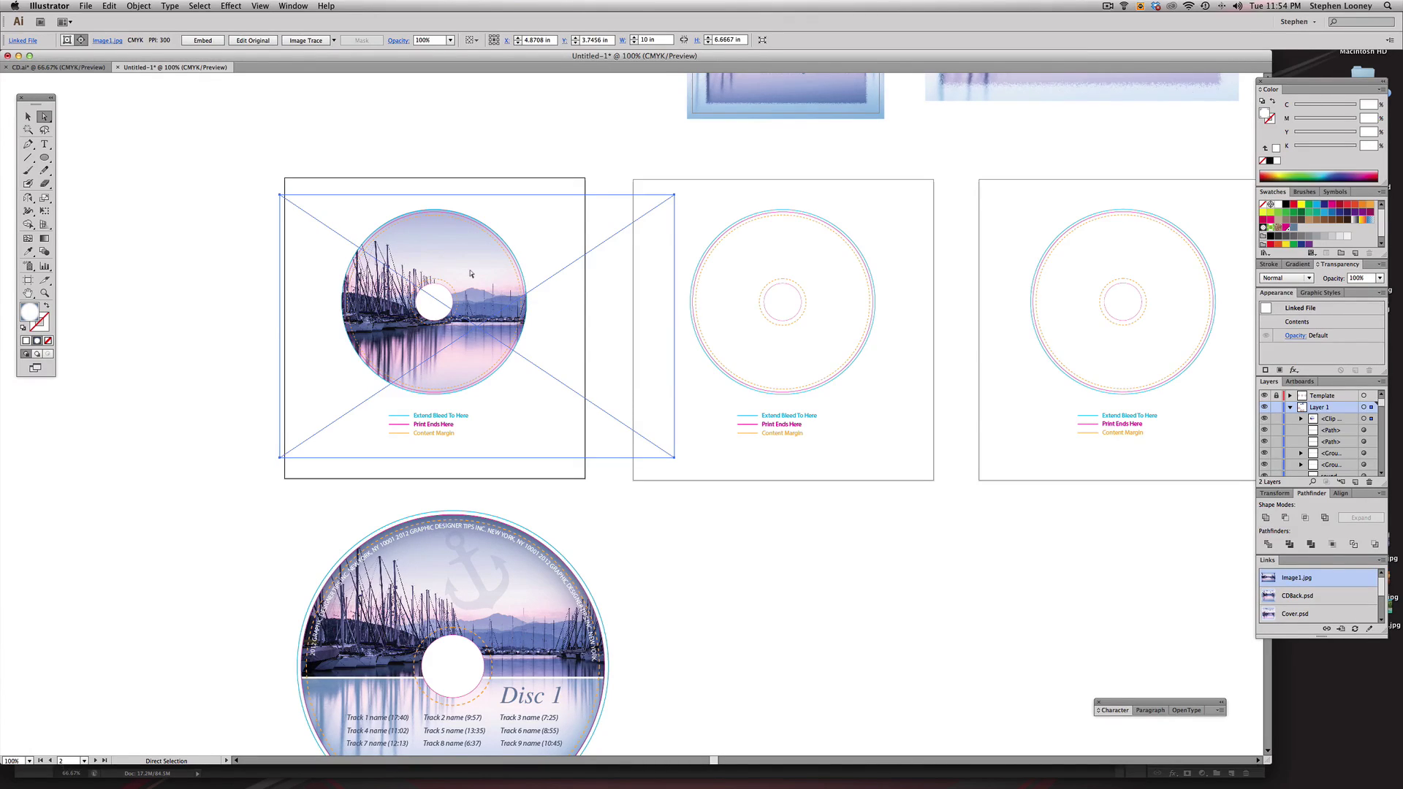
pyautogui.press('e')
pyautogui.moveTo(674, 195); pyautogui.dragTo(598, 227)
pyautogui.moveTo(498, 319); pyautogui.dragTo(495, 296)
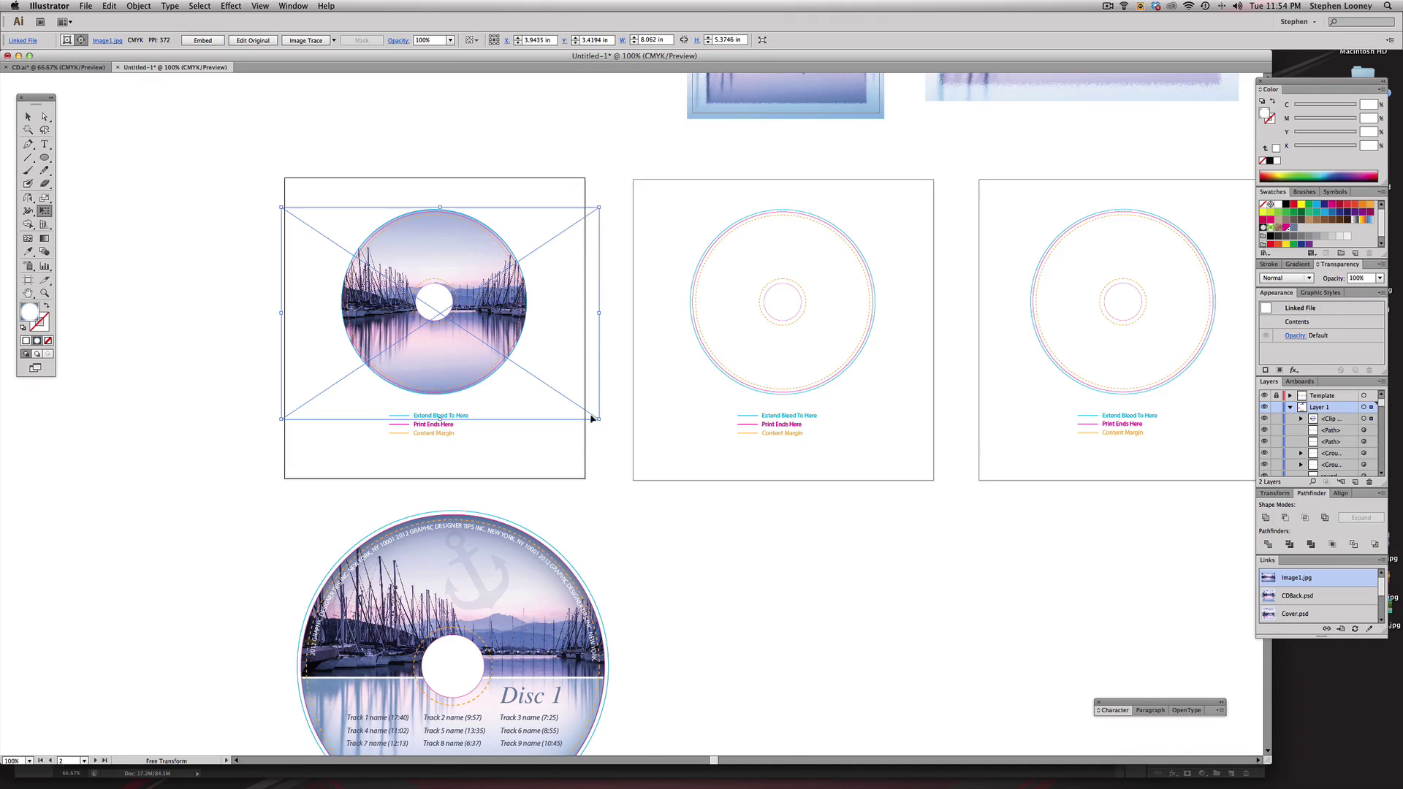
pyautogui.moveTo(598, 419); pyautogui.dragTo(648, 451)
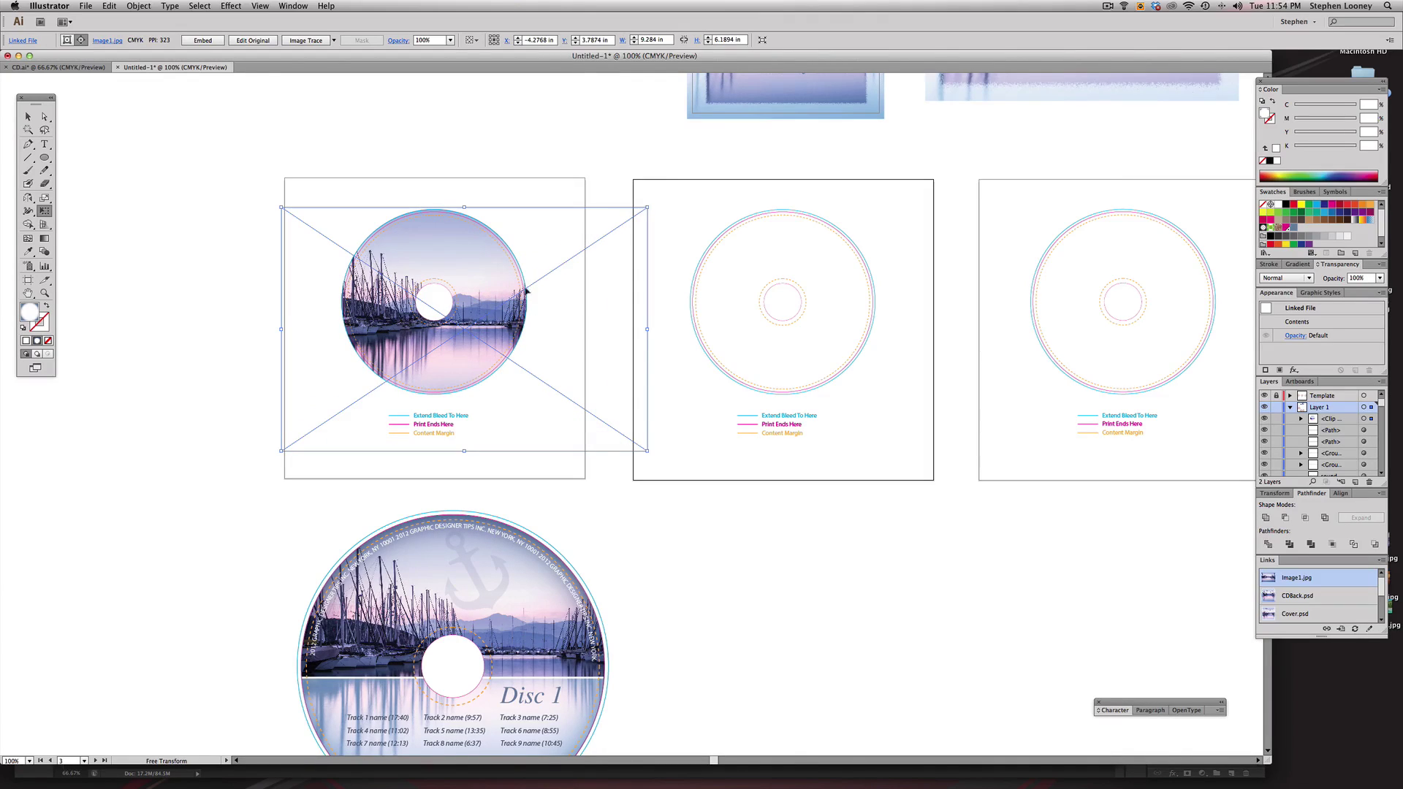
pyautogui.moveTo(649, 209); pyautogui.dragTo(632, 219)
pyautogui.moveTo(505, 301); pyautogui.dragTo(506, 291)
pyautogui.click(28, 118)
# - Draw a rectangle about 5.22 by 1.39 in across the lower half of the first template disc and fill it with the slate-blue swatch
pyautogui.keyDown('super'); pyautogui.click(218, 342); pyautogui.keyUp('super')
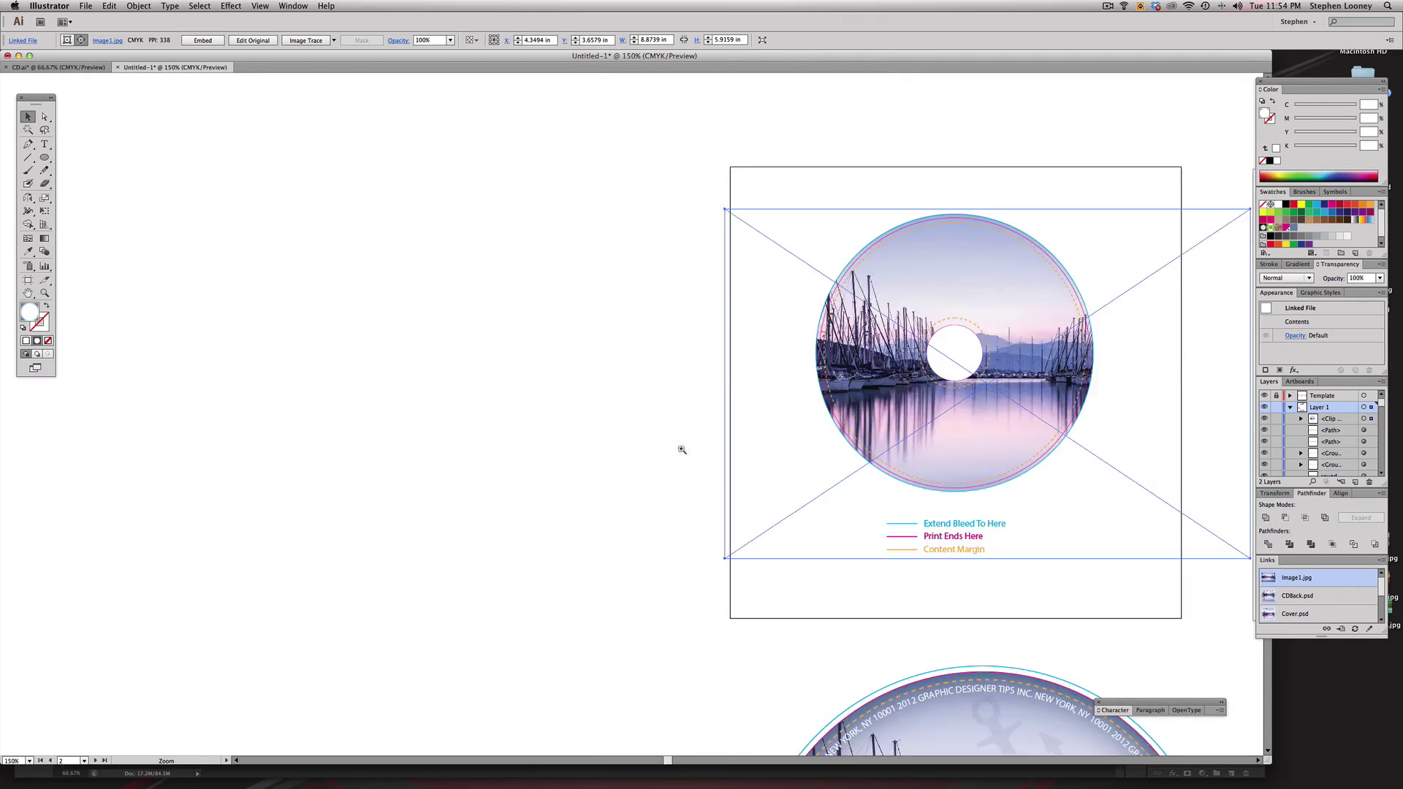
pyautogui.moveTo(753, 472); pyautogui.dragTo(647, 420)
pyautogui.click(533, 395)
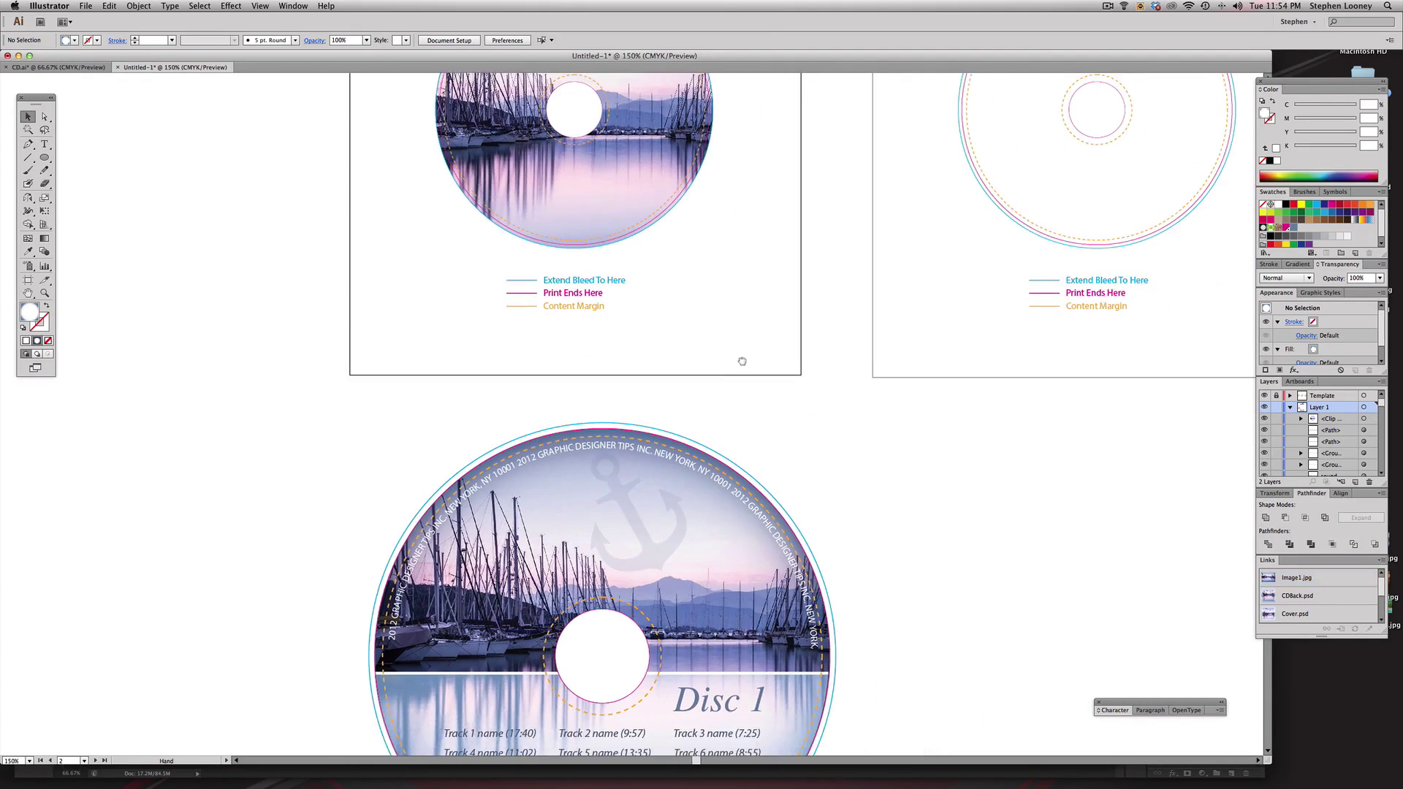
pyautogui.moveTo(743, 361); pyautogui.dragTo(736, 282)
pyautogui.press('super+minus')
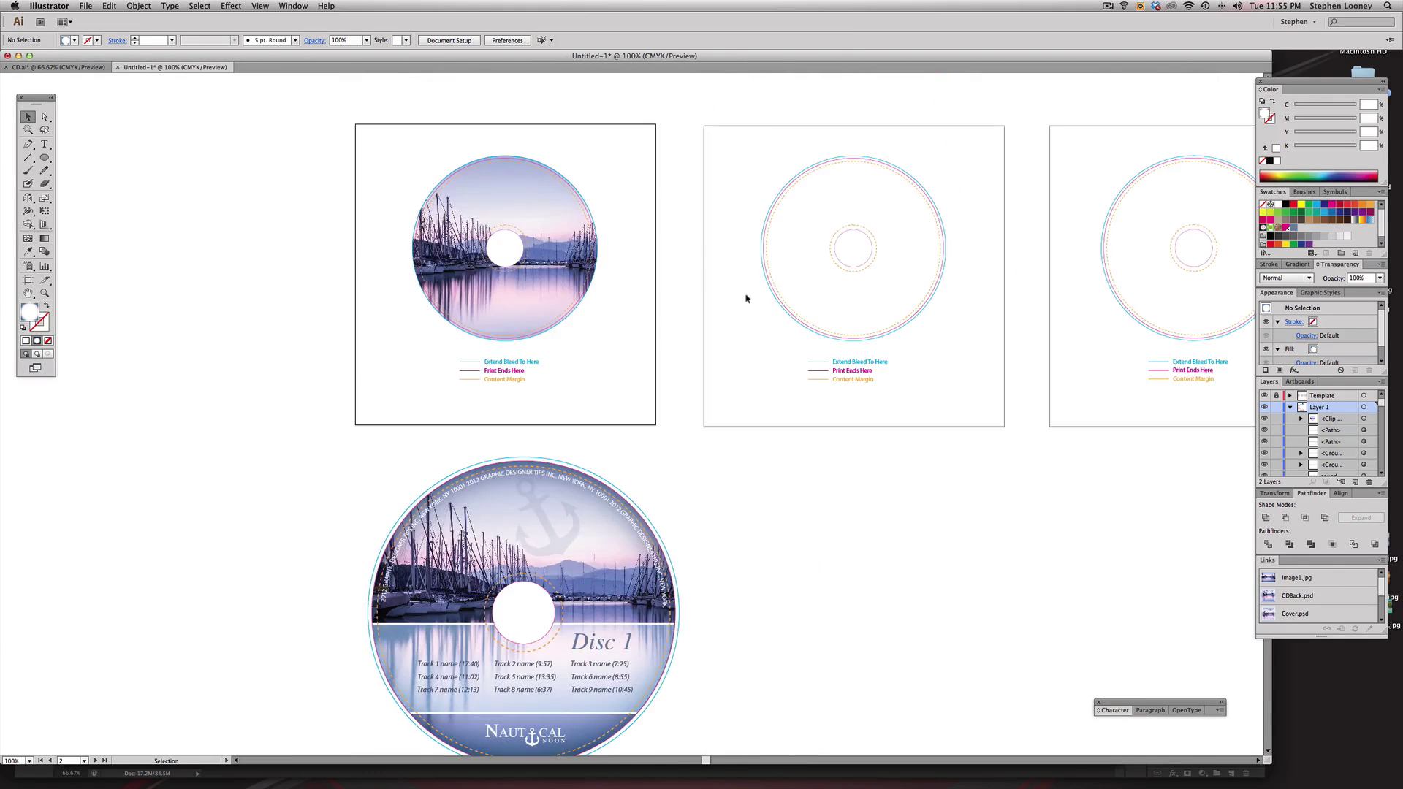
pyautogui.moveTo(45, 157); pyautogui.dragTo(76, 155)
pyautogui.moveTo(404, 250)
pyautogui.mouseDown()
pyautogui.moveTo(559, 302)
pyautogui.moveTo(625, 305)
pyautogui.moveTo(611, 307)
pyautogui.mouseUp()
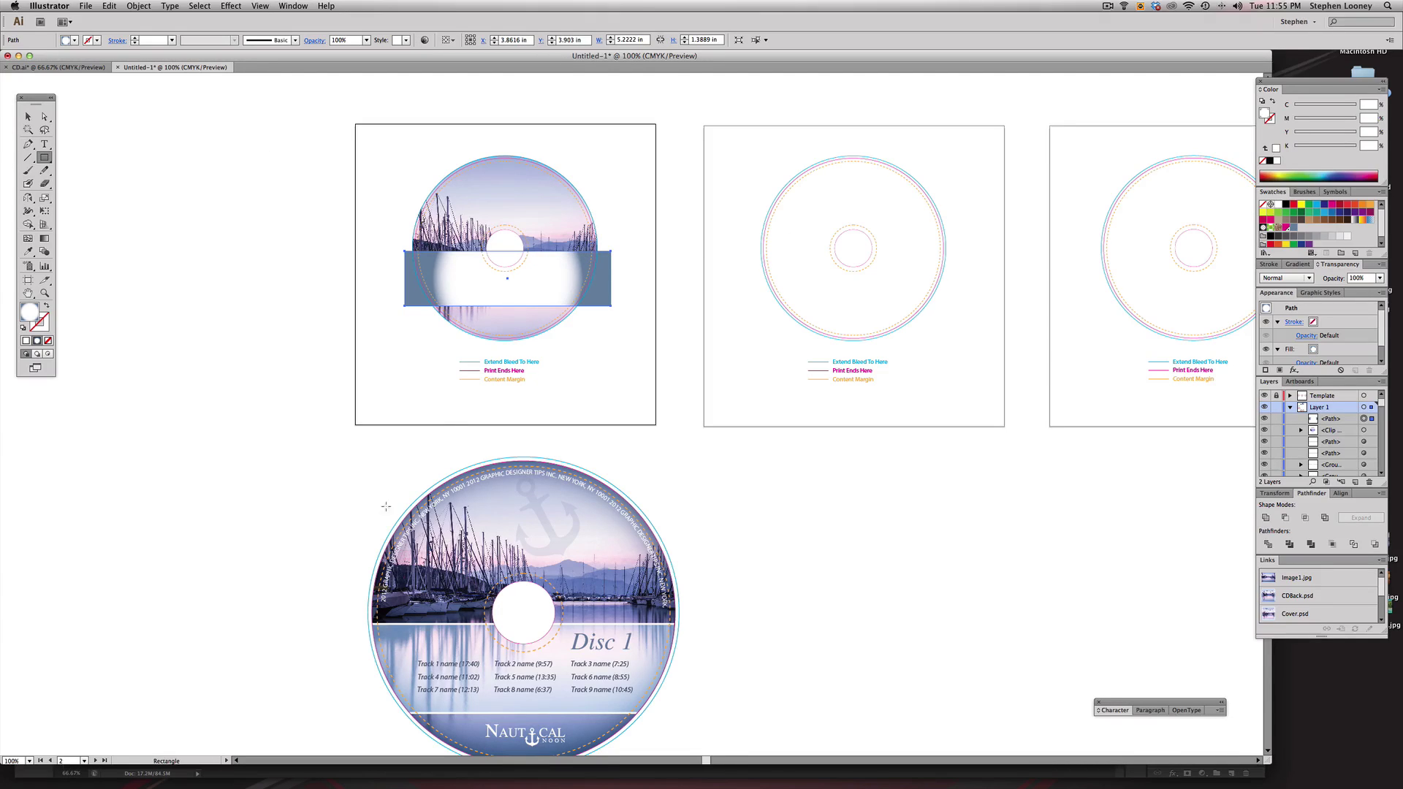
pyautogui.click(1293, 229)
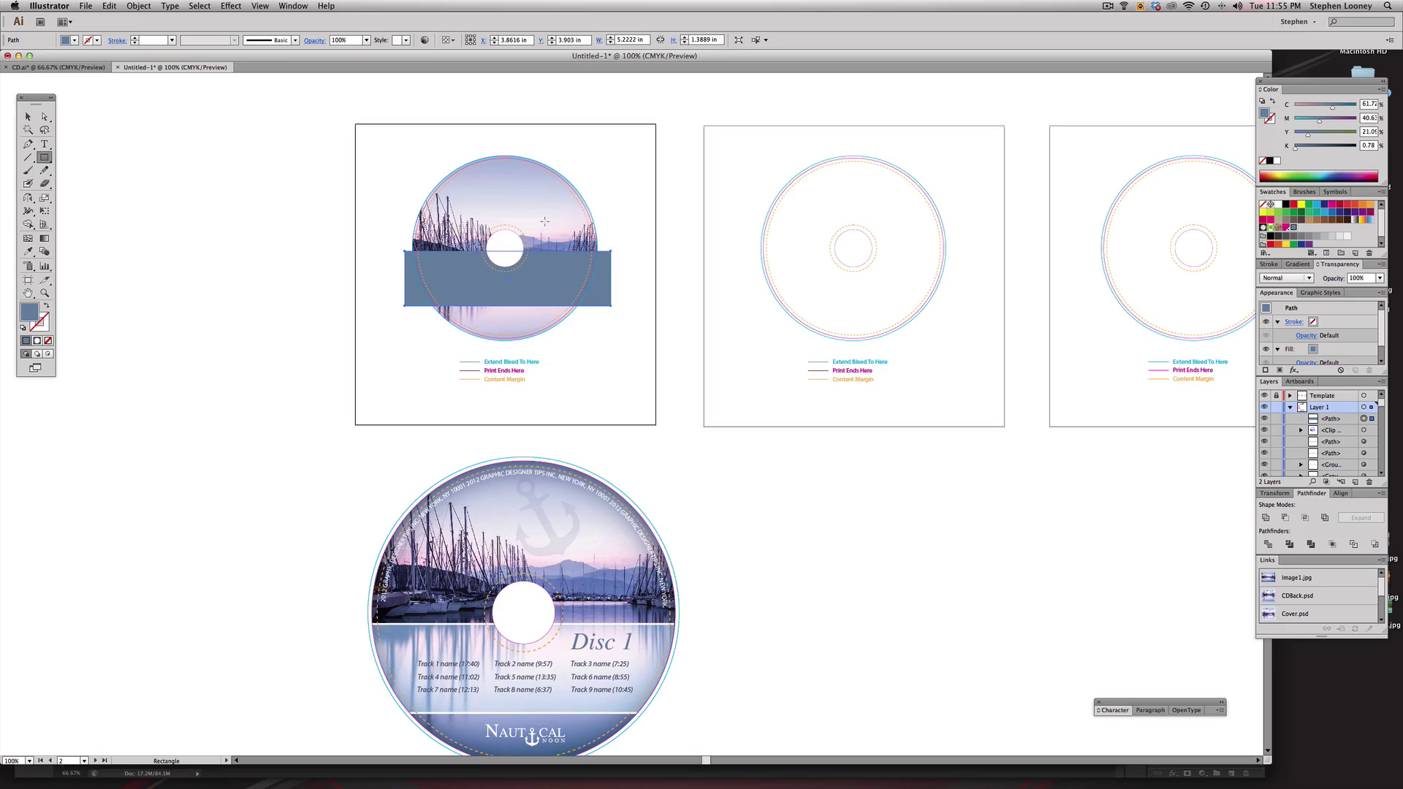
pyautogui.press('v')
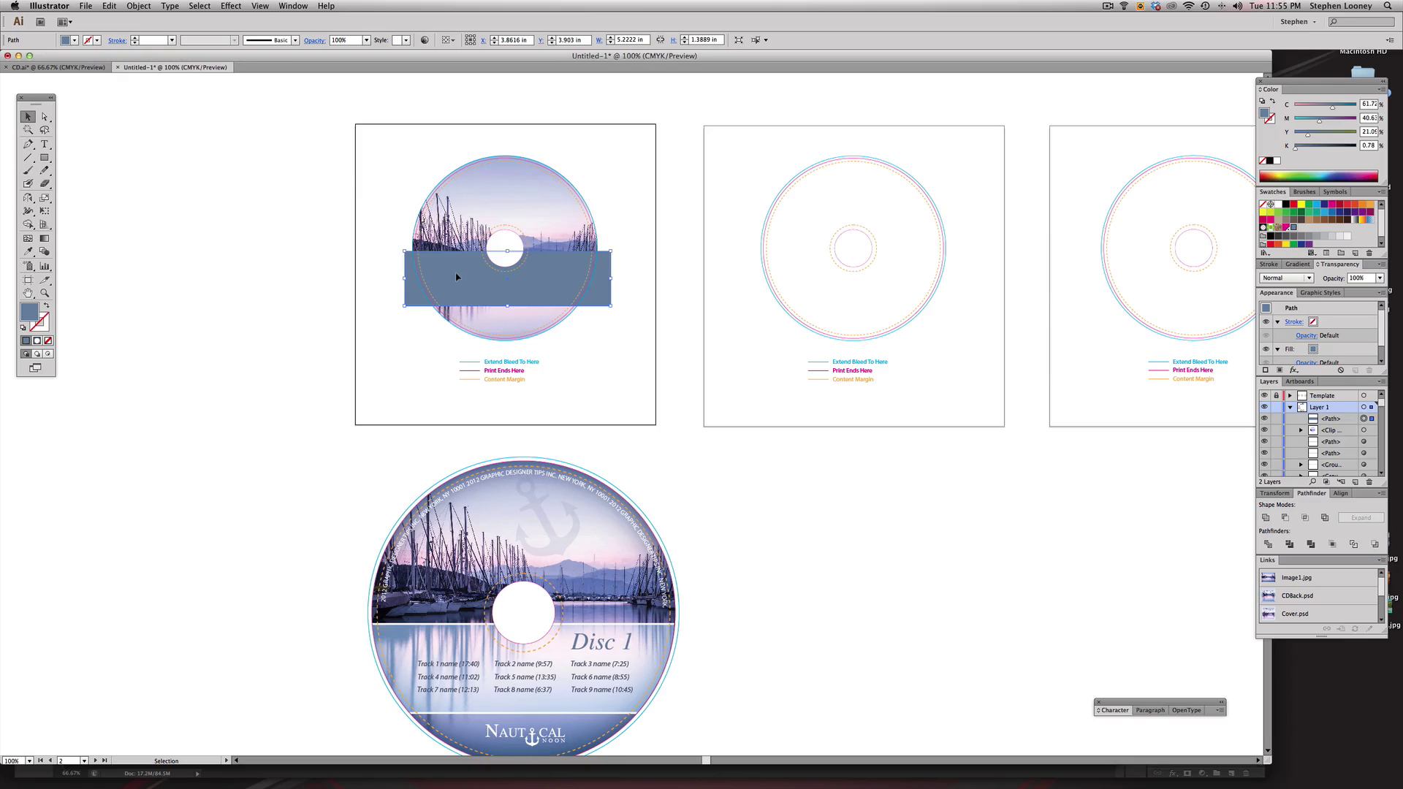
# - Give the slate-blue rectangle a white stroke with a 2 pt weight
pyautogui.click(40, 328)
pyautogui.click(1279, 205)
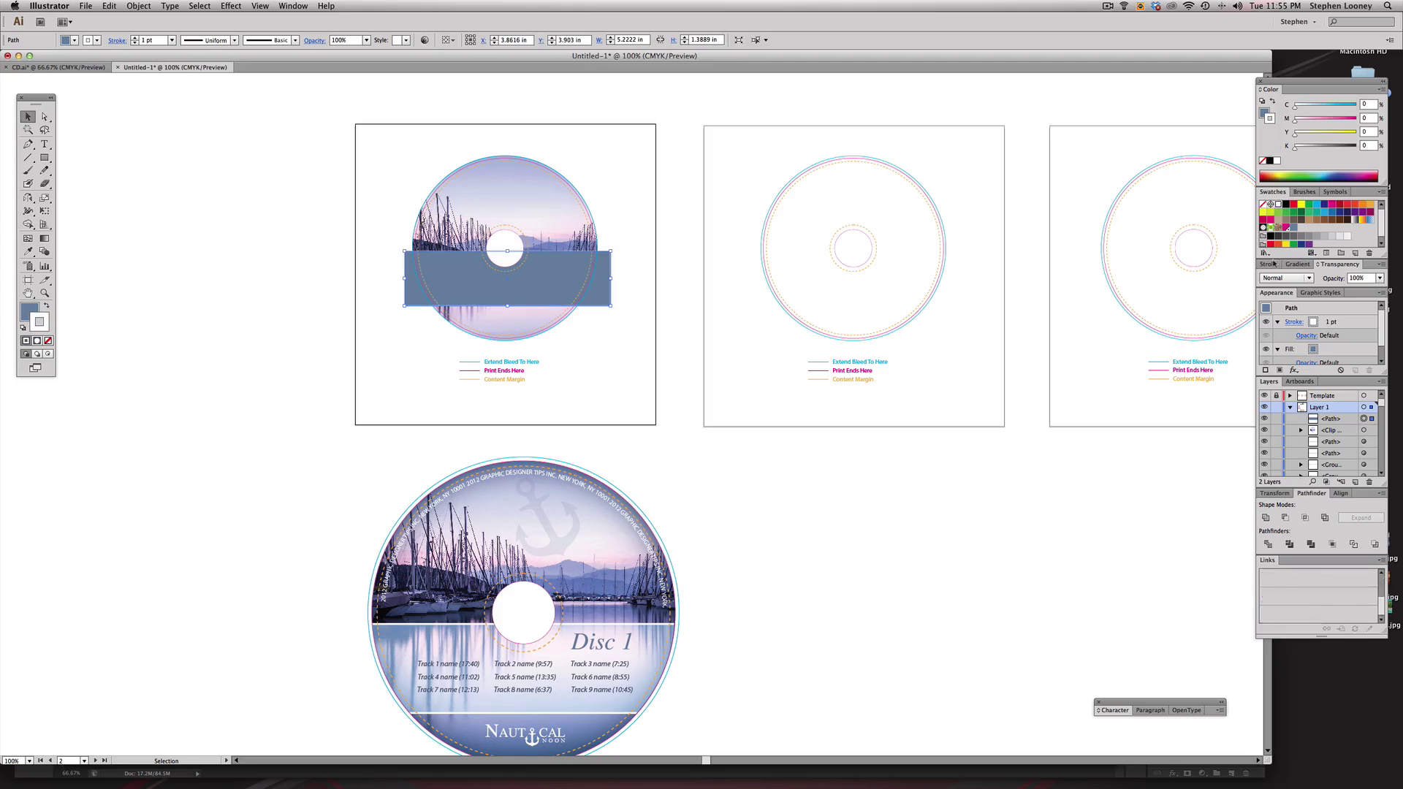
pyautogui.click(1271, 264)
pyautogui.click(1300, 276)
pyautogui.click(1300, 276)
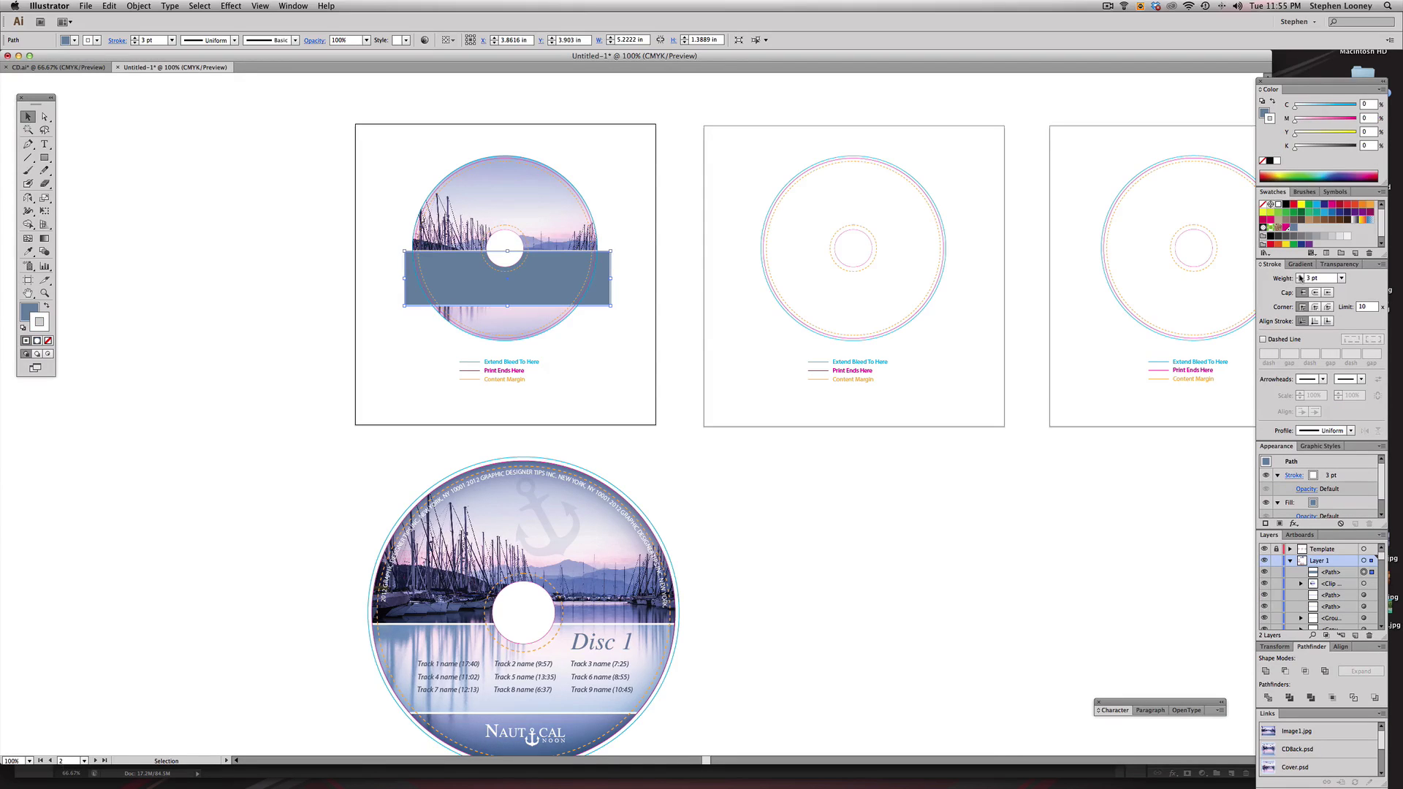
pyautogui.moveTo(368, 204); pyautogui.dragTo(765, 414)
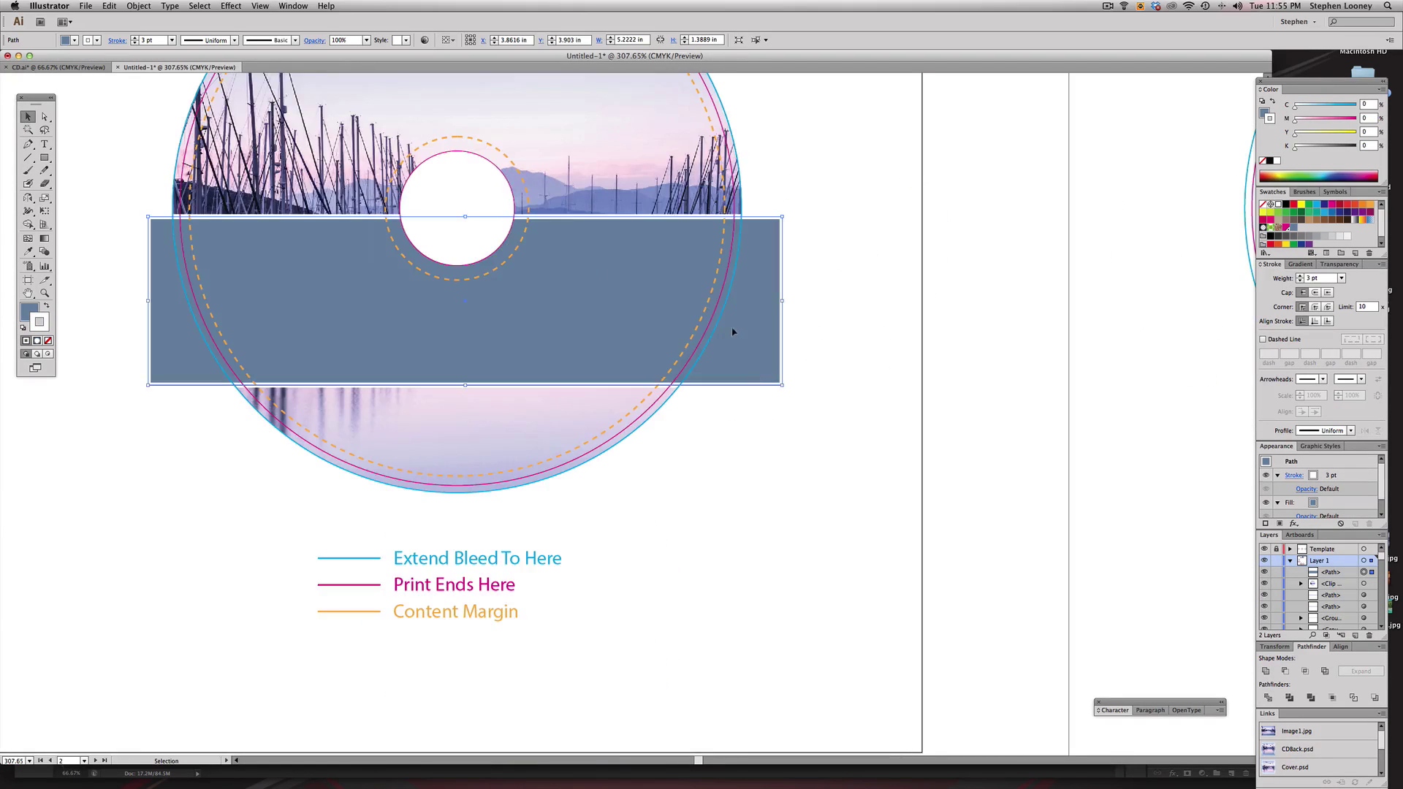
pyautogui.press('super+z')
pyautogui.keyDown('alt'); pyautogui.keyDown('super'); pyautogui.click(579, 377); pyautogui.keyUp('super'); pyautogui.keyUp('alt')
pyautogui.keyDown('alt'); pyautogui.keyDown('super'); pyautogui.click(578, 377); pyautogui.keyUp('super'); pyautogui.keyUp('alt')
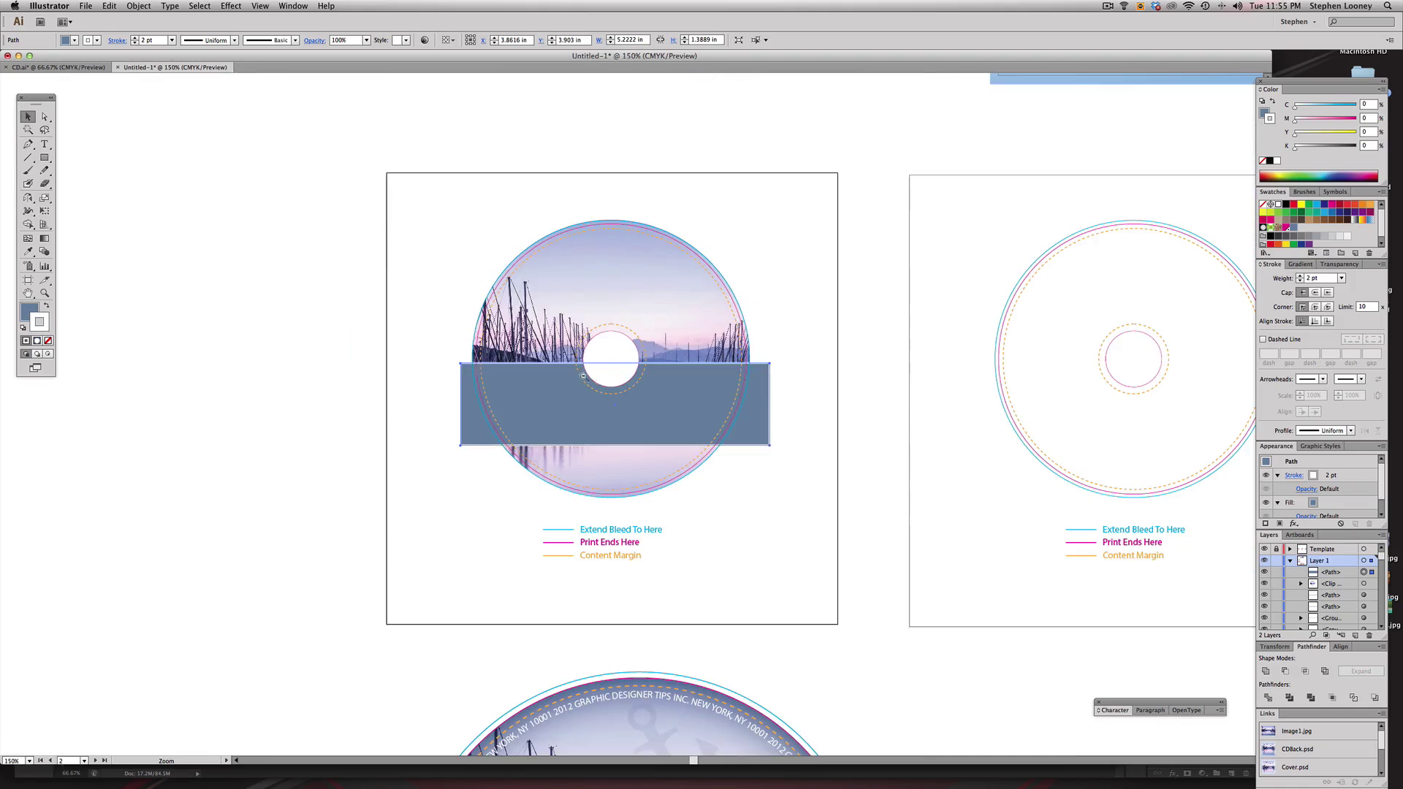
pyautogui.click(393, 282)
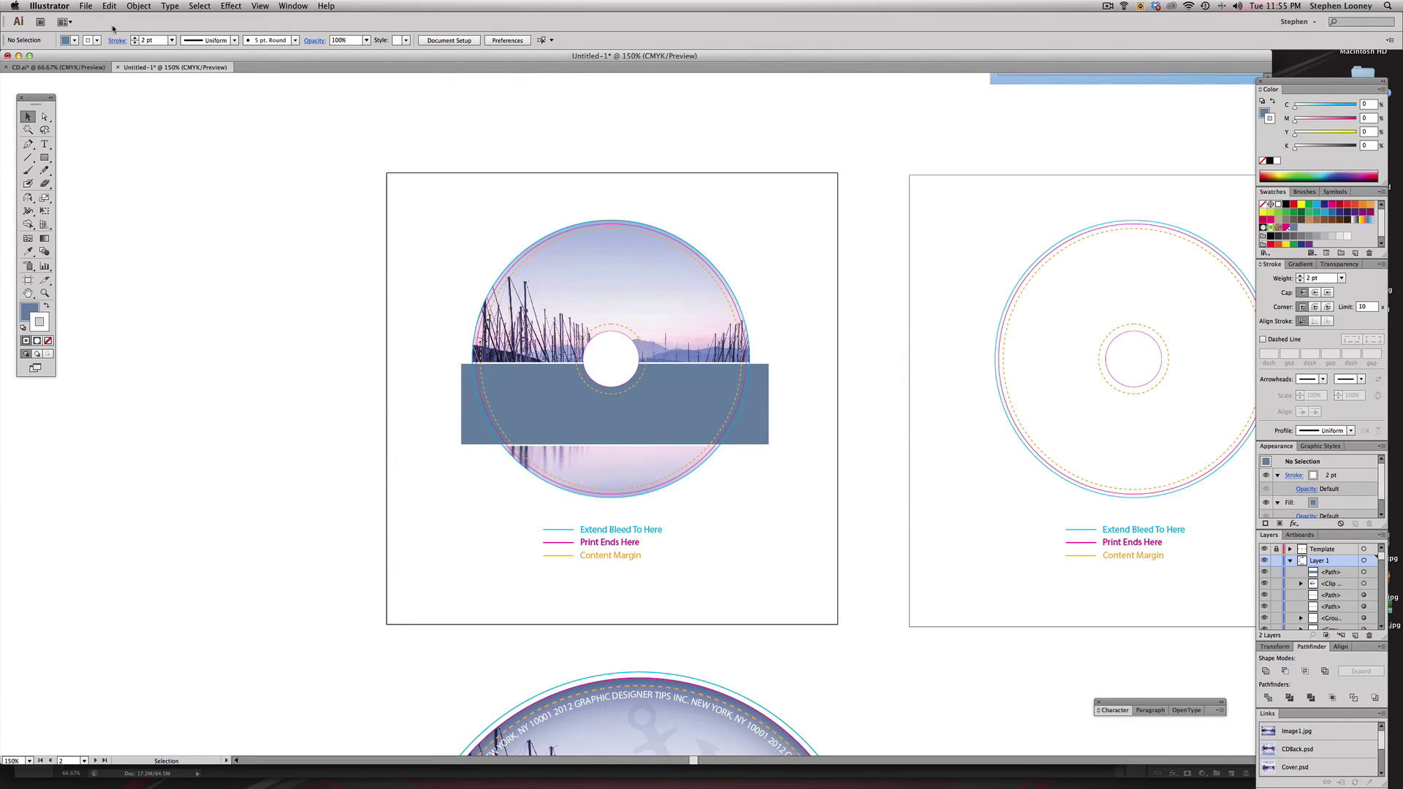
# - Paste the disc-shaped path in front and use it as a clipping mask for the slate-blue rectangle
pyautogui.press('super+f')
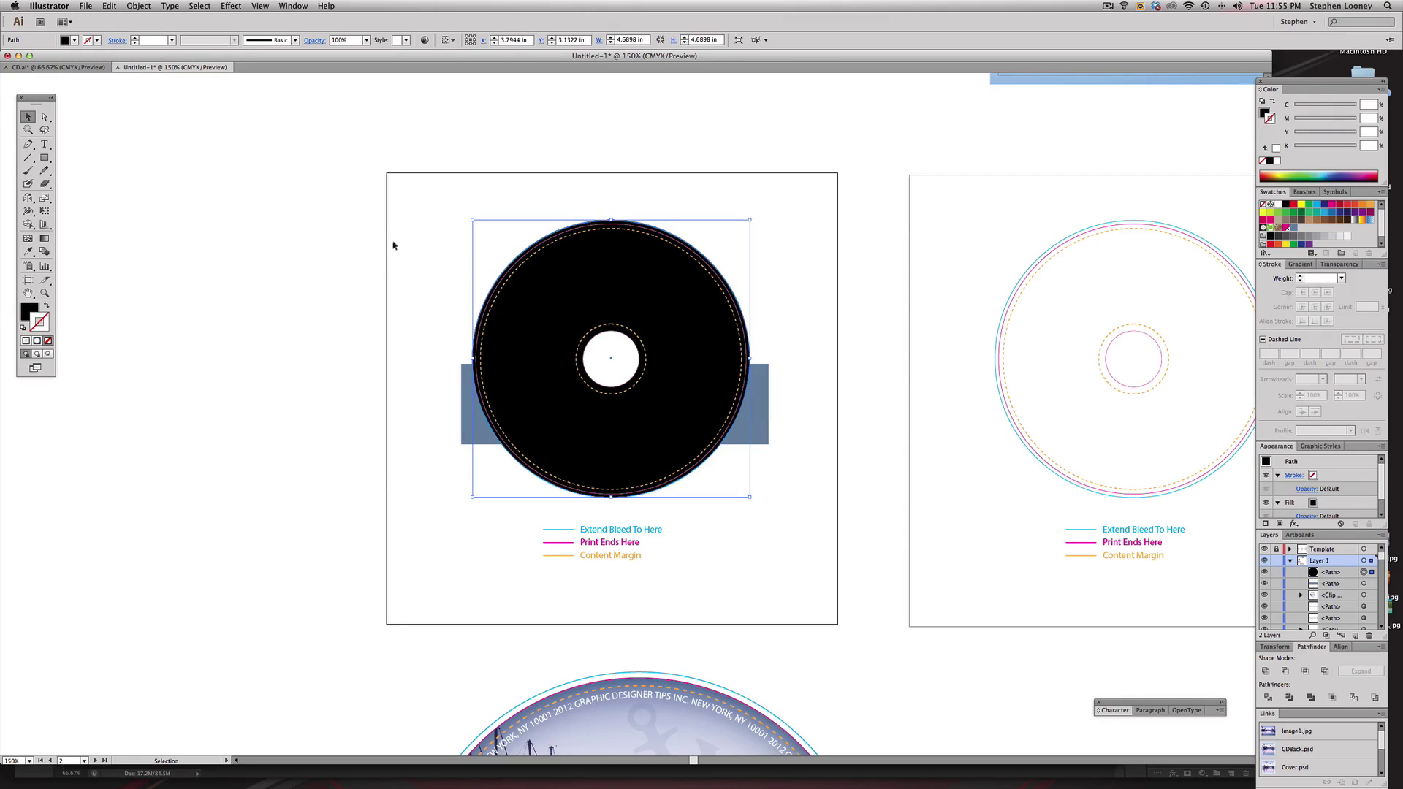
pyautogui.keyDown('shift'); pyautogui.click(467, 437); pyautogui.keyUp('shift')
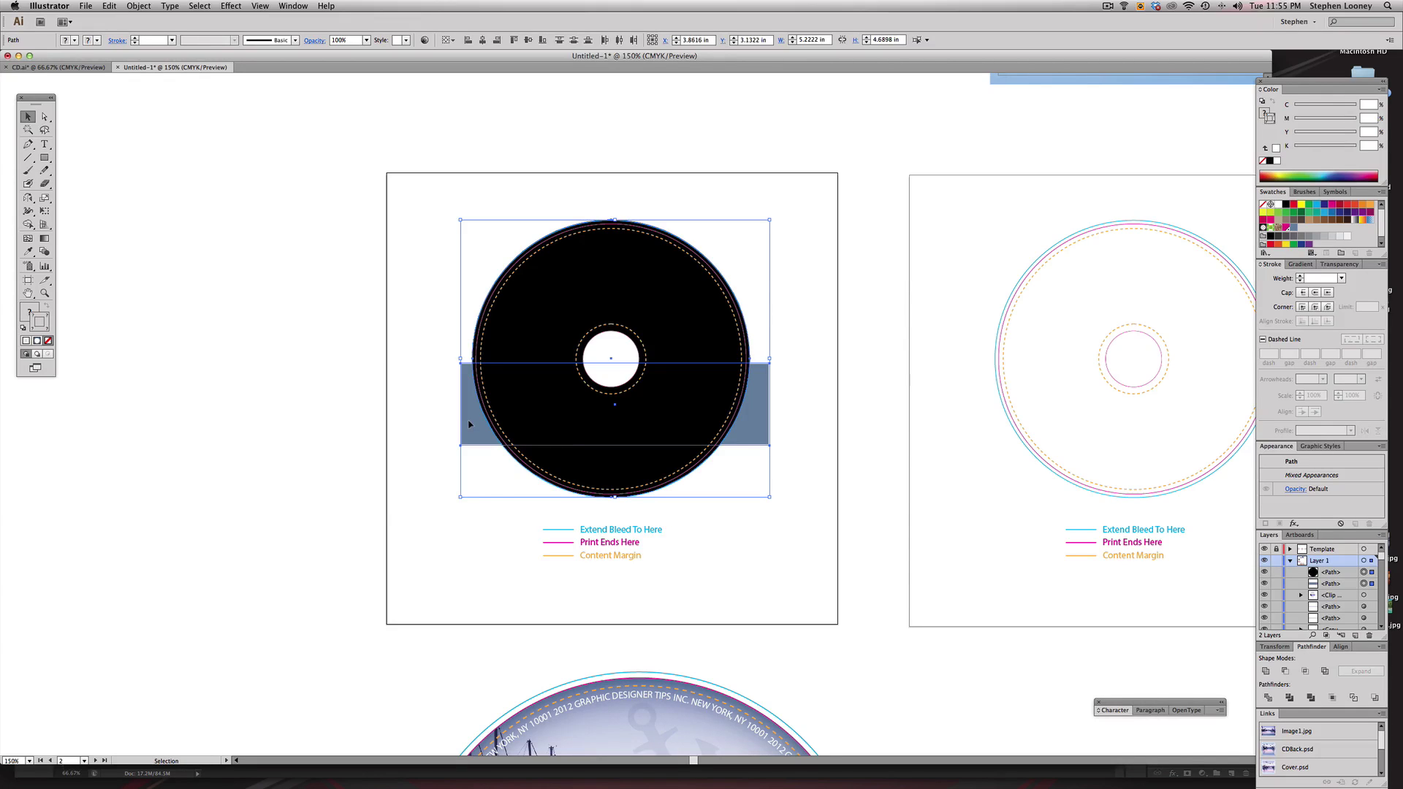
pyautogui.rightClick(469, 424)
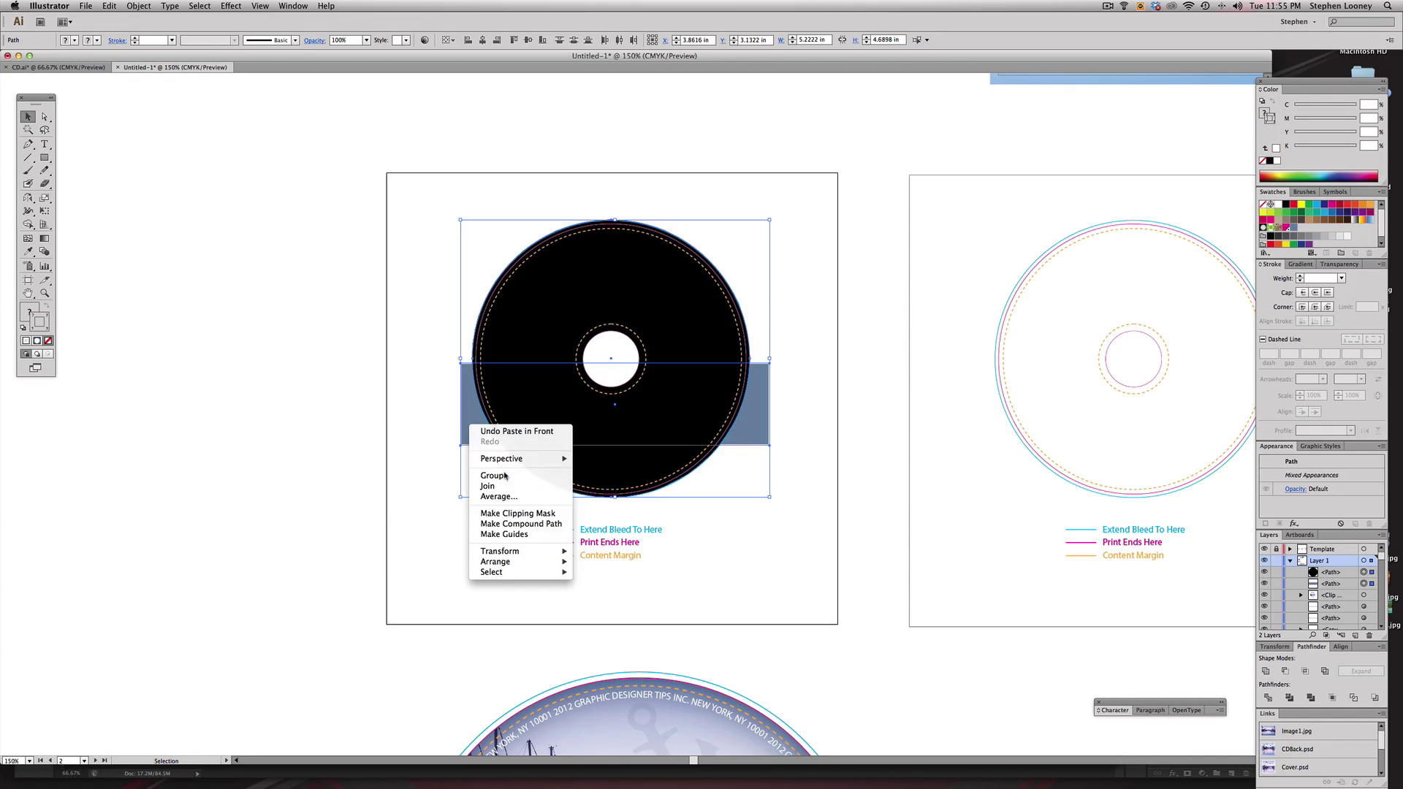
pyautogui.click(515, 514)
pyautogui.click(404, 471)
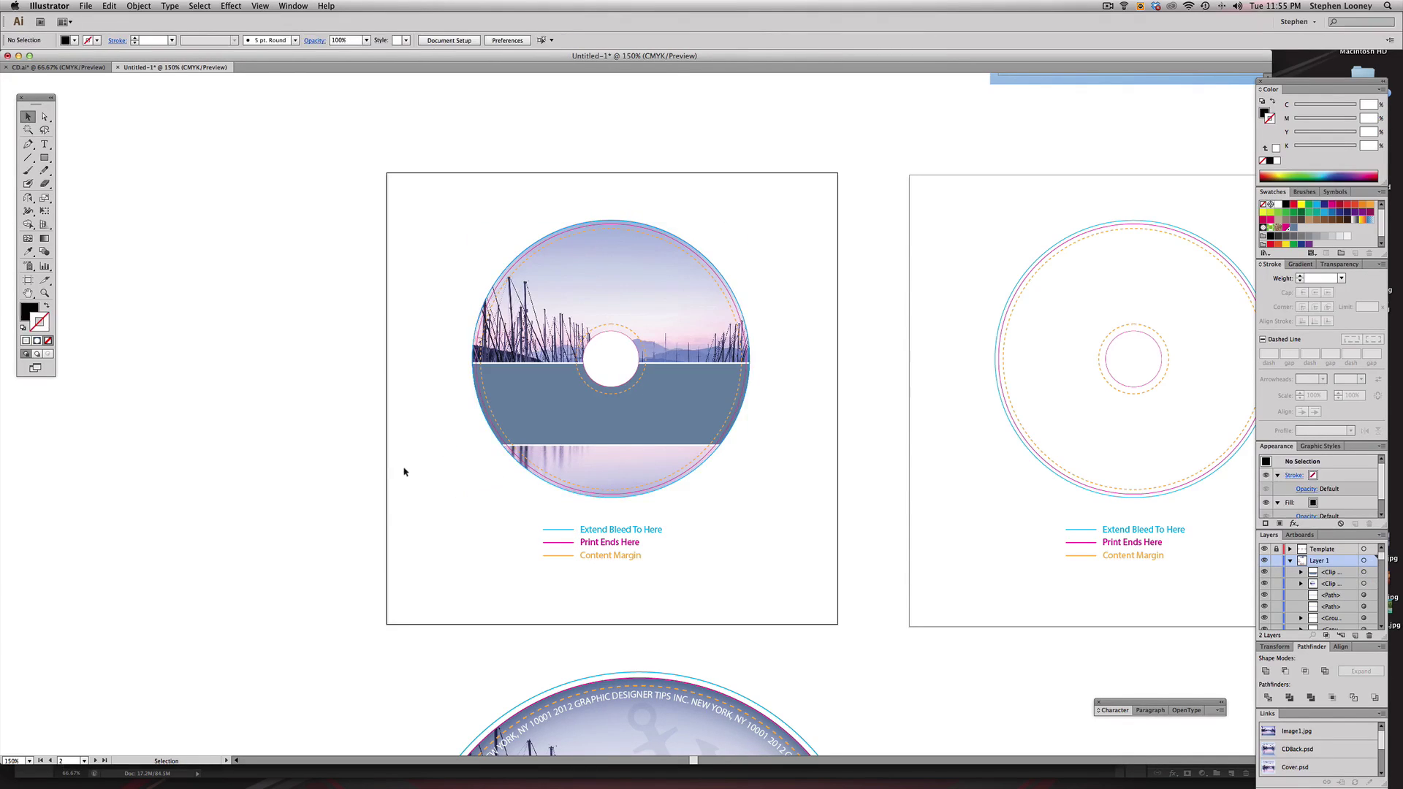
# - Try moving the clipped slate-blue band sideways off the first template disc
pyautogui.moveTo(706, 526); pyautogui.dragTo(514, 484)
pyautogui.click(511, 353)
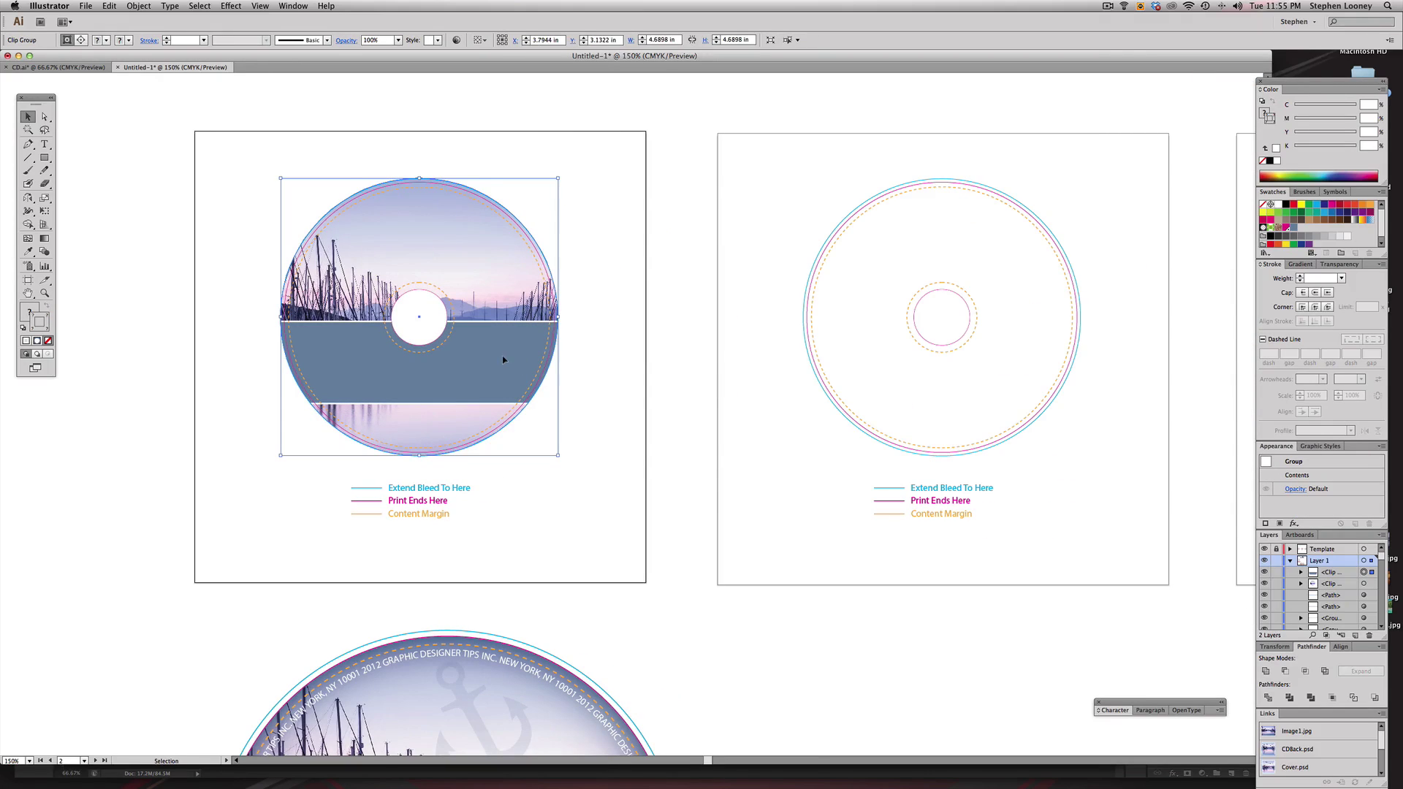
pyautogui.moveTo(502, 357); pyautogui.dragTo(796, 367)
pyautogui.hscroll(-3, 730, 380)
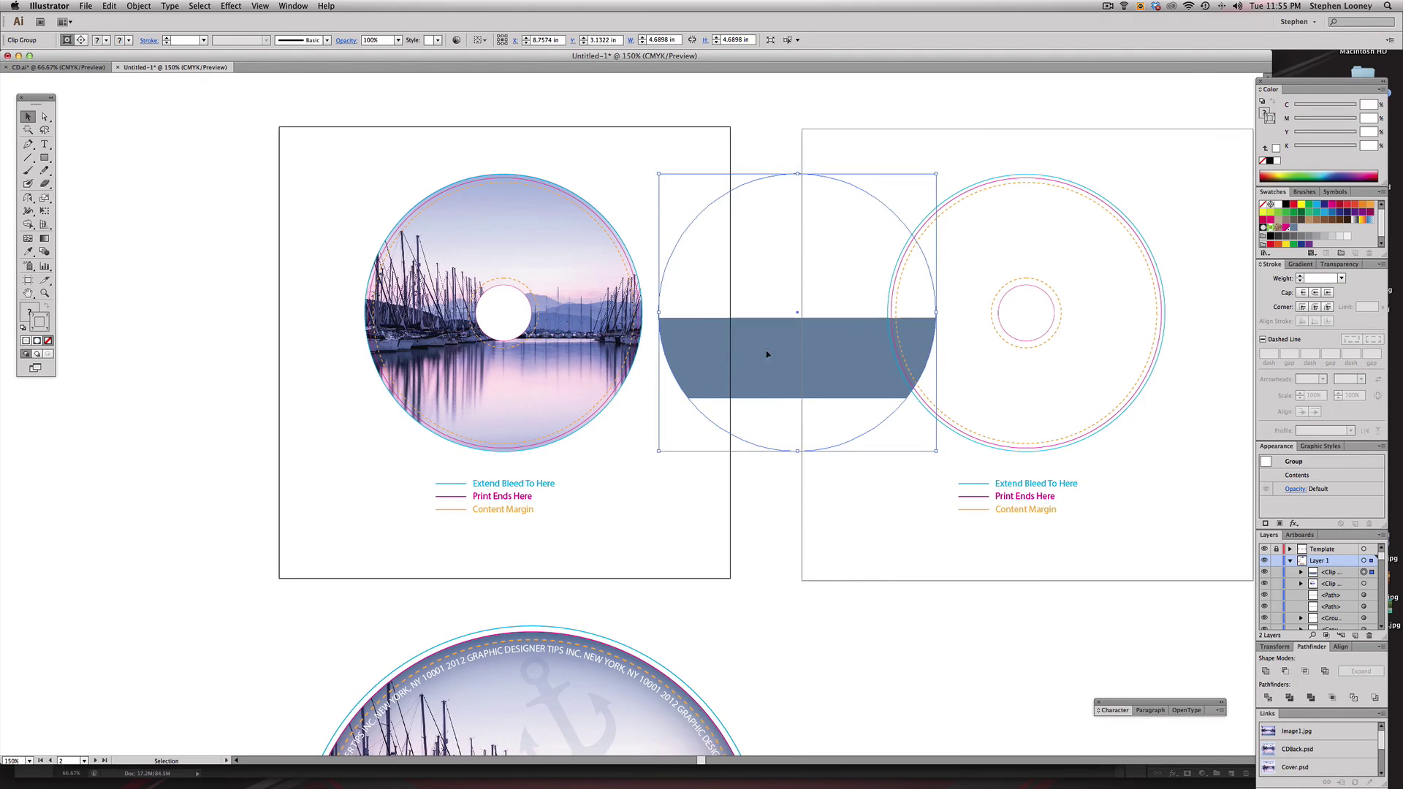
pyautogui.press('super+z')
# - Move the clipped blue band group on the large Disc 1 sample slightly up and to the right
pyautogui.moveTo(687, 446); pyautogui.dragTo(699, 407)
pyautogui.moveTo(755, 573); pyautogui.dragTo(757, 439)
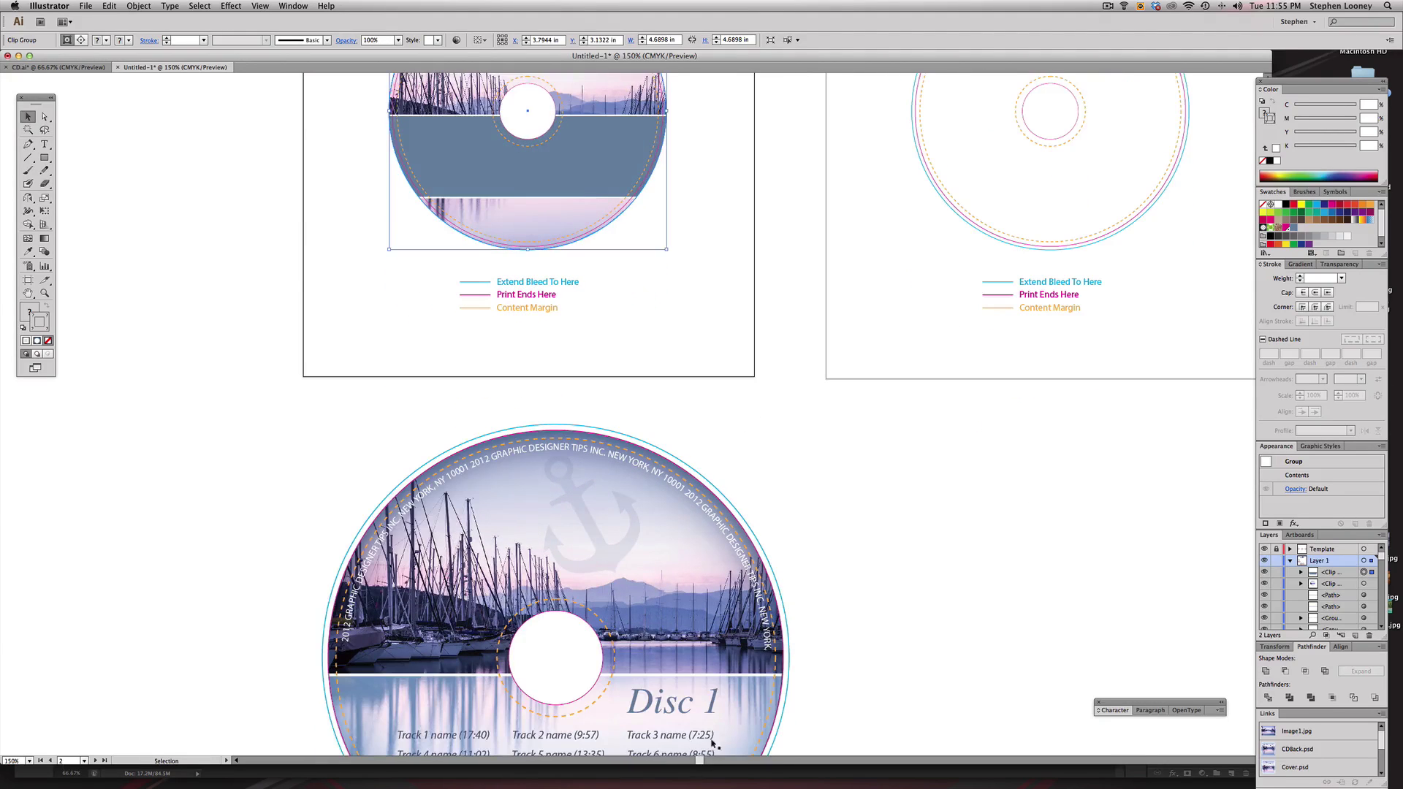
pyautogui.moveTo(748, 706); pyautogui.dragTo(784, 693)
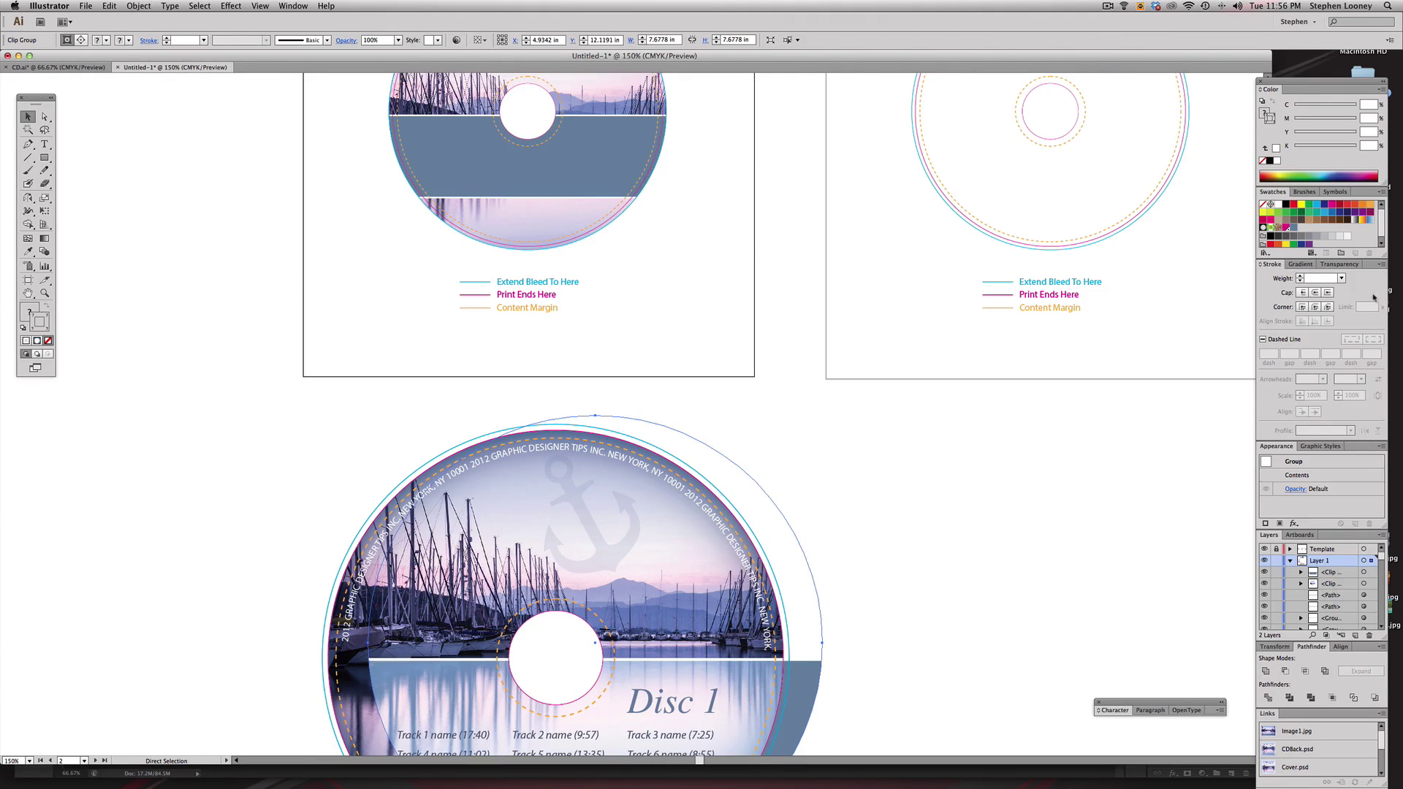
# - Undo the last move of the clipped artwork on the large Disc 1 sample and check the blend mode of its blue rectangle
pyautogui.click(1340, 264)
pyautogui.press('super+z')
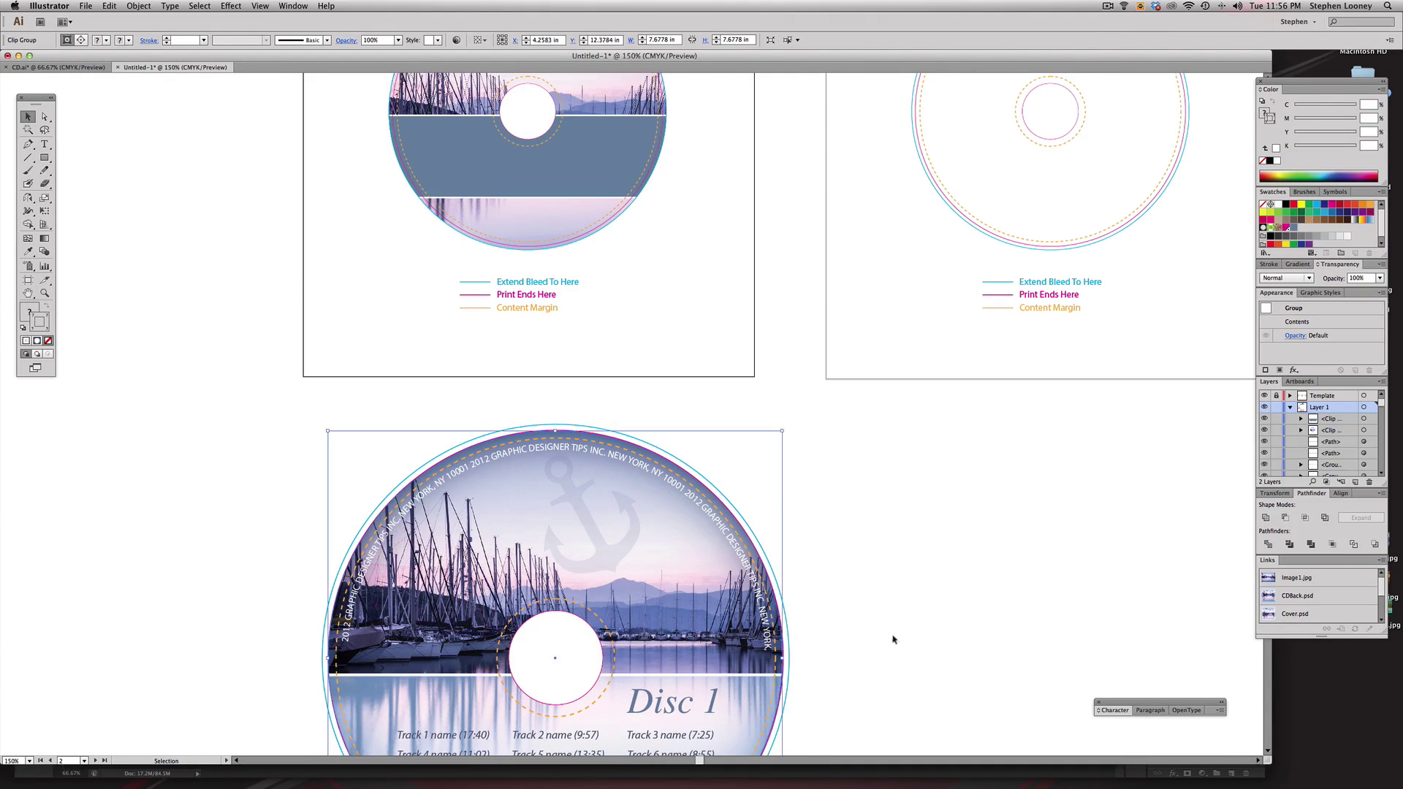
pyautogui.click(763, 707)
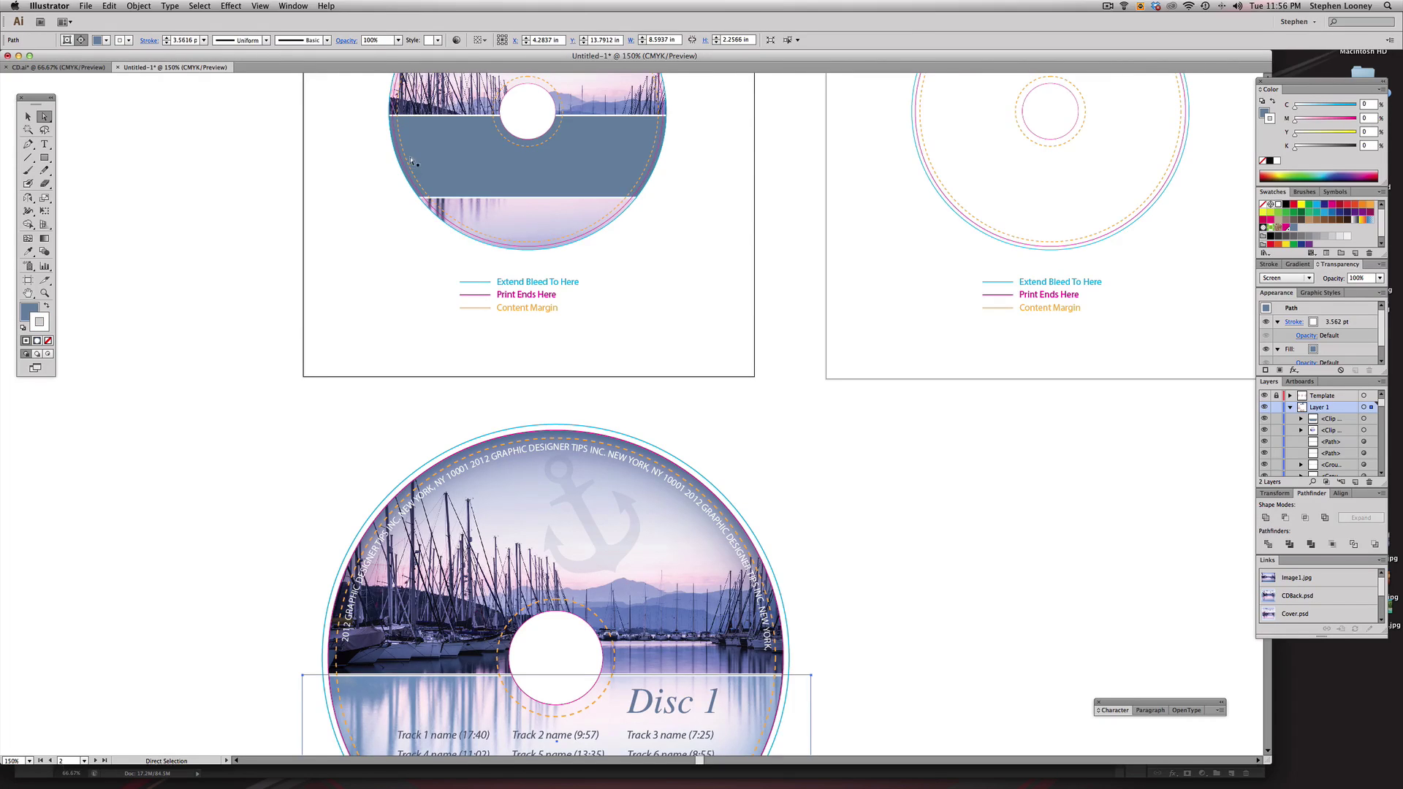
# - Try the Screen blend mode on the clipped slate-blue band of the first template disc
pyautogui.scroll(2, 413, 162)
pyautogui.click(28, 116)
pyautogui.click(557, 244)
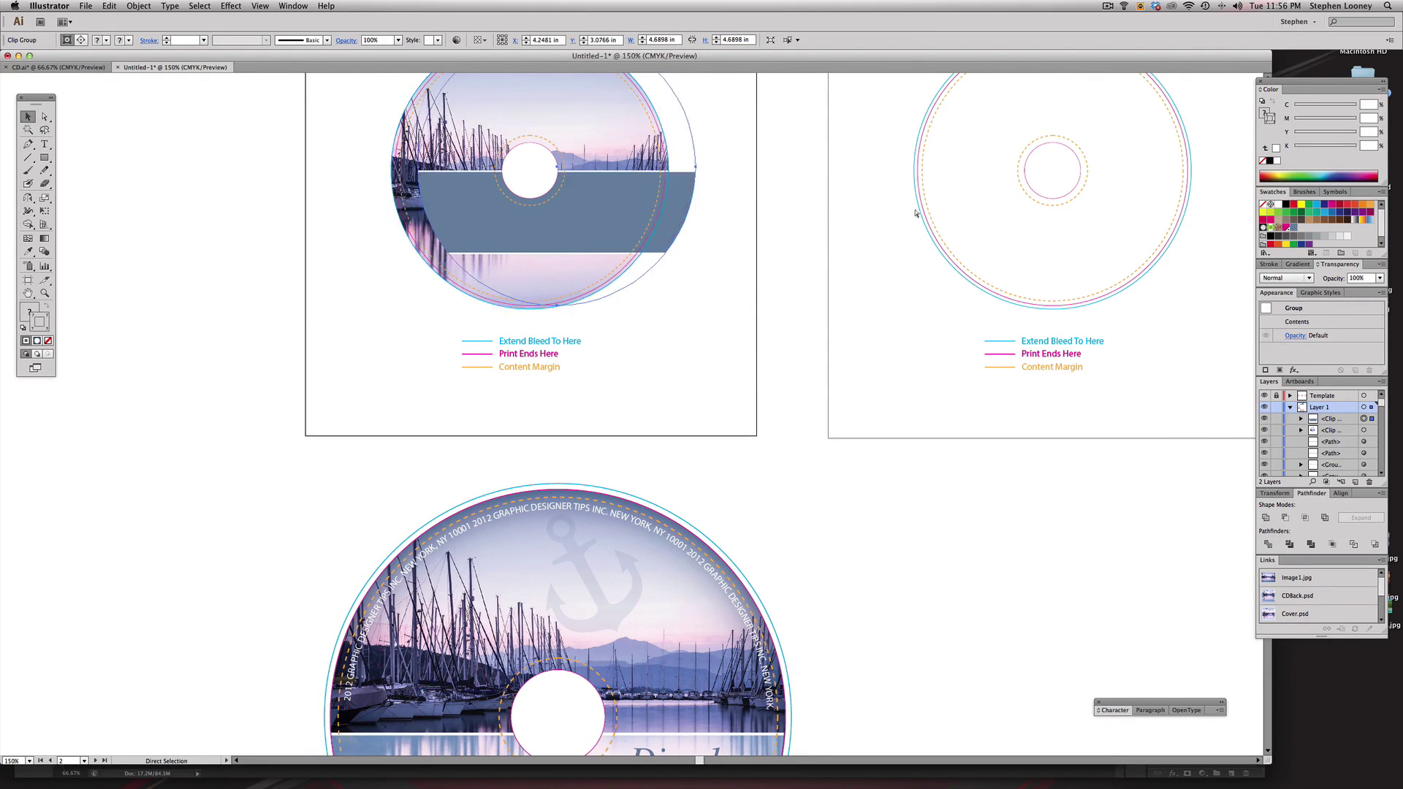
pyautogui.click(1286, 278)
pyautogui.click(1280, 356)
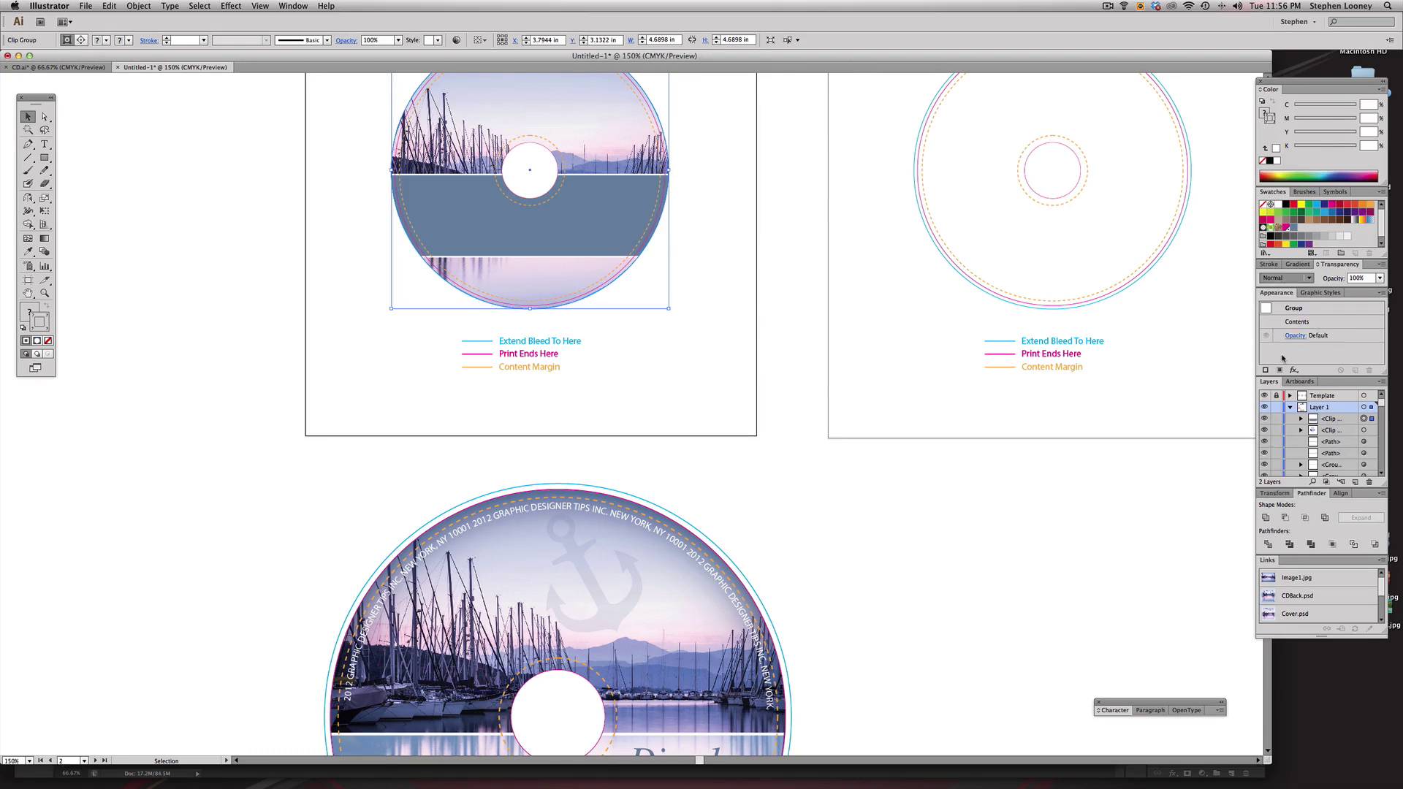
pyautogui.moveTo(792, 384); pyautogui.dragTo(788, 437)
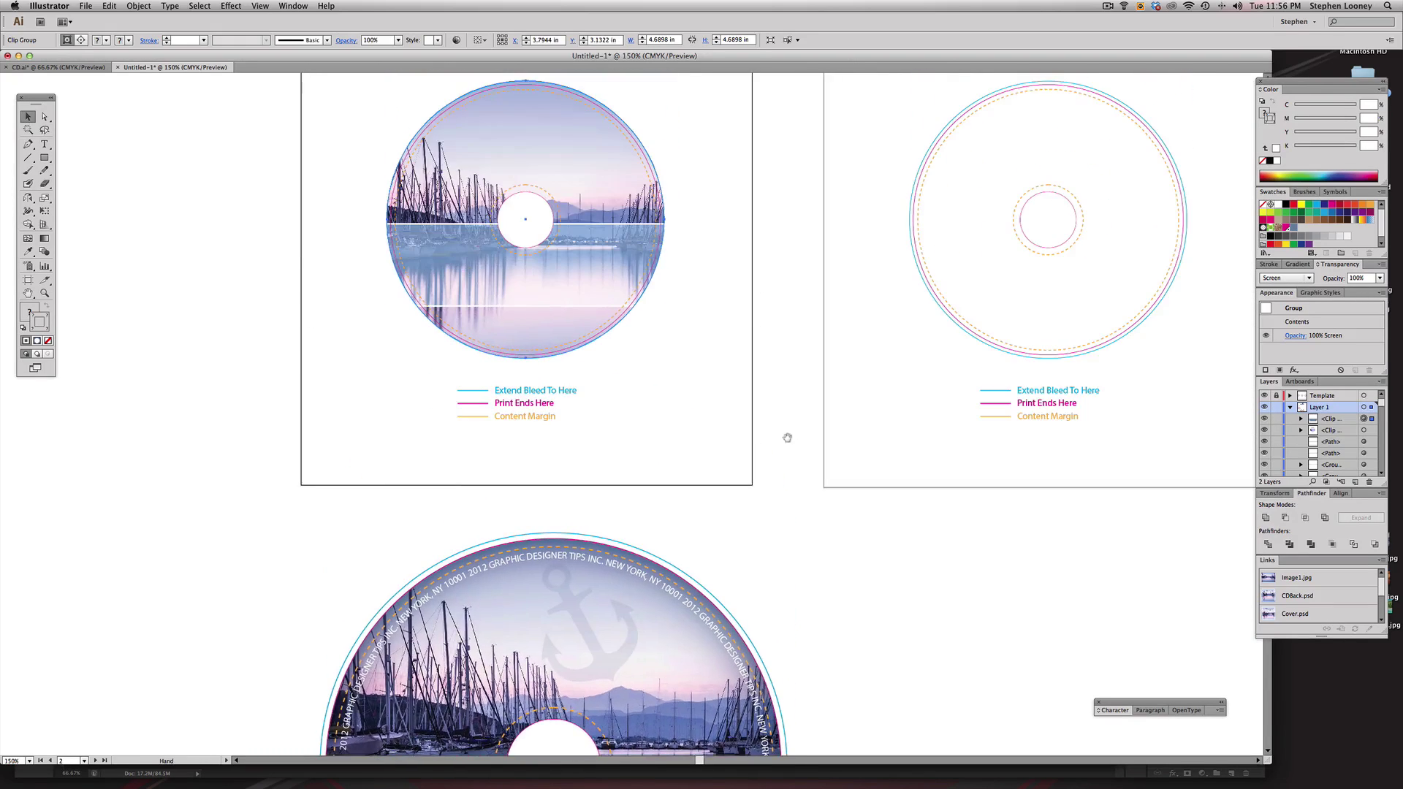
pyautogui.moveTo(735, 307); pyautogui.dragTo(837, 355)
pyautogui.keyDown('super'); pyautogui.click(689, 352); pyautogui.keyUp('super')
pyautogui.press('super+z')
# - Set the blend mode of the clipped slate-blue band on the first template disc to Screen
pyautogui.press('super+shift+a')
pyautogui.click(699, 326)
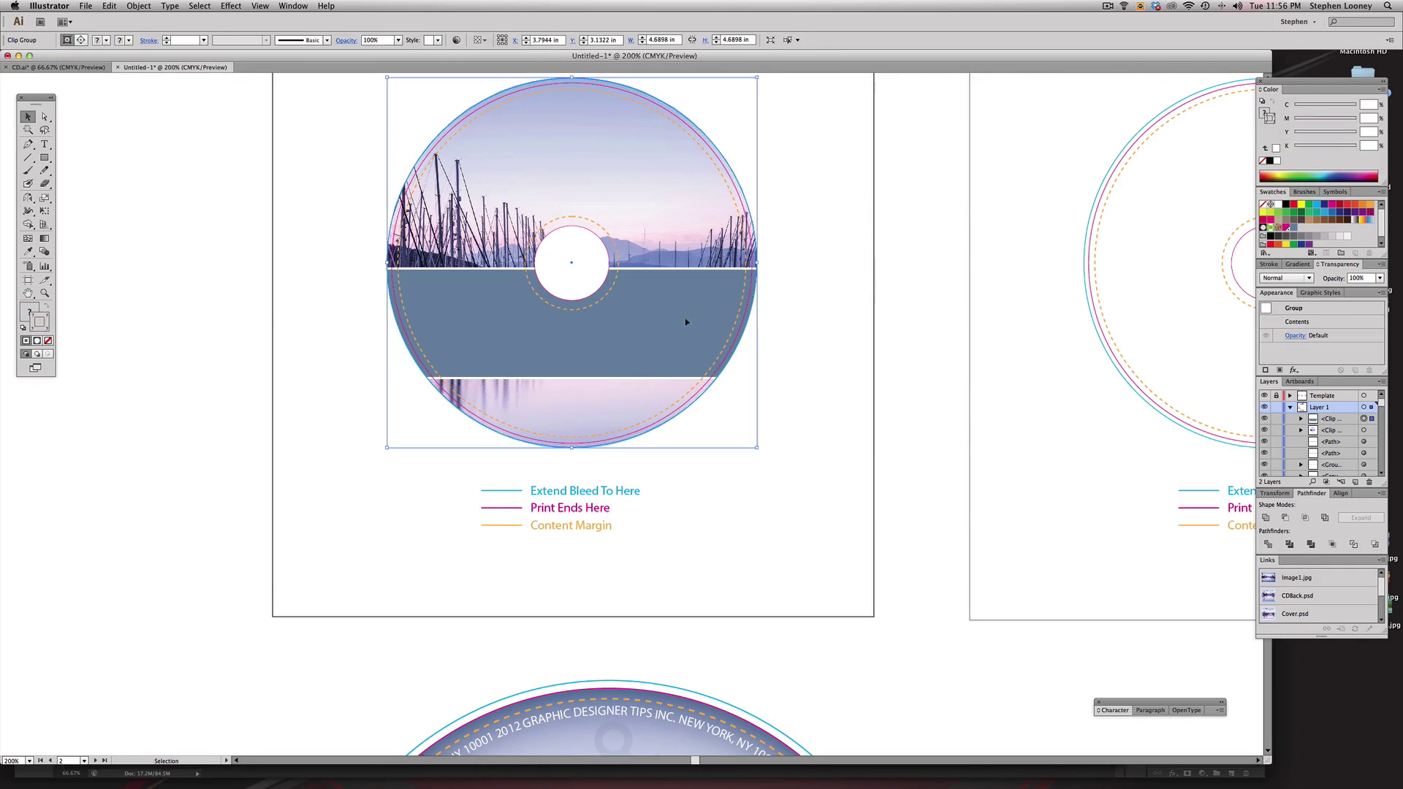
pyautogui.click(1286, 278)
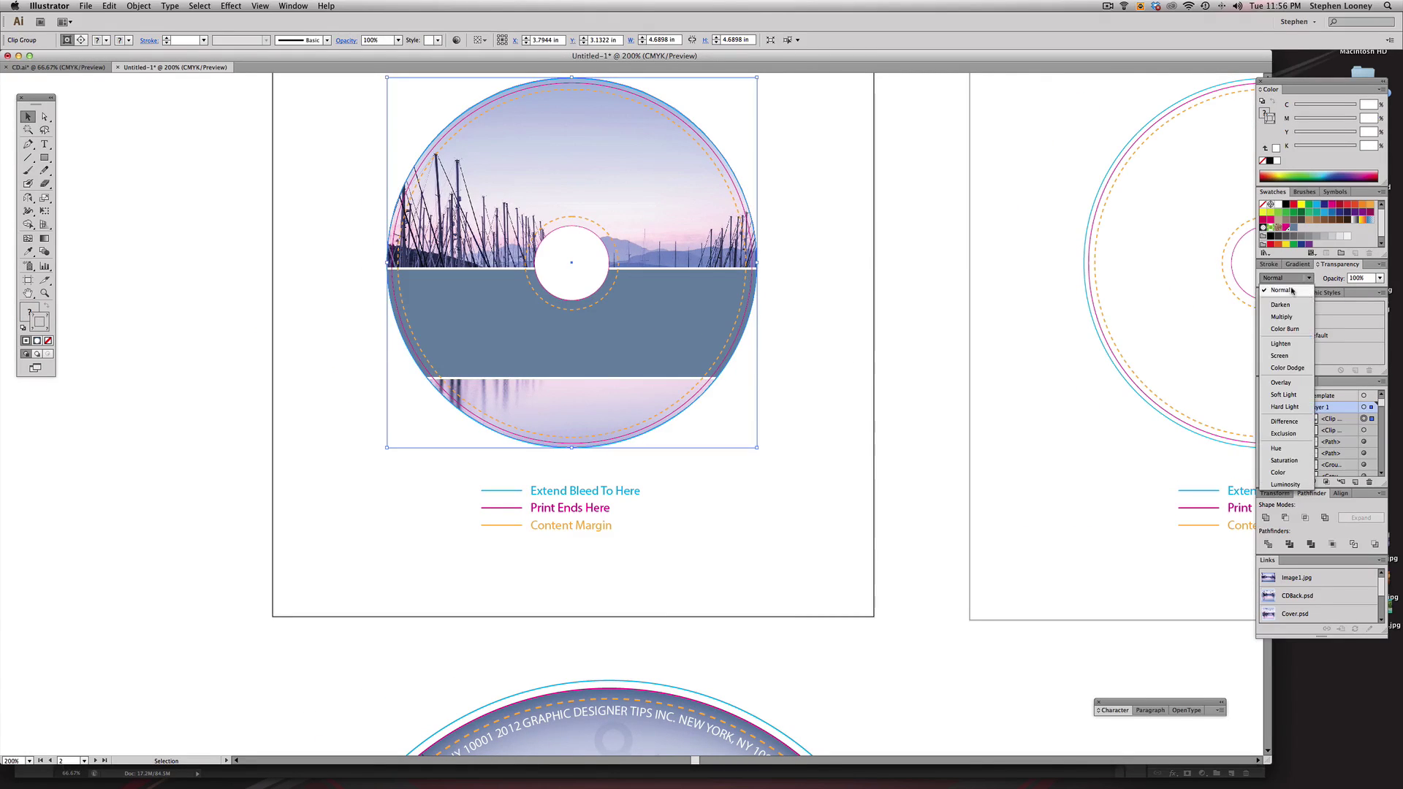
pyautogui.click(1286, 358)
pyautogui.click(814, 292)
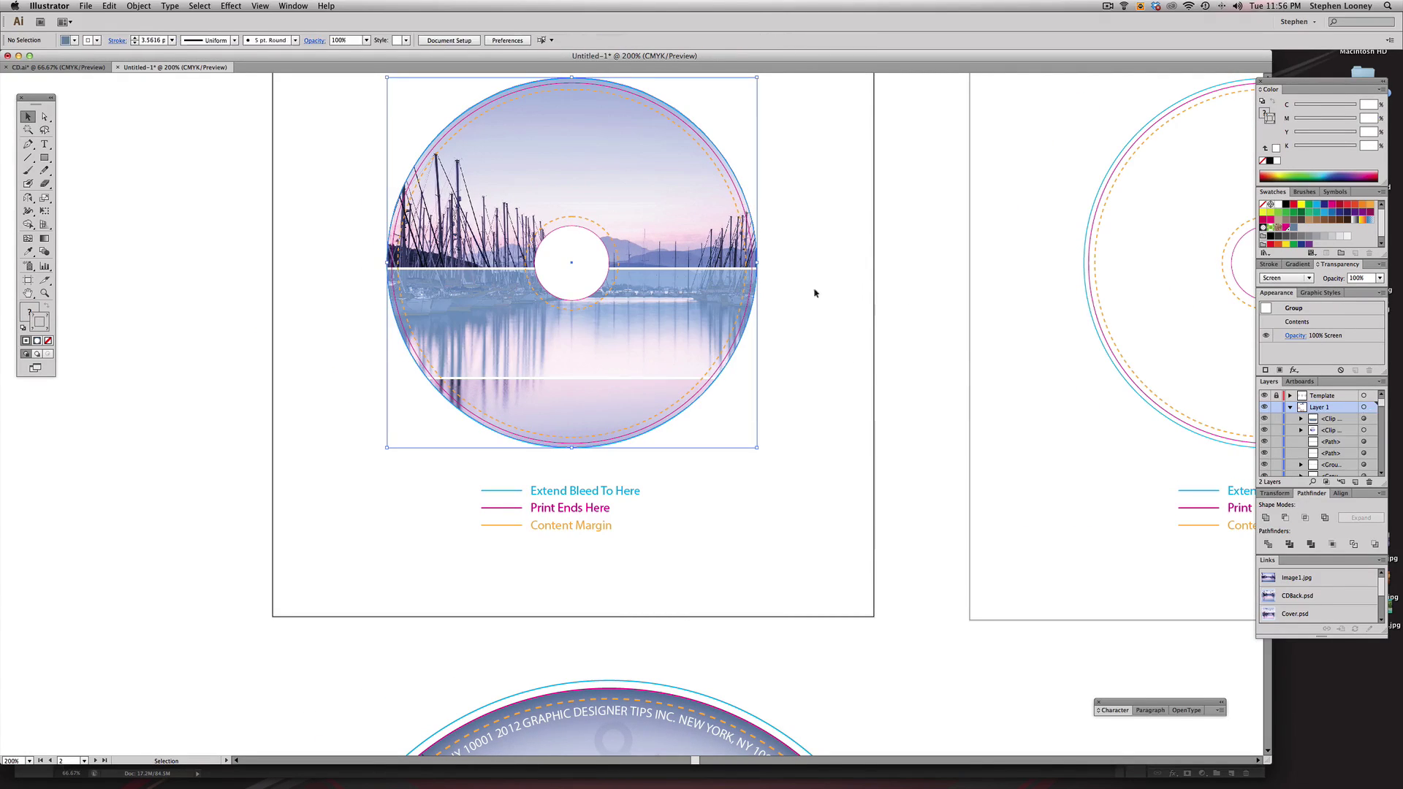
# - Examine the band's path and clip group on the first template disc and compare the result with the large Disc 1 sample
pyautogui.keyDown('super'); pyautogui.click(707, 305); pyautogui.keyUp('super')
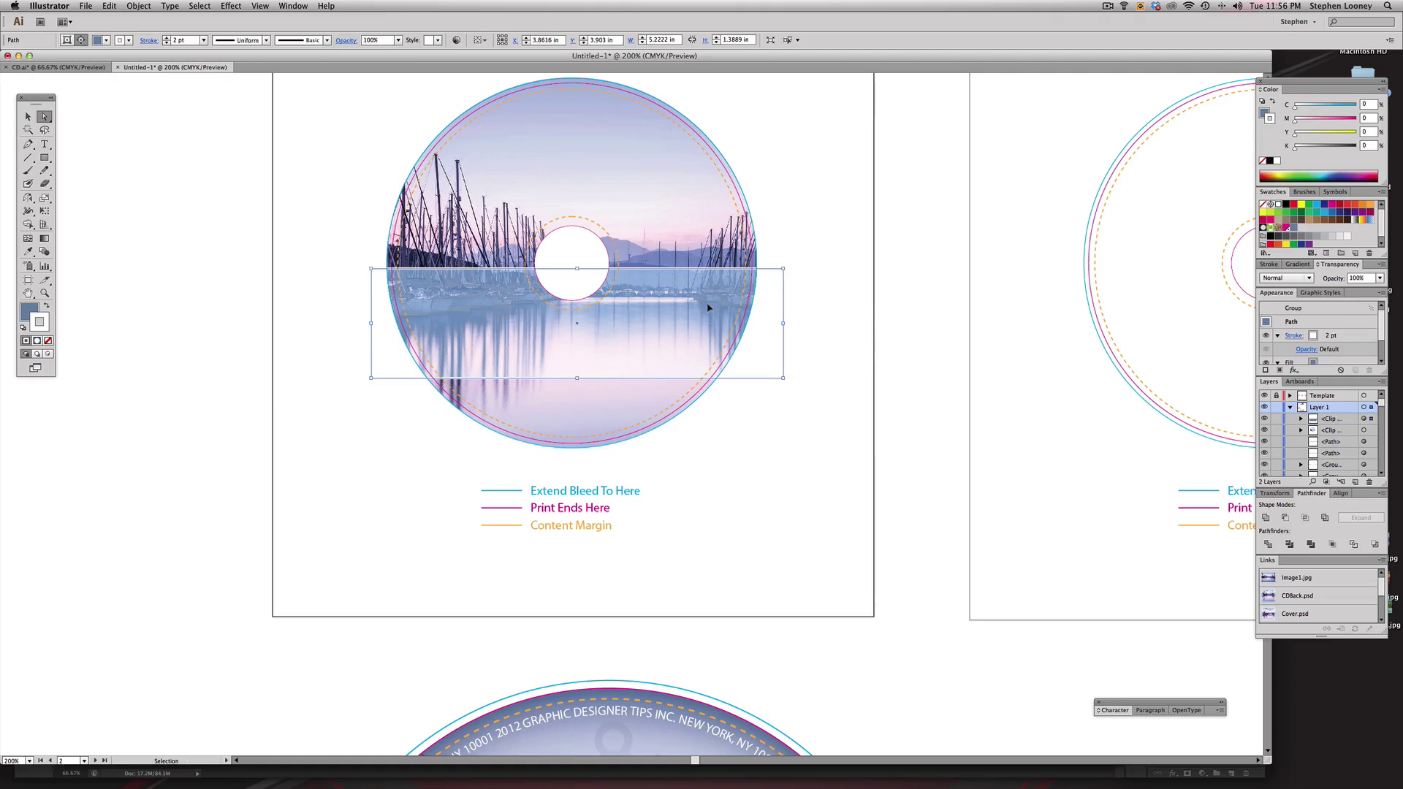
pyautogui.click(853, 309)
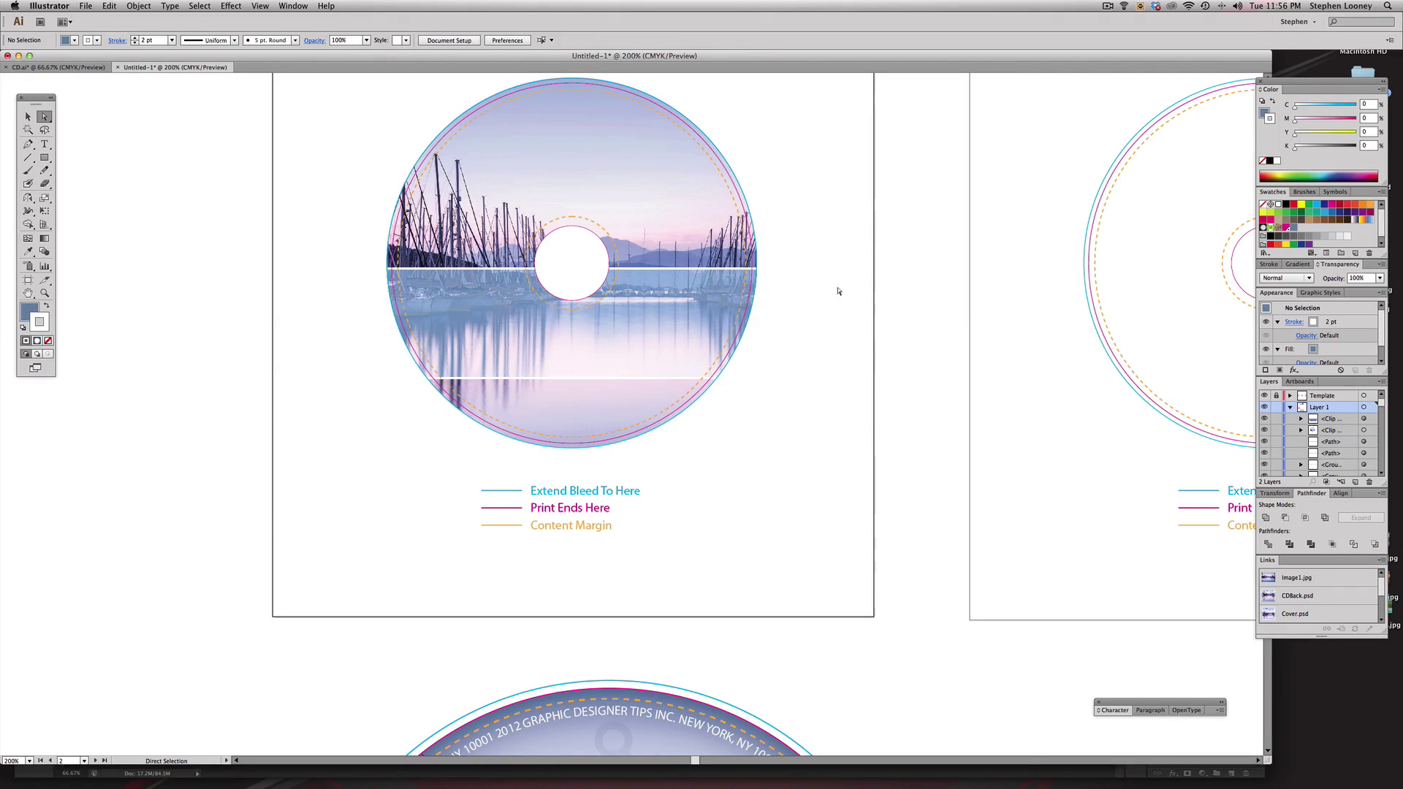
pyautogui.click(718, 303)
pyautogui.press('v')
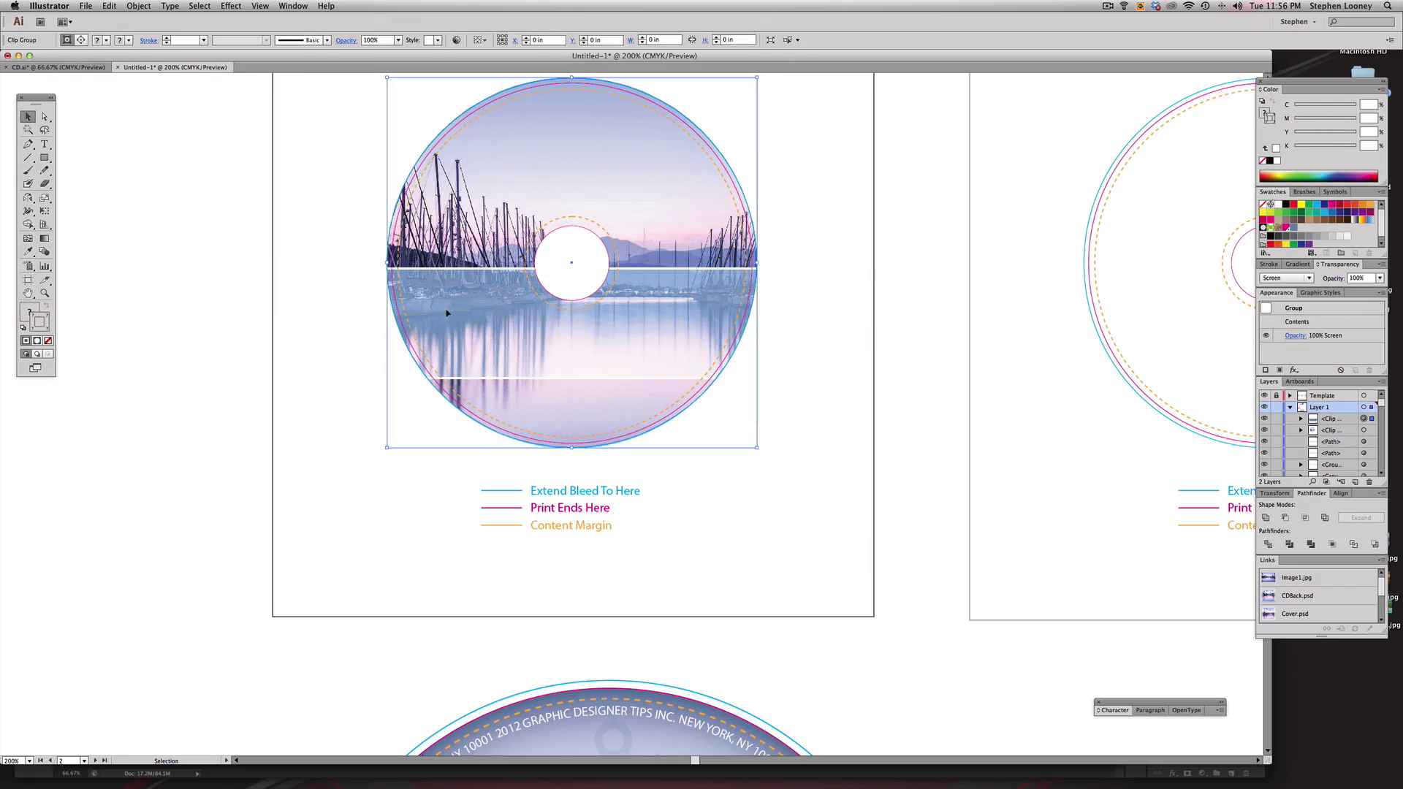
pyautogui.click(305, 320)
pyautogui.press('space')
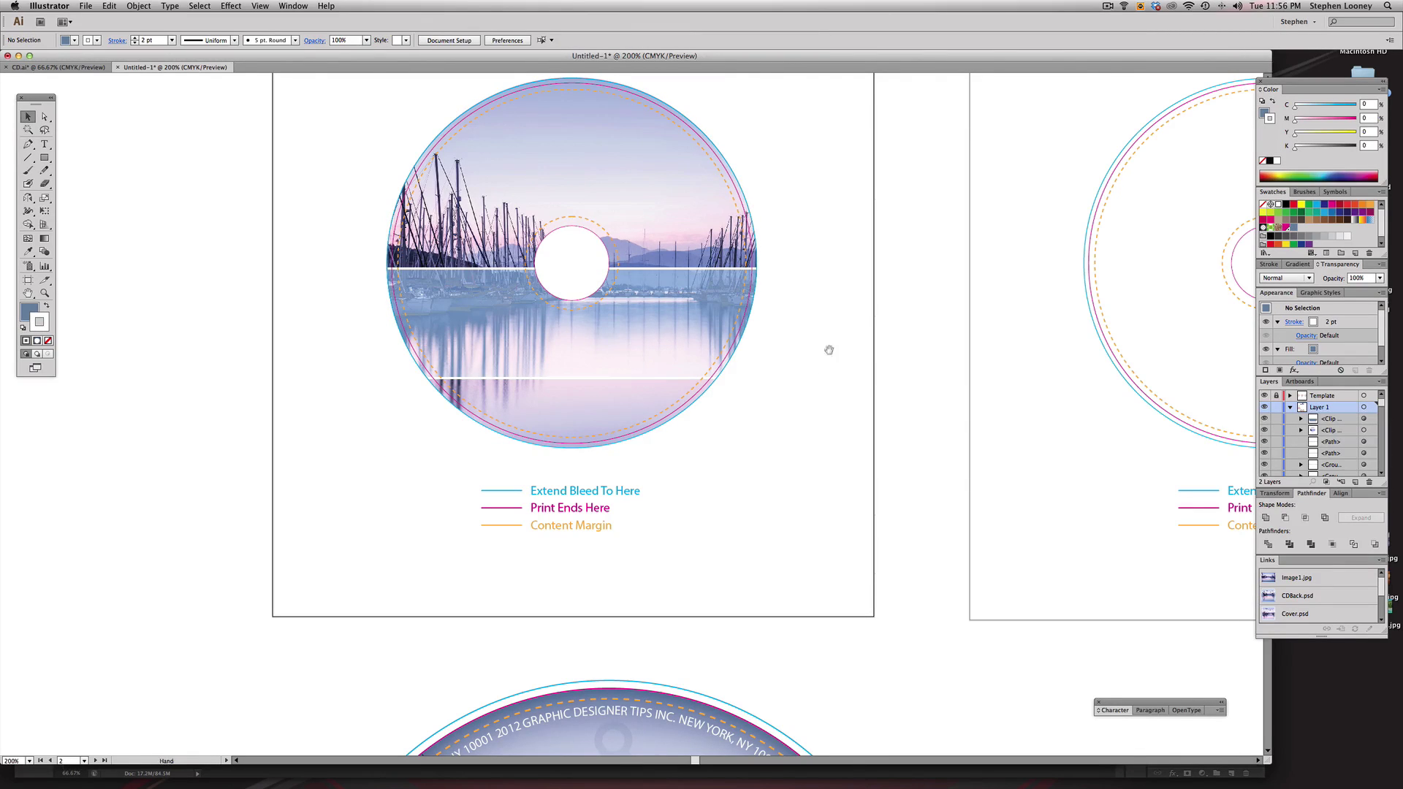
pyautogui.moveTo(750, 377); pyautogui.dragTo(699, 340)
pyautogui.keyDown('alt'); pyautogui.keyDown('super'); pyautogui.click(736, 417); pyautogui.keyUp('super'); pyautogui.keyUp('alt')
pyautogui.moveTo(738, 428); pyautogui.dragTo(680, 232)
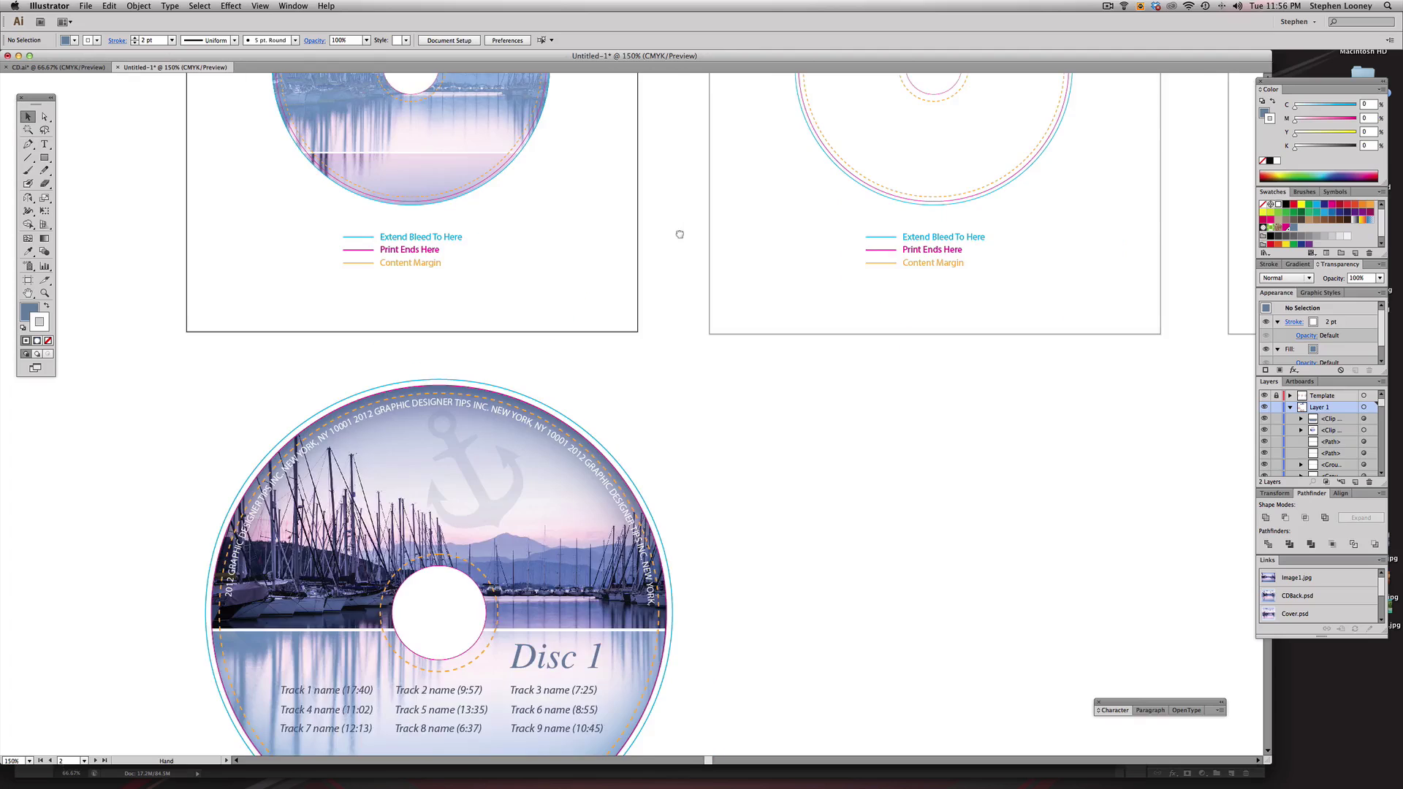
pyautogui.moveTo(698, 338); pyautogui.dragTo(731, 507)
pyautogui.press('space')
pyautogui.moveTo(562, 370); pyautogui.dragTo(629, 386)
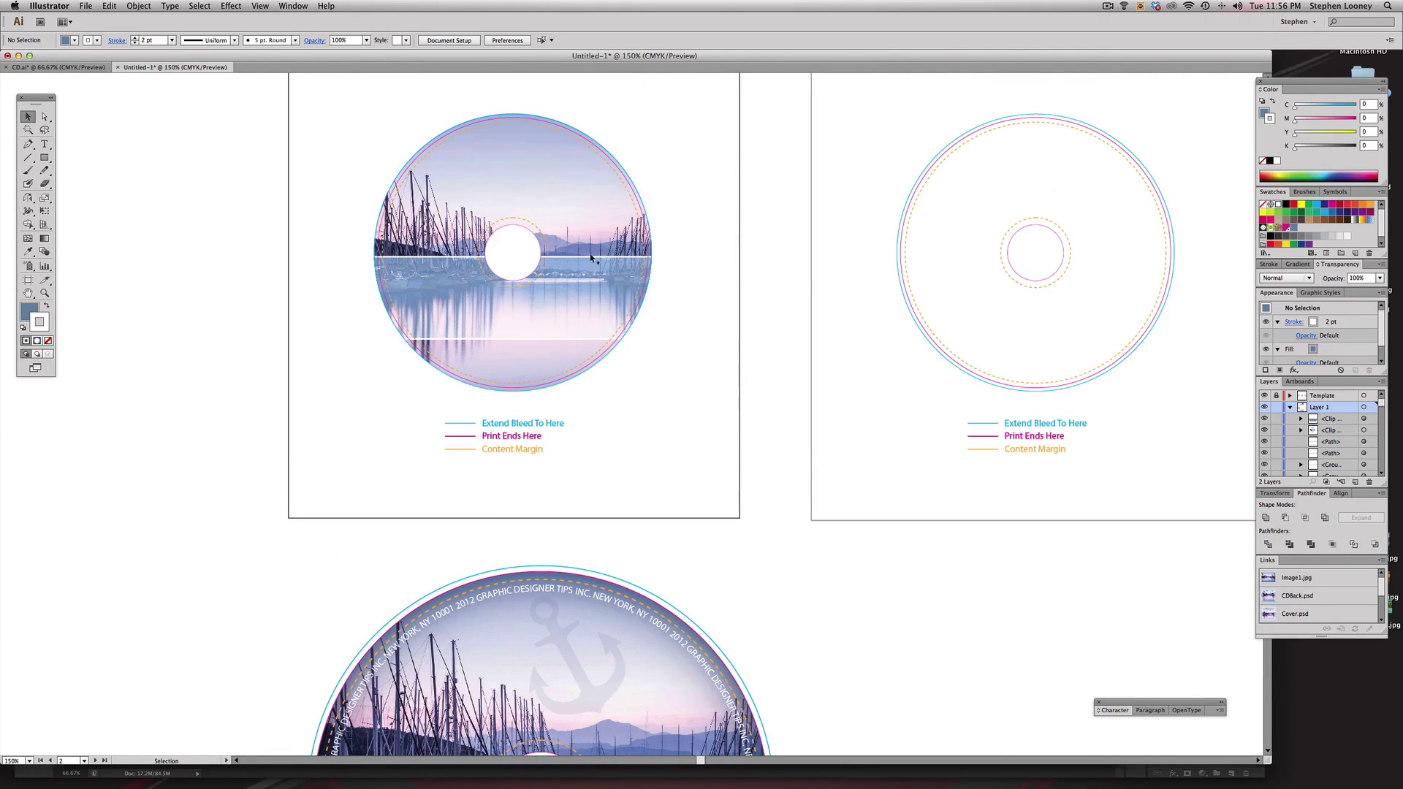
# - Move the marina photo up inside its clipping mask on the first template disc so its waterline meets the band's upper white line
pyautogui.press('a')
pyautogui.click(585, 226)
pyautogui.moveTo(582, 221); pyautogui.dragTo(584, 203)
pyautogui.moveTo(646, 367); pyautogui.dragTo(635, 420)
pyautogui.click(28, 117)
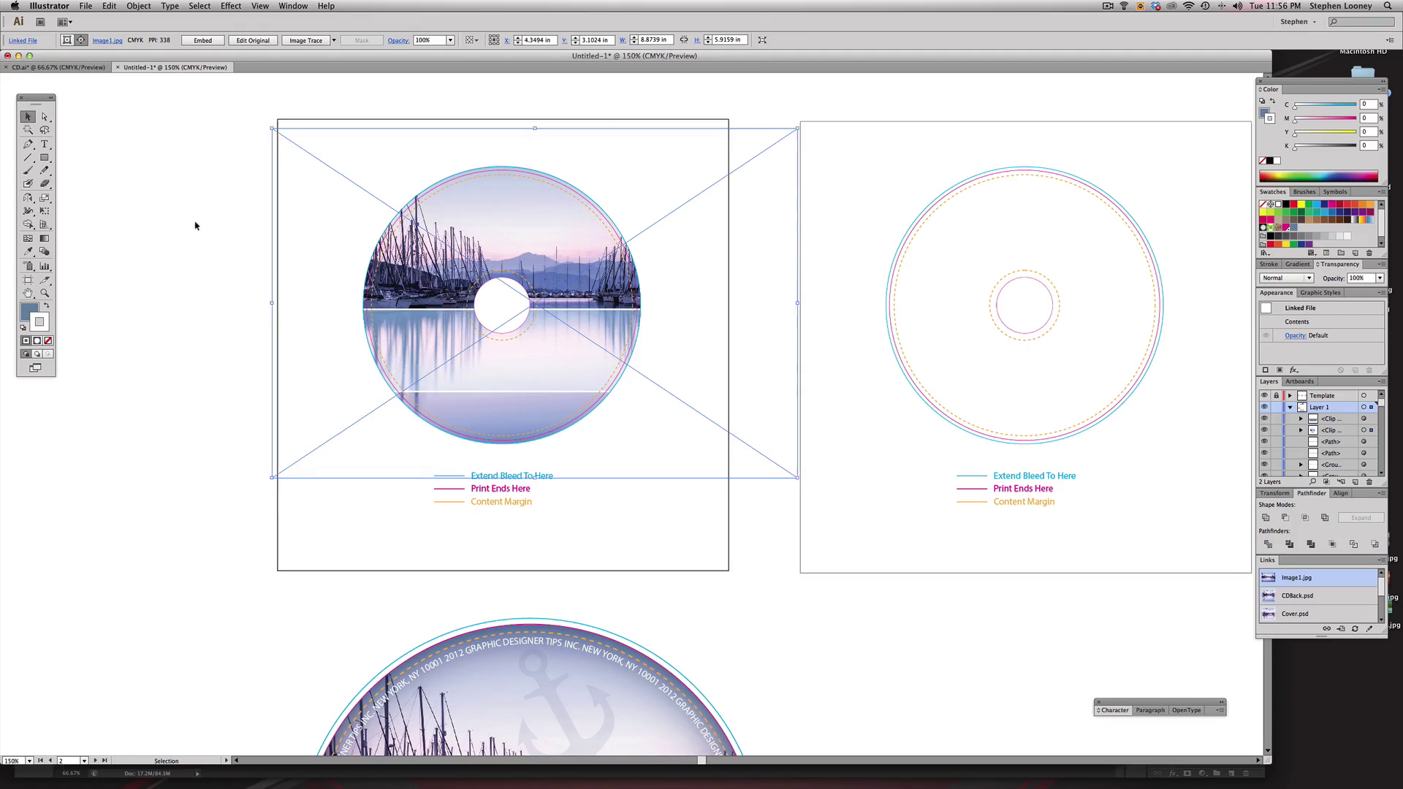
pyautogui.hscroll(1, 249, 267)
pyautogui.click(320, 313)
# - Try moving the screen-blended band group sideways off the first template disc
pyautogui.click(532, 359)
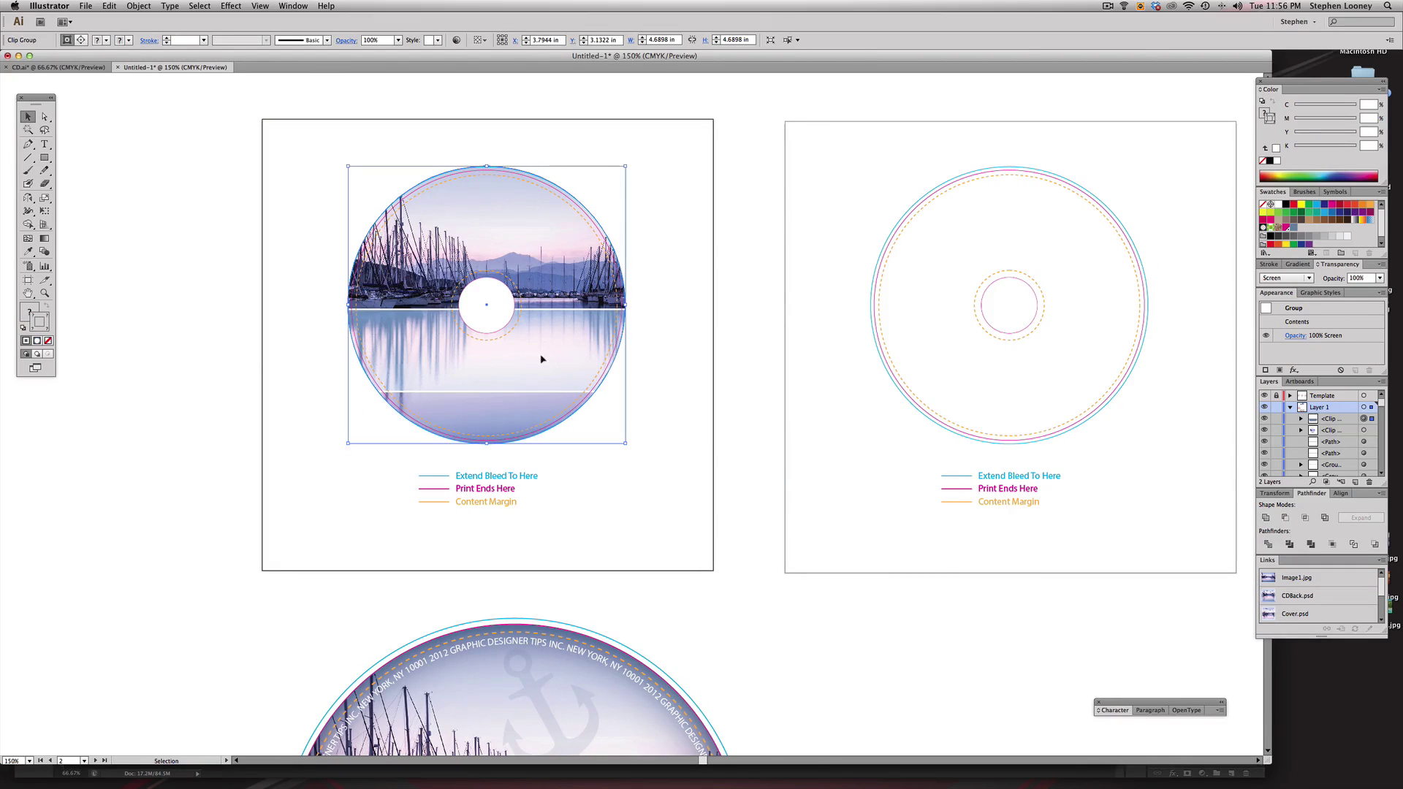
pyautogui.moveTo(572, 352); pyautogui.dragTo(673, 361)
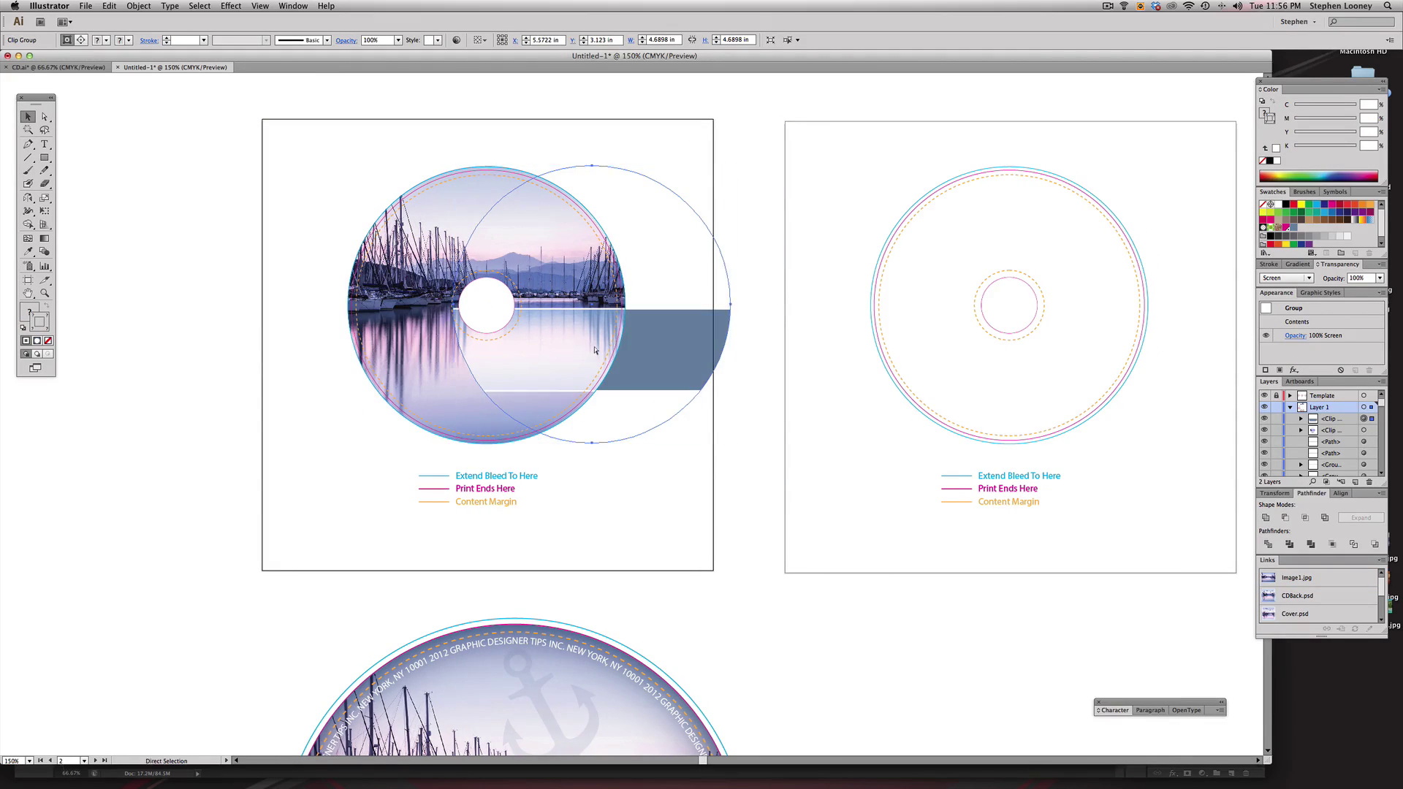
pyautogui.press('super+z')
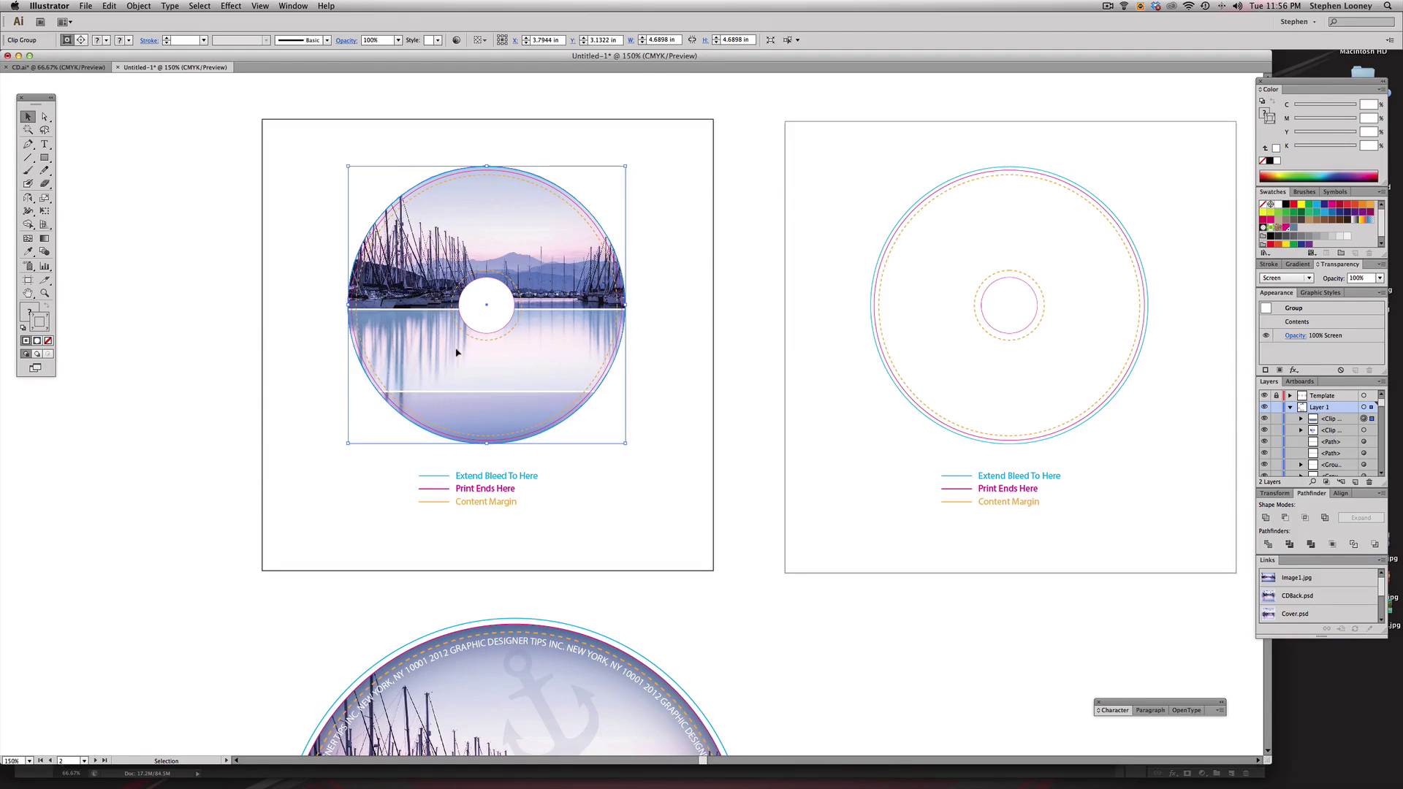
# - Try pasting another copy of the blended band in front on the first template disc
pyautogui.press('a')
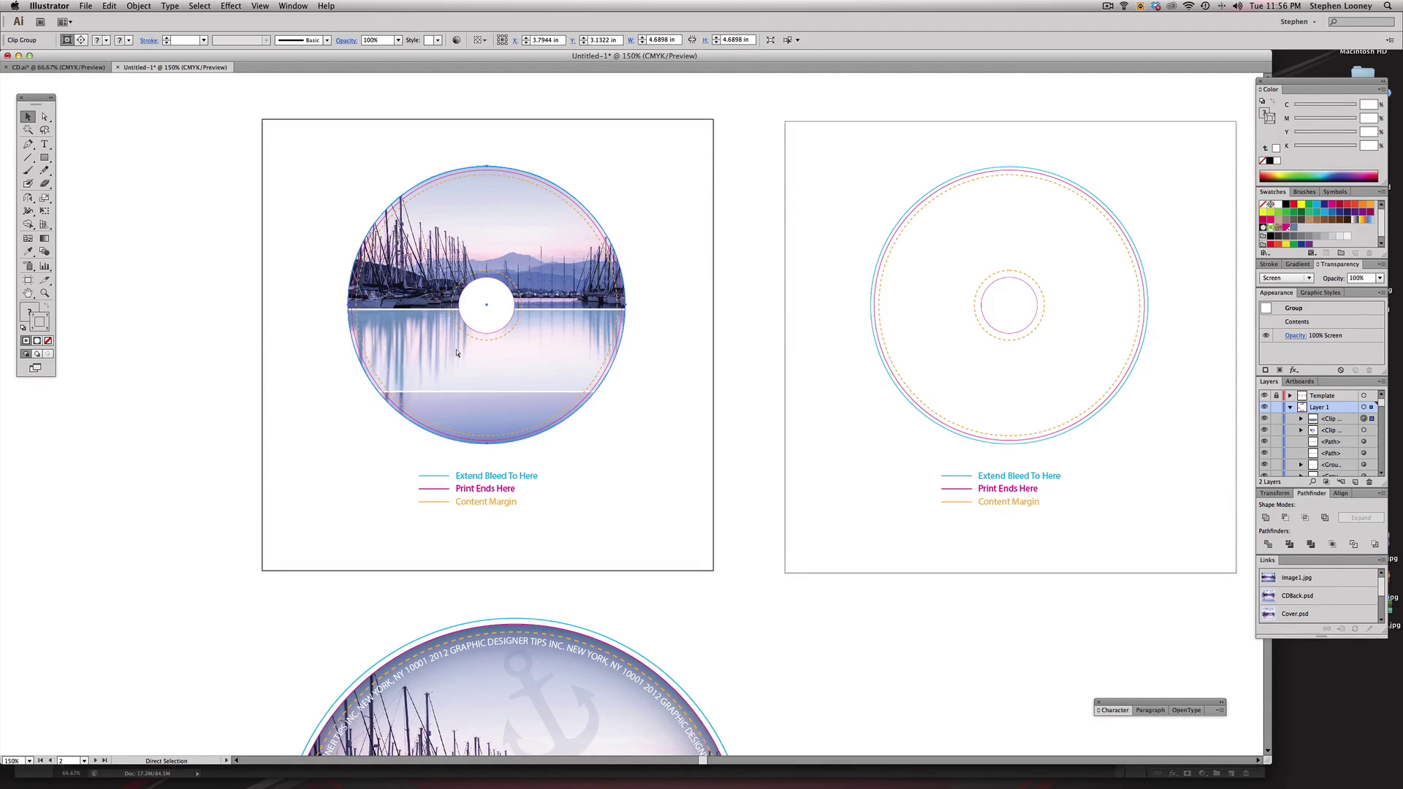
pyautogui.press('super+f')
pyautogui.click(219, 285)
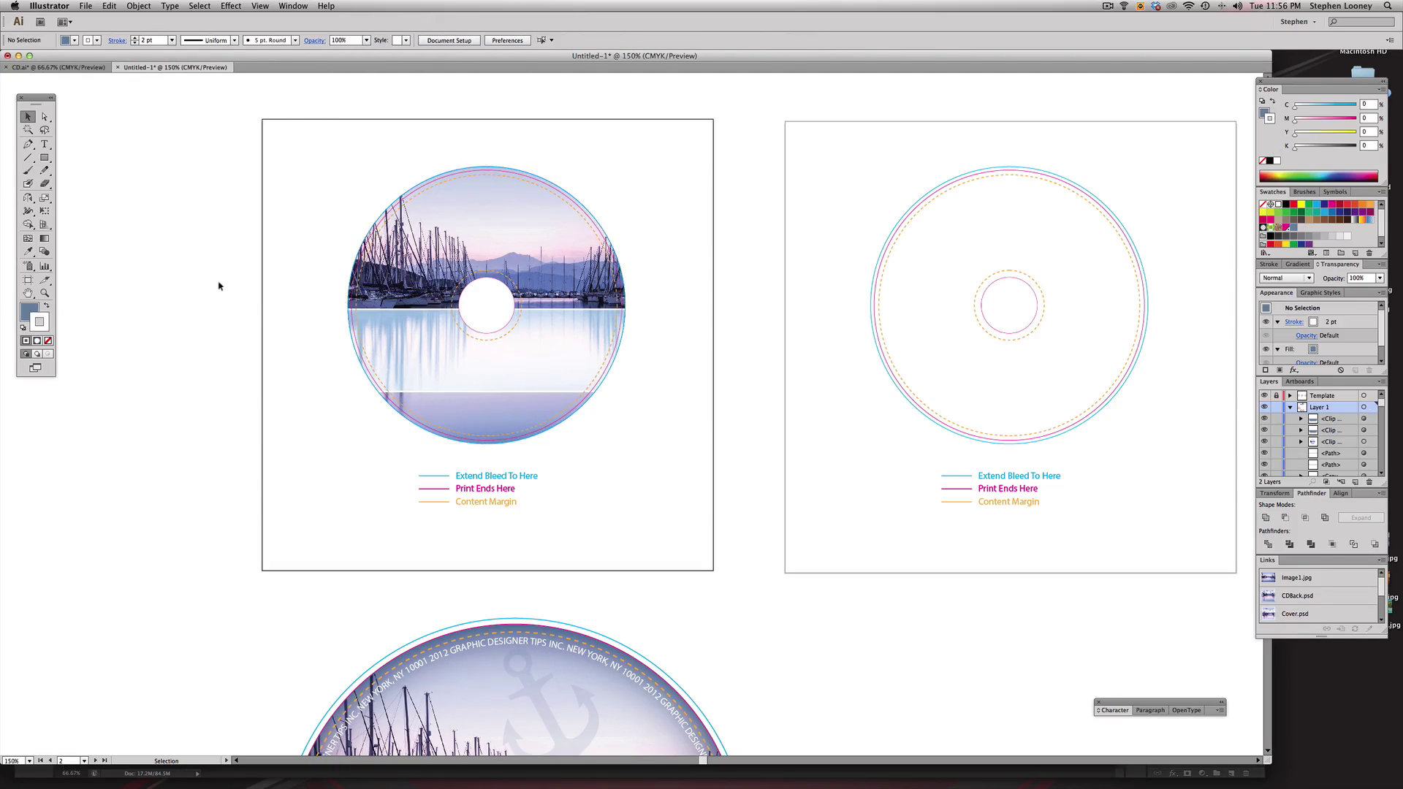
pyautogui.press('space')
pyautogui.moveTo(459, 399); pyautogui.dragTo(450, 309)
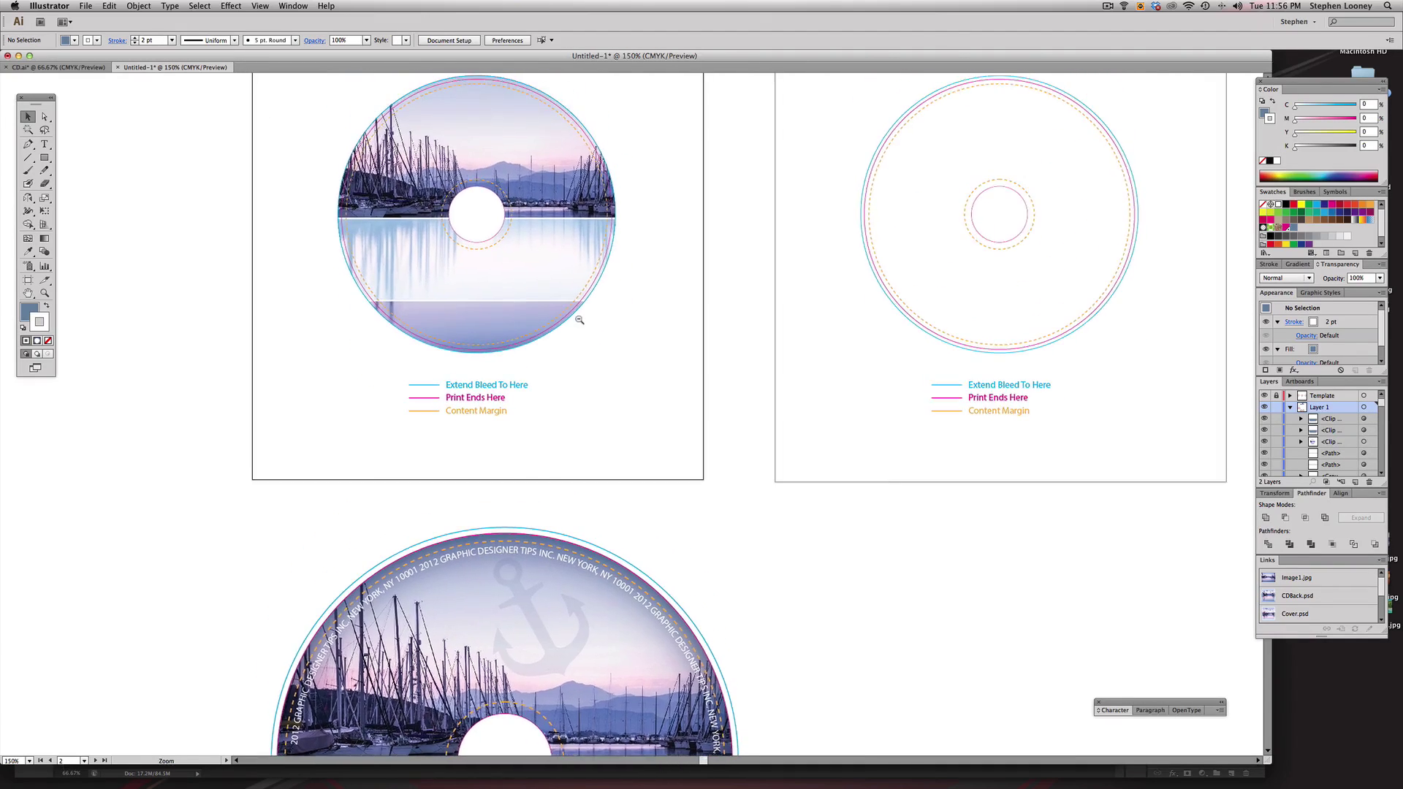
pyautogui.keyDown('alt'); pyautogui.keyDown('super'); pyautogui.click(581, 318); pyautogui.keyUp('super'); pyautogui.keyUp('alt')
pyautogui.click(586, 320)
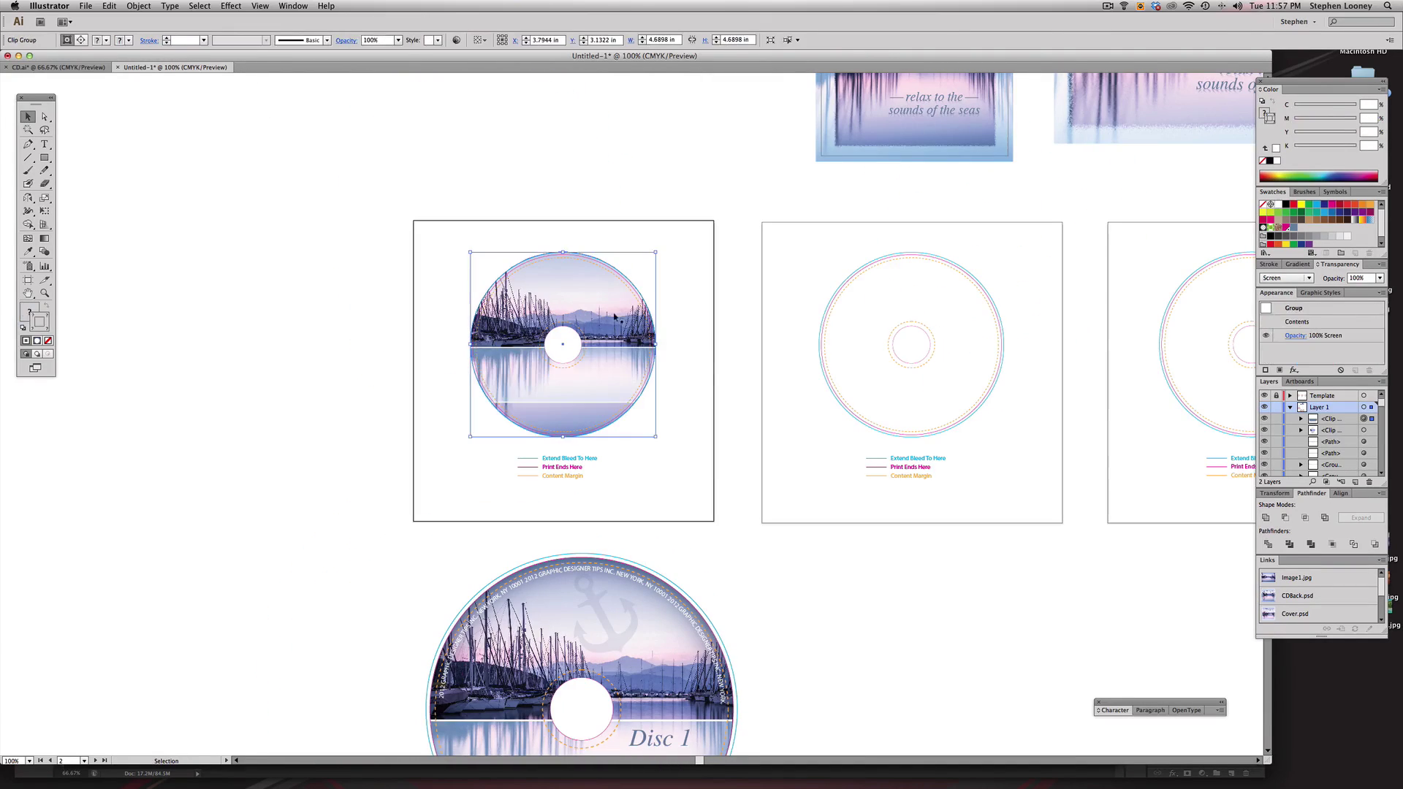
# - Inspect the blended band on the first template disc up close and compare it with the band on the Disc 1 sample
pyautogui.click(721, 333)
pyautogui.moveTo(429, 239); pyautogui.dragTo(789, 491)
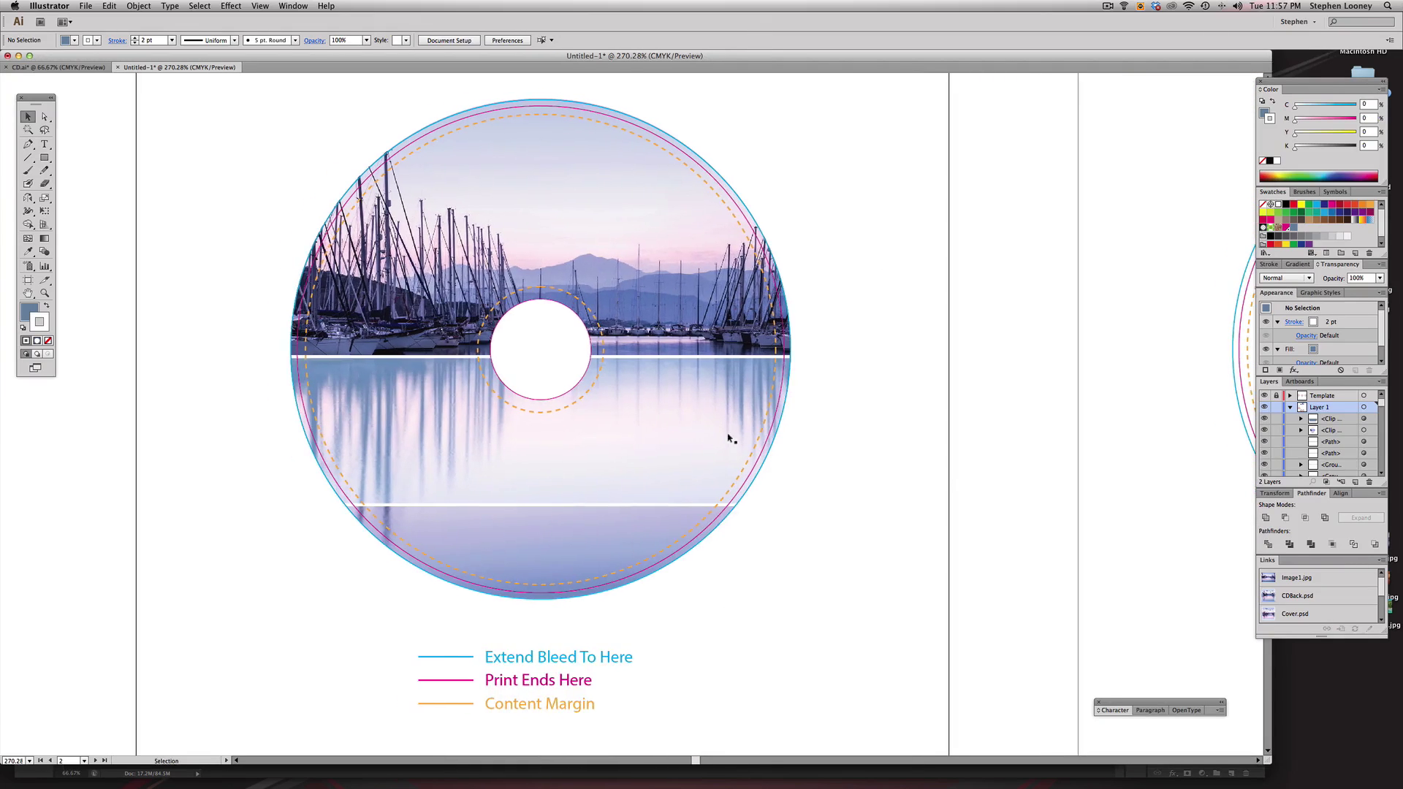
pyautogui.press('super+space')
pyautogui.keyDown('alt'); pyautogui.click(681, 418); pyautogui.keyUp('alt')
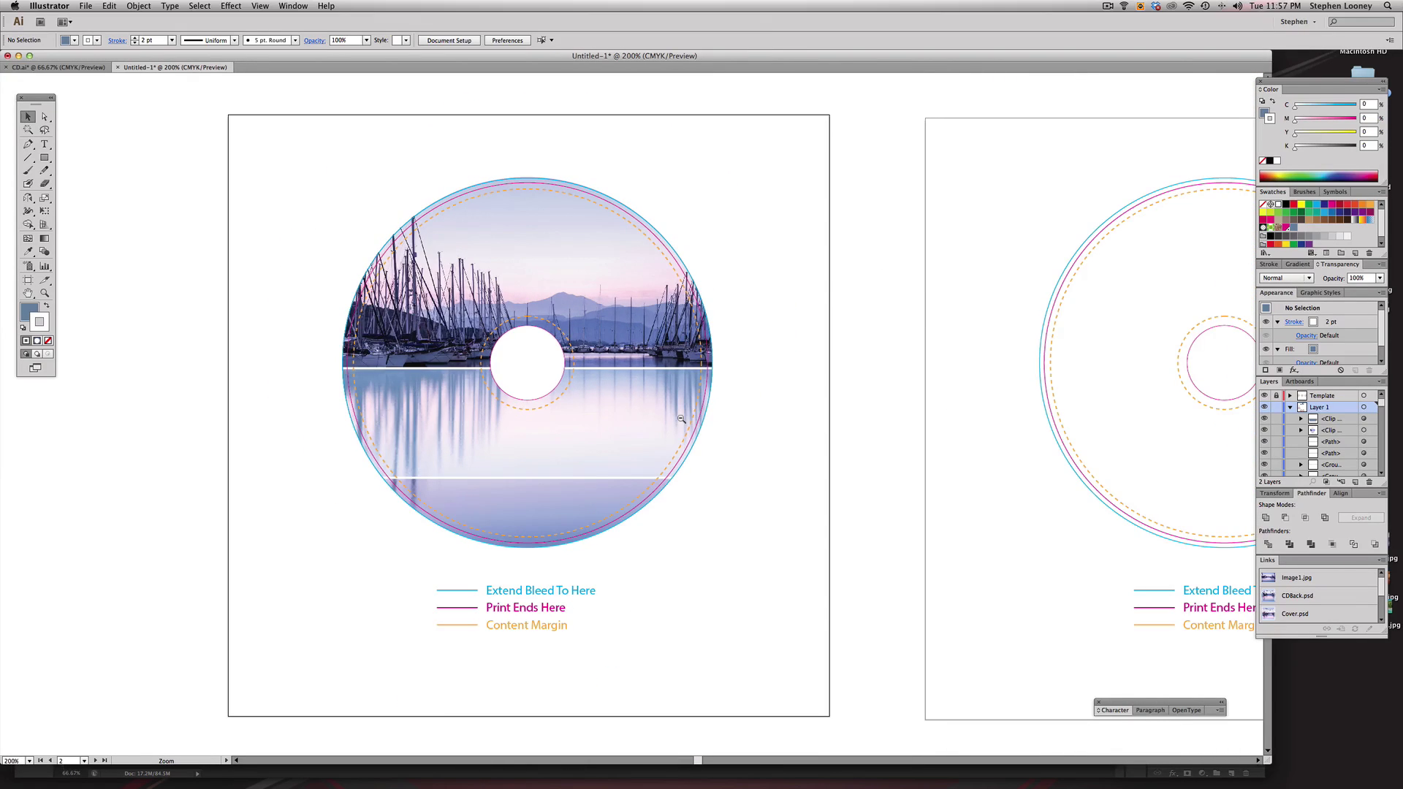
pyautogui.keyDown('alt'); pyautogui.click(681, 419); pyautogui.keyUp('alt')
pyautogui.moveTo(681, 419); pyautogui.dragTo(672, 151)
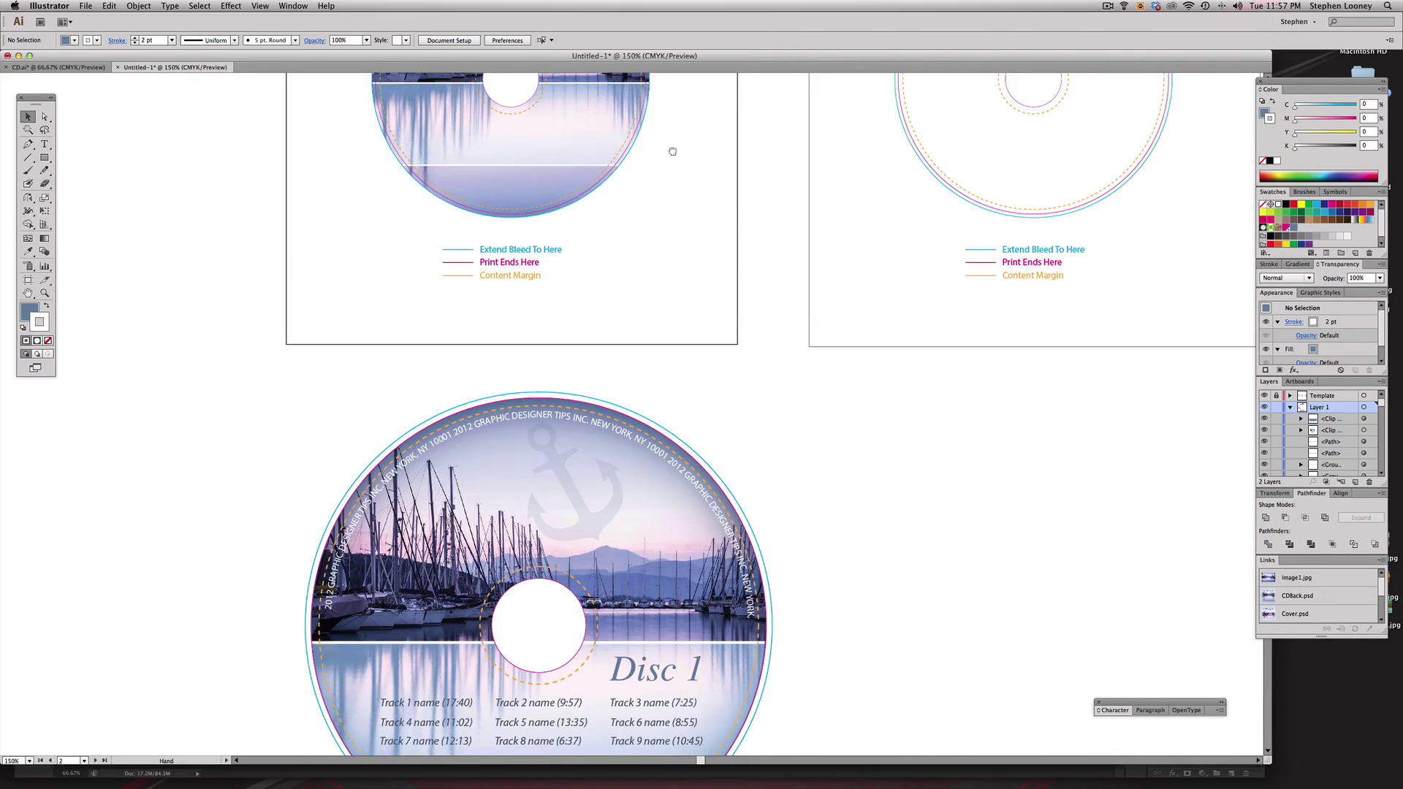
# - Copy the nine track names and the Disc 1 title from the large sample onto the first template disc as one group
pyautogui.keyDown('alt'); pyautogui.click(671, 366); pyautogui.keyUp('alt')
pyautogui.click(45, 117)
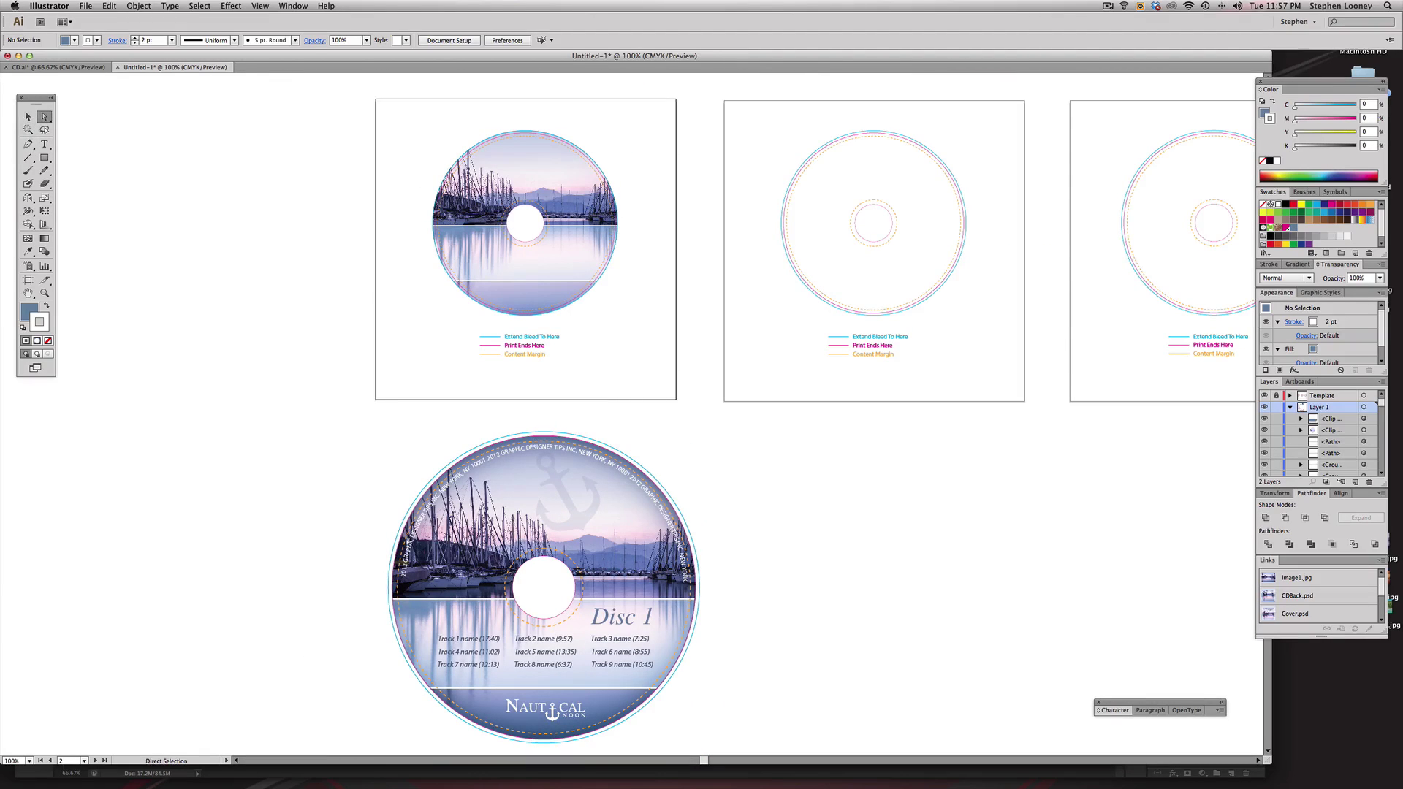
pyautogui.click(473, 640)
pyautogui.keyDown('shift'); pyautogui.click(475, 652); pyautogui.keyUp('shift')
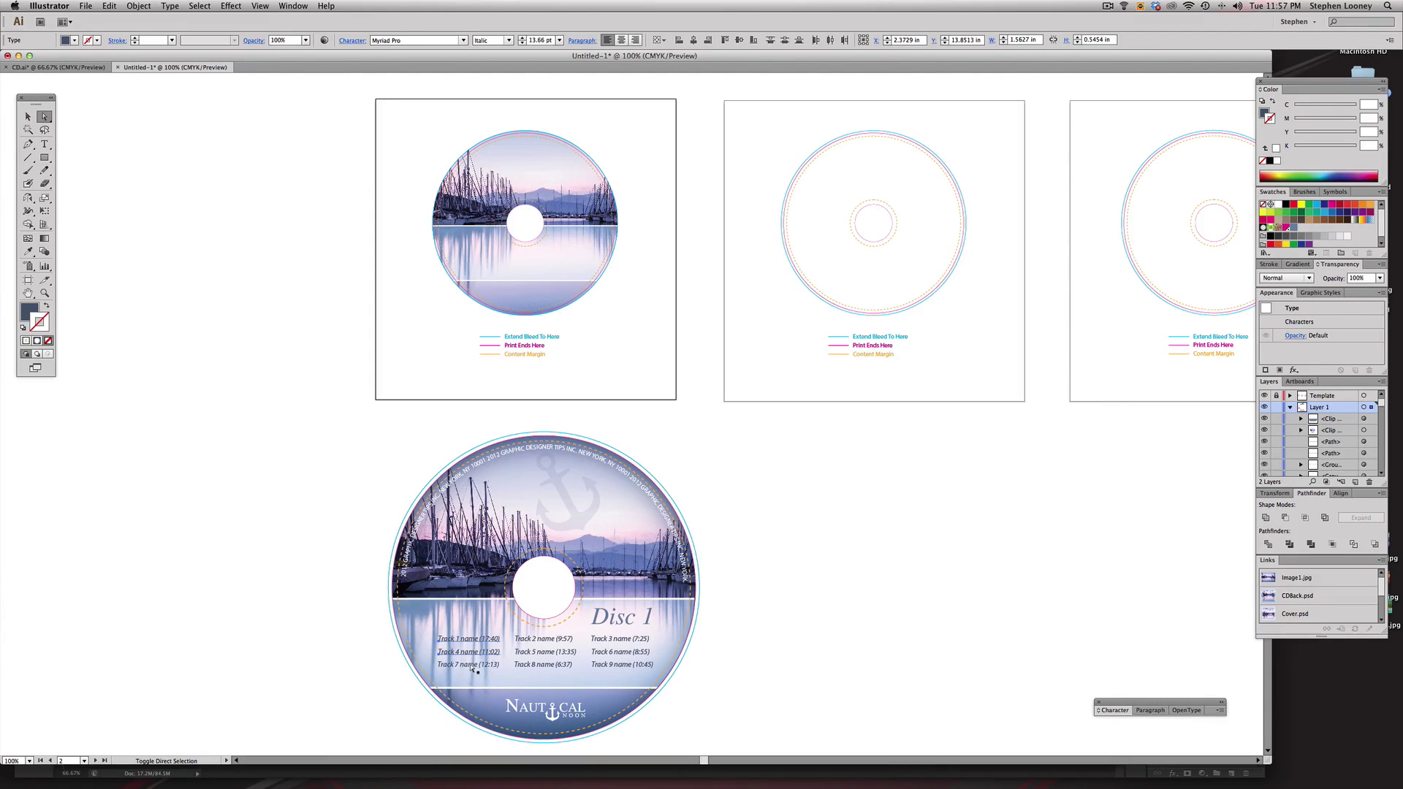
pyautogui.keyDown('shift'); pyautogui.click(529, 657); pyautogui.keyUp('shift')
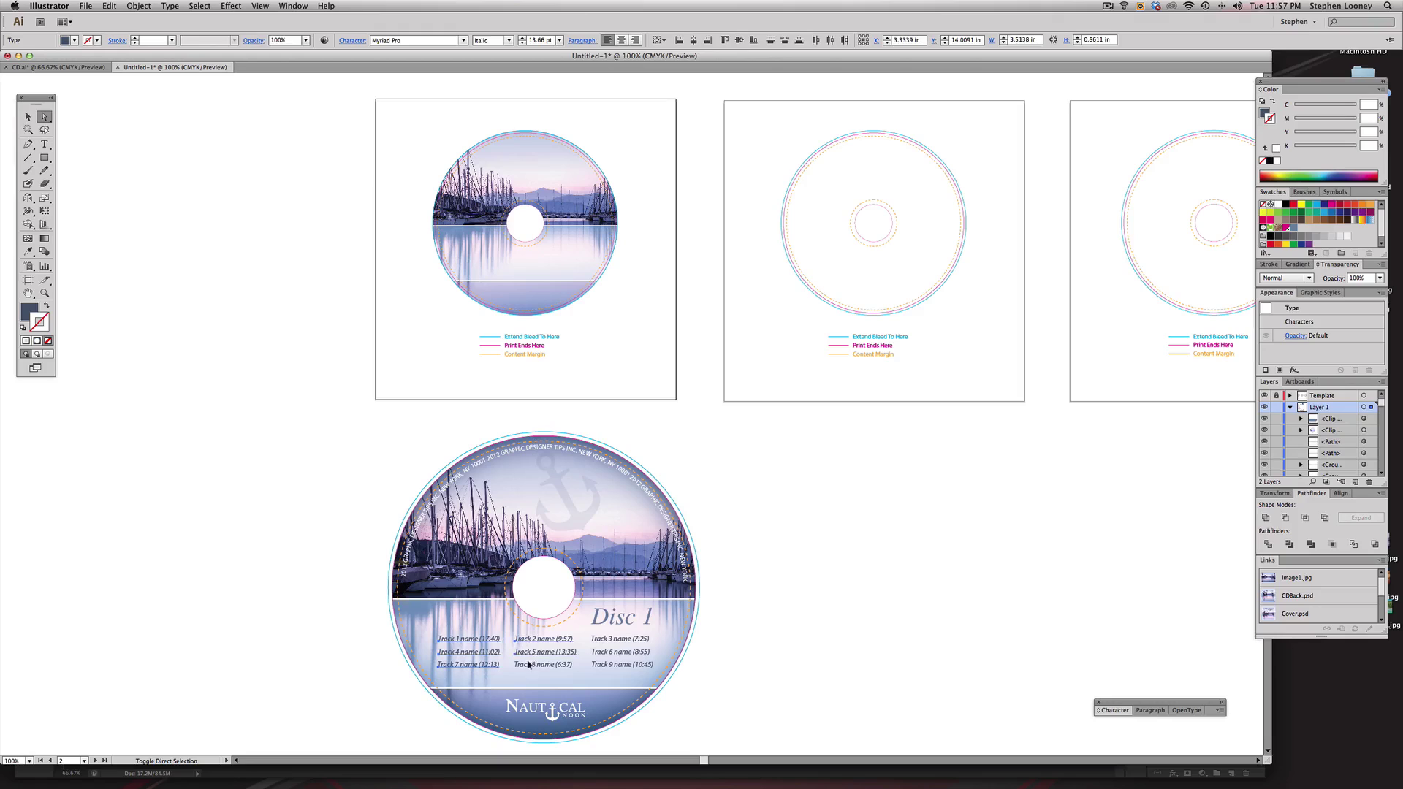
pyautogui.keyDown('shift'); pyautogui.click(606, 653); pyautogui.keyUp('shift')
pyautogui.keyDown('shift'); pyautogui.click(608, 641); pyautogui.keyUp('shift')
pyautogui.moveTo(608, 640); pyautogui.dragTo(593, 373)
pyautogui.press('super+z')
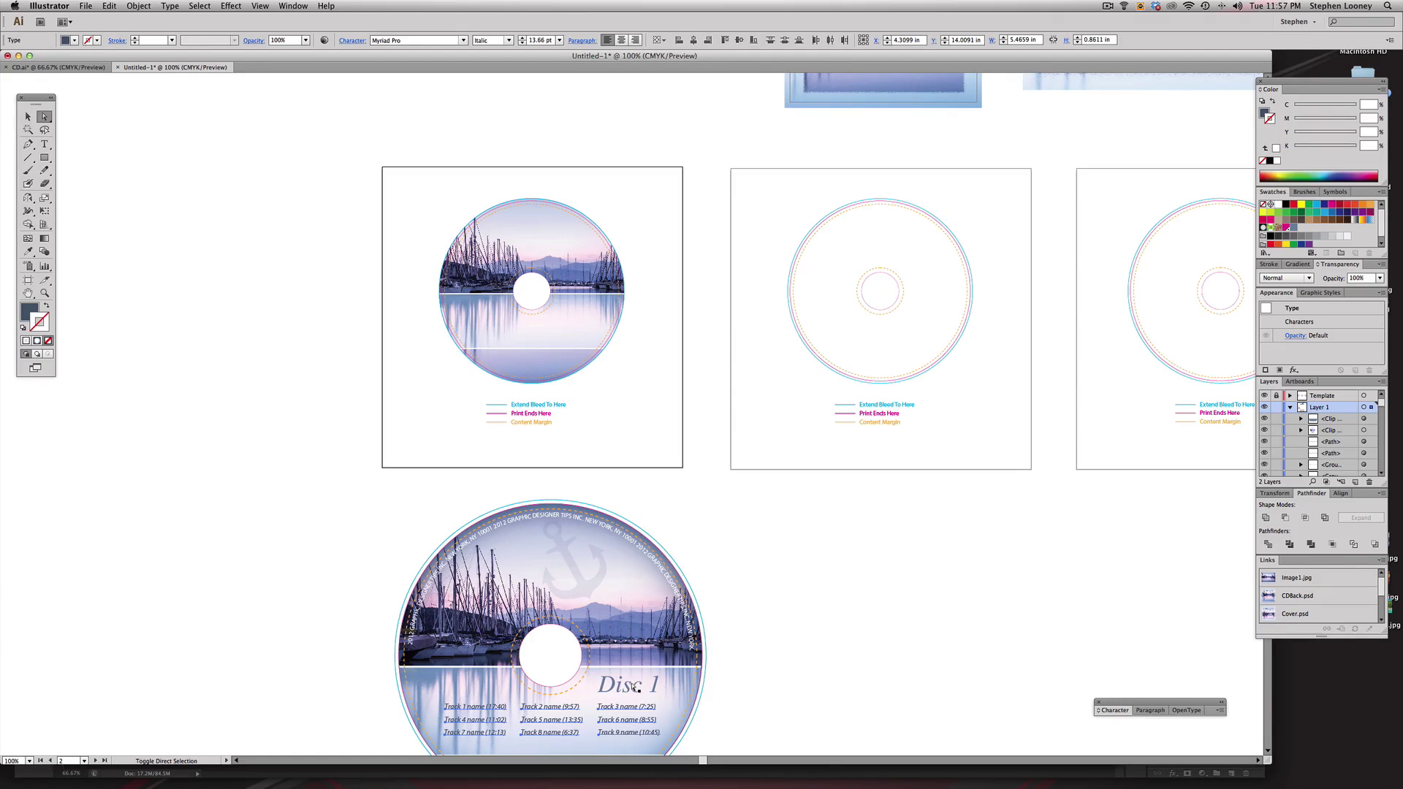
pyautogui.keyDown('alt'); pyautogui.click(633, 688); pyautogui.keyUp('alt')
pyautogui.moveTo(630, 691); pyautogui.dragTo(630, 318)
# - Bring the copied title and track-name group to the front of the first template disc's artwork
pyautogui.press('super+space')
pyautogui.moveTo(348, 191); pyautogui.dragTo(746, 454)
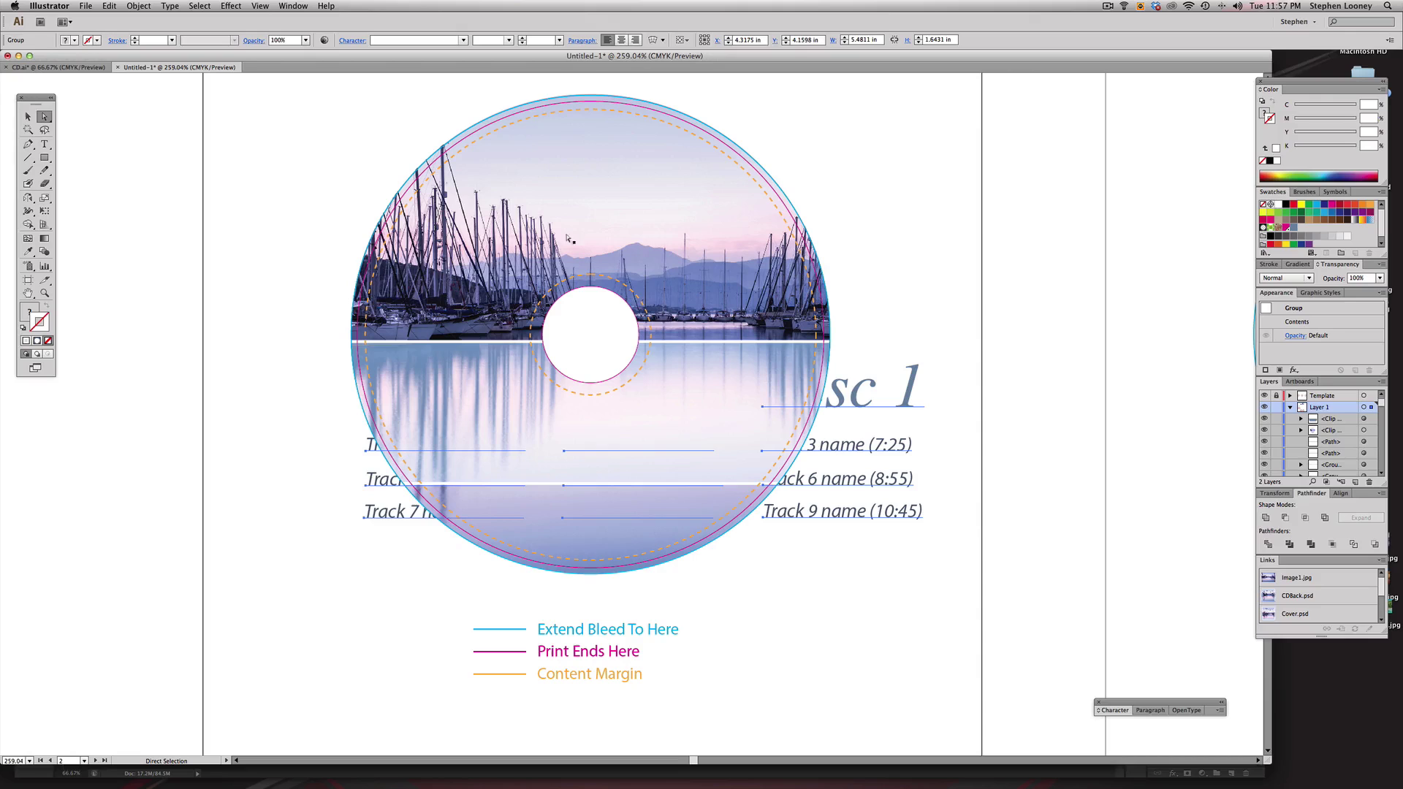
pyautogui.click(138, 5)
pyautogui.moveTo(148, 29)
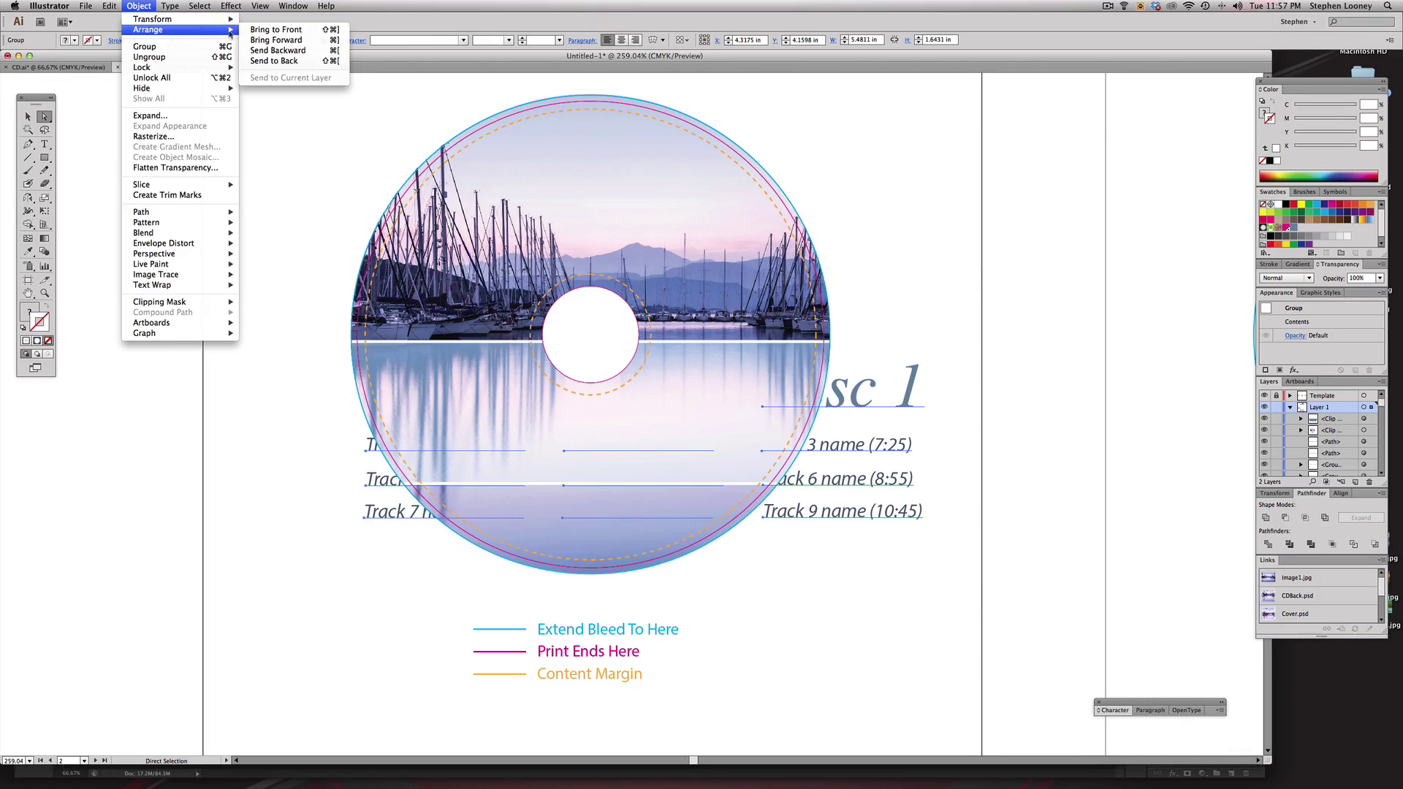
pyautogui.press('super+shift+bracketright')
# - Scale the text group down to about 3.2 in wide with Free Transform and place it between the disc's two white lines
pyautogui.press('e')
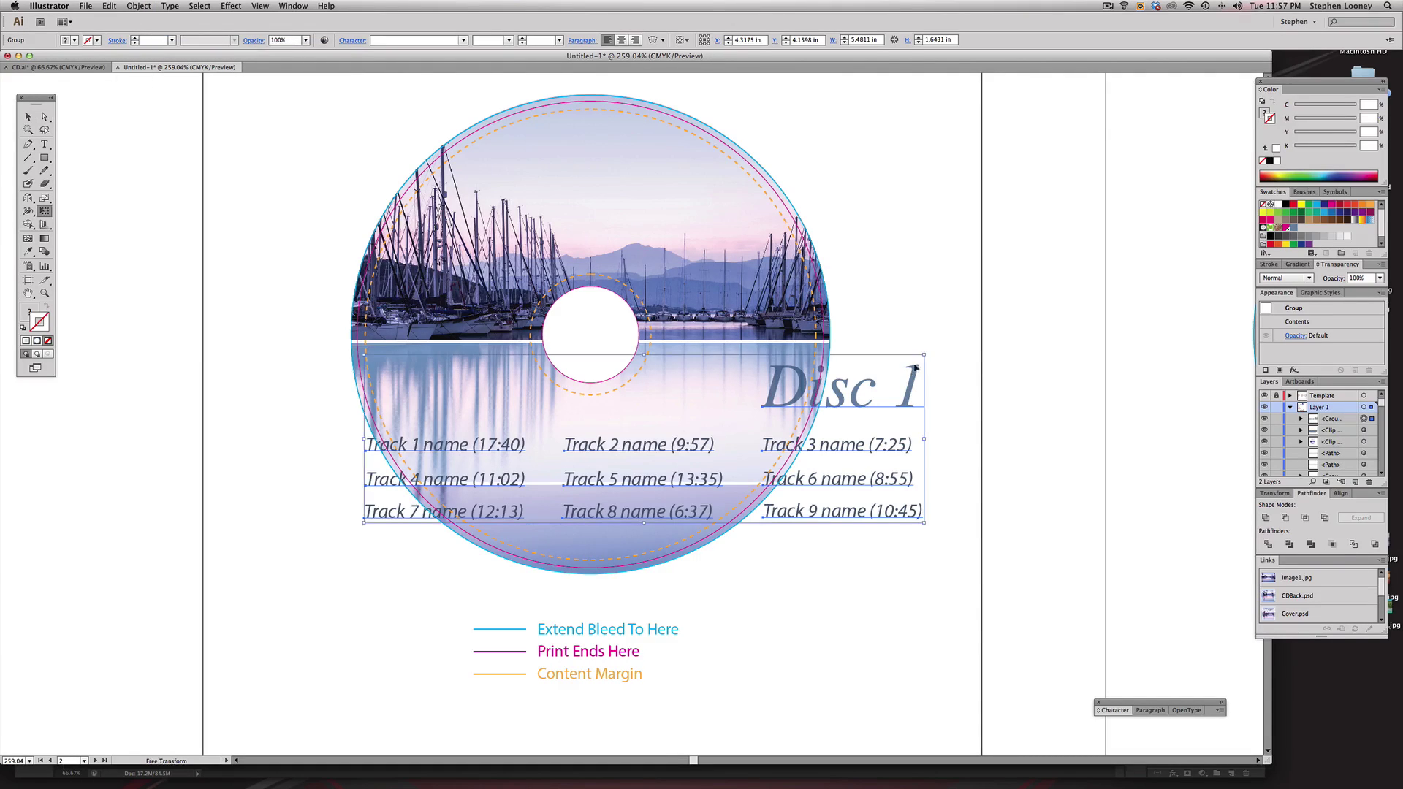
pyautogui.moveTo(925, 356); pyautogui.dragTo(753, 395)
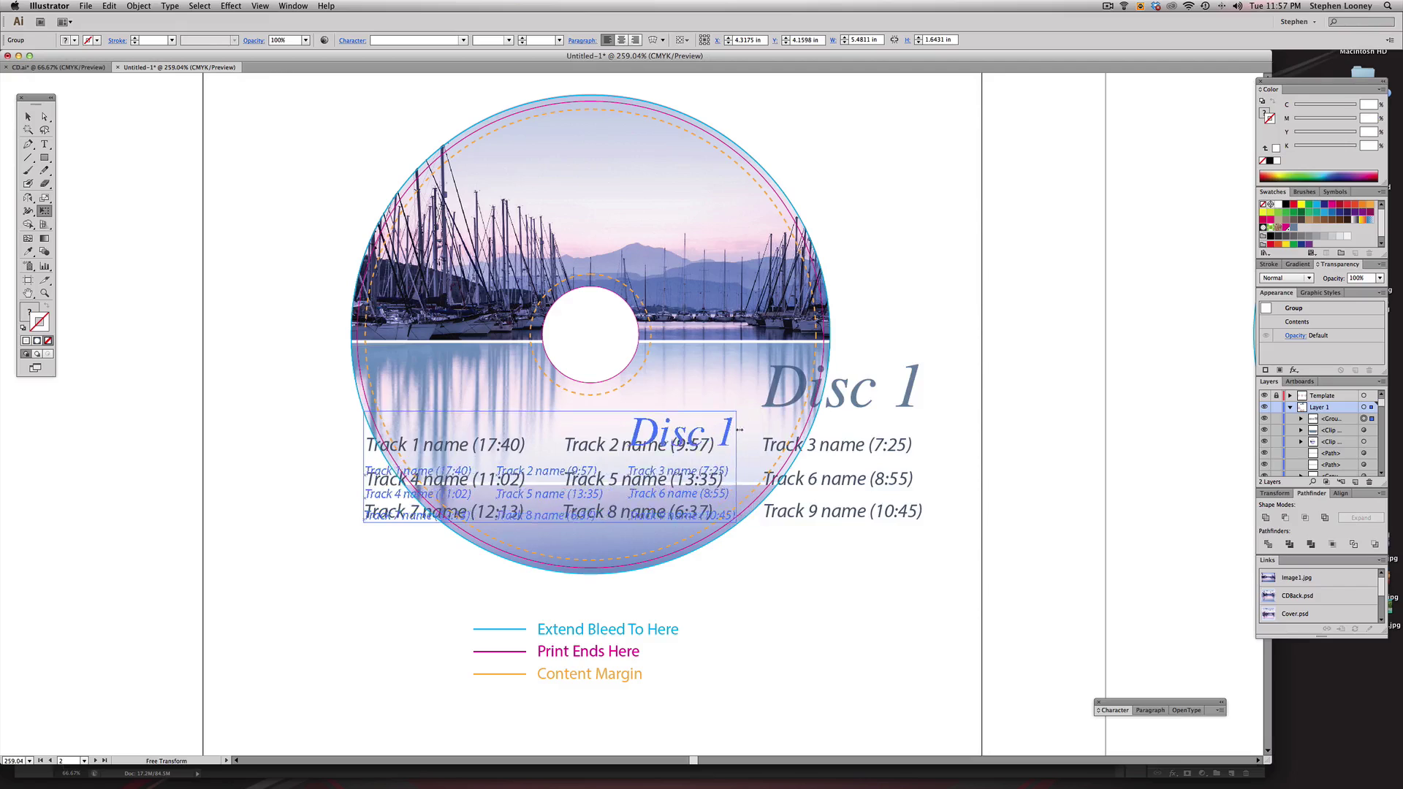
pyautogui.moveTo(684, 440); pyautogui.dragTo(706, 401)
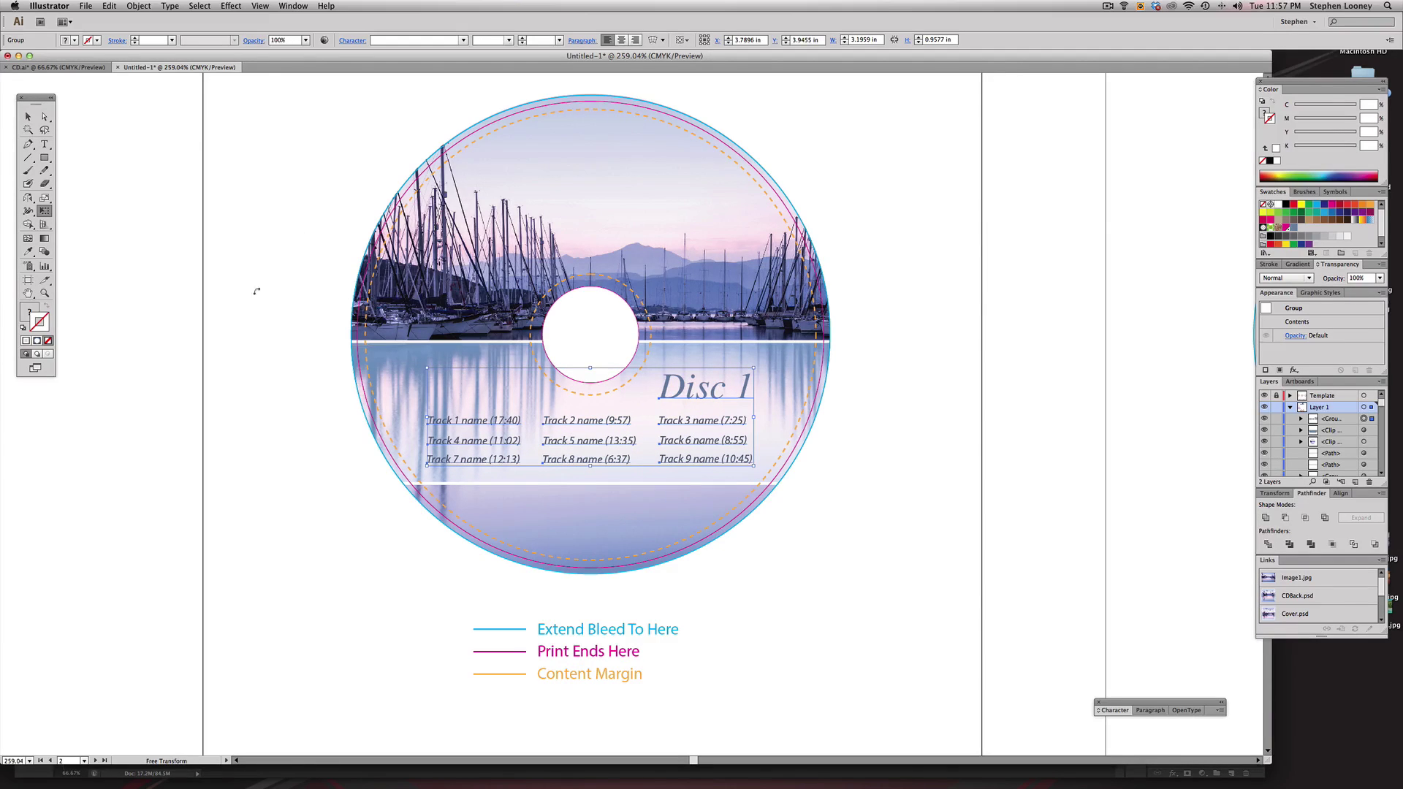
pyautogui.click(29, 117)
pyautogui.click(257, 160)
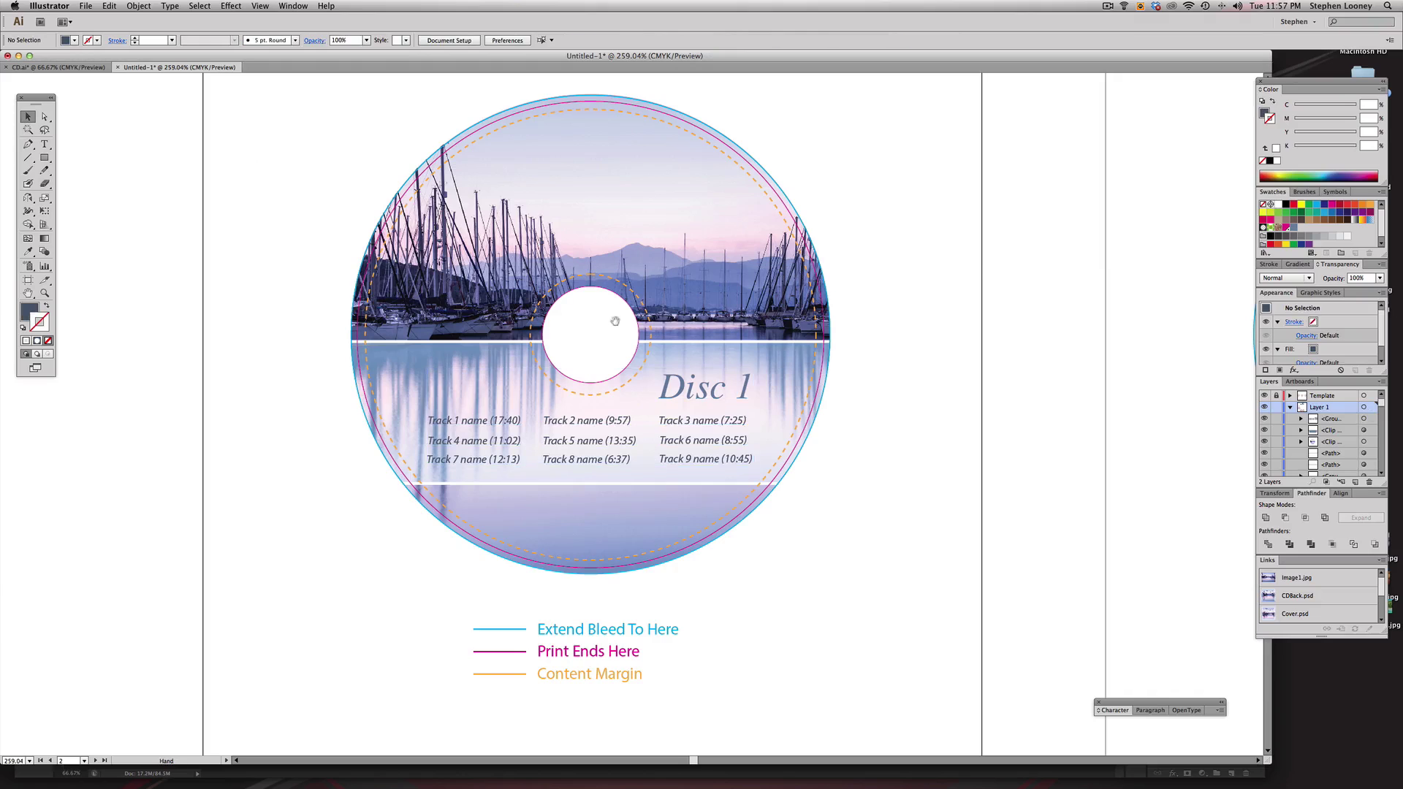
# - Copy the white anchor from the Nautical Noon logo on the Disc 2 sample and paste it onto the first template disc
pyautogui.moveTo(674, 326); pyautogui.dragTo(624, 396)
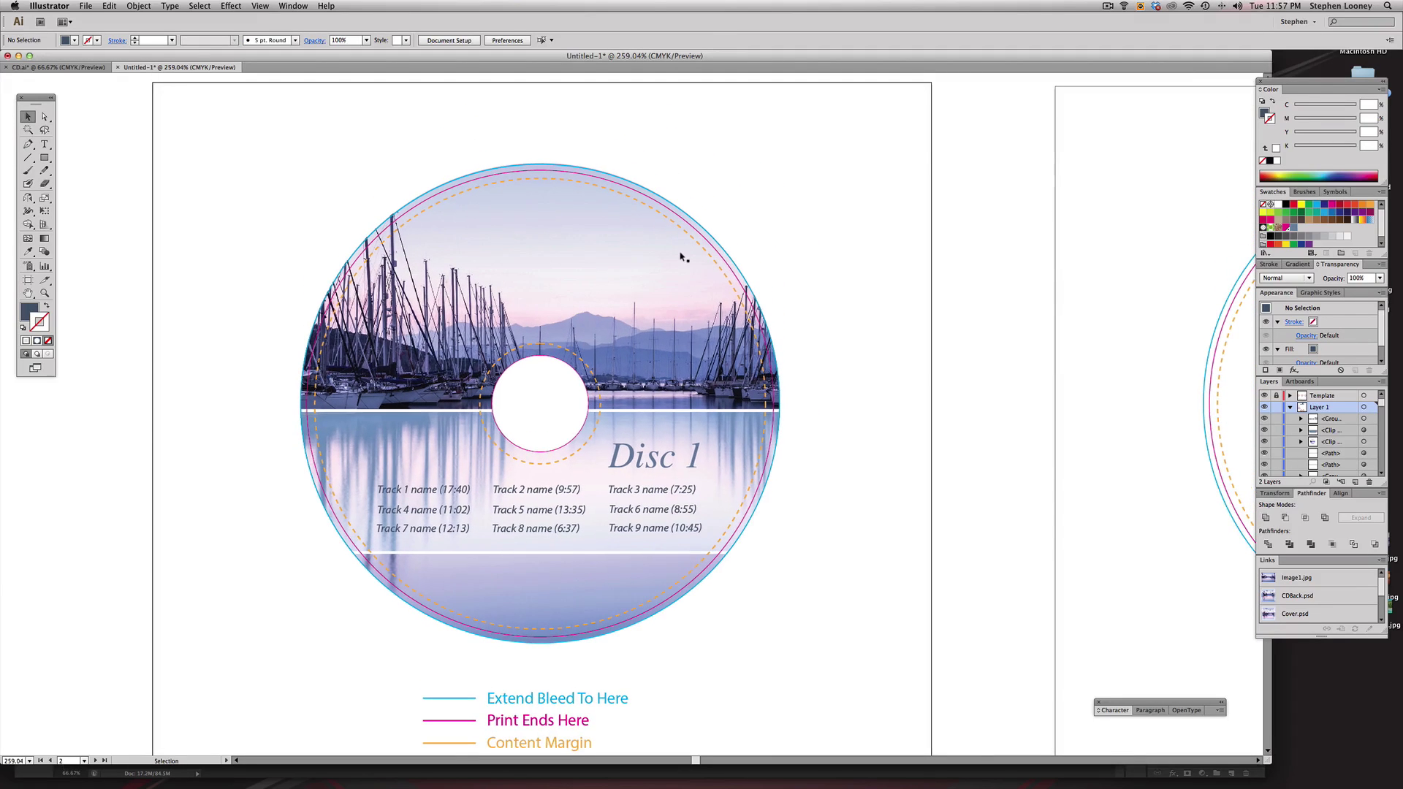
pyautogui.moveTo(681, 439); pyautogui.dragTo(651, 439)
pyautogui.keyDown('alt'); pyautogui.keyDown('super'); pyautogui.click(740, 445); pyautogui.keyUp('super'); pyautogui.keyUp('alt')
pyautogui.keyDown('alt'); pyautogui.keyDown('super'); pyautogui.click(740, 445); pyautogui.keyUp('super'); pyautogui.keyUp('alt')
pyautogui.moveTo(730, 468); pyautogui.dragTo(686, 454)
pyautogui.moveTo(514, 255); pyautogui.dragTo(547, 467)
pyautogui.keyDown('alt'); pyautogui.keyDown('super'); pyautogui.click(821, 269); pyautogui.keyUp('super'); pyautogui.keyUp('alt')
pyautogui.keyDown('alt'); pyautogui.keyDown('super'); pyautogui.click(657, 332); pyautogui.keyUp('super'); pyautogui.keyUp('alt')
pyautogui.keyDown('alt'); pyautogui.keyDown('super'); pyautogui.click(656, 334); pyautogui.keyUp('super'); pyautogui.keyUp('alt')
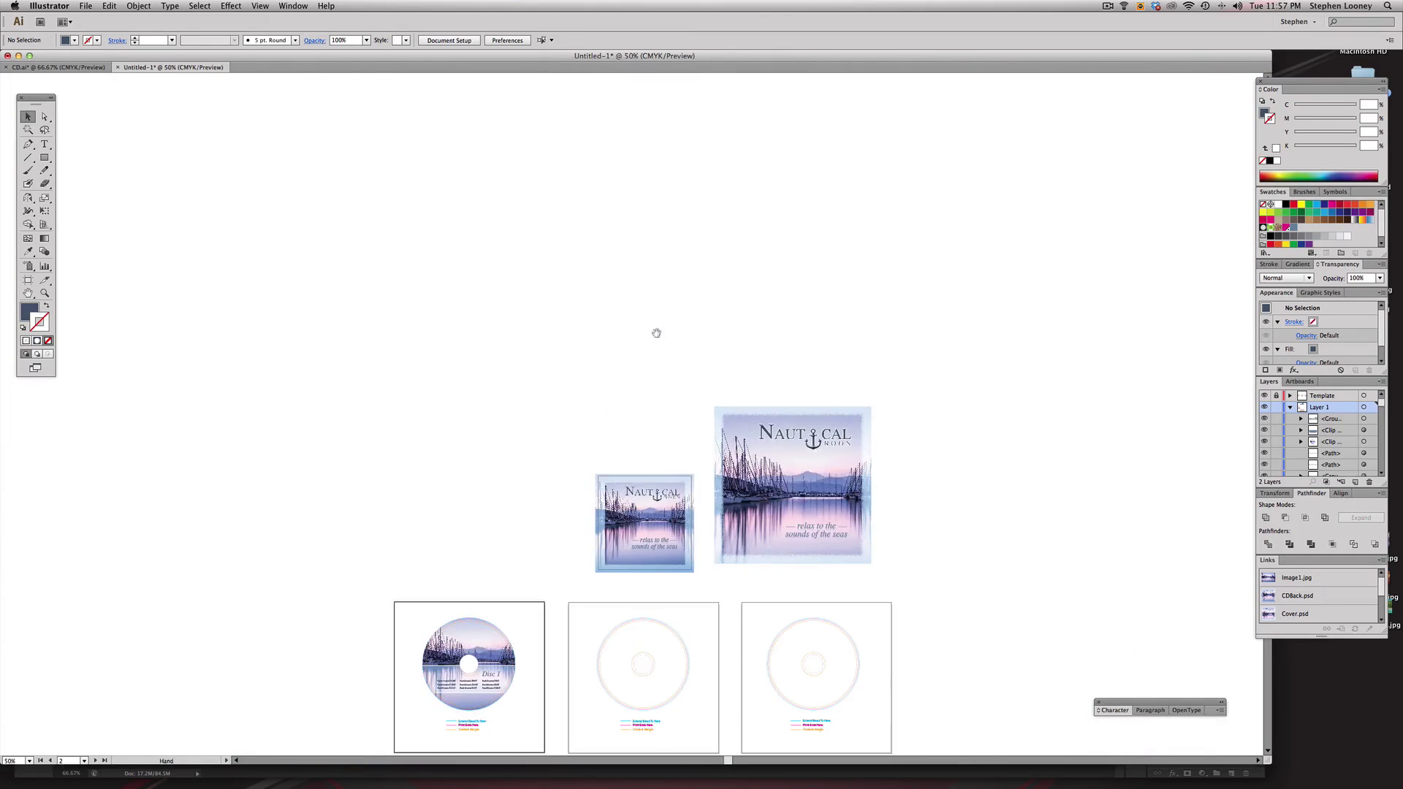
pyautogui.keyDown('alt'); pyautogui.keyDown('super'); pyautogui.click(665, 524); pyautogui.keyUp('super'); pyautogui.keyUp('alt')
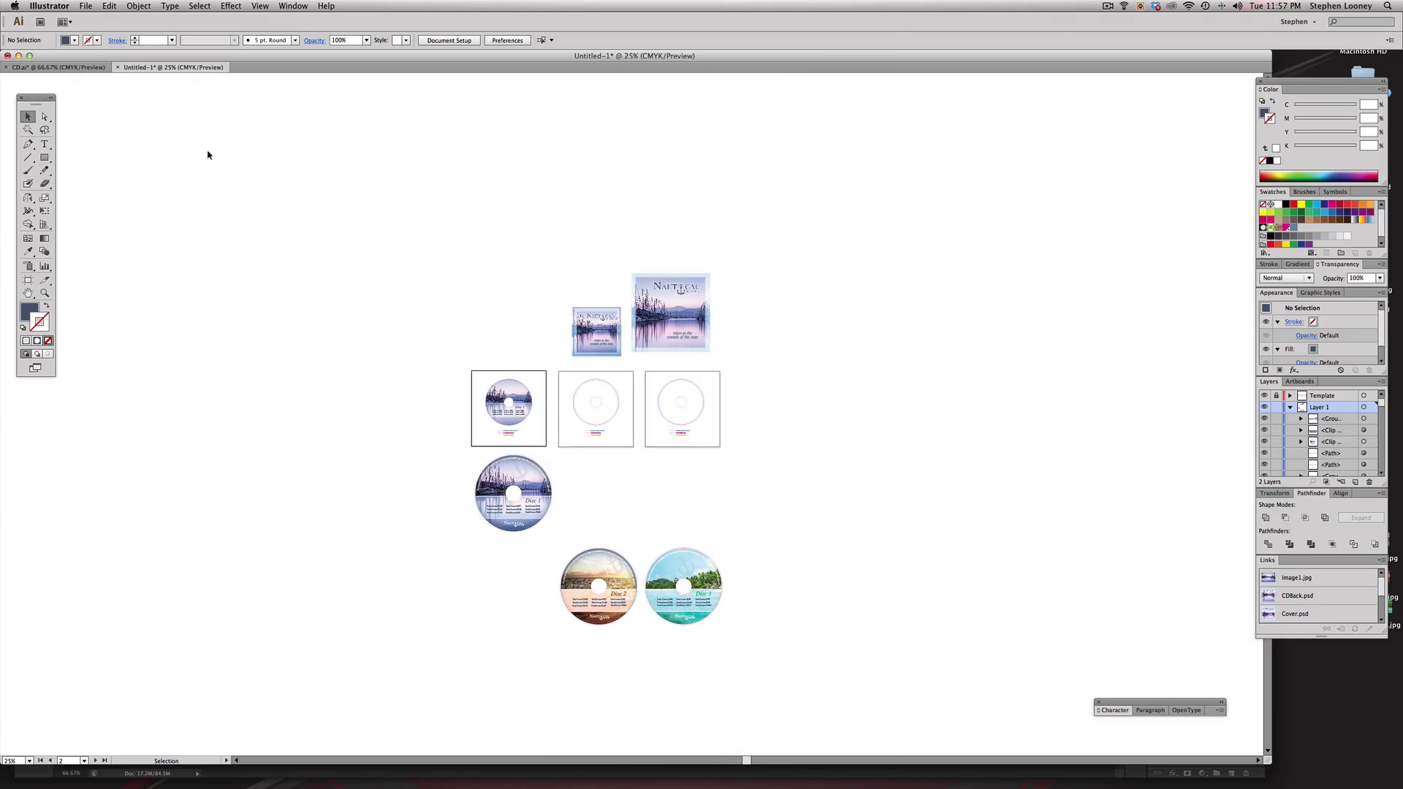
pyautogui.moveTo(544, 594); pyautogui.dragTo(664, 669)
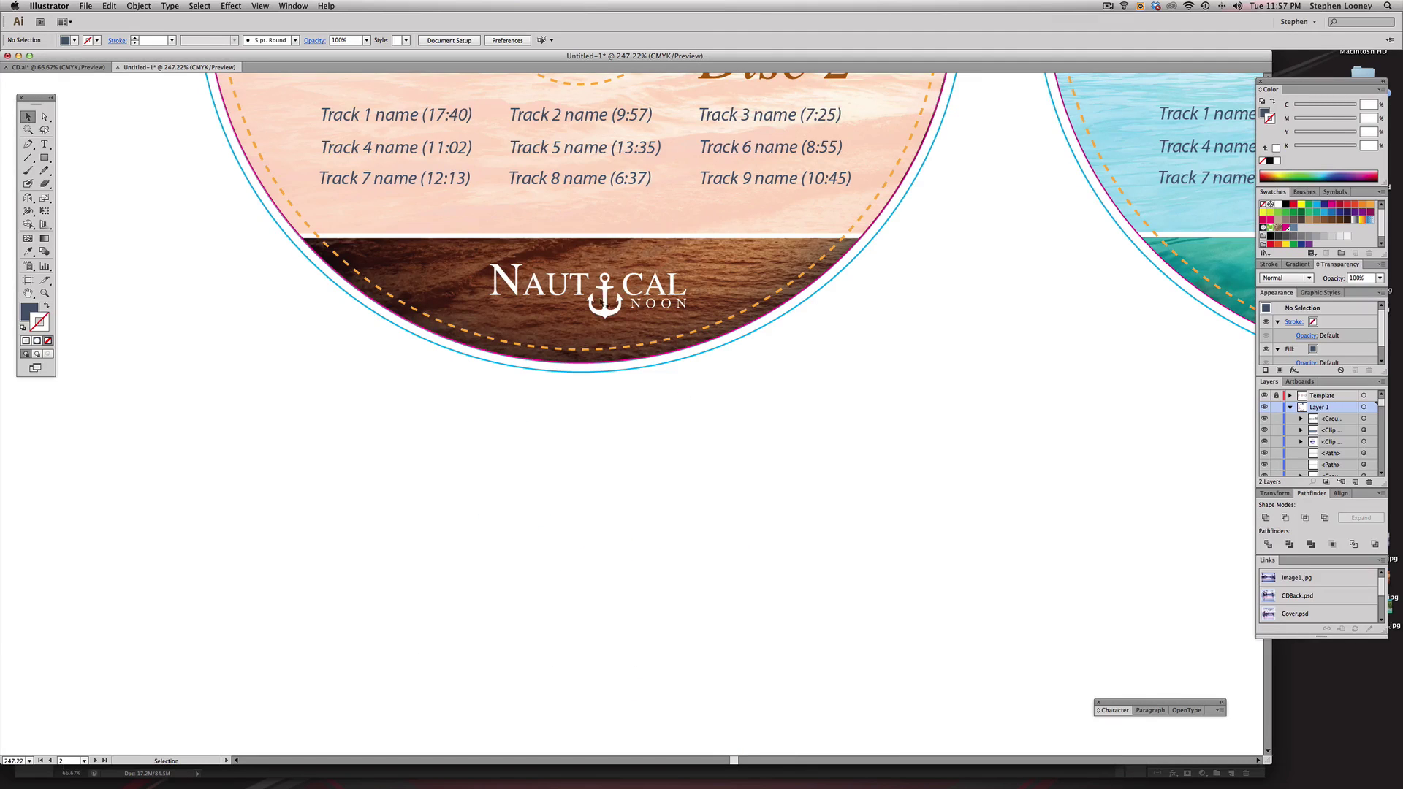
pyautogui.press('a')
pyautogui.click(602, 303)
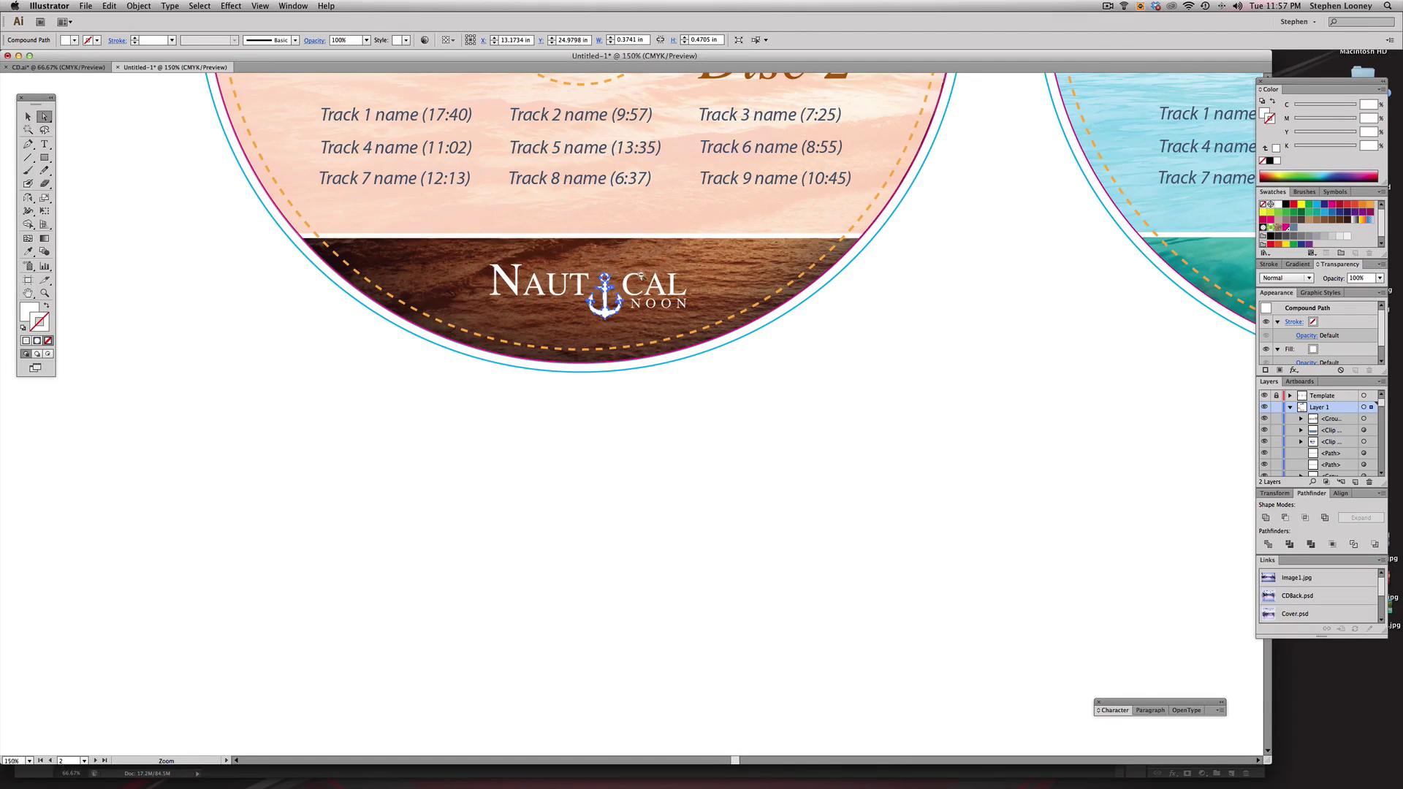
pyautogui.keyDown('alt'); pyautogui.keyDown('super'); pyautogui.click(641, 276); pyautogui.keyUp('super'); pyautogui.keyUp('alt')
pyautogui.keyDown('alt'); pyautogui.keyDown('super'); pyautogui.click(641, 276); pyautogui.keyUp('super'); pyautogui.keyUp('alt')
pyautogui.moveTo(453, 253); pyautogui.dragTo(559, 464)
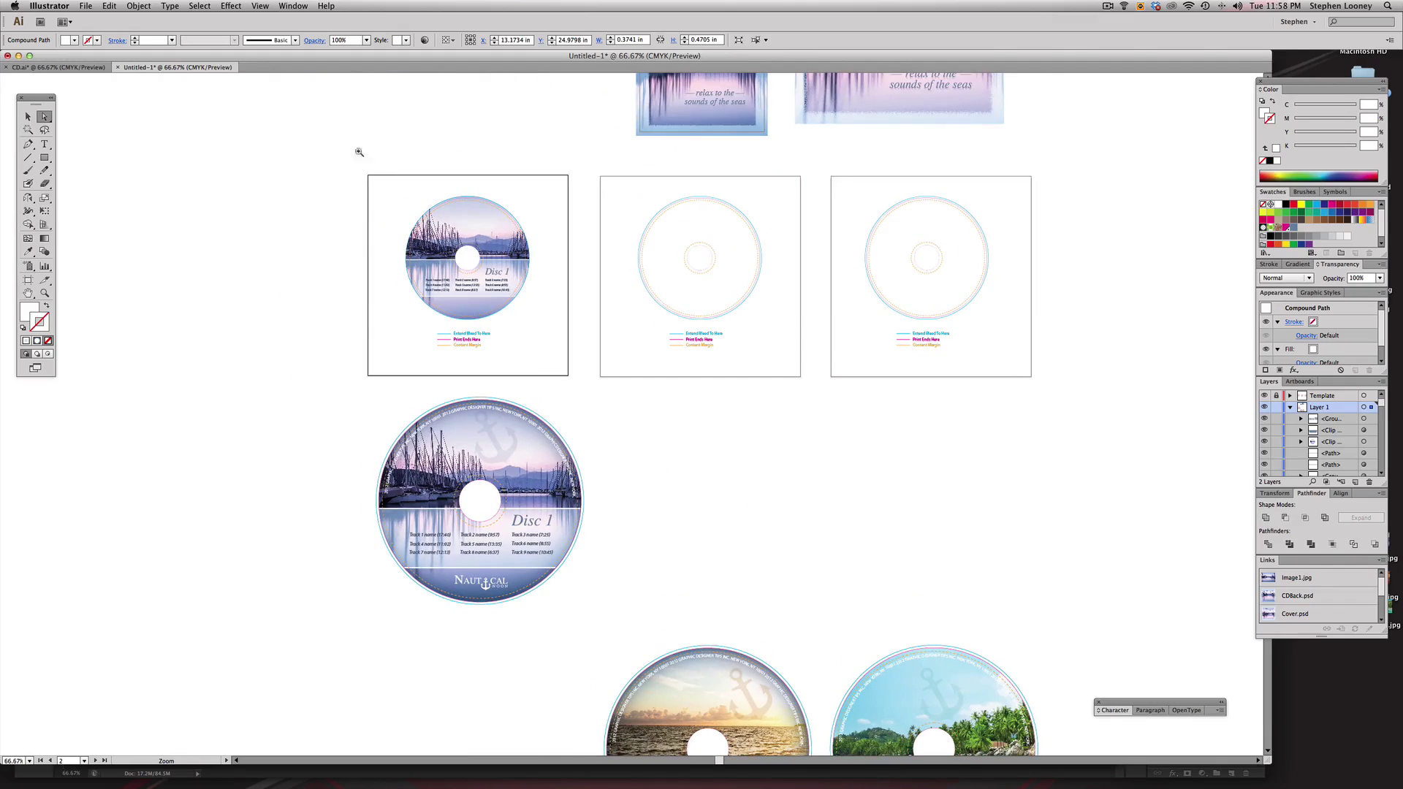
pyautogui.moveTo(341, 129); pyautogui.dragTo(552, 361)
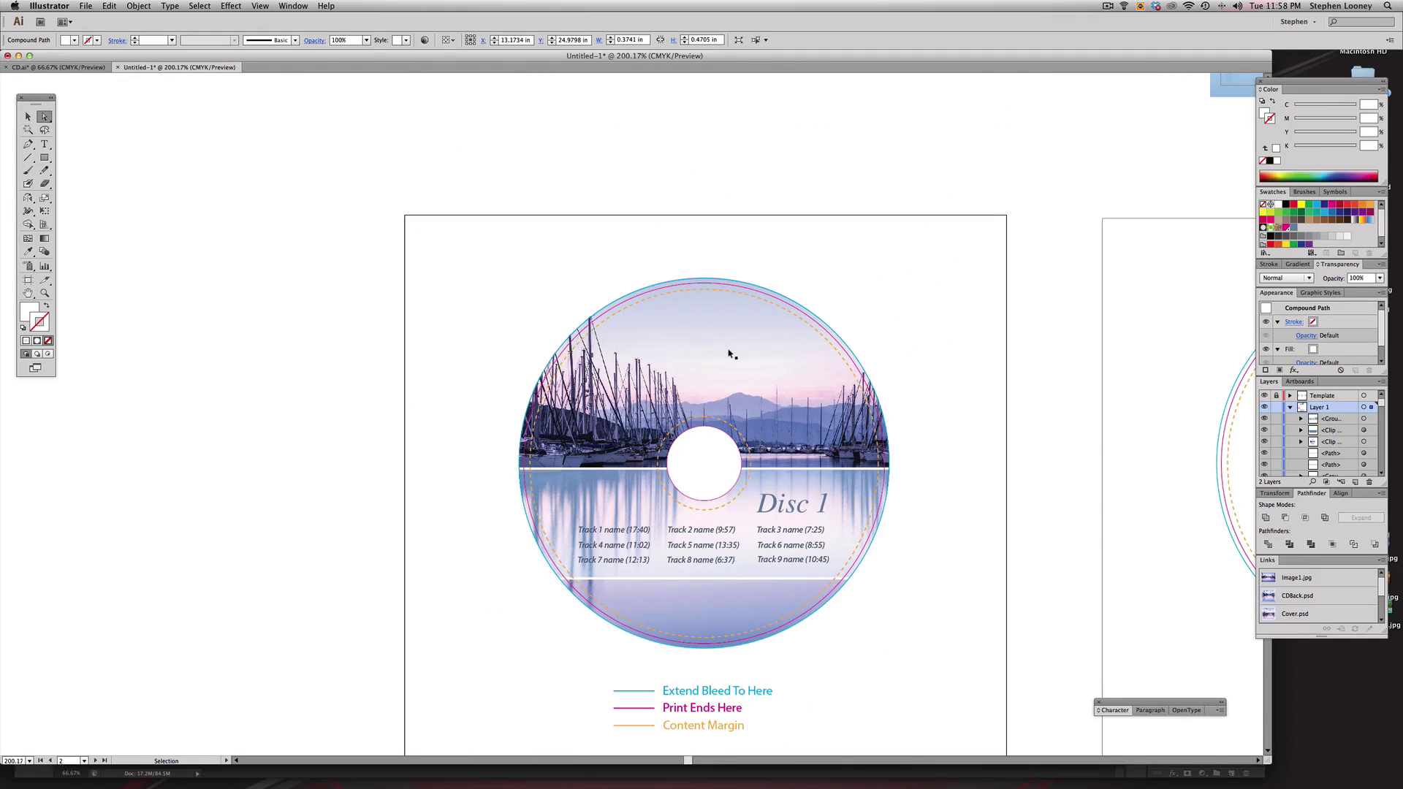
pyautogui.press('super+v')
# - Enlarge the pasted anchor to about 0.9 × 1.1 in with Free Transform, tilt it and place it in the sky above the disc's center hole
pyautogui.moveTo(632, 426); pyautogui.dragTo(741, 279)
pyautogui.press('e')
pyautogui.moveTo(748, 510); pyautogui.dragTo(561, 212)
pyautogui.keyDown('alt'); pyautogui.keyDown('super'); pyautogui.click(579, 253); pyautogui.keyUp('super'); pyautogui.keyUp('alt')
pyautogui.moveTo(628, 465)
pyautogui.mouseDown()
pyautogui.moveTo(601, 252)
pyautogui.moveTo(618, 466)
pyautogui.mouseUp()
pyautogui.moveTo(606, 271)
pyautogui.mouseDown()
pyautogui.moveTo(585, 270)
pyautogui.moveTo(584, 286)
pyautogui.mouseUp()
pyautogui.press('super+z')
pyautogui.keyDown('super'); pyautogui.click(583, 289); pyautogui.keyUp('super')
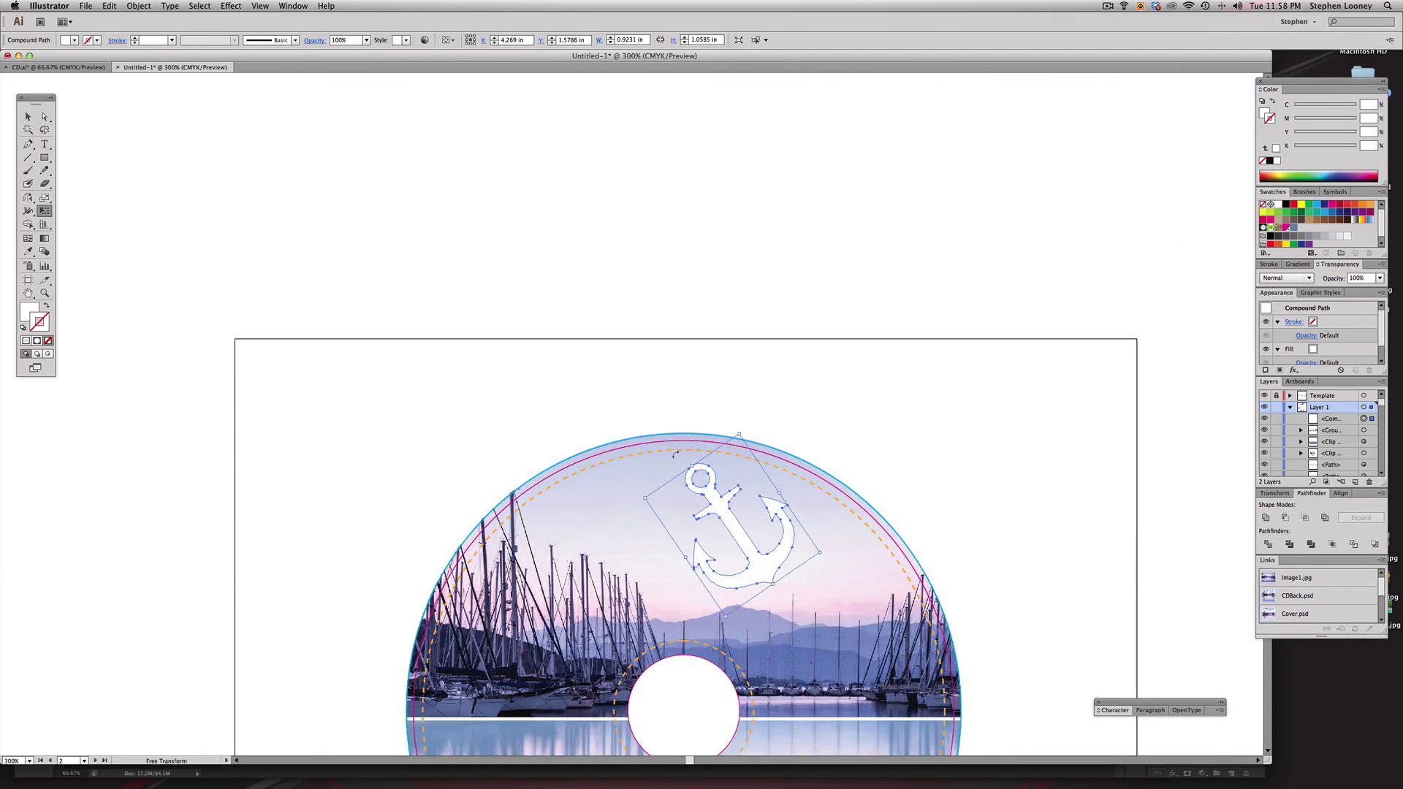
pyautogui.keyDown('super'); pyautogui.click(592, 260); pyautogui.keyUp('super')
pyautogui.moveTo(687, 473); pyautogui.dragTo(751, 483)
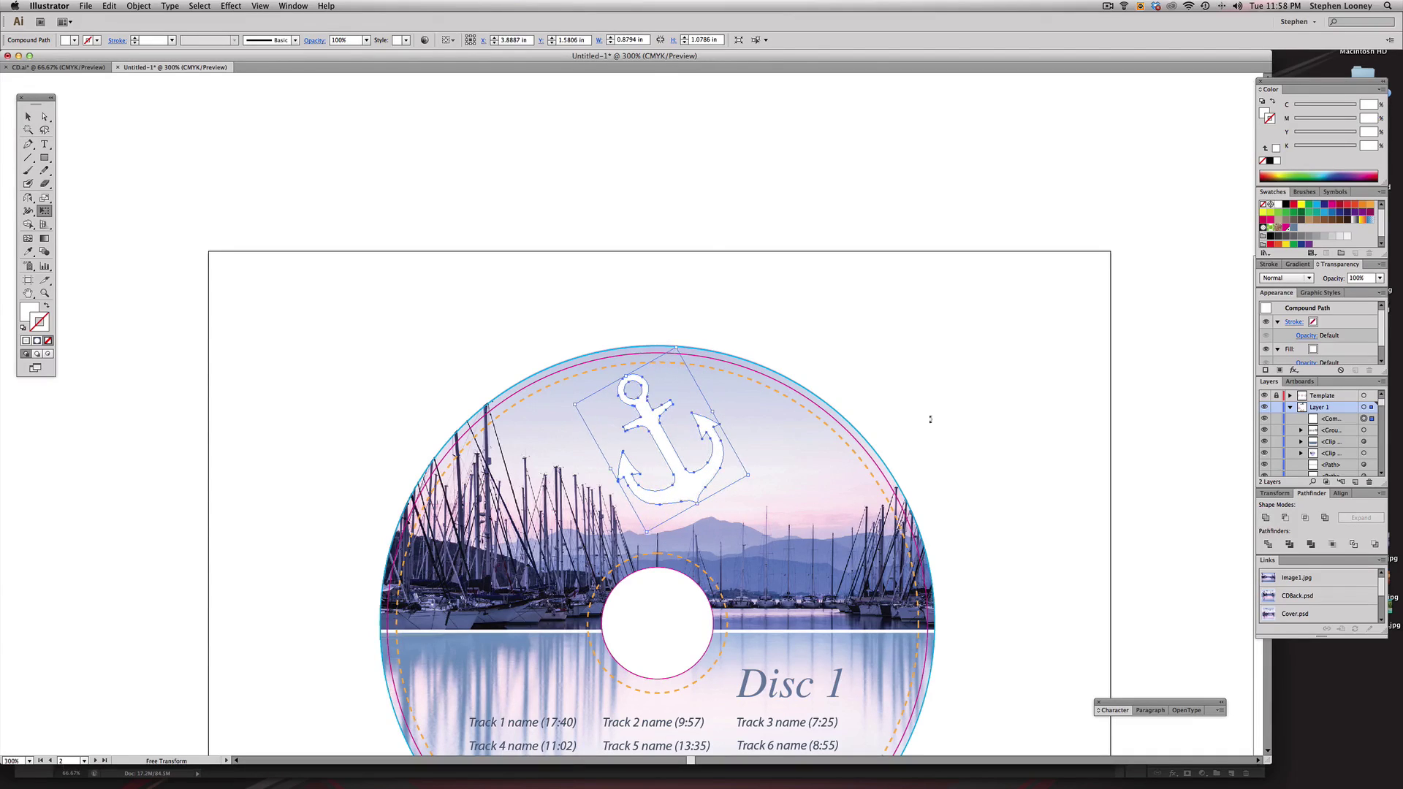
# - Try the white anchor at 40% opacity
pyautogui.click(1380, 279)
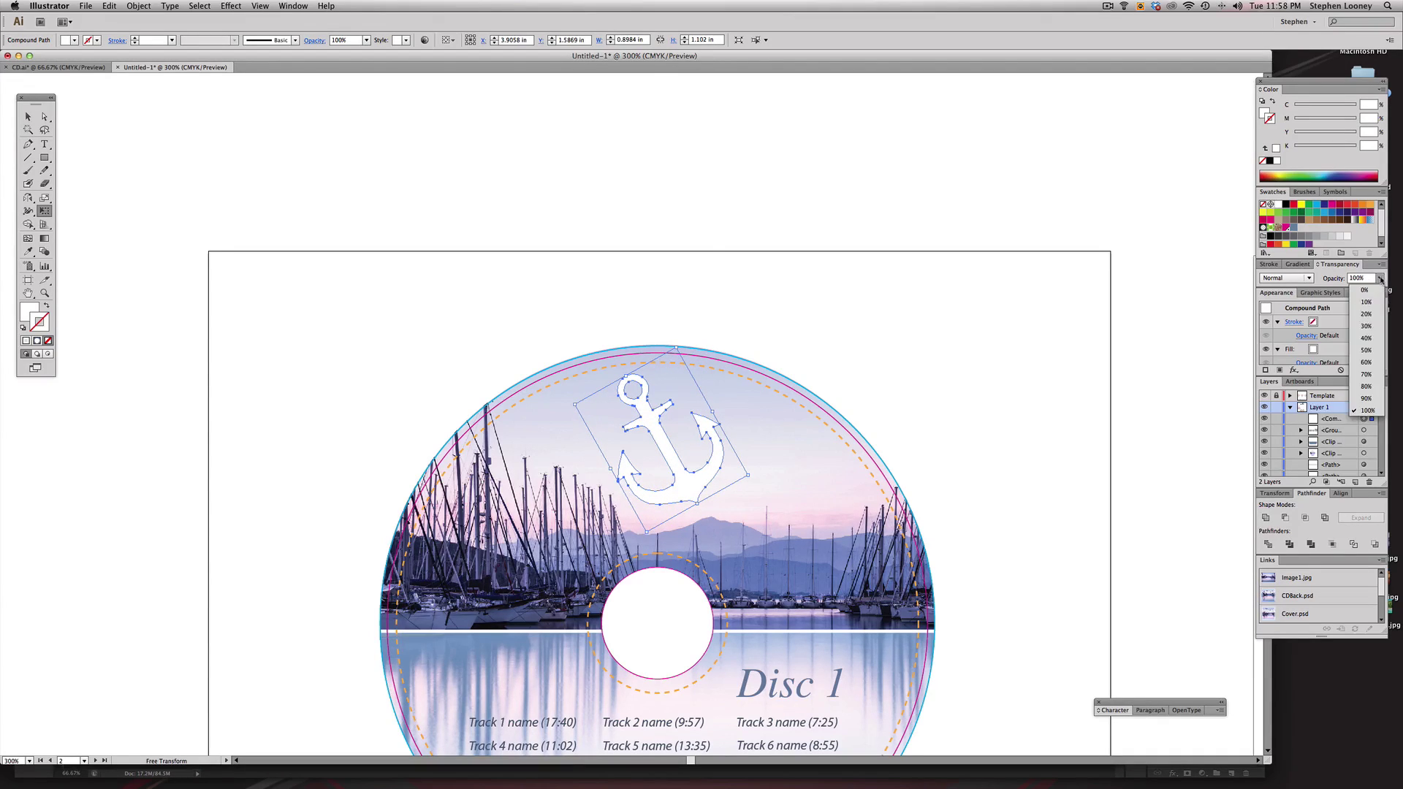
pyautogui.click(1368, 339)
pyautogui.press('a')
pyautogui.click(946, 396)
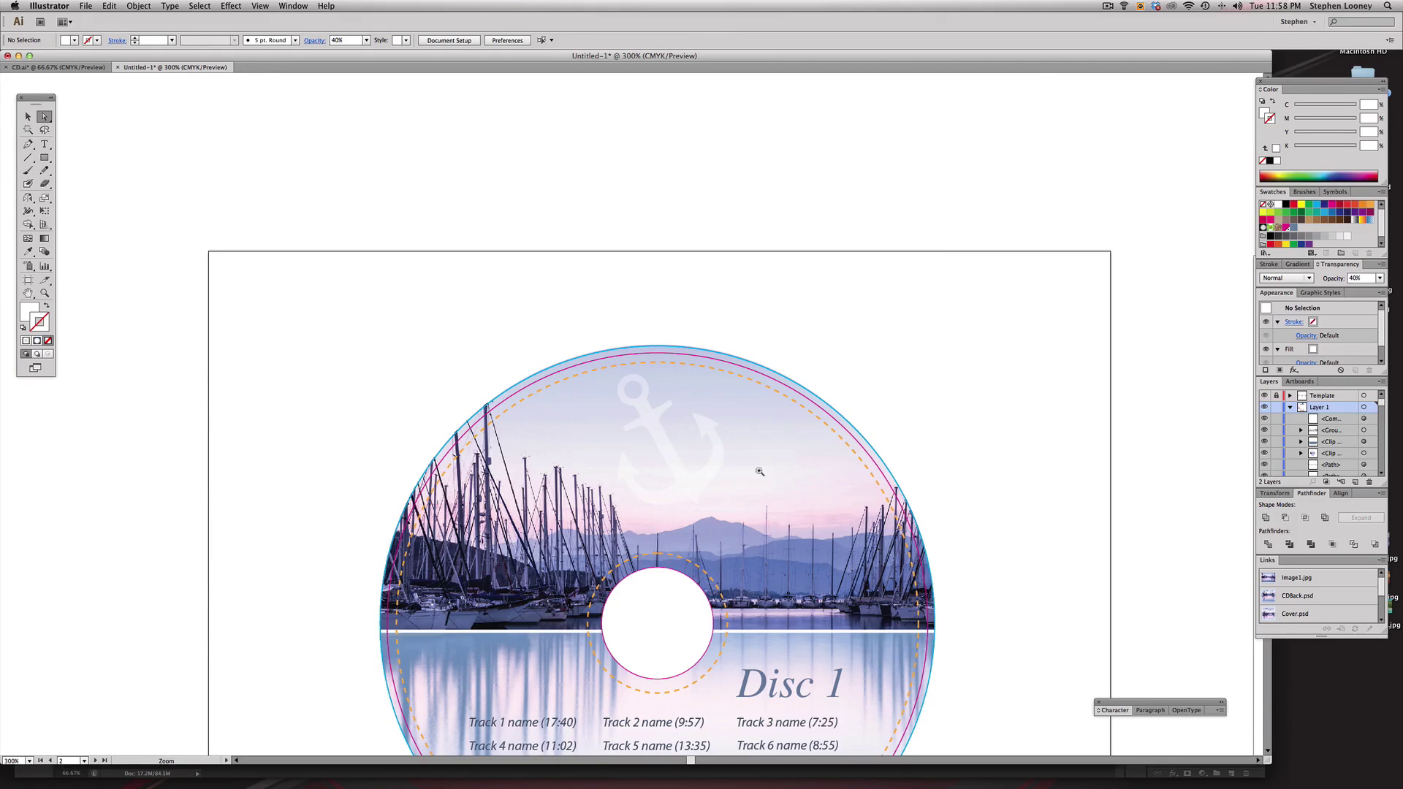
# - Try 60% opacity on the anchor, and undo that change
pyautogui.keyDown('super'); pyautogui.click(694, 484); pyautogui.keyUp('super')
pyautogui.click(1379, 279)
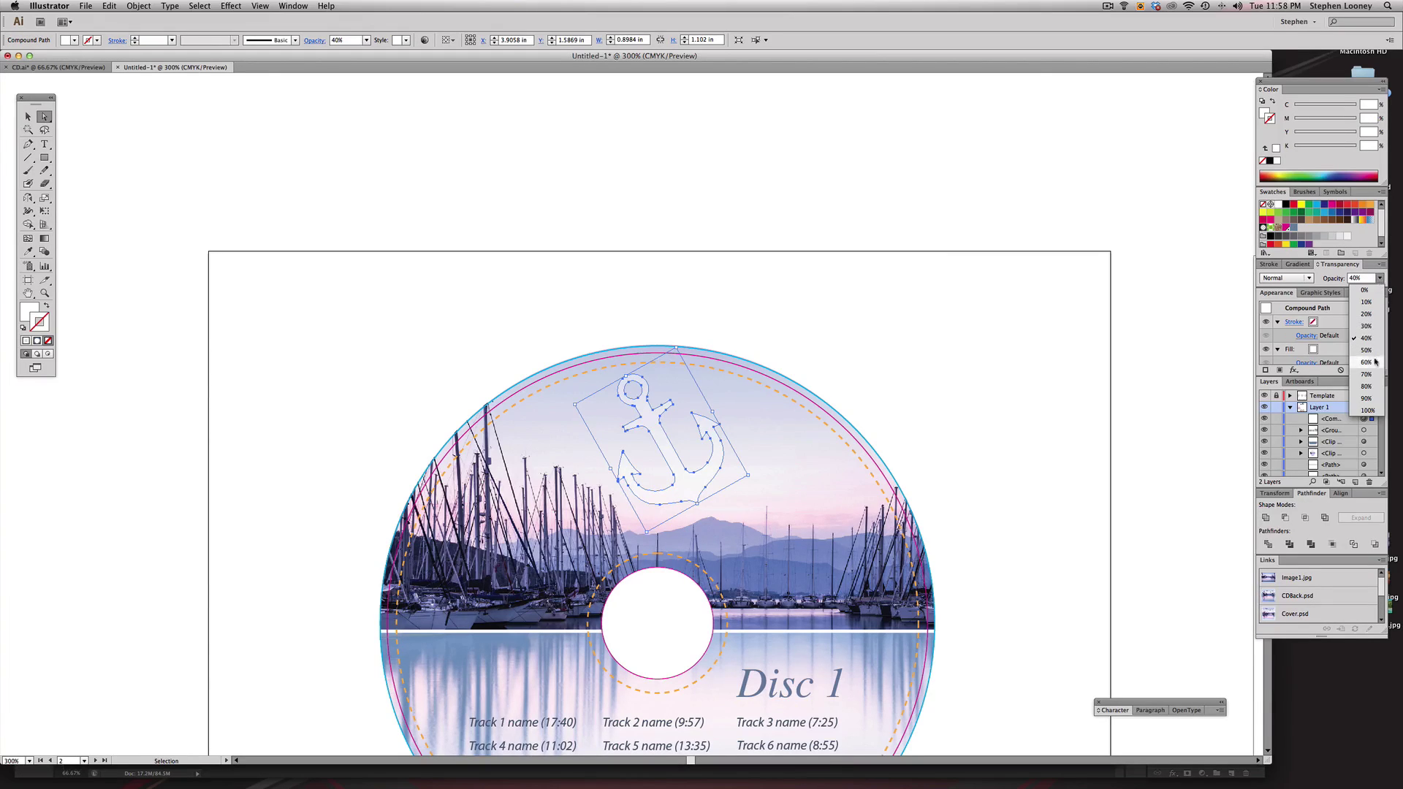
pyautogui.click(1368, 366)
pyautogui.click(972, 329)
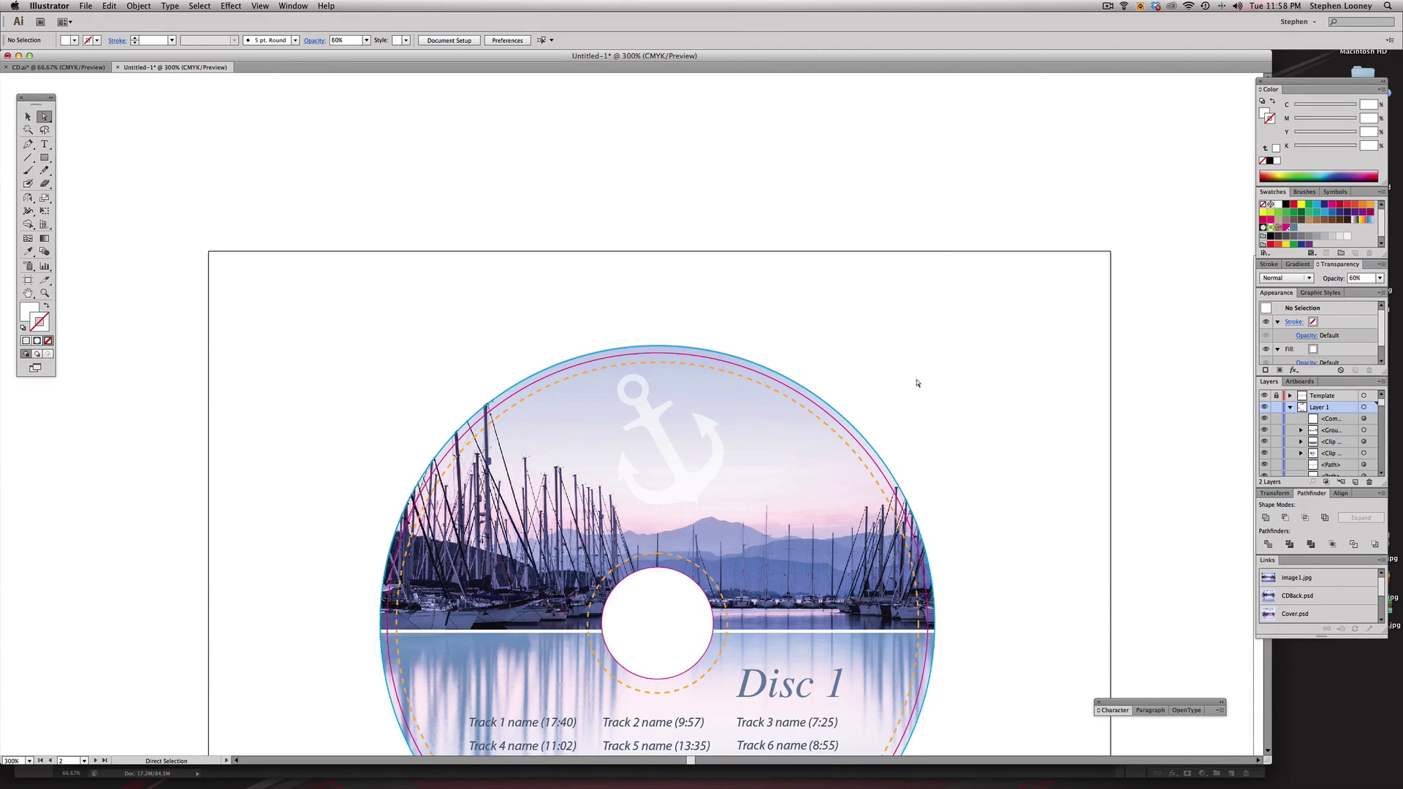
pyautogui.press('super+z')
# - Try Multiply and Screen blending on the white anchor, and set its opacity to 100%
pyautogui.click(1290, 278)
pyautogui.click(1289, 319)
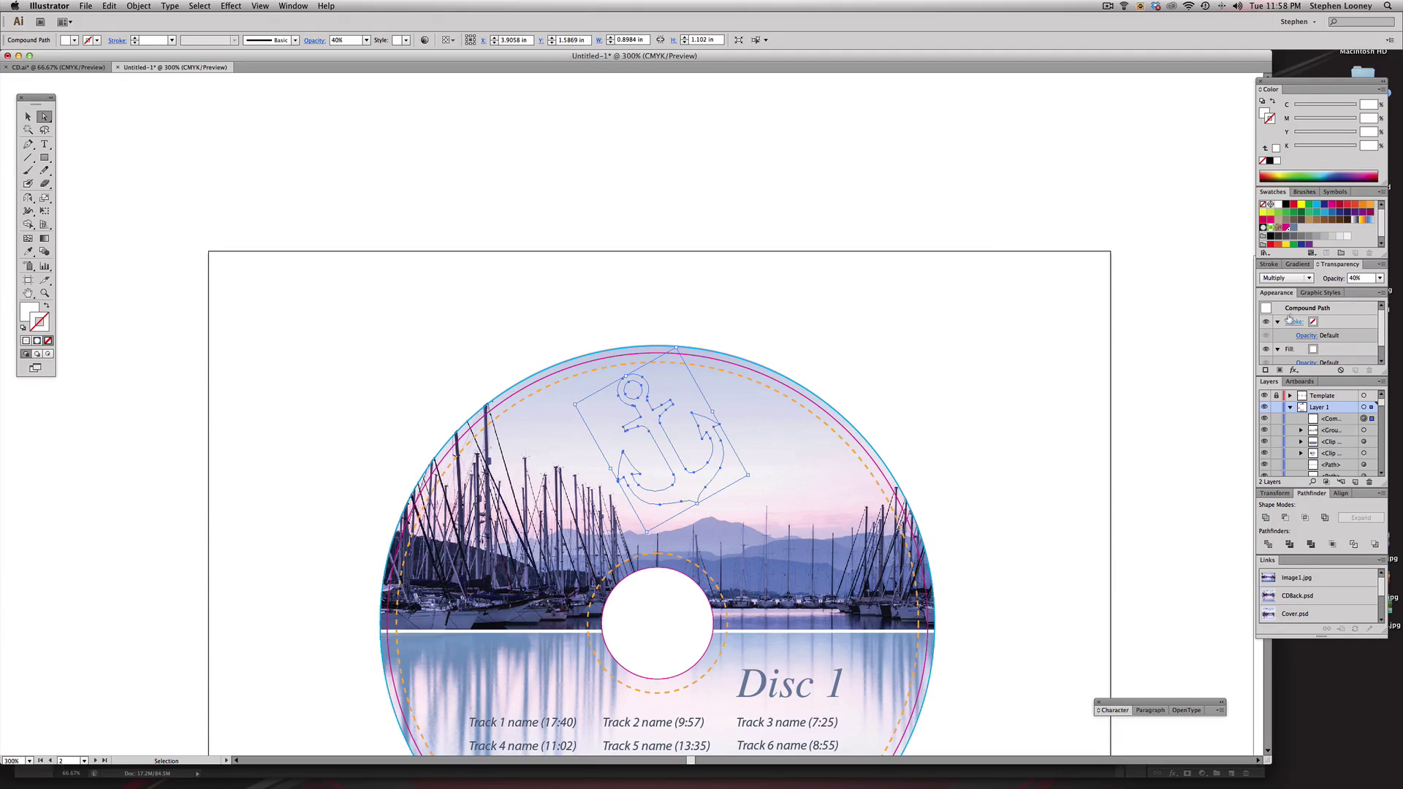
pyautogui.click(1308, 279)
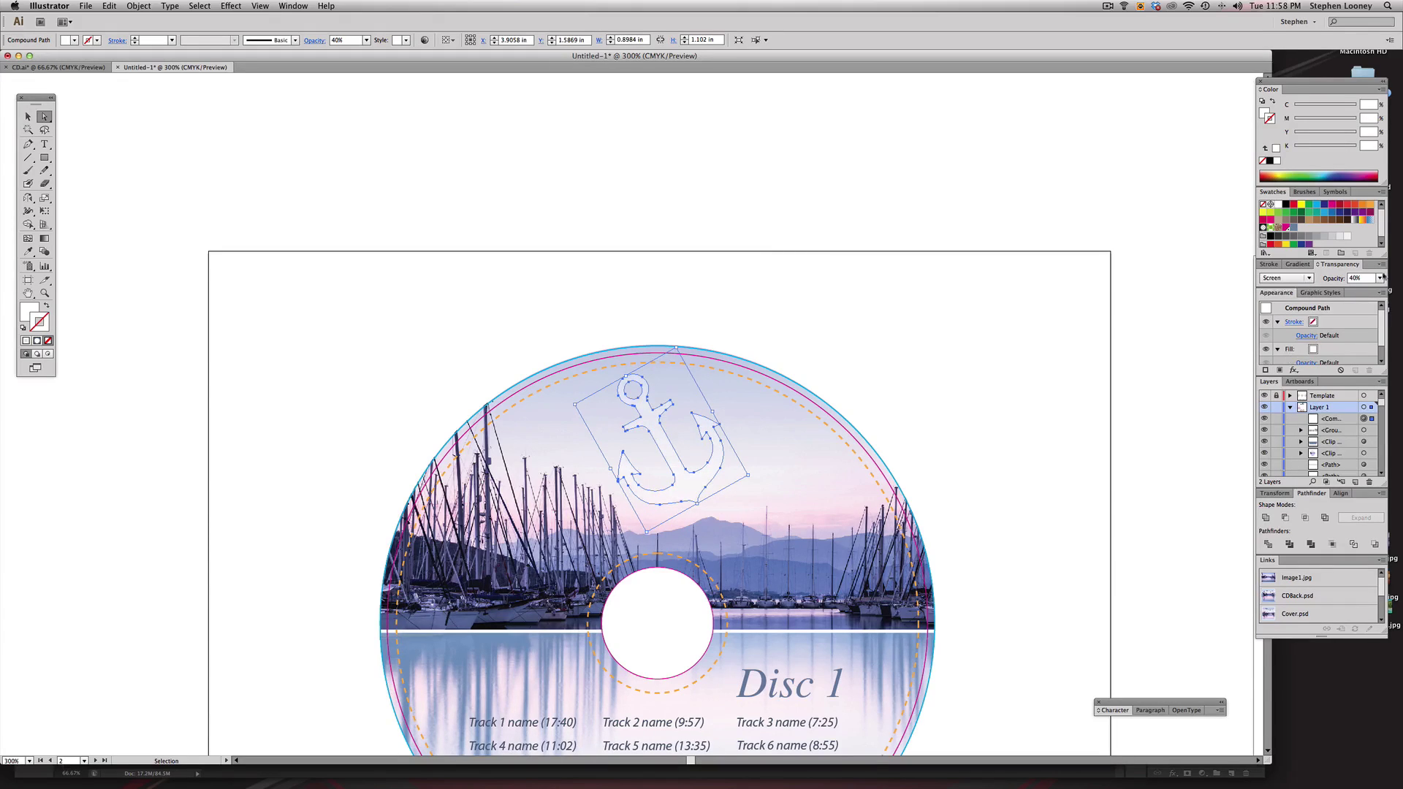
pyautogui.click(1379, 280)
pyautogui.click(1368, 410)
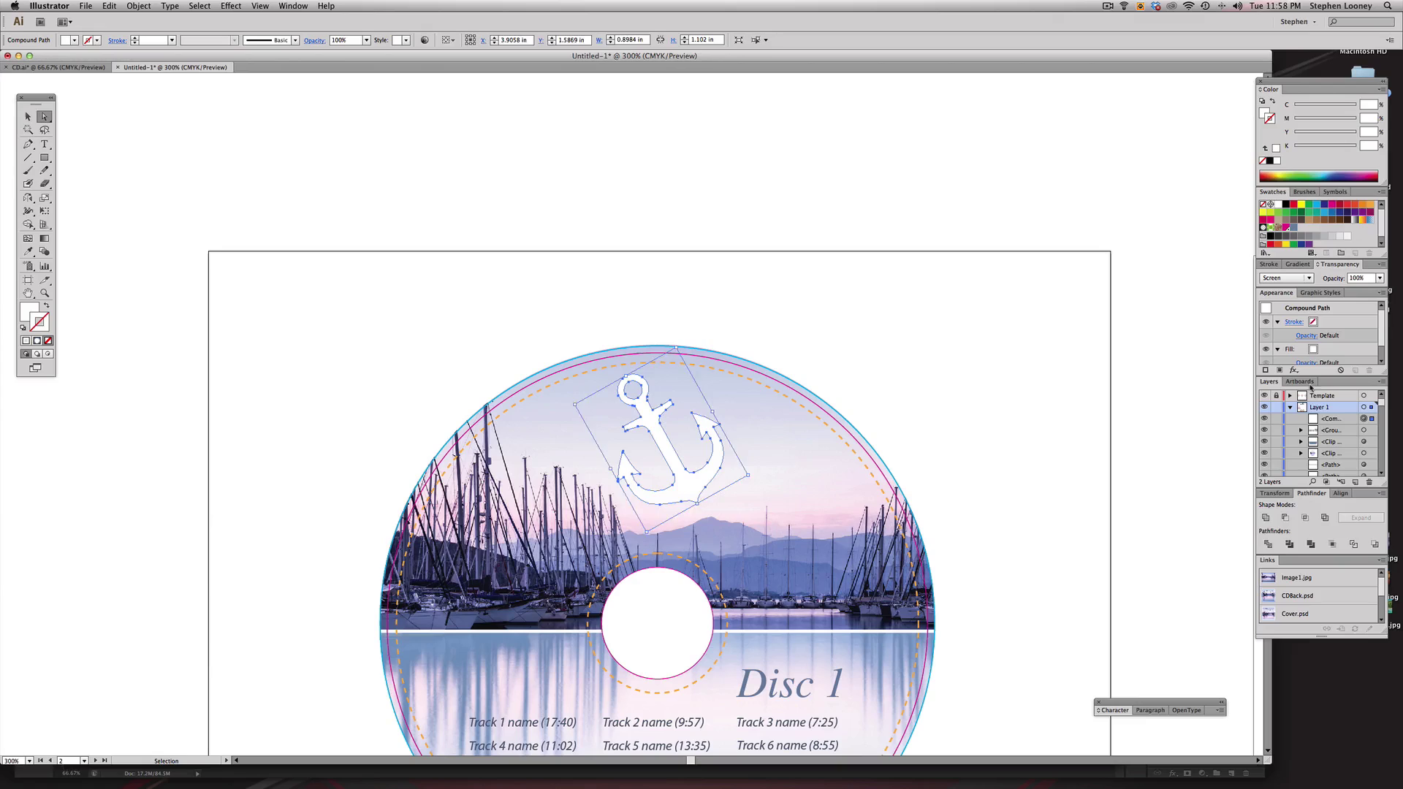
# - Fill the anchor on the first template disc with the C=62 M=41 Y=21 K=1 blue swatch
pyautogui.press('a')
pyautogui.click(915, 303)
pyautogui.click(673, 499)
pyautogui.press('s')
pyautogui.press('a')
pyautogui.click(654, 295)
pyautogui.click(669, 459)
pyautogui.press('x')
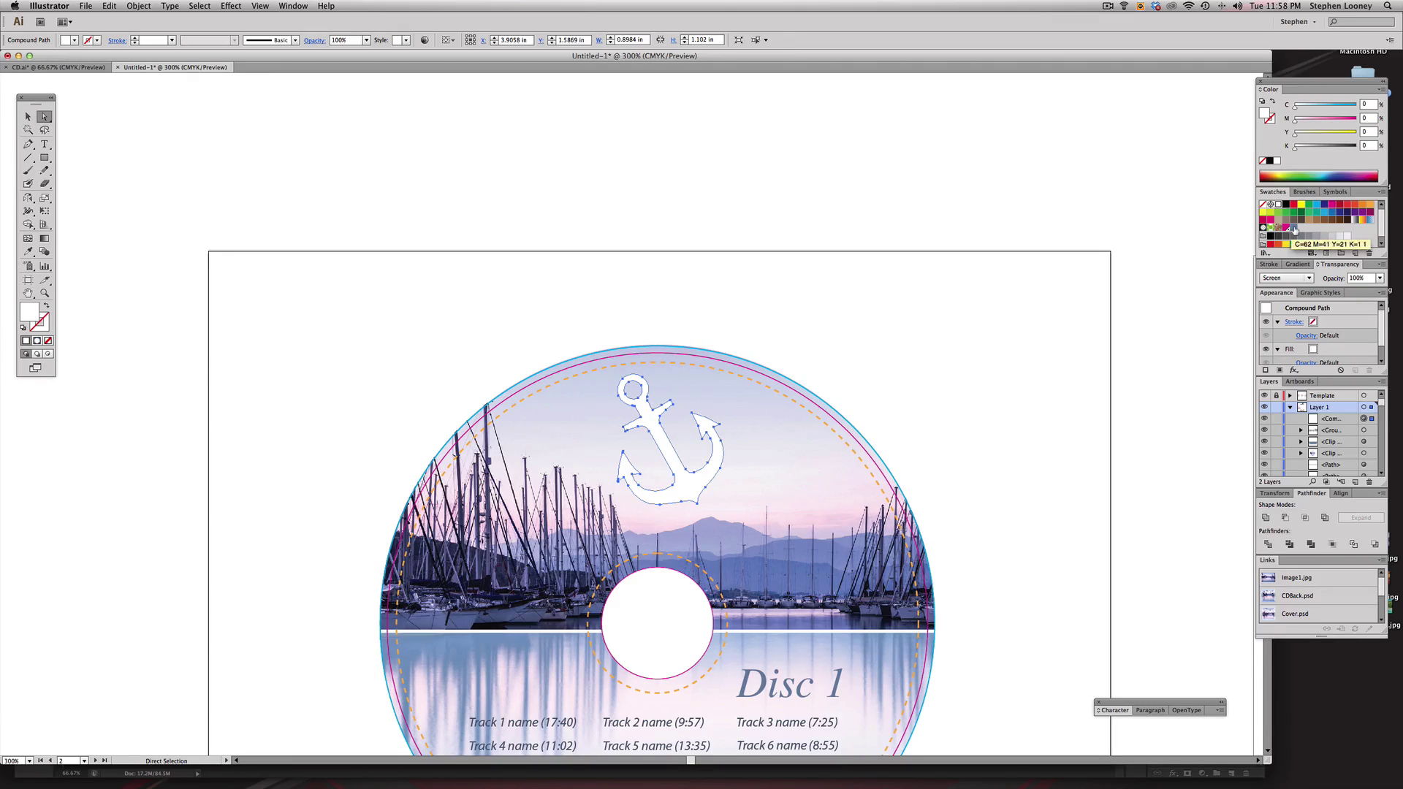
pyautogui.click(1295, 228)
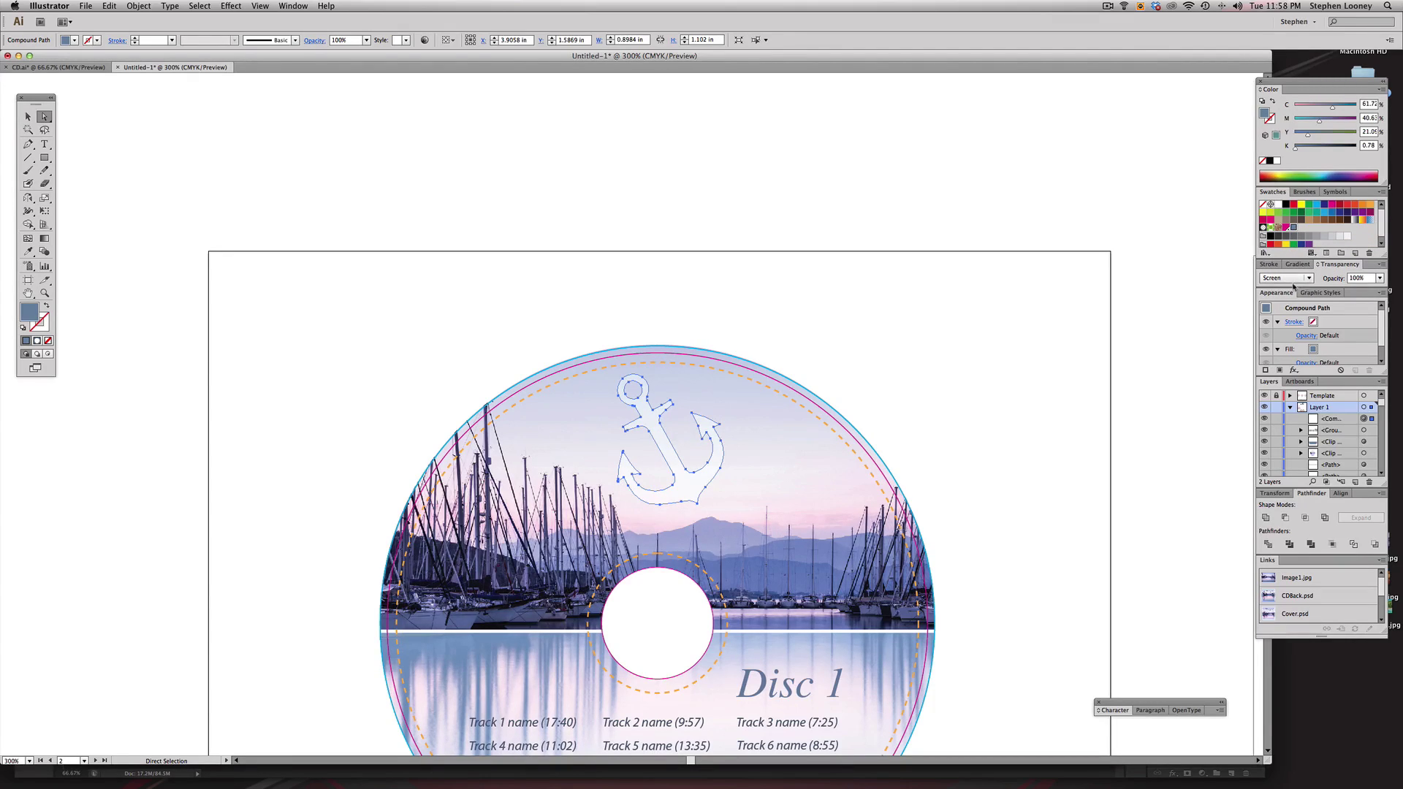
pyautogui.click(962, 291)
# - Check the Disc 1 sample anchor's blending, and set the template disc's anchor to Multiply at 10% opacity
pyautogui.keyDown('alt'); pyautogui.keyDown('super'); pyautogui.click(672, 585); pyautogui.keyUp('super'); pyautogui.keyUp('alt')
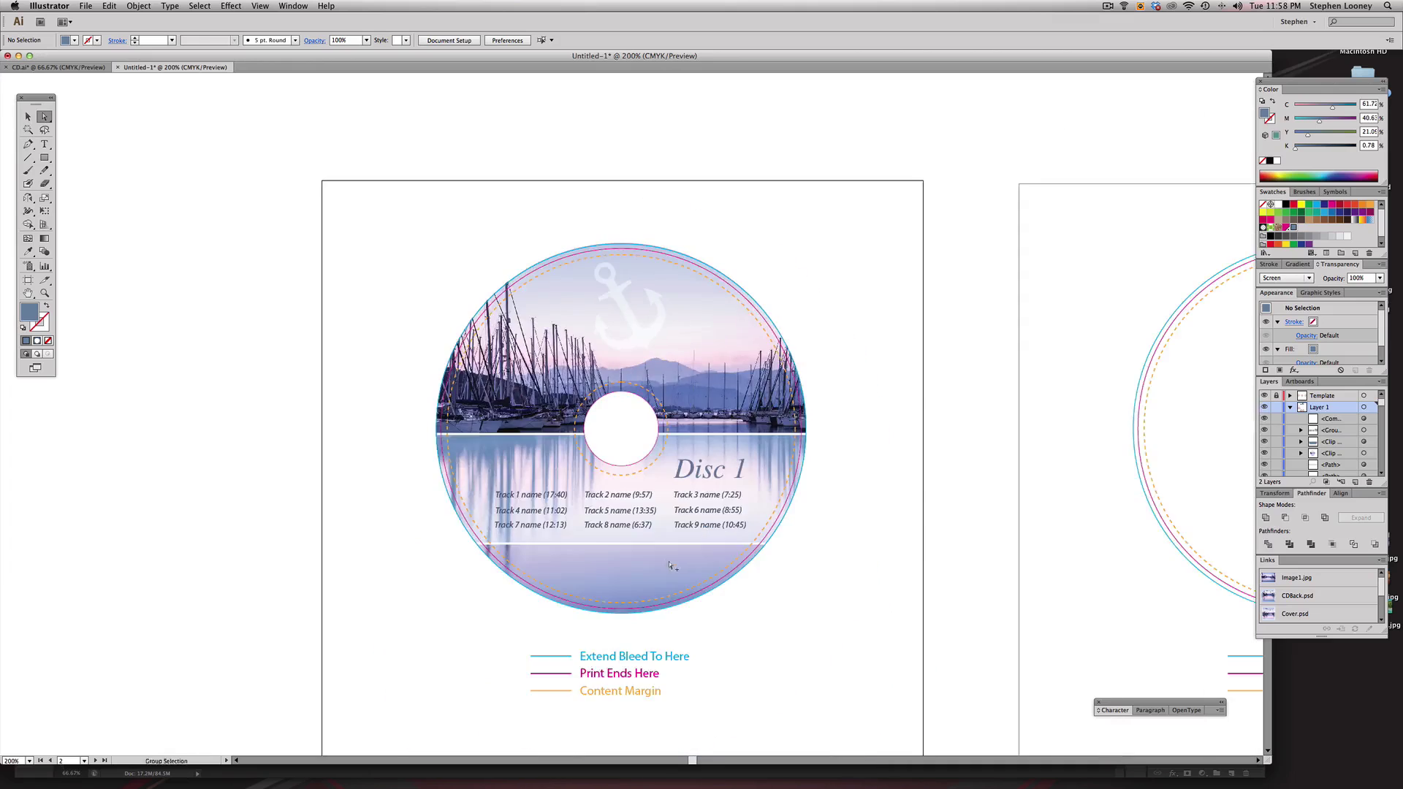
pyautogui.scroll(-5, 672, 567)
pyautogui.click(692, 629)
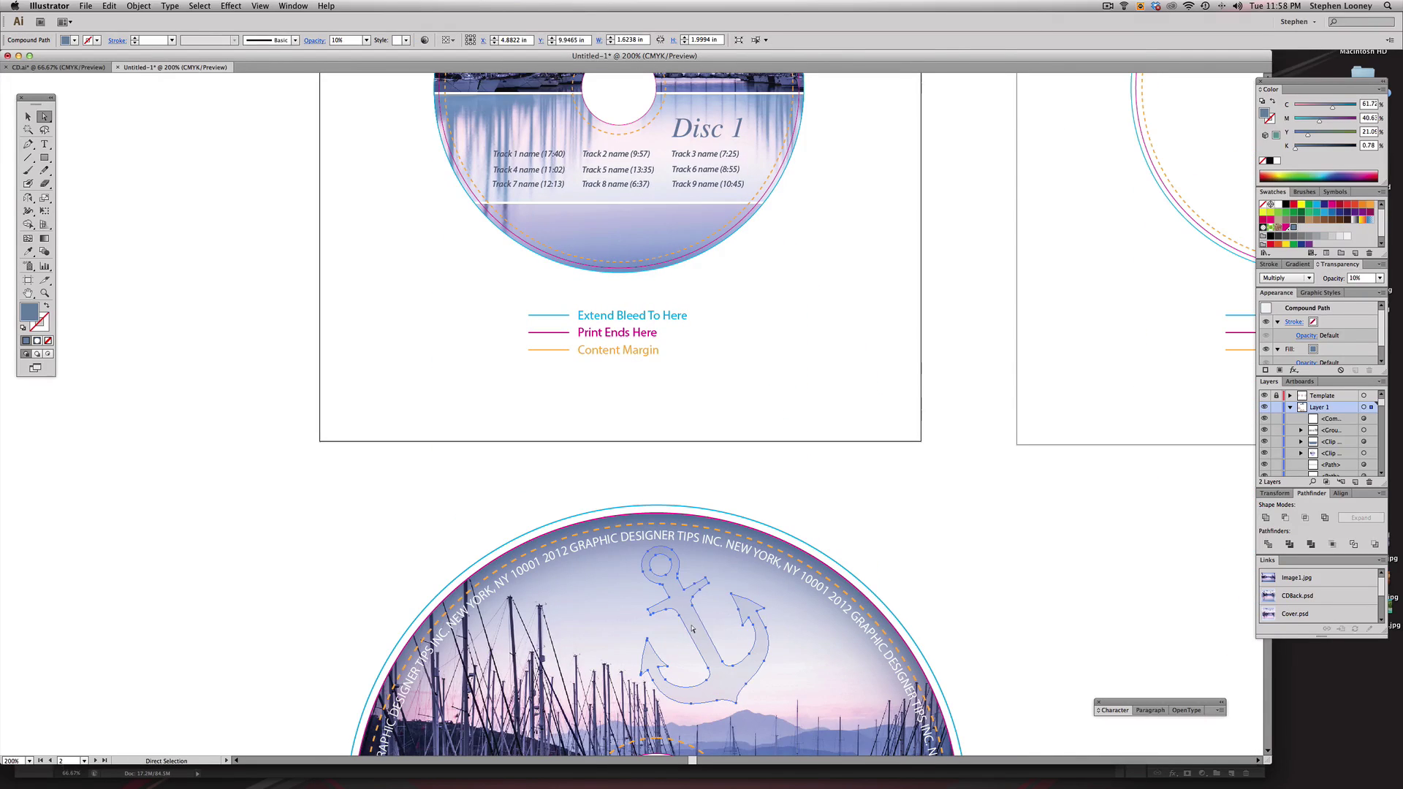
pyautogui.scroll(6, 696, 622)
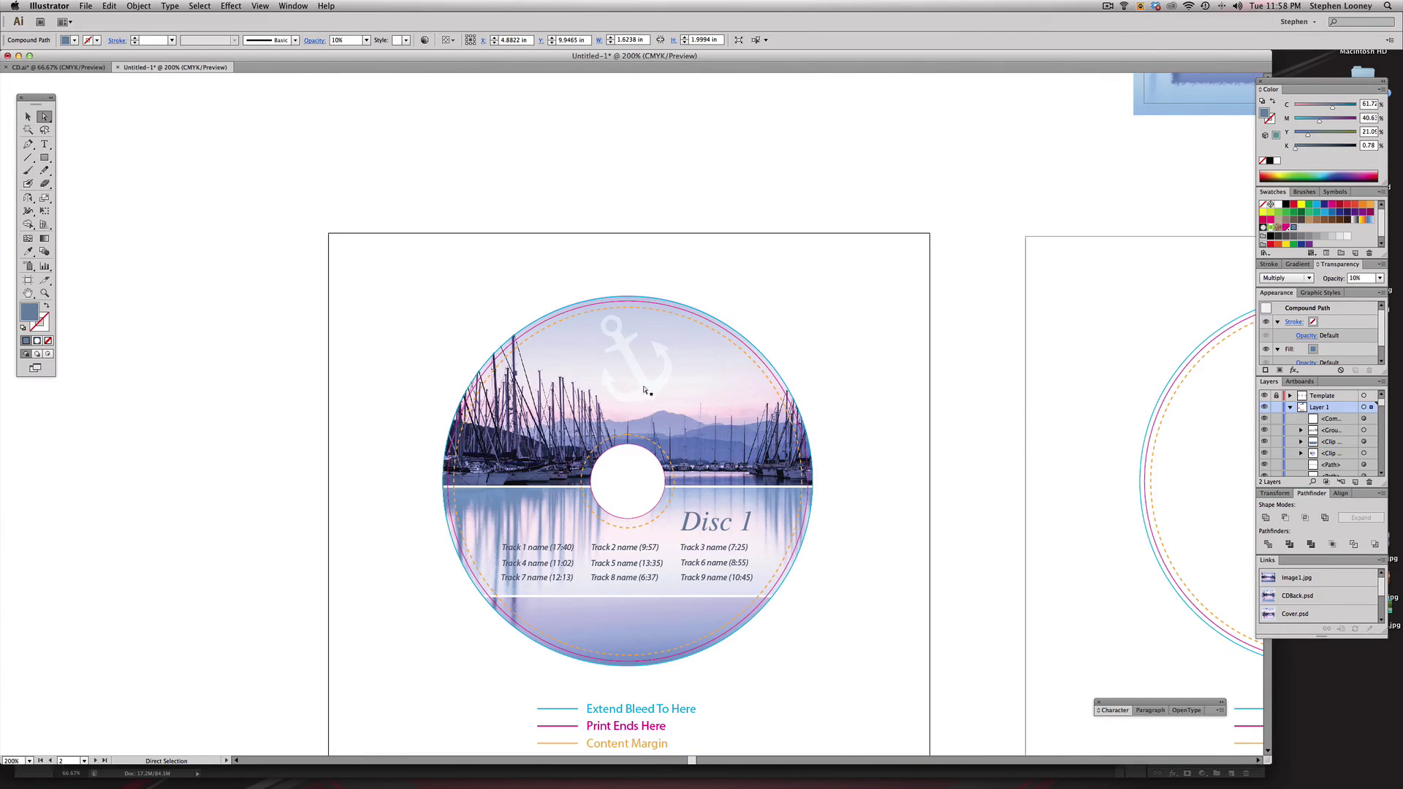
pyautogui.click(645, 391)
pyautogui.click(1286, 278)
pyautogui.click(1285, 316)
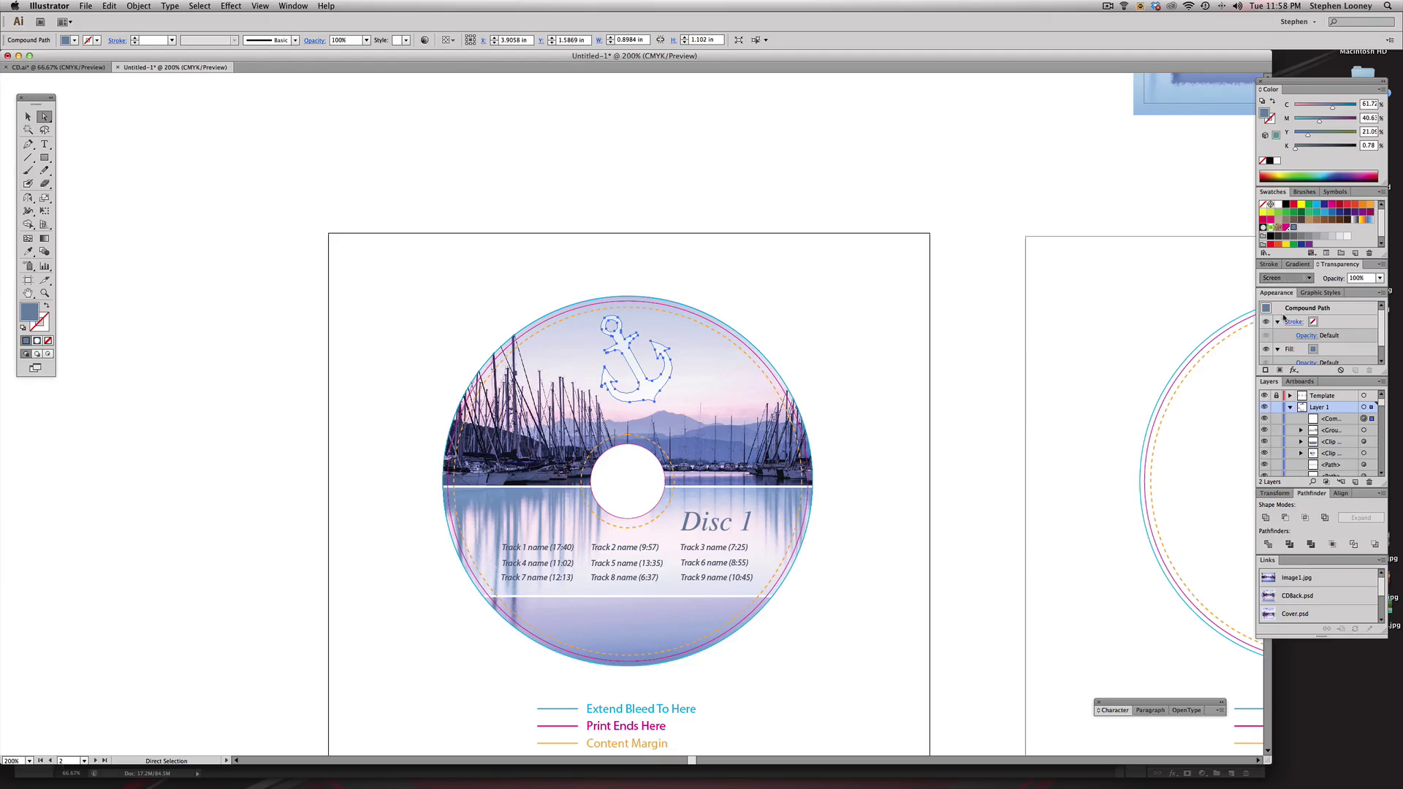
pyautogui.click(1379, 280)
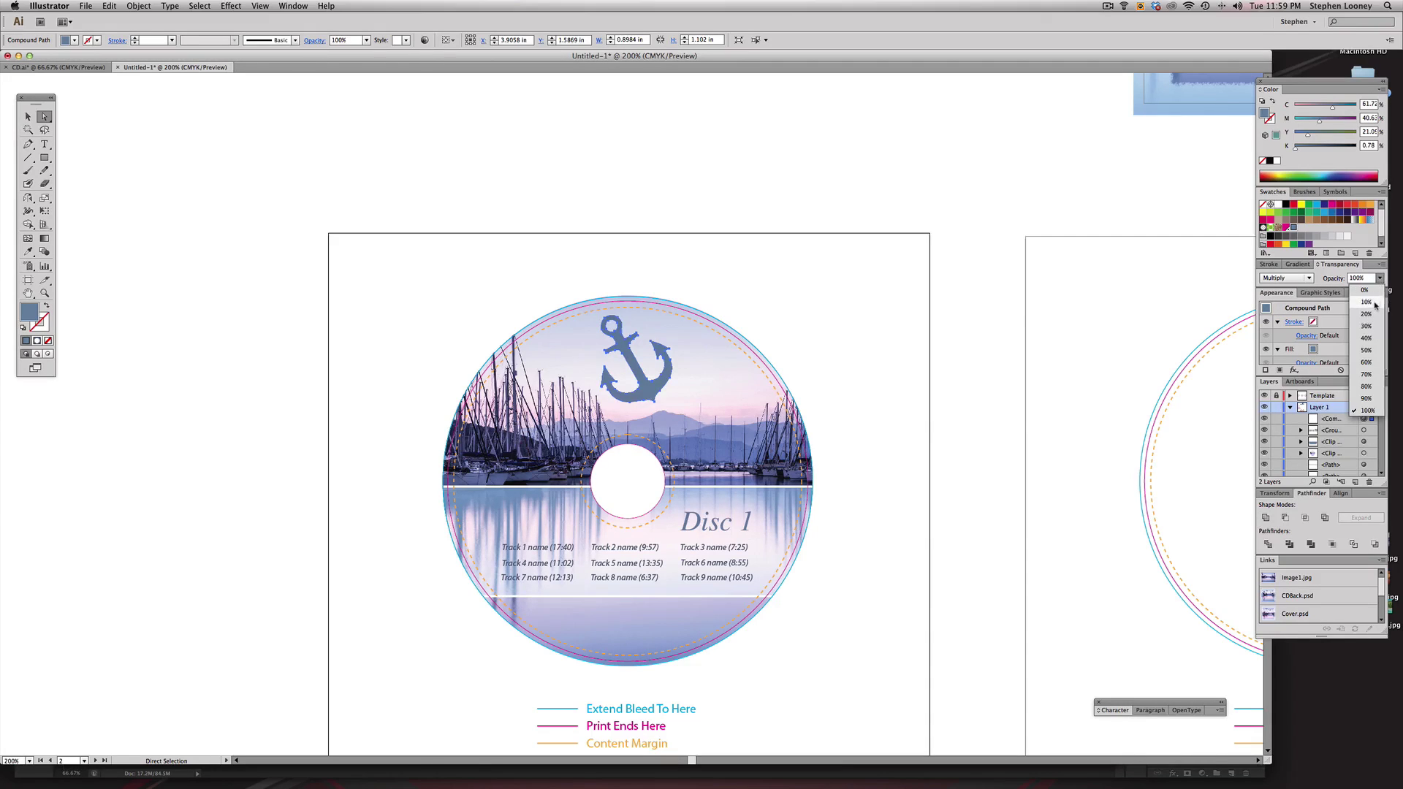
pyautogui.click(1372, 305)
pyautogui.click(835, 289)
# - Copy the full line of curved company text from the rim of the large Disc 1 sample
pyautogui.moveTo(764, 327); pyautogui.dragTo(600, 196)
pyautogui.moveTo(764, 472); pyautogui.dragTo(717, 351)
pyautogui.moveTo(692, 266); pyautogui.dragTo(768, 372)
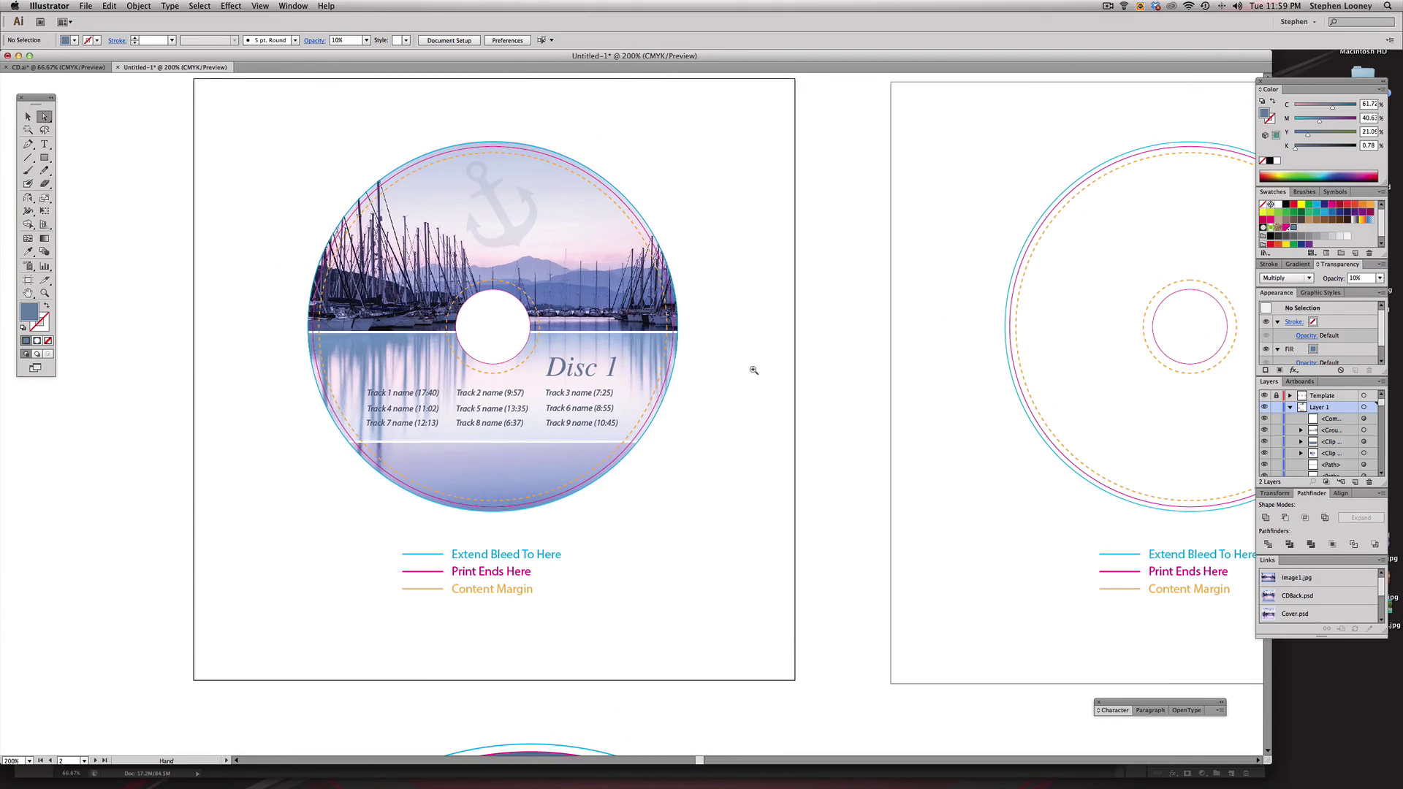
pyautogui.keyDown('alt'); pyautogui.keyDown('super'); pyautogui.click(758, 502); pyautogui.keyUp('super'); pyautogui.keyUp('alt')
pyautogui.moveTo(758, 506); pyautogui.dragTo(765, 266)
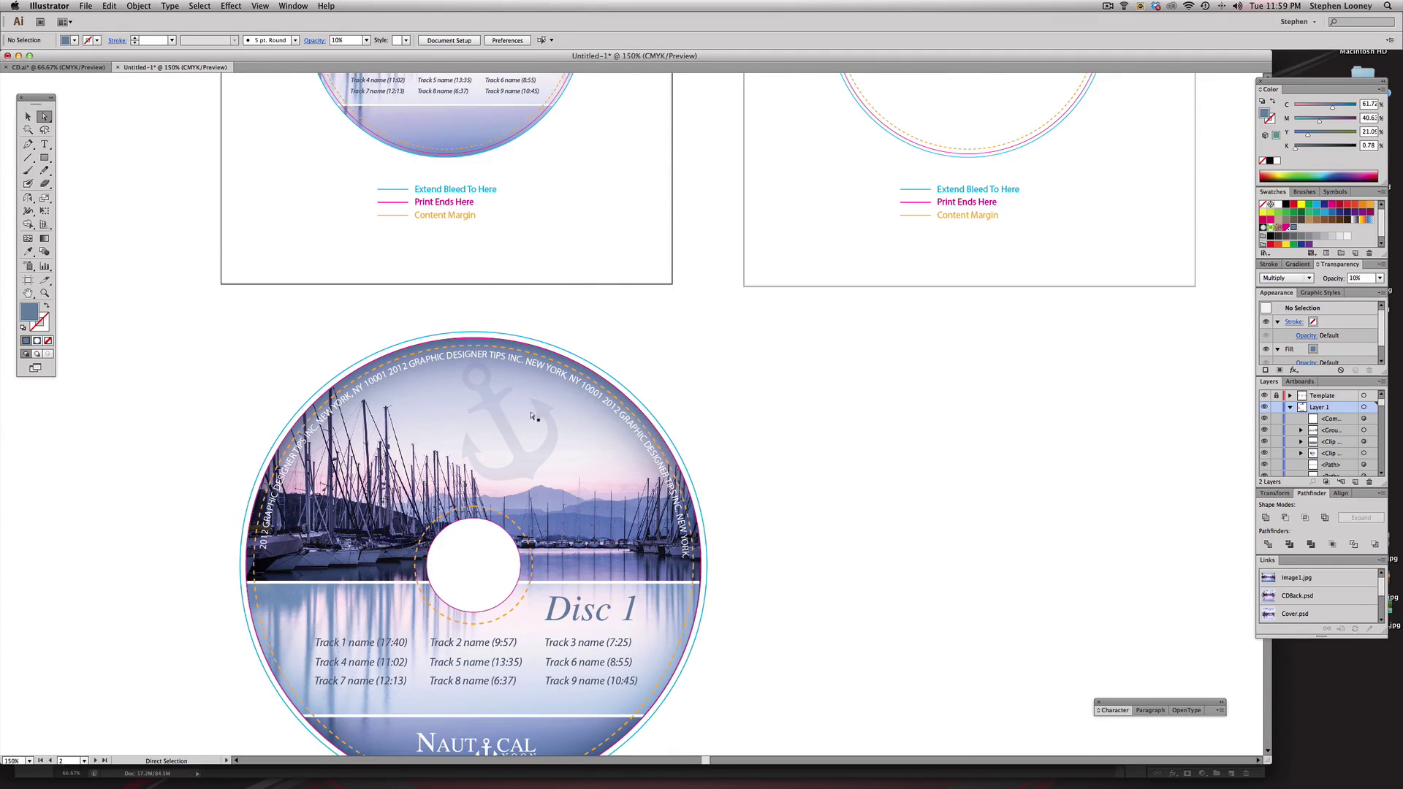
pyautogui.doubleClick(280, 481)
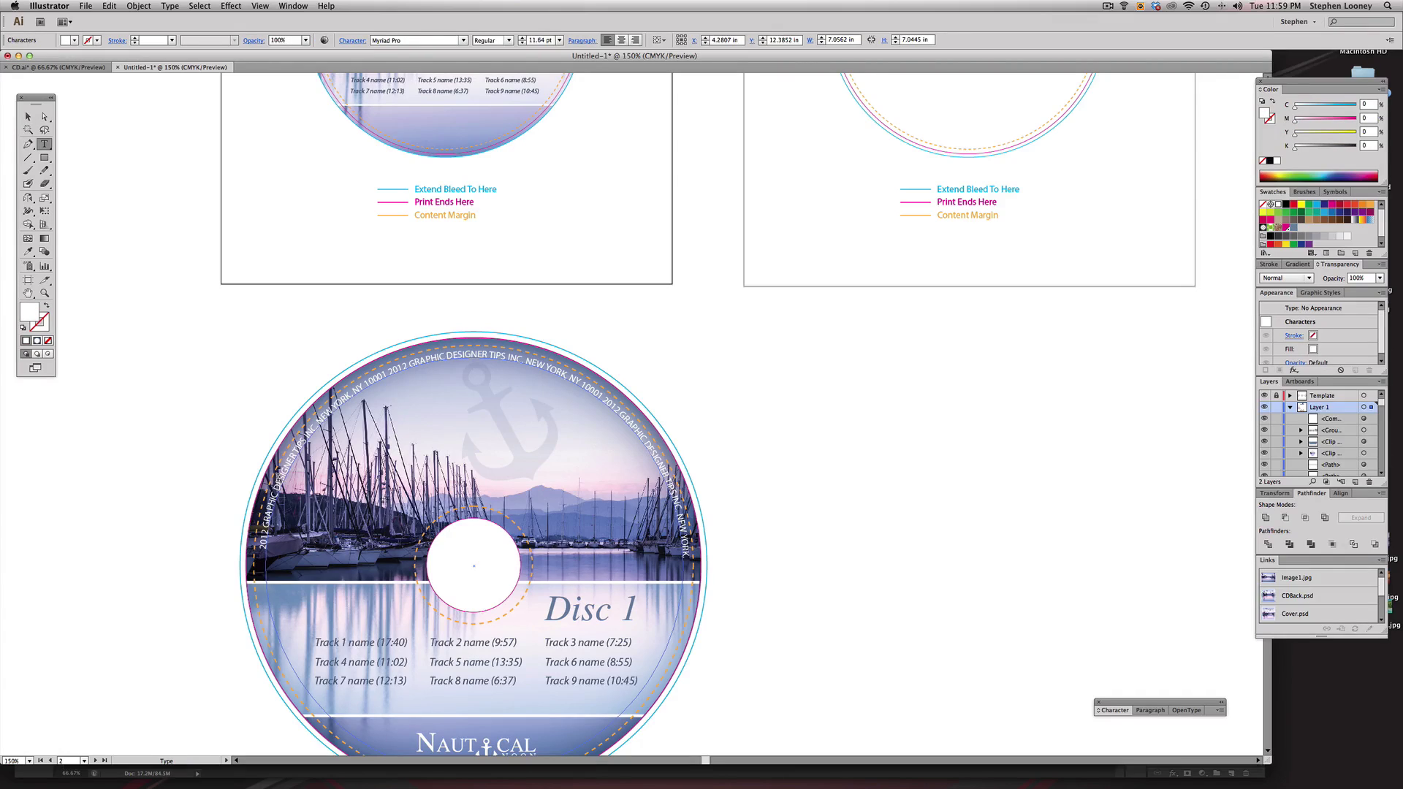
pyautogui.doubleClick(280, 482)
pyautogui.tripleClick(280, 483)
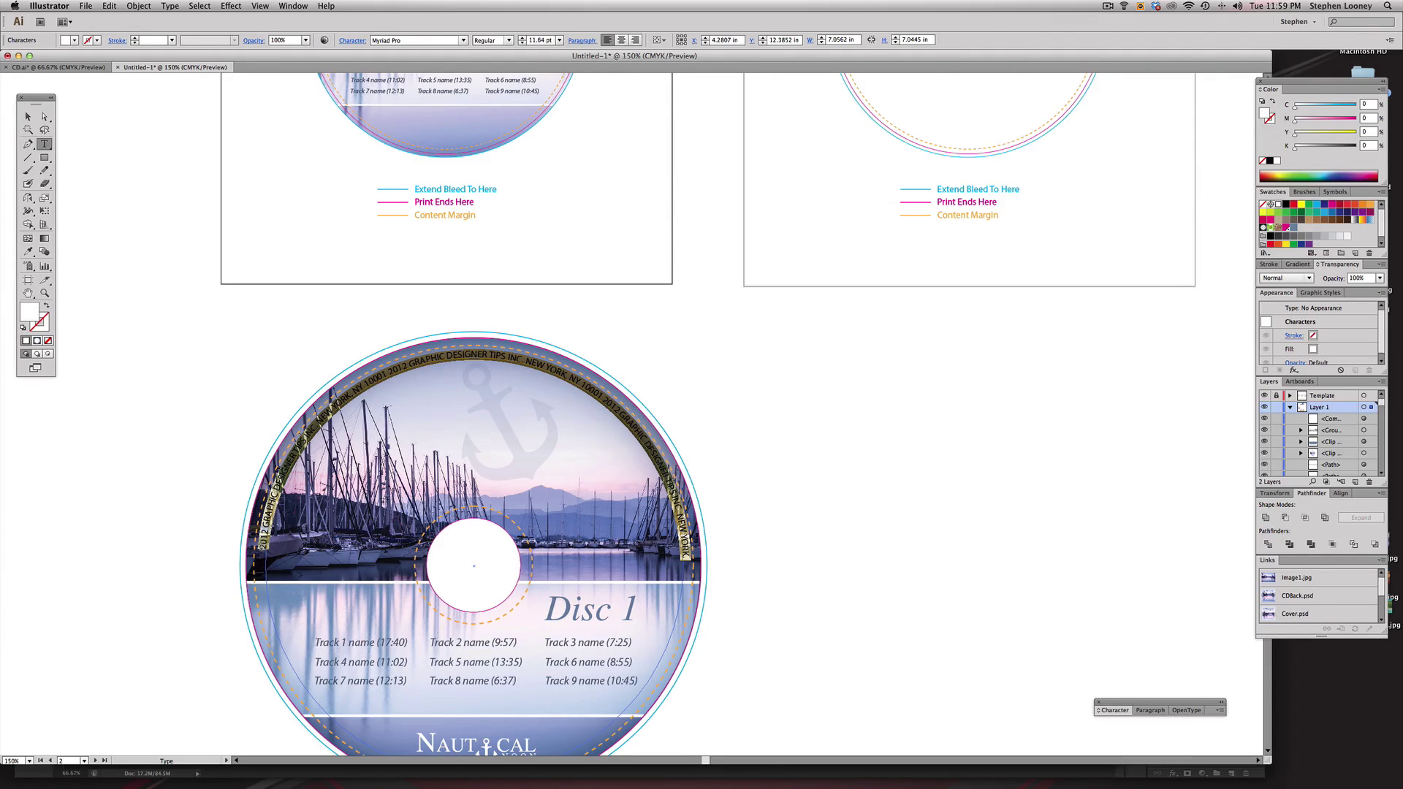
pyautogui.click(28, 117)
# - Draw a circle about 4.19 in across with the Ellipse tool, centered on the first template disc inside the content margin
pyautogui.moveTo(379, 91); pyautogui.dragTo(394, 451)
pyautogui.keyDown('super'); pyautogui.click(529, 441); pyautogui.keyUp('super')
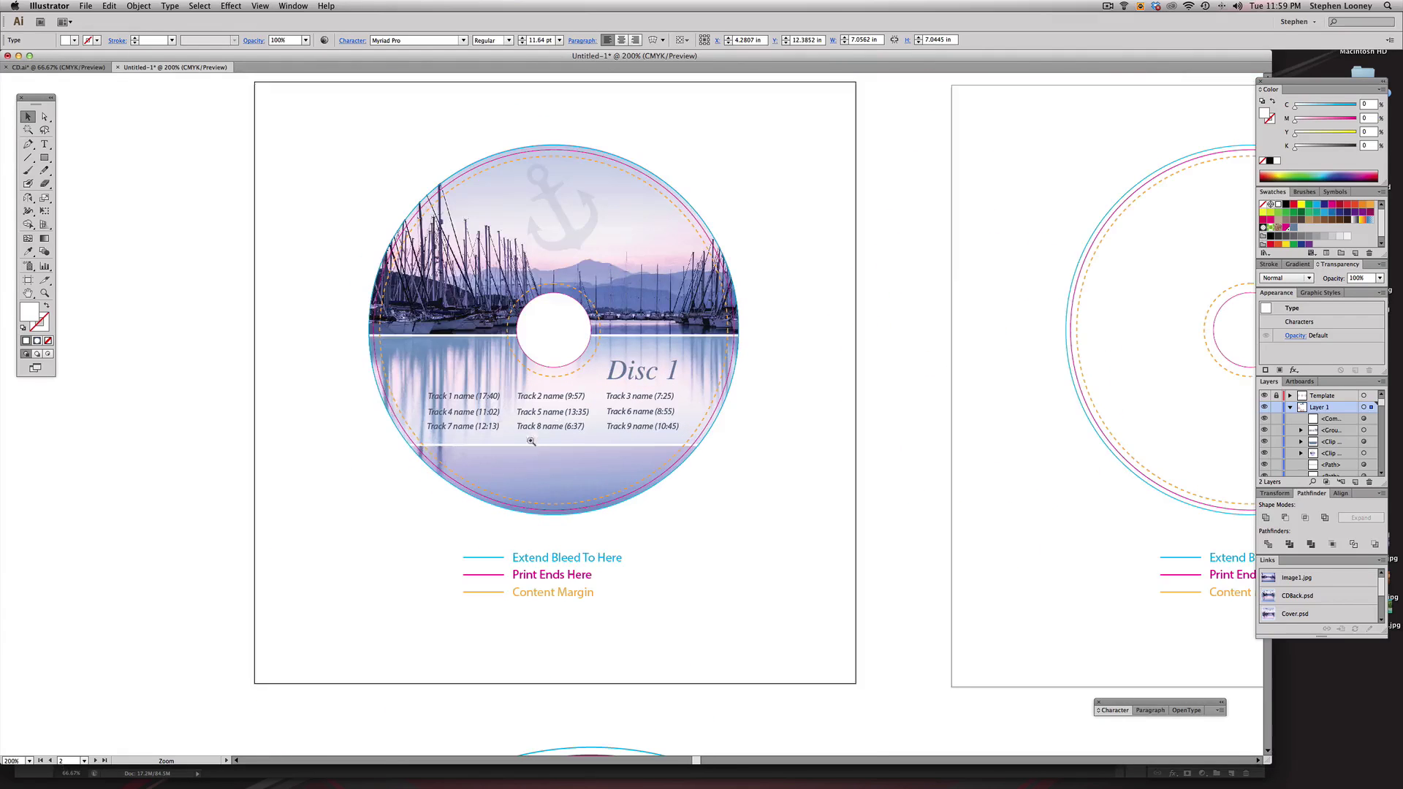
pyautogui.keyDown('super'); pyautogui.click(706, 447); pyautogui.keyUp('super')
pyautogui.moveTo(675, 458); pyautogui.dragTo(702, 536)
pyautogui.moveTo(137, 265); pyautogui.dragTo(149, 357)
pyautogui.moveTo(45, 157); pyautogui.dragTo(73, 175)
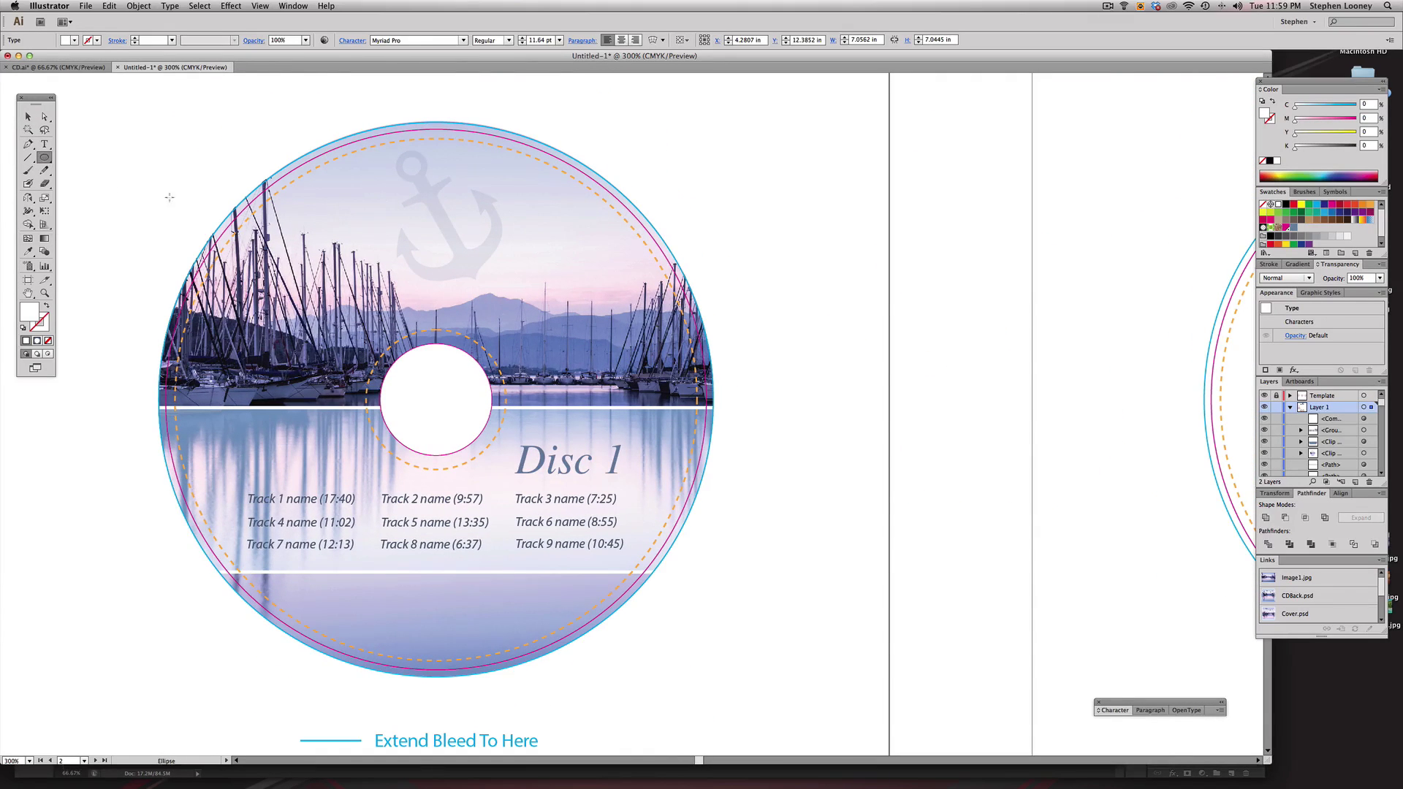
pyautogui.moveTo(251, 175); pyautogui.dragTo(687, 581)
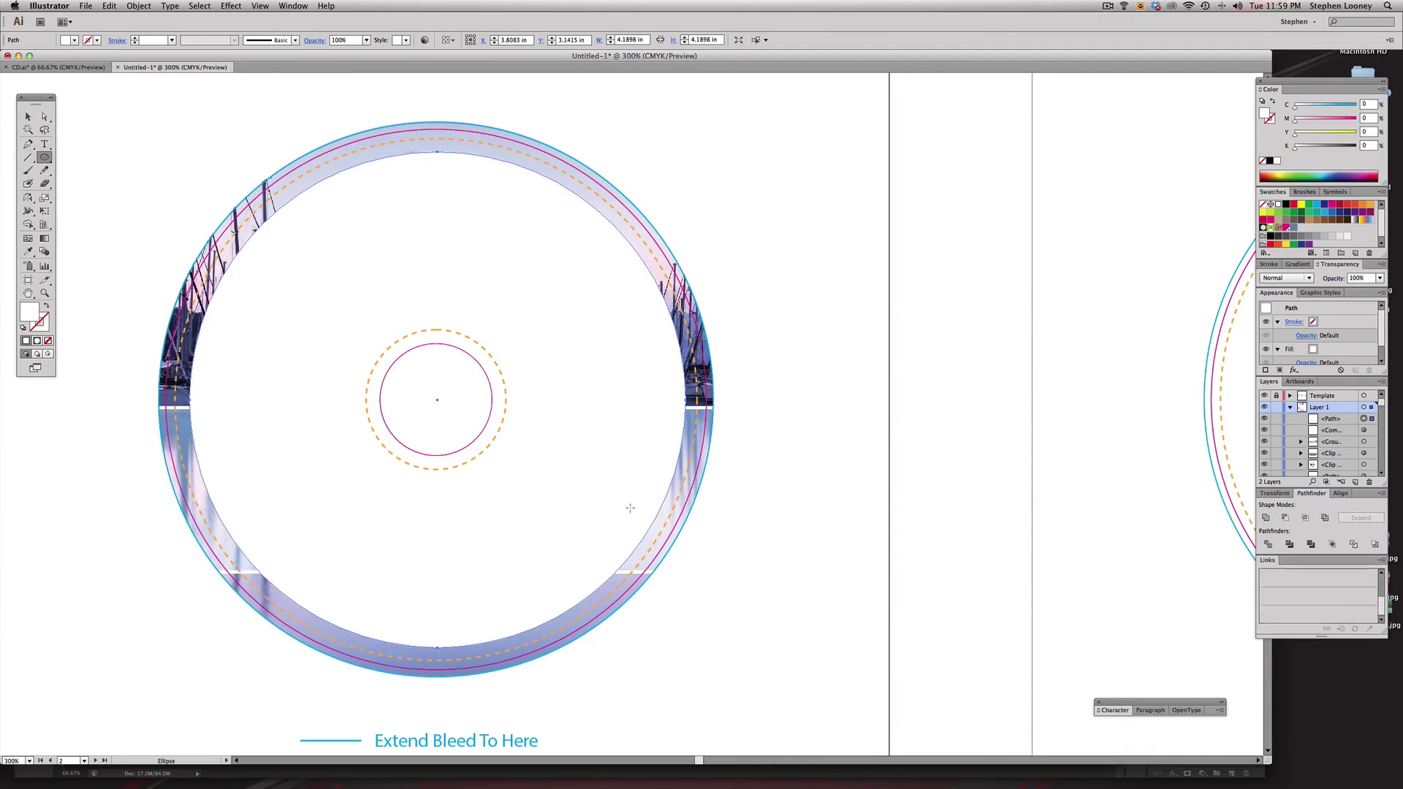
# - Turn the new circle into a type path, paste the copied company text along it, and select all of that text
pyautogui.click(45, 144)
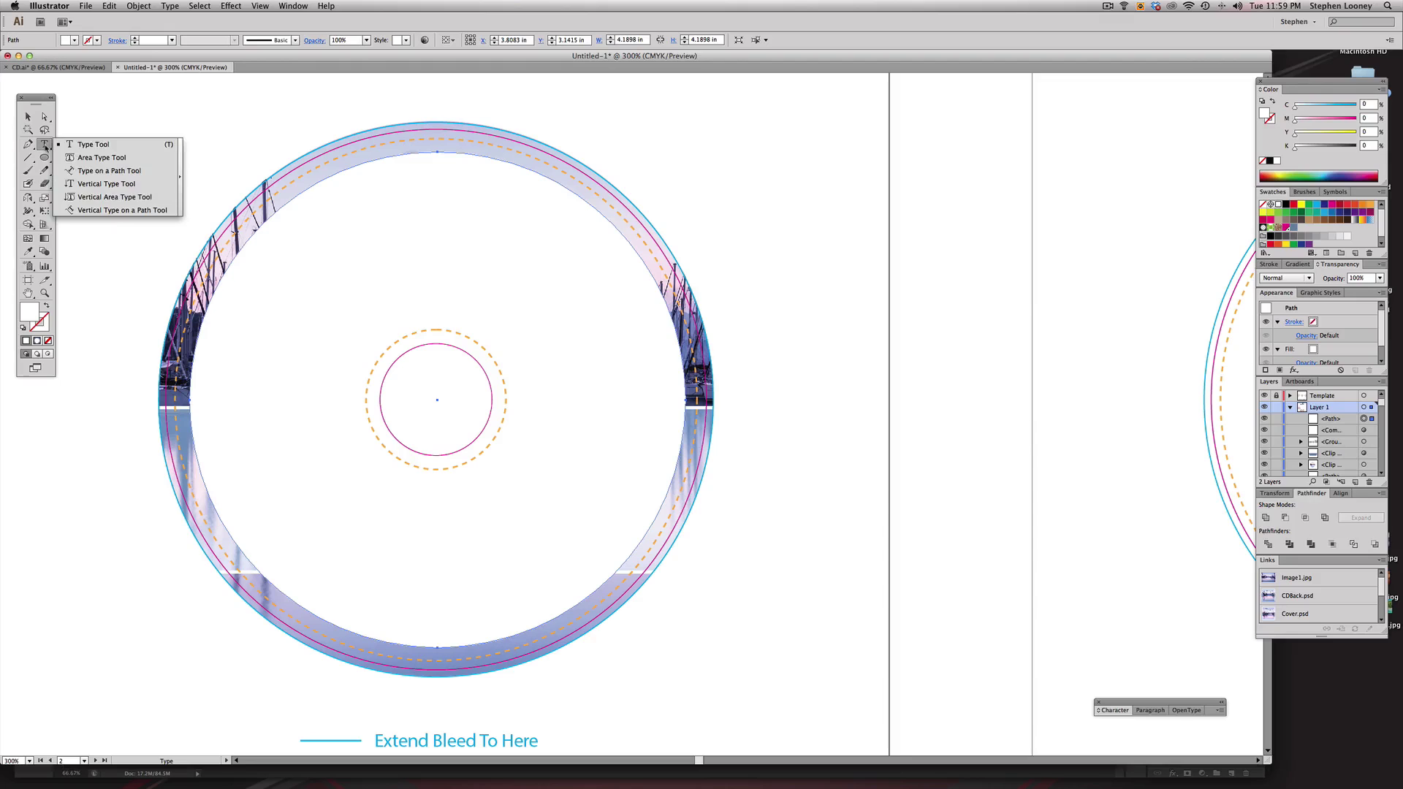
pyautogui.click(73, 170)
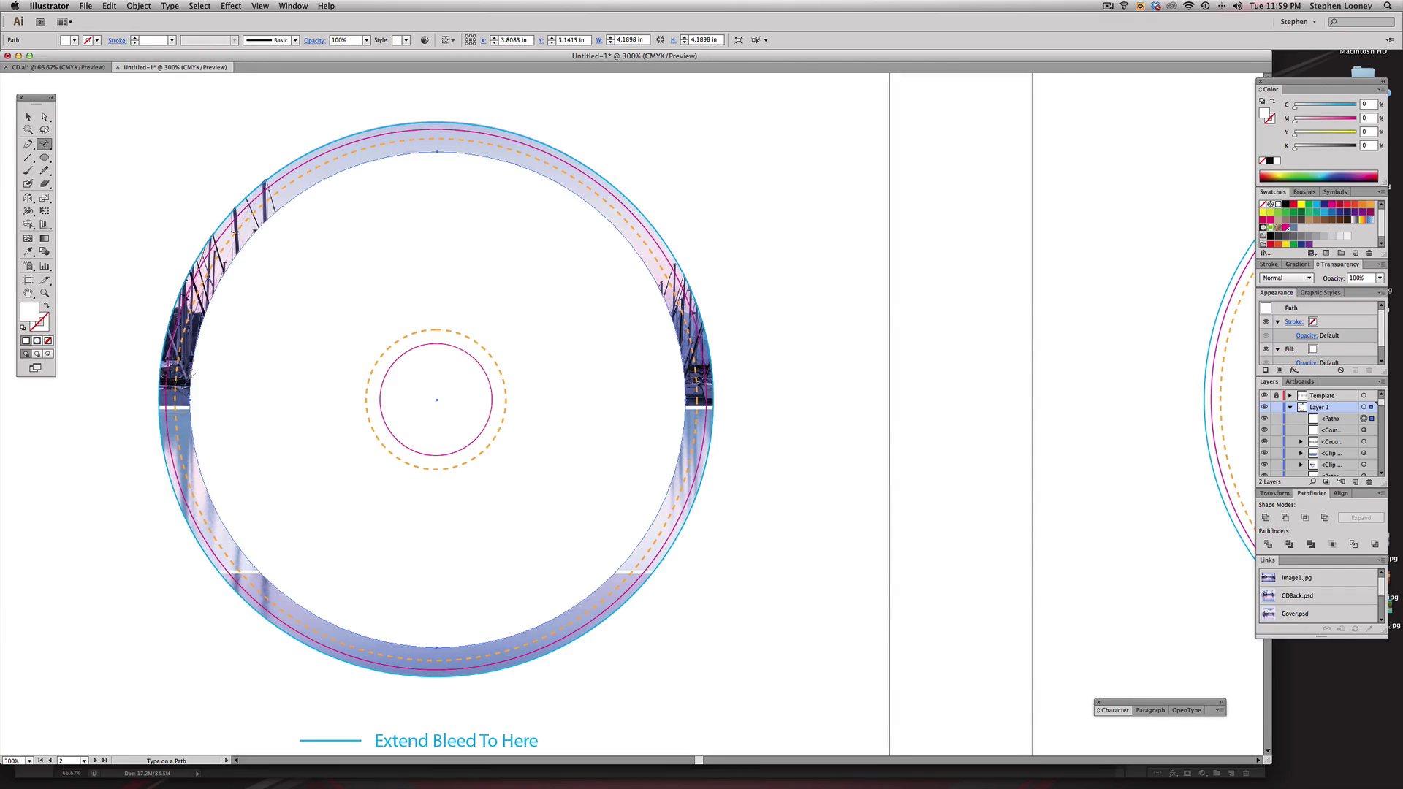
pyautogui.click(190, 372)
pyautogui.press('Escape')
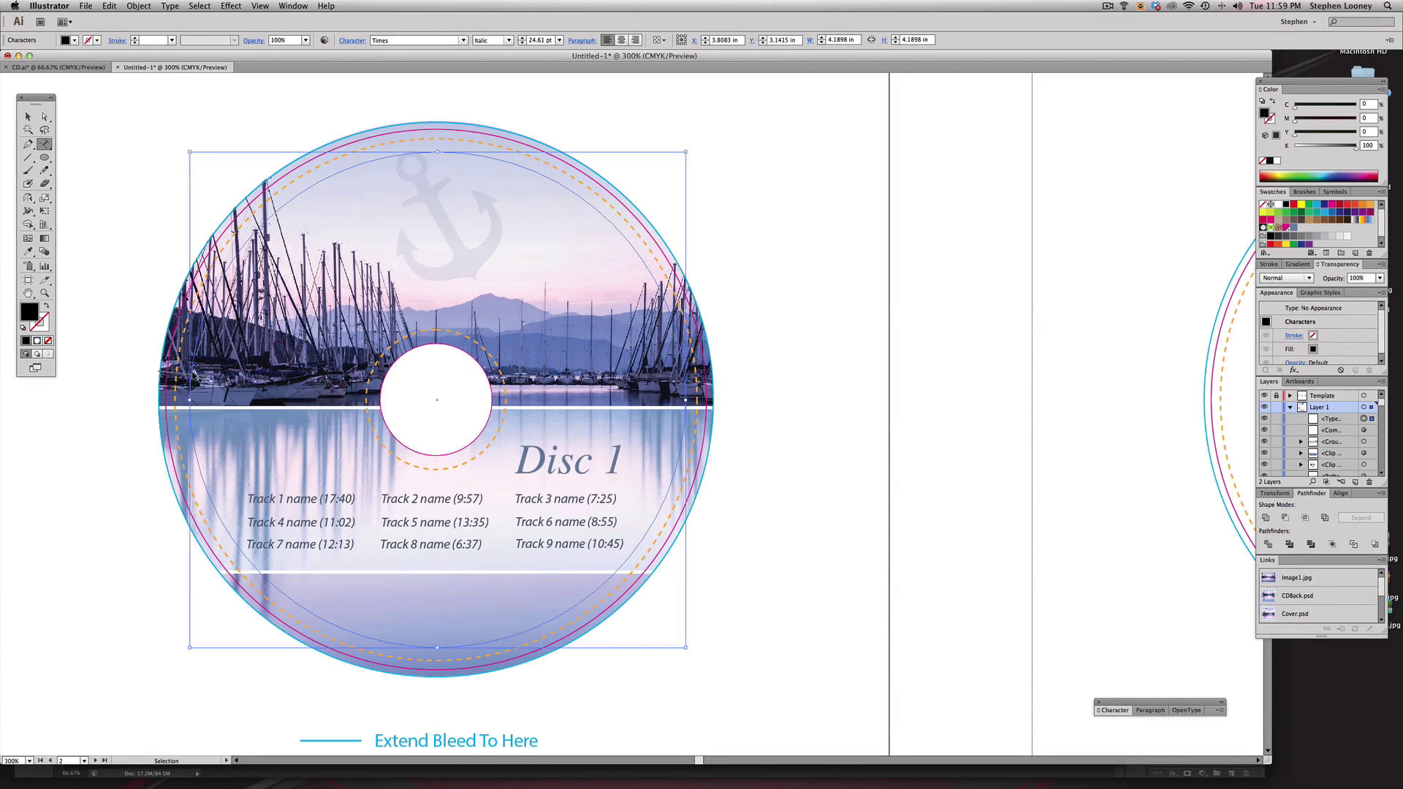
pyautogui.press('super+v')
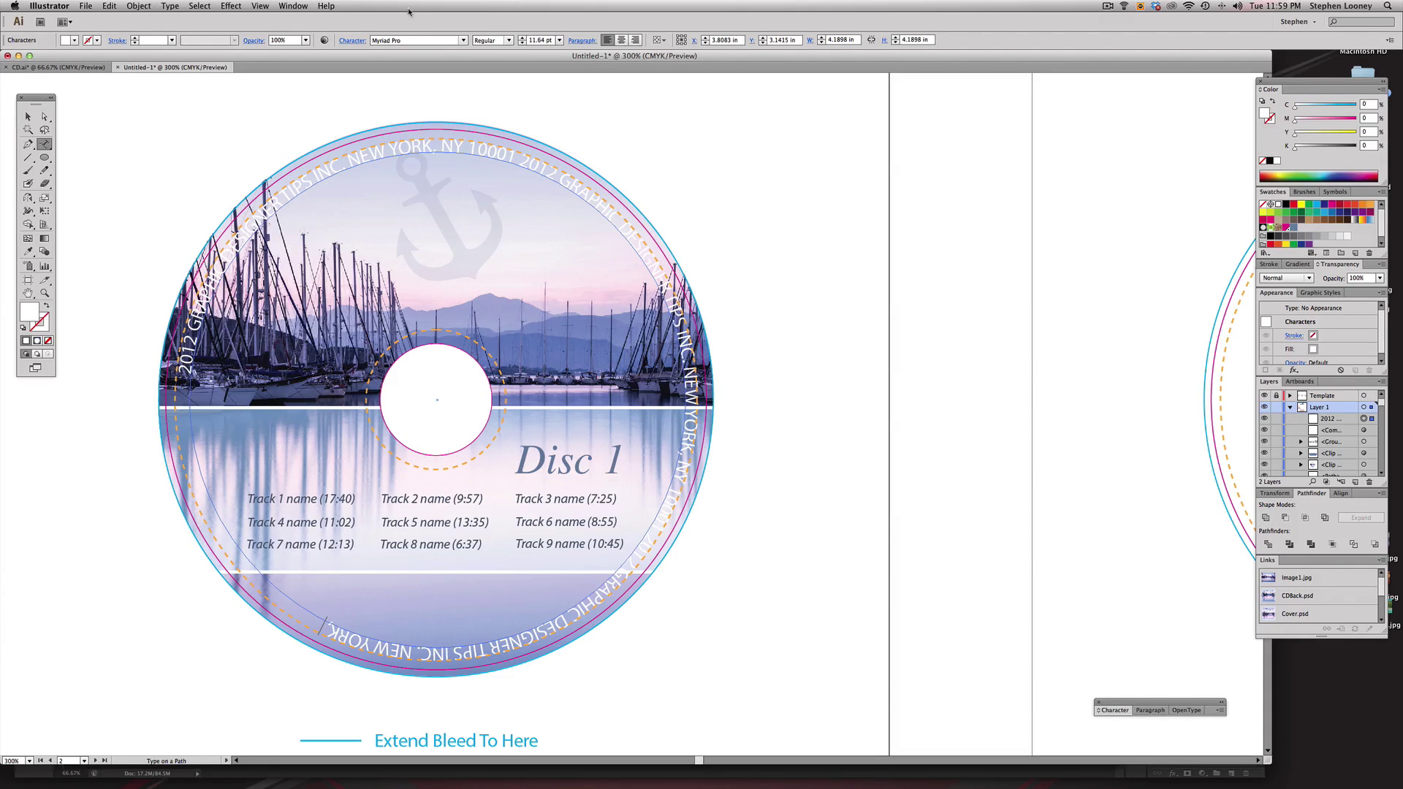
pyautogui.press('super+a')
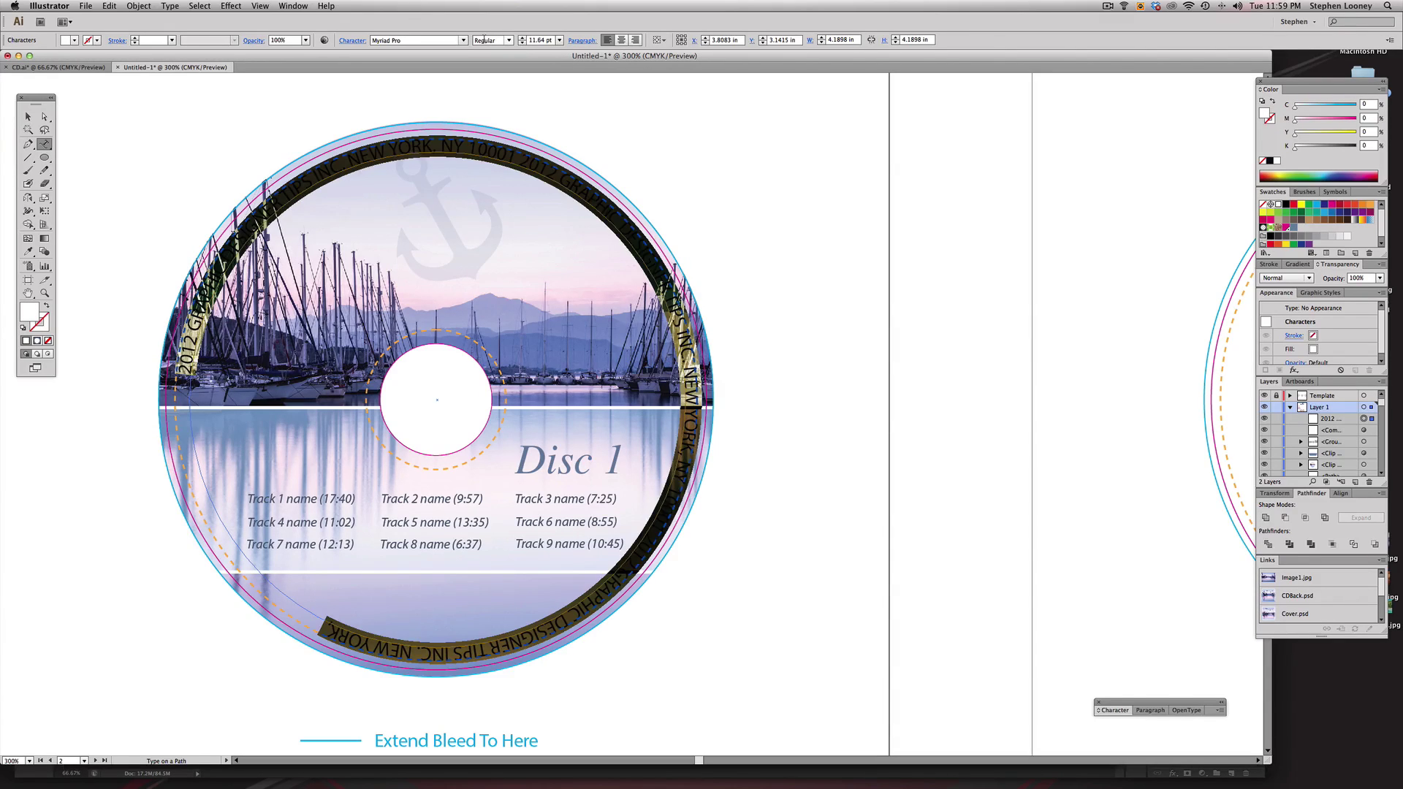
# - Set the curved rim text on the template disc to 7 pt with tracking of -18
pyautogui.click(522, 43)
pyautogui.click(522, 43)
pyautogui.click(522, 44)
pyautogui.click(522, 43)
pyautogui.click(522, 43)
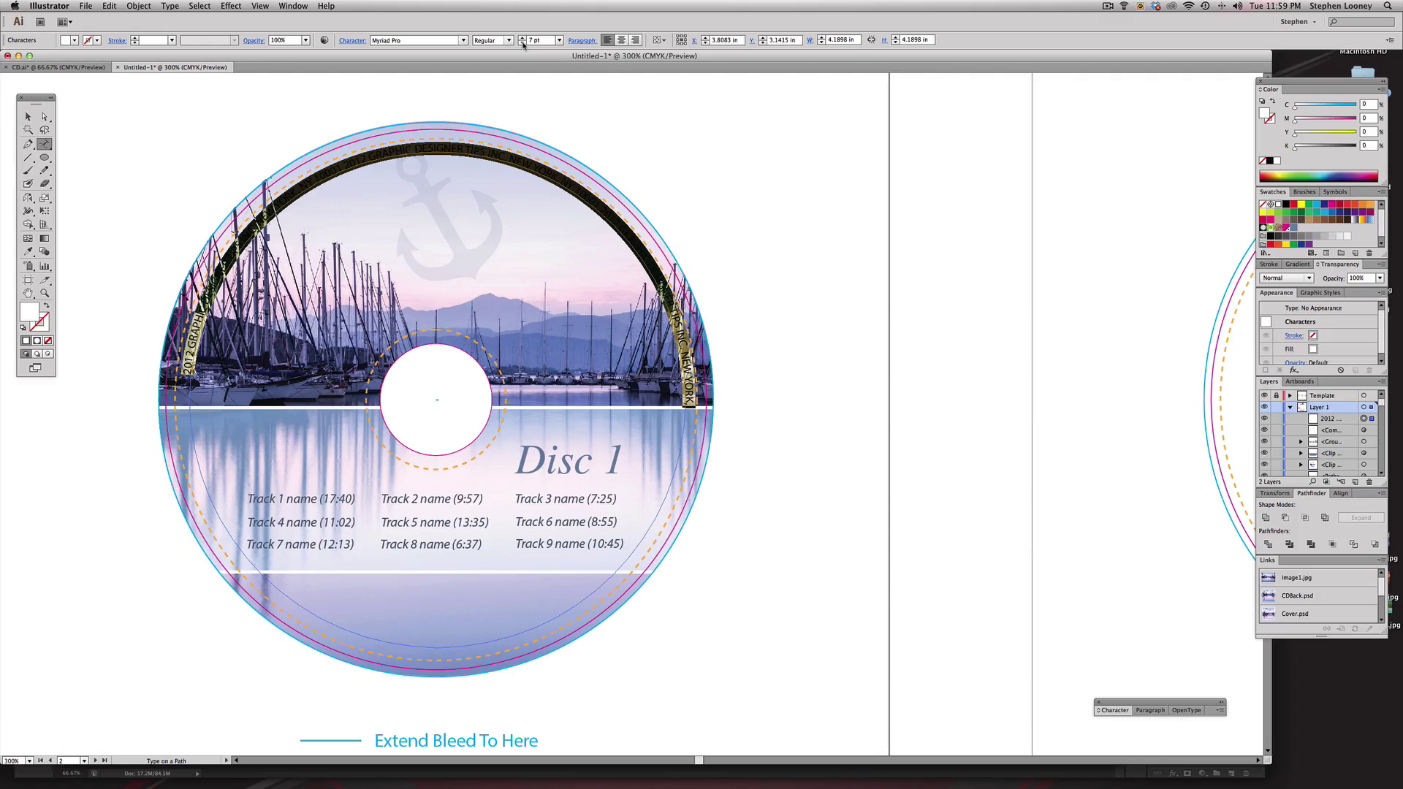
pyautogui.click(522, 43)
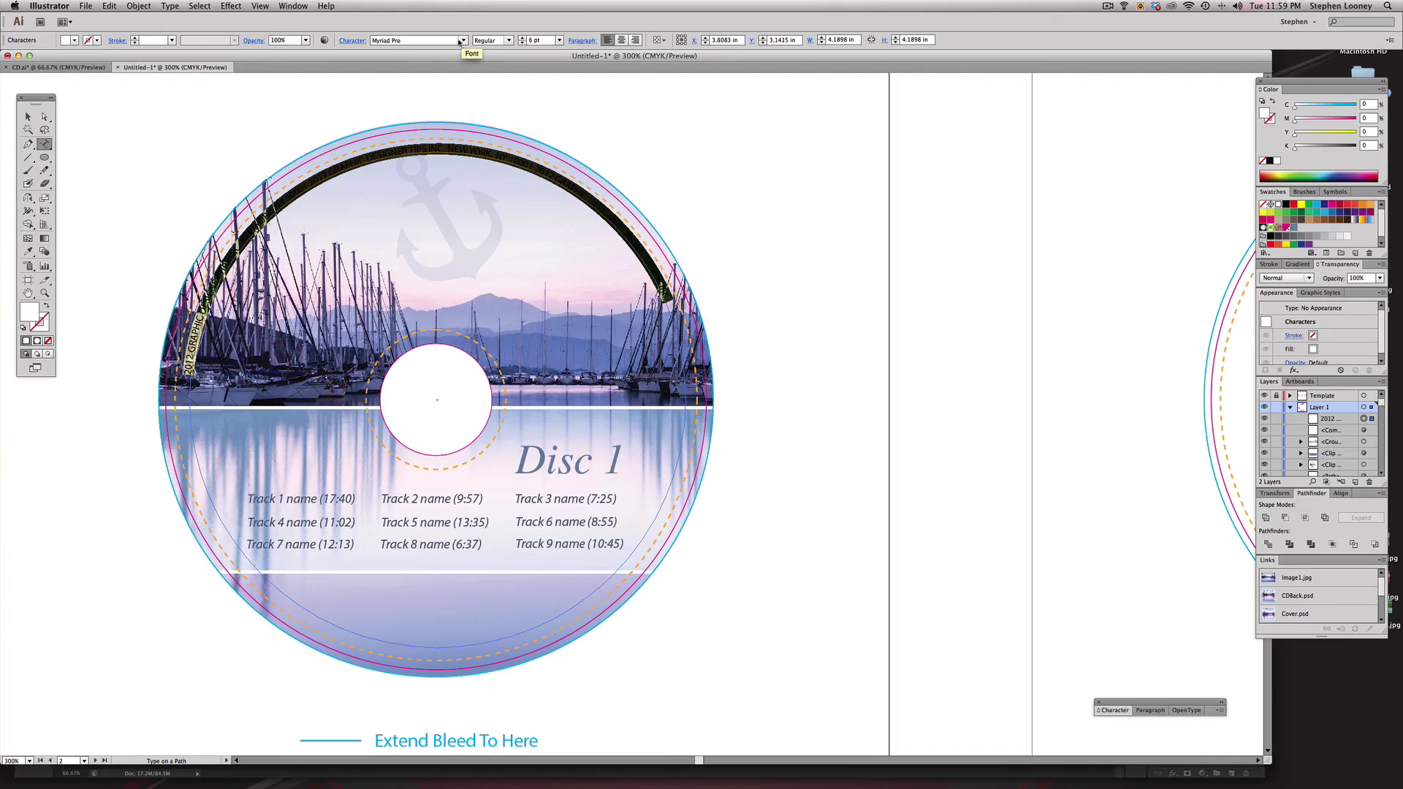
pyautogui.click(522, 37)
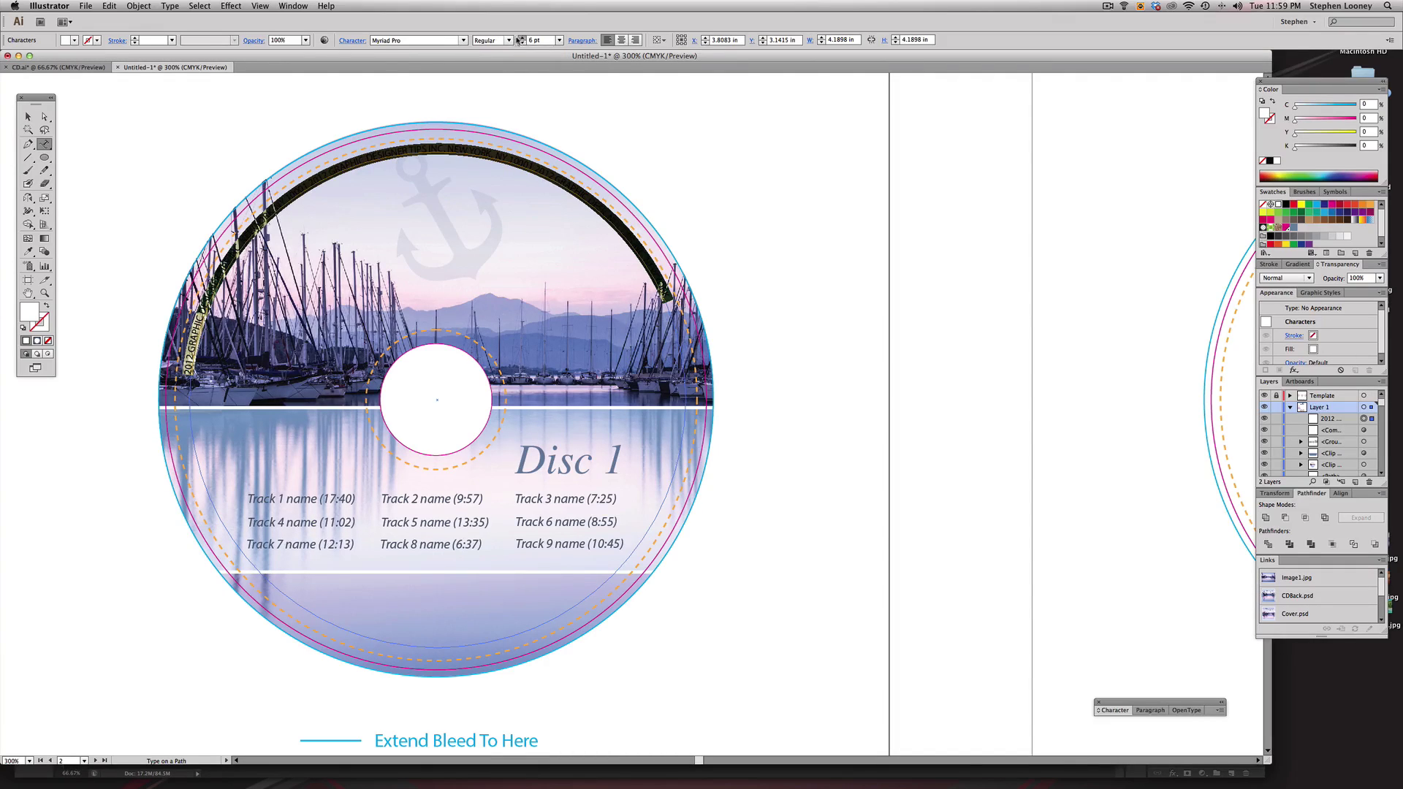
pyautogui.click(351, 41)
pyautogui.moveTo(322, 108); pyautogui.dragTo(322, 108)
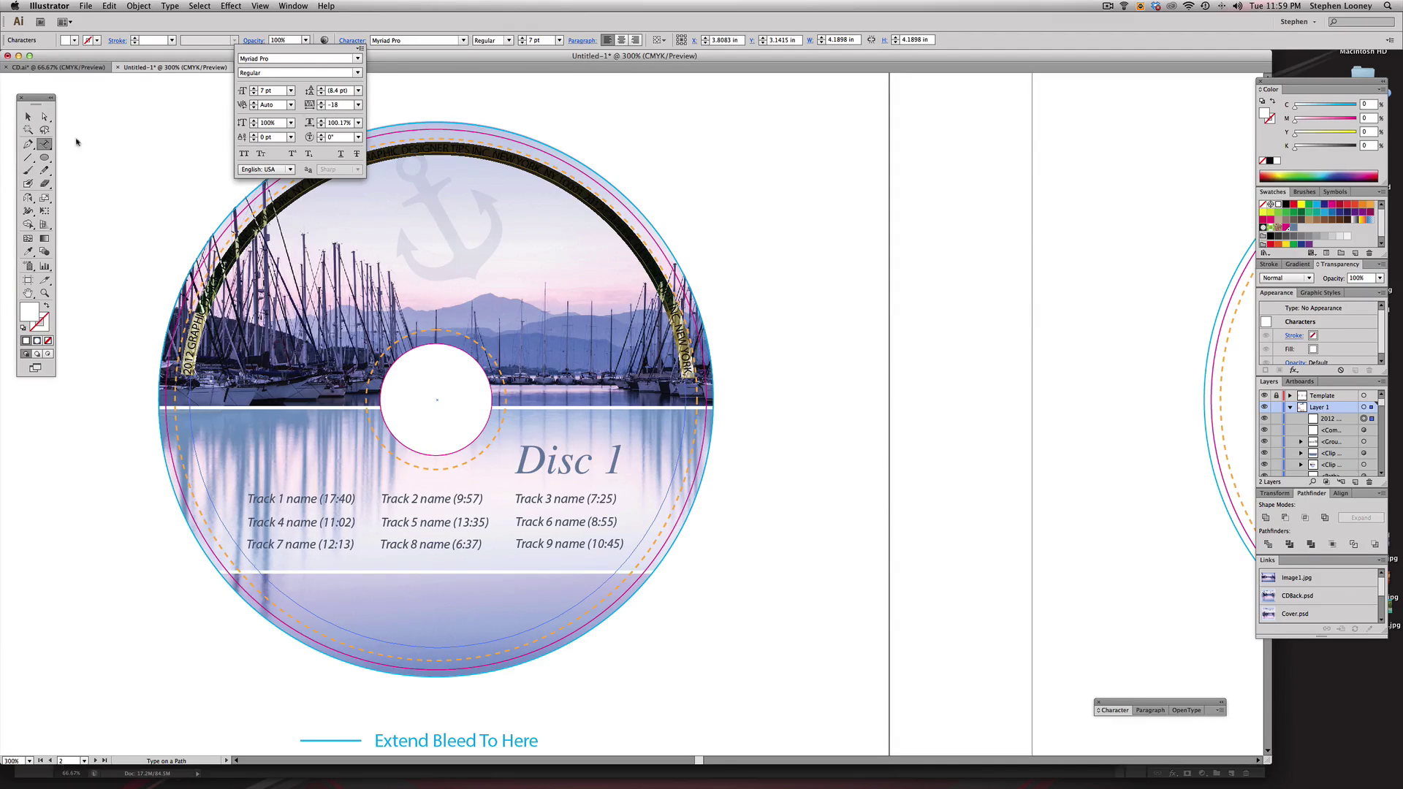
# - Shrink the curved text's circle to about 4.17 in across and reposition it evenly inside the template disc's content margin
pyautogui.click(27, 116)
pyautogui.doubleClick(28, 116)
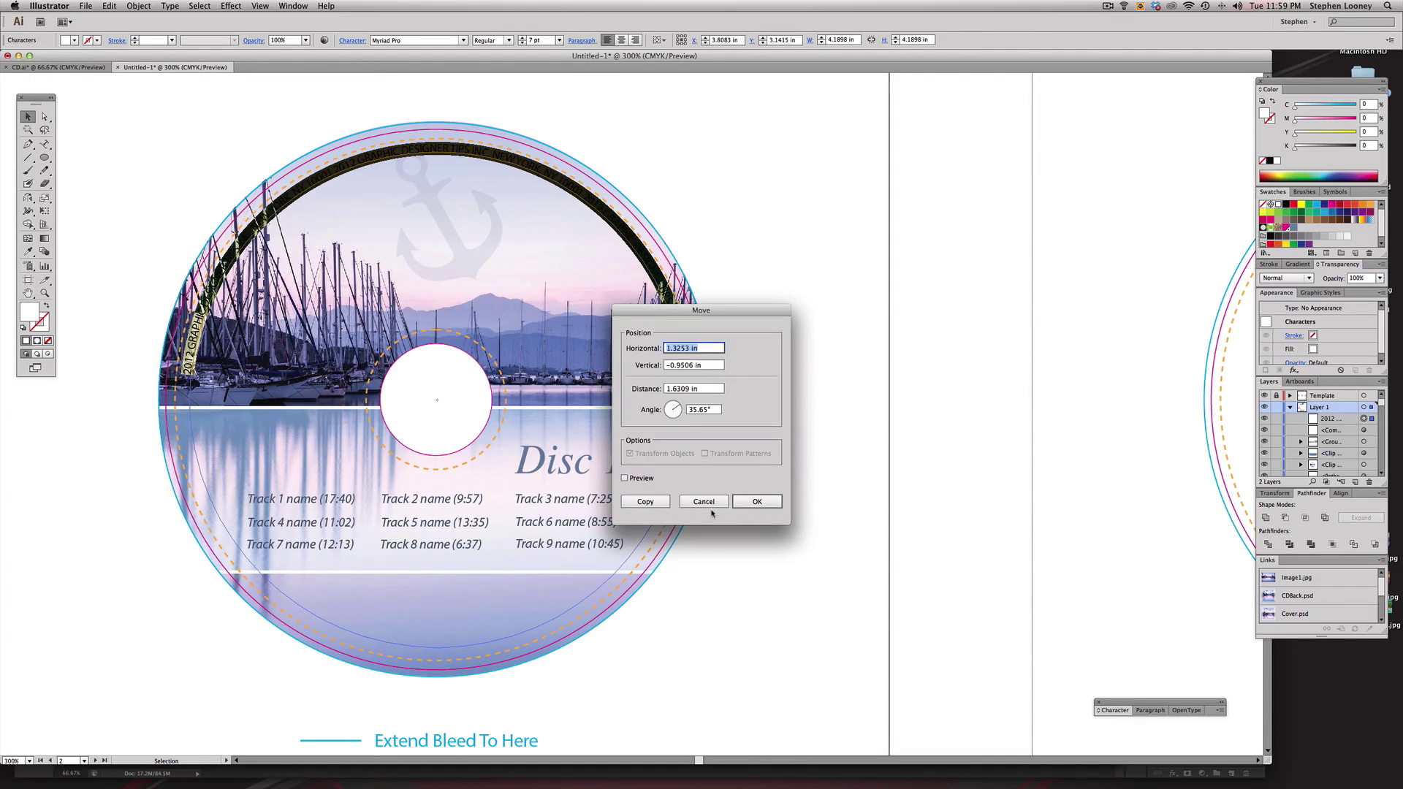
pyautogui.click(709, 505)
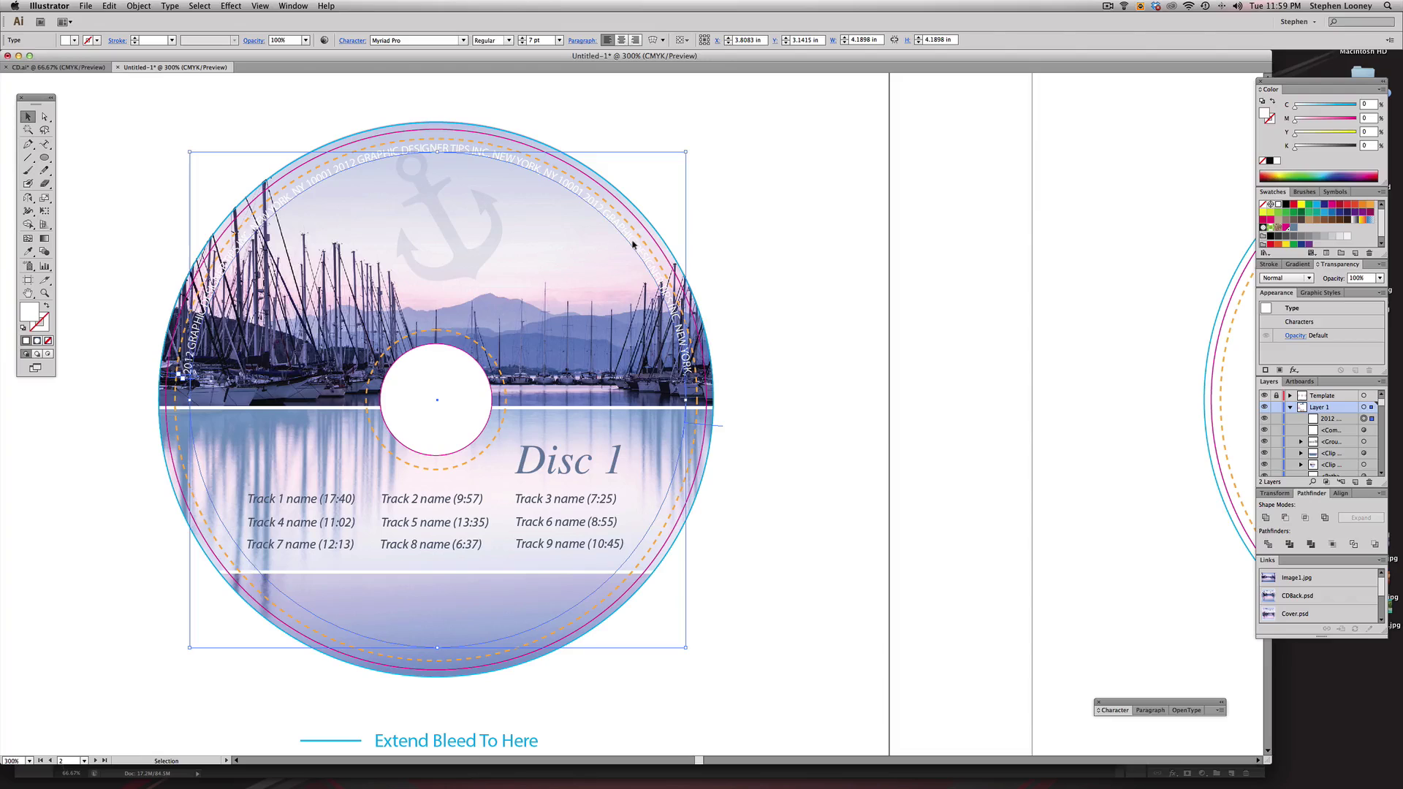
pyautogui.moveTo(633, 245); pyautogui.dragTo(633, 249)
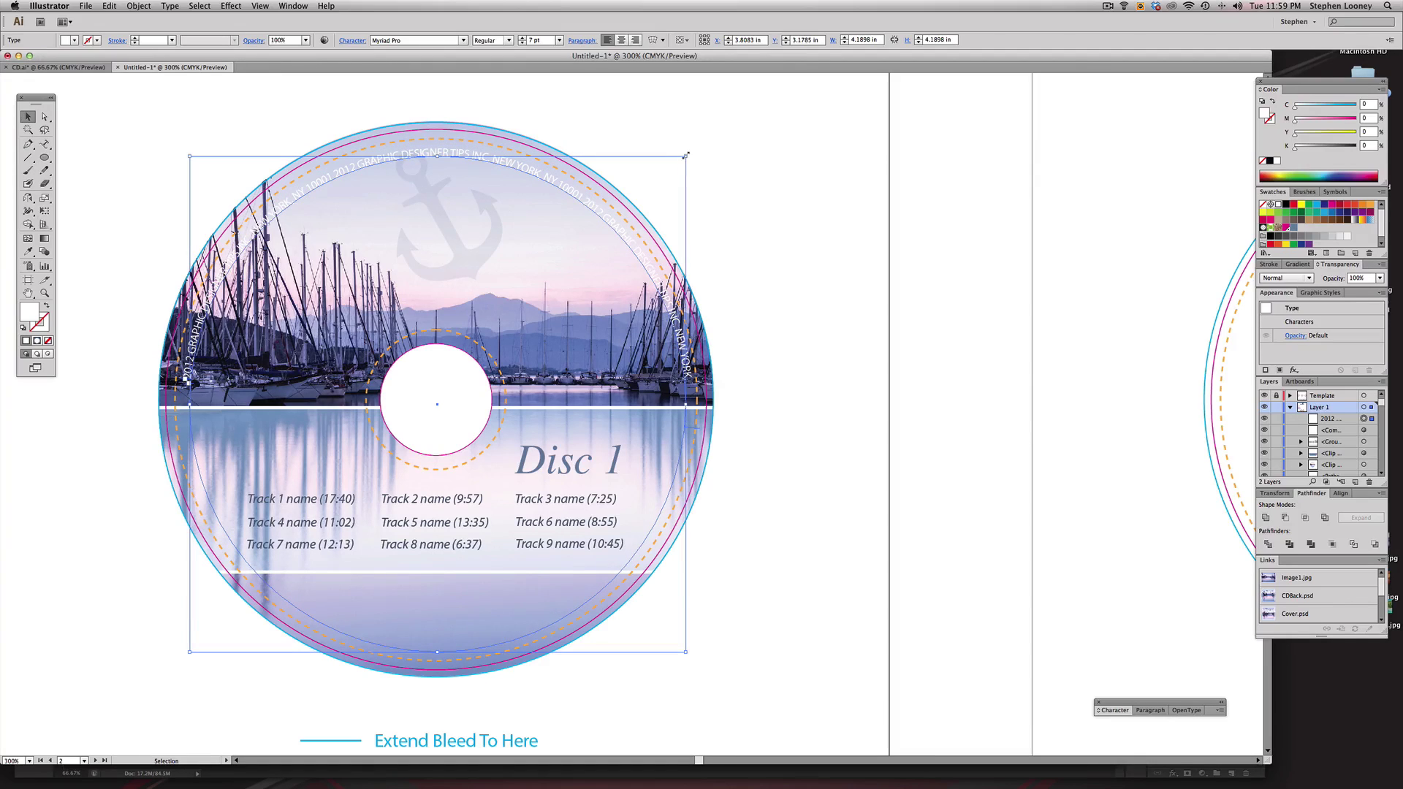
pyautogui.press('e')
pyautogui.moveTo(686, 154); pyautogui.dragTo(684, 157)
pyautogui.moveTo(643, 254); pyautogui.dragTo(641, 253)
pyautogui.press('space')
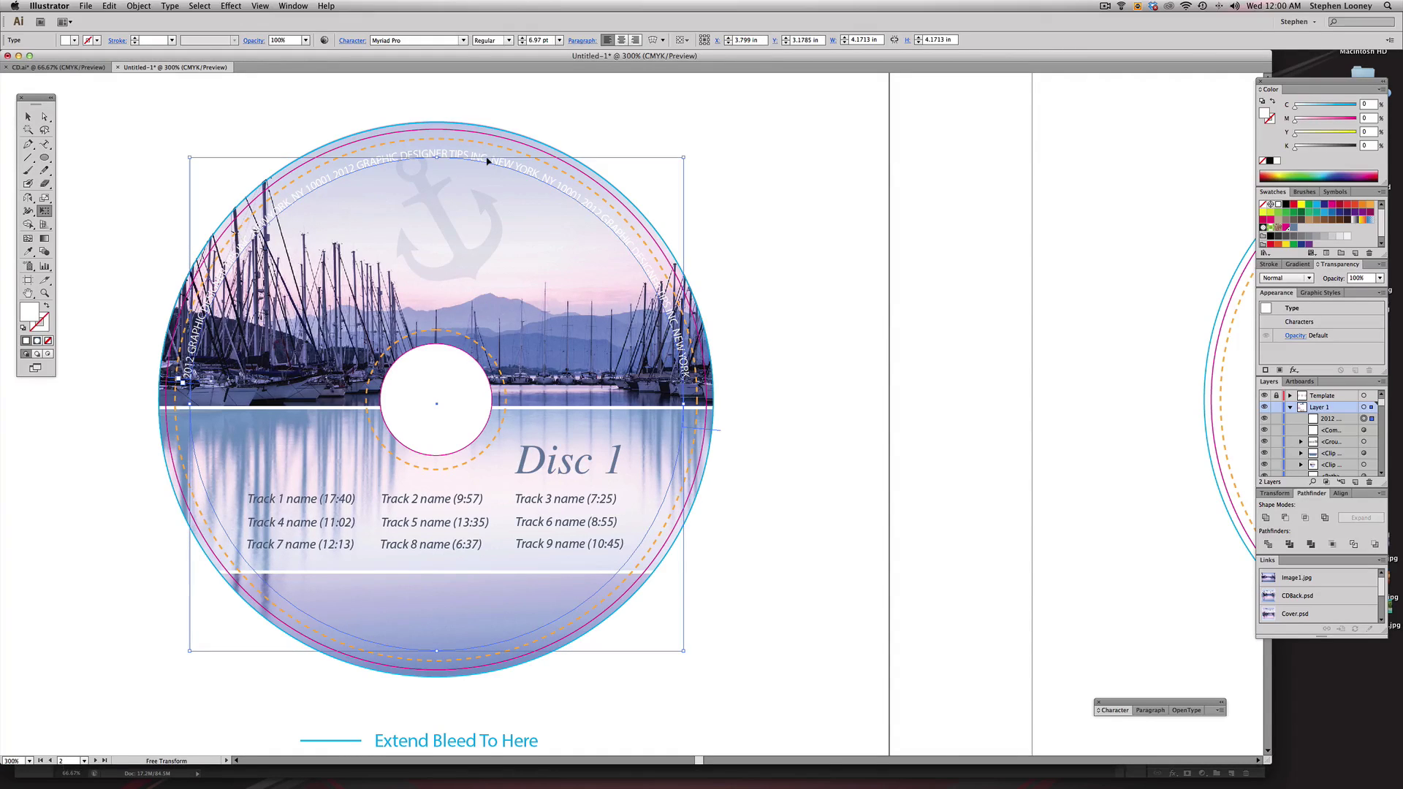
pyautogui.moveTo(515, 171); pyautogui.dragTo(514, 169)
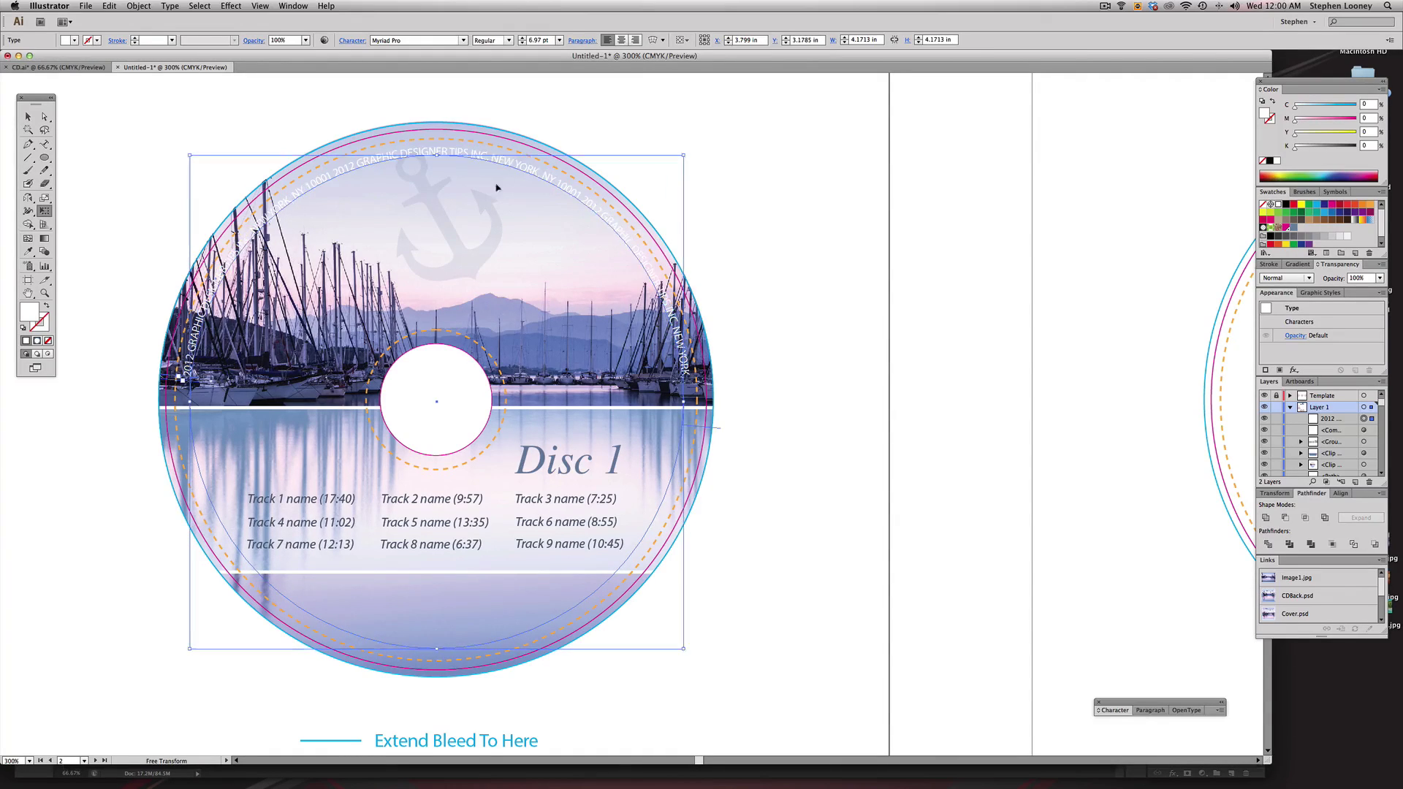
# - Scale the faint anchor down slightly and place it lower, clear of the curved rim text
pyautogui.press('a')
pyautogui.click(451, 236)
pyautogui.press('e')
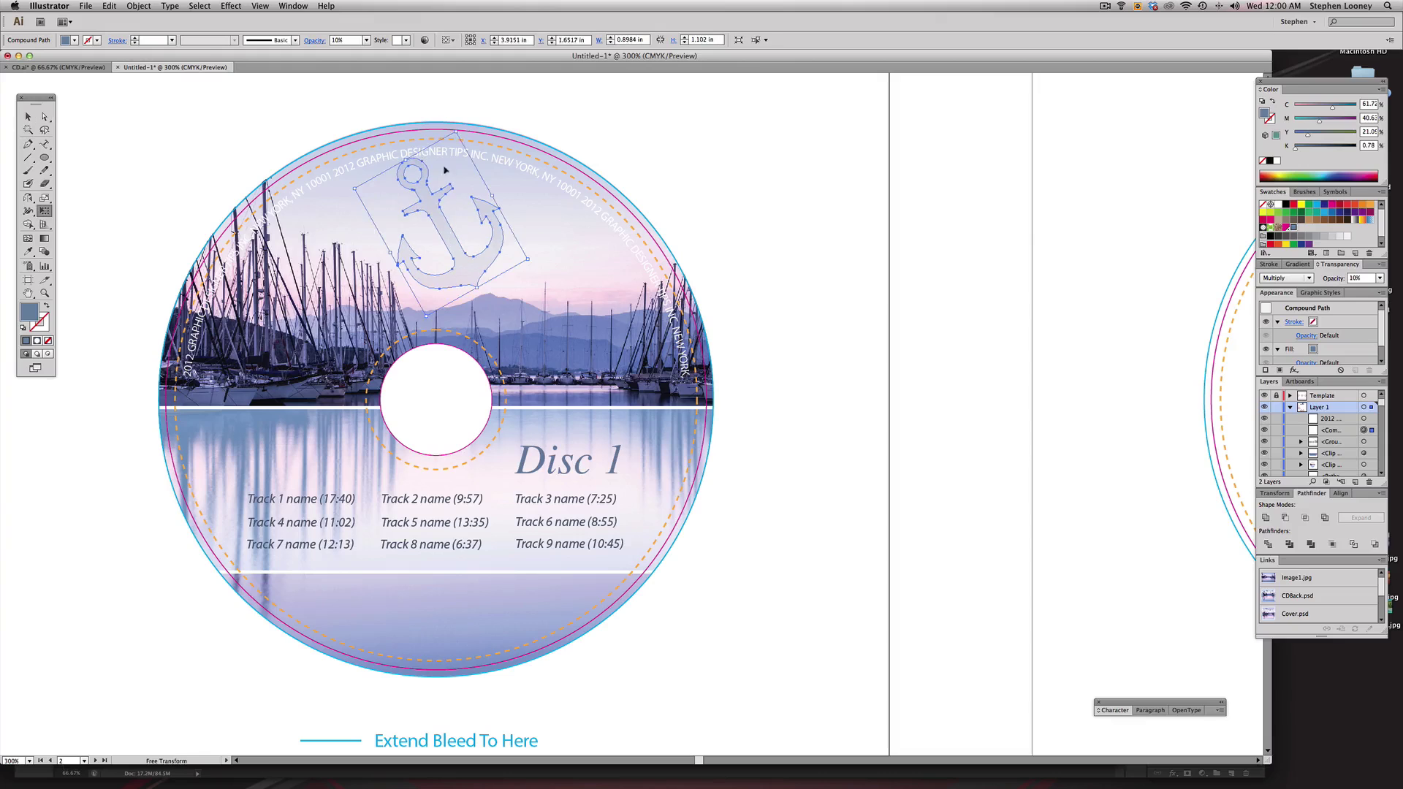
pyautogui.moveTo(456, 134); pyautogui.dragTo(454, 142)
pyautogui.press('a')
pyautogui.click(628, 157)
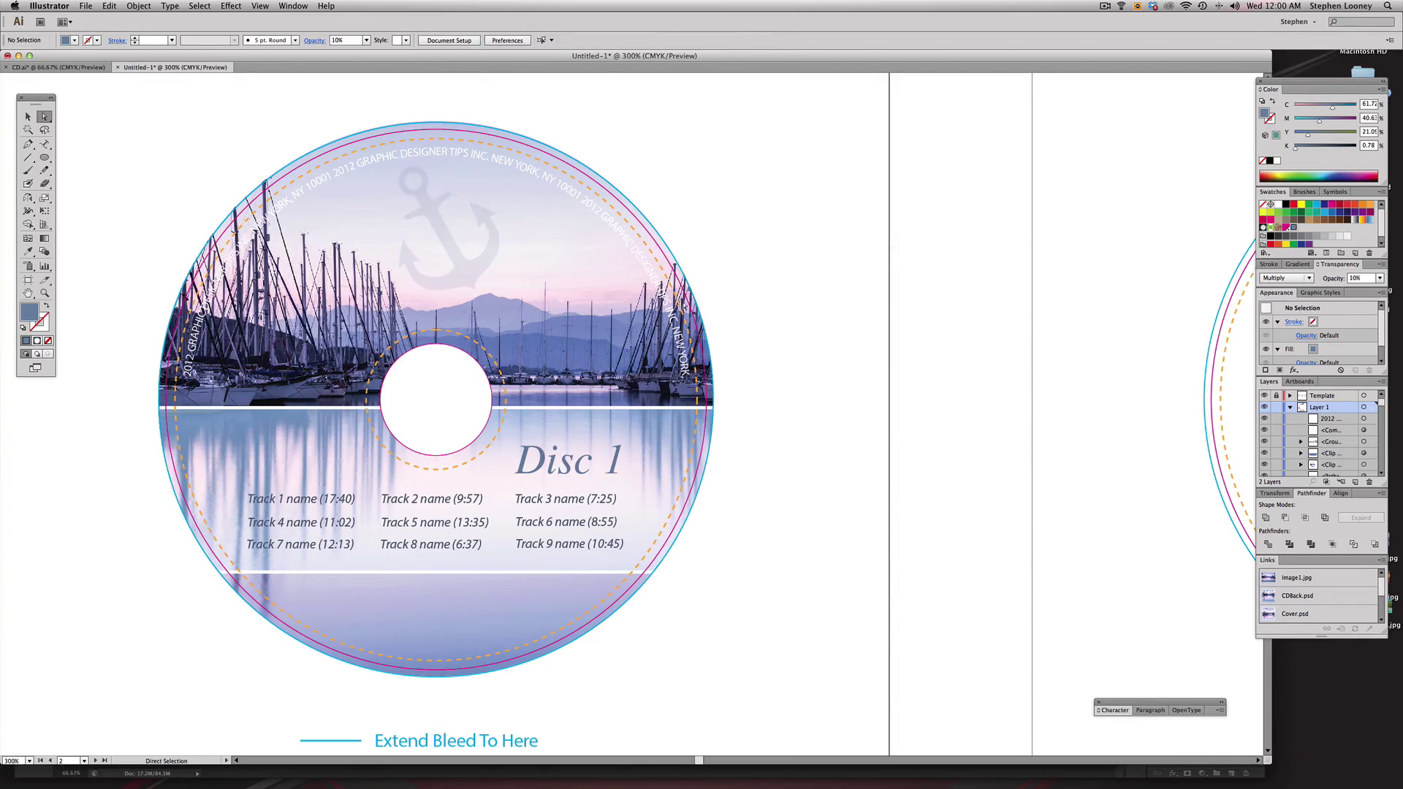
# - Copy the Nautical Noon logo from the large Disc 1 sample onto the lower band of the first template disc
pyautogui.keyDown('alt'); pyautogui.keyDown('super'); pyautogui.click(660, 347); pyautogui.keyUp('super'); pyautogui.keyUp('alt')
pyautogui.press('v')
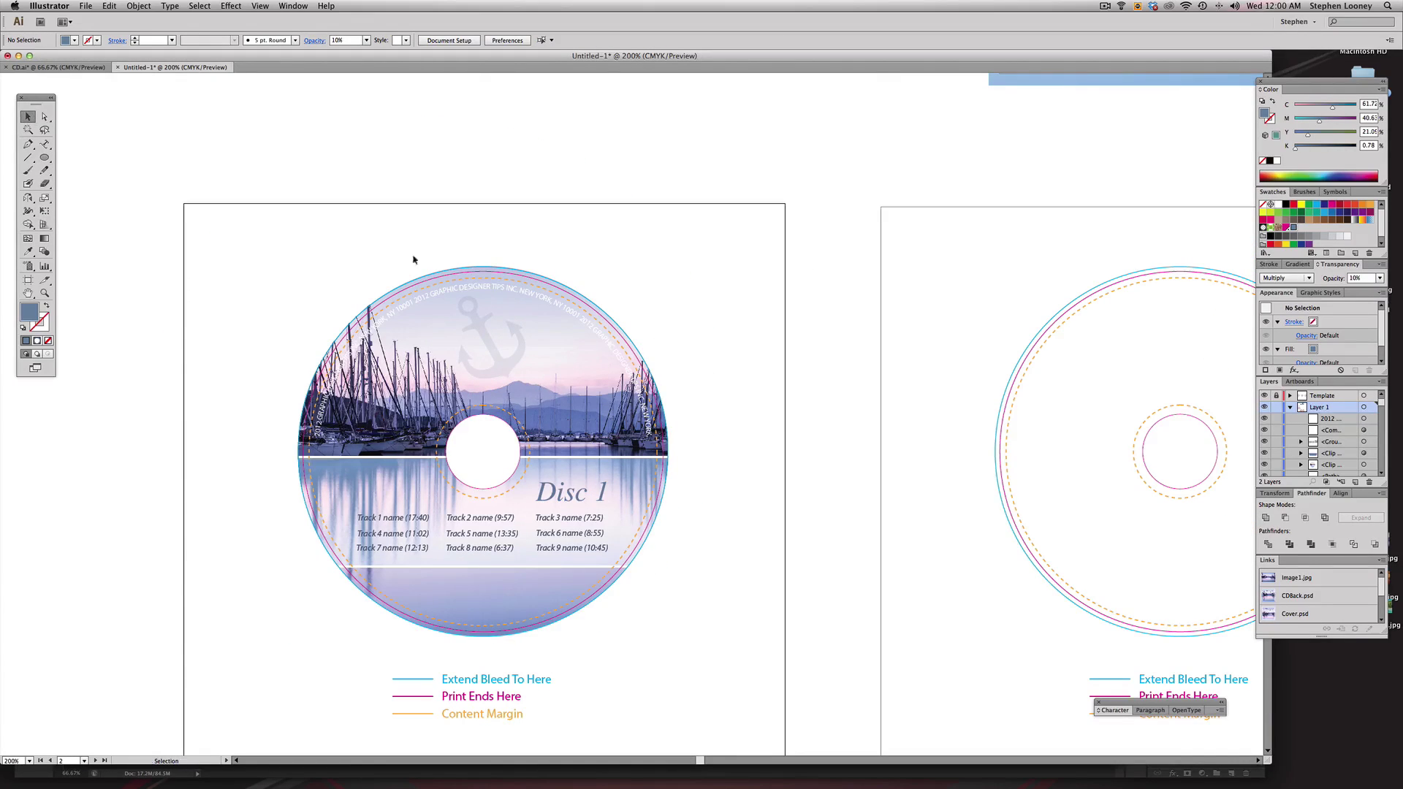
pyautogui.moveTo(832, 420); pyautogui.dragTo(667, 228)
pyautogui.moveTo(673, 294); pyautogui.dragTo(665, 243)
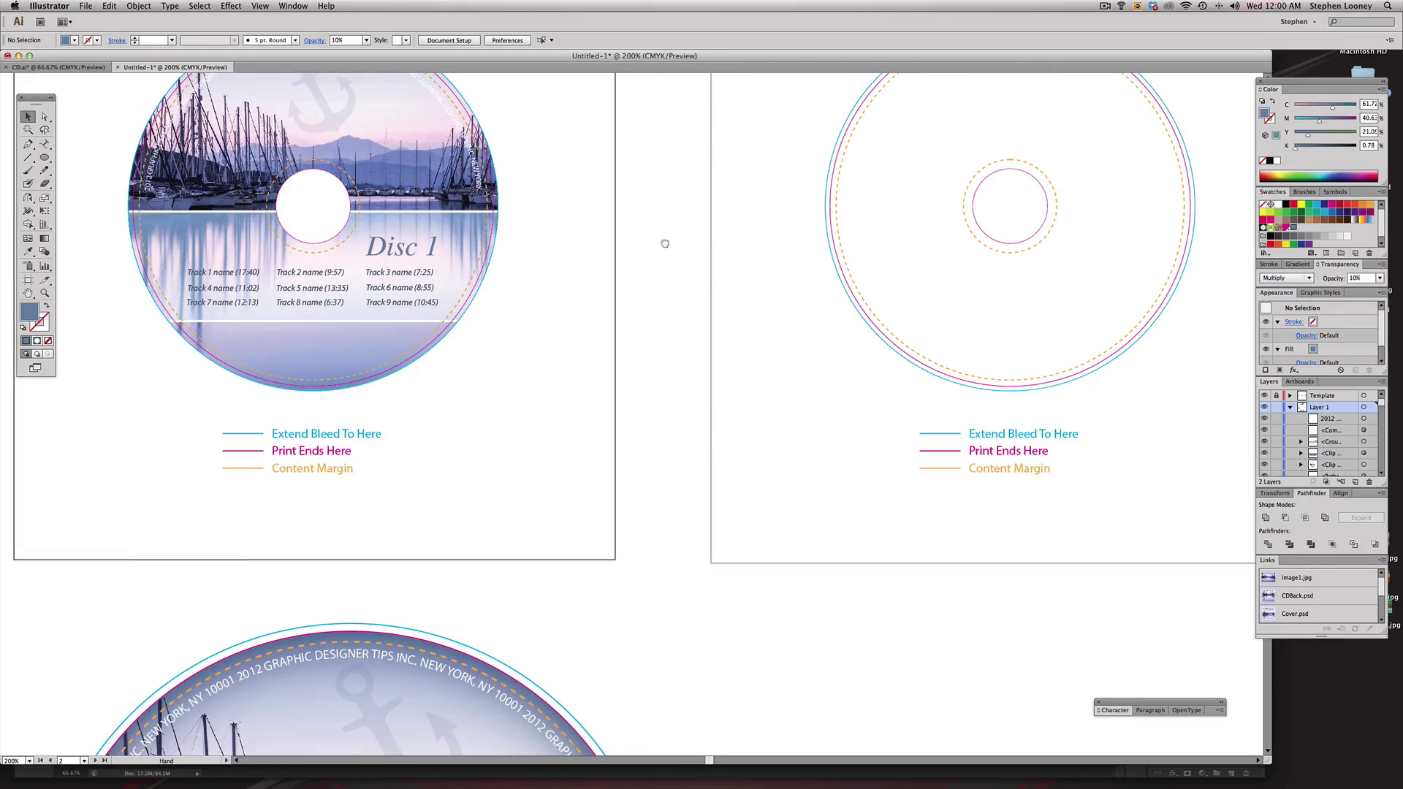
pyautogui.keyDown('alt'); pyautogui.keyDown('super'); pyautogui.click(661, 396); pyautogui.keyUp('super'); pyautogui.keyUp('alt')
pyautogui.moveTo(667, 413); pyautogui.dragTo(658, 89)
pyautogui.click(500, 652)
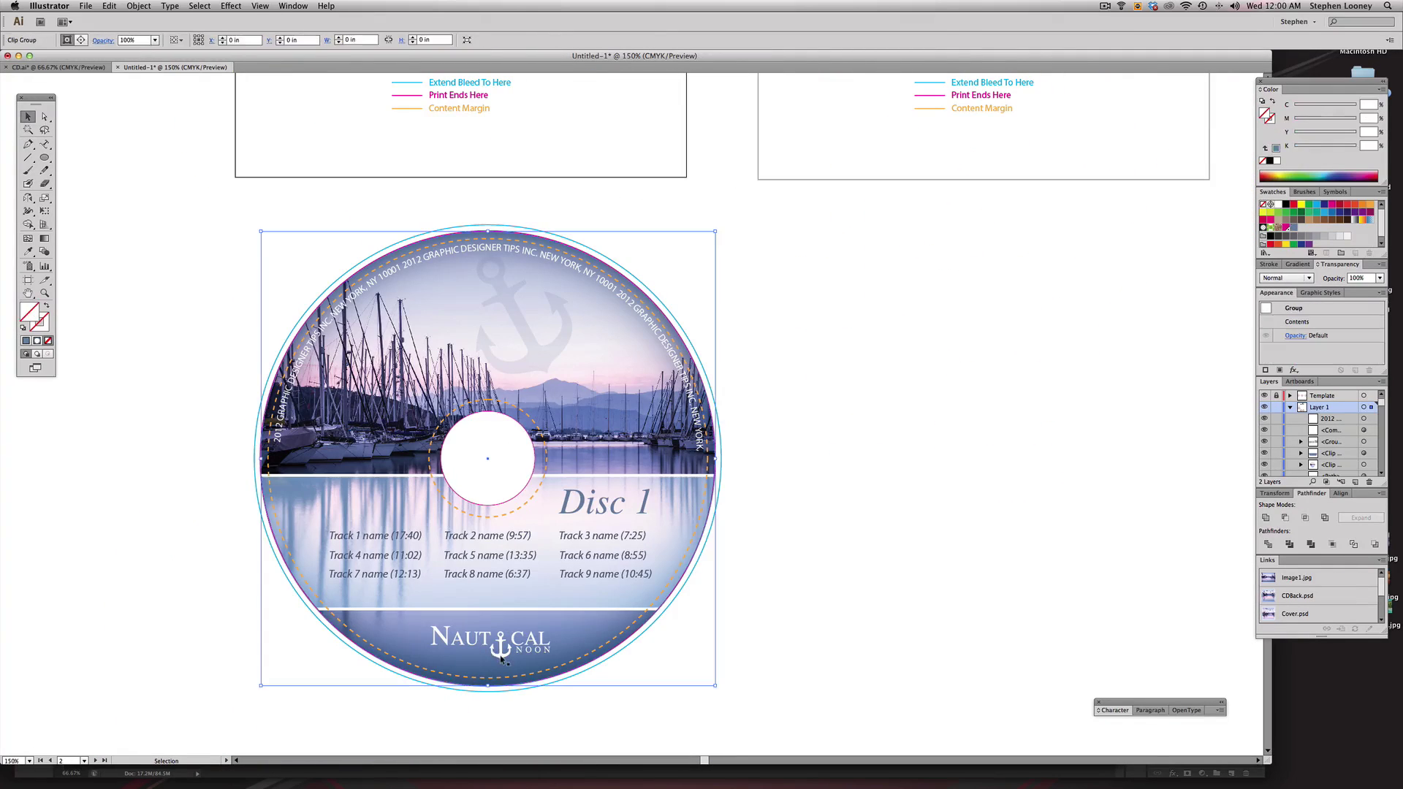
pyautogui.moveTo(500, 653); pyautogui.dragTo(491, 162)
pyautogui.moveTo(491, 162)
pyautogui.mouseDown()
pyautogui.moveTo(499, 473)
pyautogui.moveTo(482, 326)
pyautogui.mouseUp()
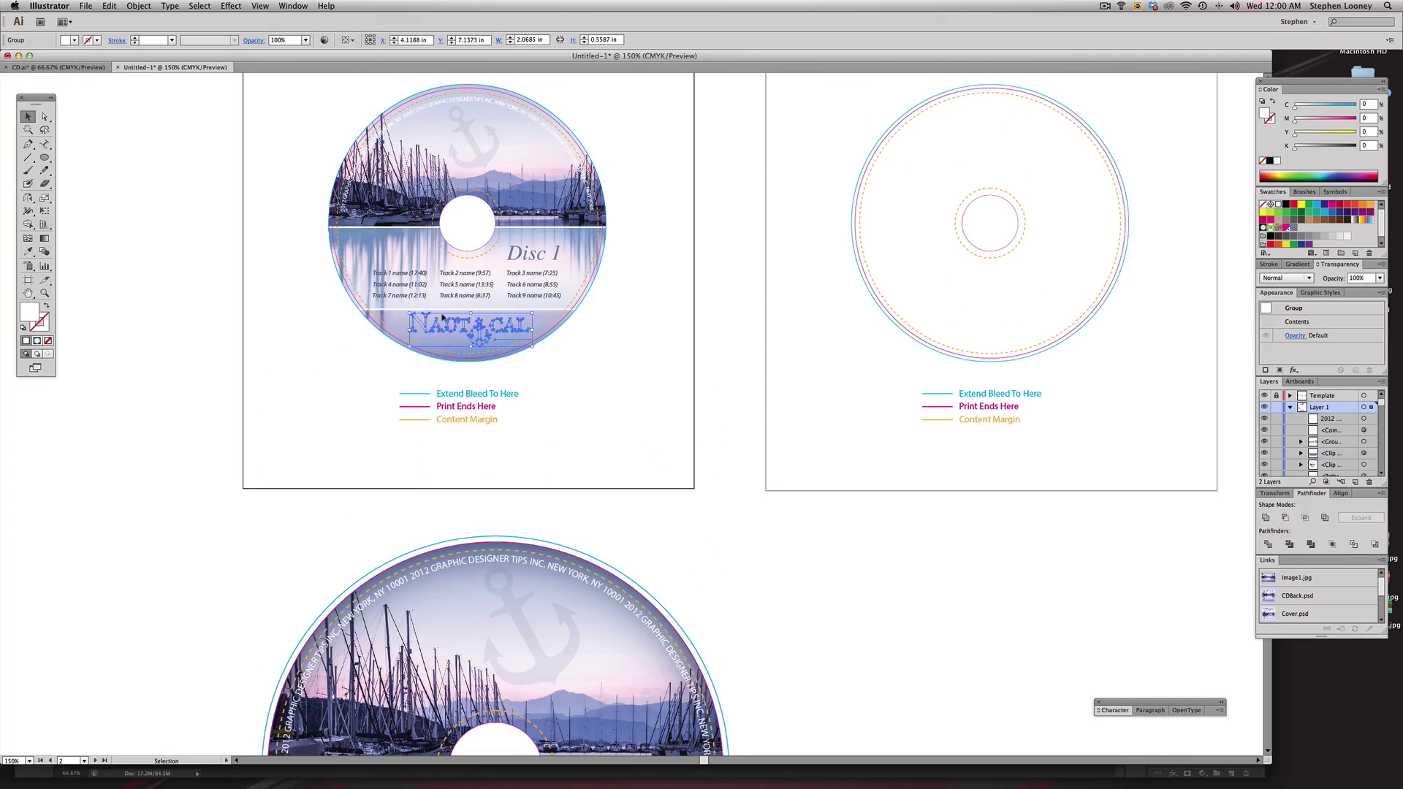
# - Scale the copied logo down and center it in the band beneath the lower white line
pyautogui.moveTo(287, 243); pyautogui.dragTo(688, 467)
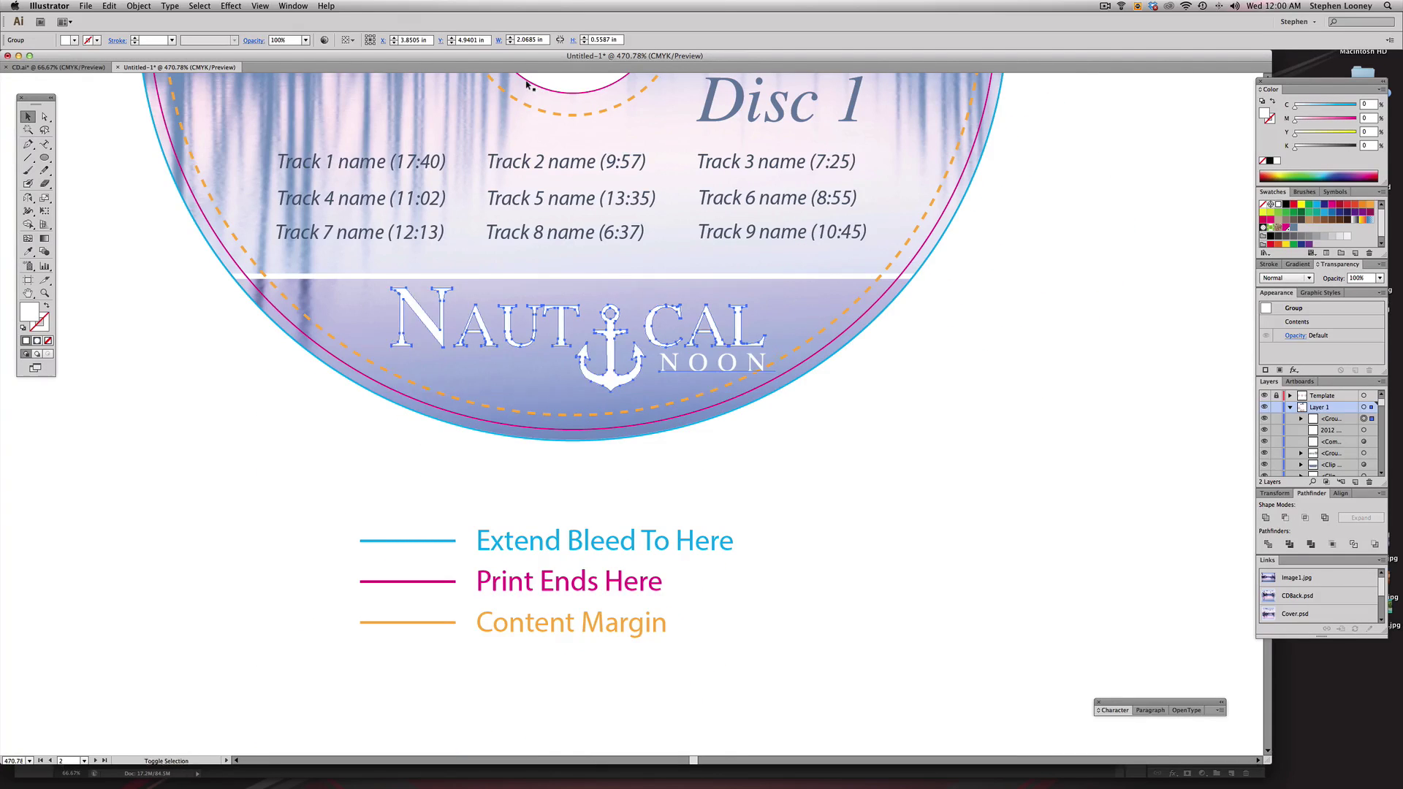
pyautogui.moveTo(777, 288); pyautogui.dragTo(729, 300)
pyautogui.moveTo(604, 371); pyautogui.dragTo(592, 372)
pyautogui.press('super+minus')
pyautogui.press('super+minus')
pyautogui.press('super+minus')
pyautogui.click(912, 333)
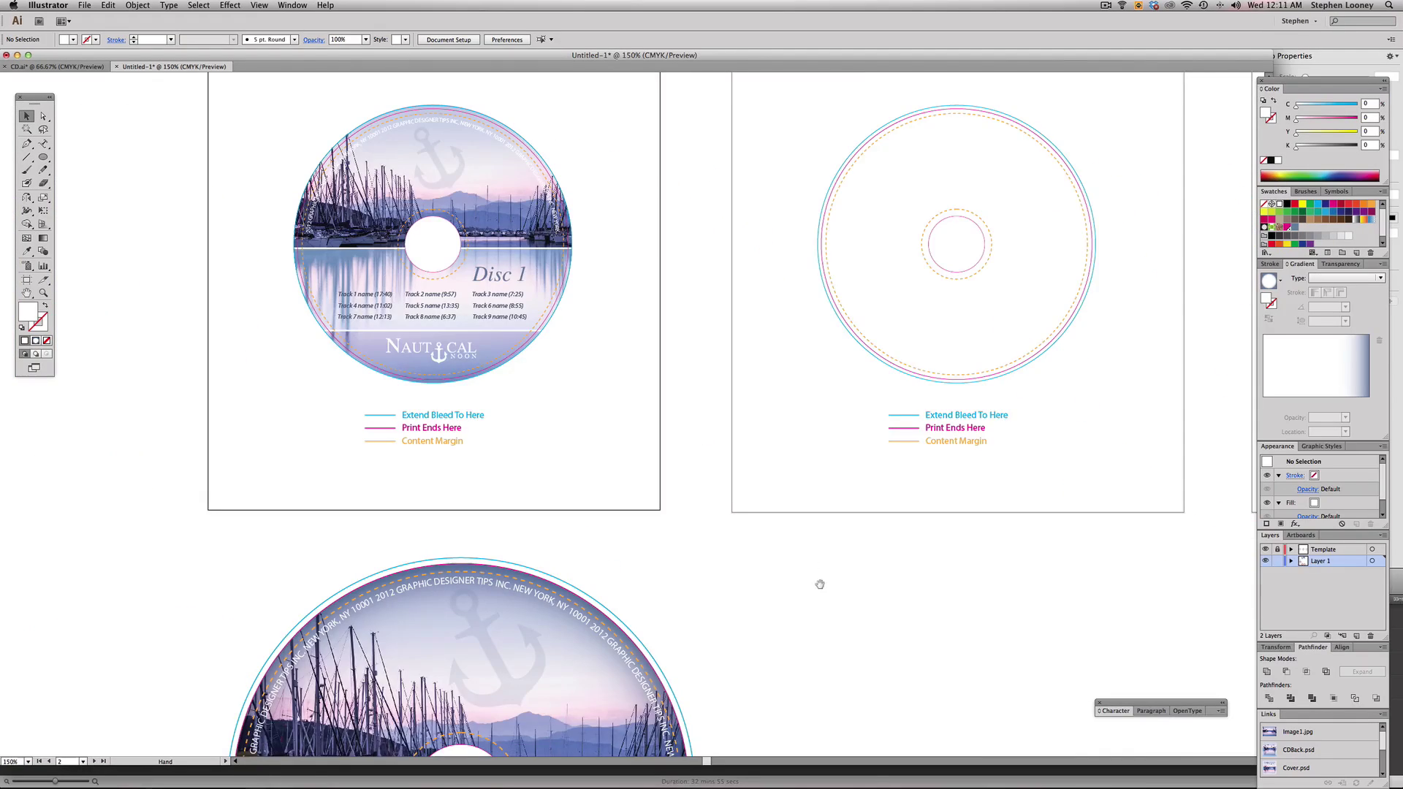
# - Compare the template disc with the Disc 1 sample, and draw a circle about 4.7 in across over the template disc
pyautogui.moveTo(826, 605)
pyautogui.mouseDown()
pyautogui.moveTo(902, 611)
pyautogui.moveTo(968, 451)
pyautogui.mouseUp()
pyautogui.moveTo(630, 485); pyautogui.dragTo(641, 360)
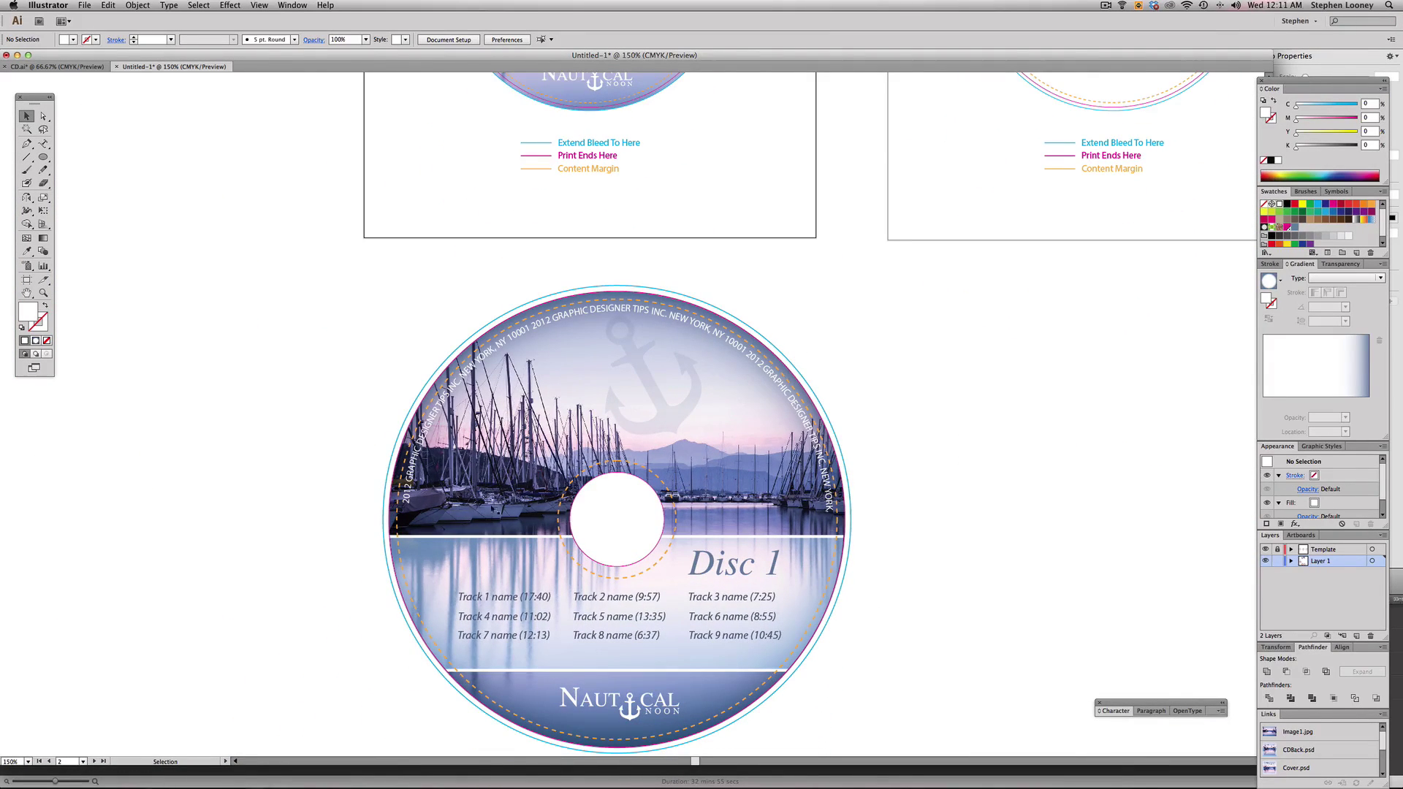
pyautogui.moveTo(683, 240); pyautogui.dragTo(685, 589)
pyautogui.keyDown('super'); pyautogui.click(698, 411); pyautogui.keyUp('super')
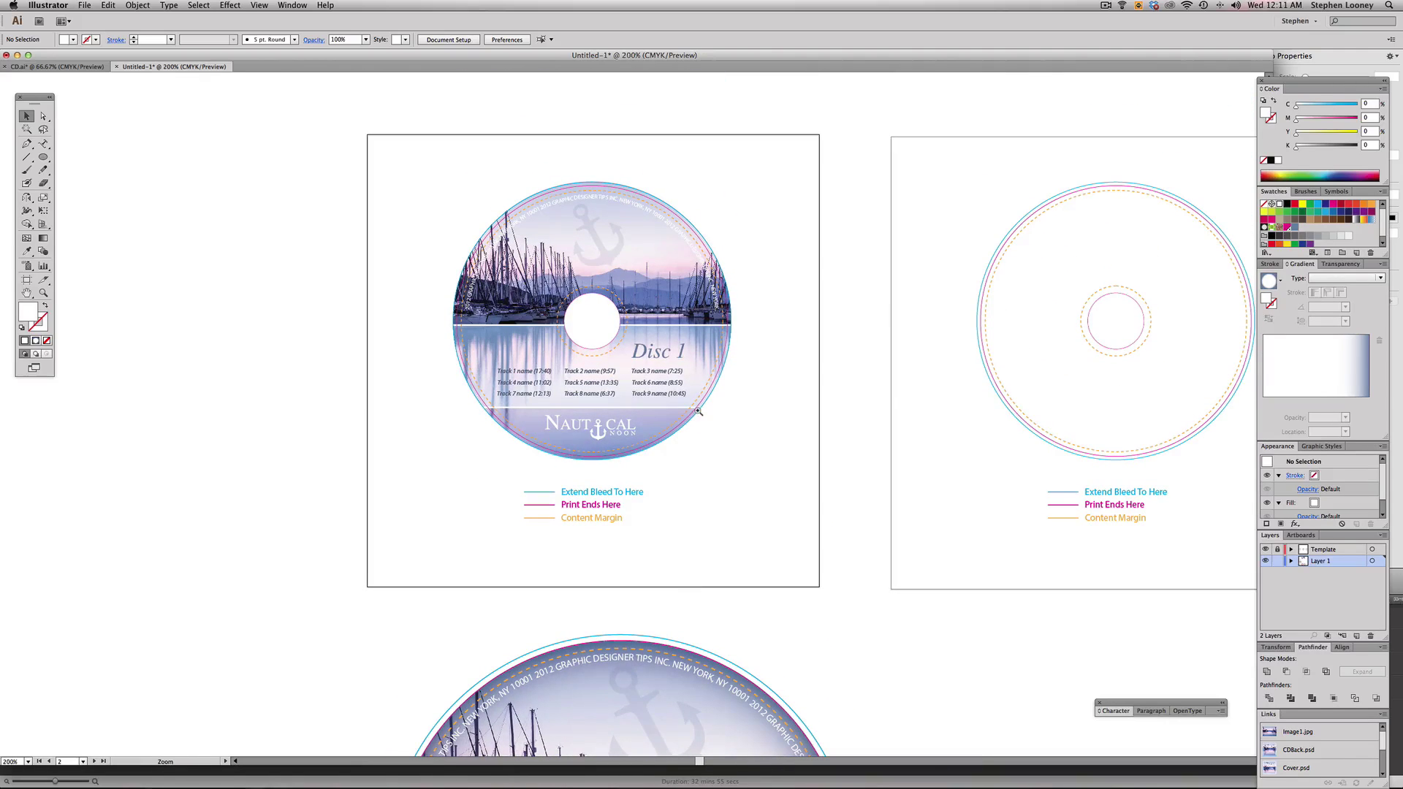
pyautogui.moveTo(521, 403); pyautogui.dragTo(573, 583)
pyautogui.keyDown('super'); pyautogui.click(579, 457); pyautogui.keyUp('super')
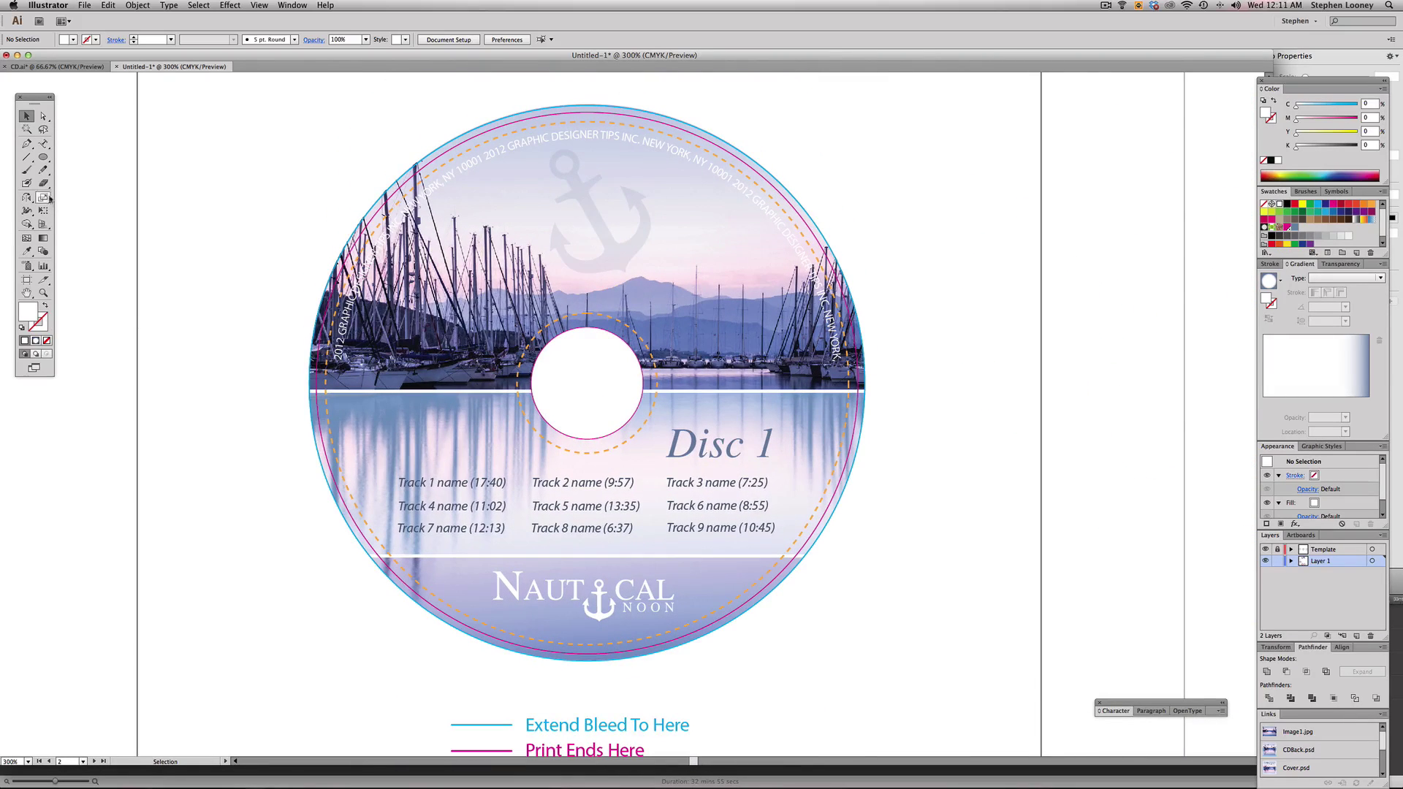
pyautogui.click(43, 156)
pyautogui.moveTo(327, 142); pyautogui.dragTo(865, 594)
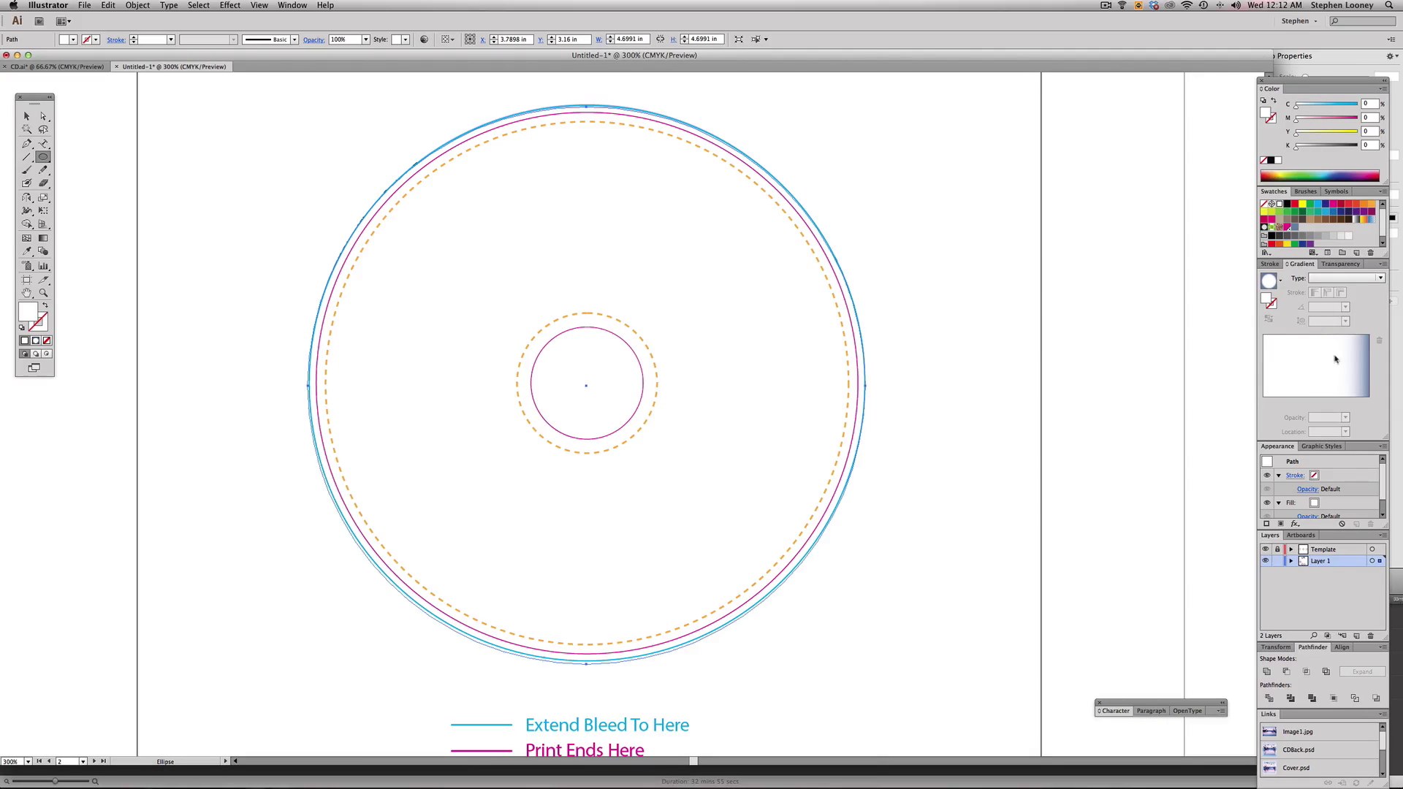
# - Fill the circle with a radial gradient and set its white stop to 0% location
pyautogui.click(1334, 278)
pyautogui.click(1334, 302)
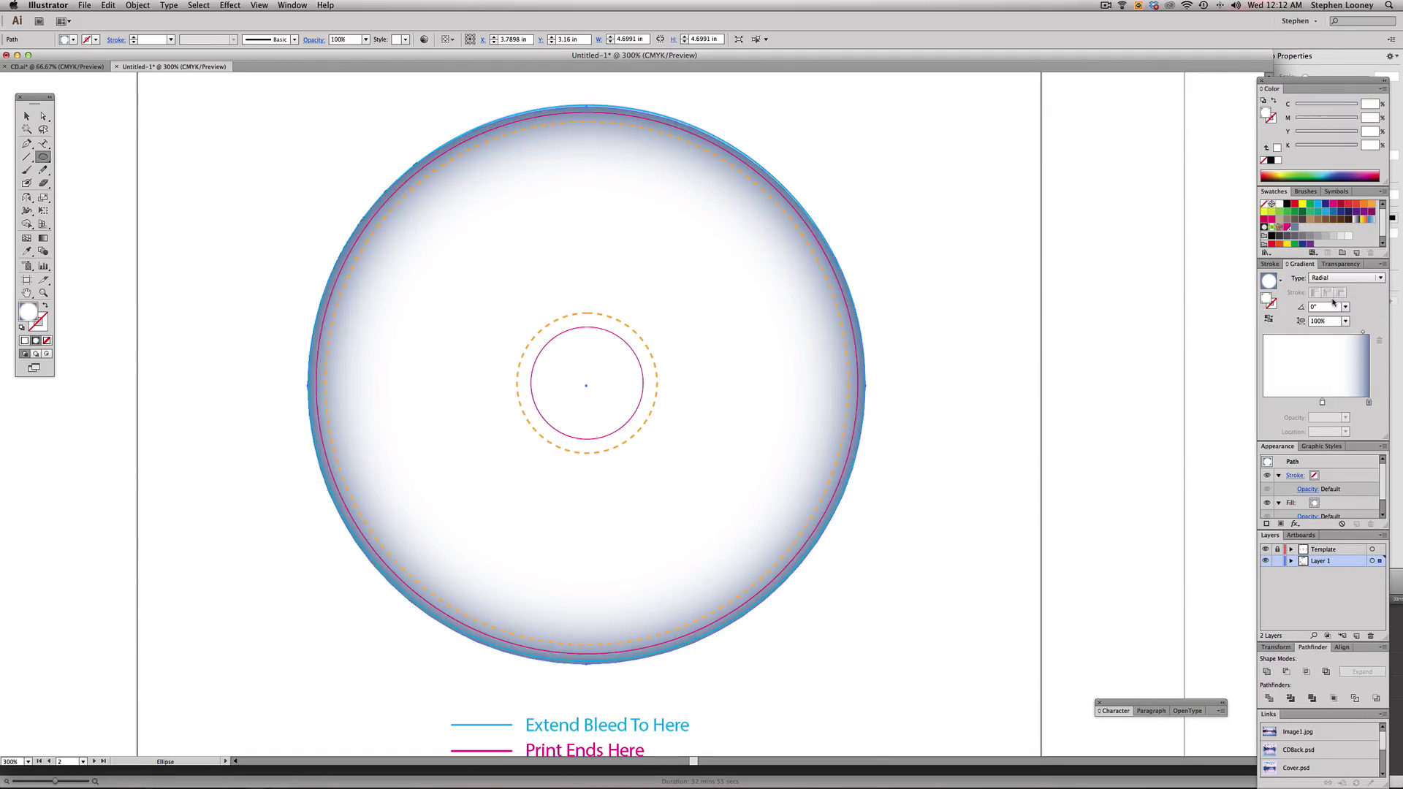
pyautogui.moveTo(1322, 403); pyautogui.dragTo(1263, 402)
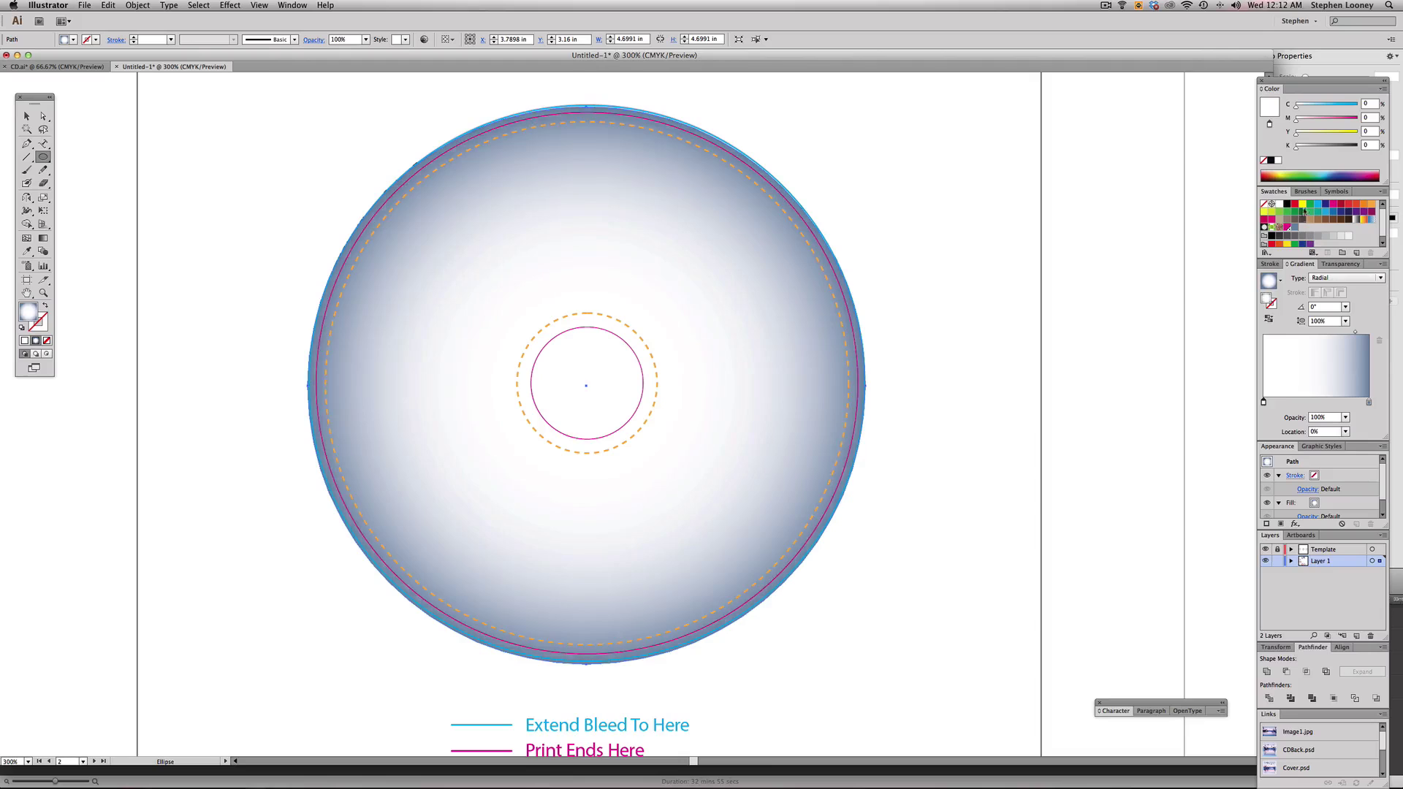
# - Try black as the gradient's outer color and compare the linear type with the radial type
pyautogui.moveTo(1290, 206); pyautogui.dragTo(1366, 402)
pyautogui.click(1330, 279)
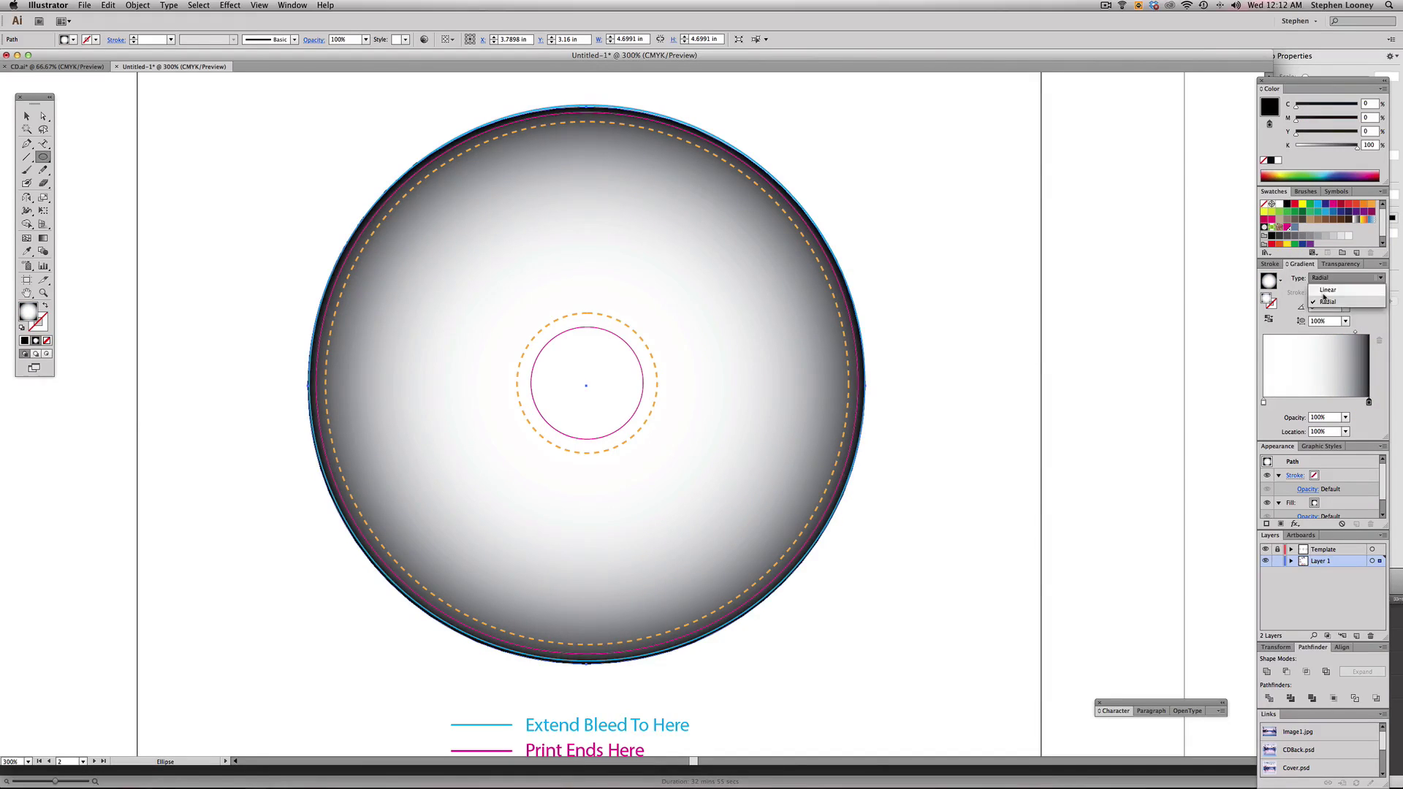
pyautogui.click(1306, 284)
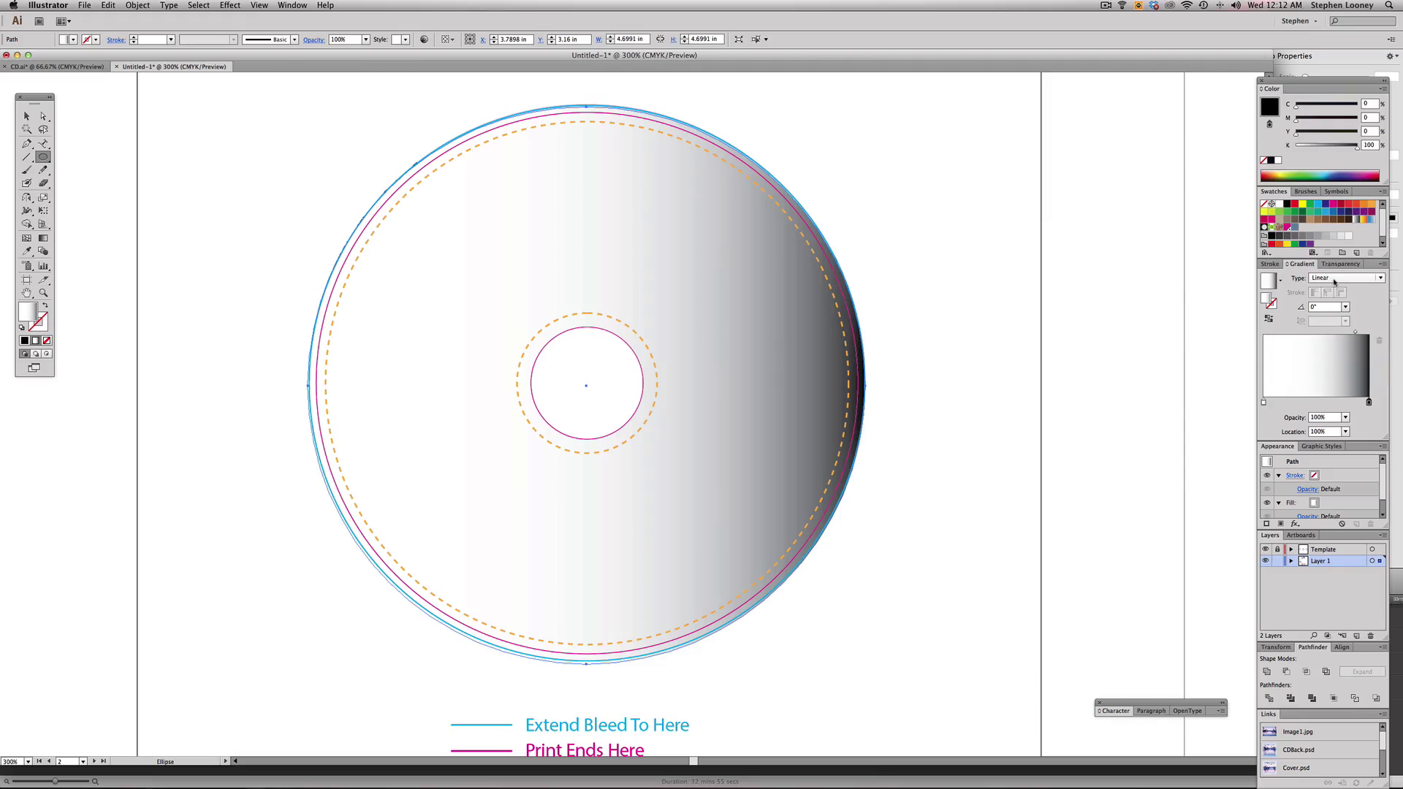
pyautogui.click(1334, 279)
pyautogui.click(1334, 291)
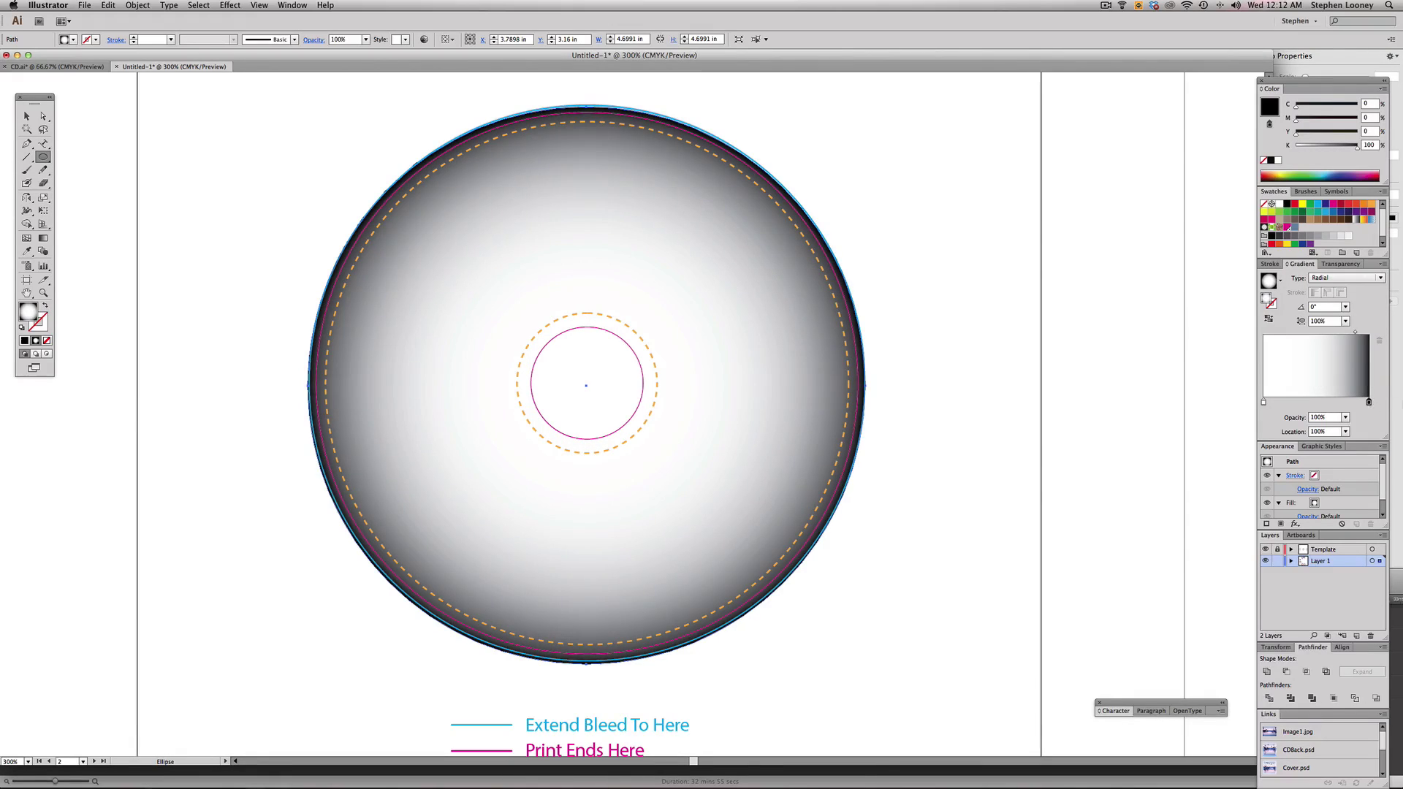
# - Apply the grayish-blue swatch to the gradient's outer stop and set the white stop's location to 64.84%
pyautogui.click(1262, 402)
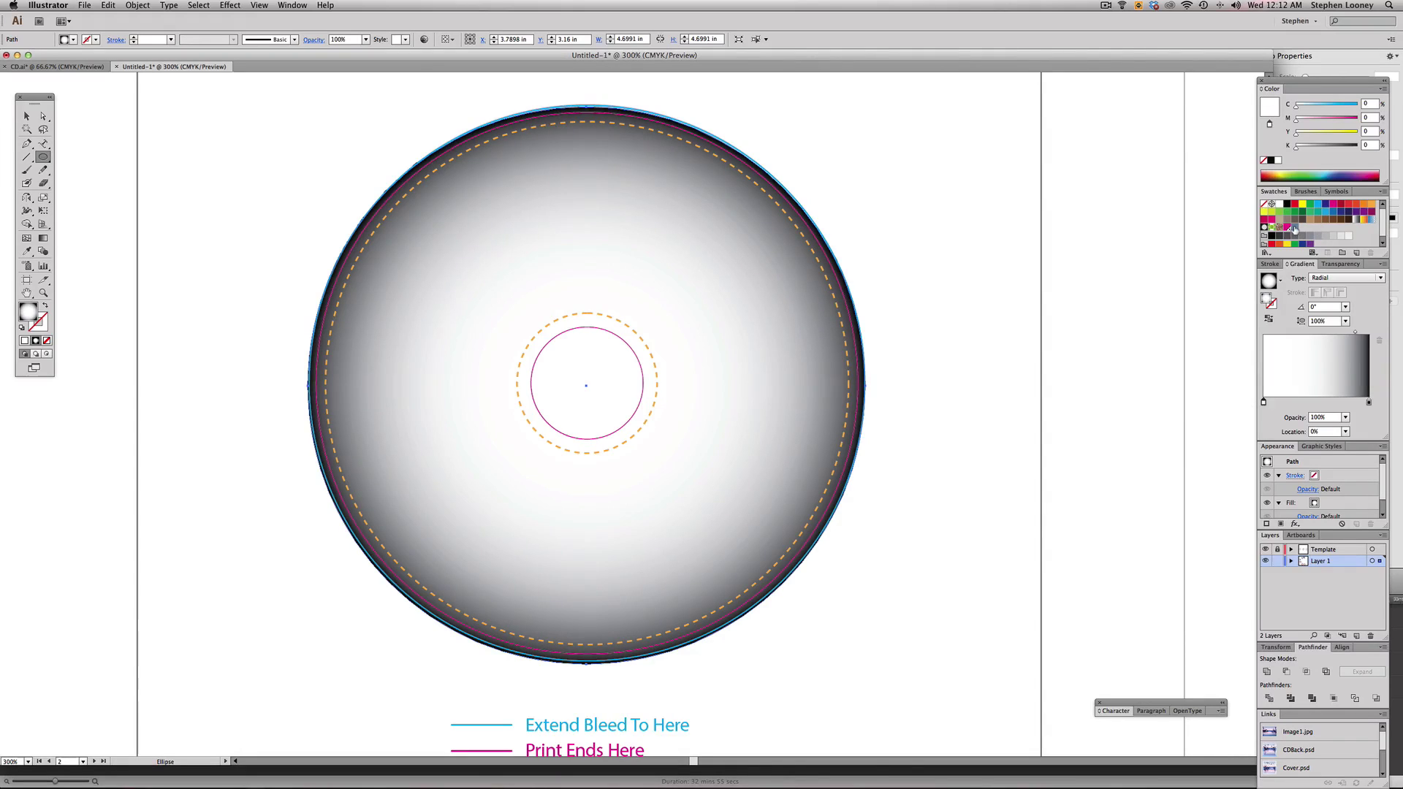
pyautogui.moveTo(1294, 229); pyautogui.dragTo(1369, 402)
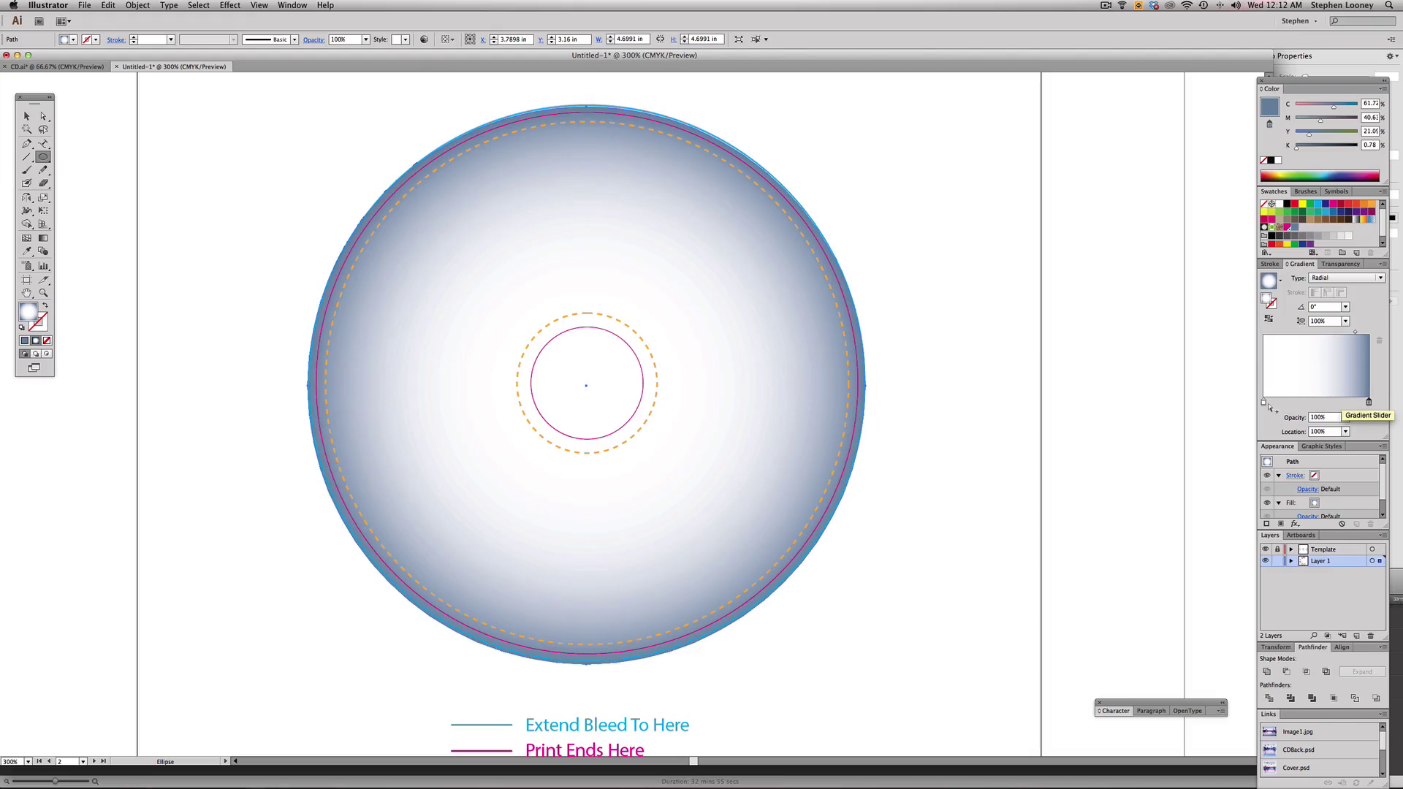
pyautogui.moveTo(1265, 403); pyautogui.dragTo(1335, 409)
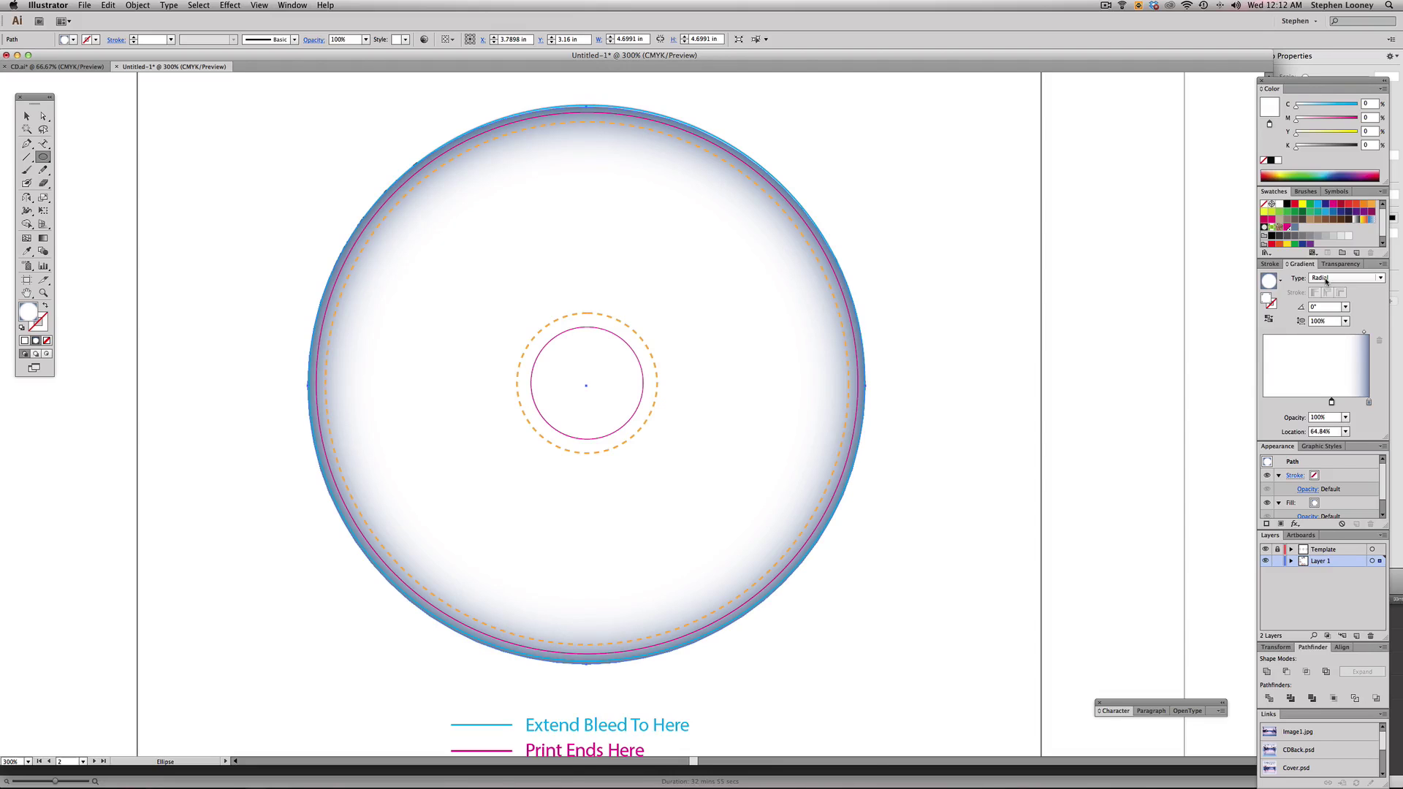
# - Set the gradient circle's blending mode to Multiply over the disc artwork
pyautogui.click(1341, 264)
pyautogui.click(1286, 278)
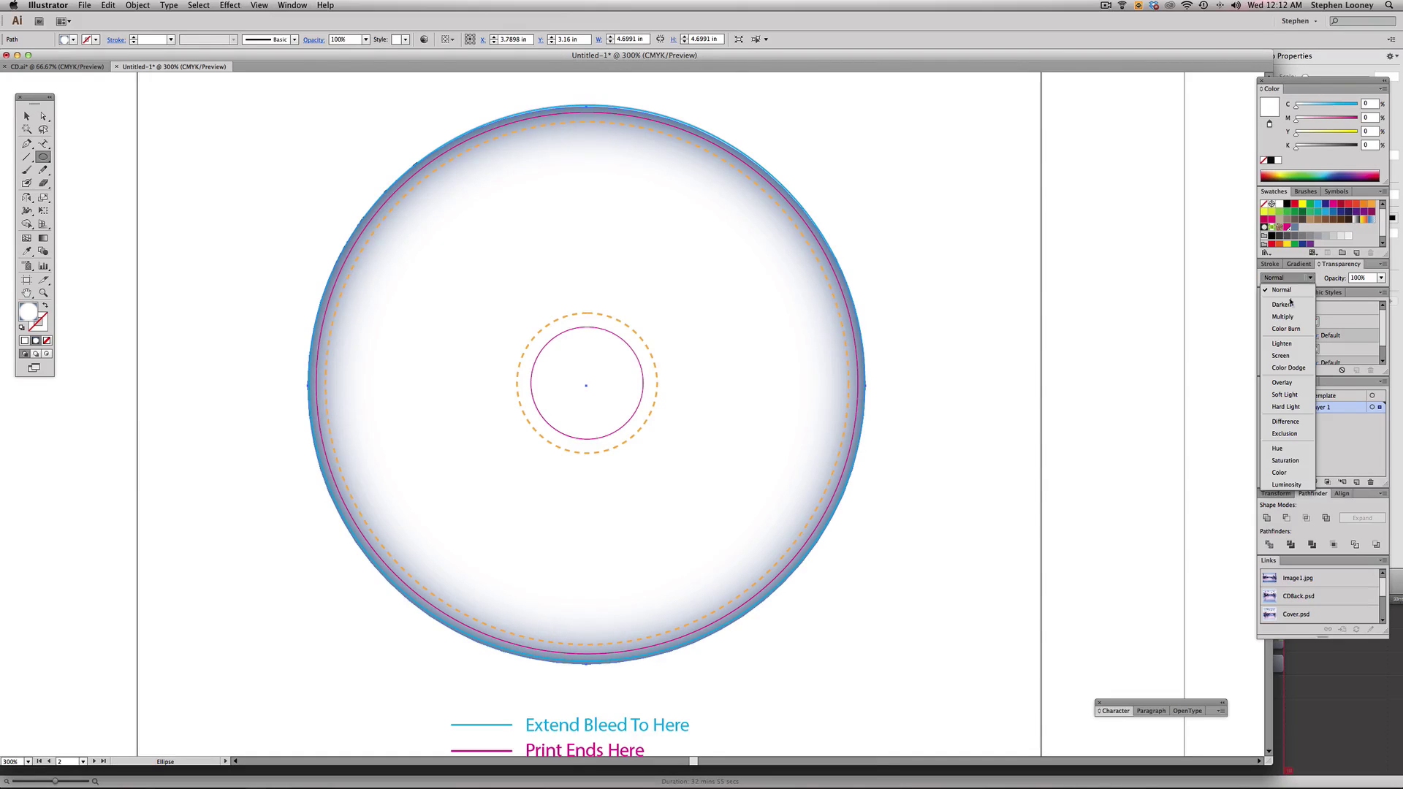
pyautogui.click(1283, 317)
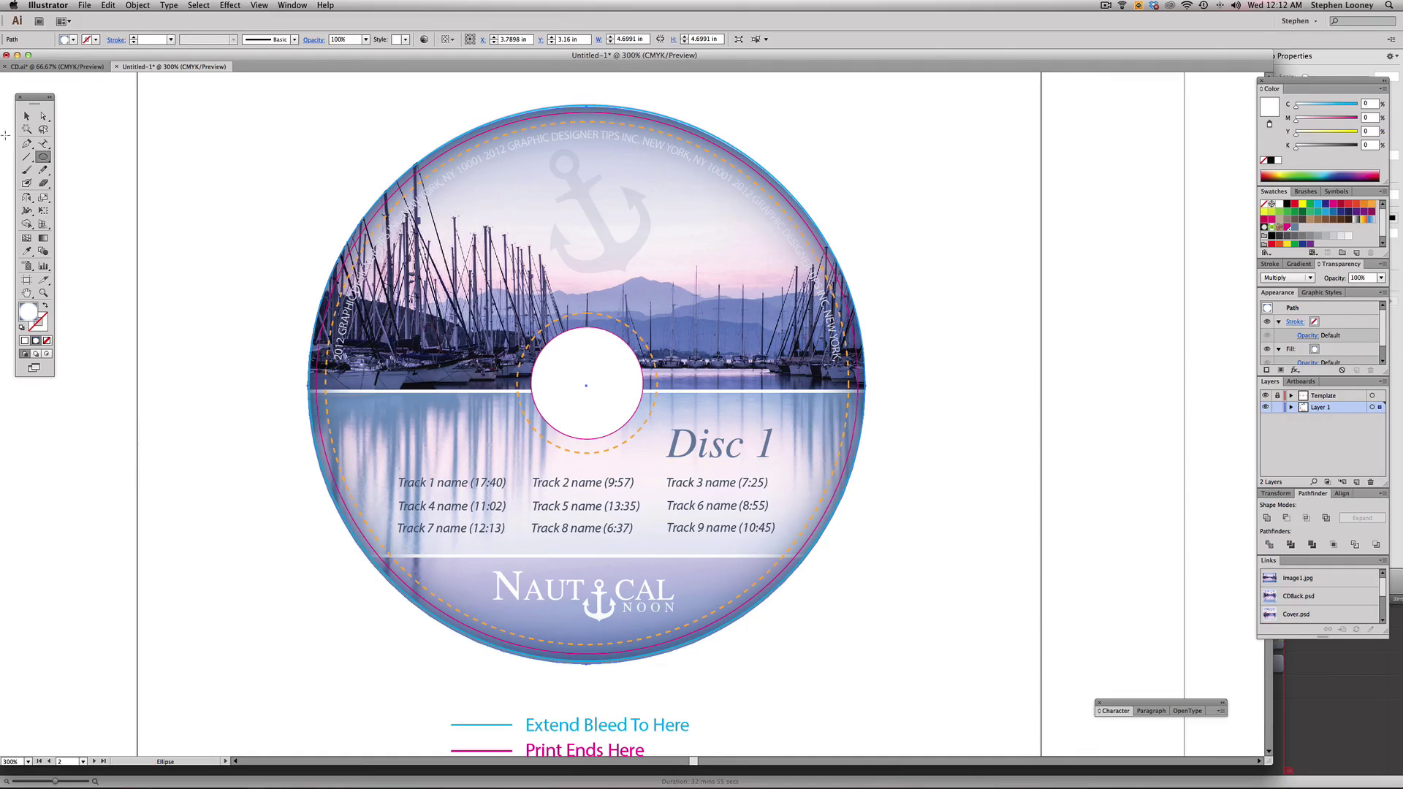
pyautogui.click(26, 115)
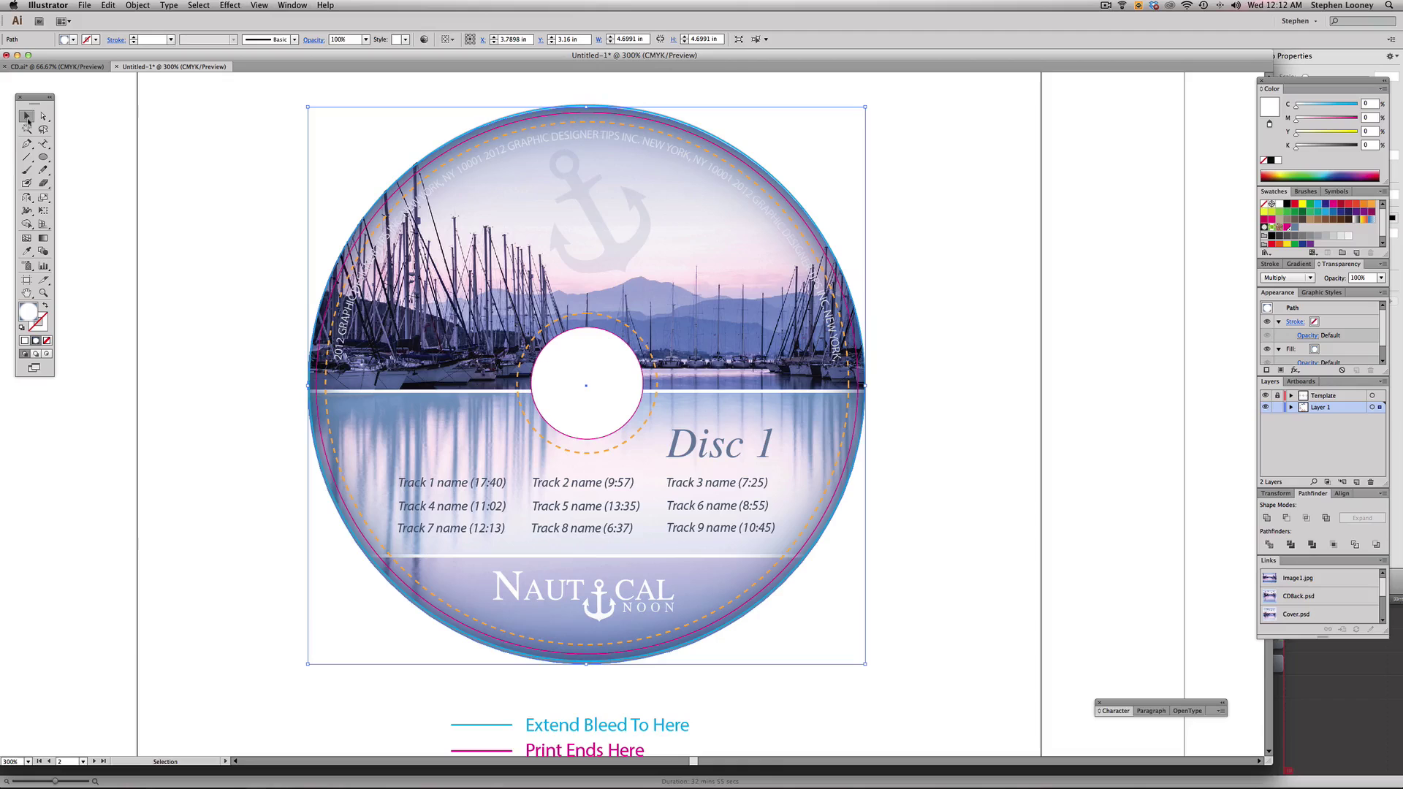
# - Compare the disc with and without the gradient circle, and bring up the circle's gradient settings again
pyautogui.click(248, 162)
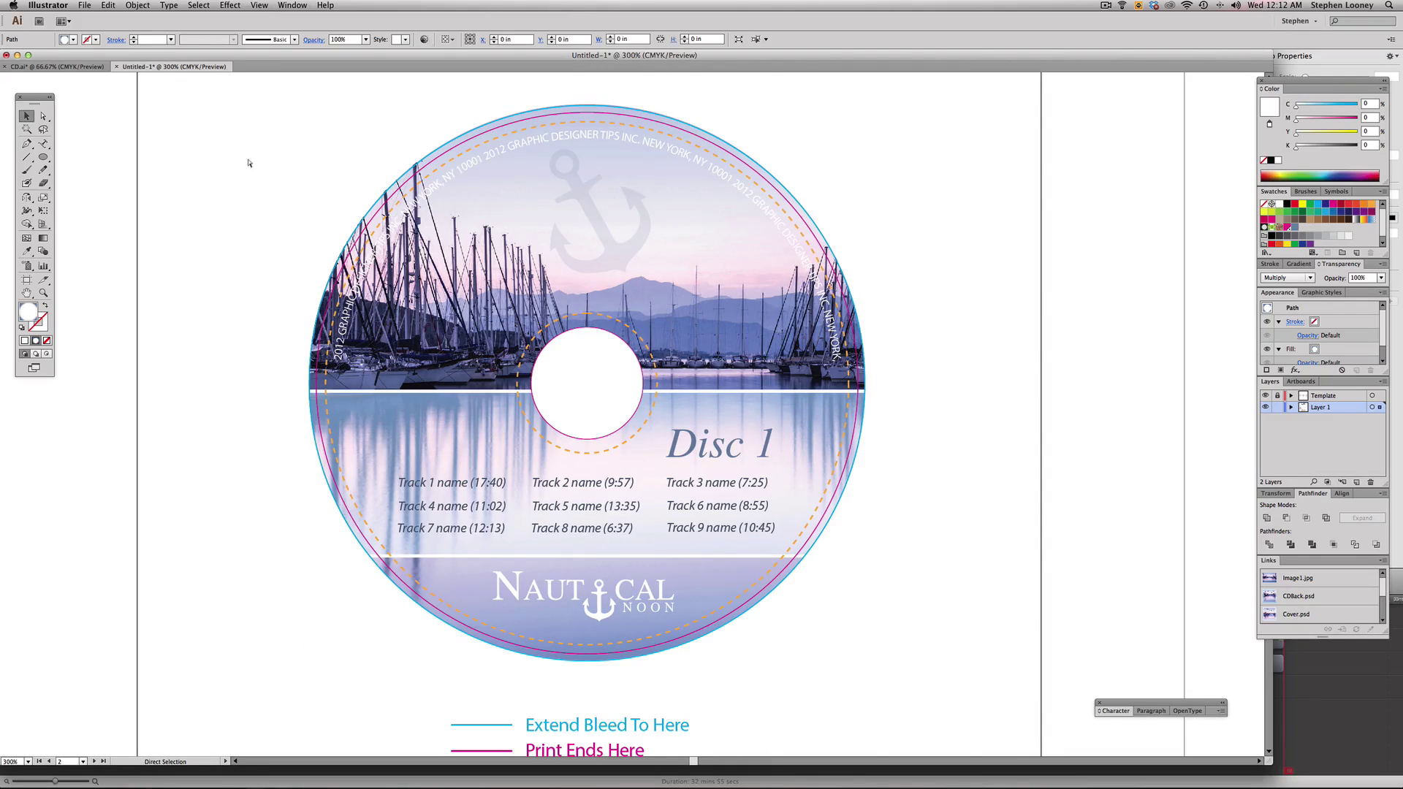
pyautogui.press('super+a')
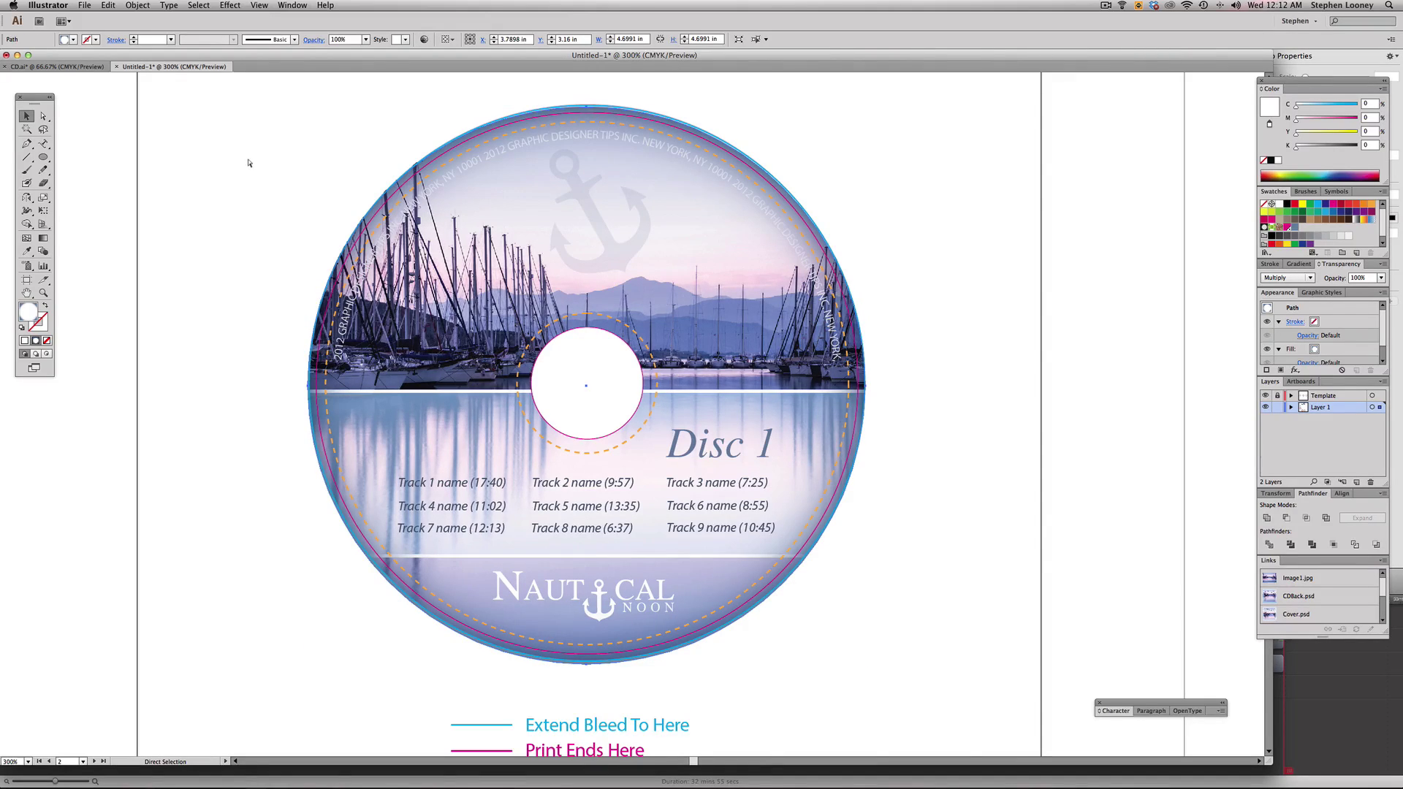
pyautogui.click(1302, 264)
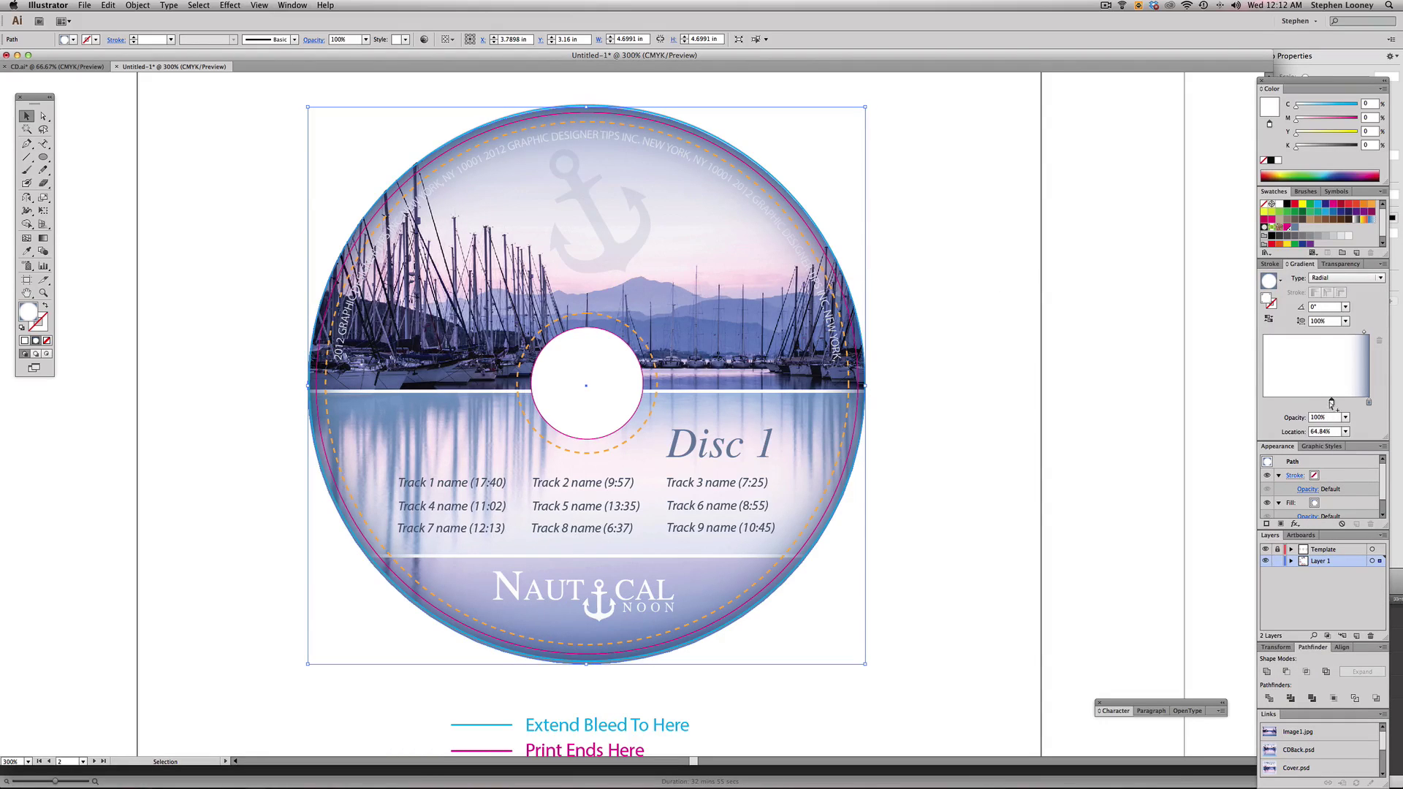
# - Set the location of the gradient's white stop to 74.12% and deselect the gradient circle
pyautogui.moveTo(1332, 402)
pyautogui.mouseDown()
pyautogui.moveTo(1314, 402)
pyautogui.moveTo(1343, 403)
pyautogui.mouseUp()
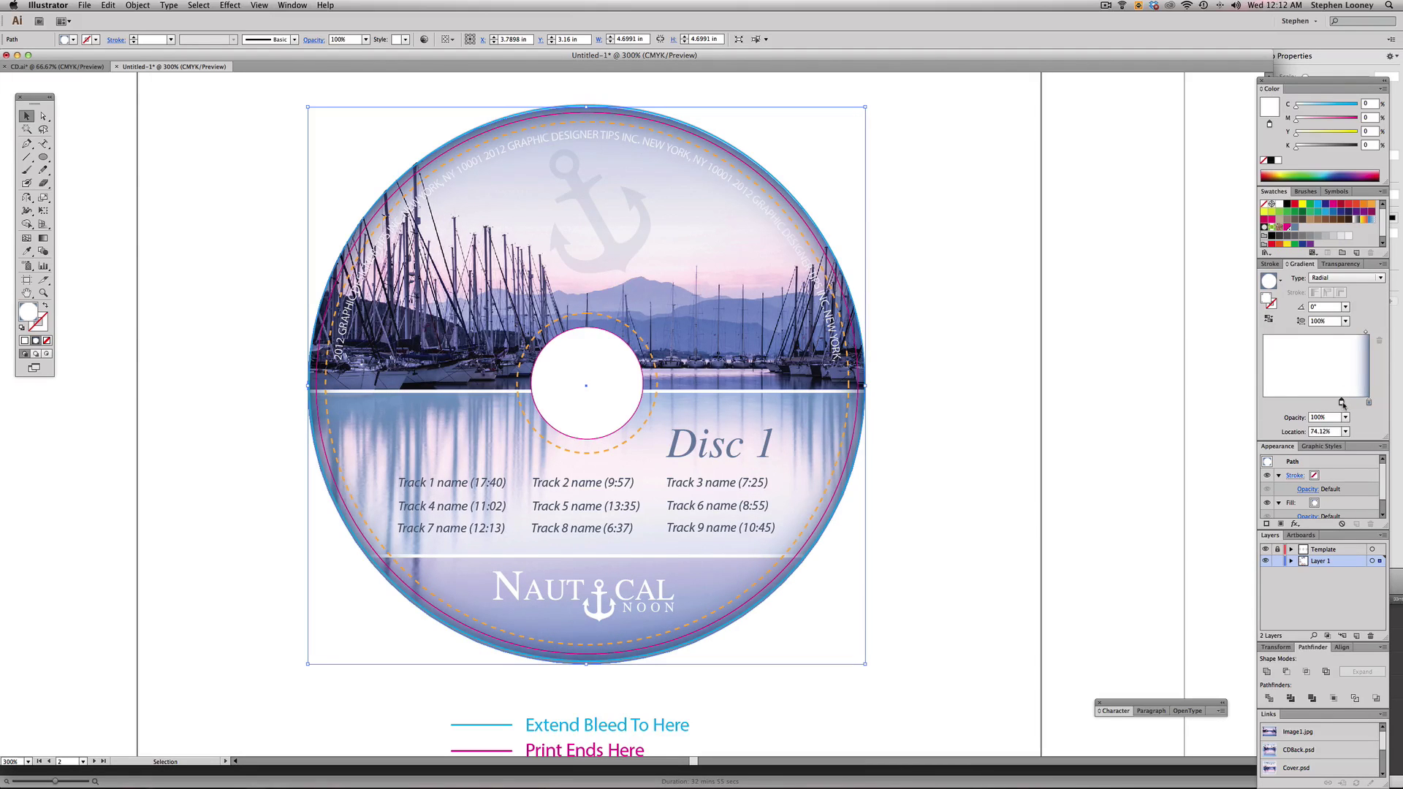
pyautogui.press('super+shift+a')
pyautogui.keyDown('alt'); pyautogui.keyDown('super'); pyautogui.click(792, 386); pyautogui.keyUp('super'); pyautogui.keyUp('alt')
pyautogui.keyDown('alt'); pyautogui.keyDown('super'); pyautogui.click(793, 386); pyautogui.keyUp('super'); pyautogui.keyUp('alt')
pyautogui.keyDown('alt'); pyautogui.keyDown('super'); pyautogui.click(793, 384); pyautogui.keyUp('super'); pyautogui.keyUp('alt')
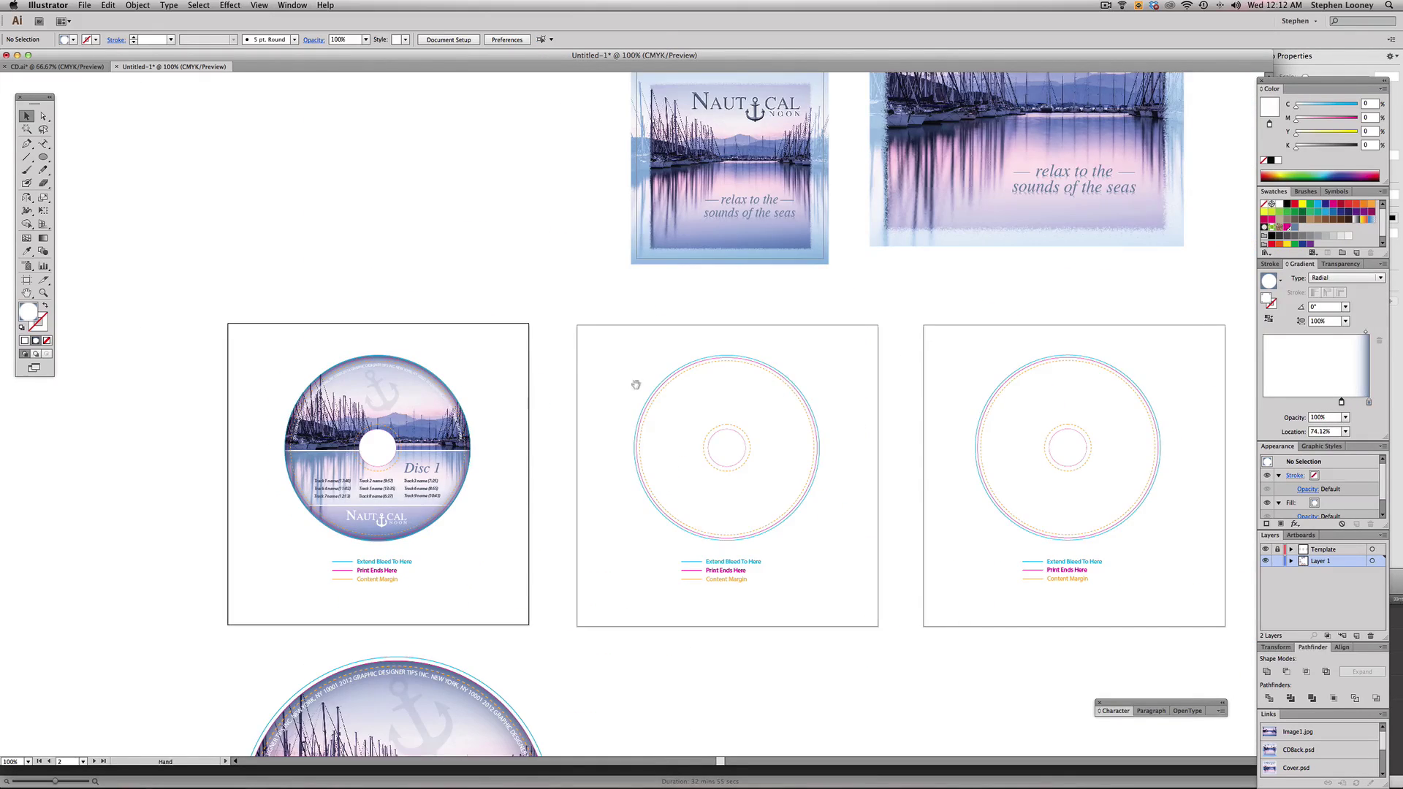
# - Unlock all artwork and duplicate the complete first disc design onto the two empty disc templates beside it
pyautogui.hscroll(1, 637, 380)
pyautogui.press('alt+super+2')
pyautogui.click(651, 379)
pyautogui.keyDown('super'); pyautogui.click(655, 432); pyautogui.keyUp('super')
pyautogui.moveTo(660, 423); pyautogui.dragTo(742, 408)
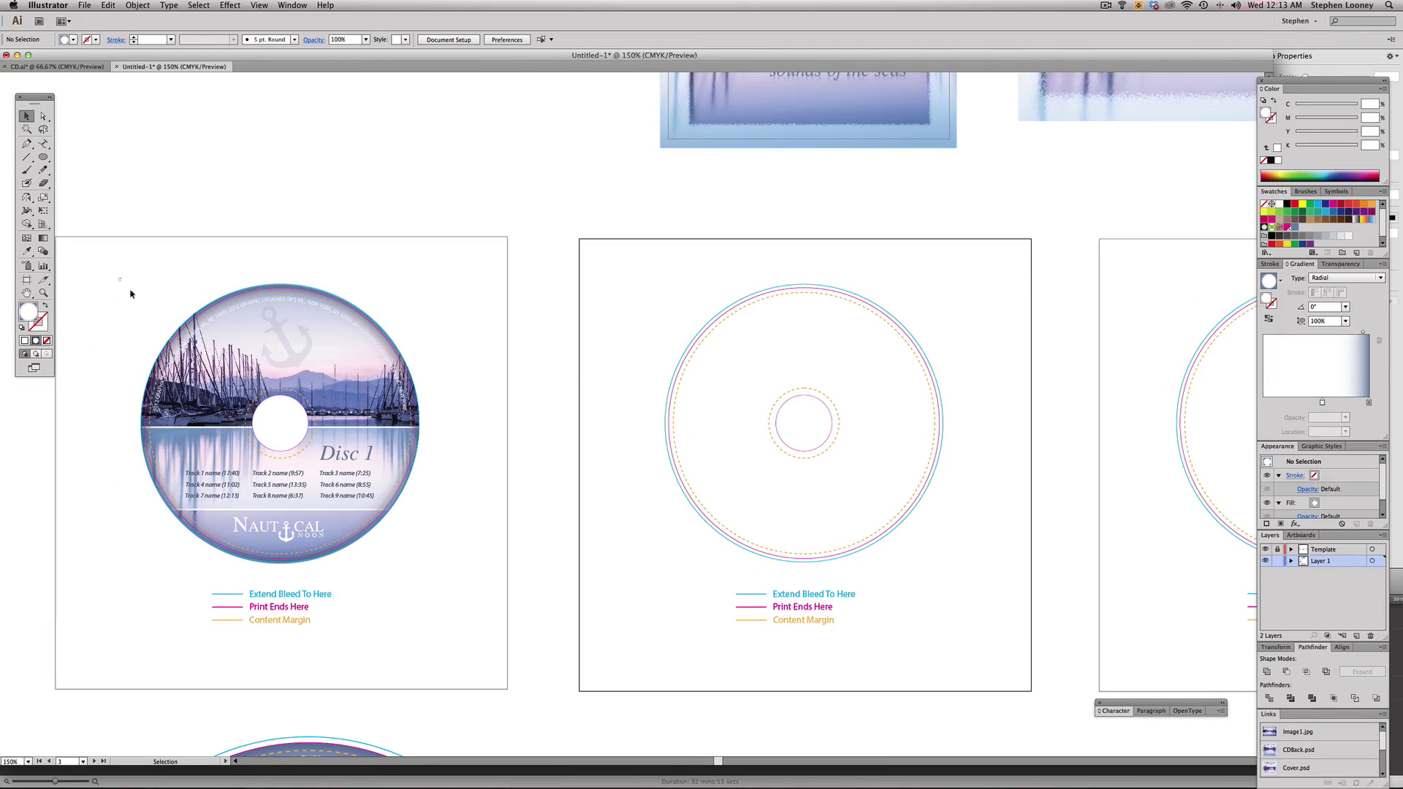
pyautogui.moveTo(131, 293); pyautogui.dragTo(306, 427)
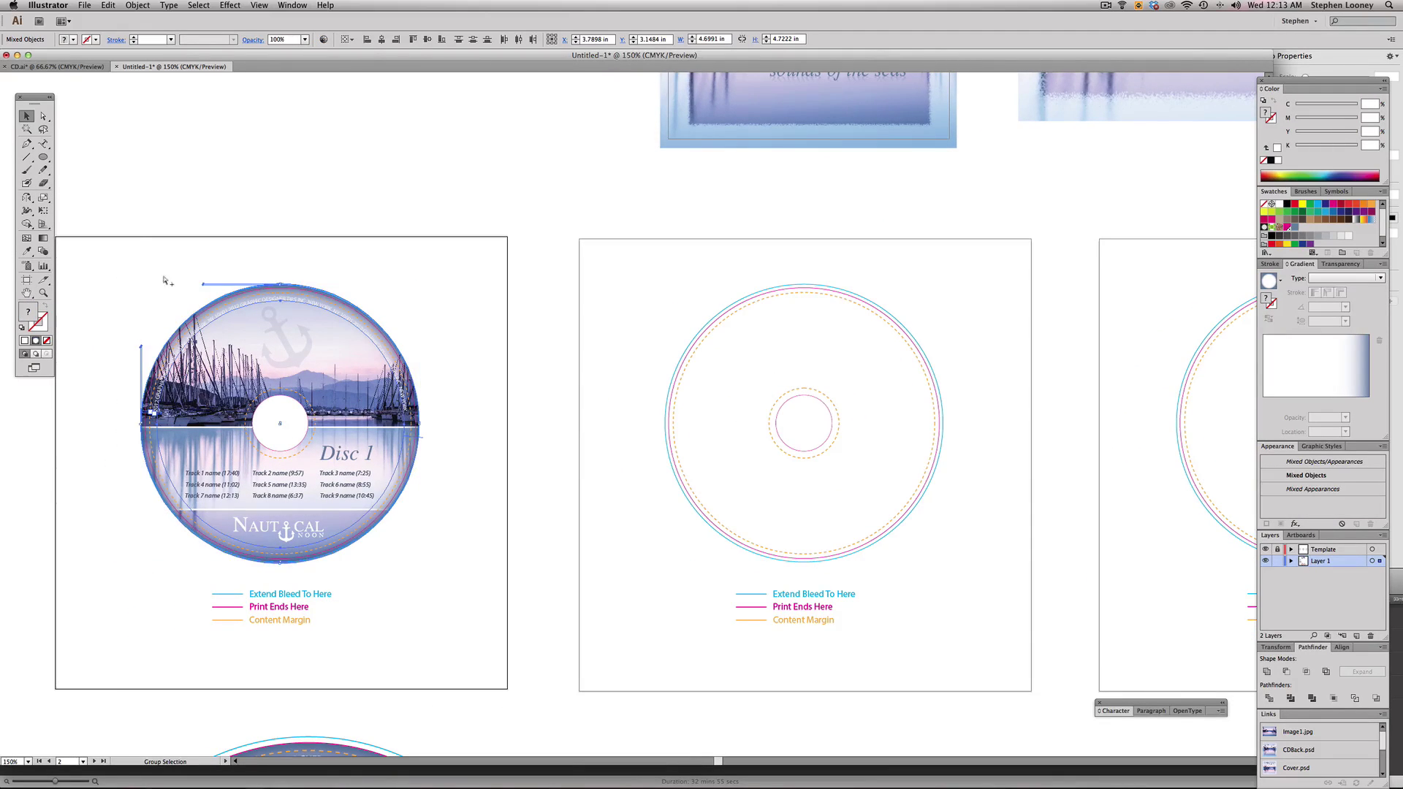
pyautogui.moveTo(112, 243); pyautogui.dragTo(453, 570)
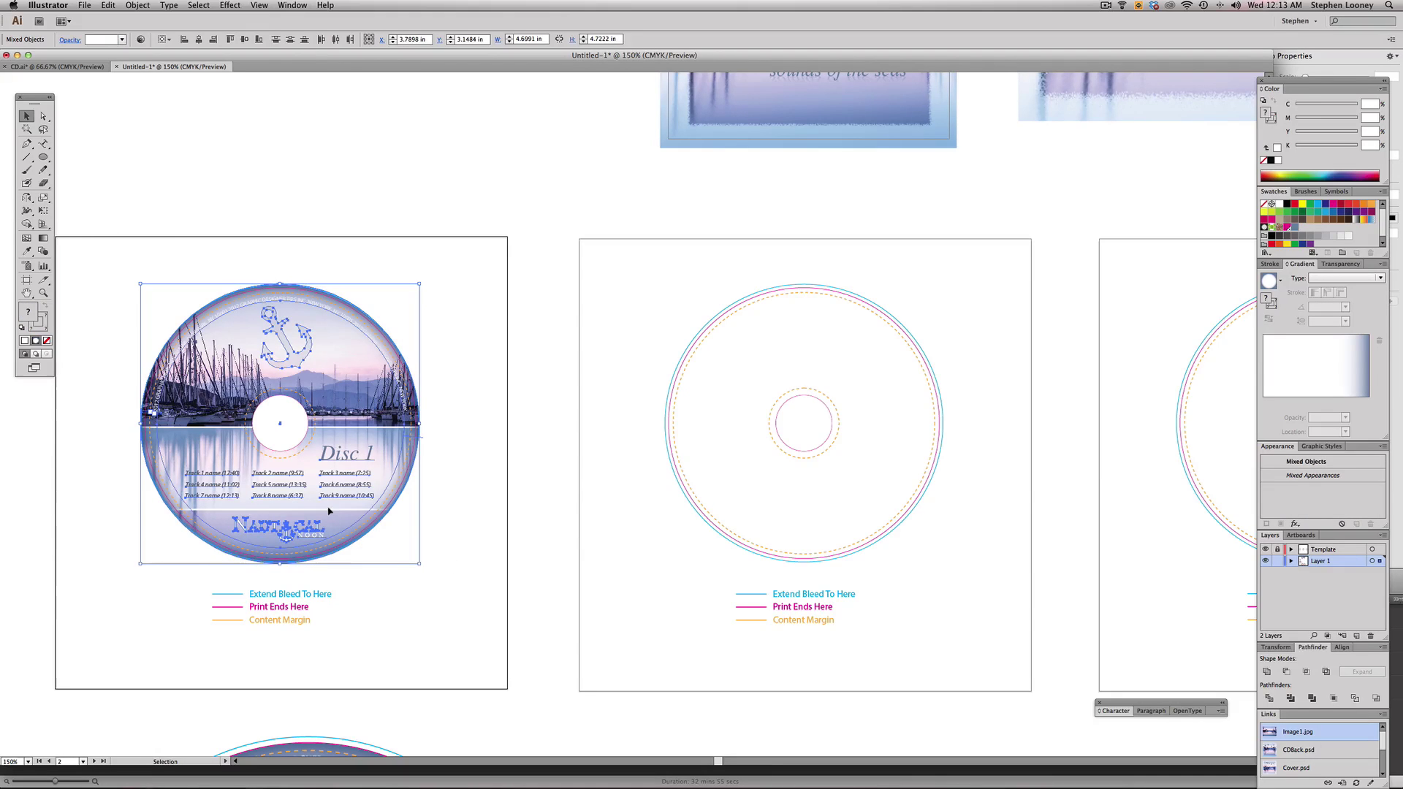
pyautogui.moveTo(328, 512); pyautogui.dragTo(855, 511)
pyautogui.hscroll(5, 855, 511)
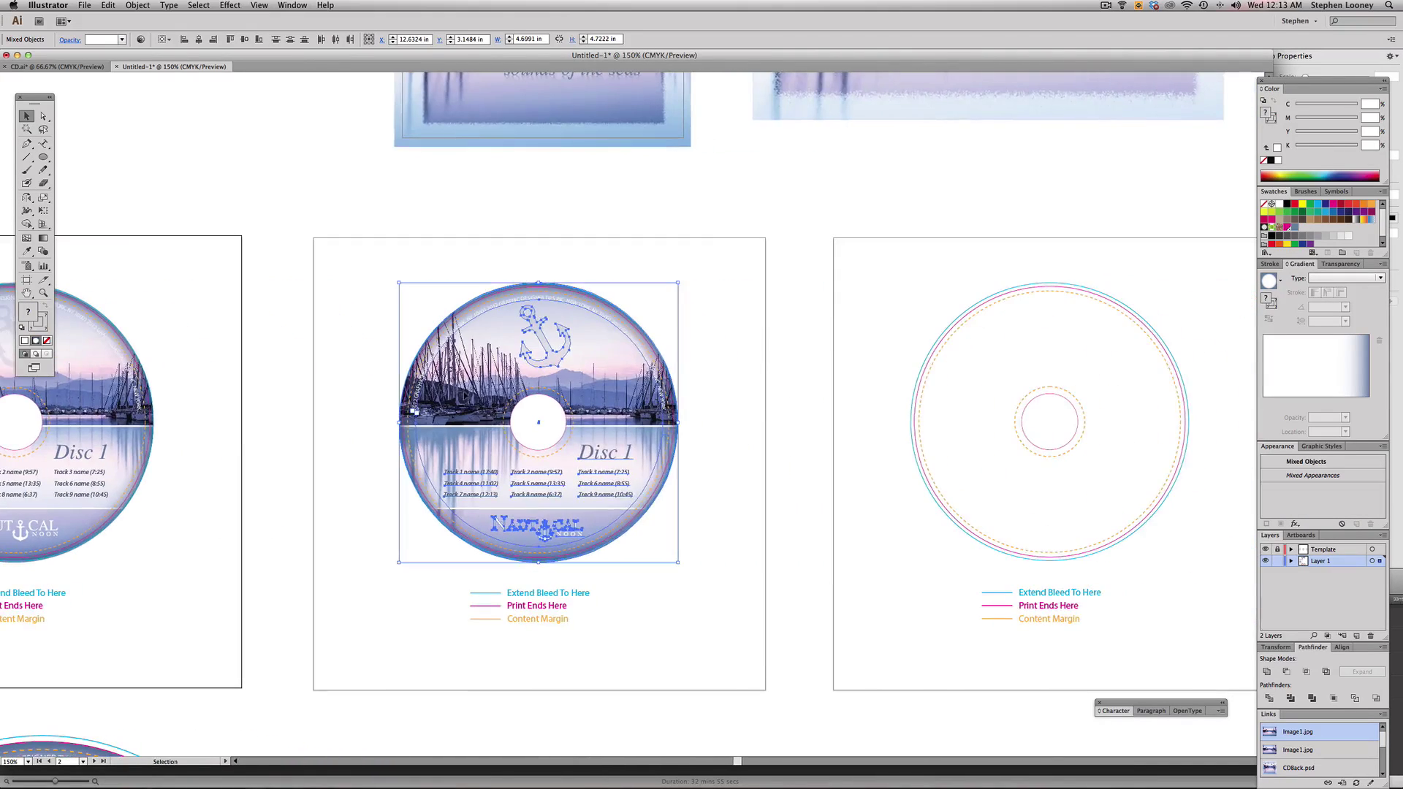
pyautogui.moveTo(470, 399); pyautogui.dragTo(981, 399)
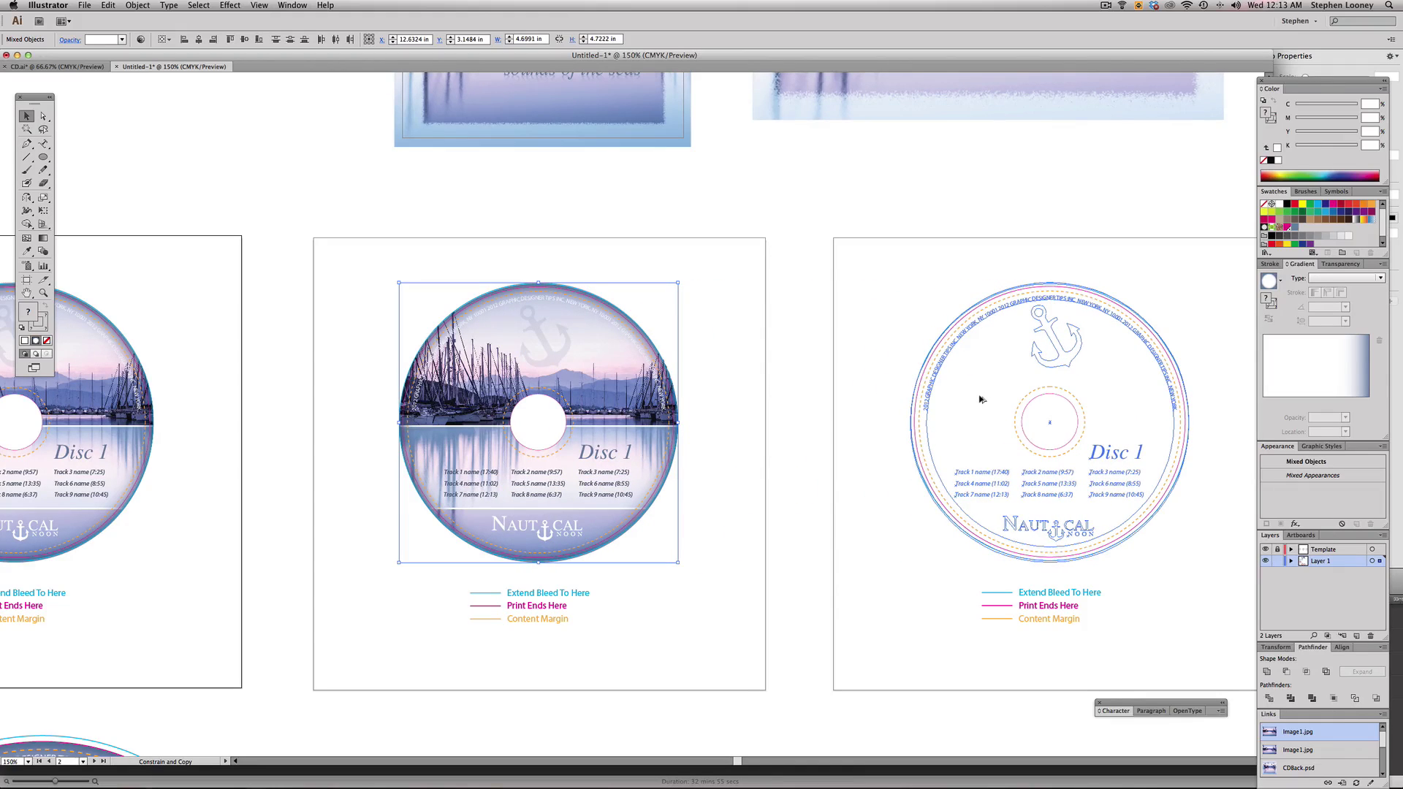
pyautogui.click(714, 379)
# - Try moving the gradient circle off the second disc and undo each move
pyautogui.keyDown('super'); pyautogui.click(640, 399); pyautogui.keyUp('super')
pyautogui.keyDown('super'); pyautogui.click(580, 404); pyautogui.keyUp('super')
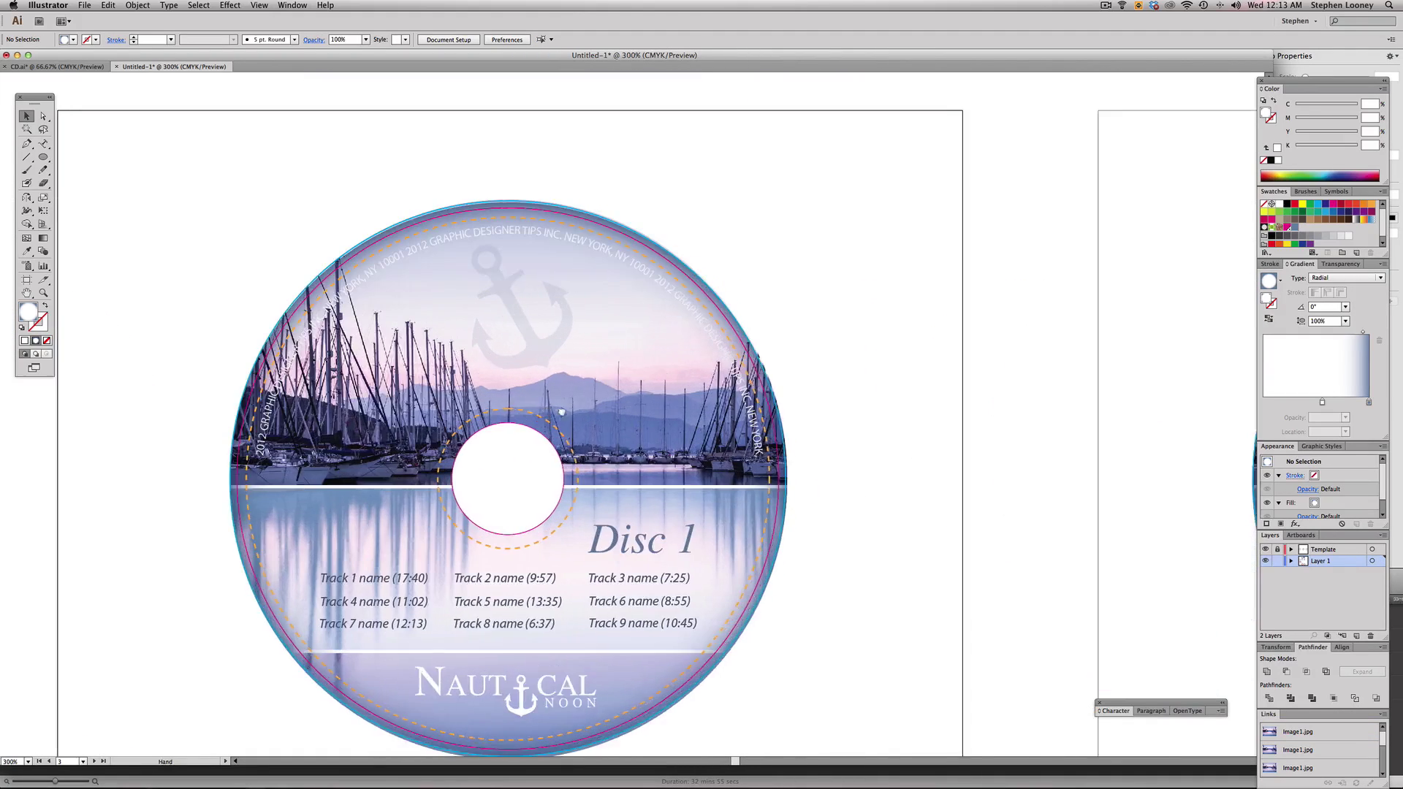
pyautogui.moveTo(561, 410); pyautogui.dragTo(626, 410)
pyautogui.press('a')
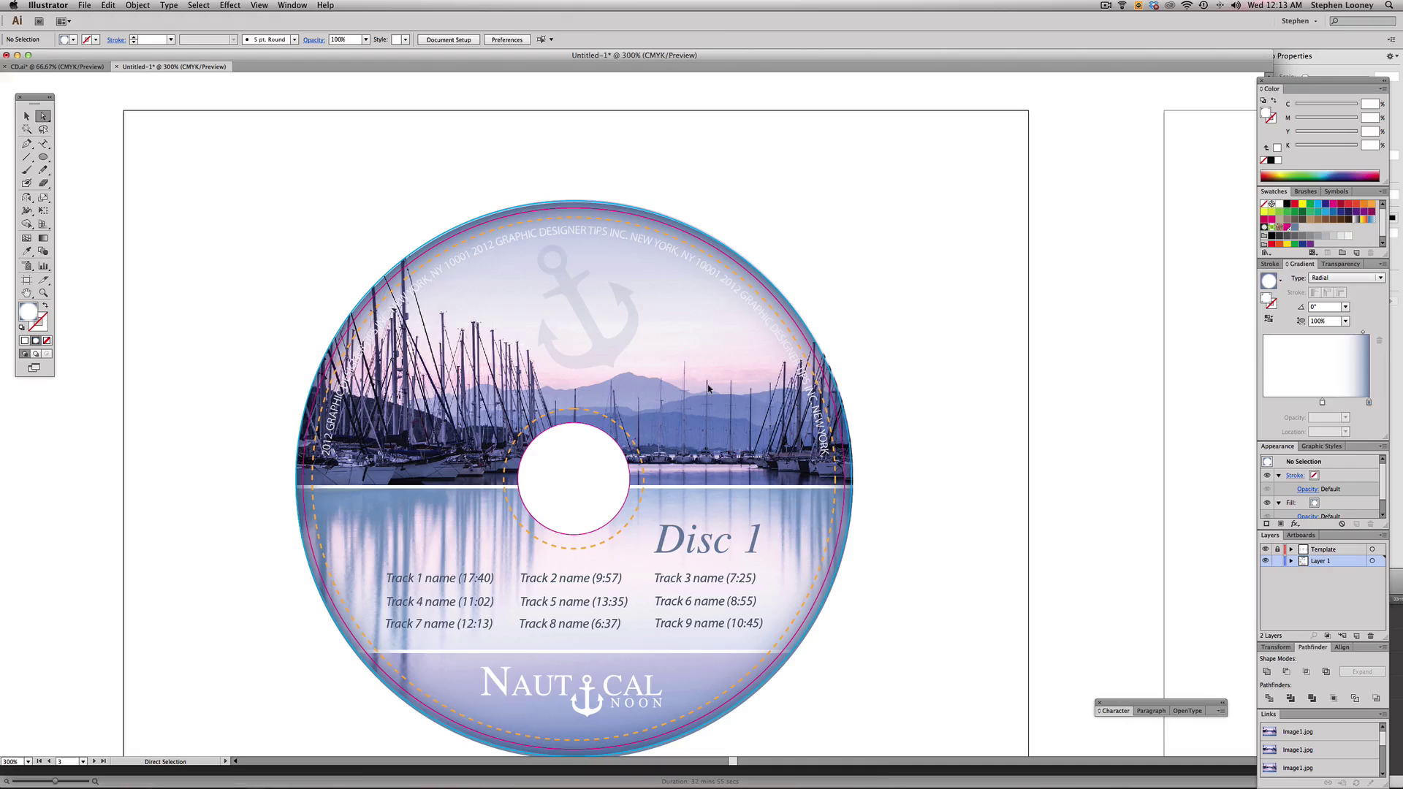
pyautogui.click(708, 389)
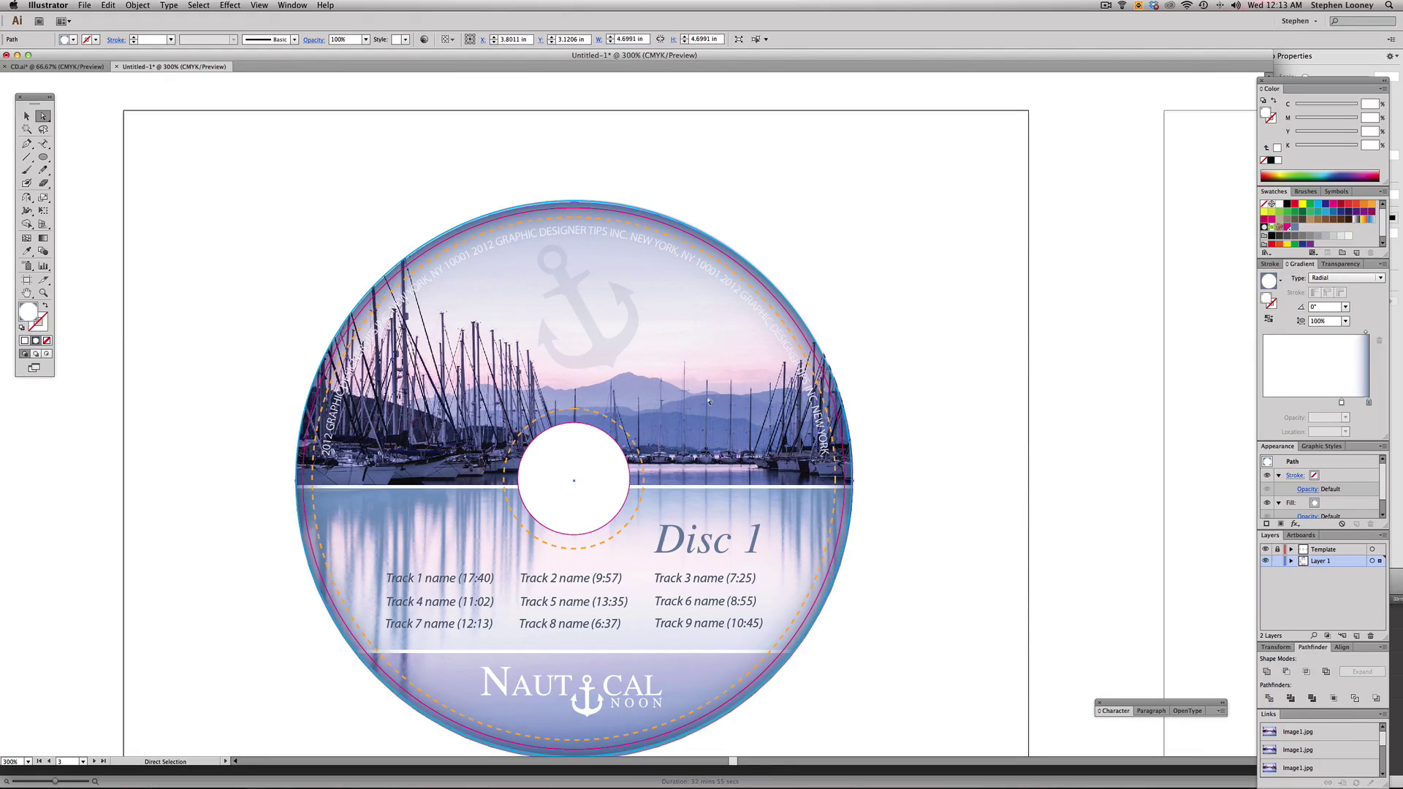
pyautogui.moveTo(708, 400)
pyautogui.mouseDown()
pyautogui.moveTo(751, 393)
pyautogui.moveTo(692, 399)
pyautogui.mouseUp()
pyautogui.press('super+z')
pyautogui.keyDown('alt'); pyautogui.keyDown('super'); pyautogui.click(832, 439); pyautogui.keyUp('super'); pyautogui.keyUp('alt')
pyautogui.click(734, 374)
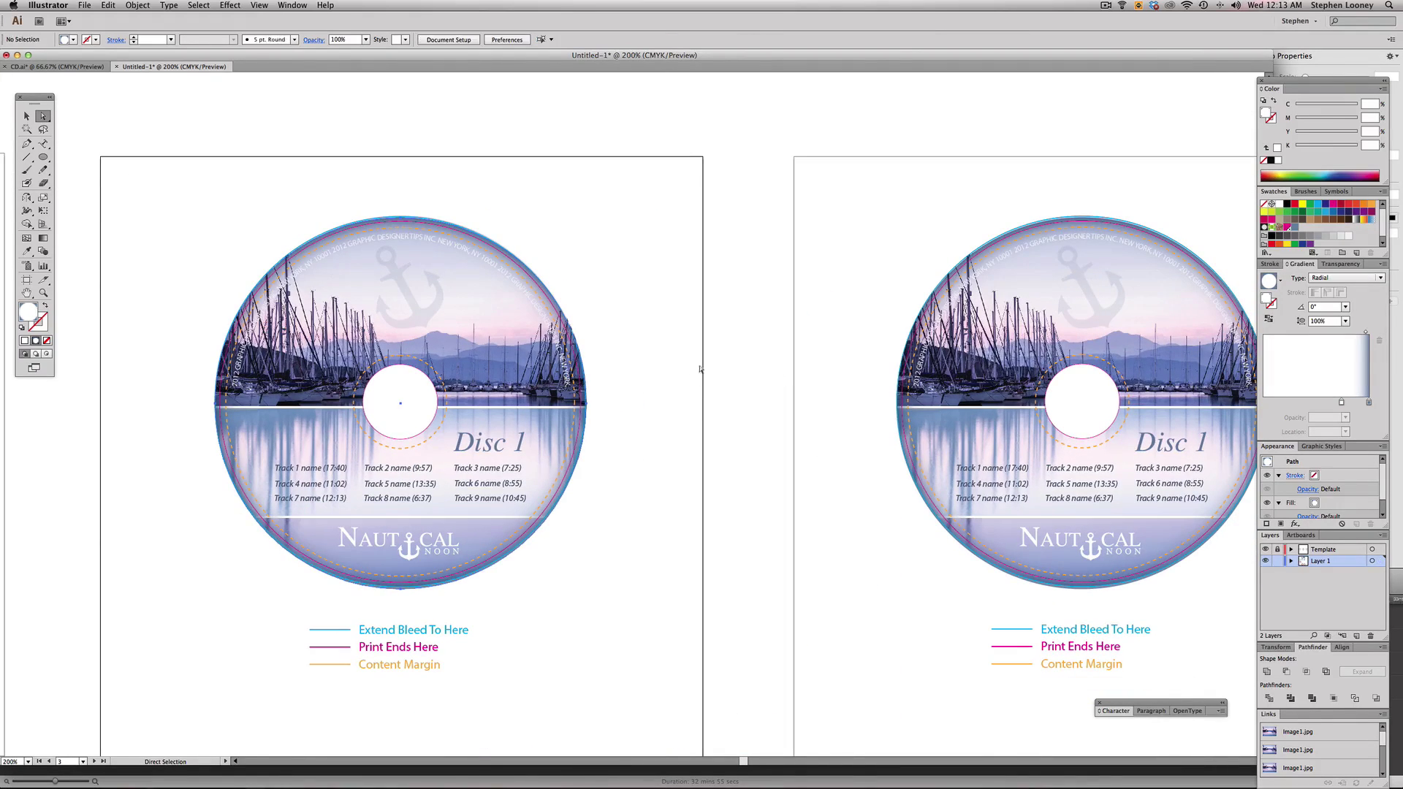
pyautogui.click(529, 348)
pyautogui.moveTo(518, 340); pyautogui.dragTo(626, 251)
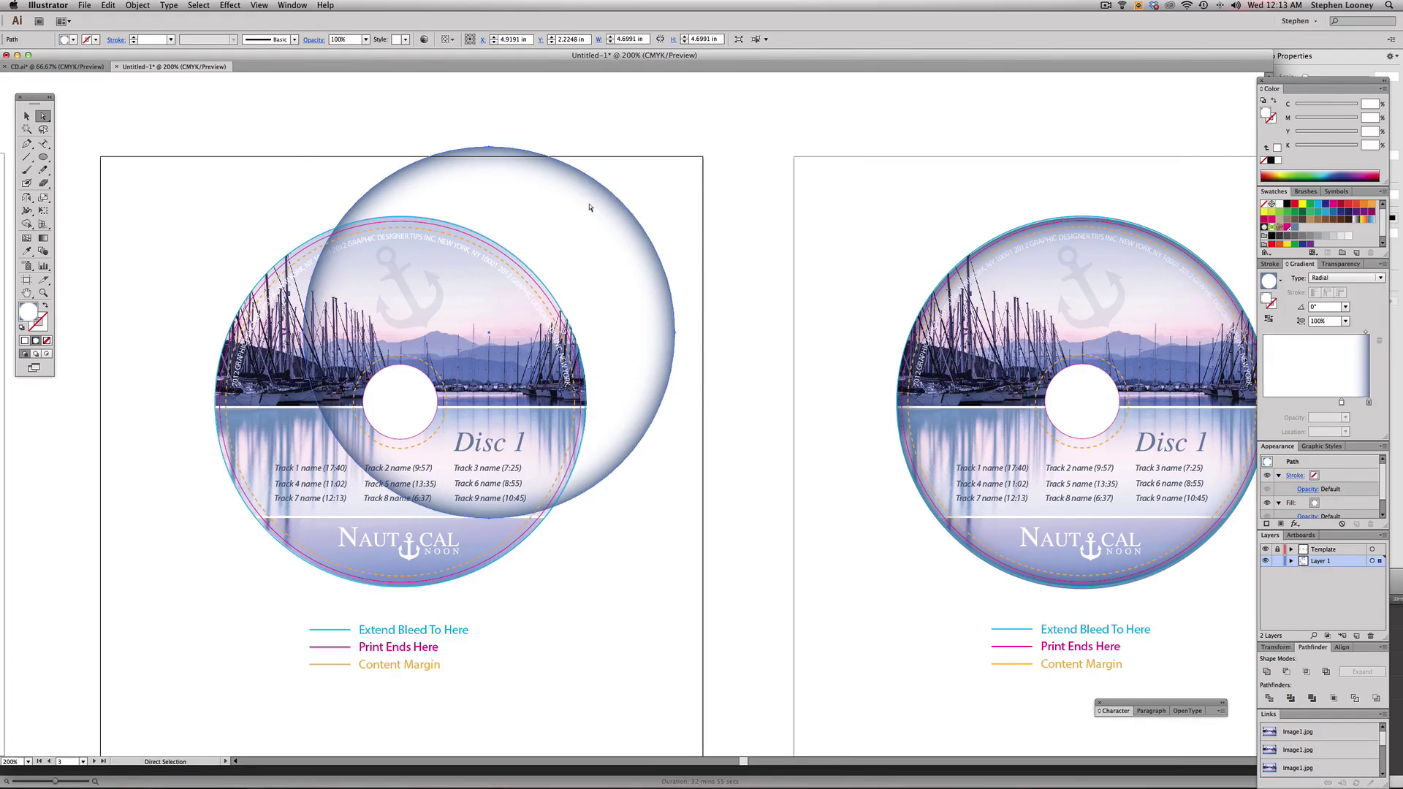
pyautogui.hotkey('ctrl', 'z')
# - Lock the gradient circles lying over the second and third discs
pyautogui.click(685, 250)
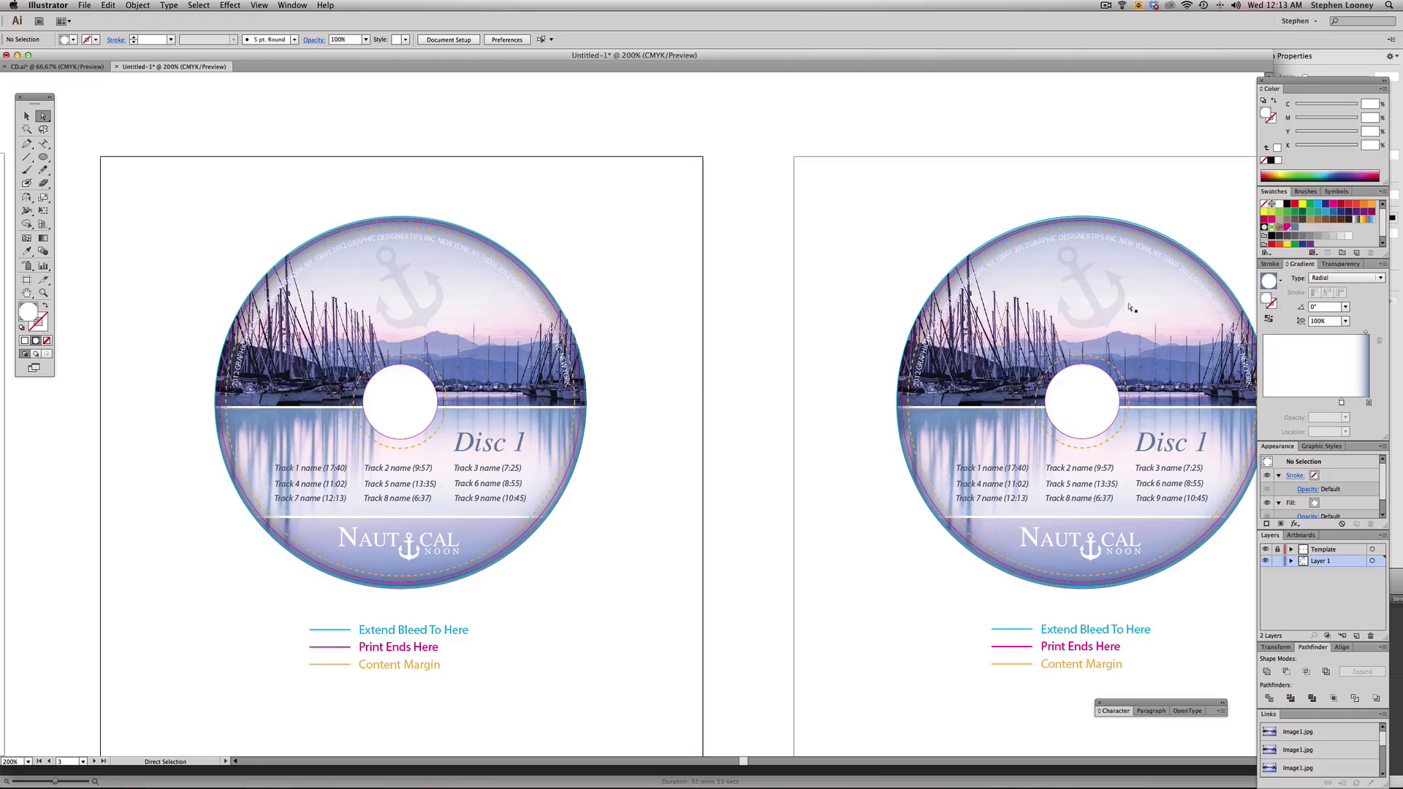
pyautogui.click(1169, 310)
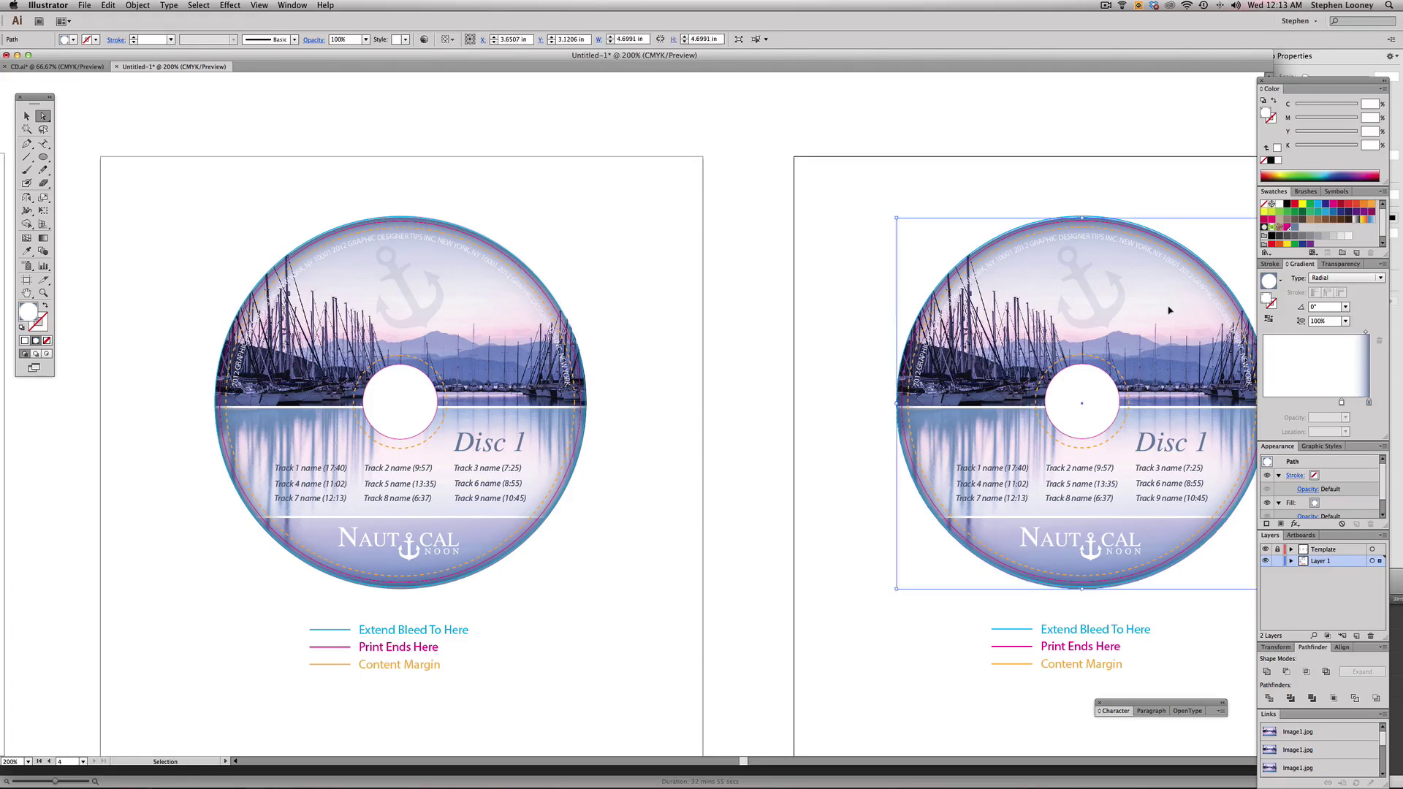
# - Relink the marina photo on the second disc to Image2.jpg
pyautogui.click(504, 322)
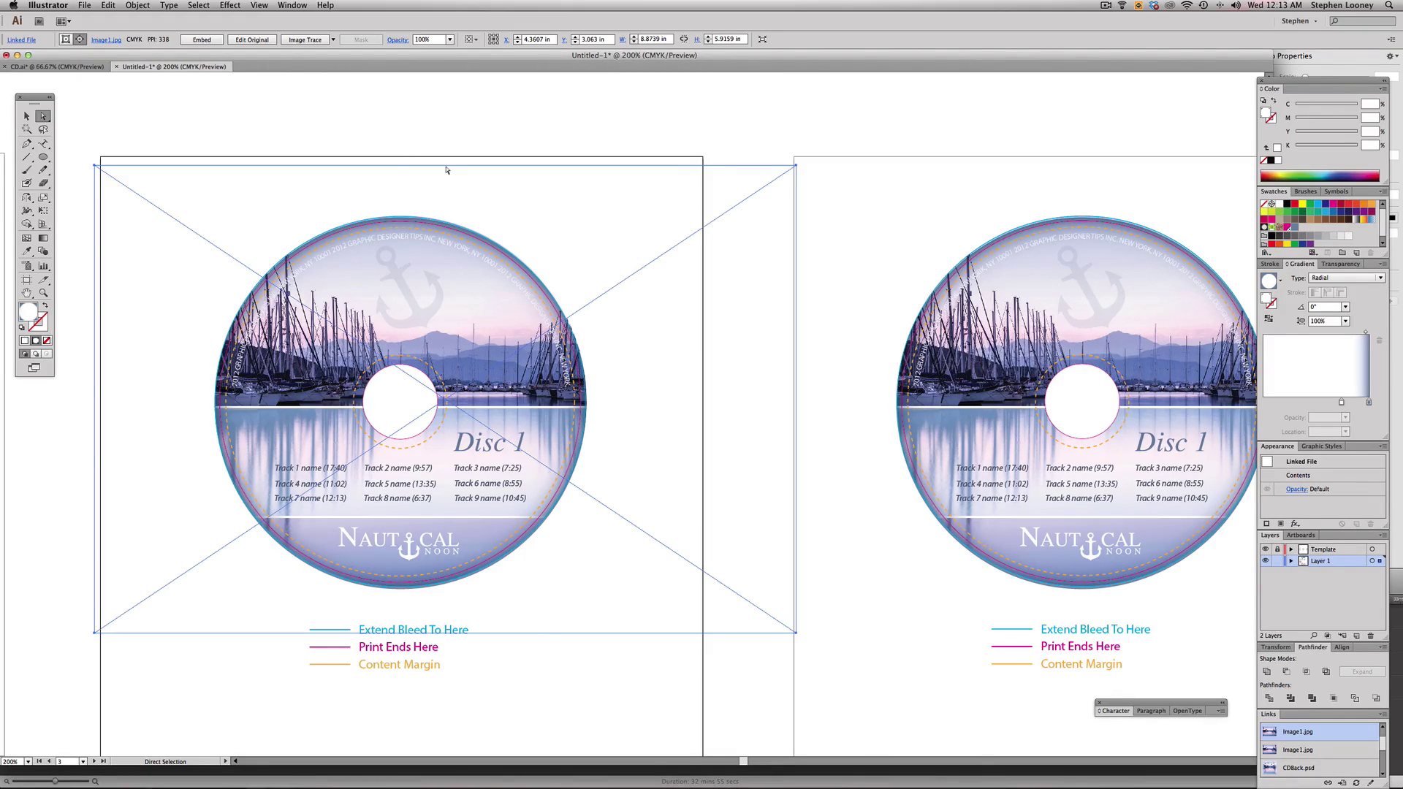
pyautogui.click(286, 5)
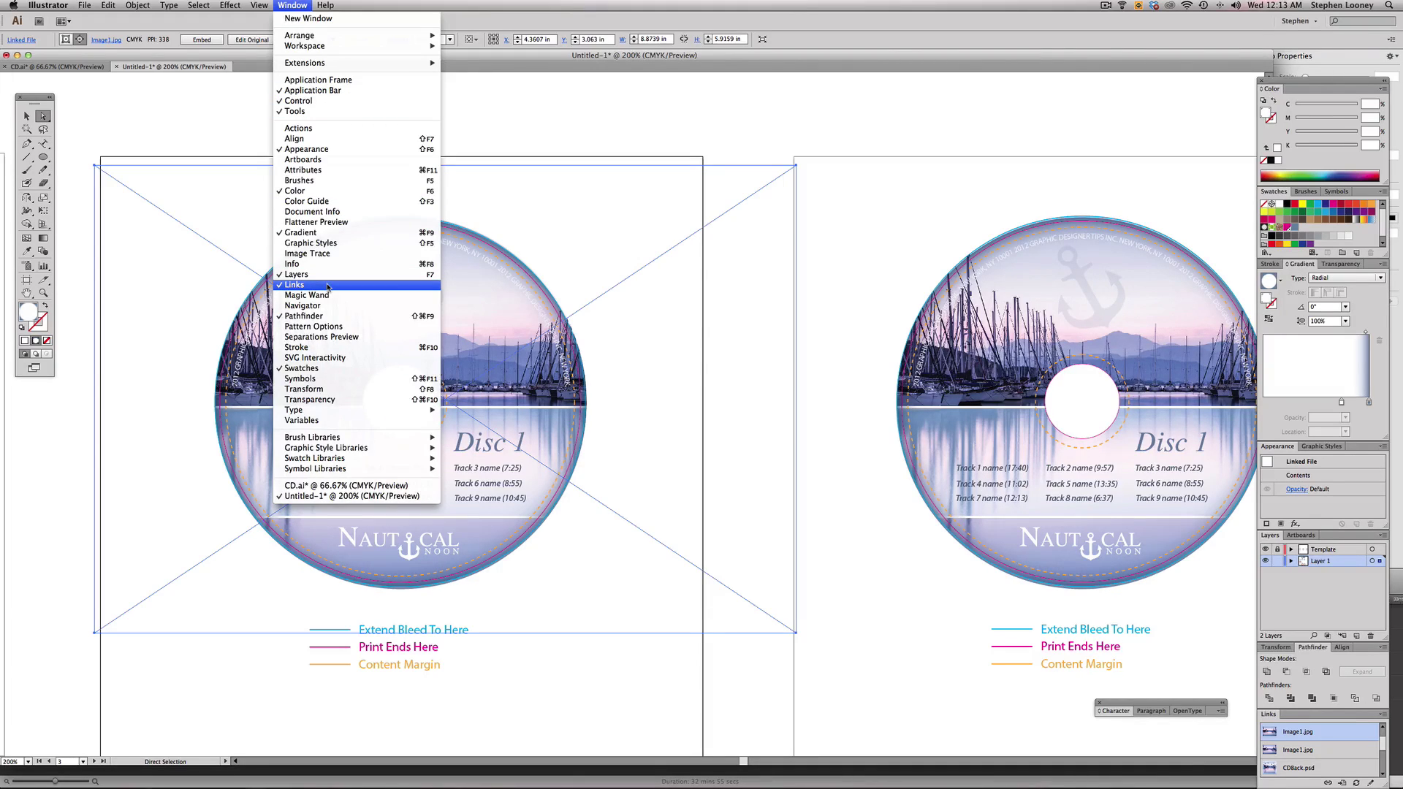
pyautogui.click(314, 252)
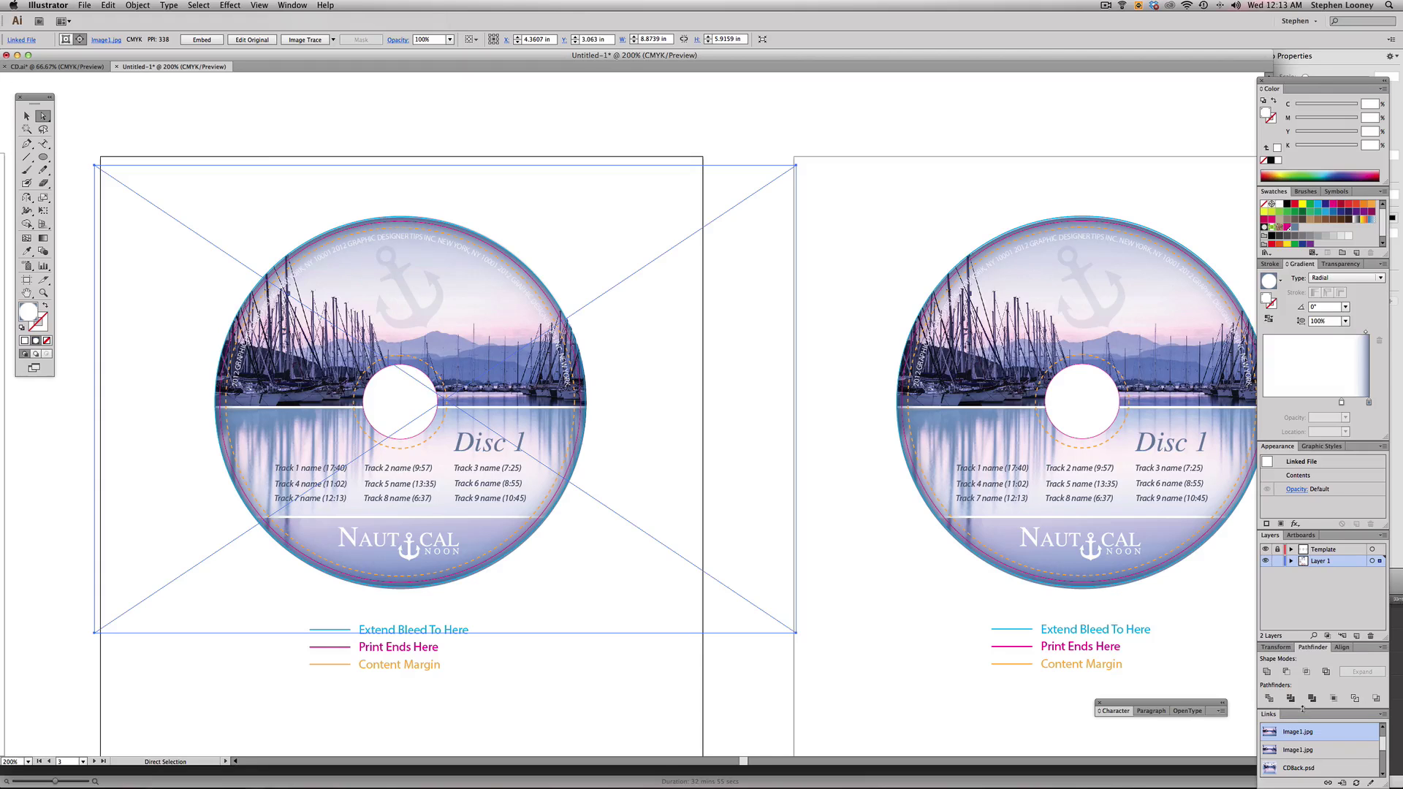
pyautogui.moveTo(1302, 709); pyautogui.dragTo(1295, 580)
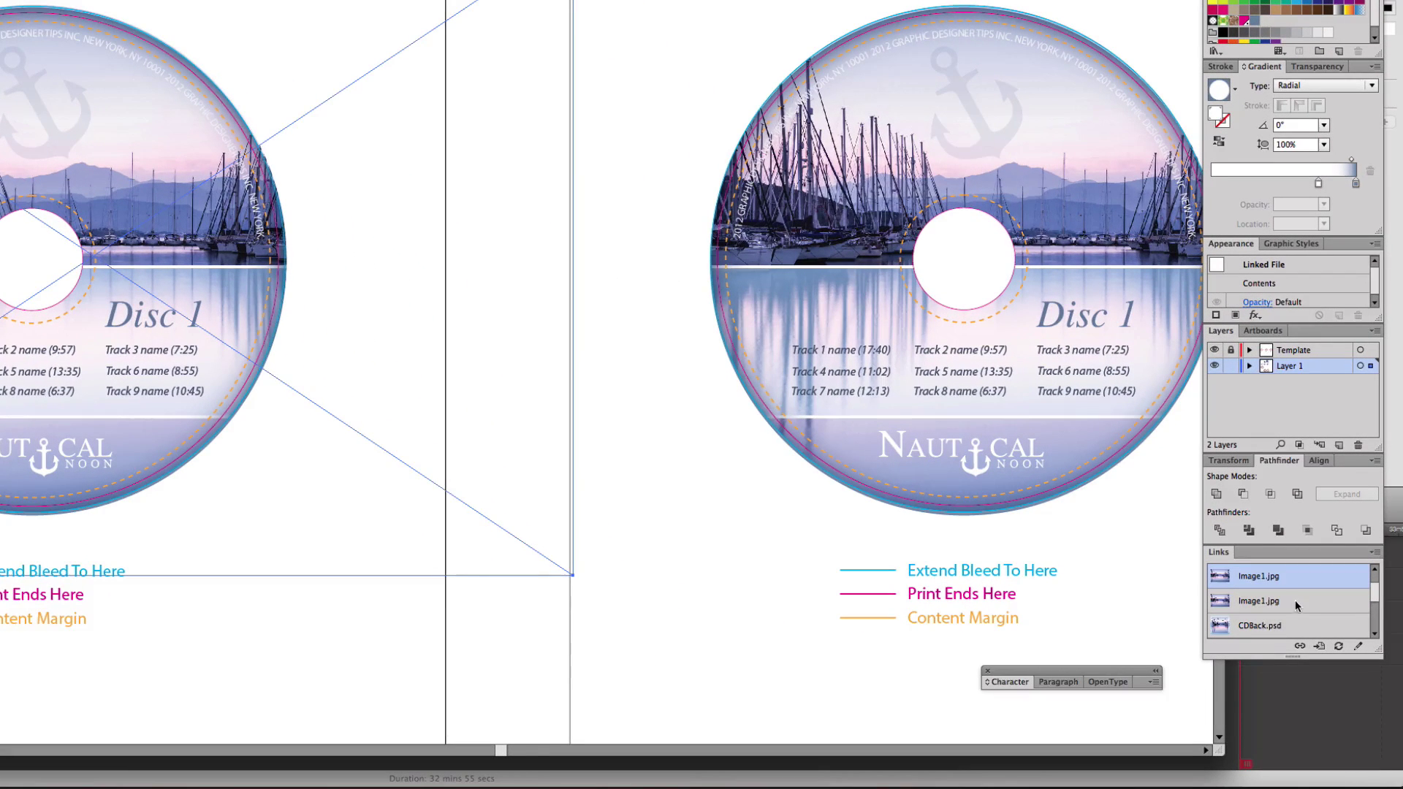
pyautogui.click(1300, 647)
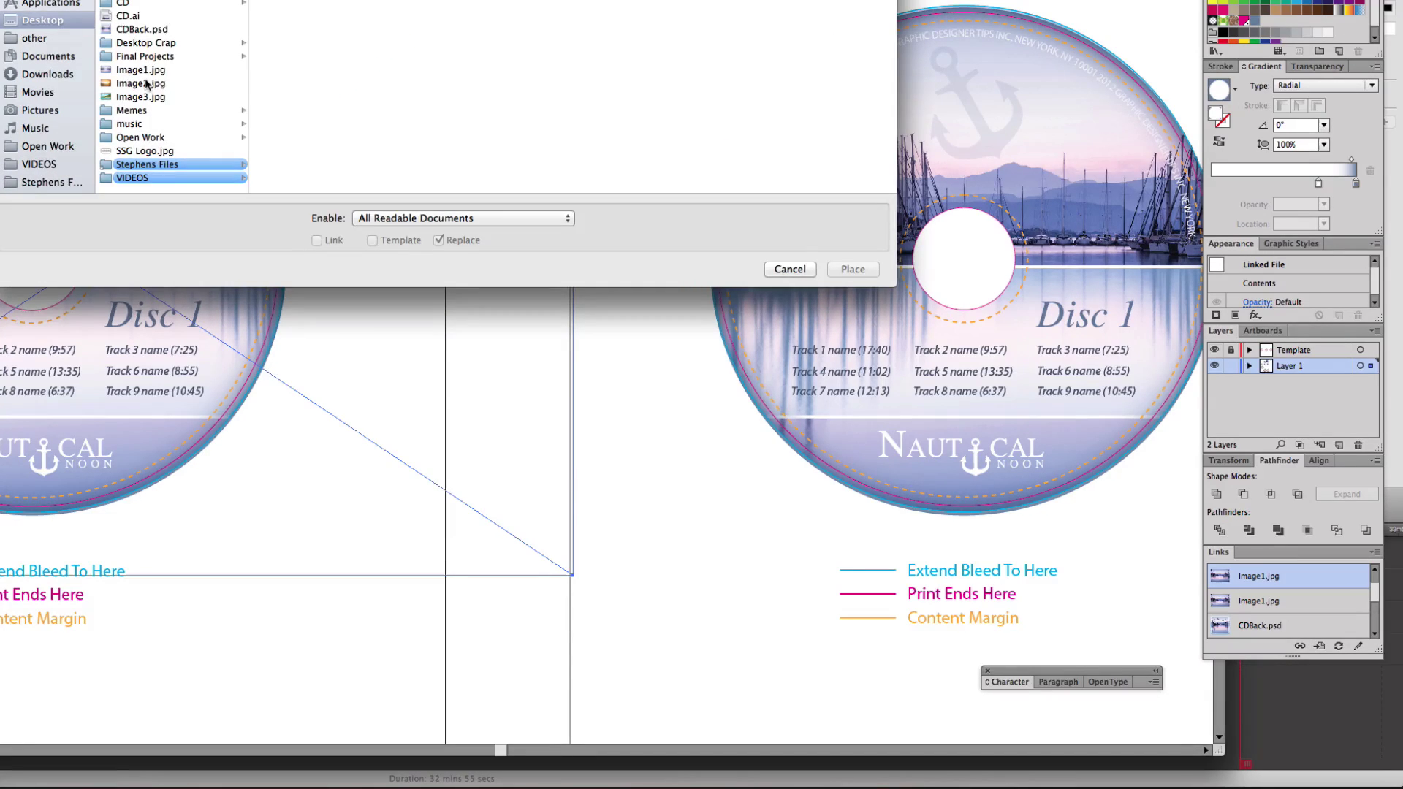
pyautogui.doubleClick(147, 84)
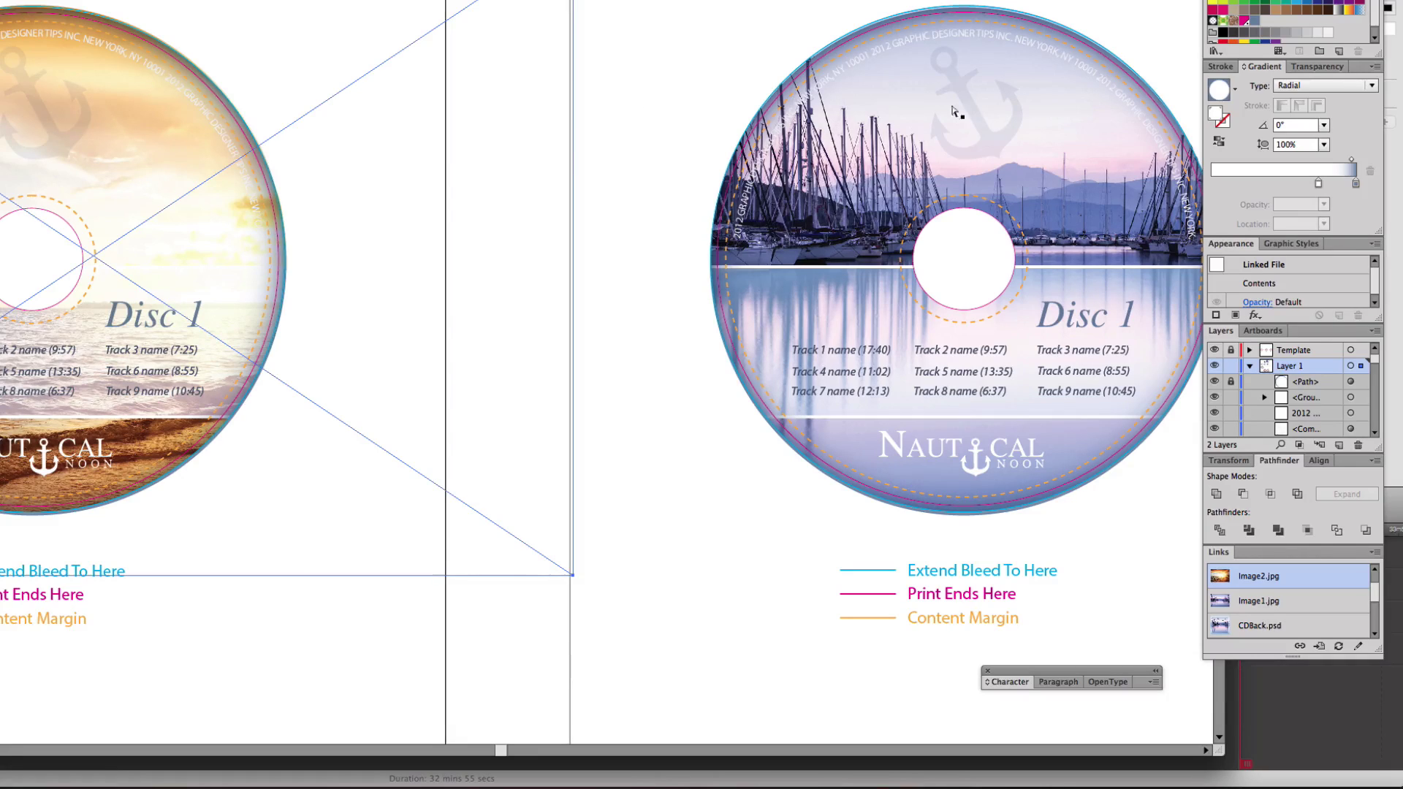
# - Relink the marina photo on the third disc to Image3.jpg
pyautogui.click(1064, 100)
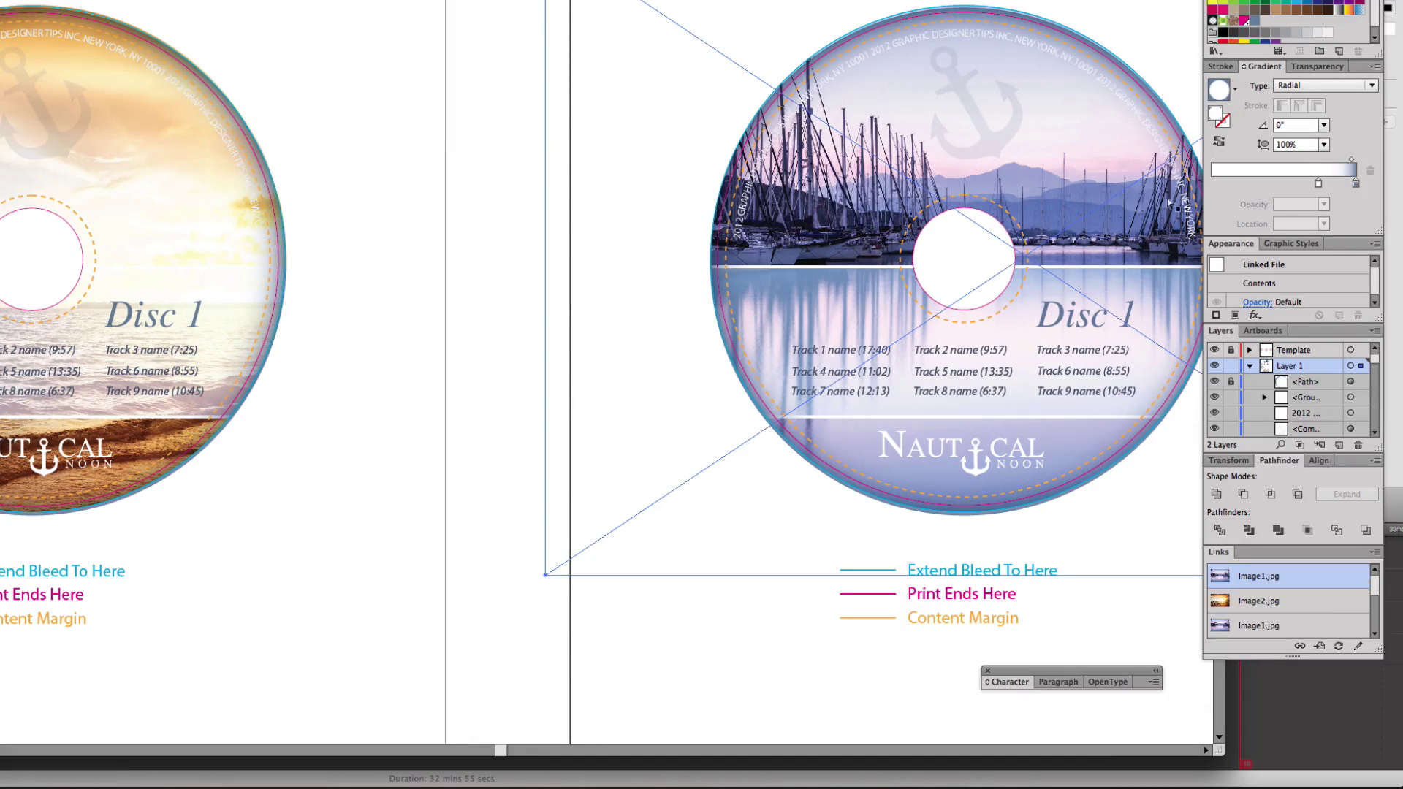
pyautogui.click(1300, 648)
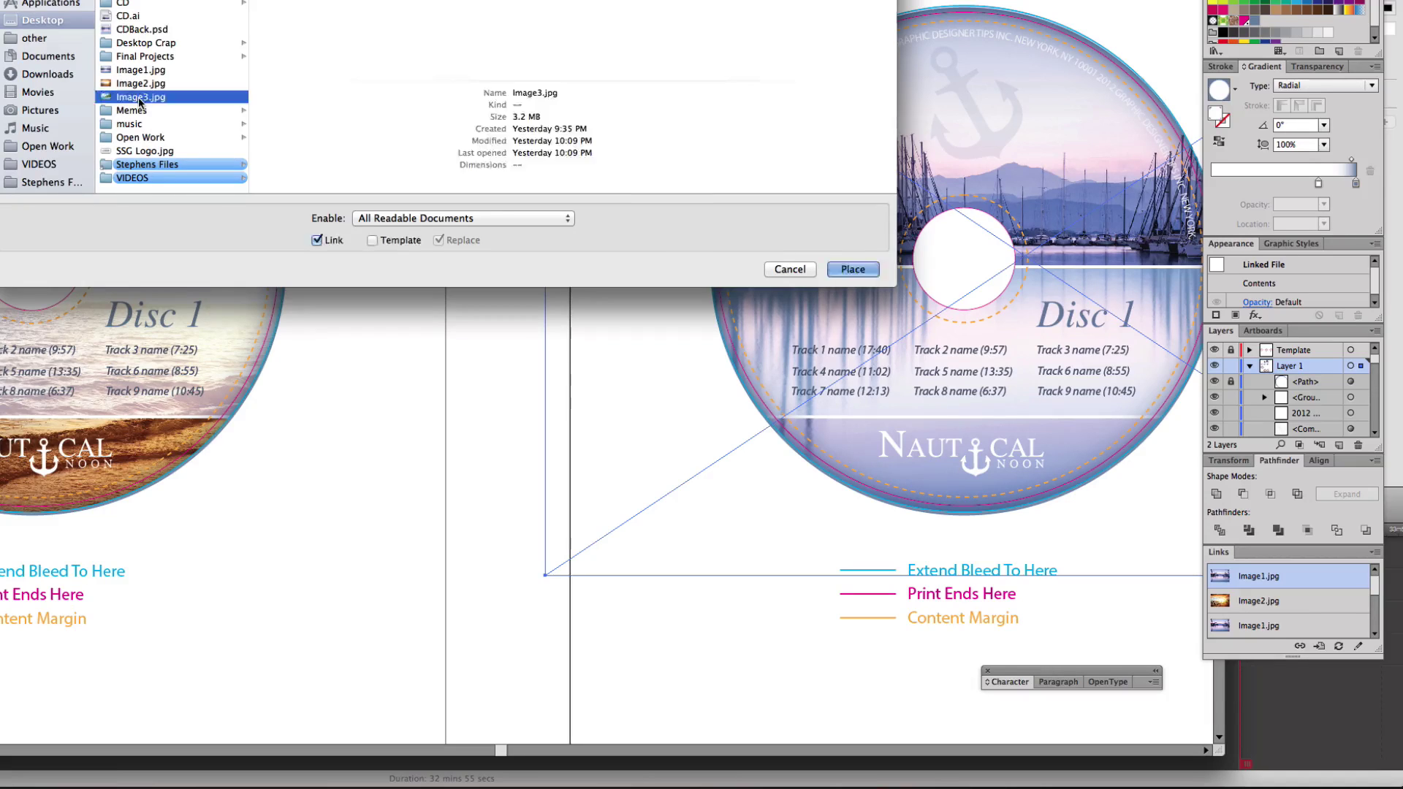
pyautogui.doubleClick(138, 97)
# - Reposition the sunset photo inside the second disc so the horizon sits near the upper white dividing line
pyautogui.moveTo(125, 229); pyautogui.dragTo(249, 244)
pyautogui.click(254, 12)
pyautogui.moveTo(254, 12); pyautogui.dragTo(278, 15)
pyautogui.click(393, 204)
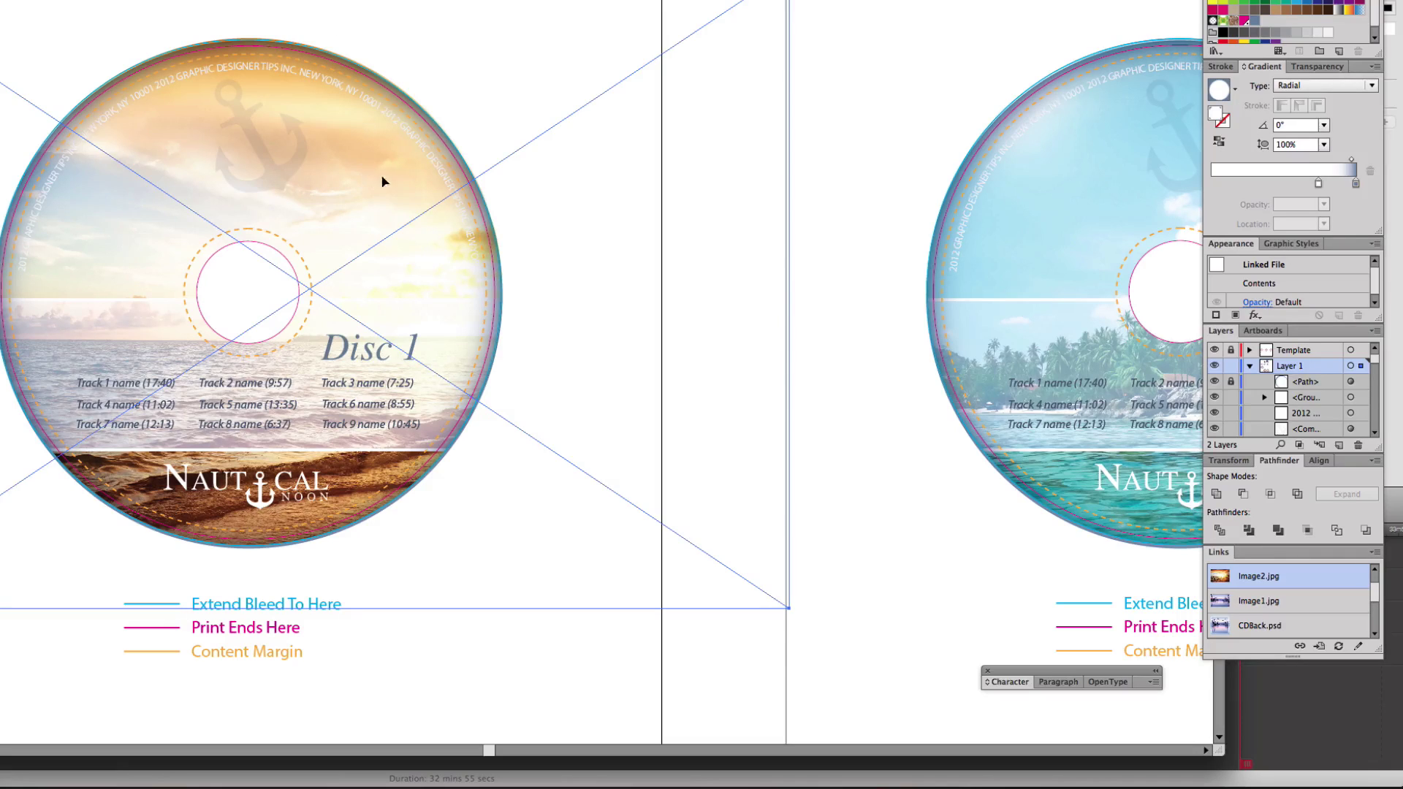
pyautogui.moveTo(381, 177); pyautogui.dragTo(452, 211)
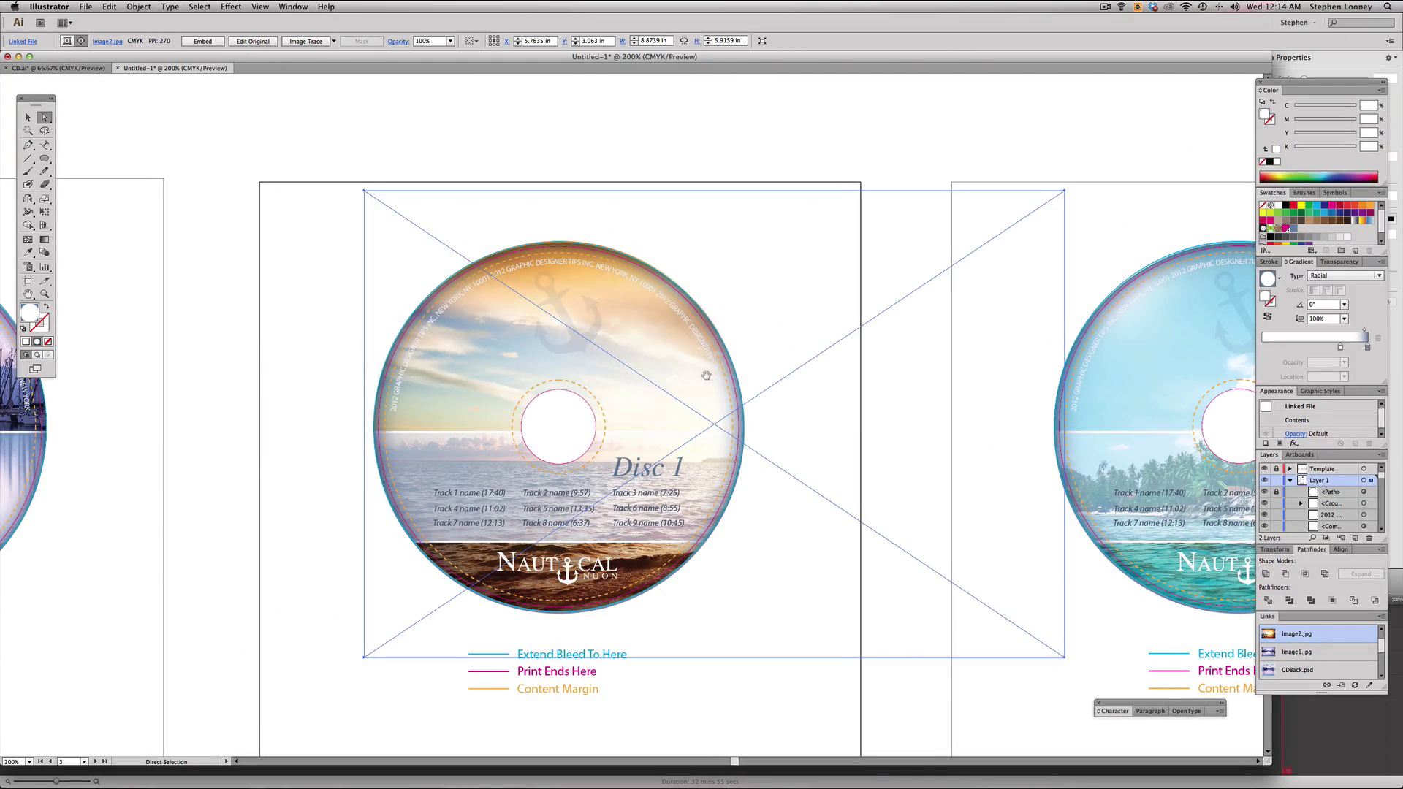
pyautogui.moveTo(707, 375); pyautogui.dragTo(647, 331)
pyautogui.press('super+z')
pyautogui.click(670, 297)
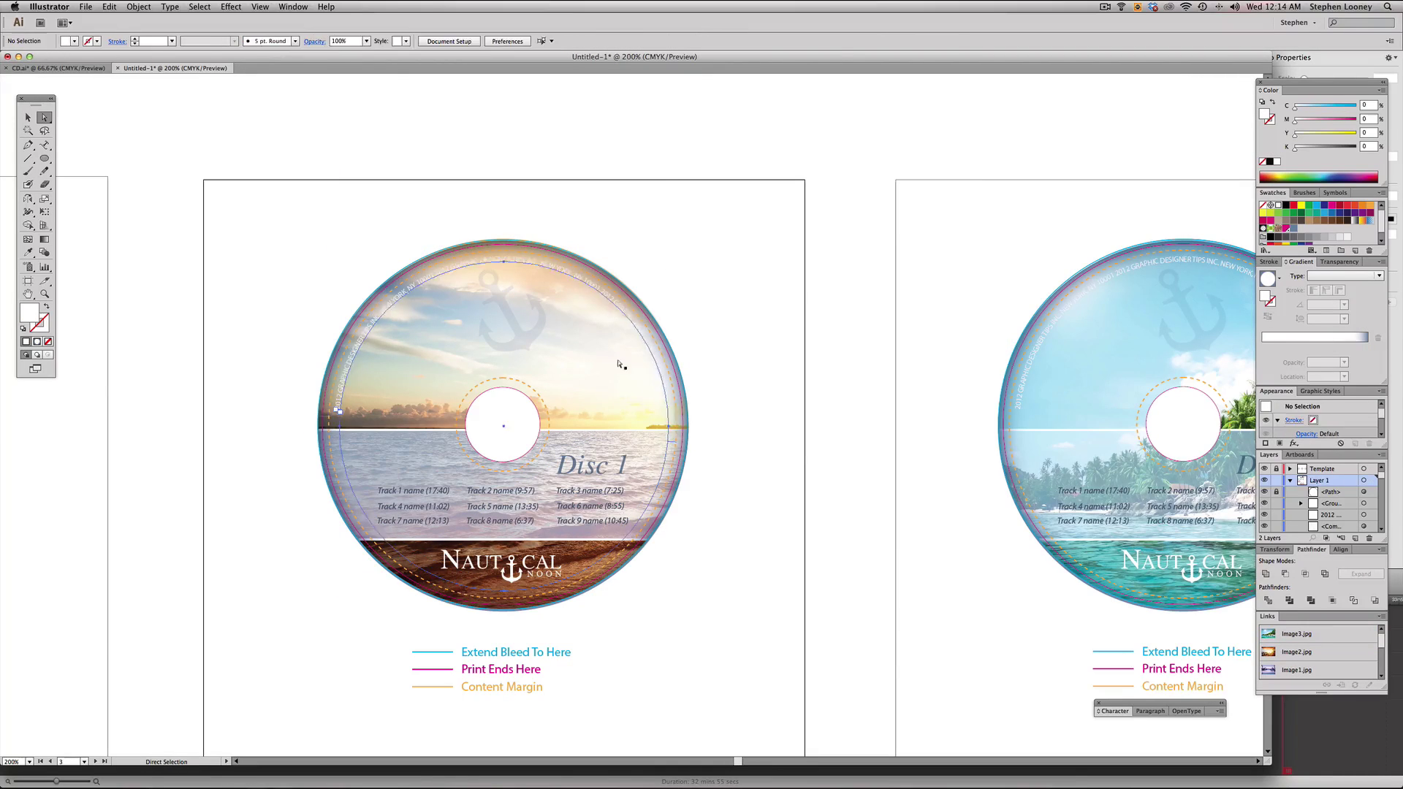
# - Enlarge the sunset photo to 9.8178 by 6.5452 in and adjust its position within the second disc
pyautogui.click(598, 381)
pyautogui.press('e')
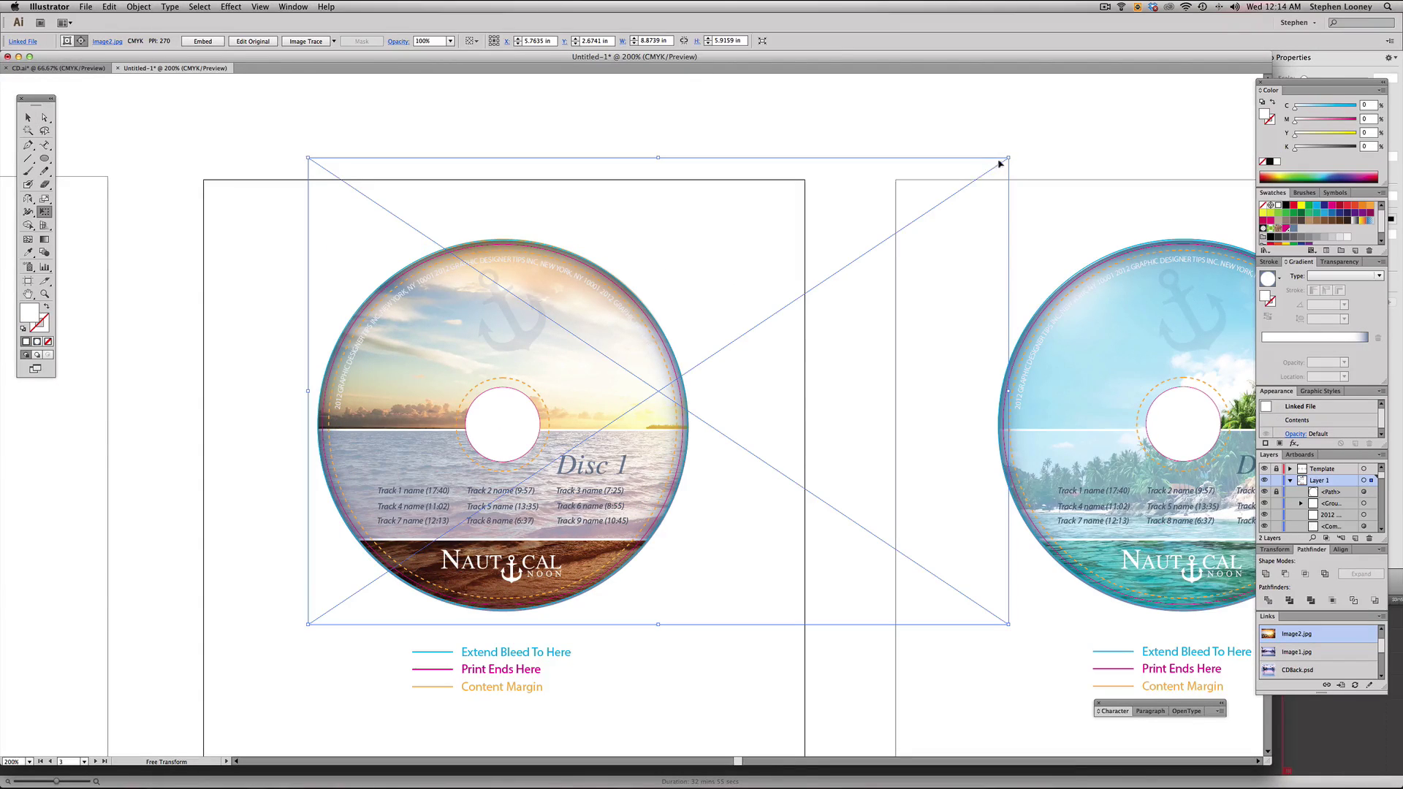
pyautogui.moveTo(1011, 157); pyautogui.dragTo(1082, 107)
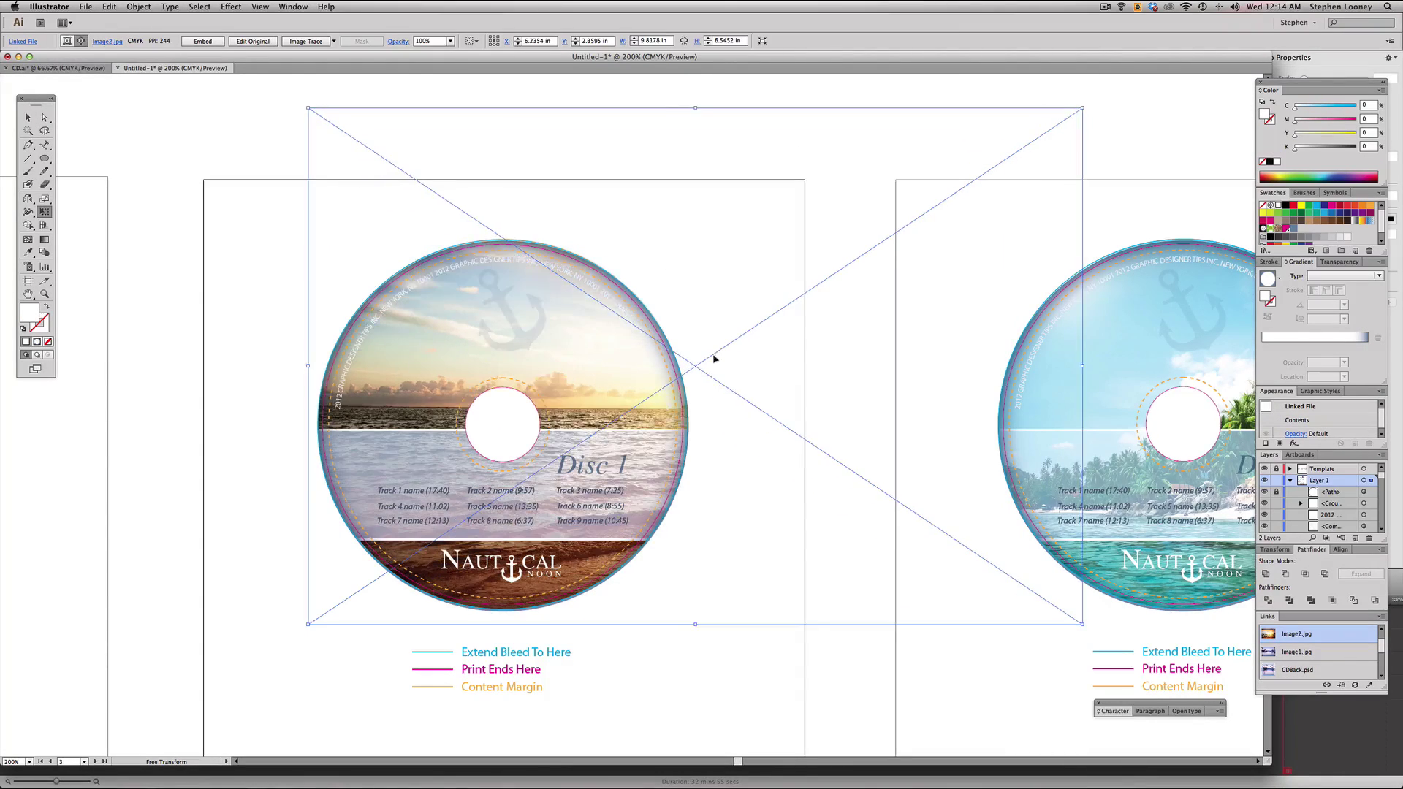
pyautogui.press('space')
pyautogui.moveTo(635, 485); pyautogui.dragTo(625, 487)
pyautogui.moveTo(600, 363); pyautogui.dragTo(601, 366)
# - Move the palm beach photo up inside the third disc so the trees rise above the upper white line
pyautogui.press('space')
pyautogui.moveTo(772, 420); pyautogui.dragTo(769, 420)
pyautogui.hscroll(10, 770, 420)
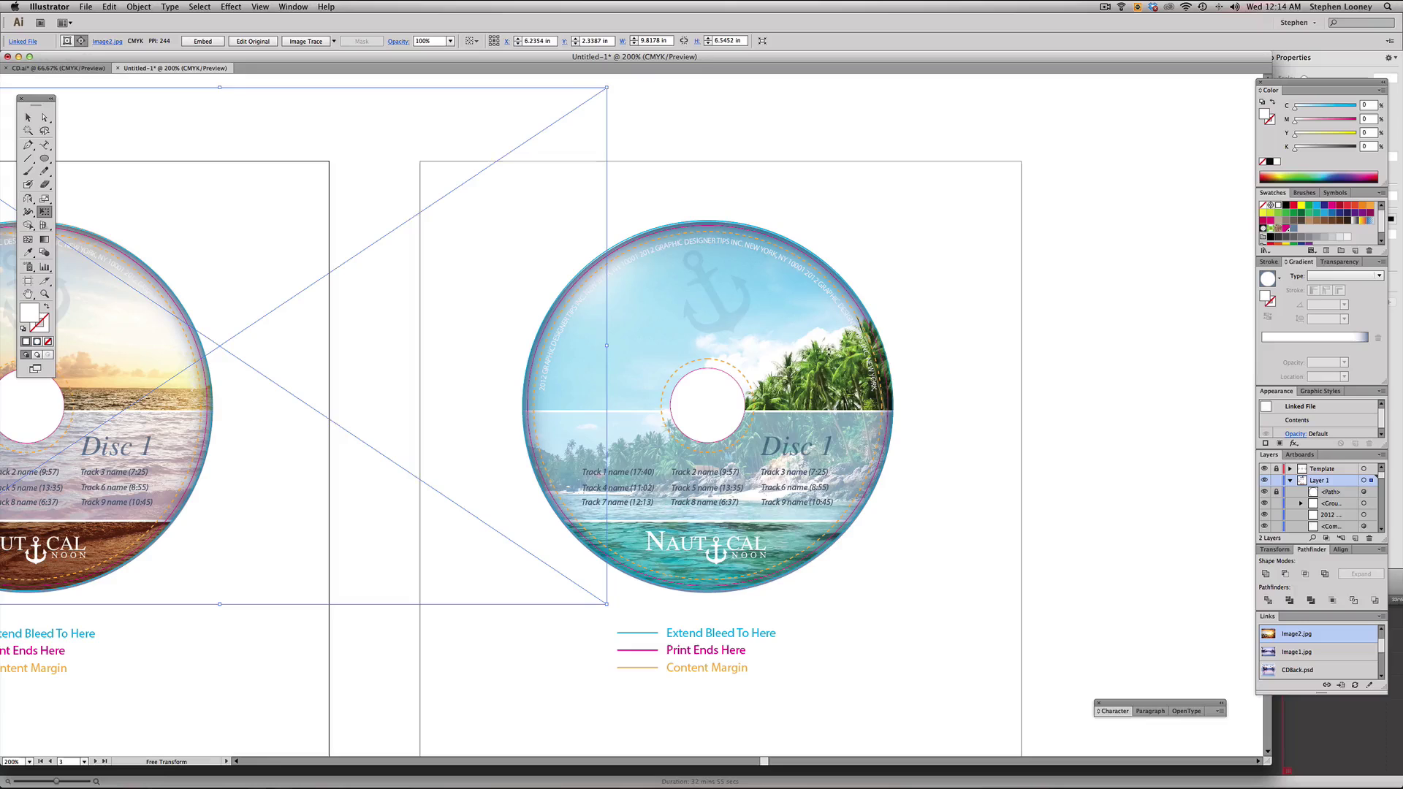
pyautogui.press('a')
pyautogui.moveTo(834, 361); pyautogui.dragTo(812, 333)
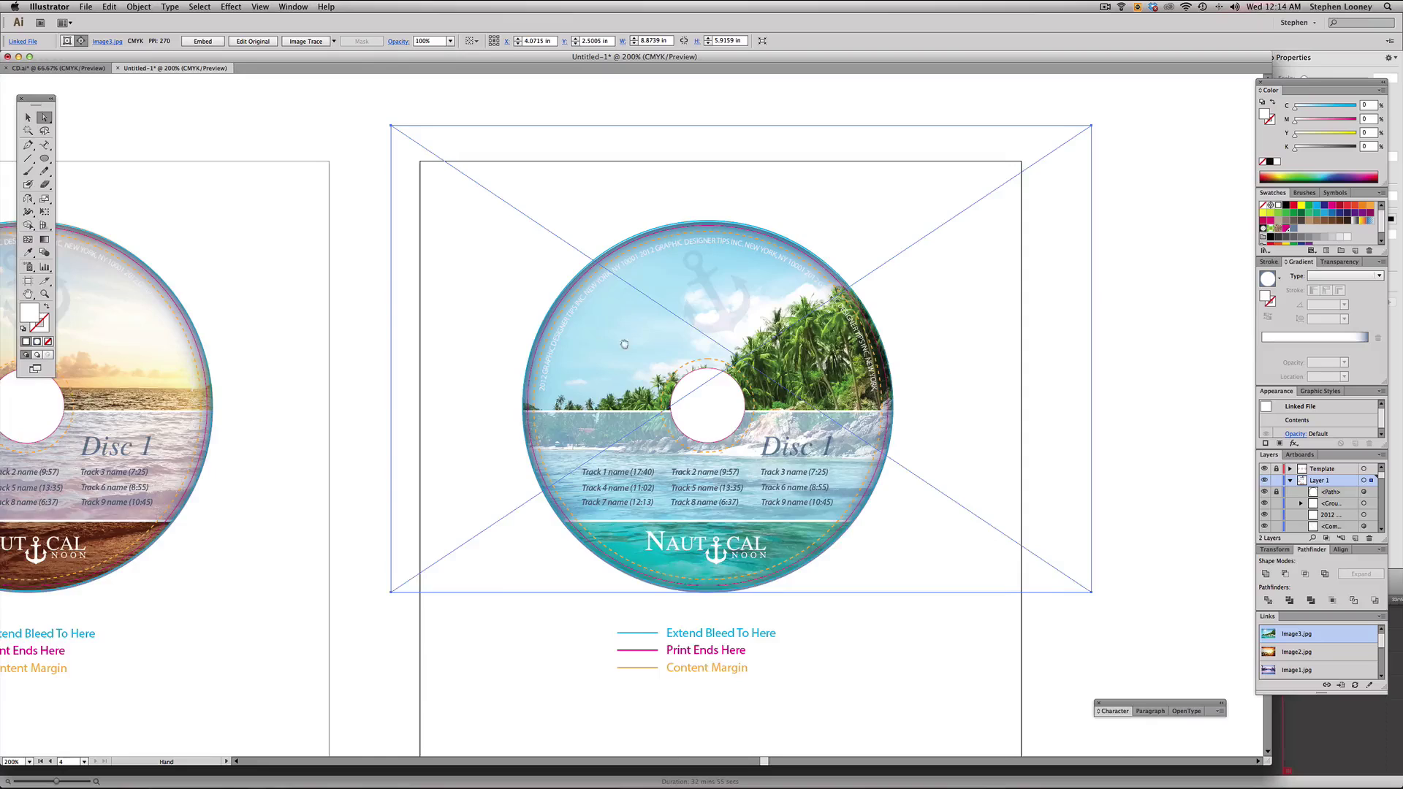
# - Enlarge the palm beach photo to 10.1364 by 6.7576 in and reposition it so it fills the third disc
pyautogui.moveTo(350, 379); pyautogui.dragTo(1045, 316)
pyautogui.keyDown('alt'); pyautogui.keyDown('super'); pyautogui.click(607, 376); pyautogui.keyUp('super'); pyautogui.keyUp('alt')
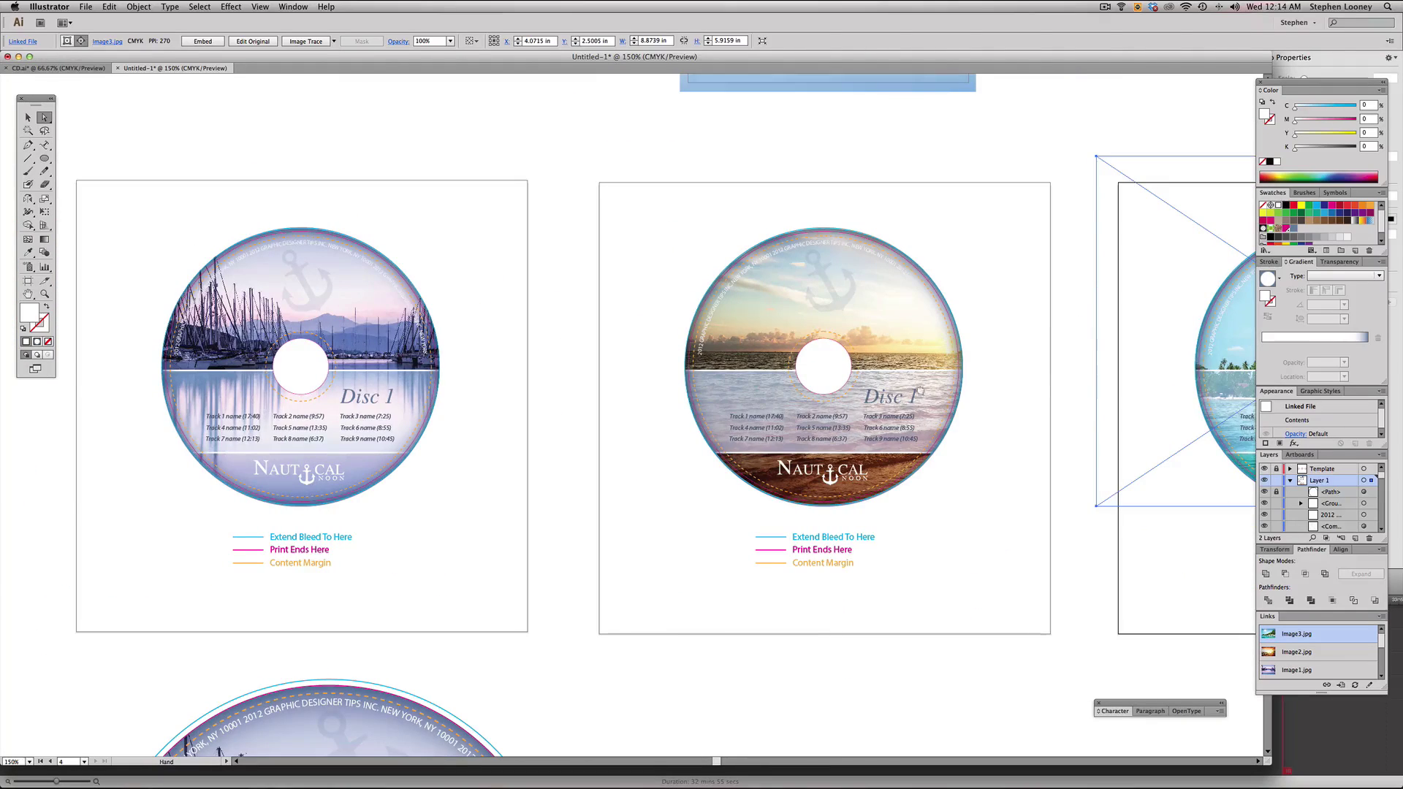
pyautogui.moveTo(989, 640); pyautogui.dragTo(796, 383)
pyautogui.moveTo(736, 497); pyautogui.dragTo(774, 492)
pyautogui.keyDown('alt'); pyautogui.keyDown('super'); pyautogui.click(724, 338); pyautogui.keyUp('super'); pyautogui.keyUp('alt')
pyautogui.keyDown('alt'); pyautogui.keyDown('super'); pyautogui.click(723, 339); pyautogui.keyUp('super'); pyautogui.keyUp('alt')
pyautogui.moveTo(634, 293); pyautogui.dragTo(924, 584)
pyautogui.moveTo(646, 294); pyautogui.dragTo(775, 335)
pyautogui.click(1067, 331)
pyautogui.press('e')
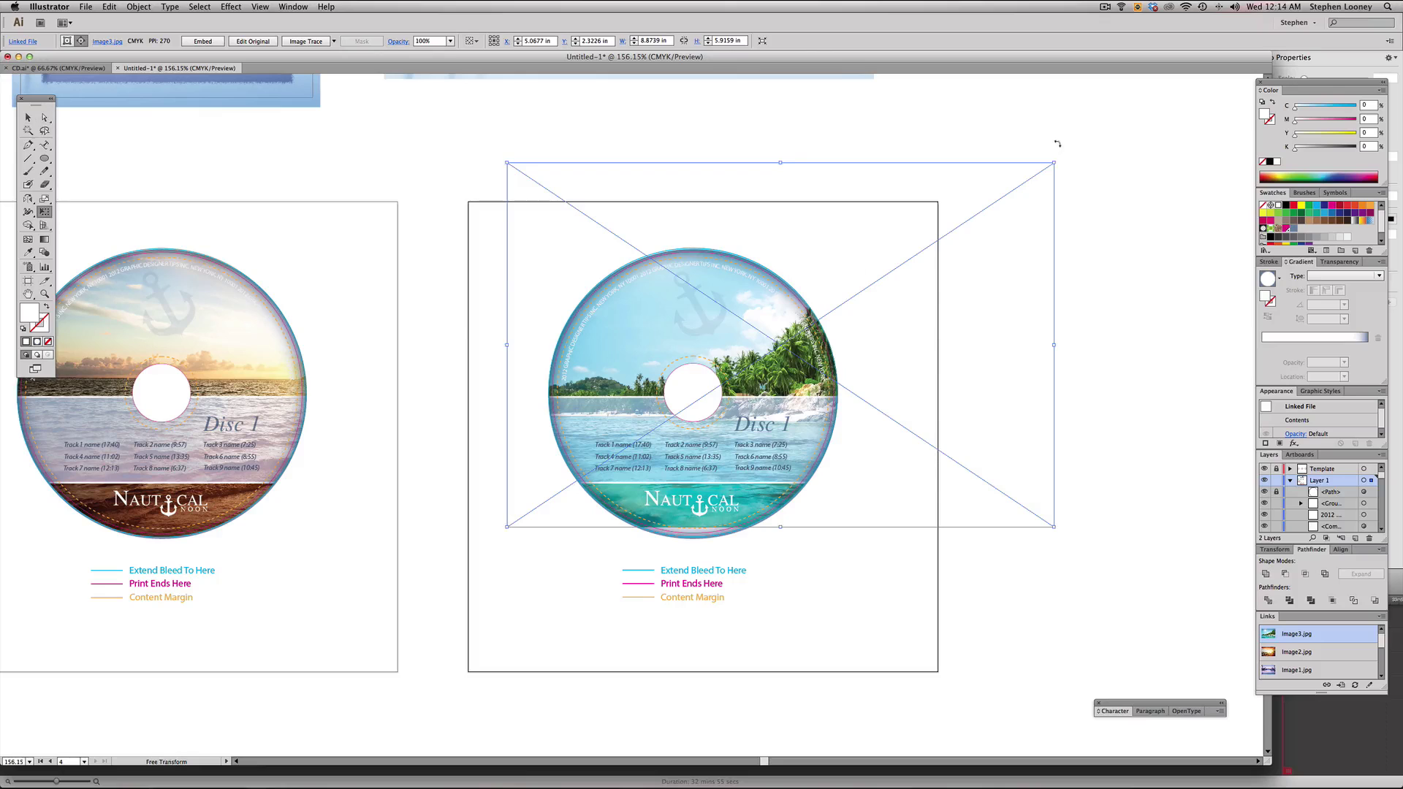
pyautogui.moveTo(1057, 163); pyautogui.dragTo(1094, 136)
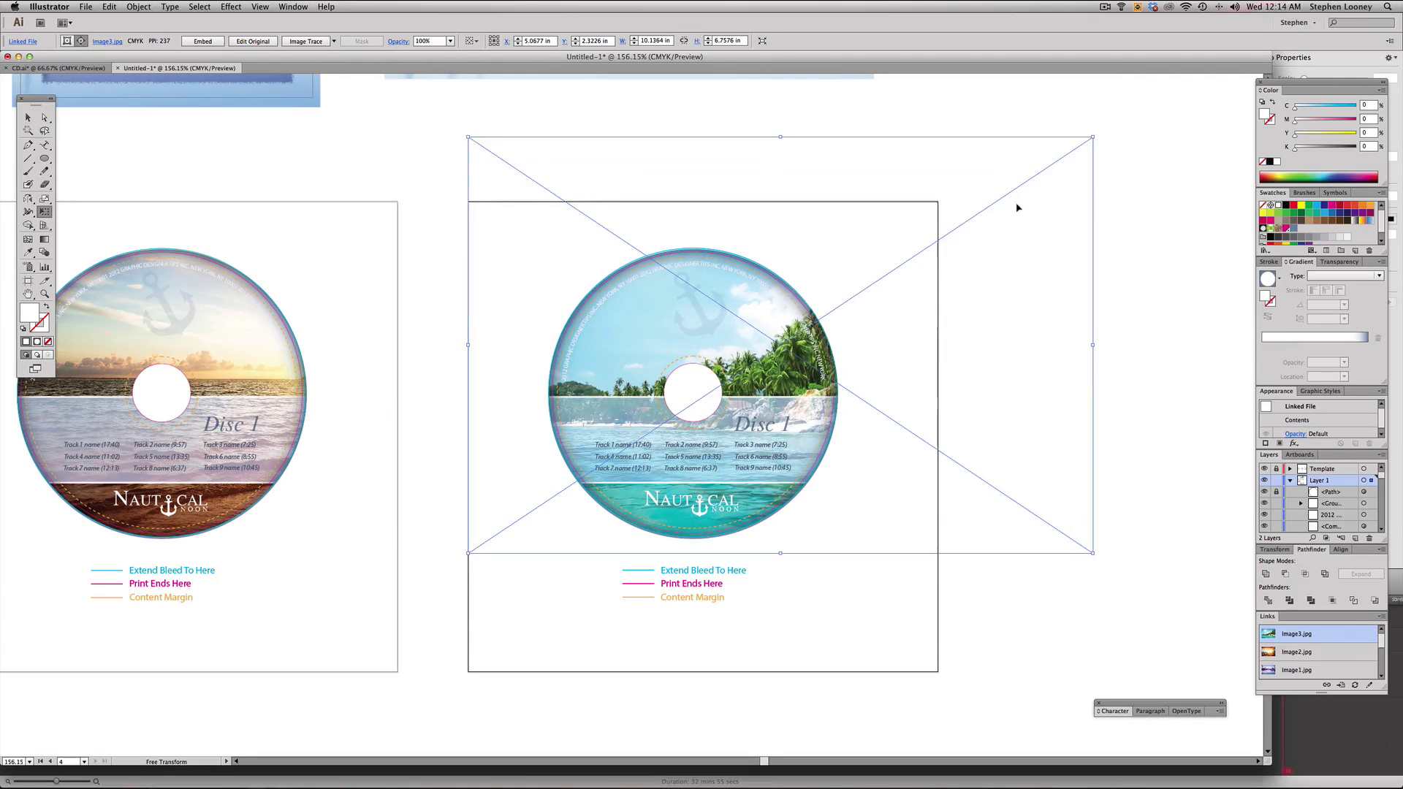
pyautogui.moveTo(774, 365); pyautogui.dragTo(775, 356)
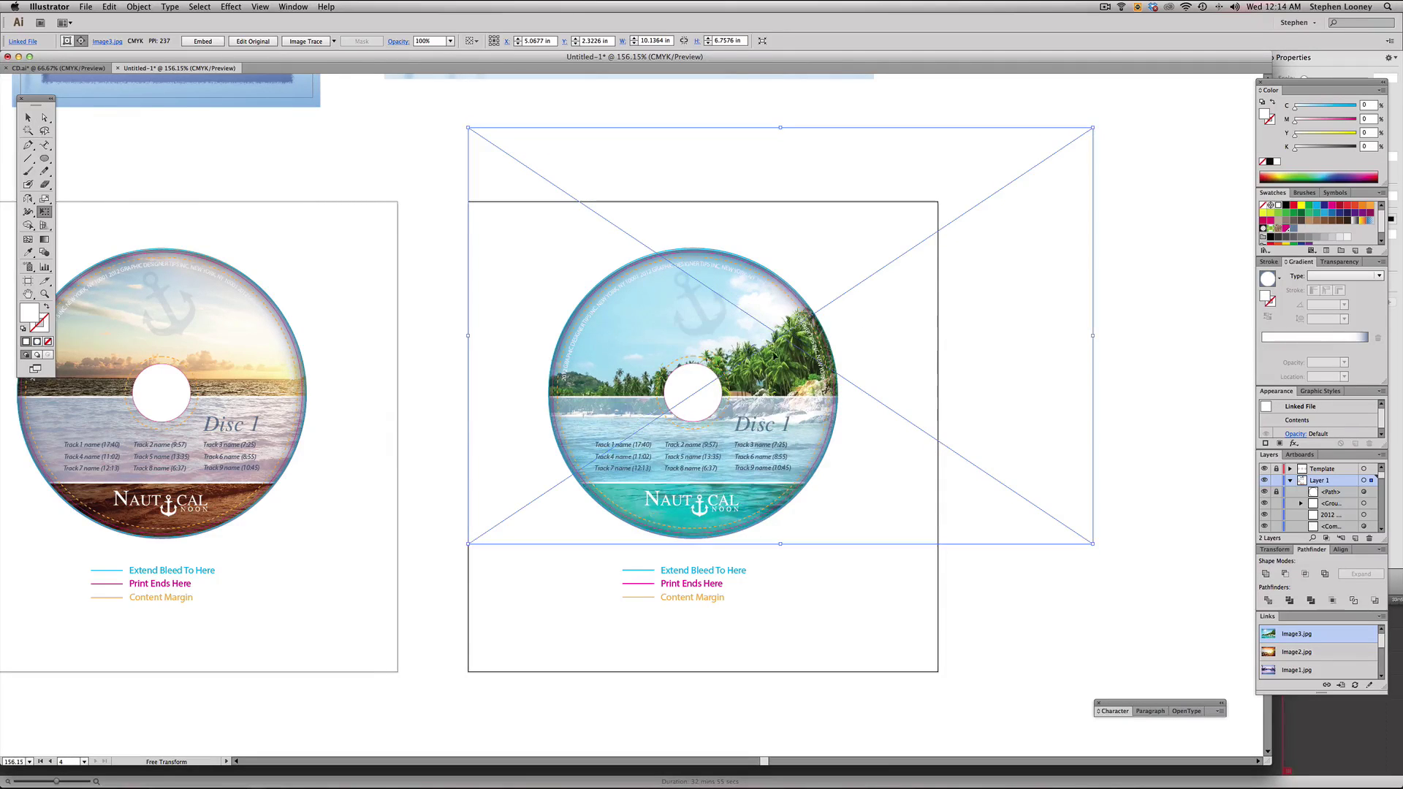
# - Compare the disc designs side by side to check their photos and text legibility
pyautogui.keyDown('alt'); pyautogui.keyDown('super'); pyautogui.click(522, 380); pyautogui.keyUp('super'); pyautogui.keyUp('alt')
pyautogui.keyDown('alt'); pyautogui.keyDown('super'); pyautogui.click(522, 380); pyautogui.keyUp('super'); pyautogui.keyUp('alt')
pyautogui.moveTo(524, 395); pyautogui.dragTo(708, 380)
pyautogui.keyDown('super'); pyautogui.click(702, 401); pyautogui.keyUp('super')
pyautogui.keyDown('super'); pyautogui.click(702, 401); pyautogui.keyUp('super')
pyautogui.moveTo(844, 404); pyautogui.dragTo(429, 365)
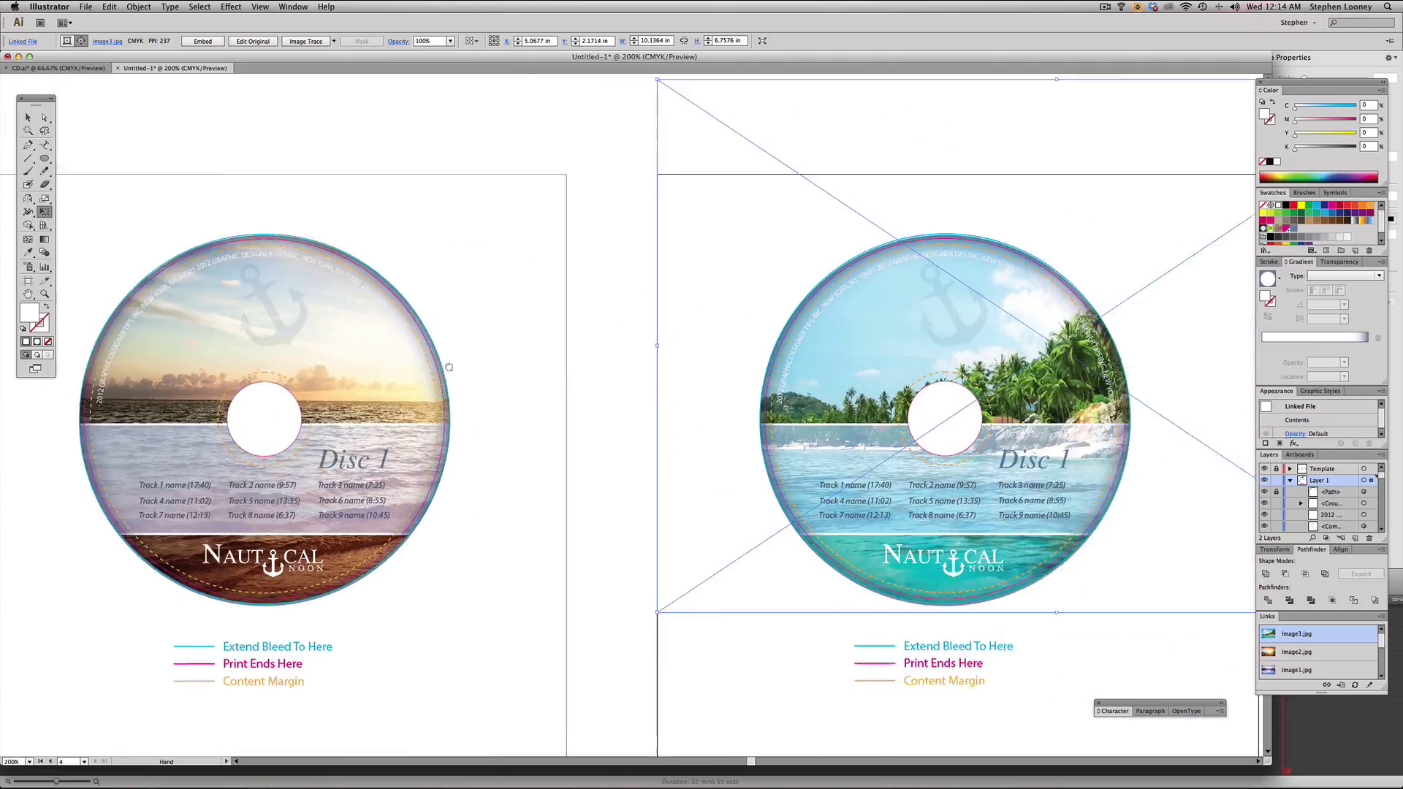
pyautogui.moveTo(517, 369); pyautogui.dragTo(878, 369)
pyautogui.press('a')
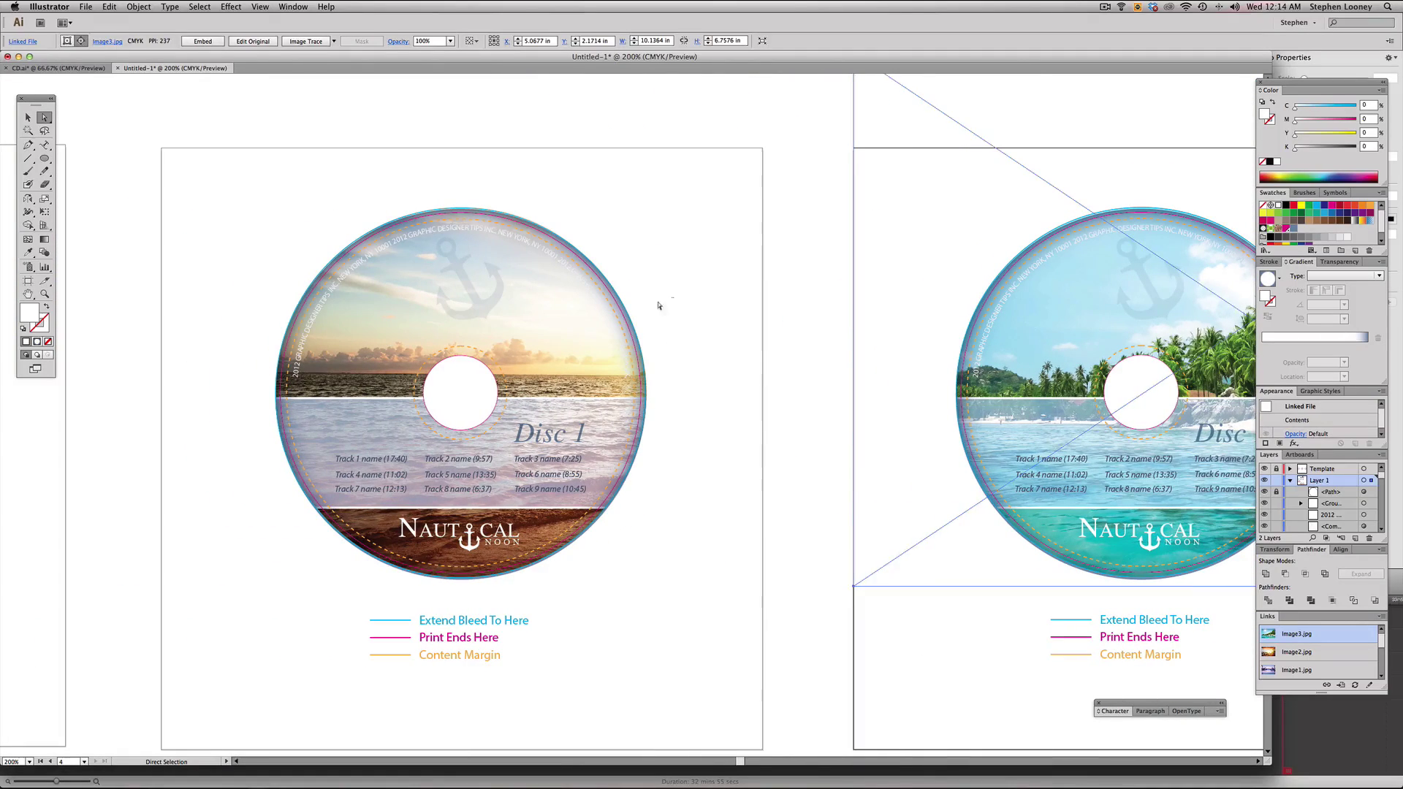
# - Unlock all locked objects in the disc artwork
pyautogui.click(632, 351)
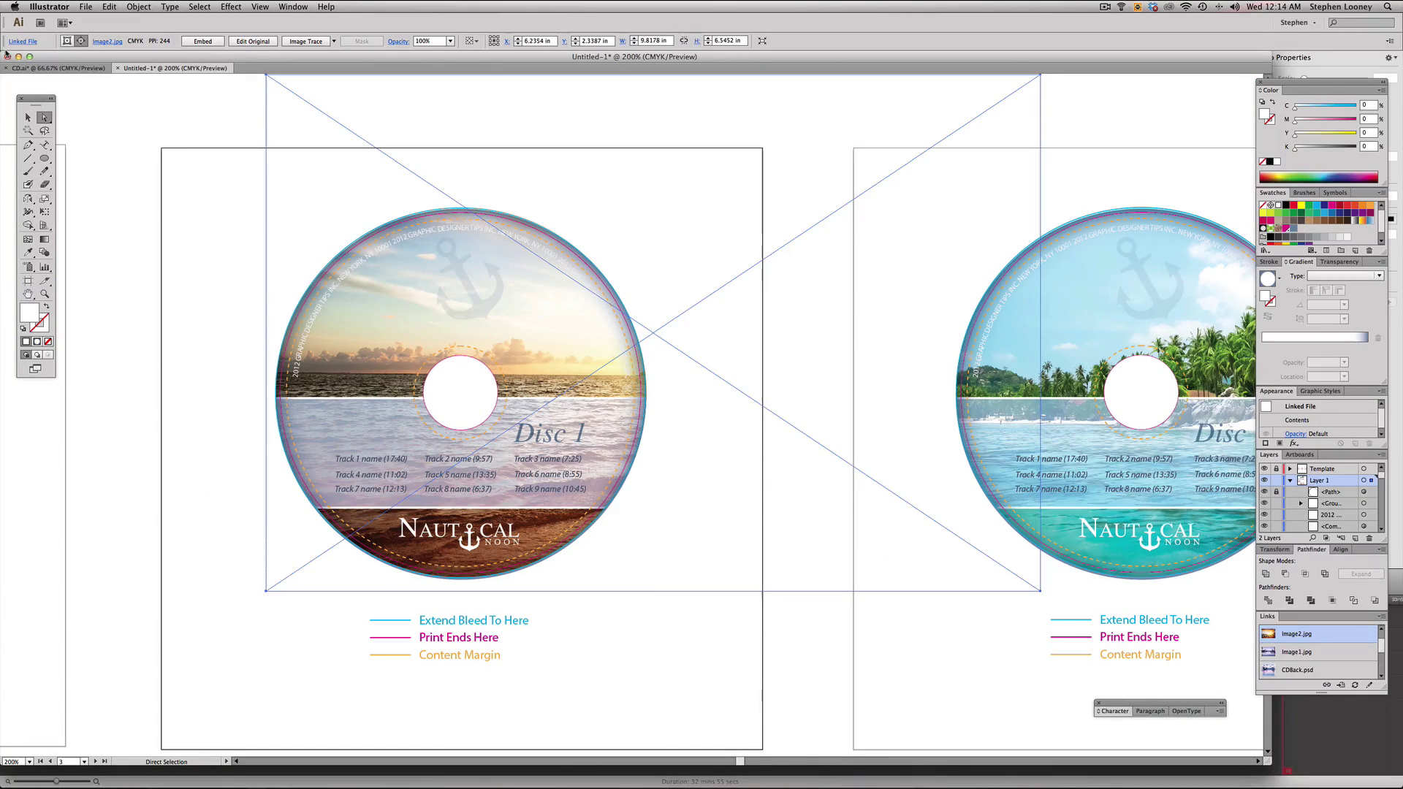
pyautogui.click(28, 116)
pyautogui.click(126, 6)
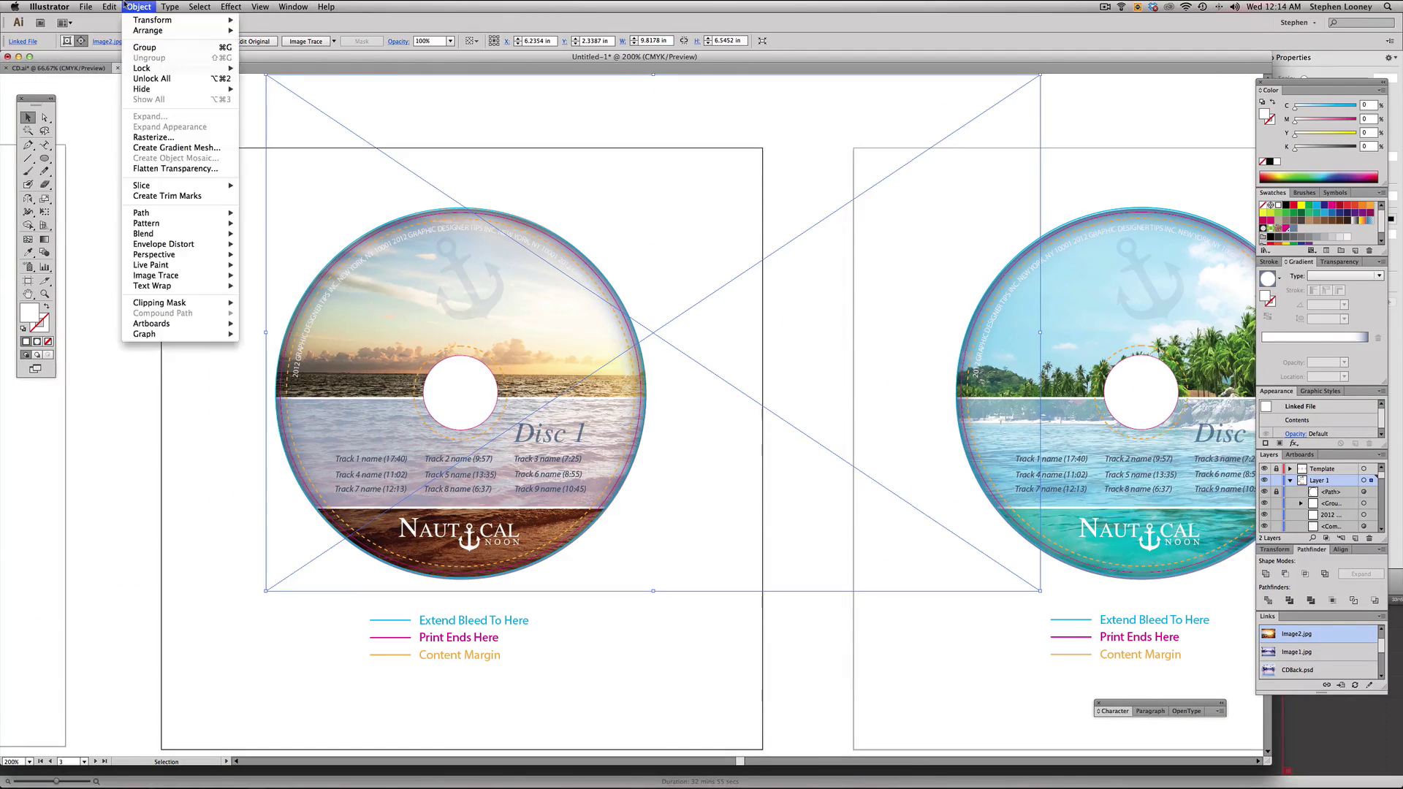
pyautogui.click(155, 79)
# - Recolour the outer gradient stop of the second disc's shading circle with the brown swatch C=40 M=65 Y=90 K=35
pyautogui.click(298, 264)
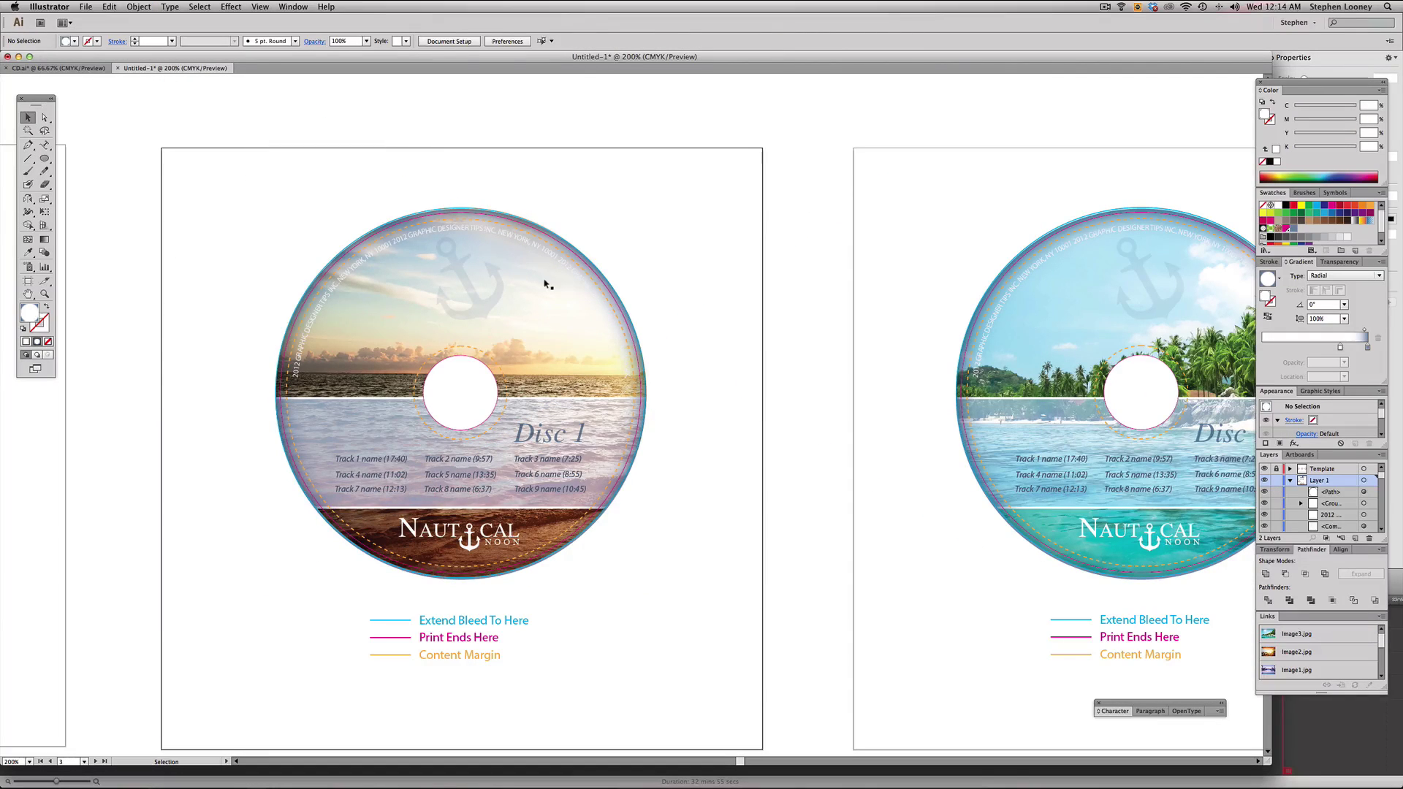
pyautogui.moveTo(548, 288); pyautogui.dragTo(642, 234)
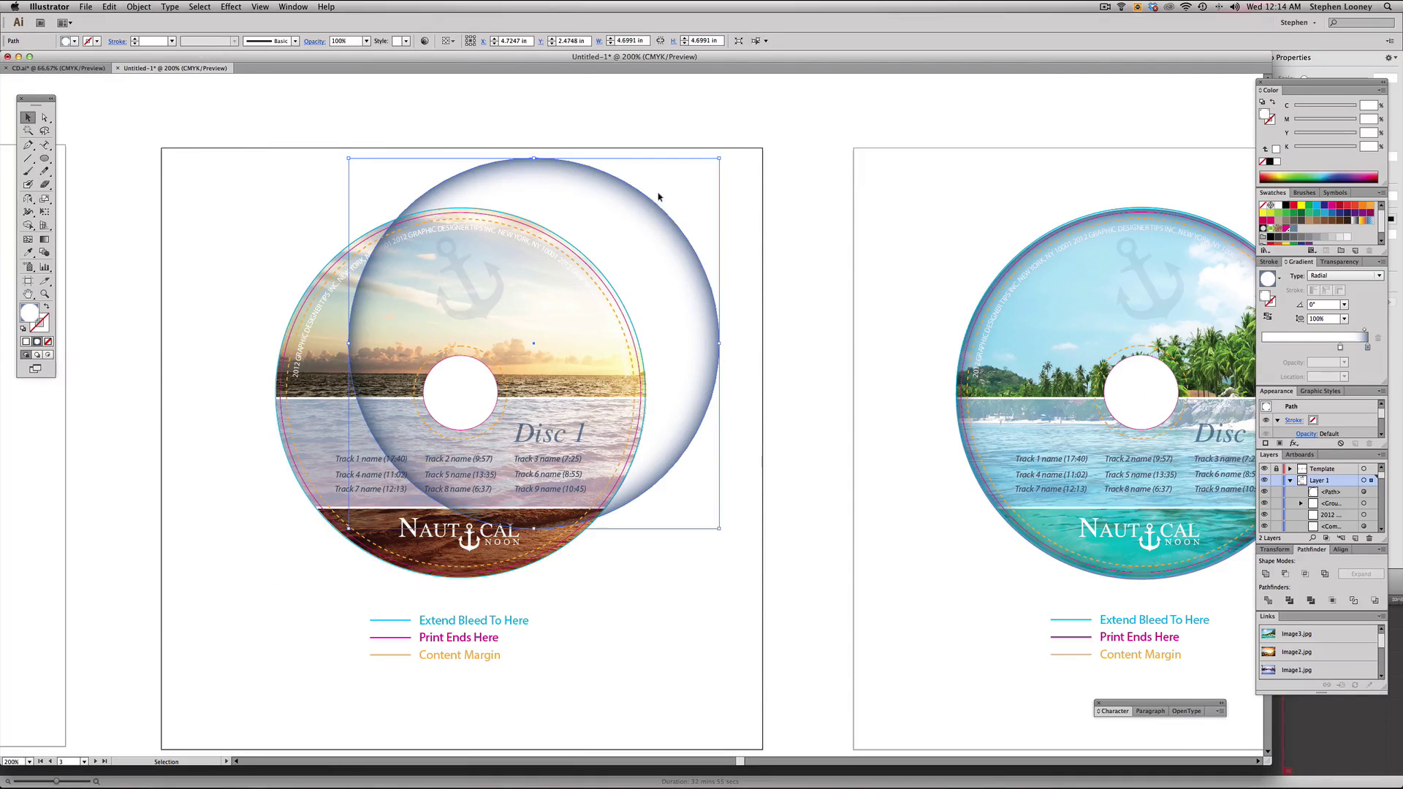
pyautogui.press('super+z')
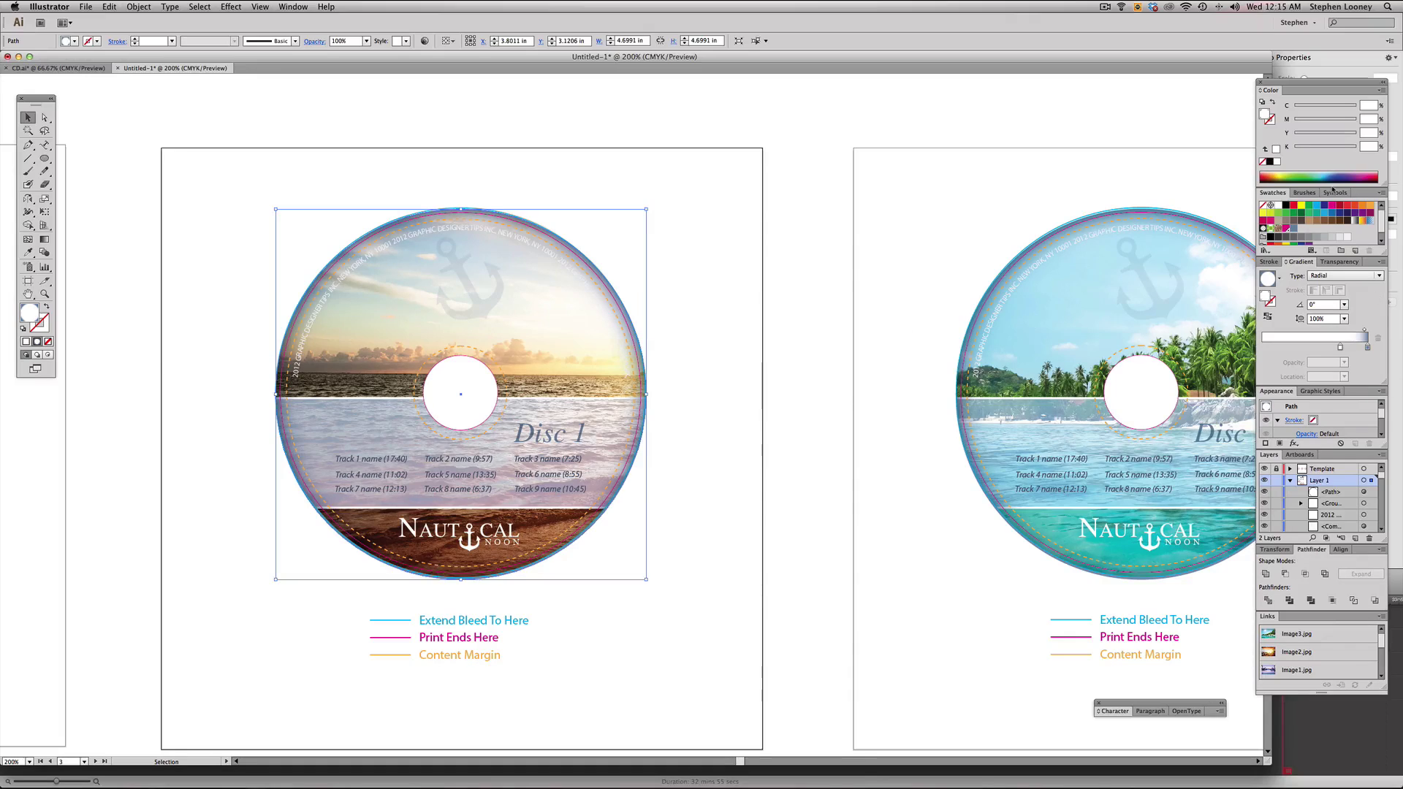
pyautogui.moveTo(1335, 222); pyautogui.dragTo(1369, 349)
pyautogui.hscroll(8, 800, 357)
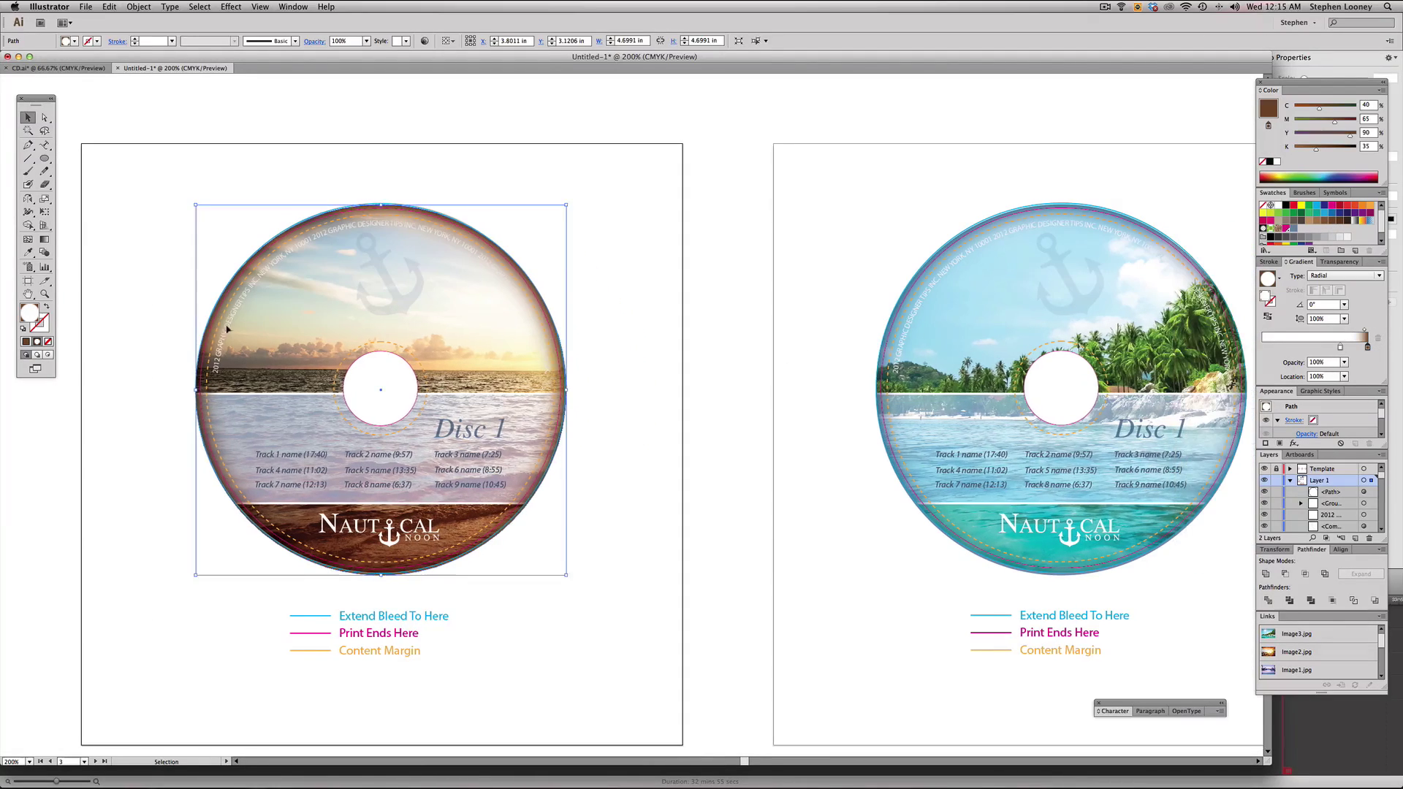
# - Recolour the outer gradient stop of the third disc's shading circle with the teal swatch C=80 M=10 Y=45 K=0
pyautogui.click(706, 289)
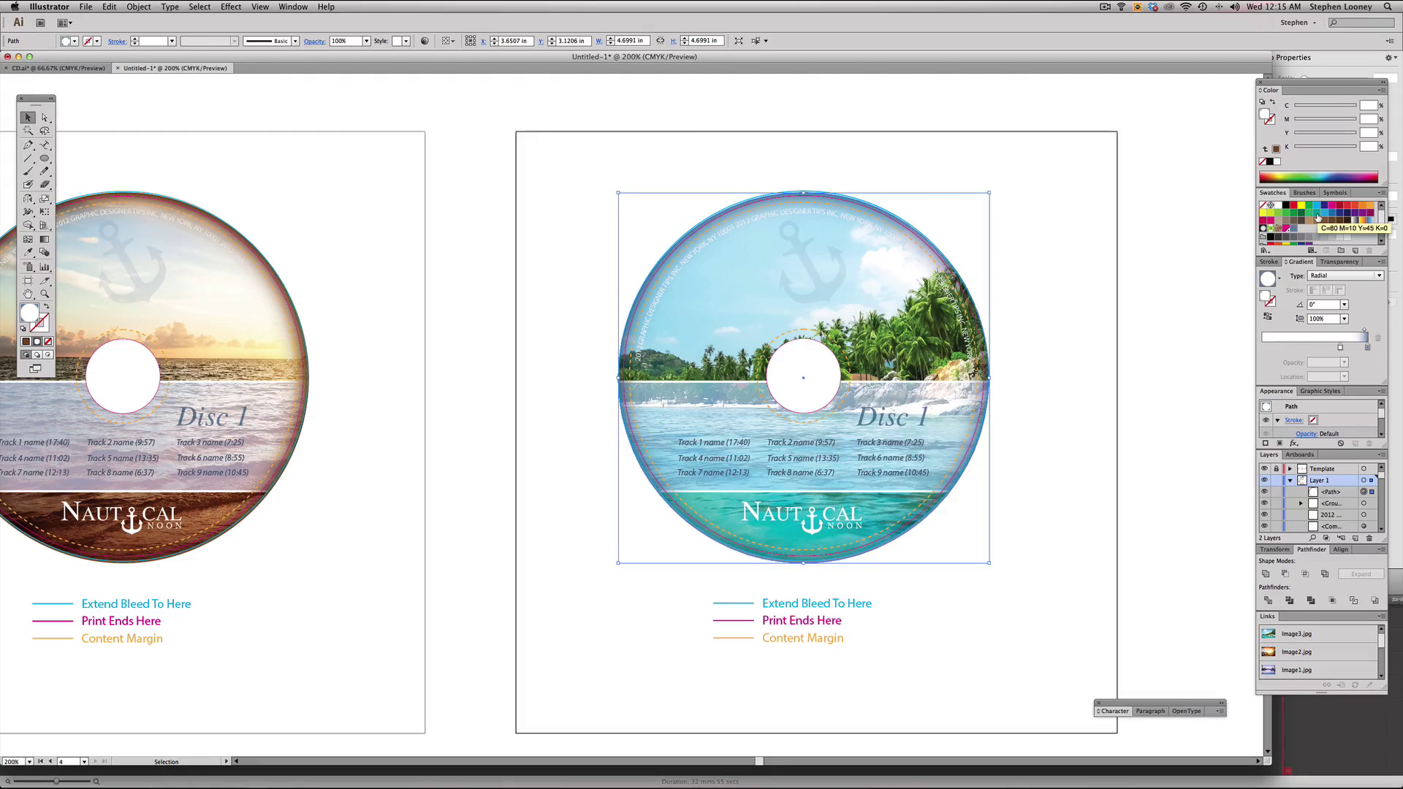
pyautogui.moveTo(1317, 217); pyautogui.dragTo(1369, 349)
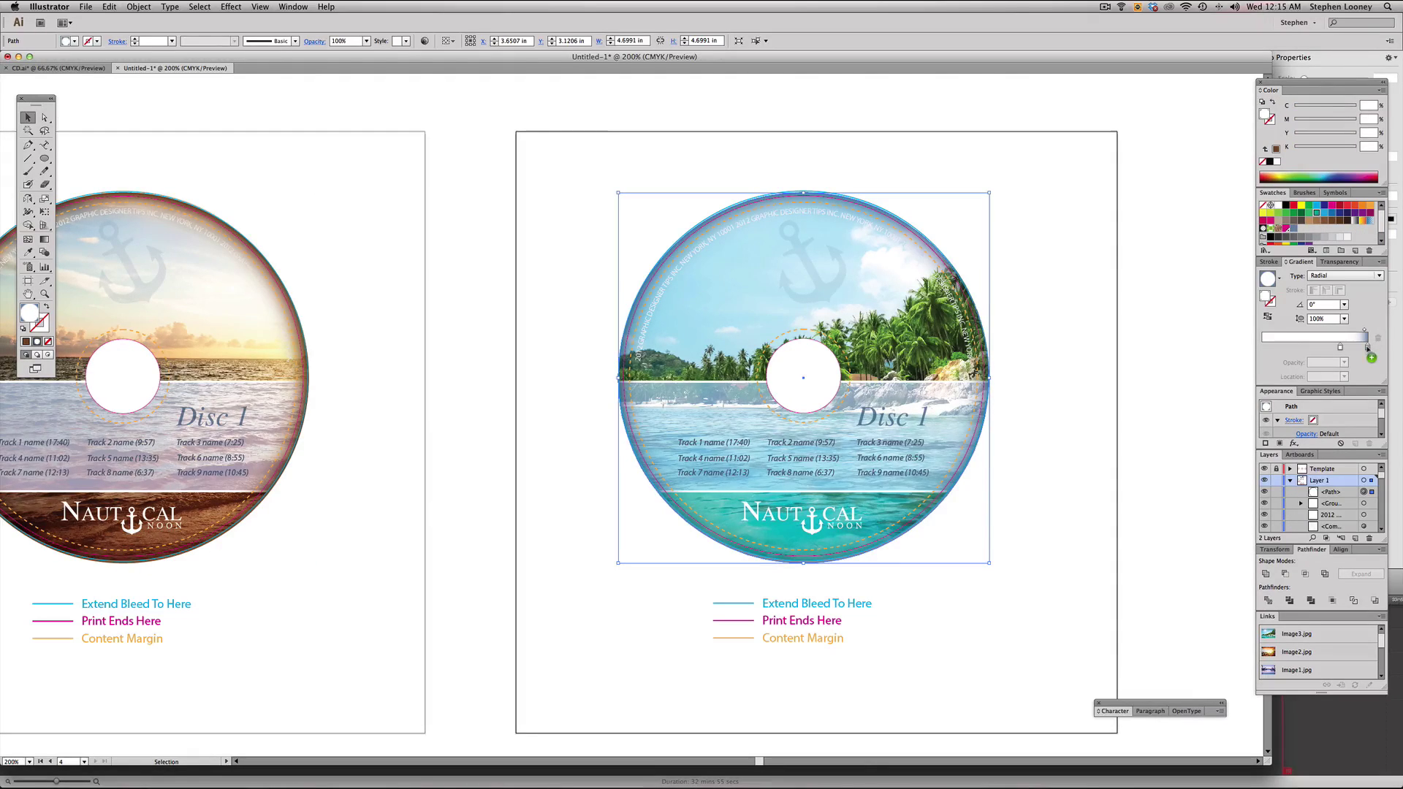
pyautogui.press('super+shift+a')
pyautogui.moveTo(792, 278); pyautogui.dragTo(1002, 245)
pyautogui.moveTo(187, 256); pyautogui.dragTo(338, 189)
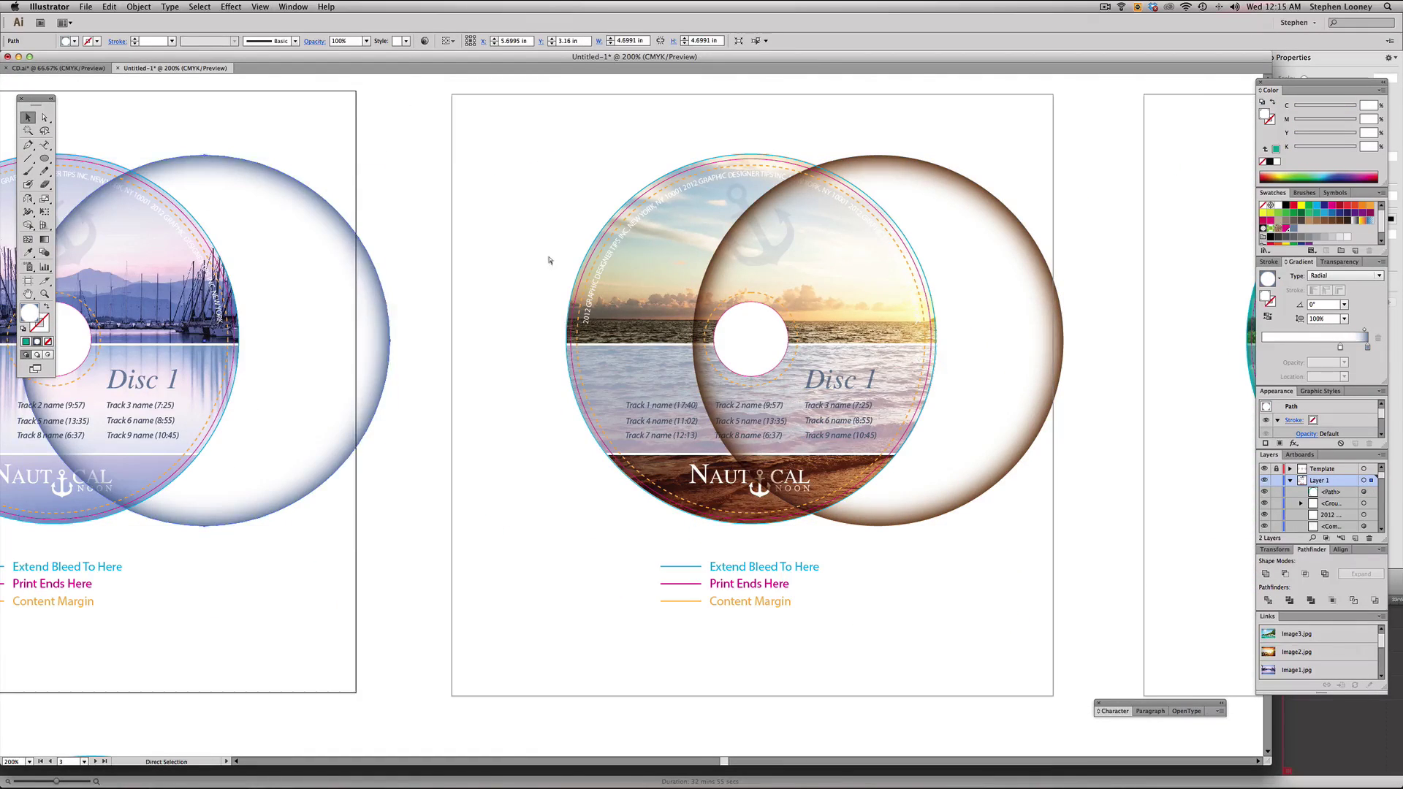
pyautogui.press('super+z')
pyautogui.moveTo(1063, 320); pyautogui.dragTo(635, 337)
pyautogui.press('super+z')
pyautogui.press('super+z')
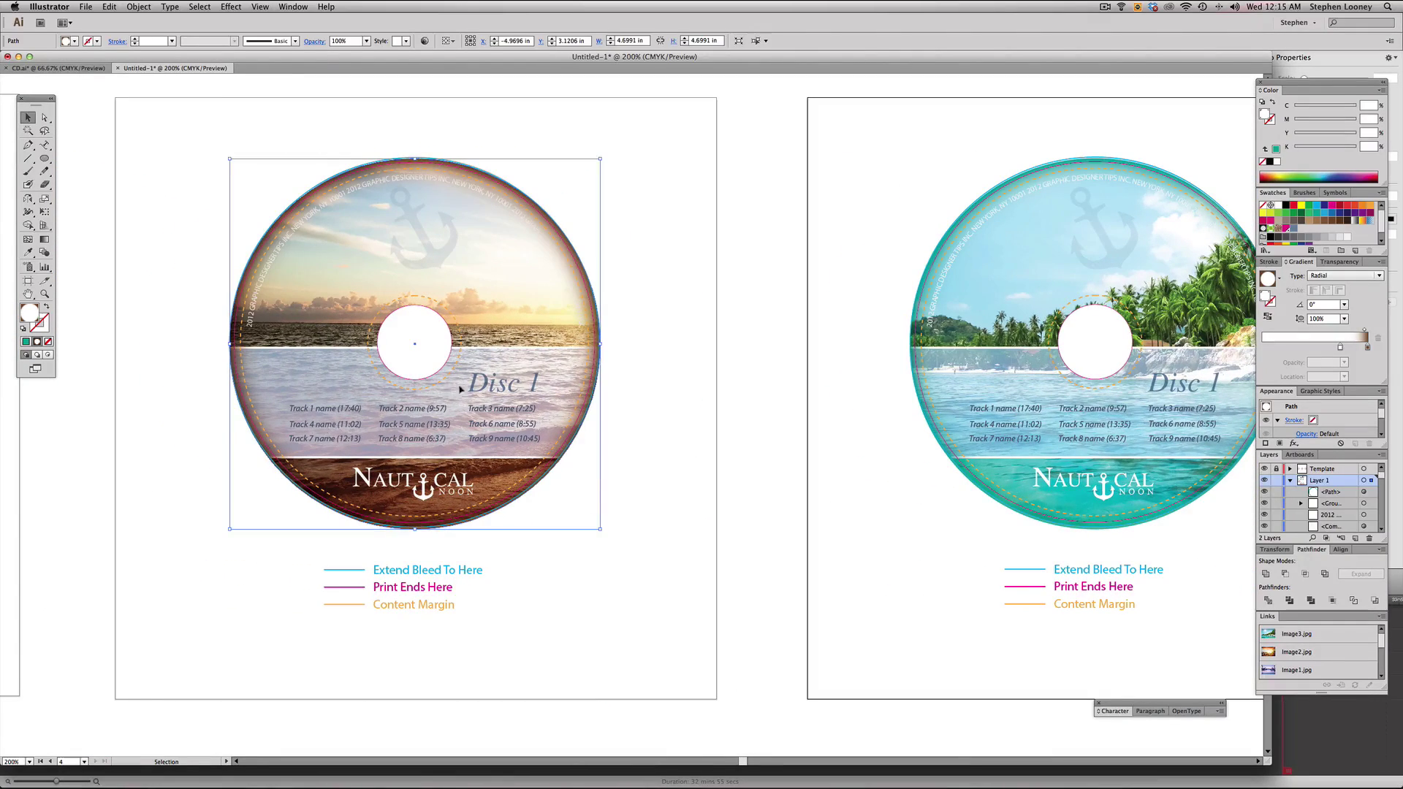
# - Change the title on the sunset disc to "Disc 2" and fill the title text with brown
pyautogui.press('a')
pyautogui.click(333, 383)
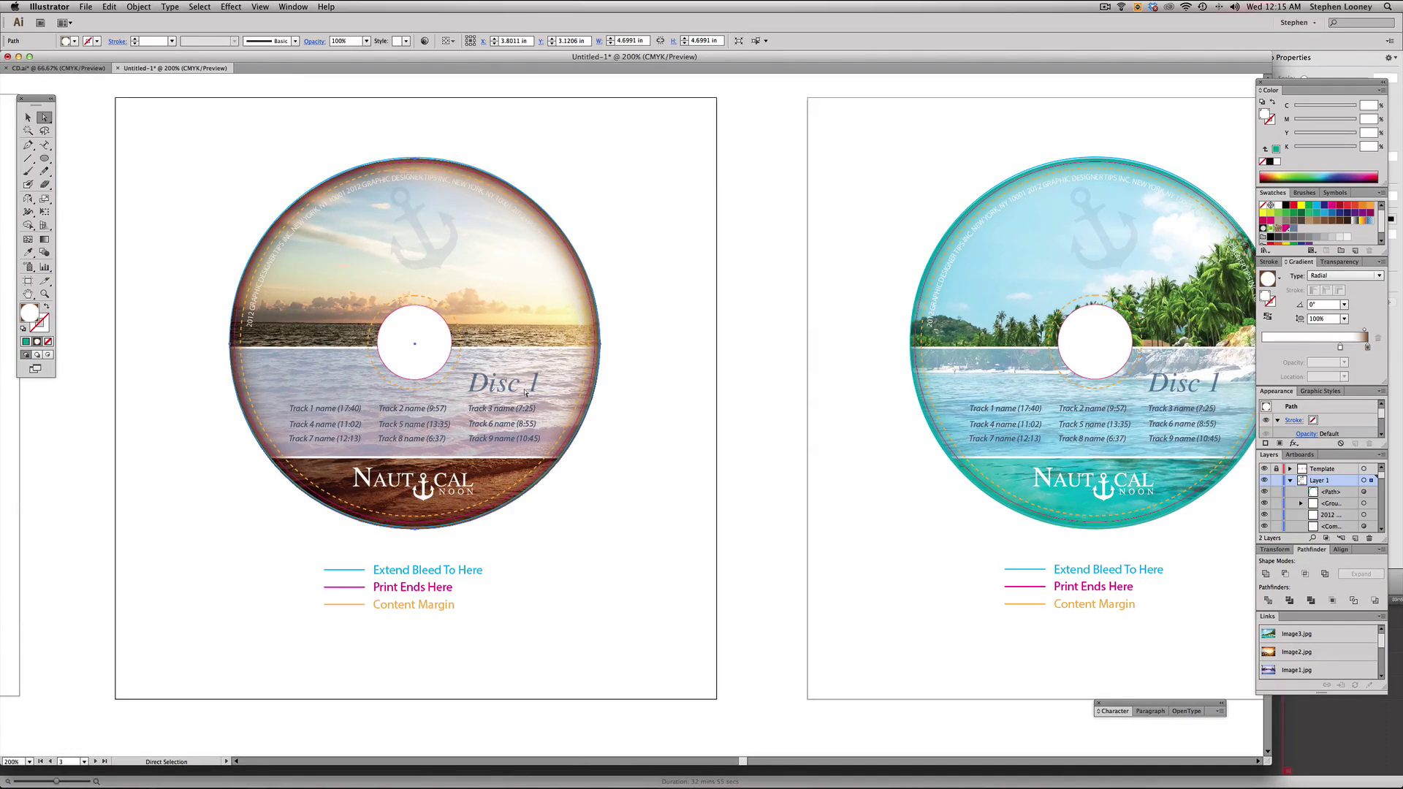
pyautogui.press('super')
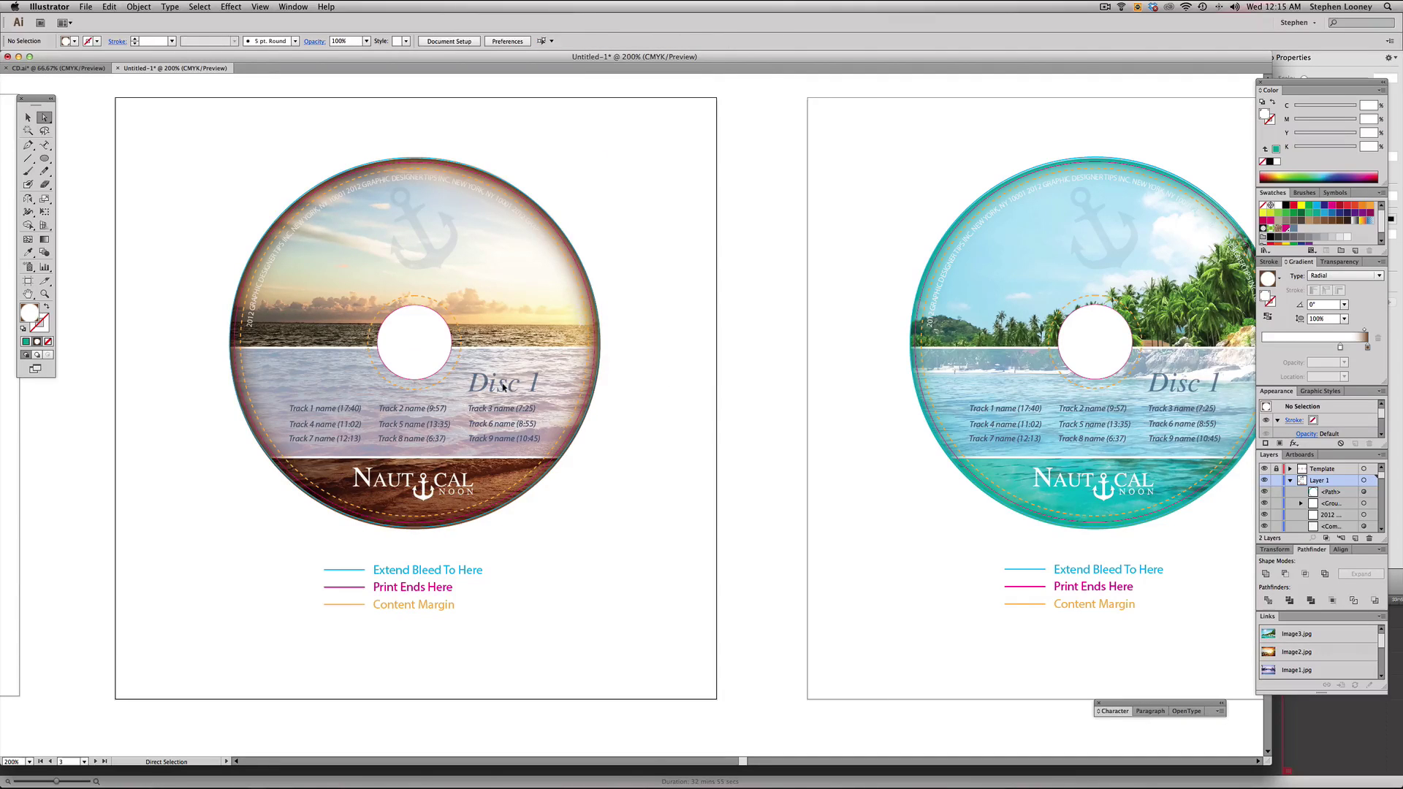
pyautogui.hscroll(-3, 687, 387)
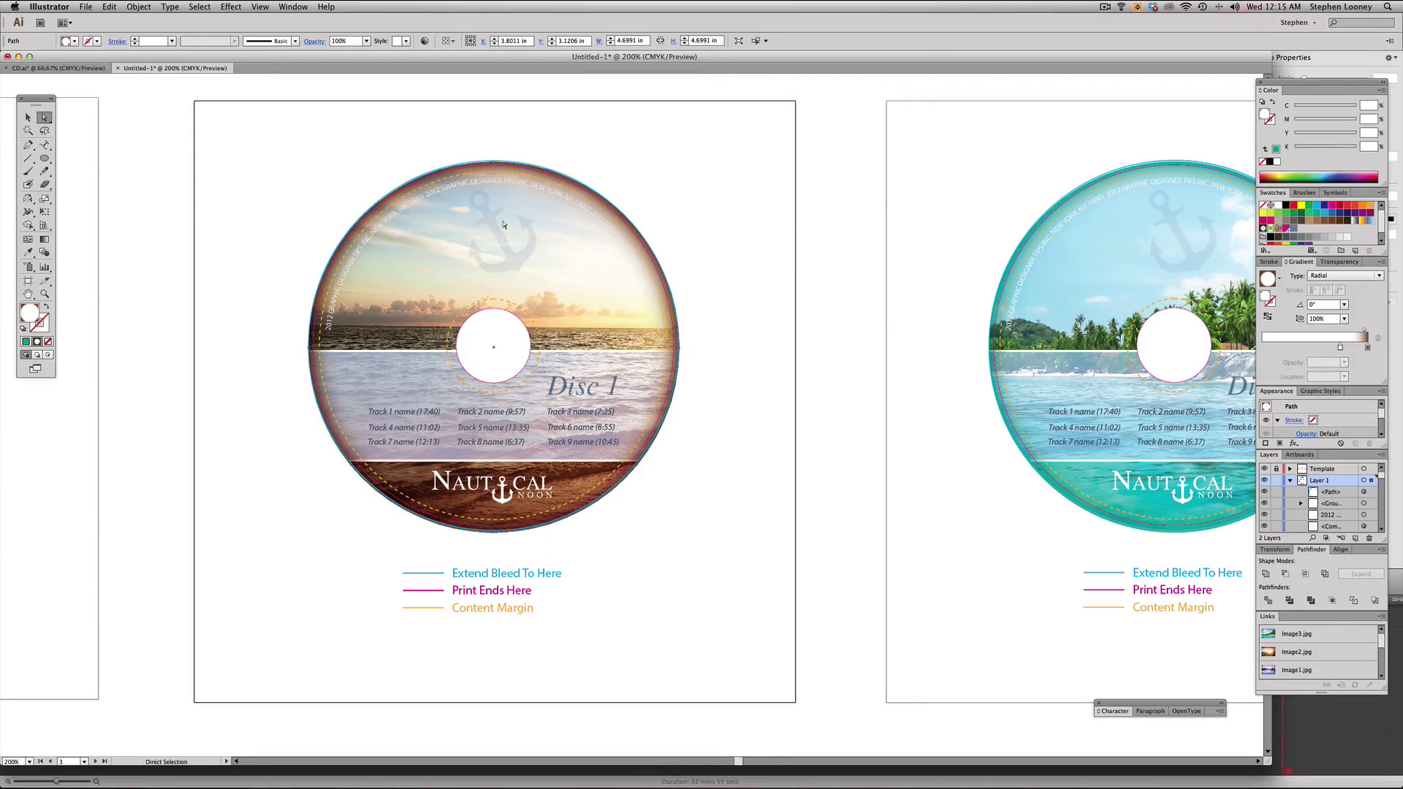
pyautogui.click(606, 387)
pyautogui.doubleClick(606, 388)
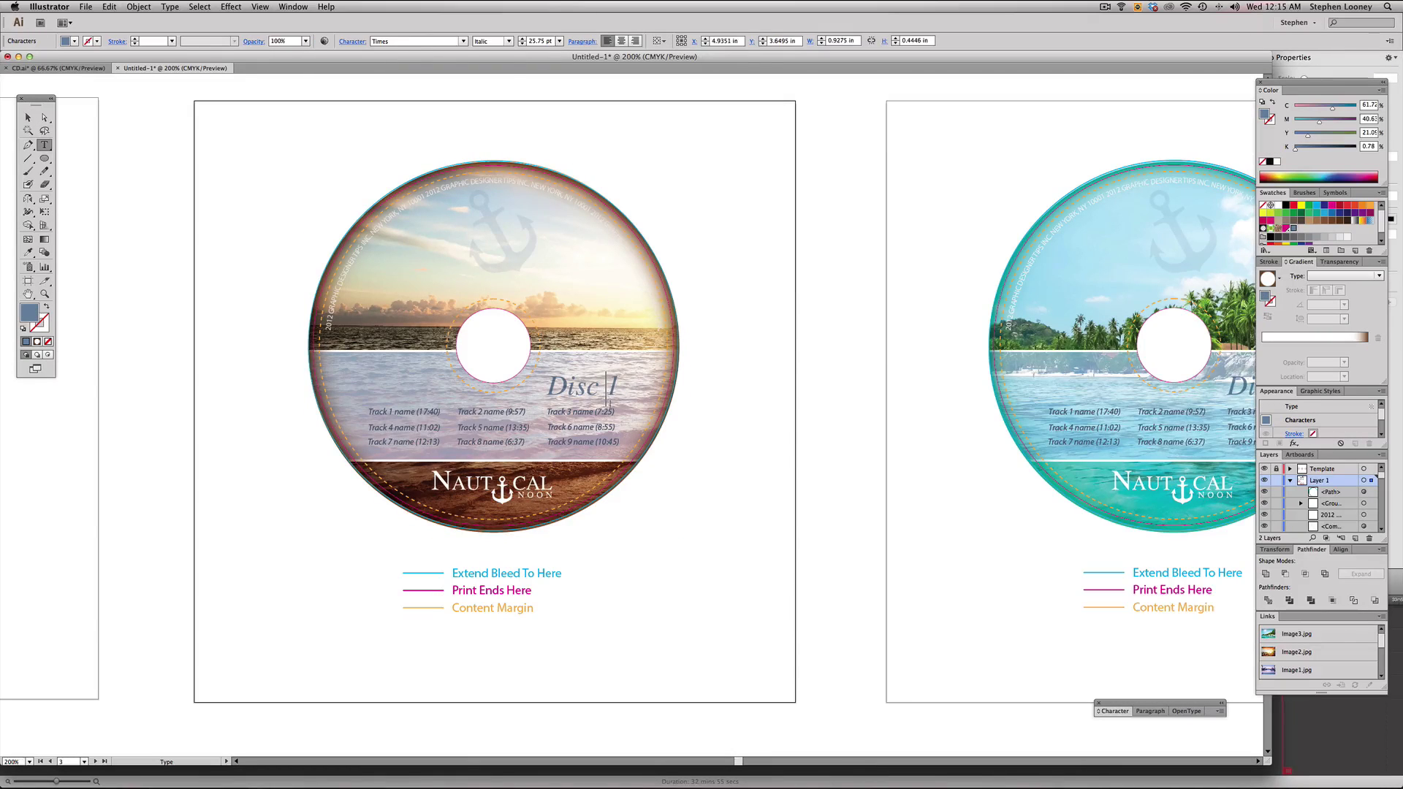
pyautogui.moveTo(607, 386); pyautogui.dragTo(626, 381)
pyautogui.write('2')
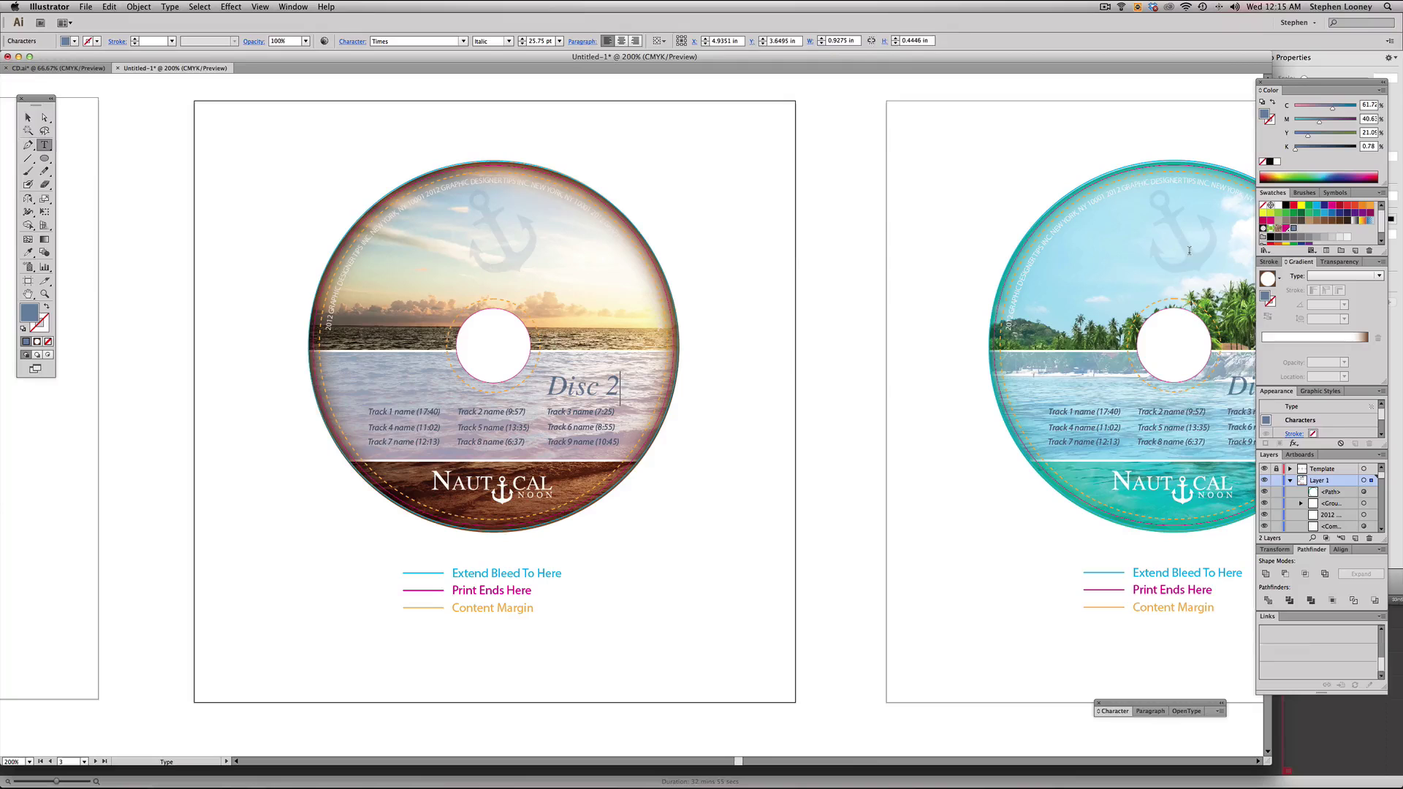
pyautogui.press('Escape')
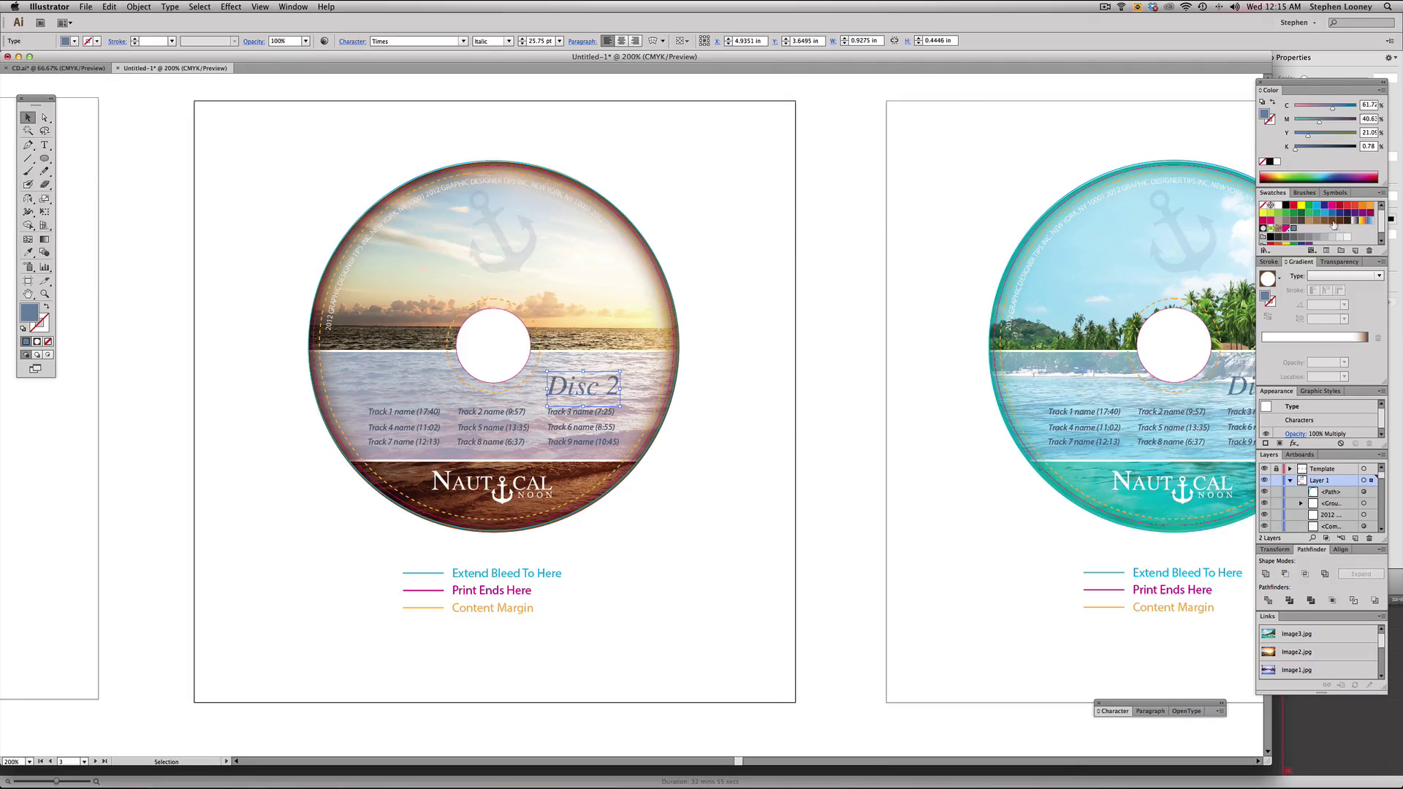
pyautogui.click(1333, 223)
# - Change the title on the palm beach disc to "Disc 3" and fill the text with the teal swatch C=80 M=10 Y=45 K=0
pyautogui.moveTo(1075, 334); pyautogui.dragTo(893, 328)
pyautogui.press('a')
pyautogui.click(1076, 382)
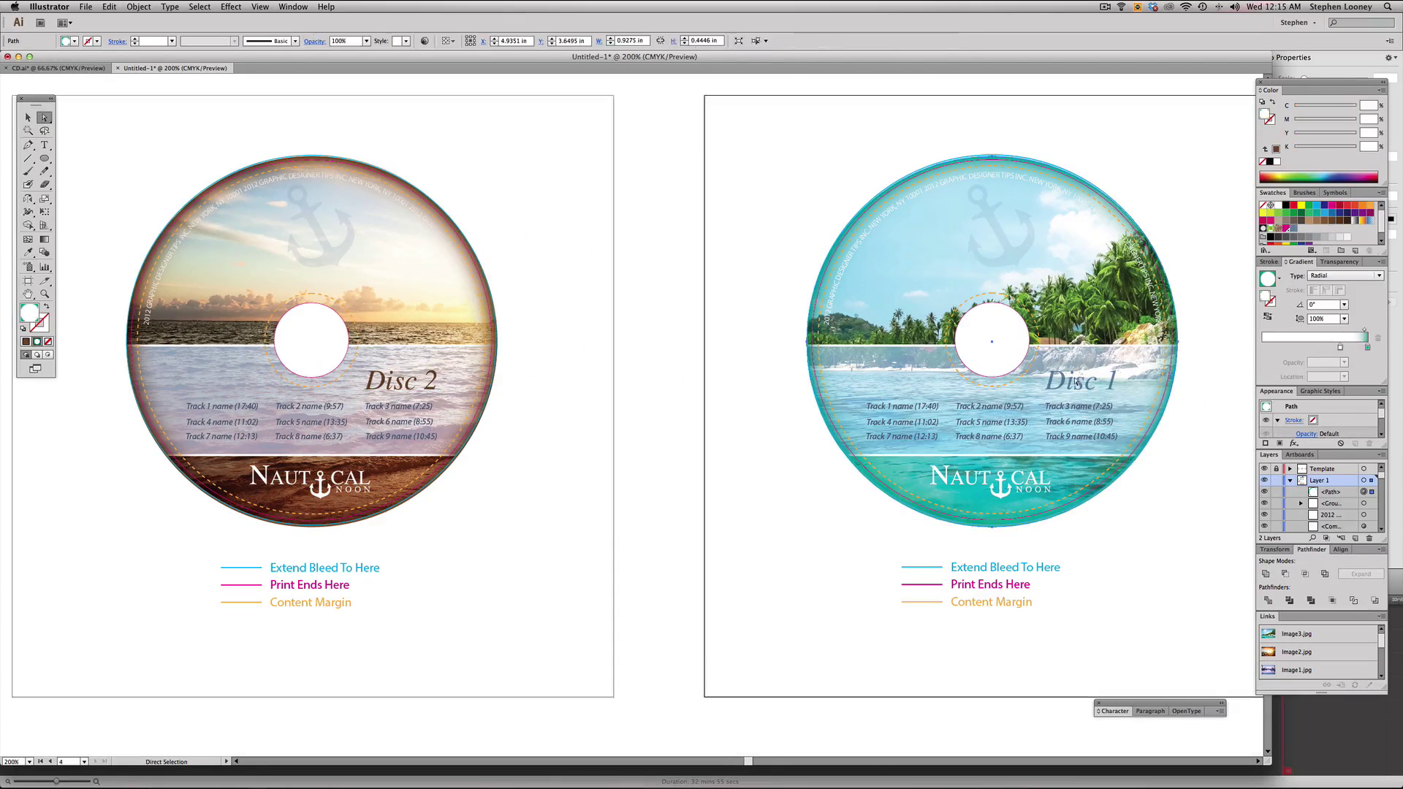
pyautogui.doubleClick(1094, 386)
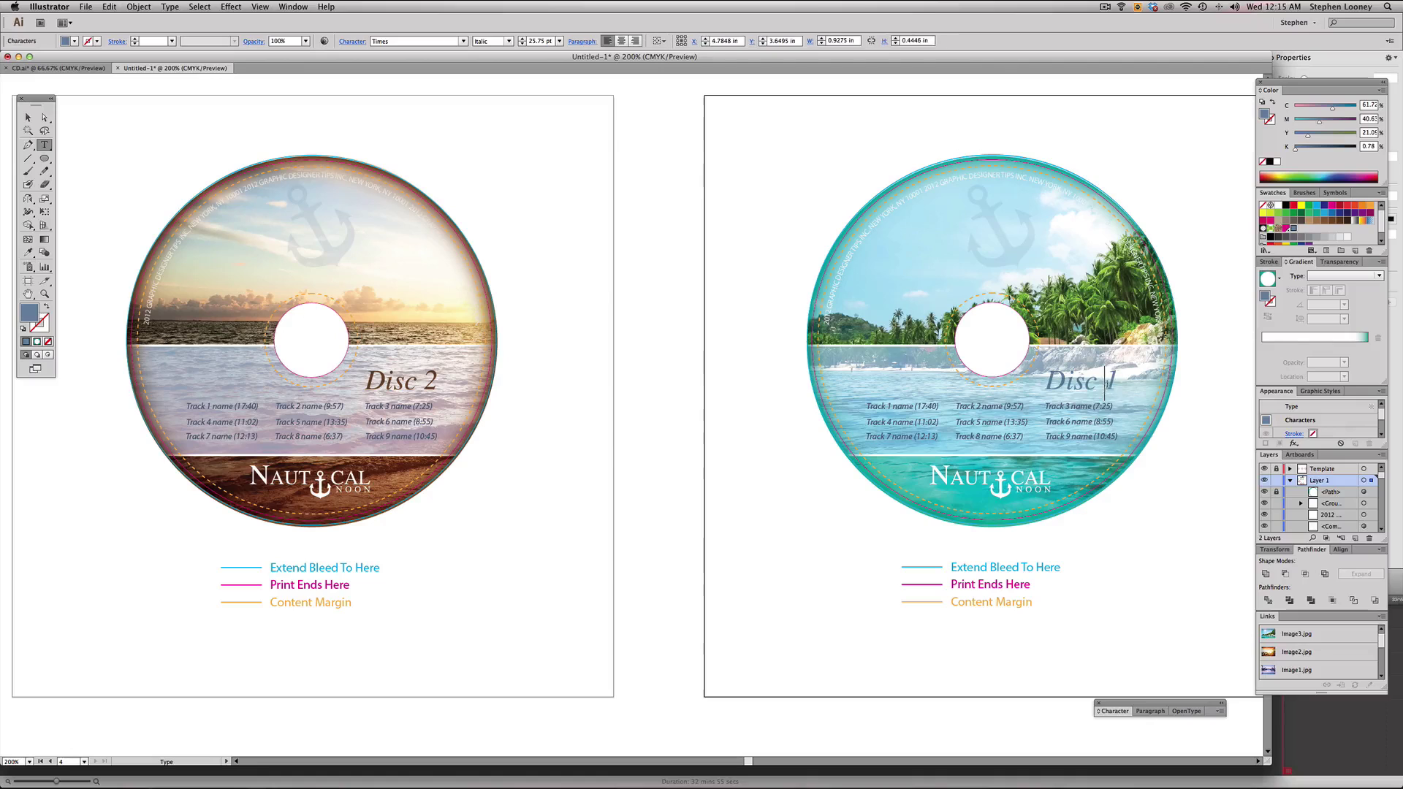
pyautogui.moveTo(1105, 383); pyautogui.dragTo(1118, 380)
pyautogui.write('3')
pyautogui.press('super+a')
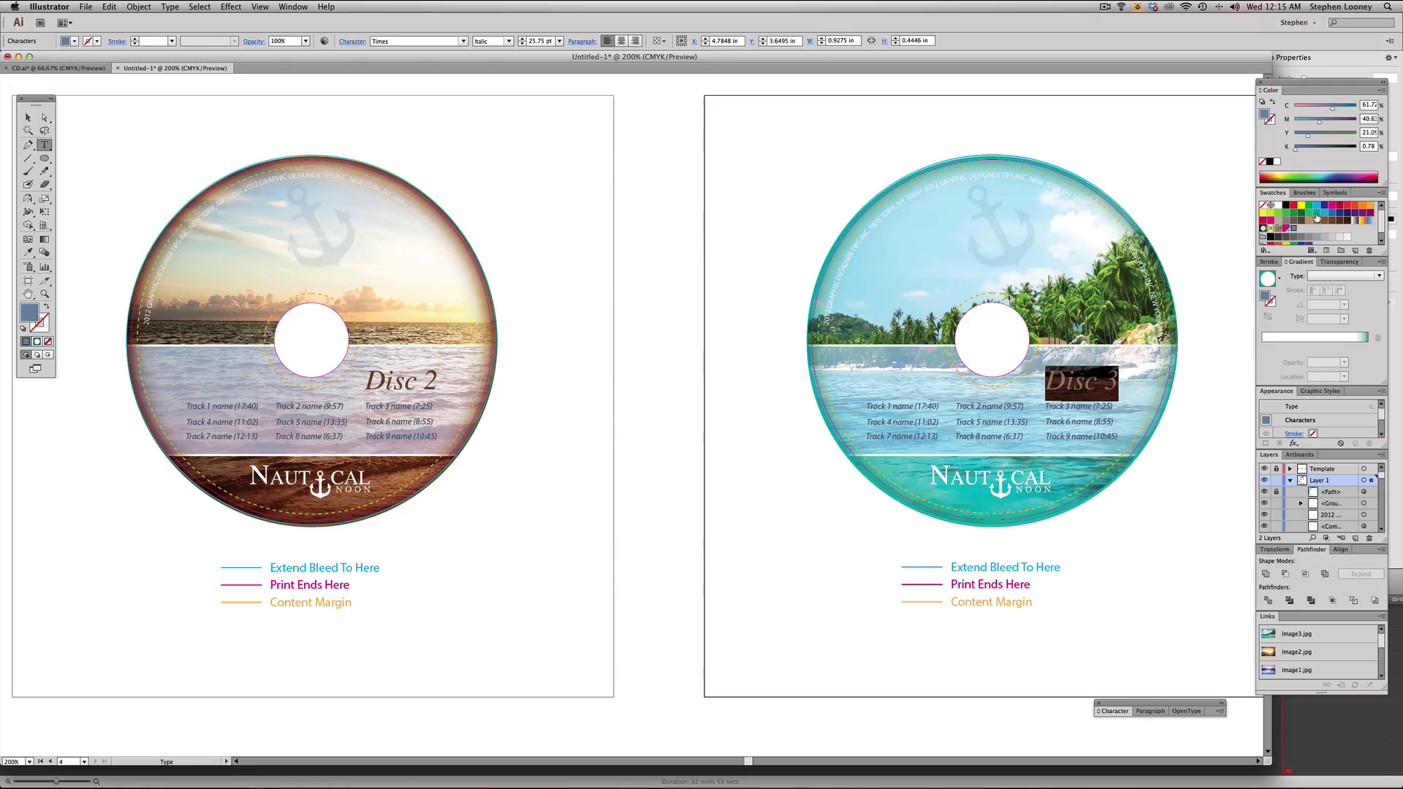
pyautogui.click(1316, 217)
pyautogui.press('Escape')
pyautogui.click(729, 219)
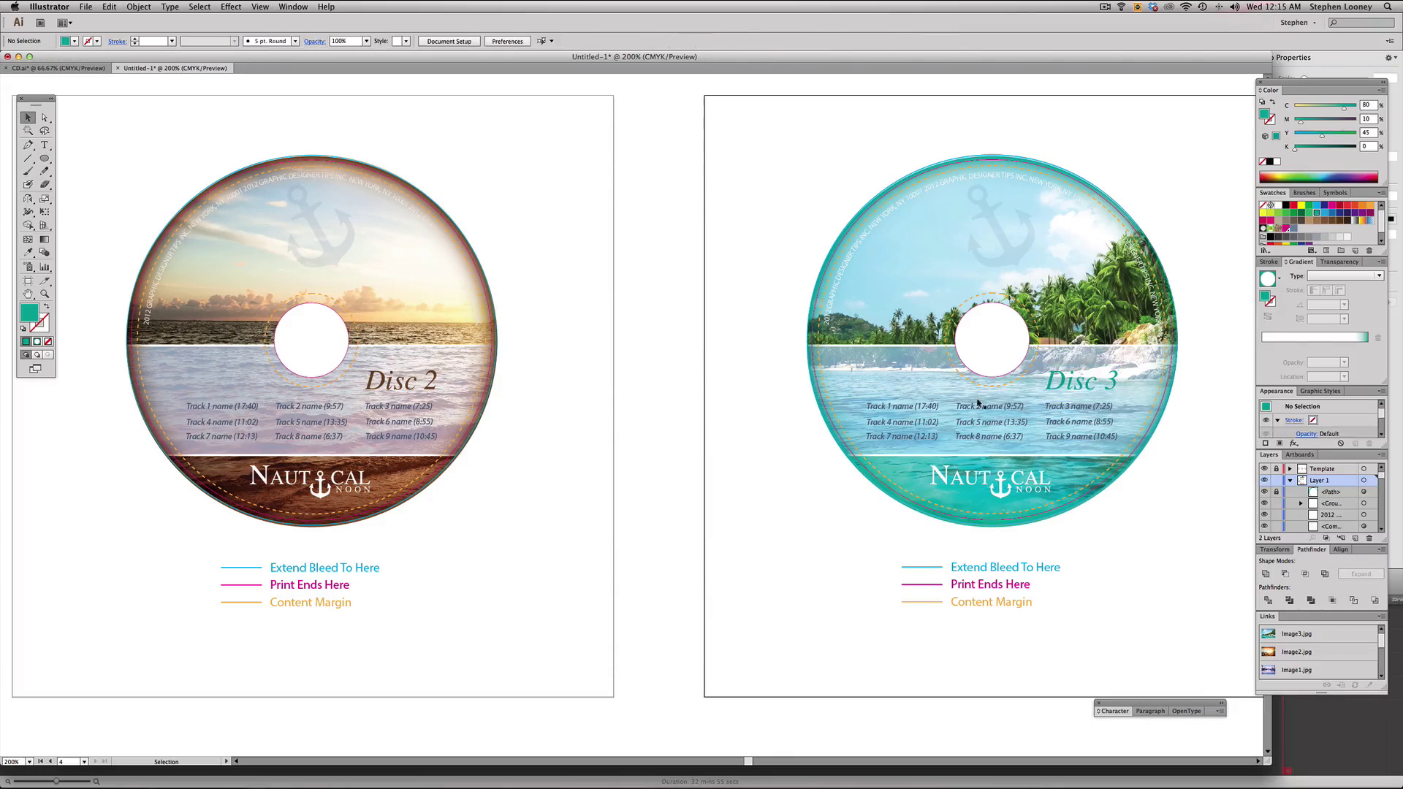
# - Examine the transparency settings of the translucent band behind Disc 2's track list
pyautogui.press('a')
pyautogui.click(401, 363)
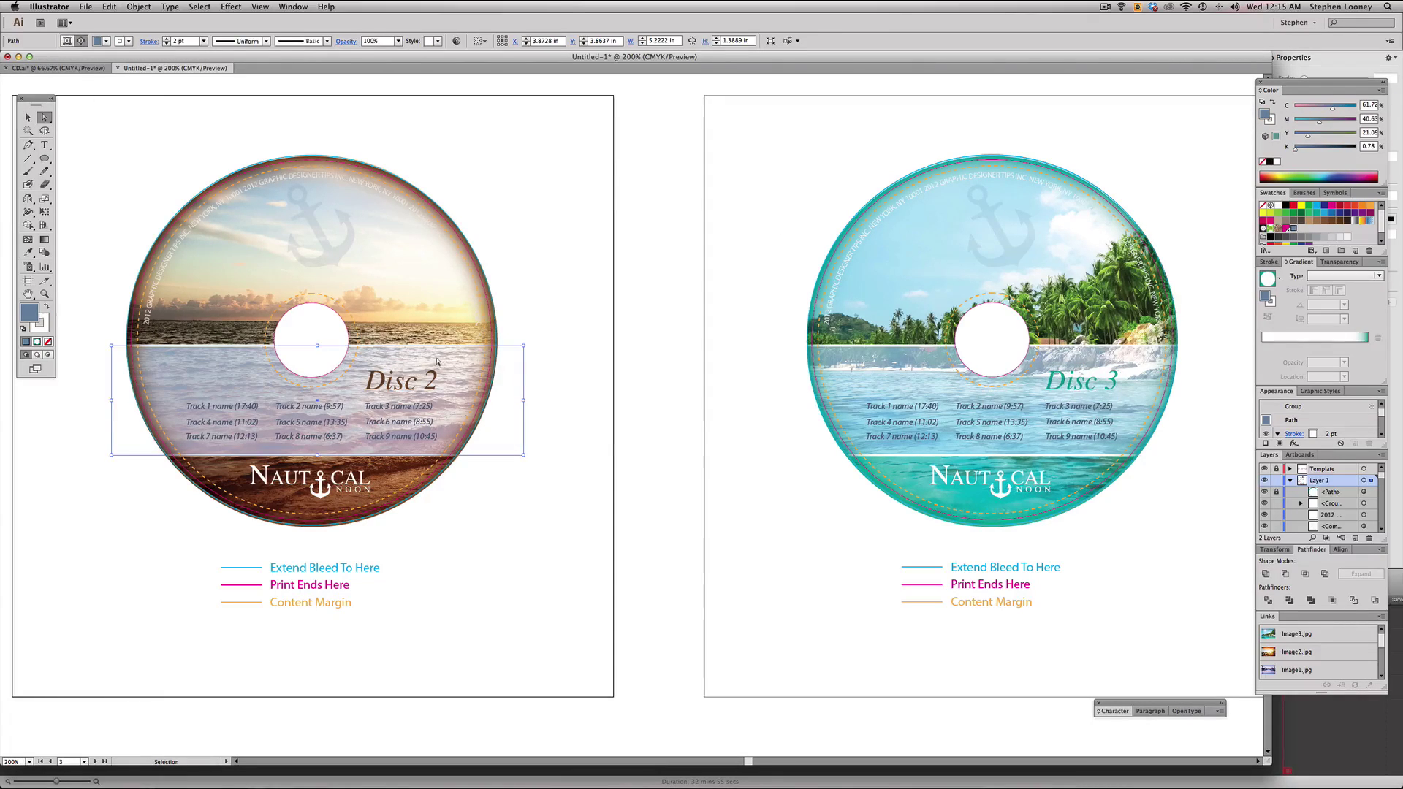
pyautogui.click(629, 344)
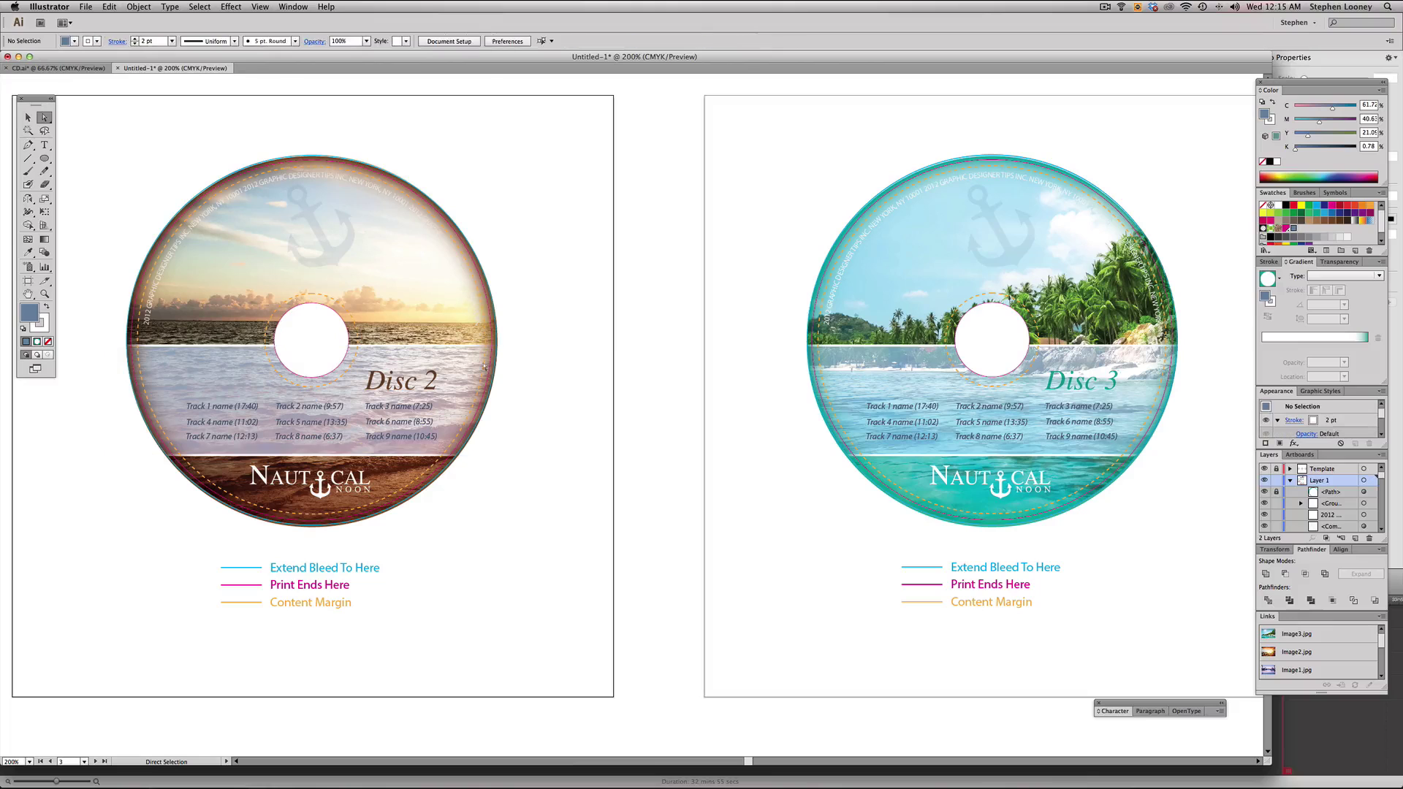
pyautogui.click(484, 367)
pyautogui.click(1341, 261)
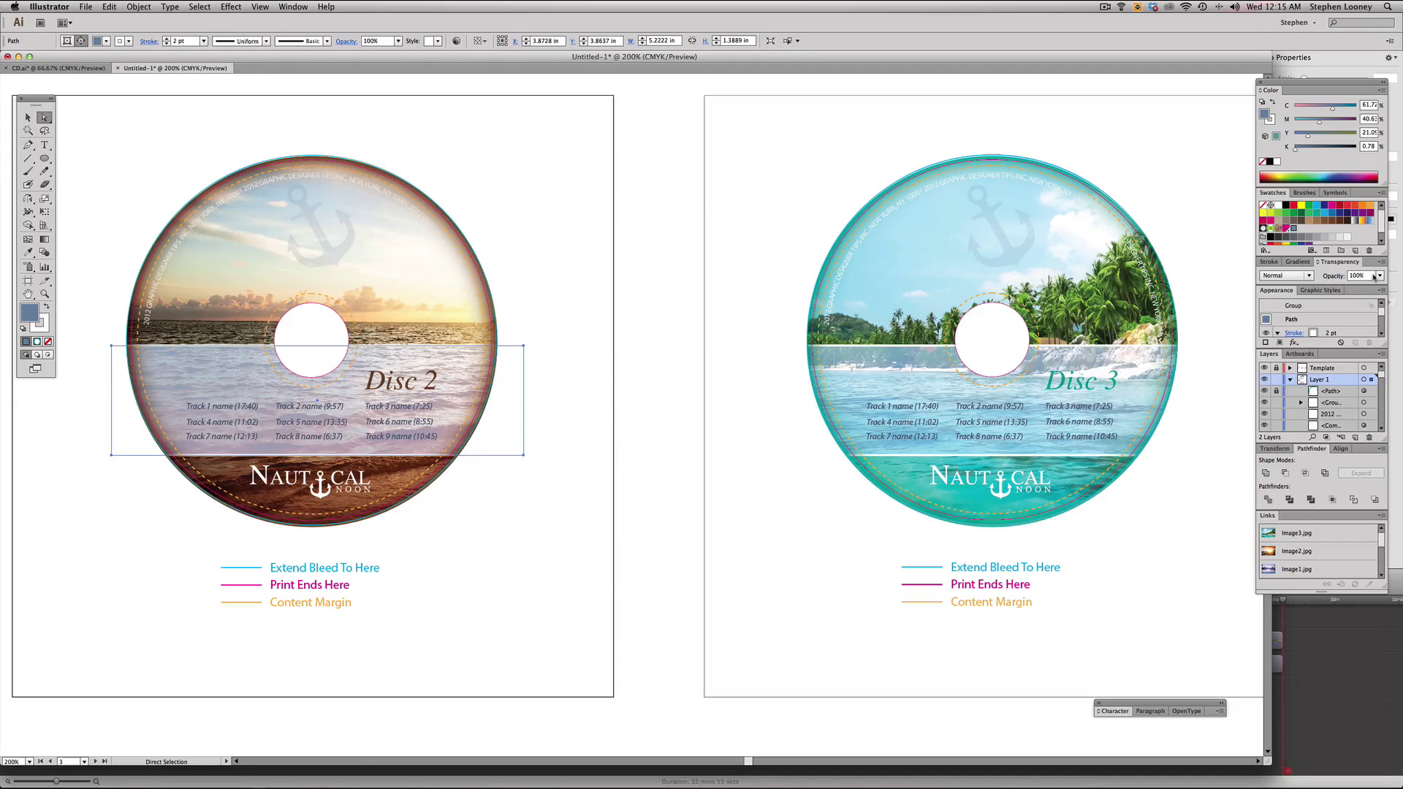
pyautogui.click(28, 117)
pyautogui.click(528, 312)
pyautogui.moveTo(530, 314); pyautogui.dragTo(434, 321)
pyautogui.moveTo(374, 374); pyautogui.dragTo(438, 378)
pyautogui.press('super+z')
pyautogui.click(498, 367)
pyautogui.press('super+z')
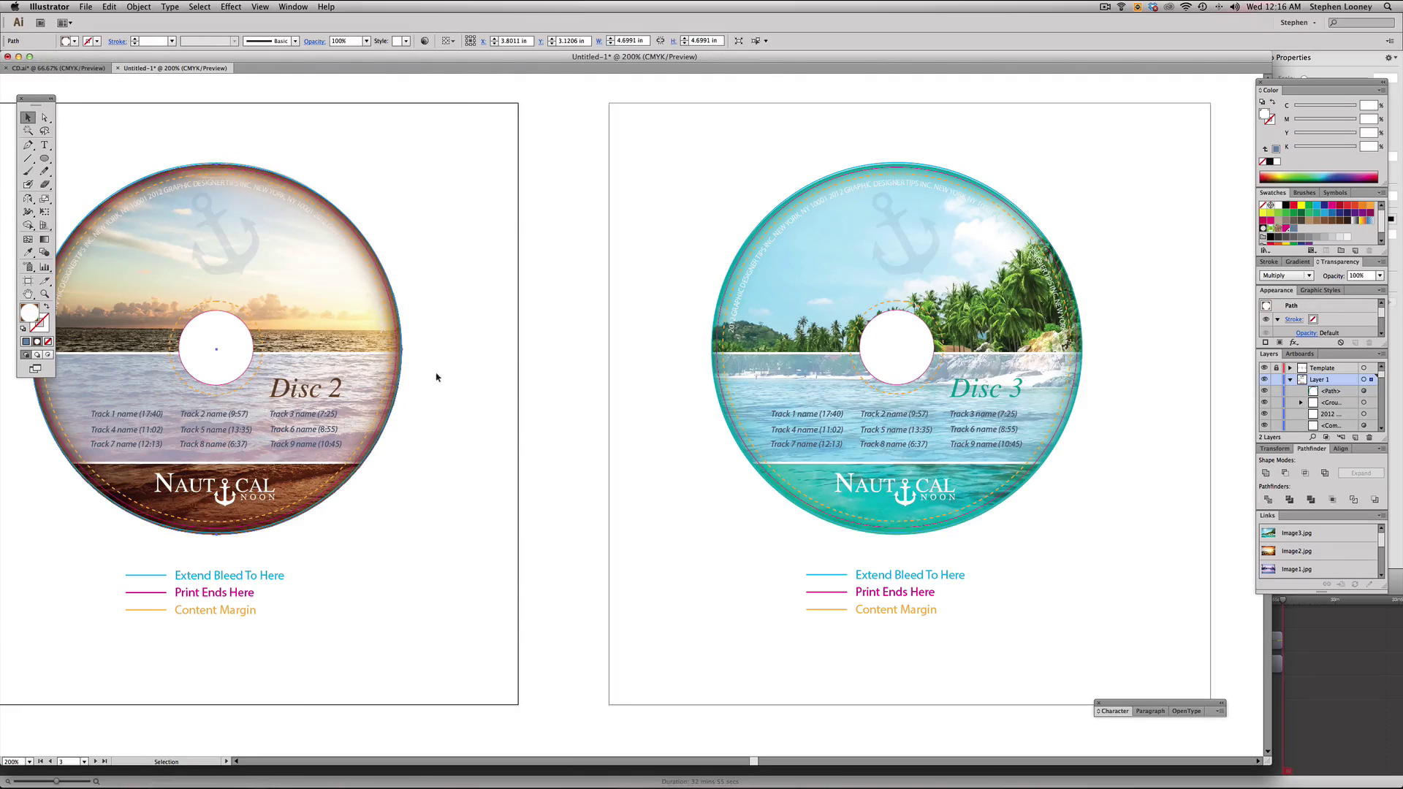
pyautogui.click(436, 378)
pyautogui.click(383, 378)
pyautogui.press('a')
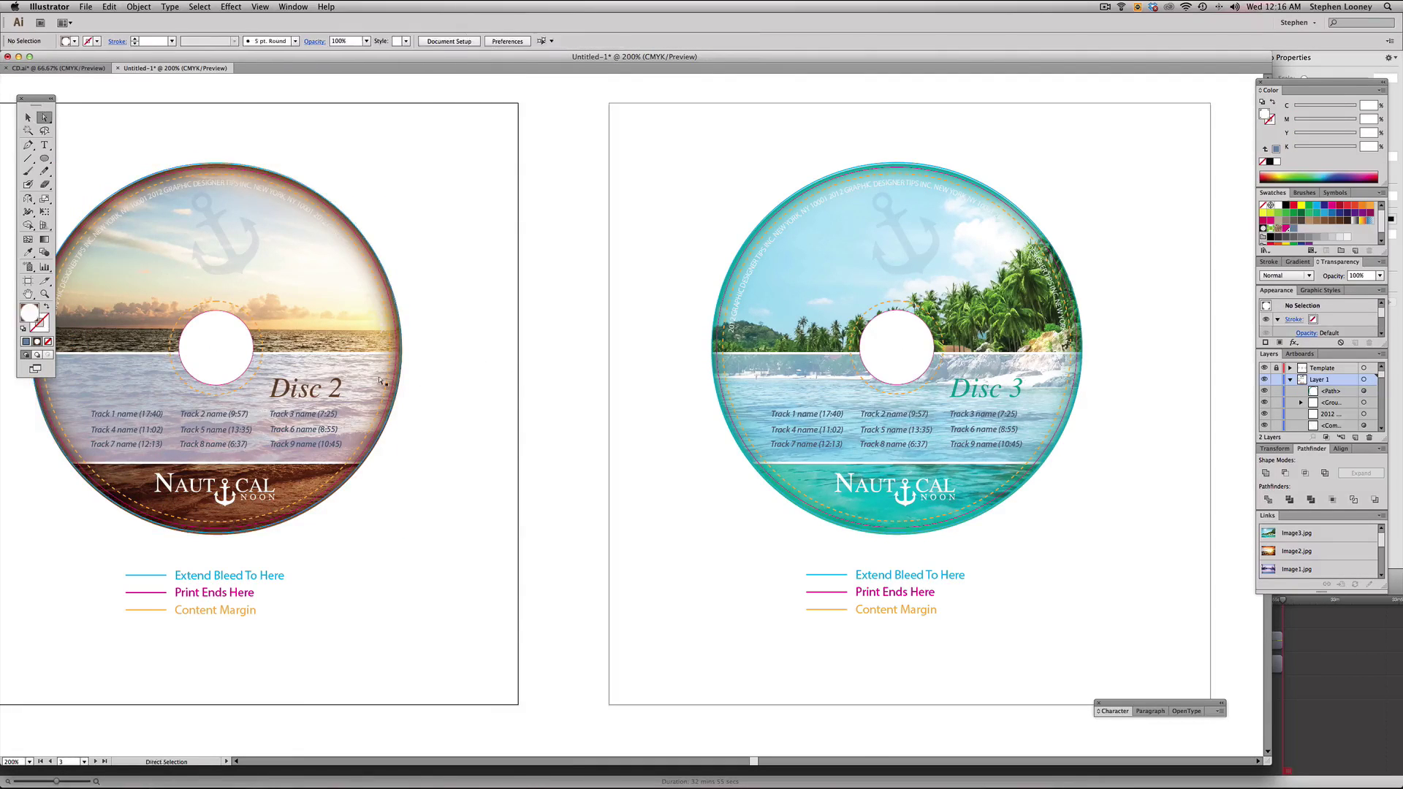
# - Try a white fill on Disc 2's track list band and try shifting the band sideways, undoing both changes
pyautogui.click(368, 380)
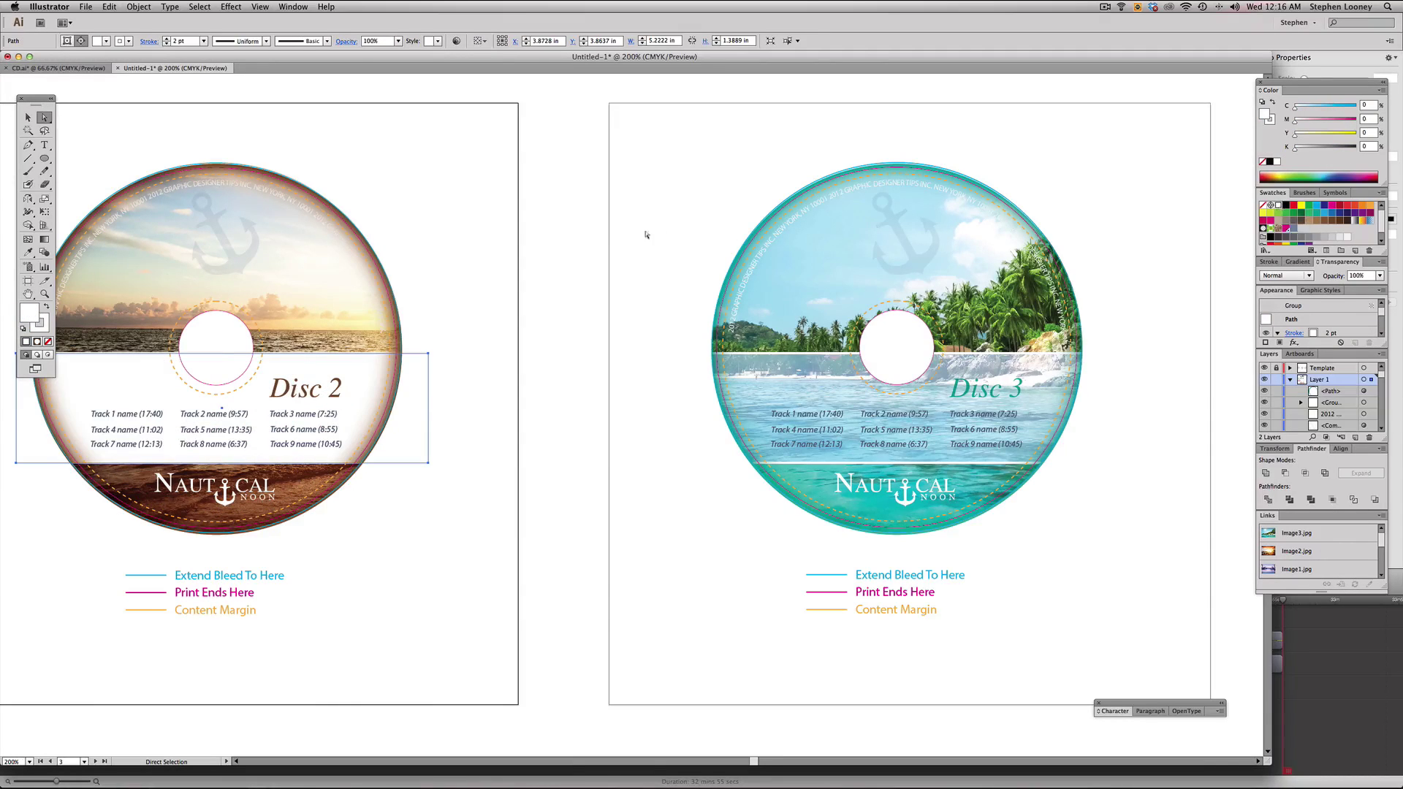
pyautogui.moveTo(461, 295); pyautogui.dragTo(650, 296)
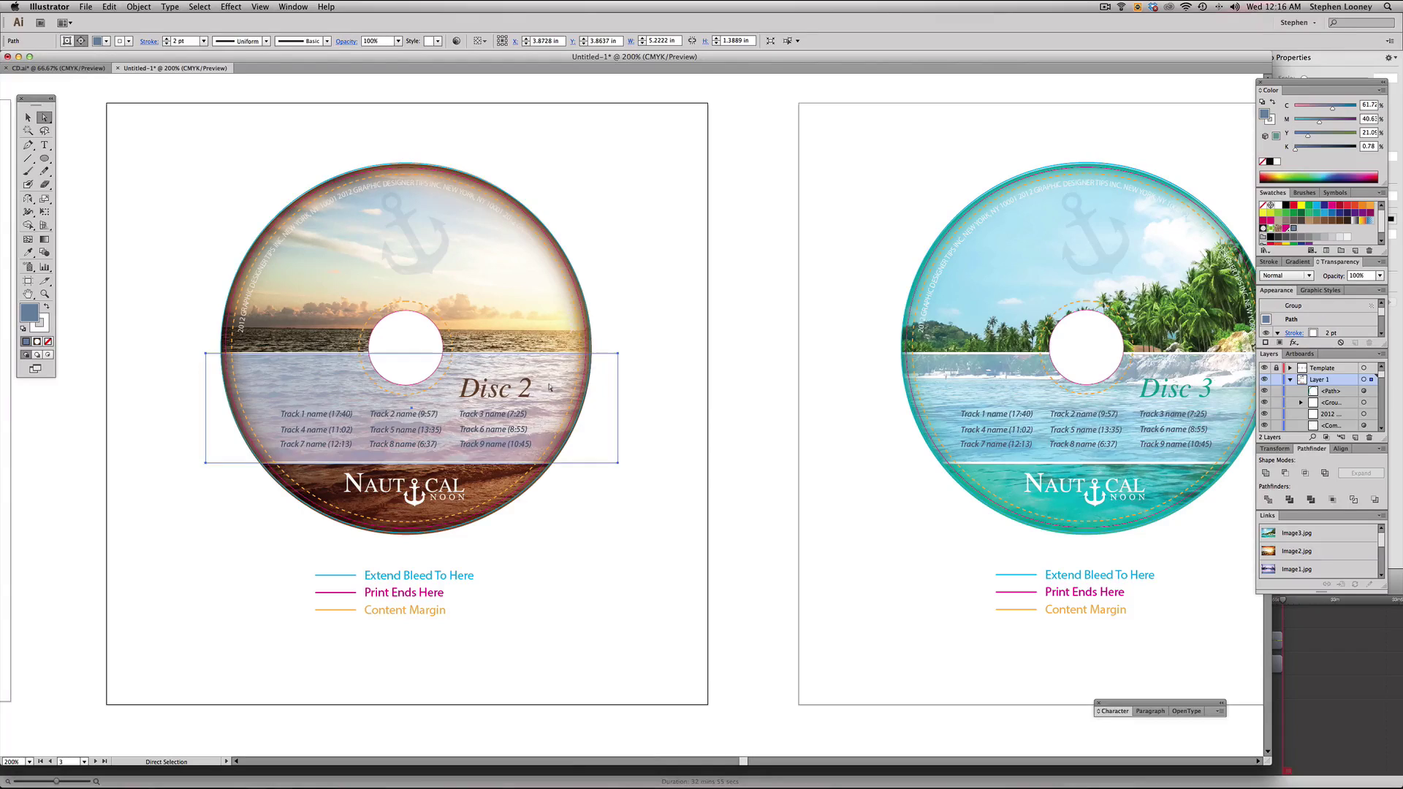
pyautogui.moveTo(550, 386); pyautogui.dragTo(627, 383)
pyautogui.press('super+z')
pyautogui.moveTo(542, 380); pyautogui.dragTo(583, 381)
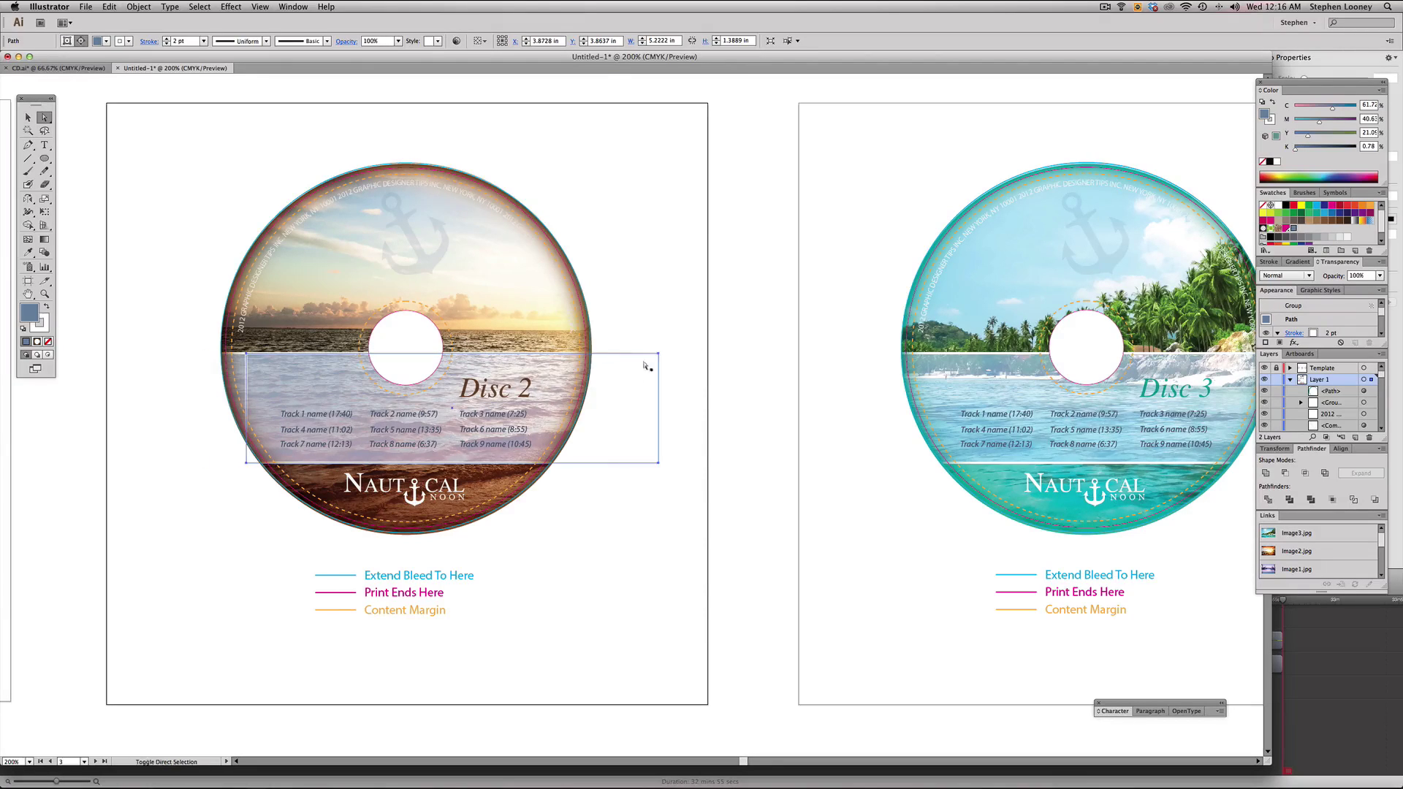
pyautogui.press('super+z')
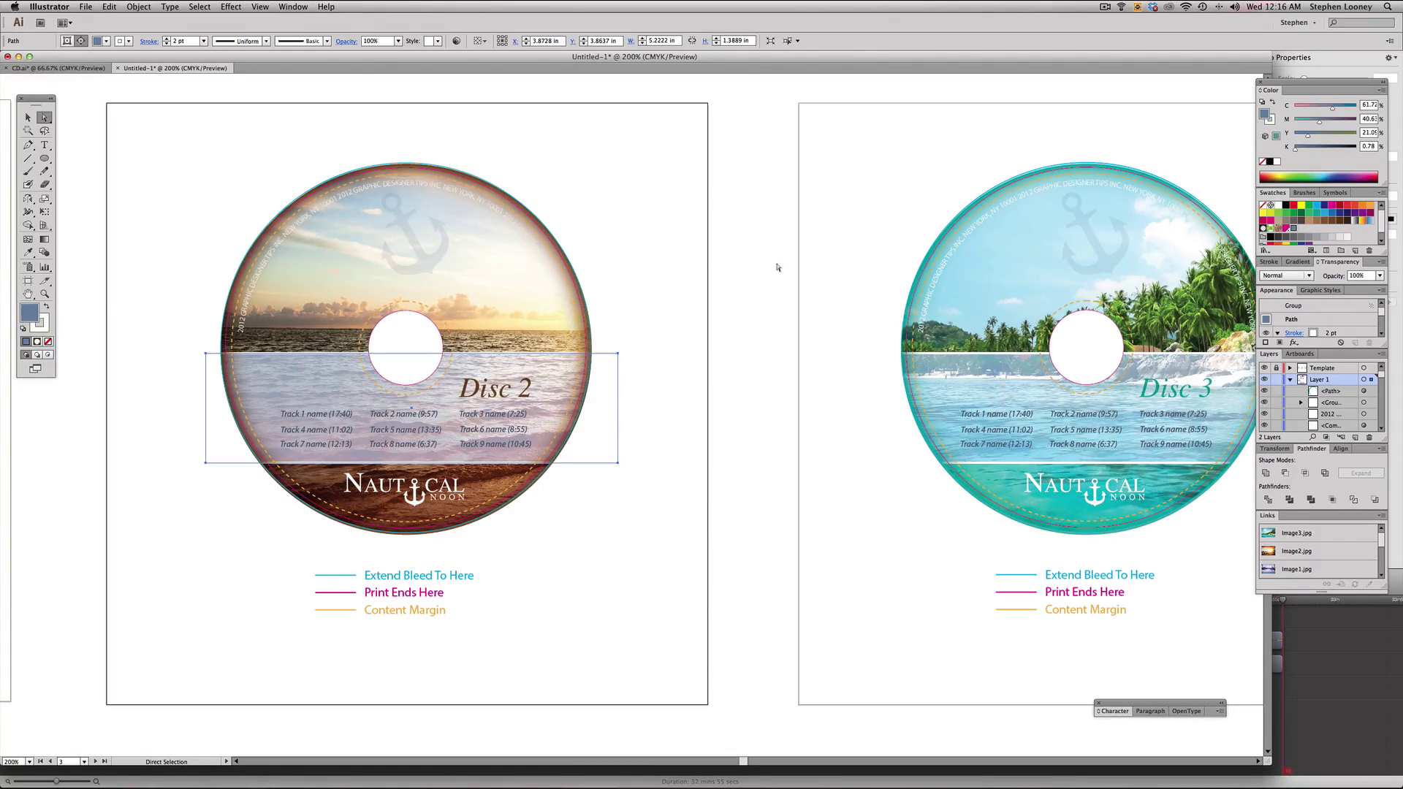
# - Fill Disc 2's track list band with the tan swatch C=25 M=40 Y=65 K=0, trying a neighbouring swatch for comparison
pyautogui.click(1309, 221)
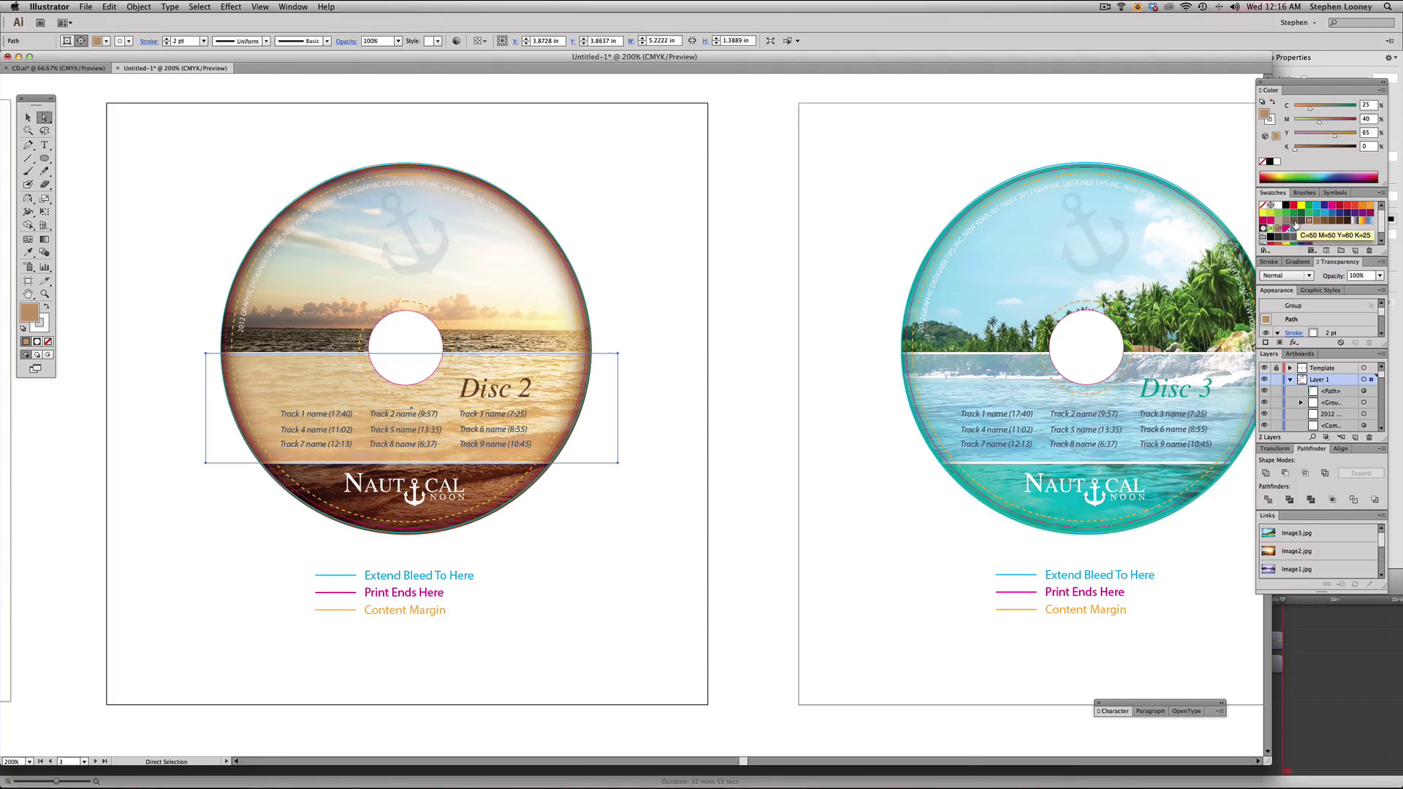
pyautogui.click(1316, 221)
pyautogui.click(1309, 221)
# - Fill the band behind Disc 3's track list with the green swatch C=75 M=0 Y=75 K=0
pyautogui.hscroll(3, 777, 317)
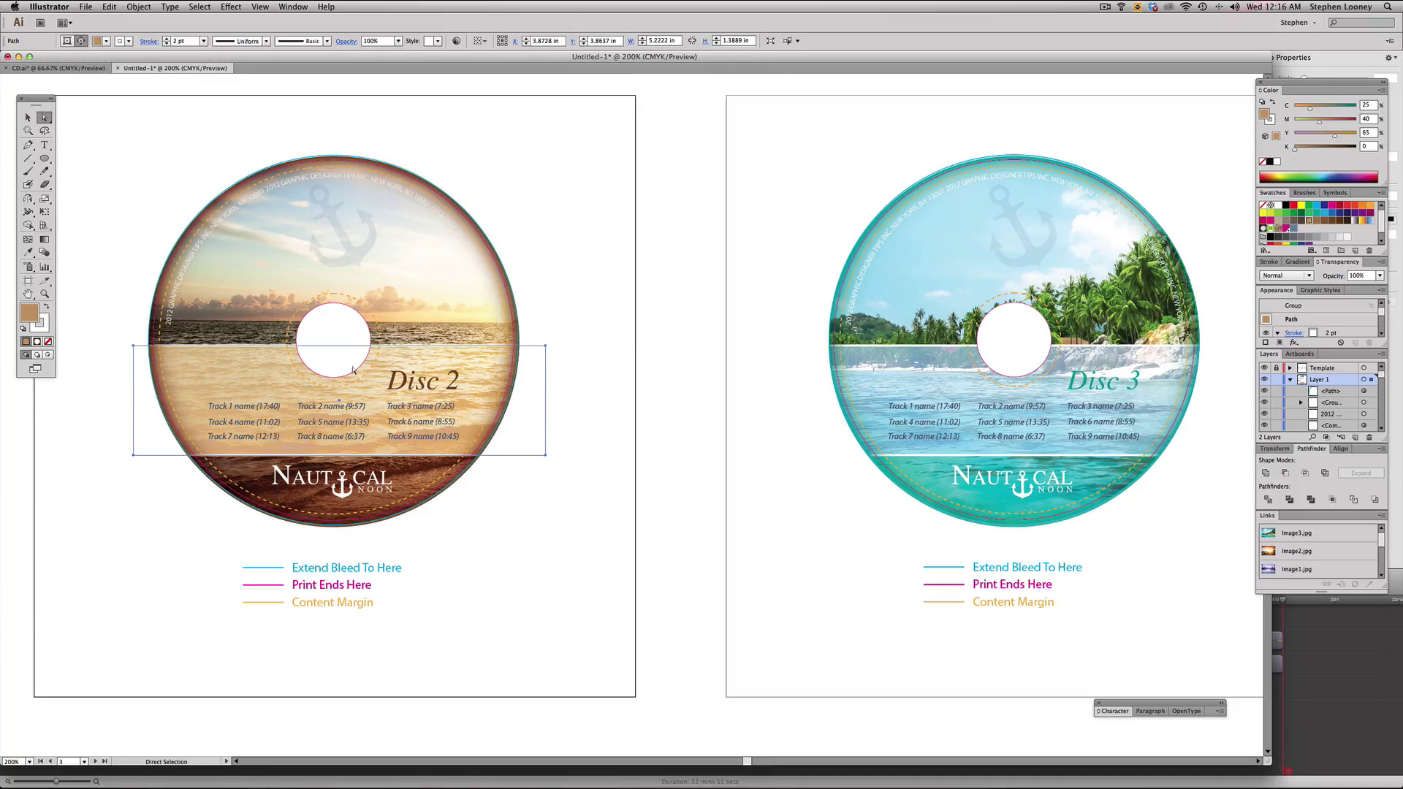
pyautogui.hscroll(10, 871, 380)
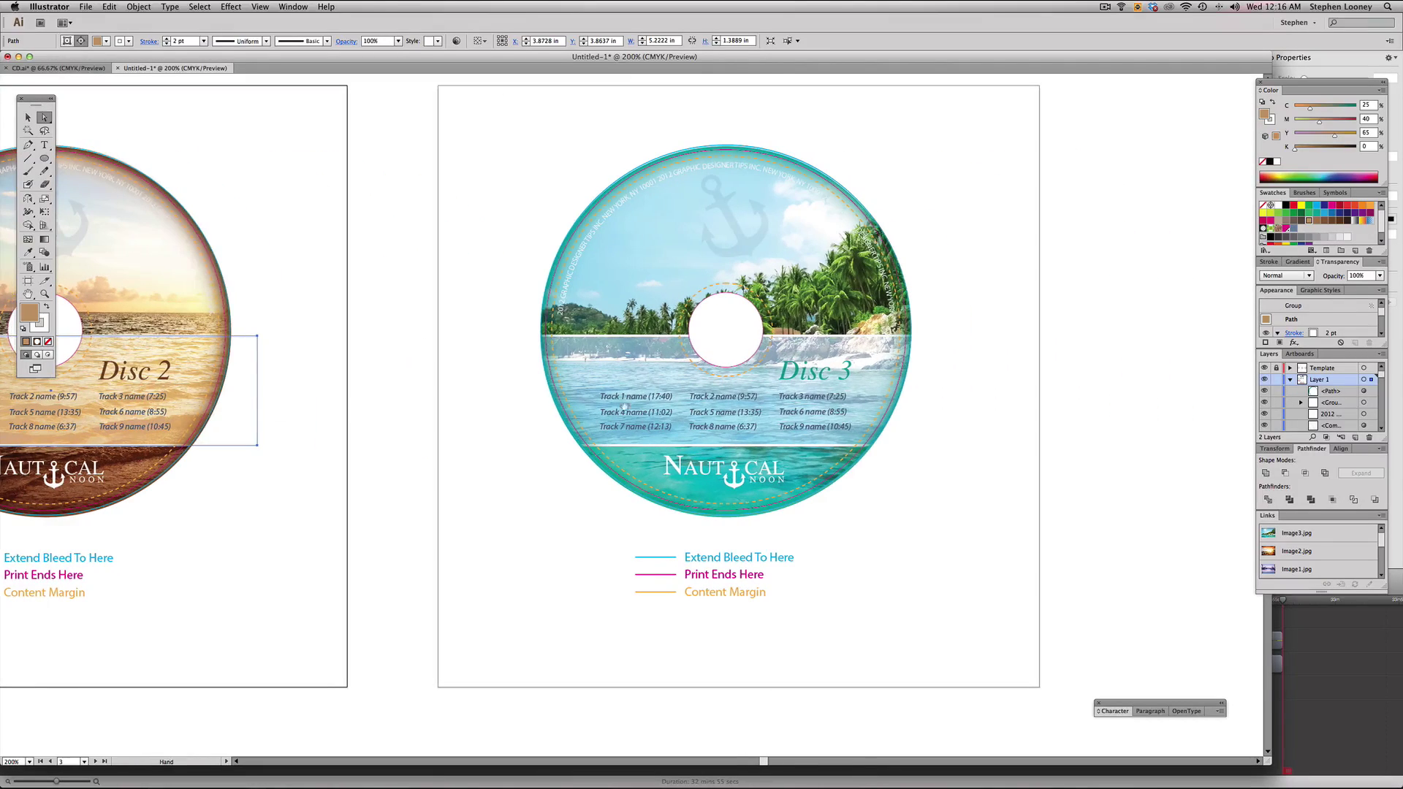
pyautogui.click(871, 380)
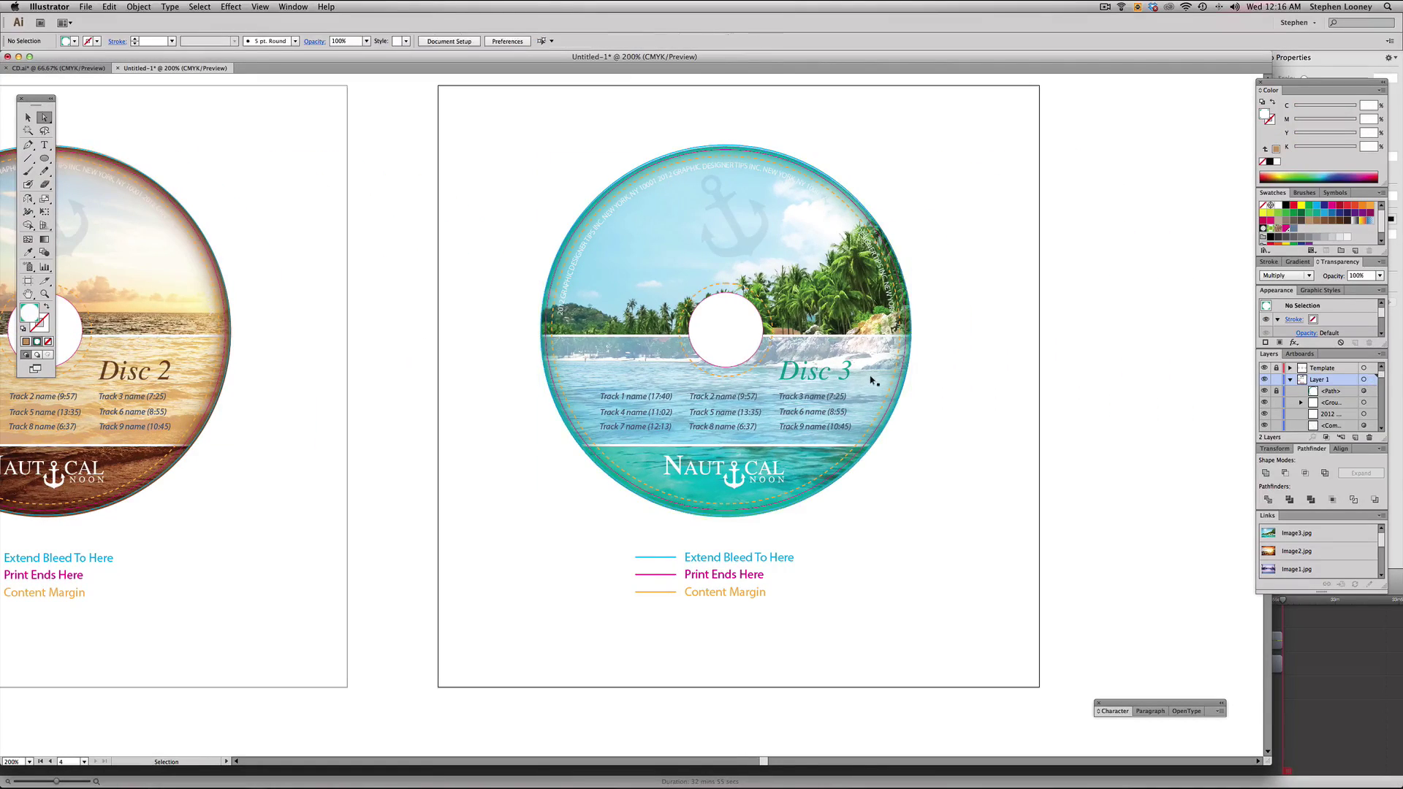
pyautogui.click(929, 367)
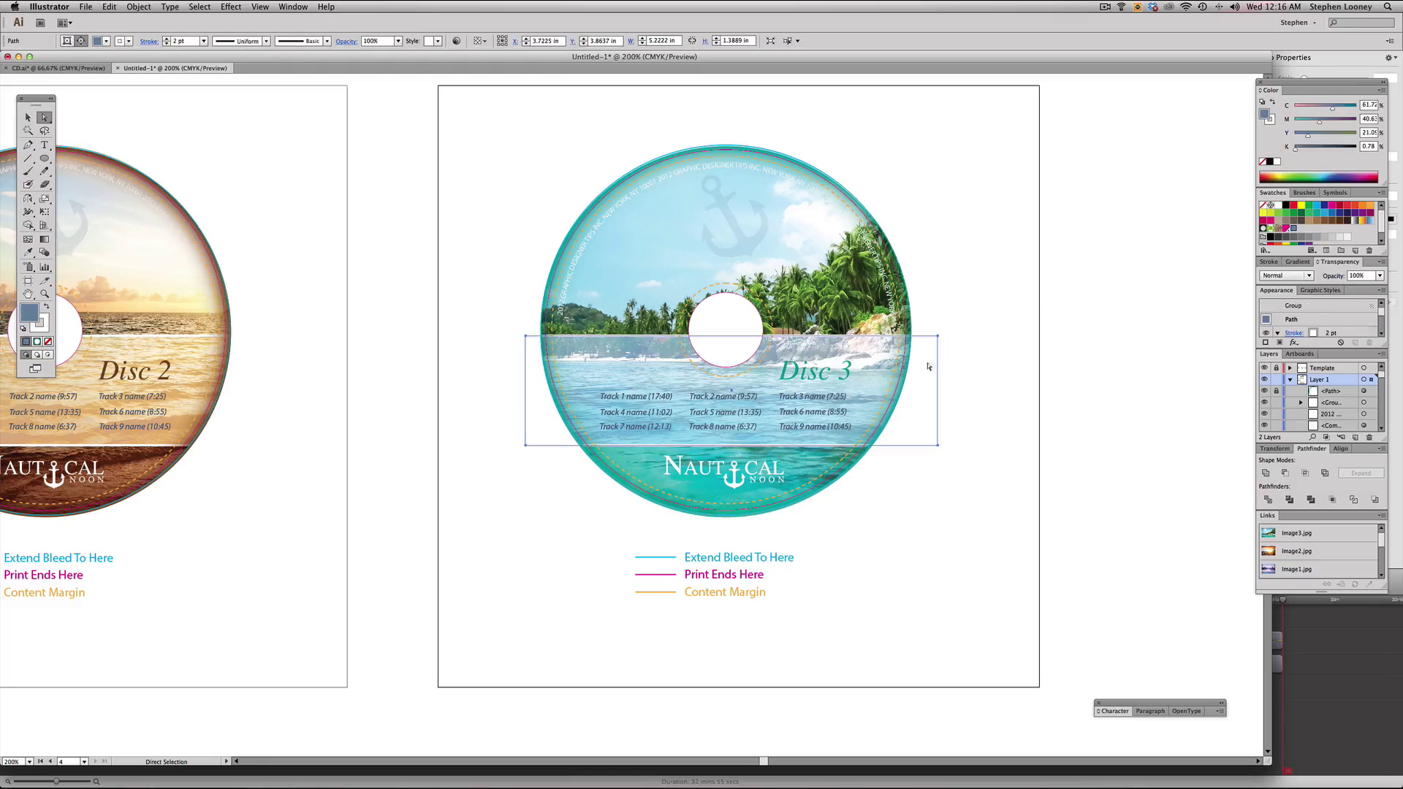
pyautogui.click(1308, 214)
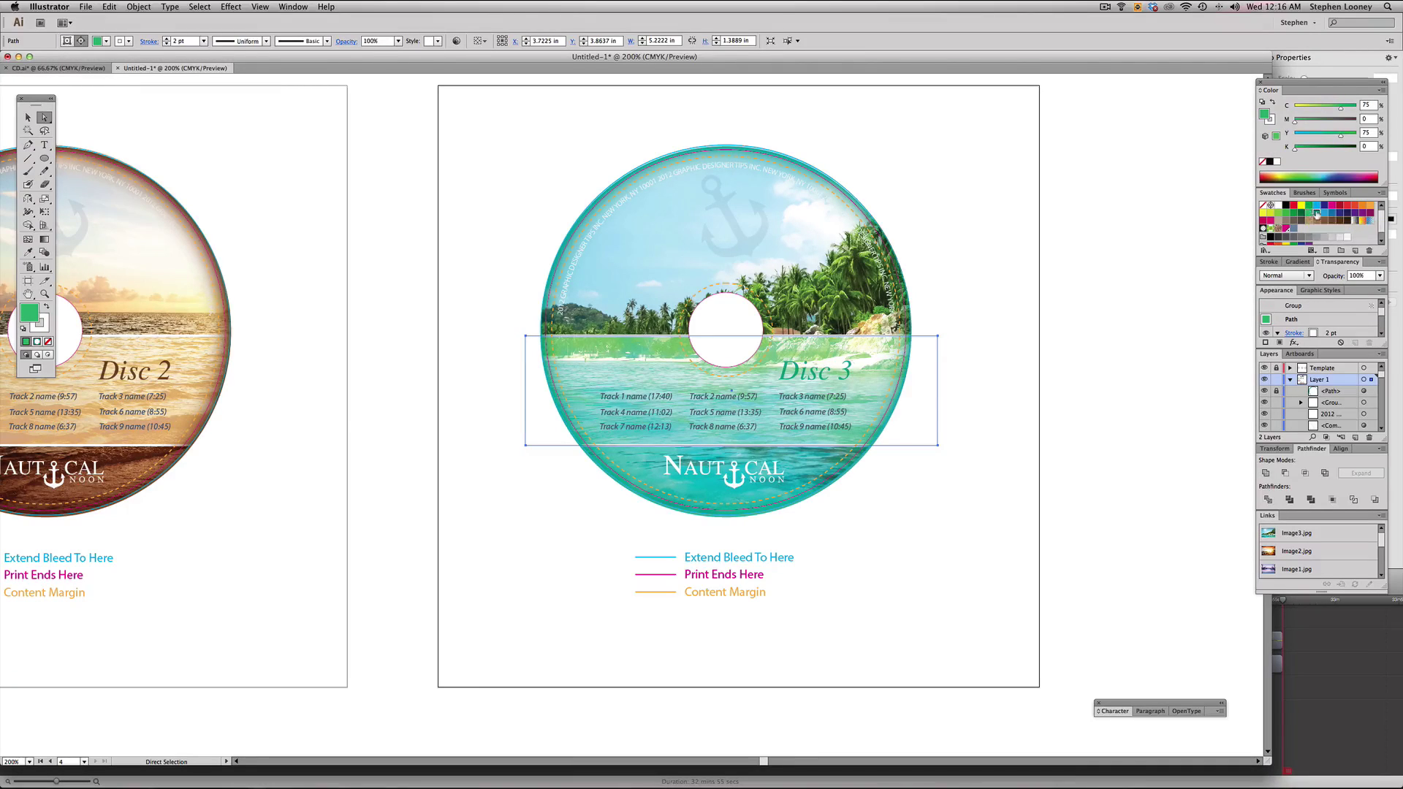
# - Try dark blue, tan and yellow swatches as the fill of the band behind Disc 3's track list
pyautogui.click(1331, 214)
pyautogui.click(1348, 214)
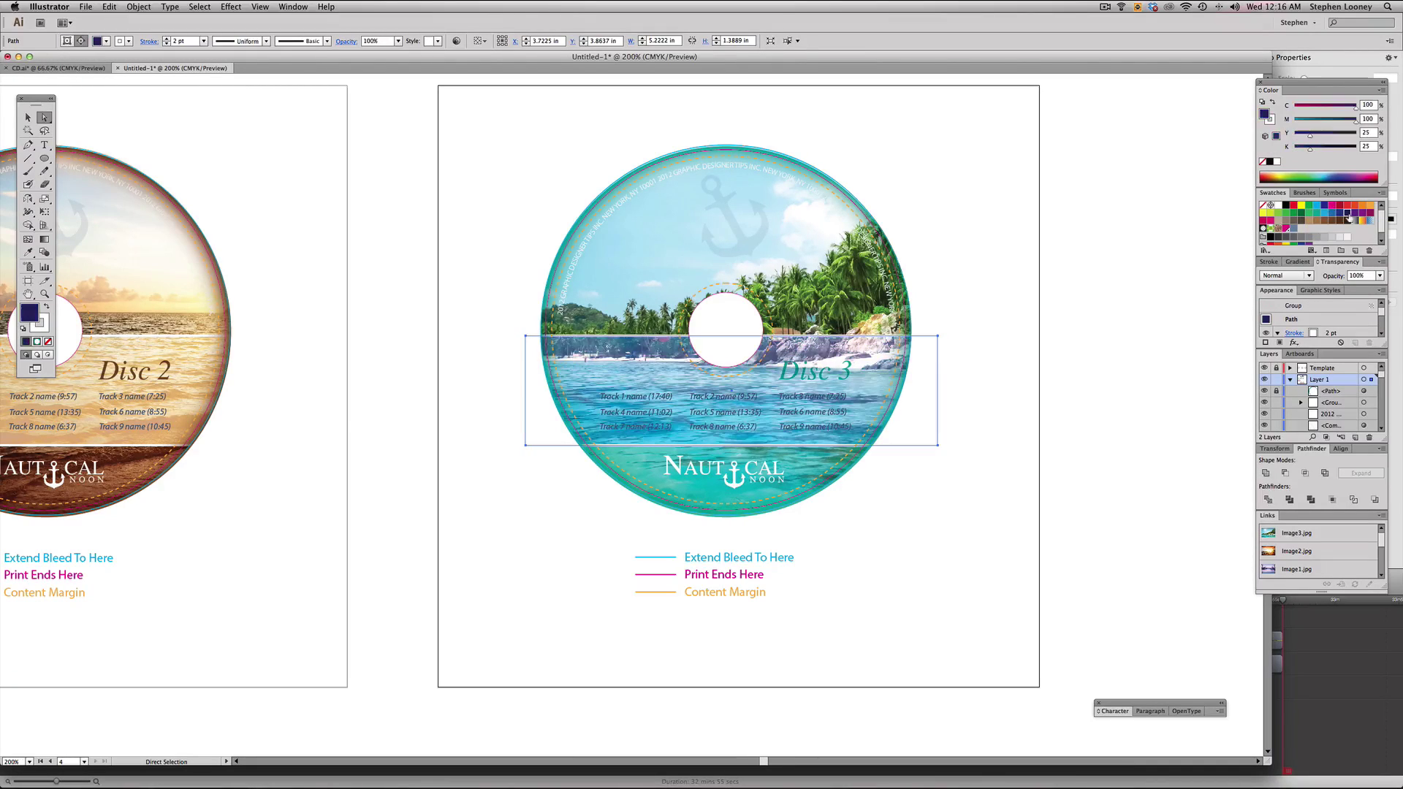
pyautogui.click(1290, 222)
pyautogui.click(1277, 221)
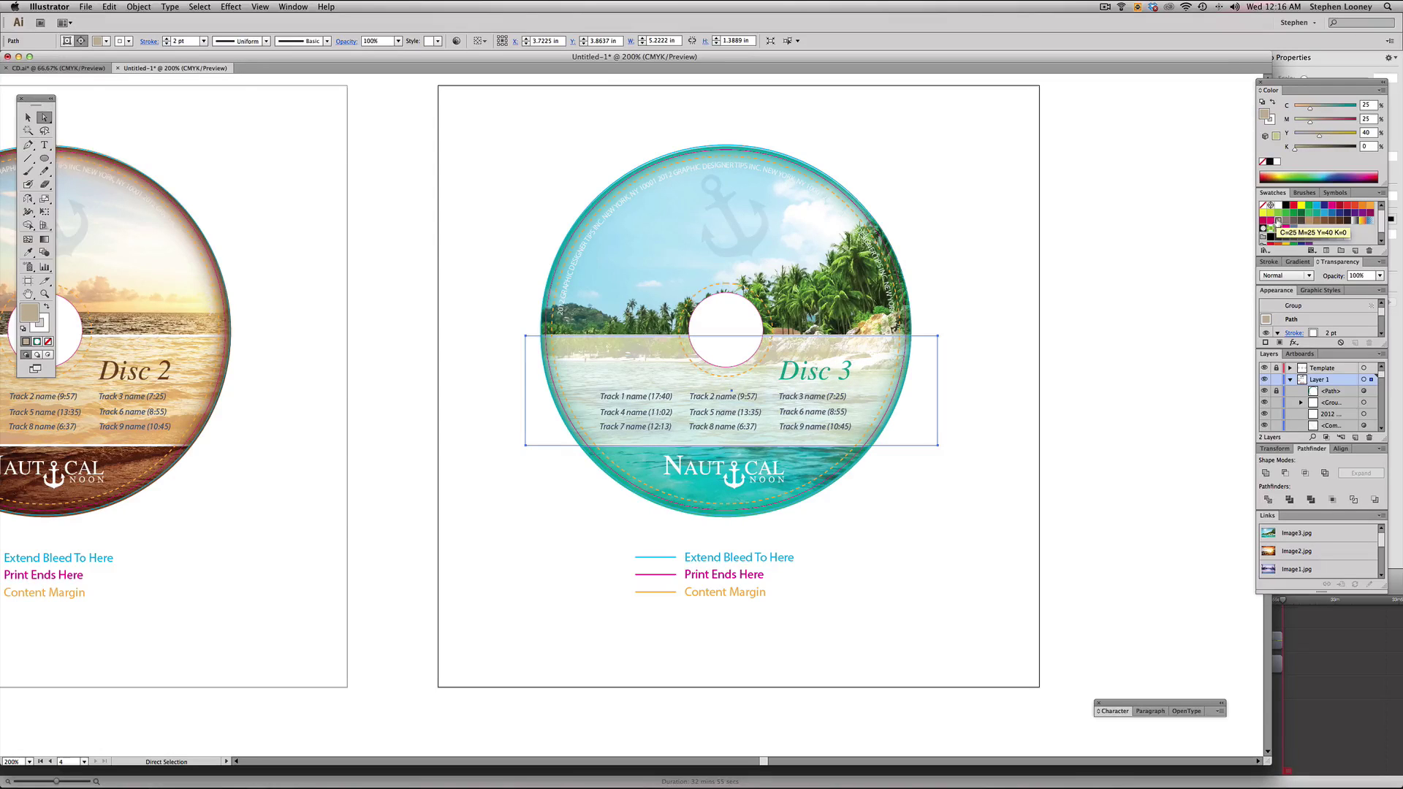
pyautogui.click(1302, 205)
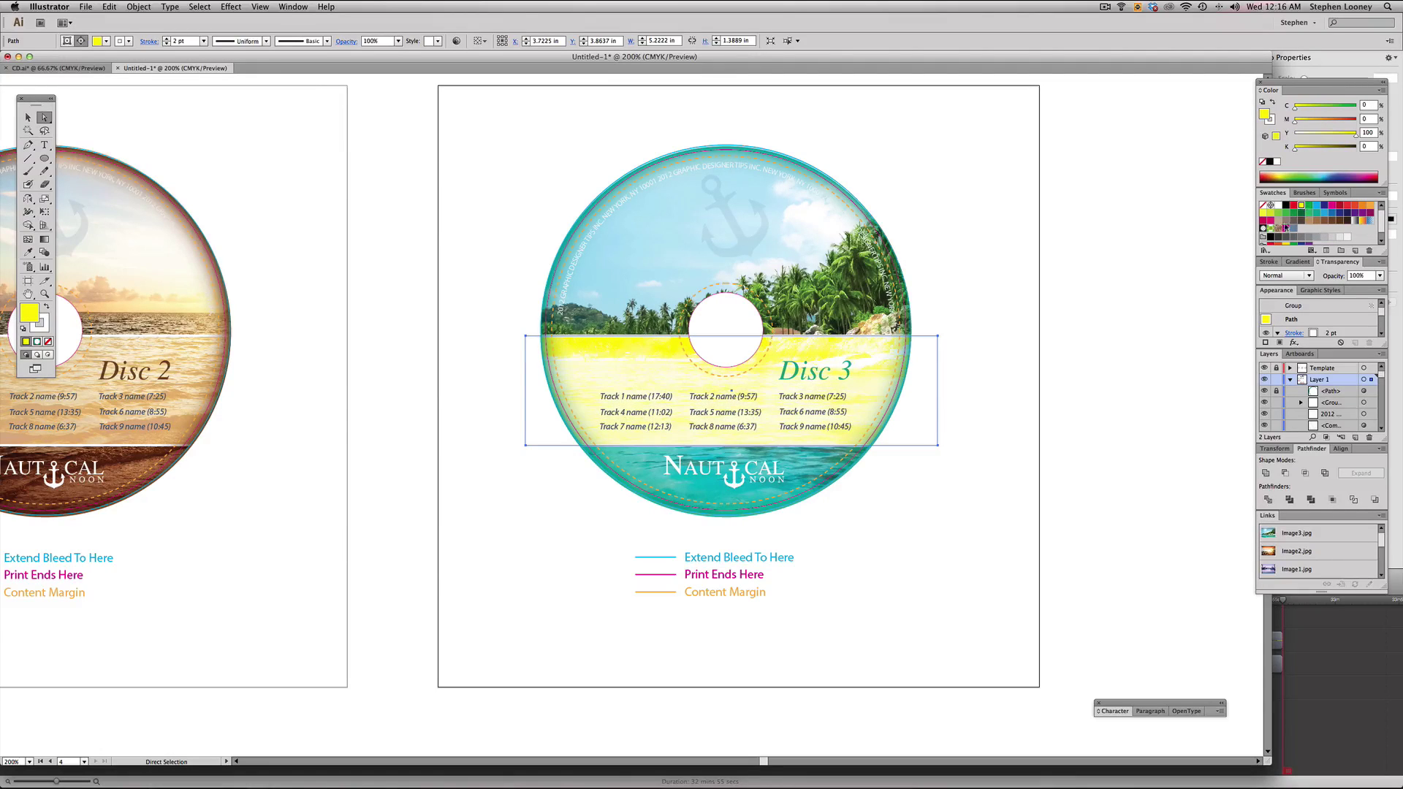
pyautogui.click(1279, 221)
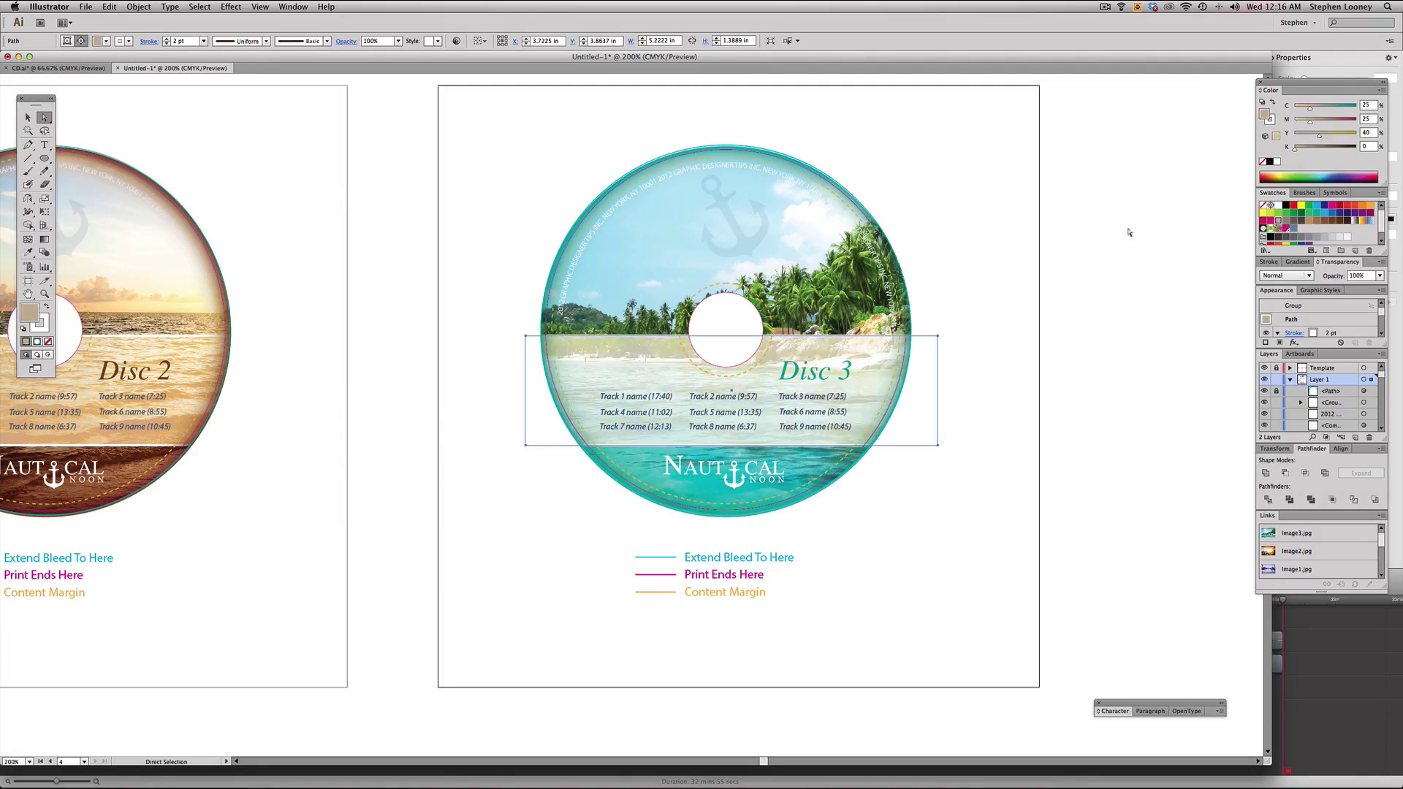
# - Fill the band behind Disc 3's track list with the orange swatch C=0 M=35 Y=85 K=0 and compare it with Disc 2
pyautogui.click(1370, 206)
pyautogui.click(996, 241)
pyautogui.press('space')
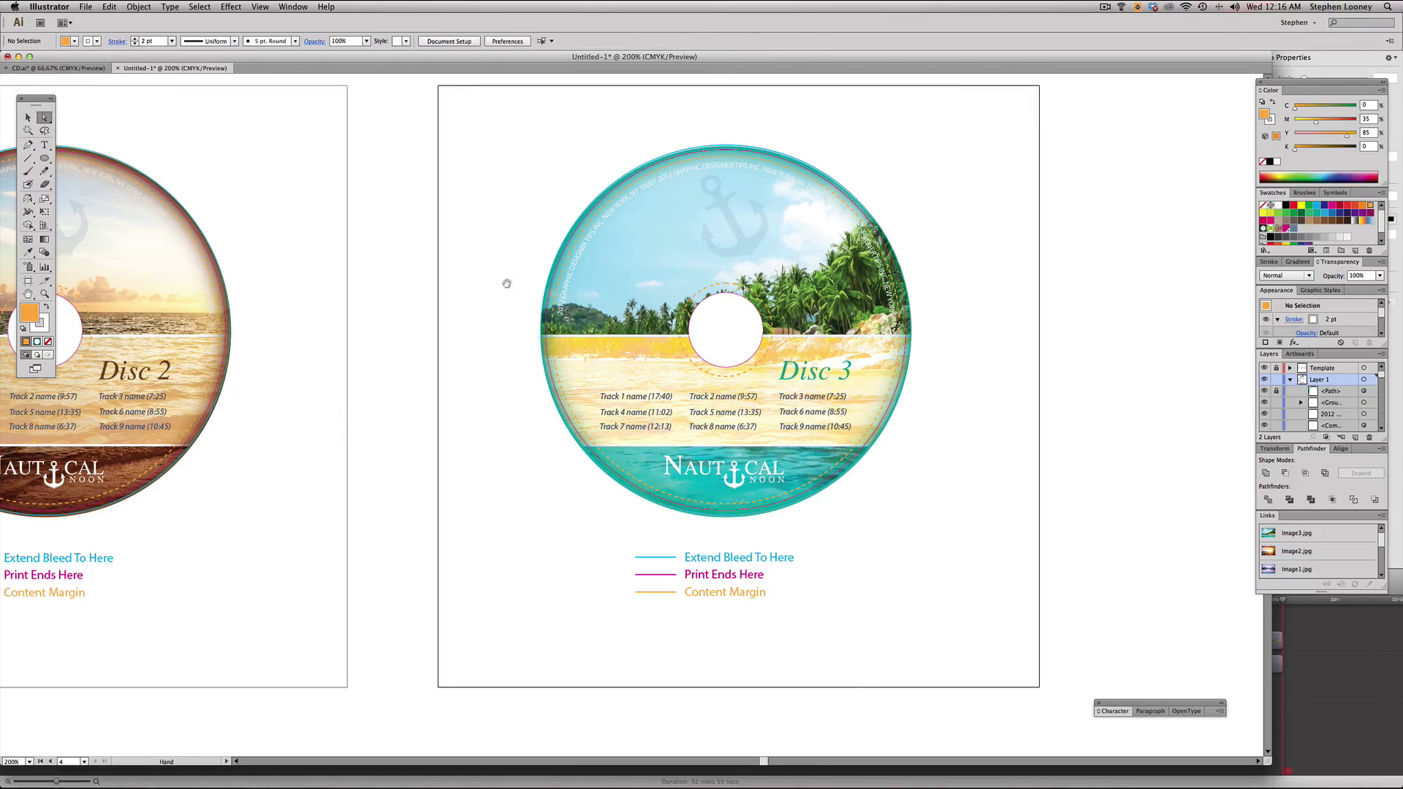
pyautogui.moveTo(507, 282); pyautogui.dragTo(968, 299)
pyautogui.hscroll(-5, 551, 280)
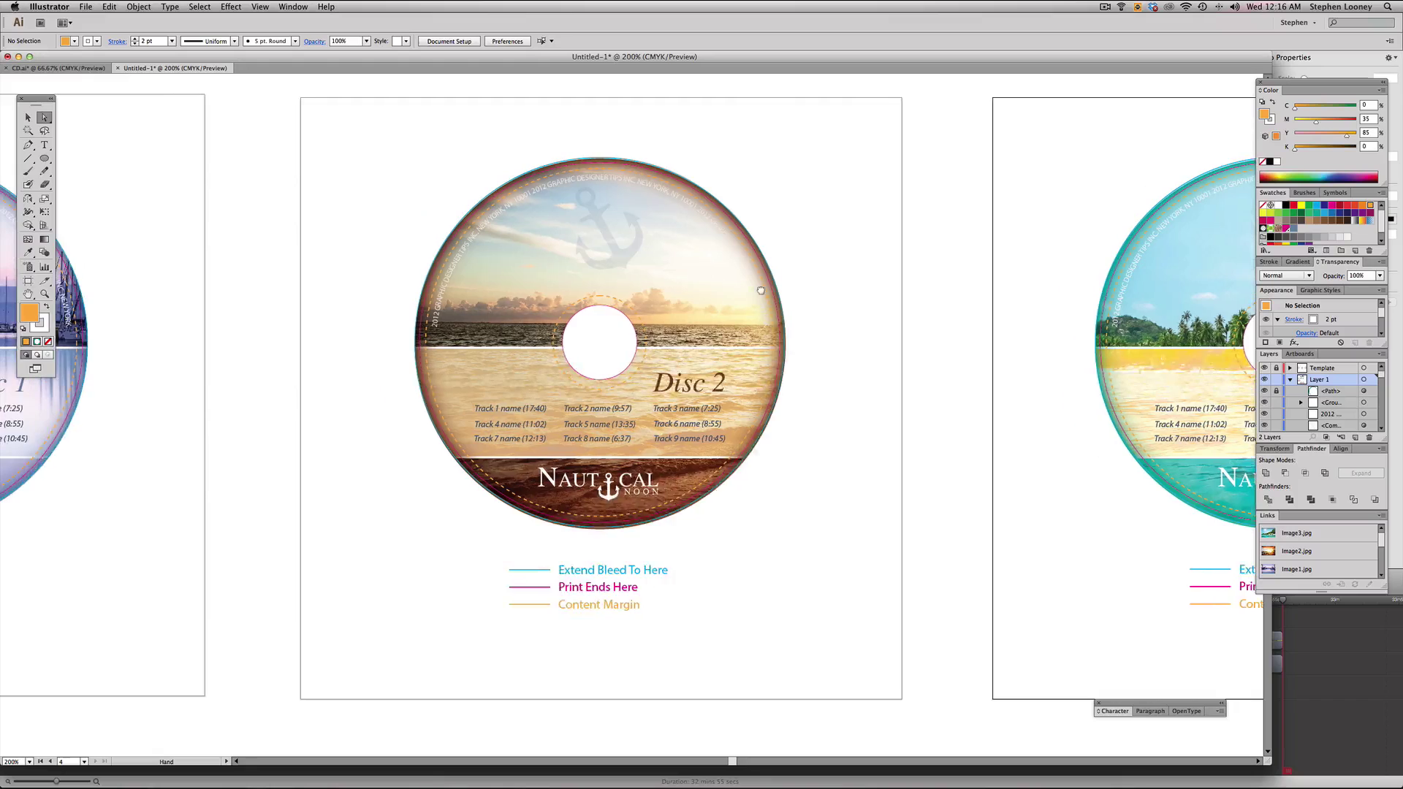
pyautogui.hscroll(12, 551, 280)
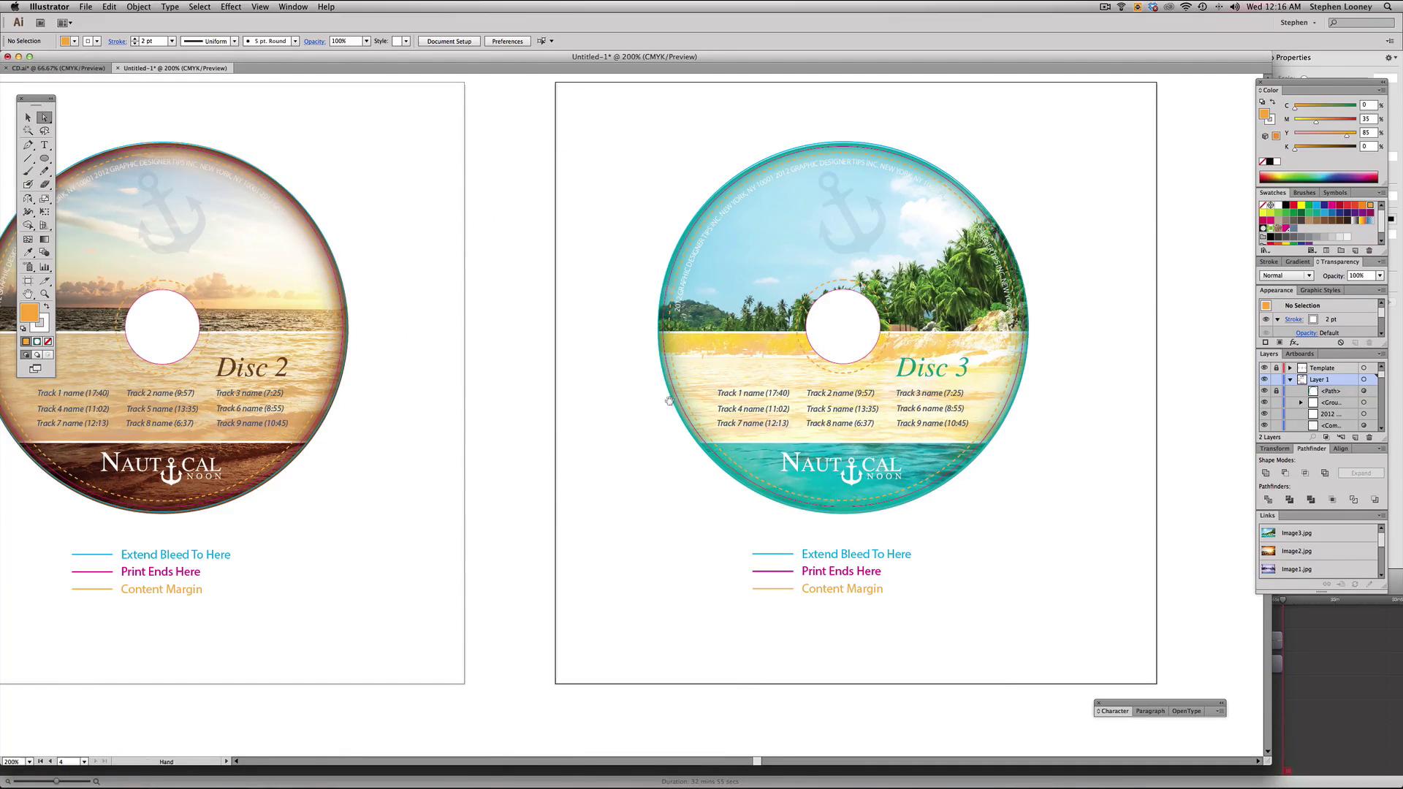
pyautogui.hscroll(-1, 661, 413)
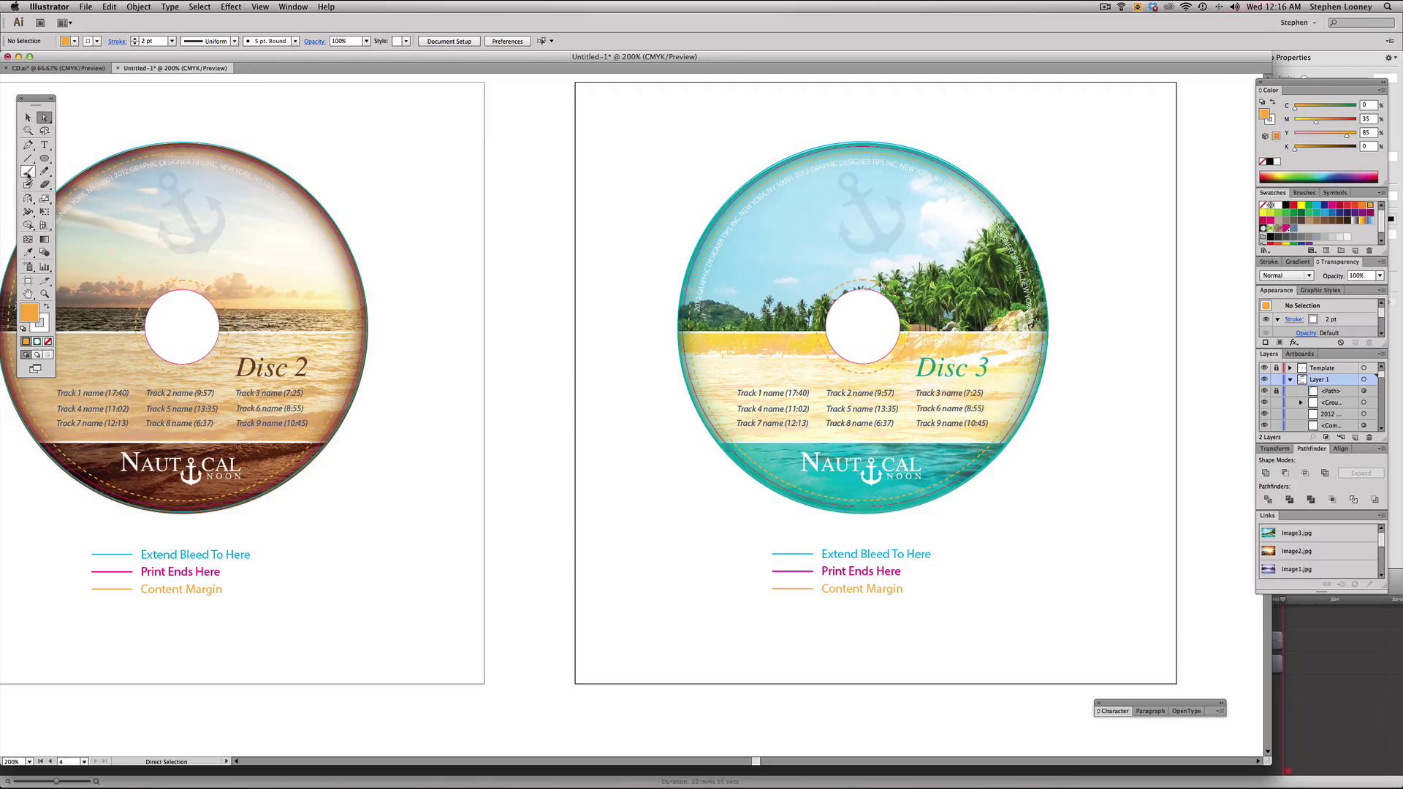
# - Try the orange swatch C=0 M=35 Y=85 K=0 on the faint anchor at the top of Disc 3
pyautogui.click(28, 118)
pyautogui.hscroll(-2, 830, 249)
pyautogui.press('a')
pyautogui.click(942, 247)
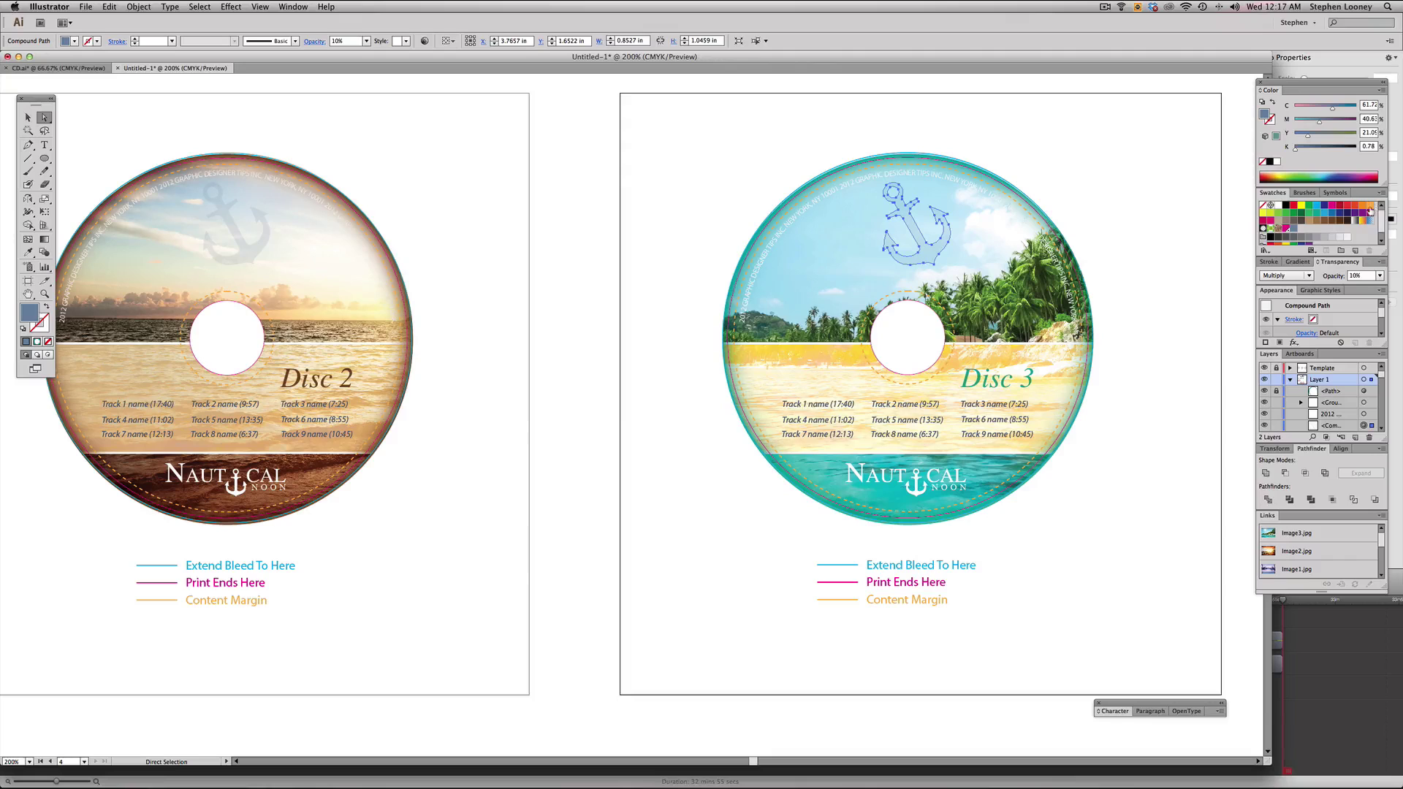
pyautogui.click(1370, 207)
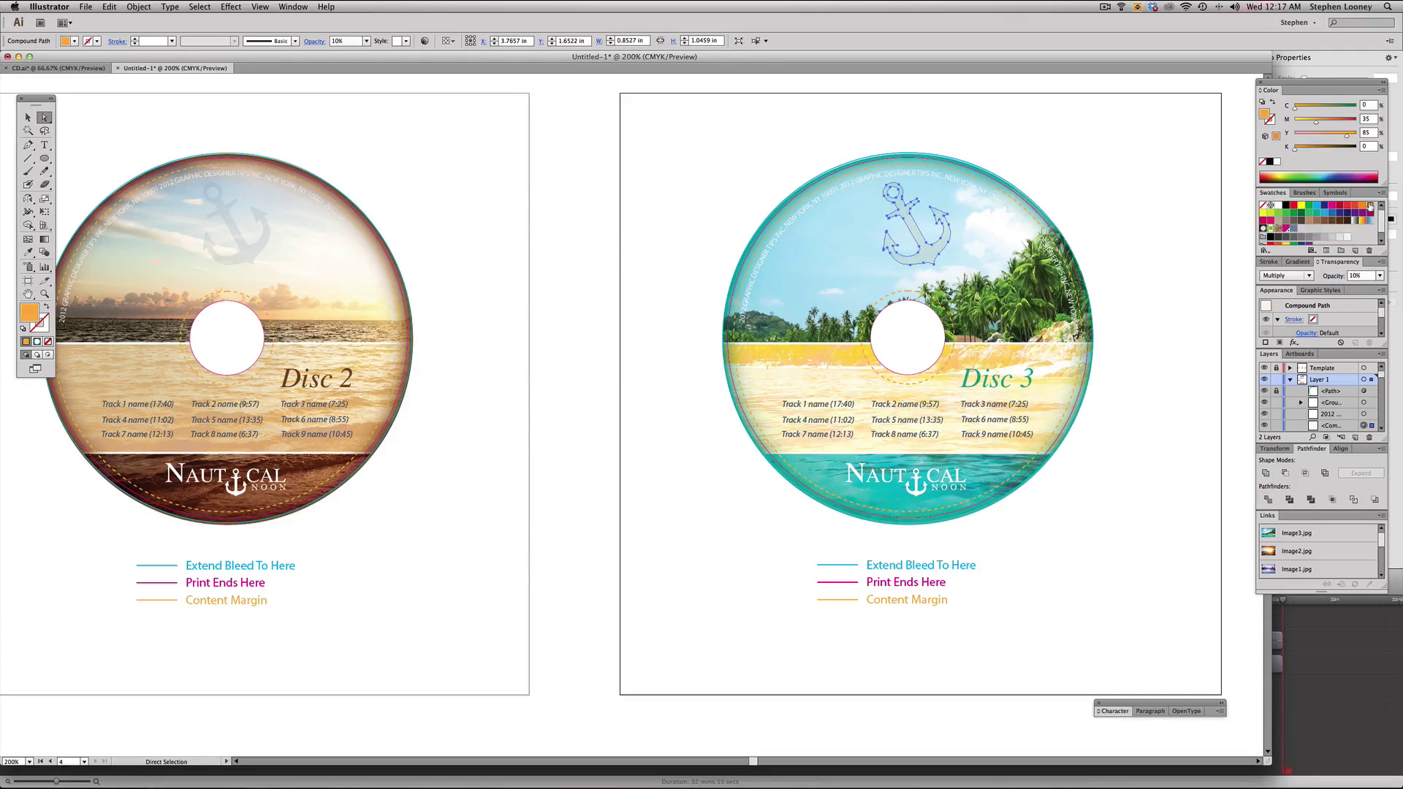
# - Fill the faint anchor at the top of Disc 2 with the brown swatch C=35 M=60 Y=80 K=25
pyautogui.click(250, 257)
pyautogui.click(1326, 220)
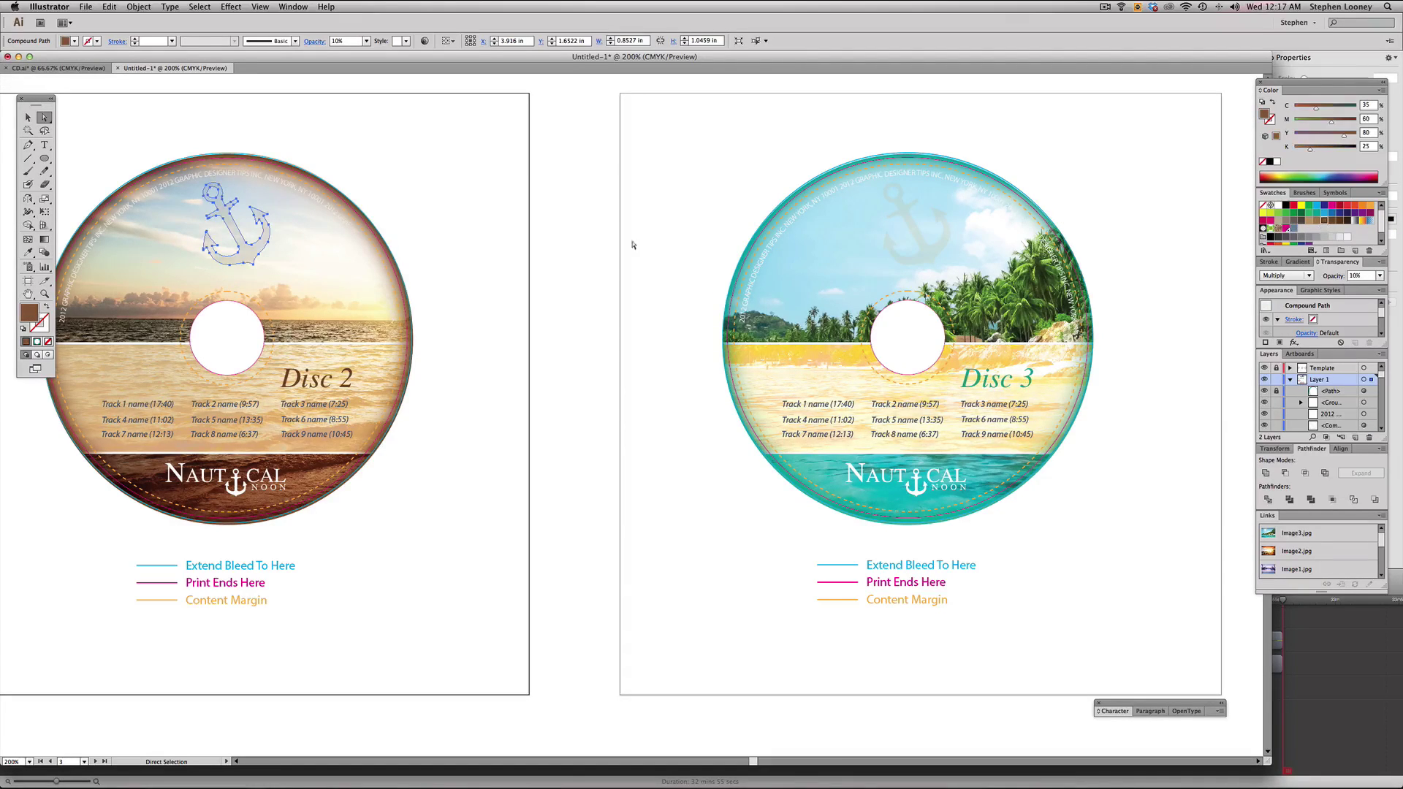
pyautogui.click(501, 285)
pyautogui.hscroll(-2, 552, 310)
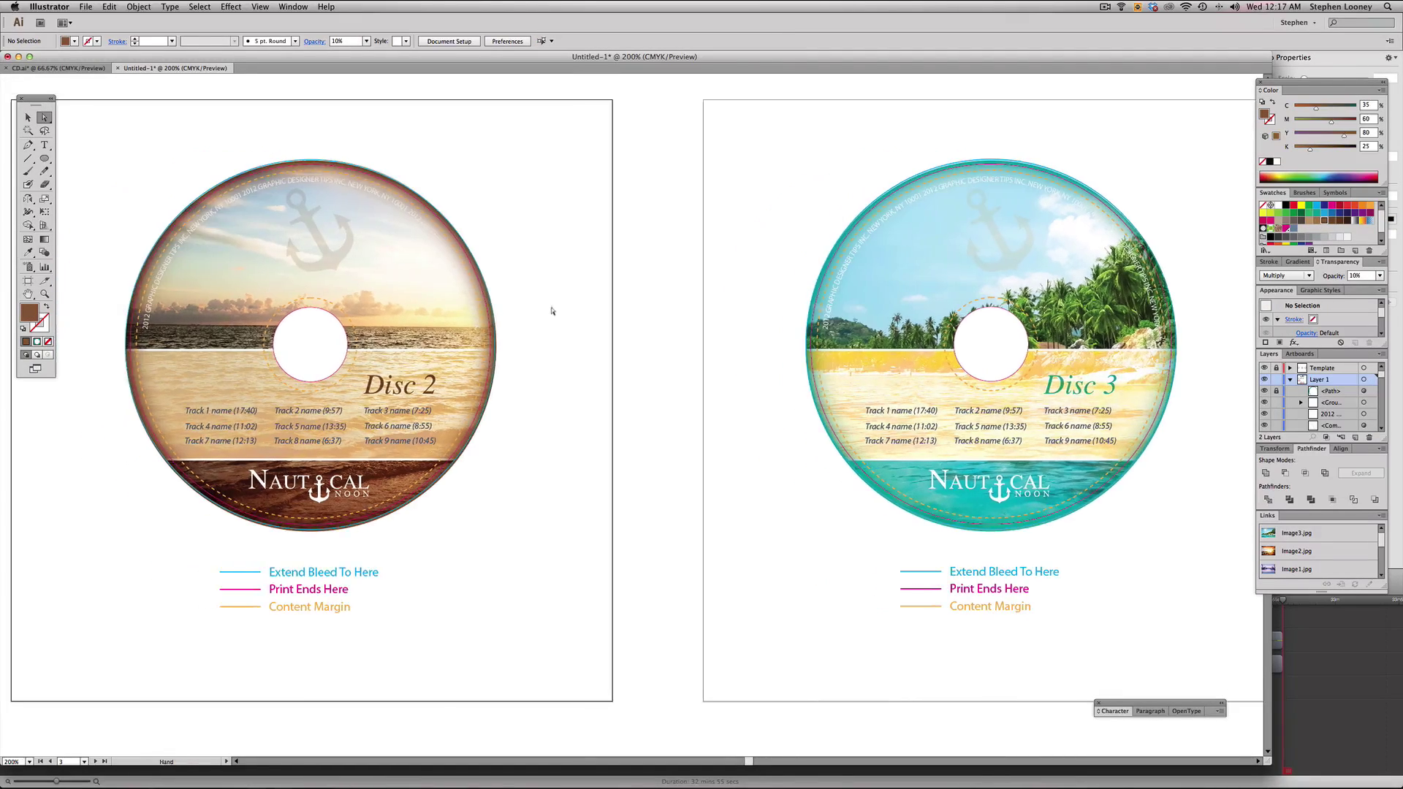
# - Fill the faint anchor at the top of Disc 3 with the teal swatch C=80 M=10 Y=45 K=0
pyautogui.click(1006, 257)
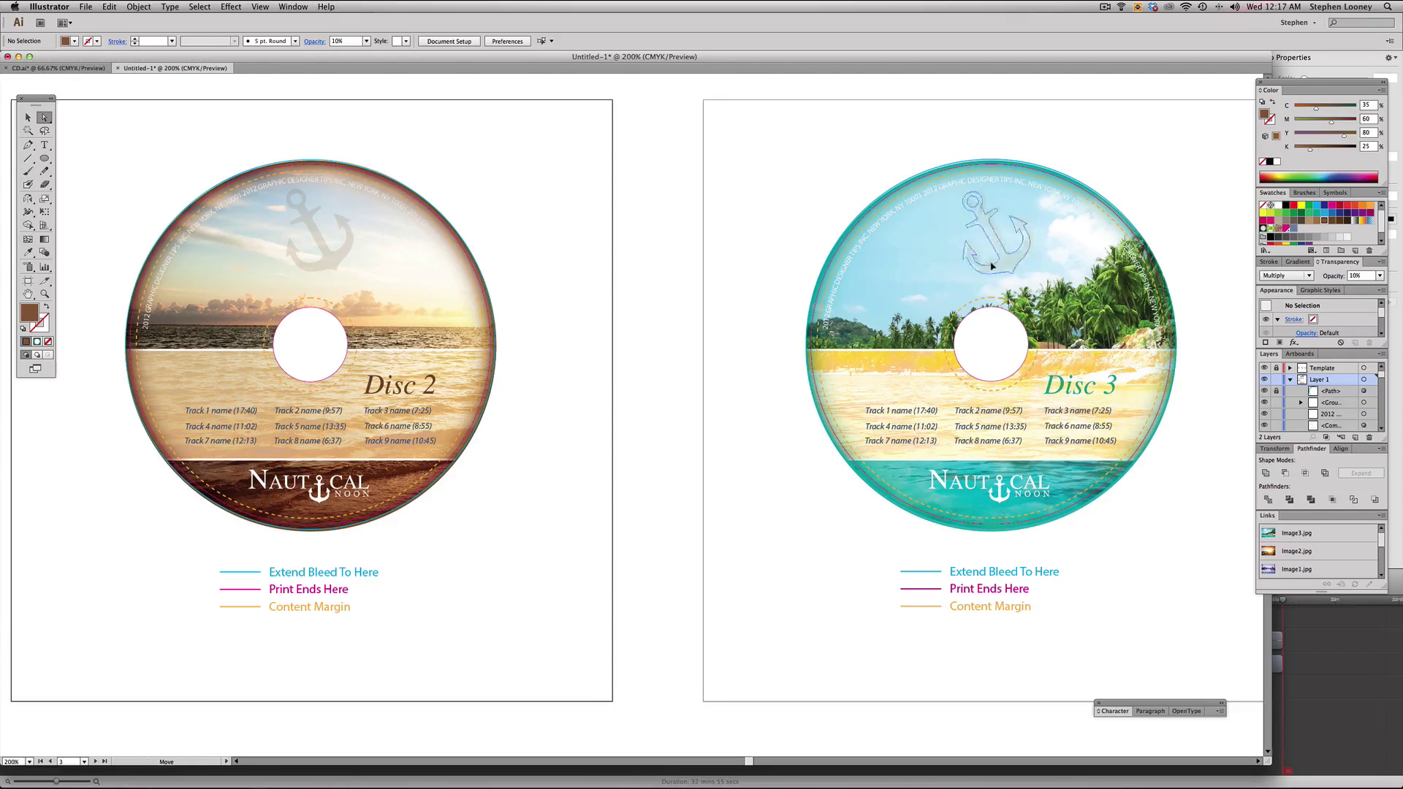
pyautogui.click(1314, 213)
pyautogui.click(767, 360)
pyautogui.hotkey('ctrl', '-')
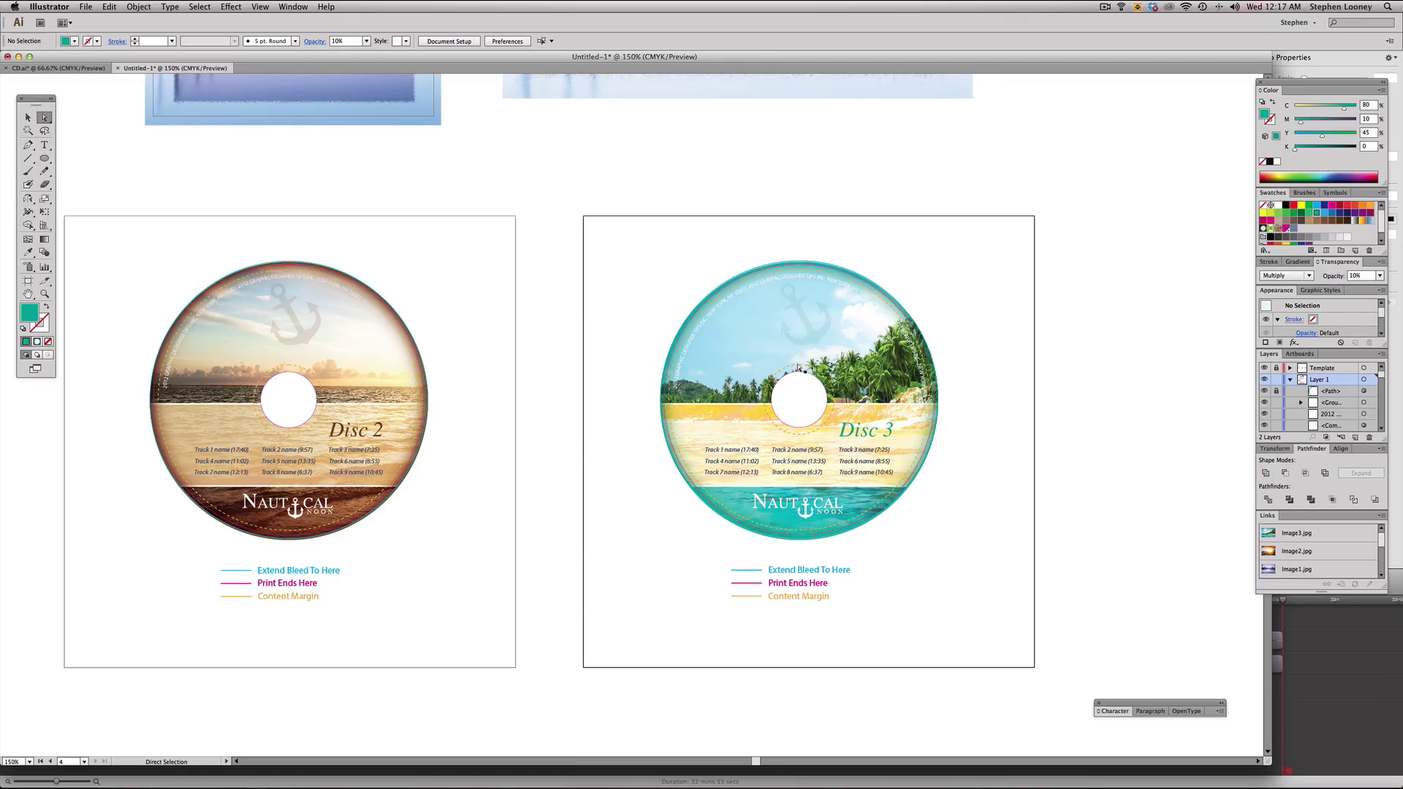
pyautogui.press('space')
pyautogui.click(788, 347)
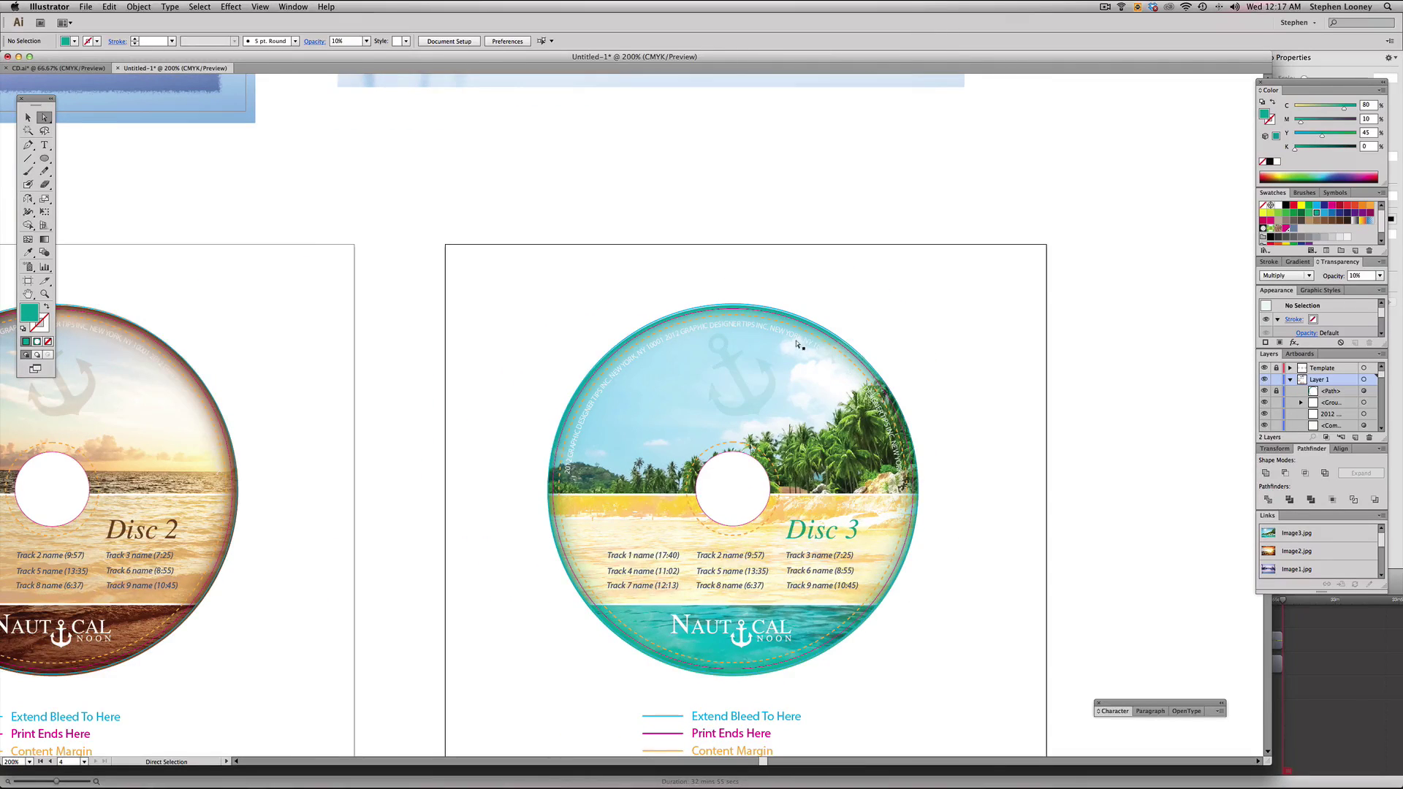
# - Select the curved copyright text around Disc 3's rim and fill it with black
pyautogui.click(798, 343)
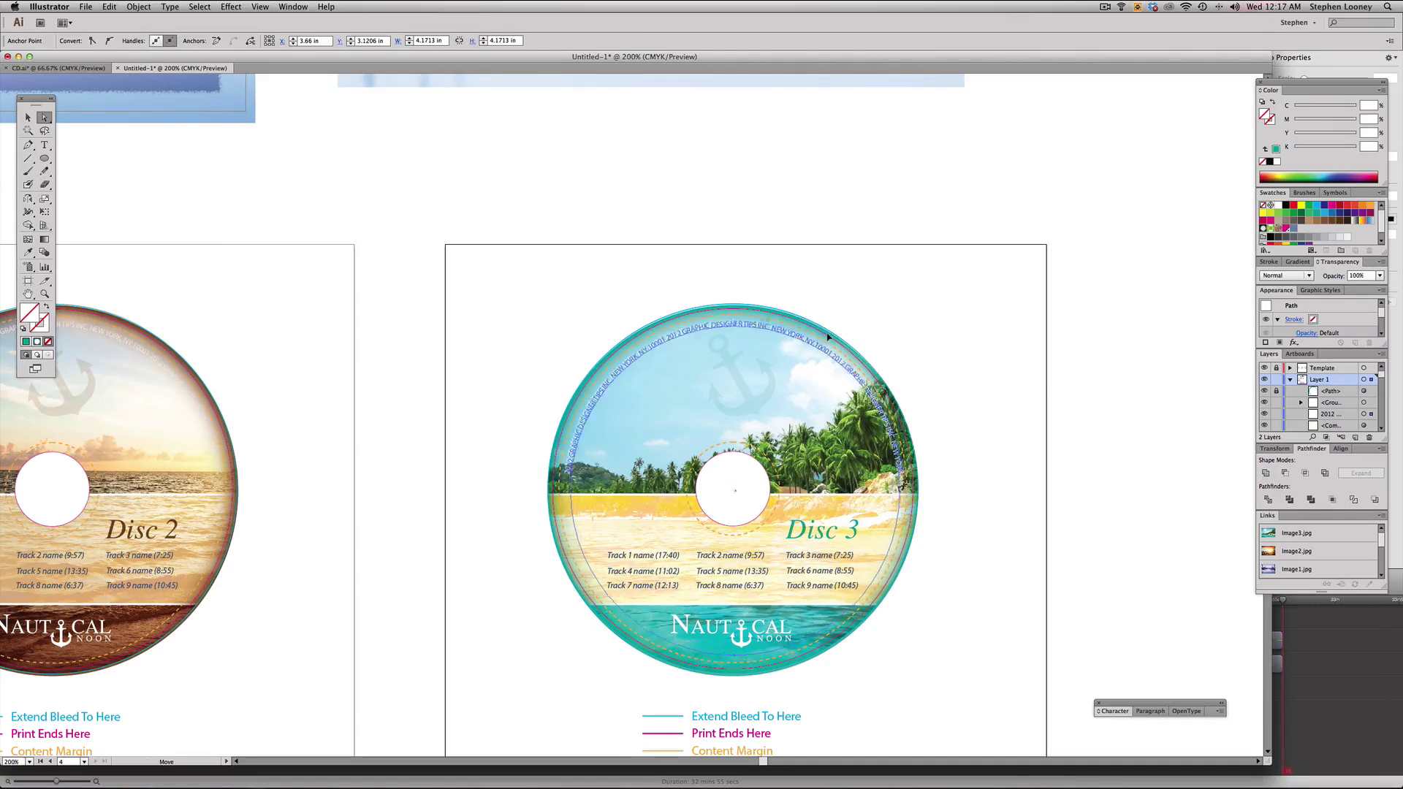
pyautogui.click(828, 336)
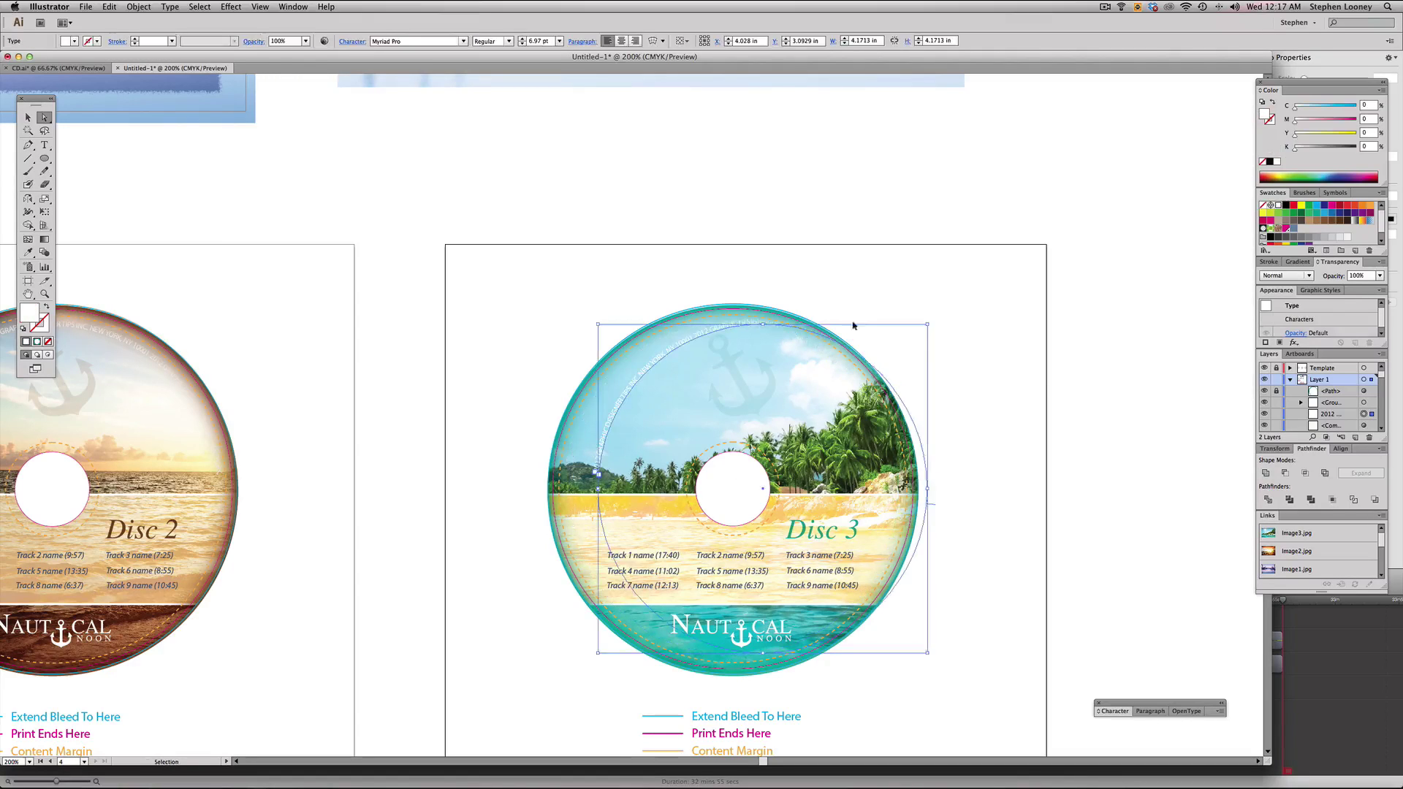
pyautogui.click(1284, 206)
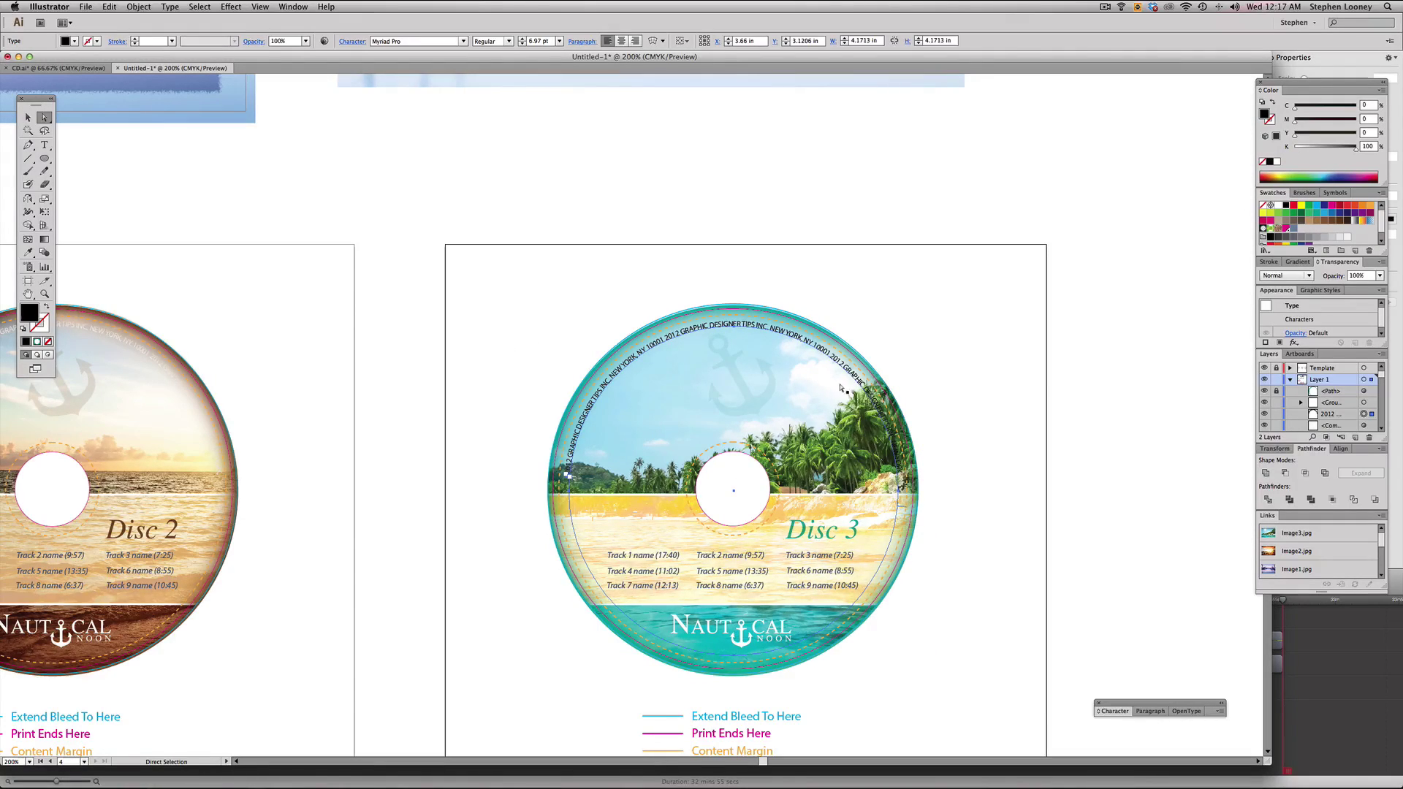
# - Recolour only the end of Disc 3's curved copyright text, where it runs over the palm trees, to white
pyautogui.doubleClick(904, 484)
pyautogui.moveTo(862, 385); pyautogui.dragTo(911, 522)
pyautogui.click(1279, 206)
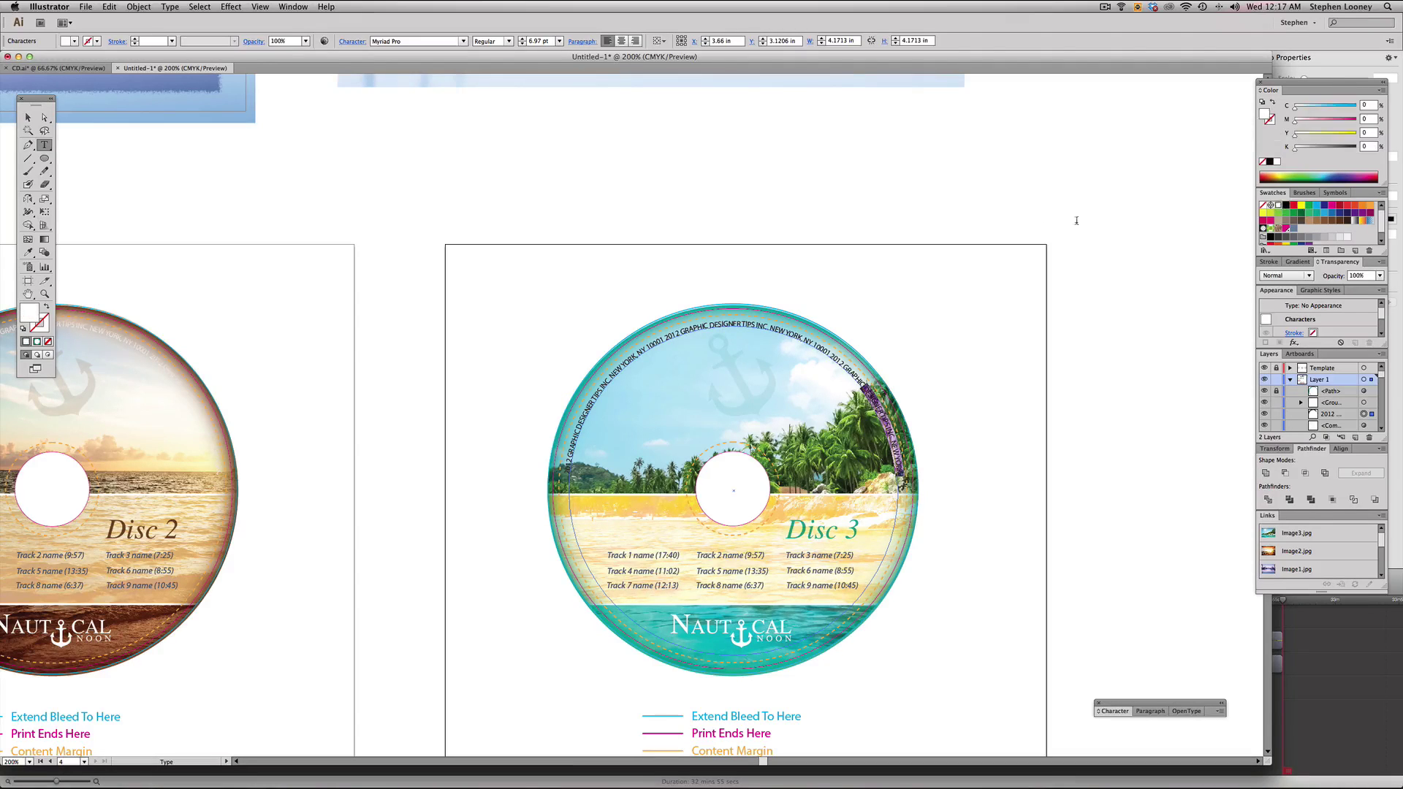
pyautogui.press('Escape')
pyautogui.click(970, 189)
# - Fill the curved copyright text around Disc 2's rim with black and review all three discs together
pyautogui.hscroll(-10, 869, 496)
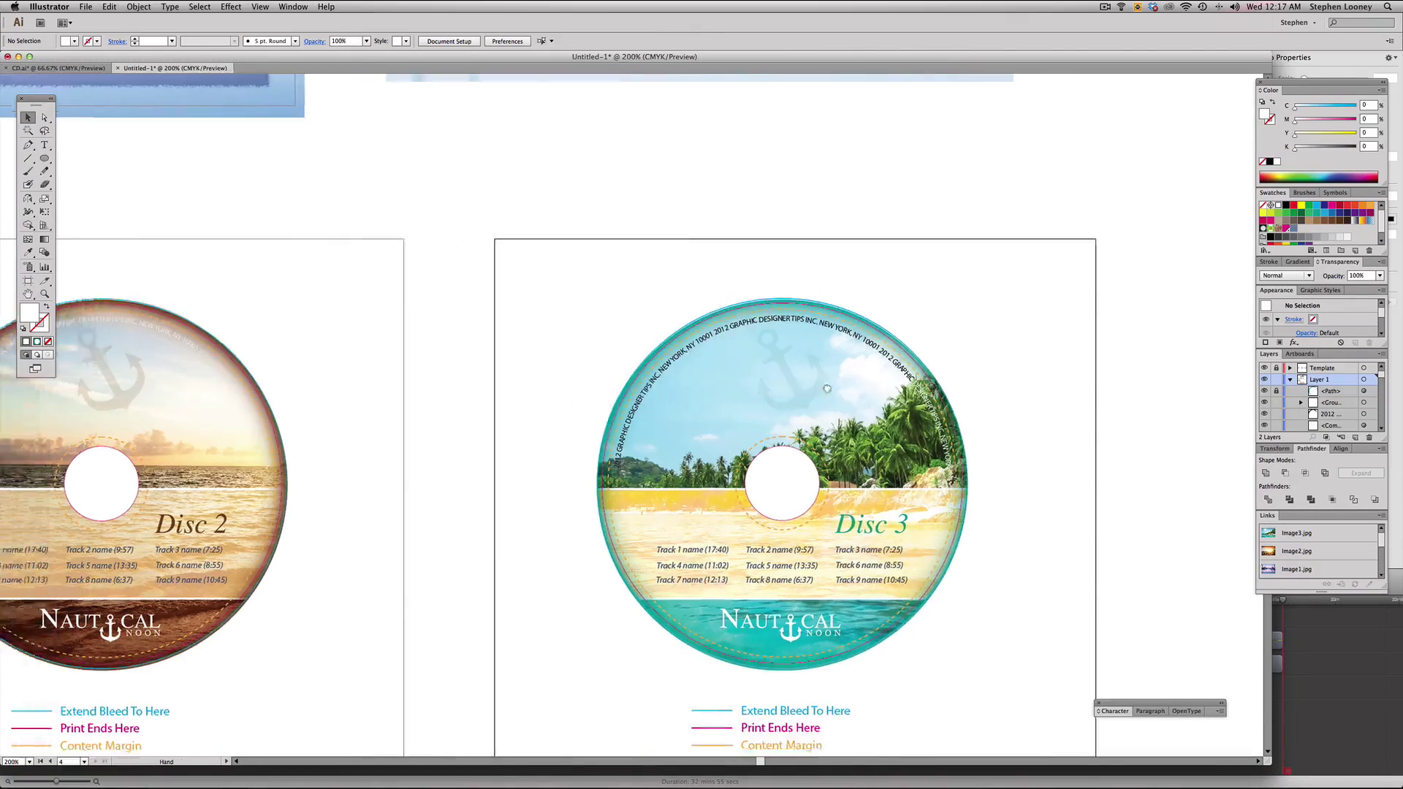
pyautogui.click(521, 279)
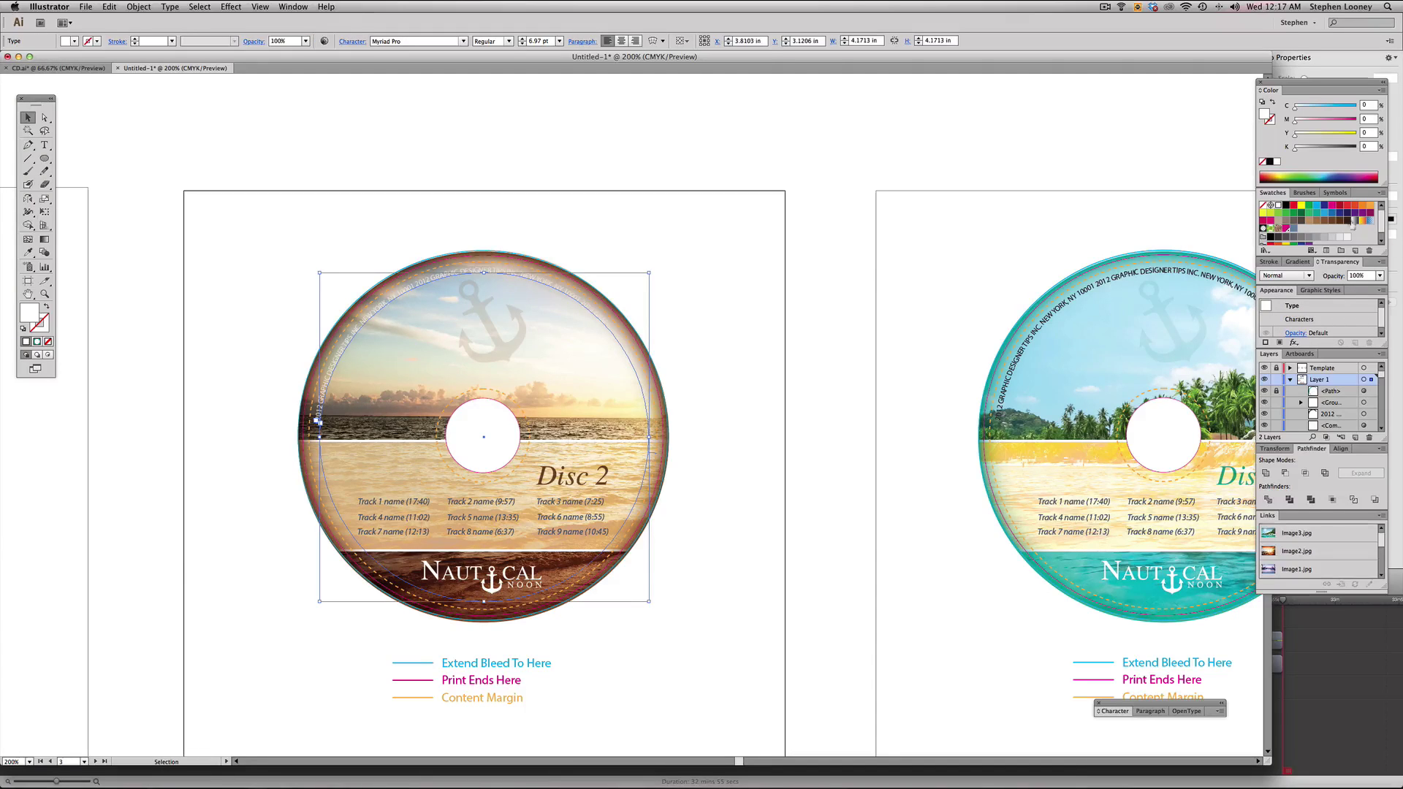
pyautogui.click(1286, 206)
pyautogui.click(604, 213)
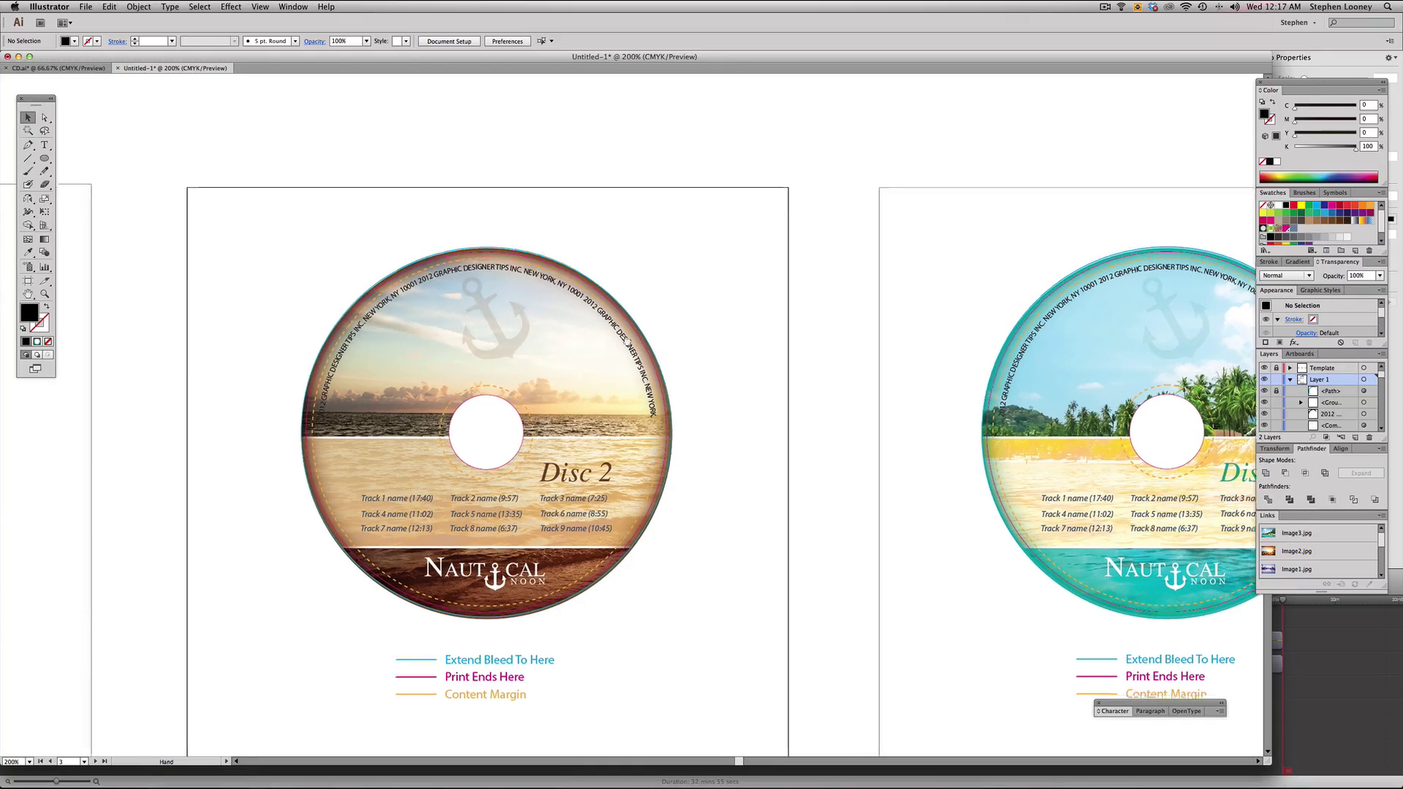
pyautogui.moveTo(456, 514); pyautogui.dragTo(542, 455)
pyautogui.press('super+minus')
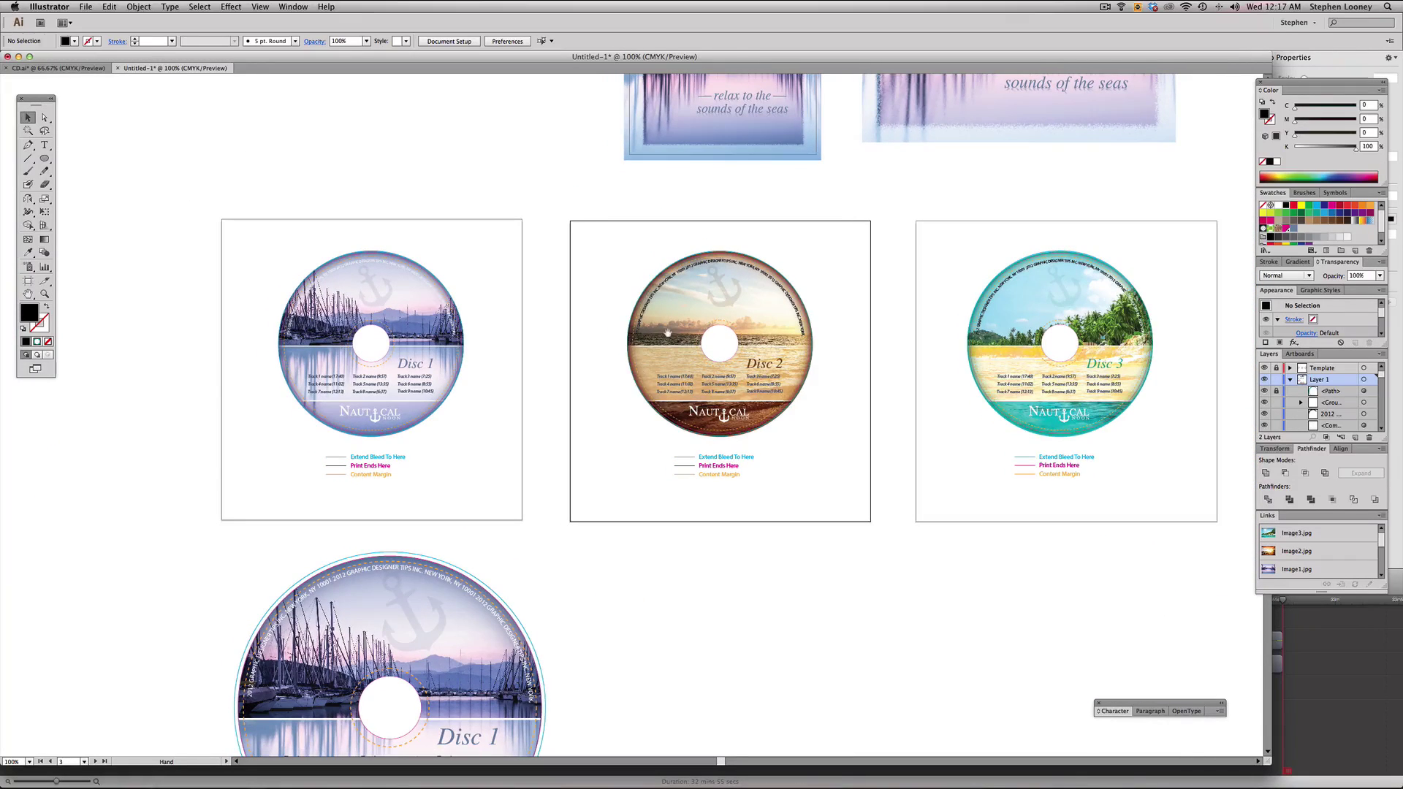
pyautogui.moveTo(680, 313); pyautogui.dragTo(668, 516)
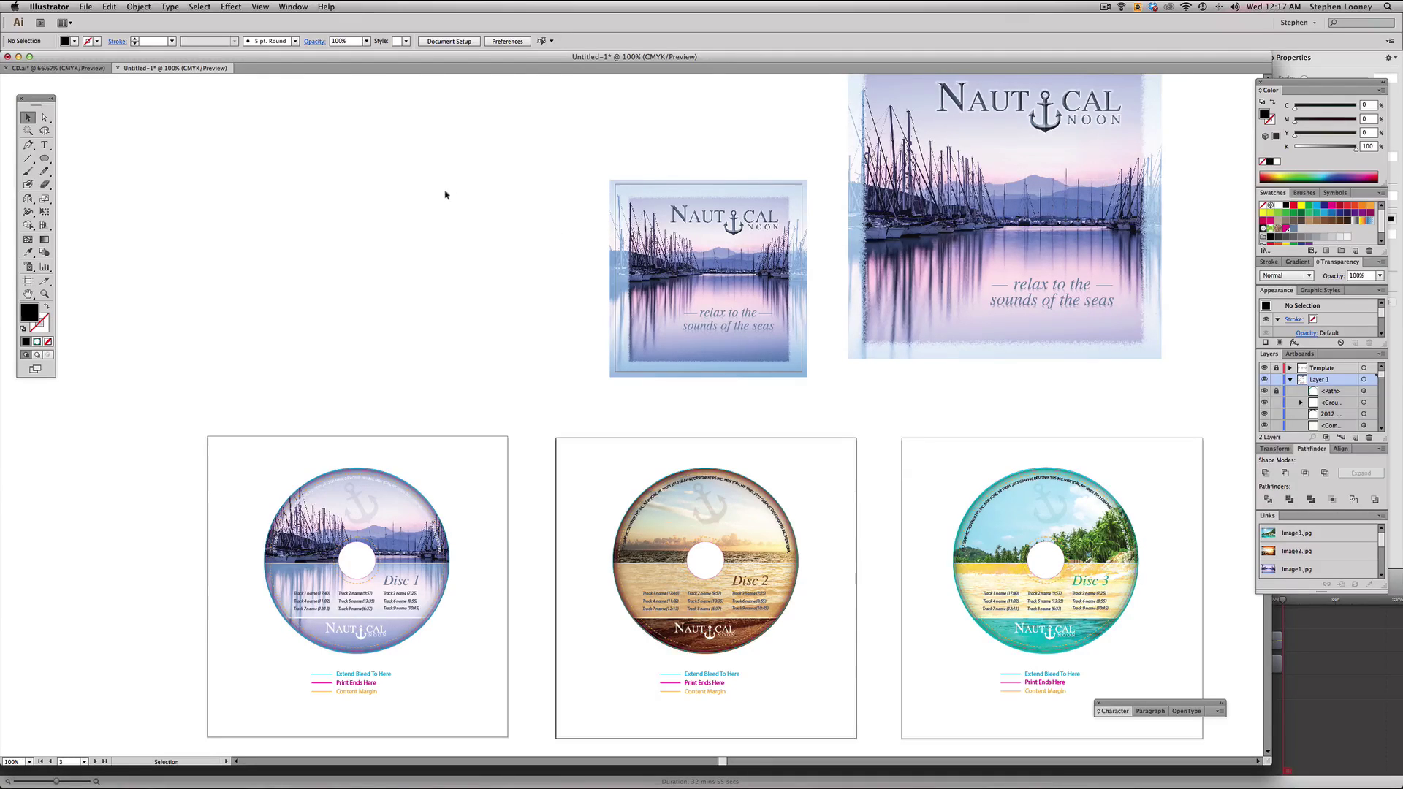
# - Unlock all objects, select the entire artwork and convert its text to outlines
pyautogui.click(86, 7)
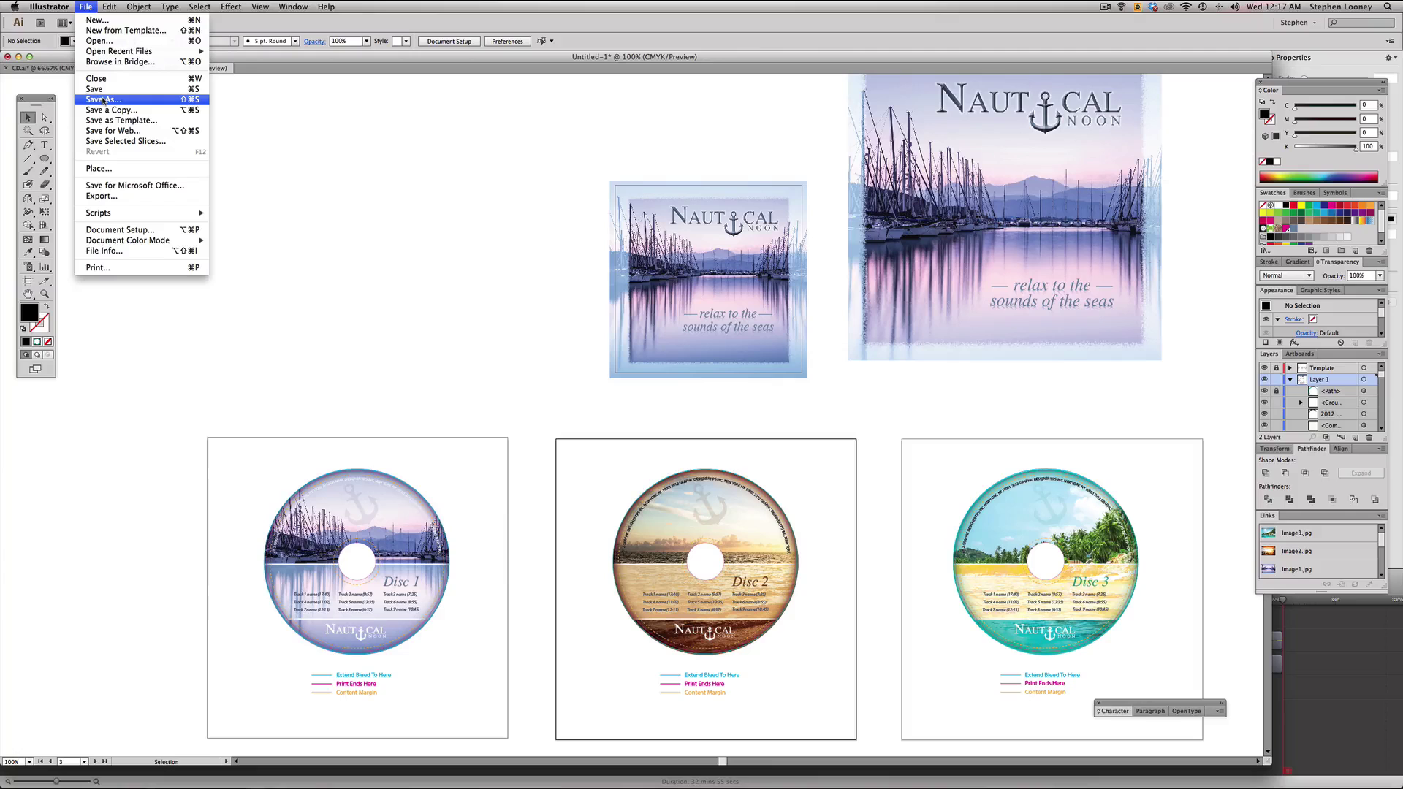
pyautogui.click(271, 129)
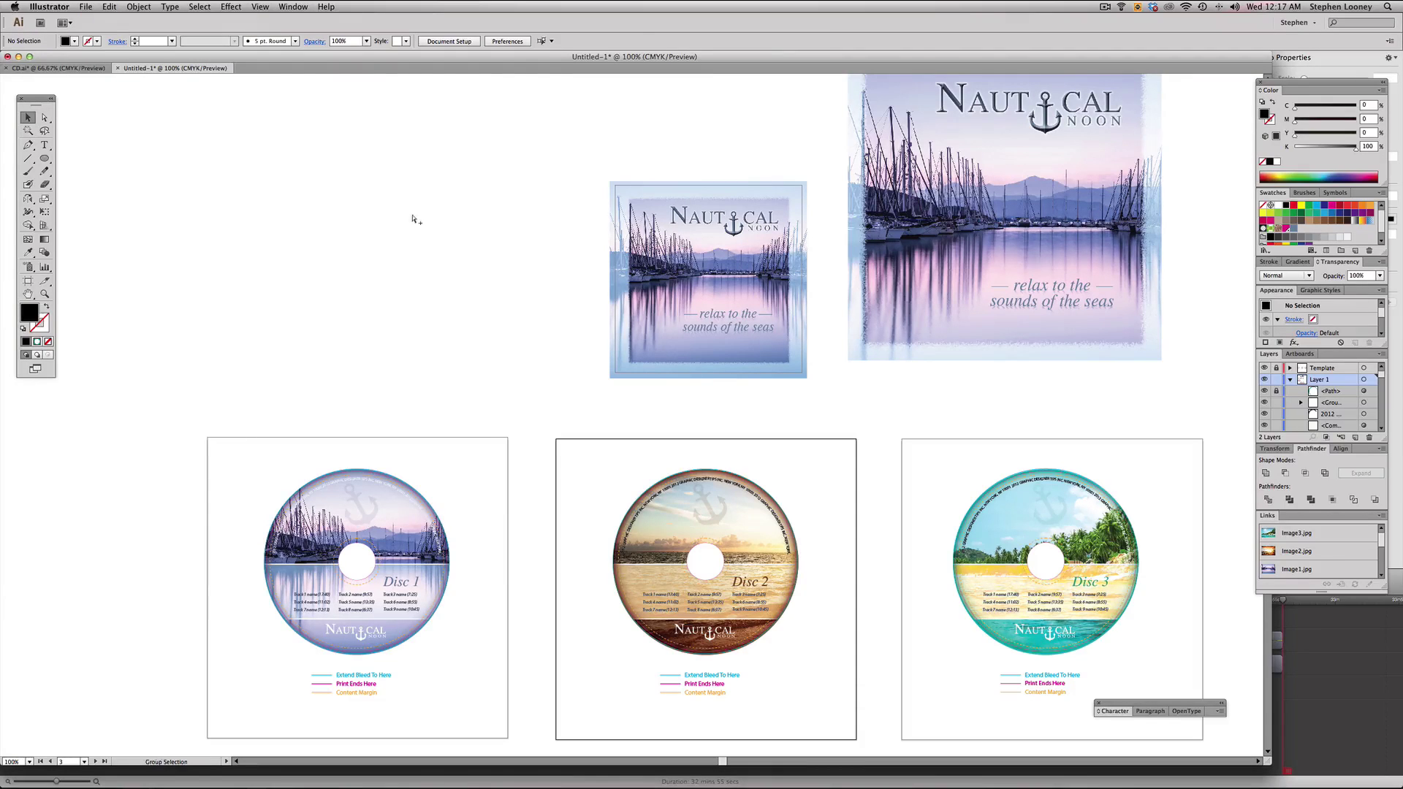
pyautogui.press('alt+super+2')
pyautogui.click(139, 7)
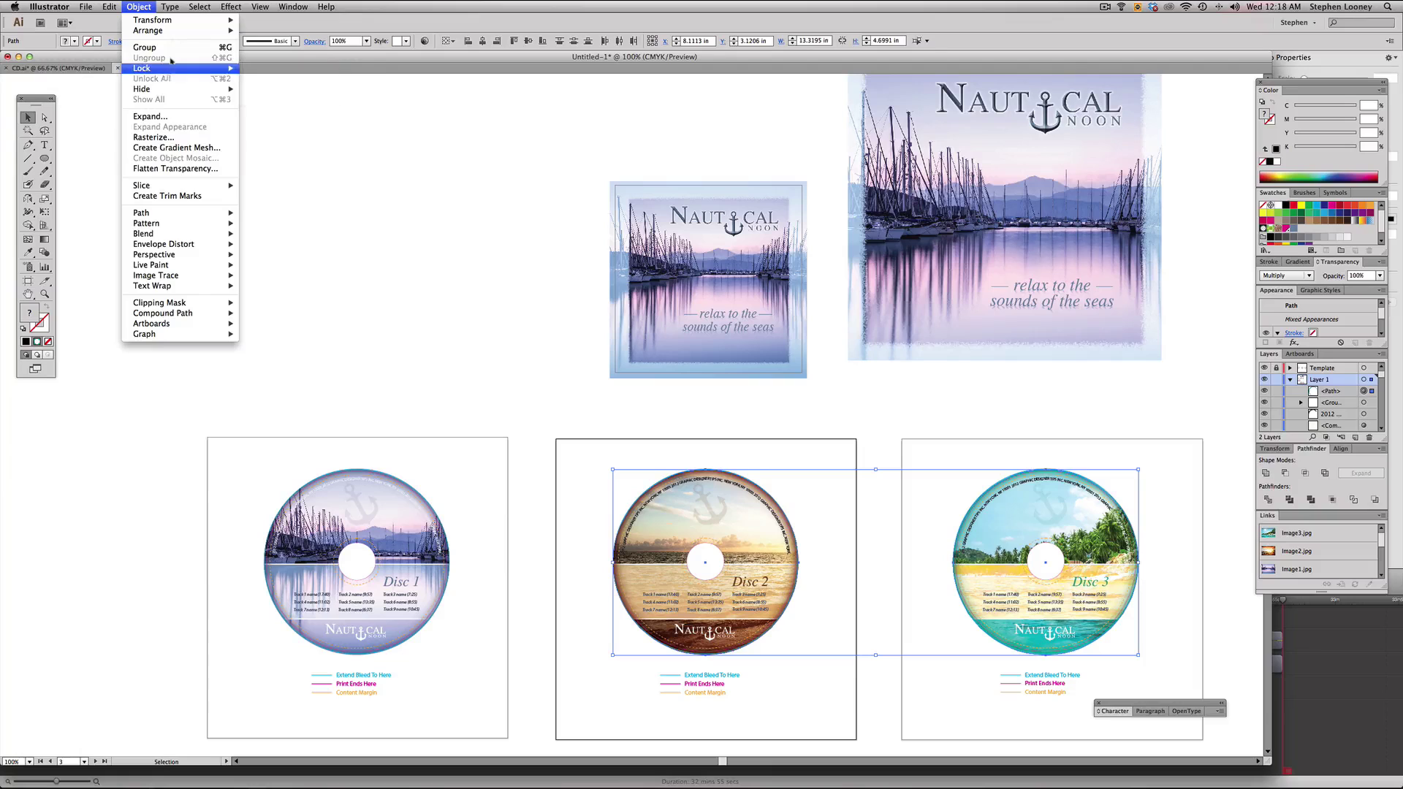
pyautogui.click(299, 92)
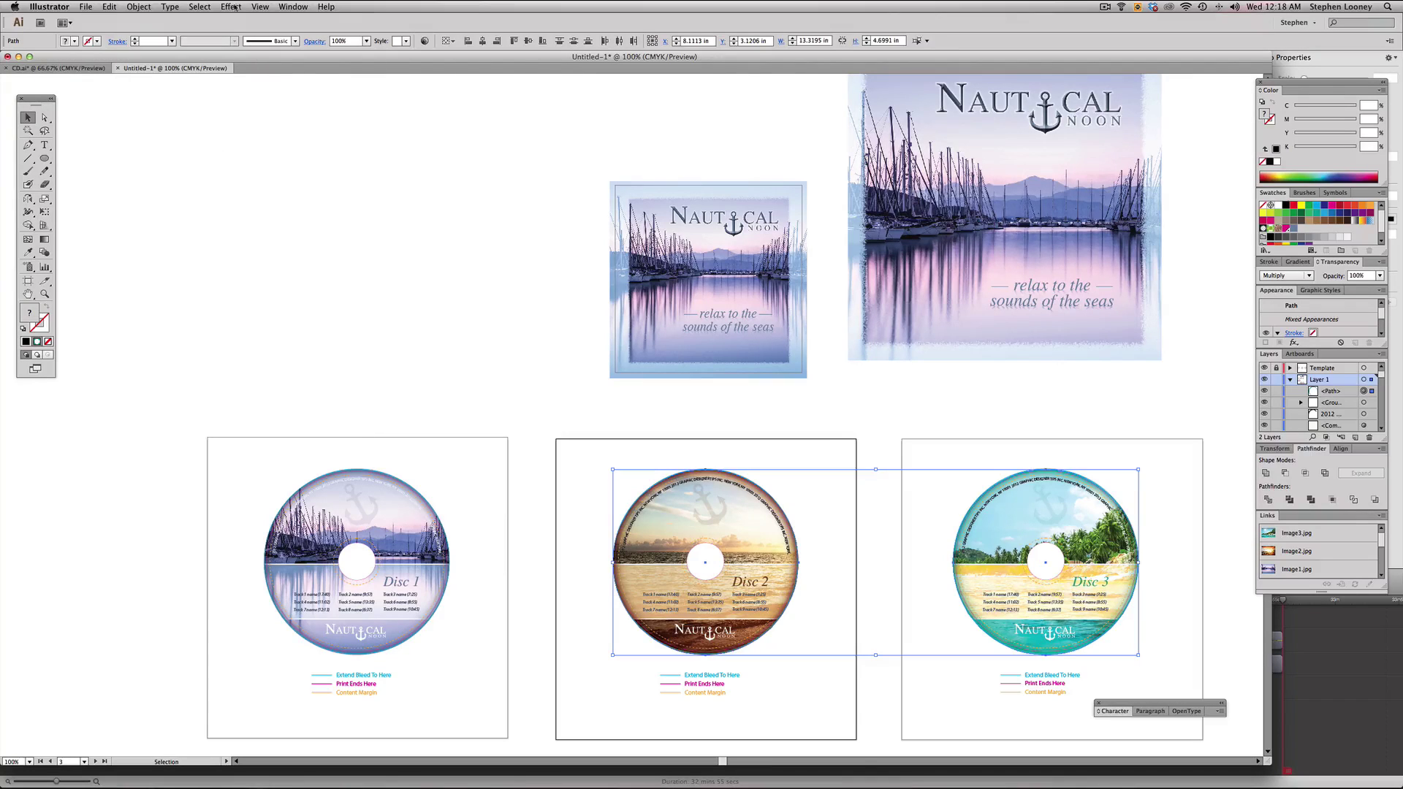
pyautogui.press('super+a')
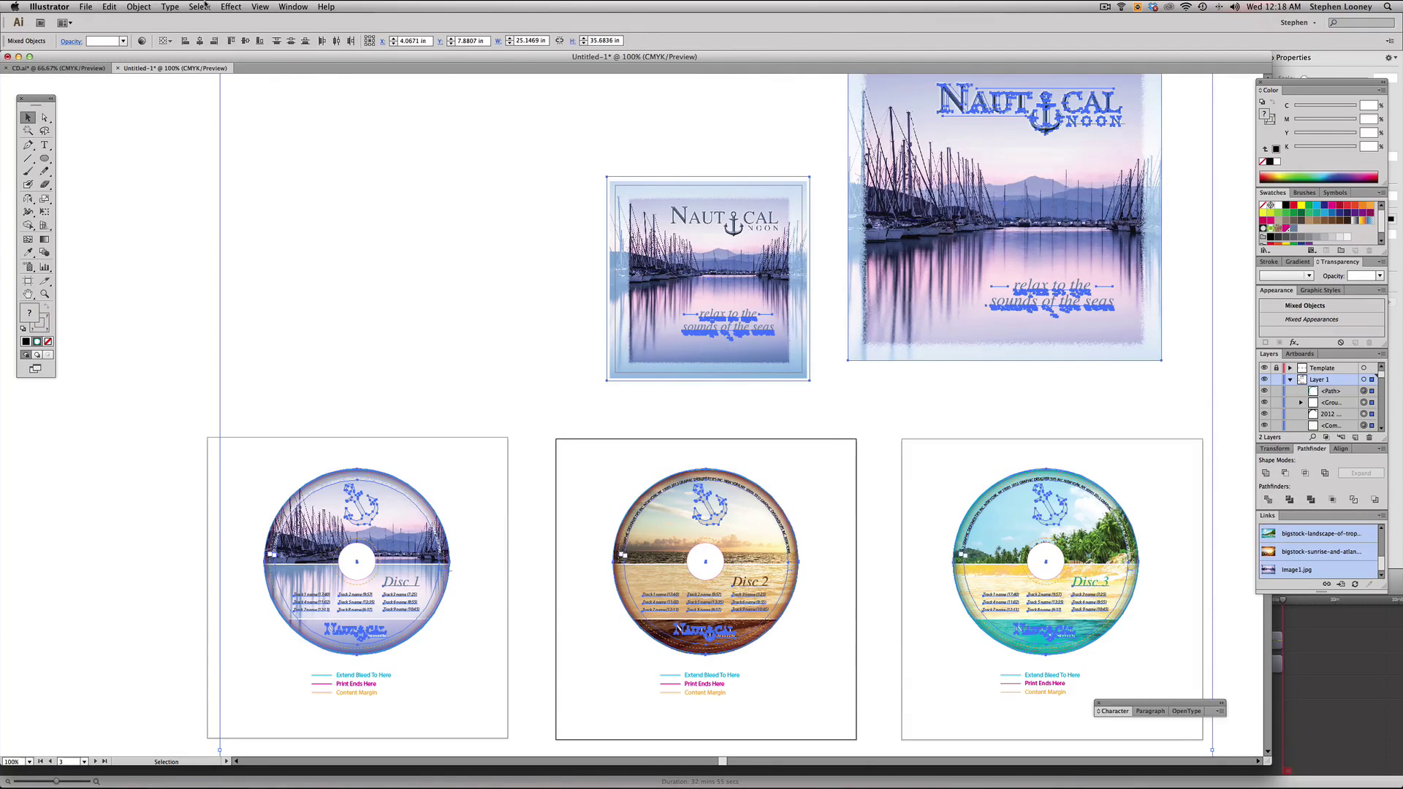
pyautogui.click(170, 6)
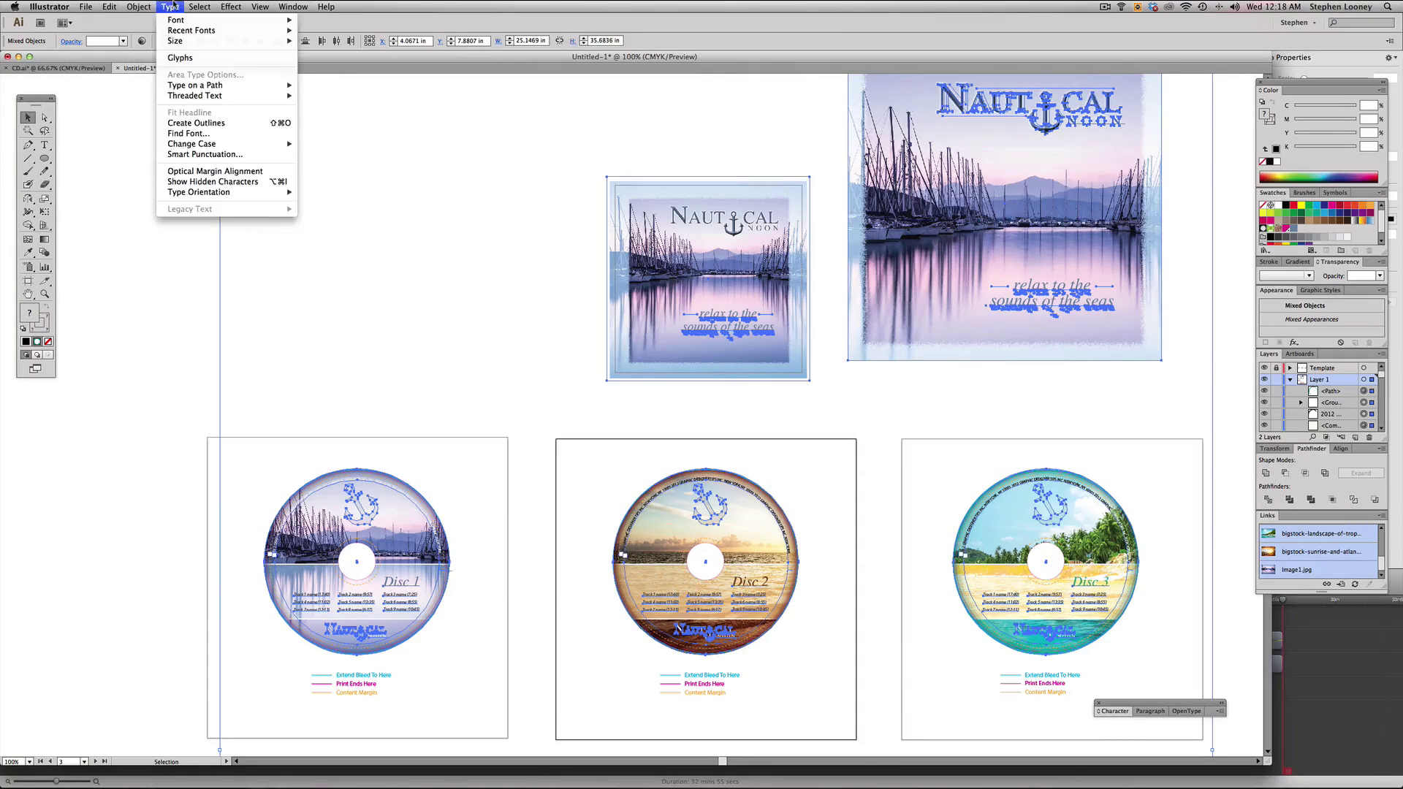
pyautogui.click(185, 124)
pyautogui.click(272, 139)
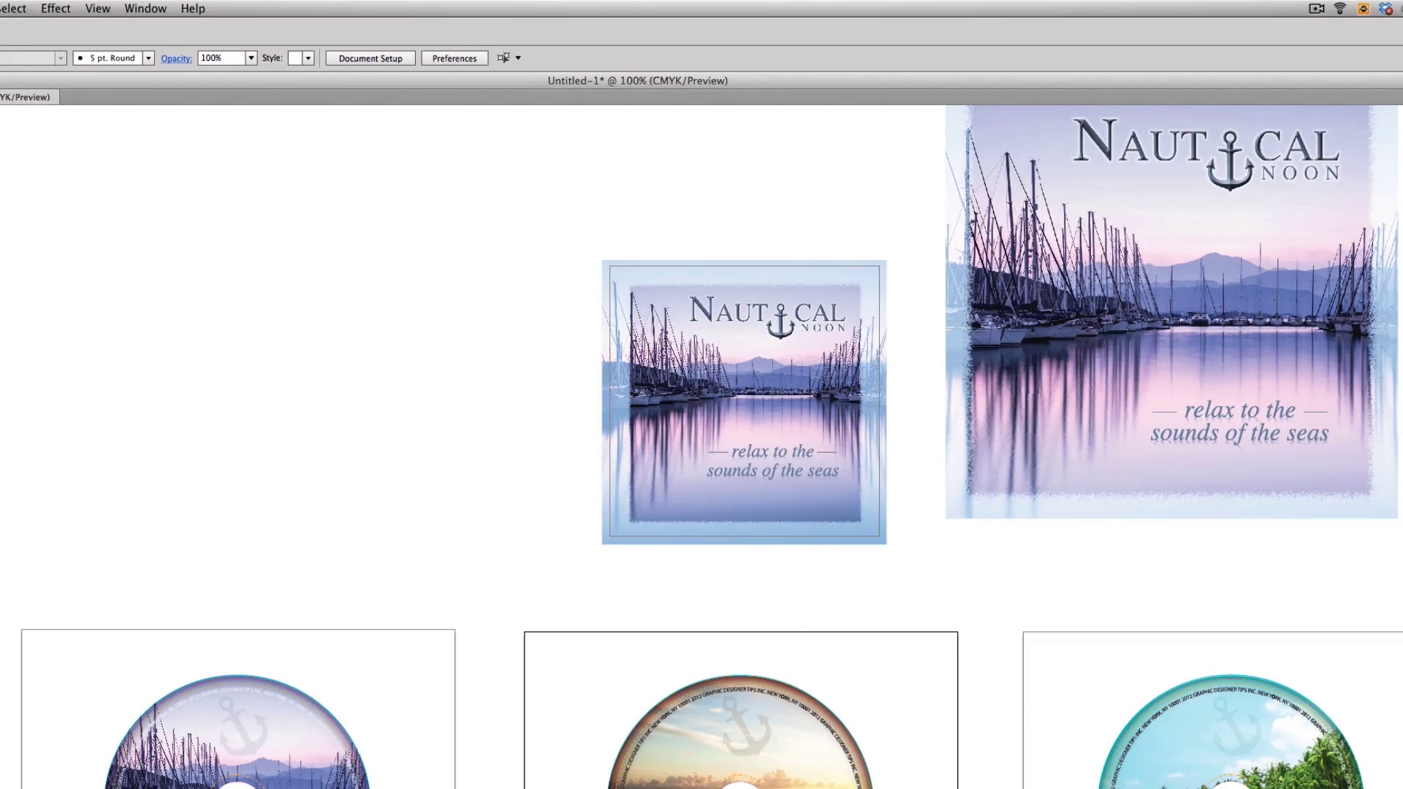
# - Start saving a copy of the document in Adobe PDF format, limited to artboard 1 and named Cover, on the Desktop
pyautogui.click(0, 8)
pyautogui.click(10, 143)
pyautogui.click(677, 521)
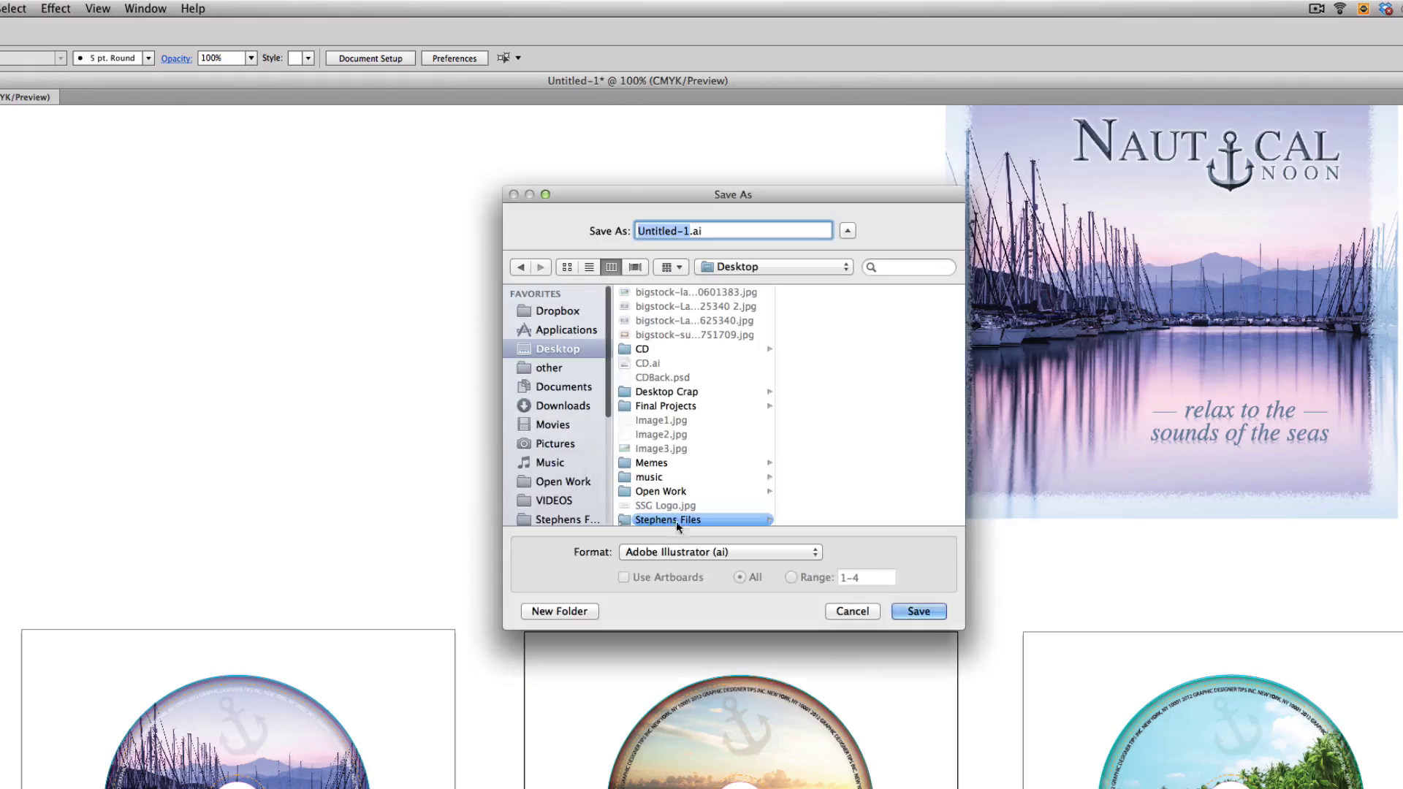
pyautogui.click(676, 552)
pyautogui.click(681, 598)
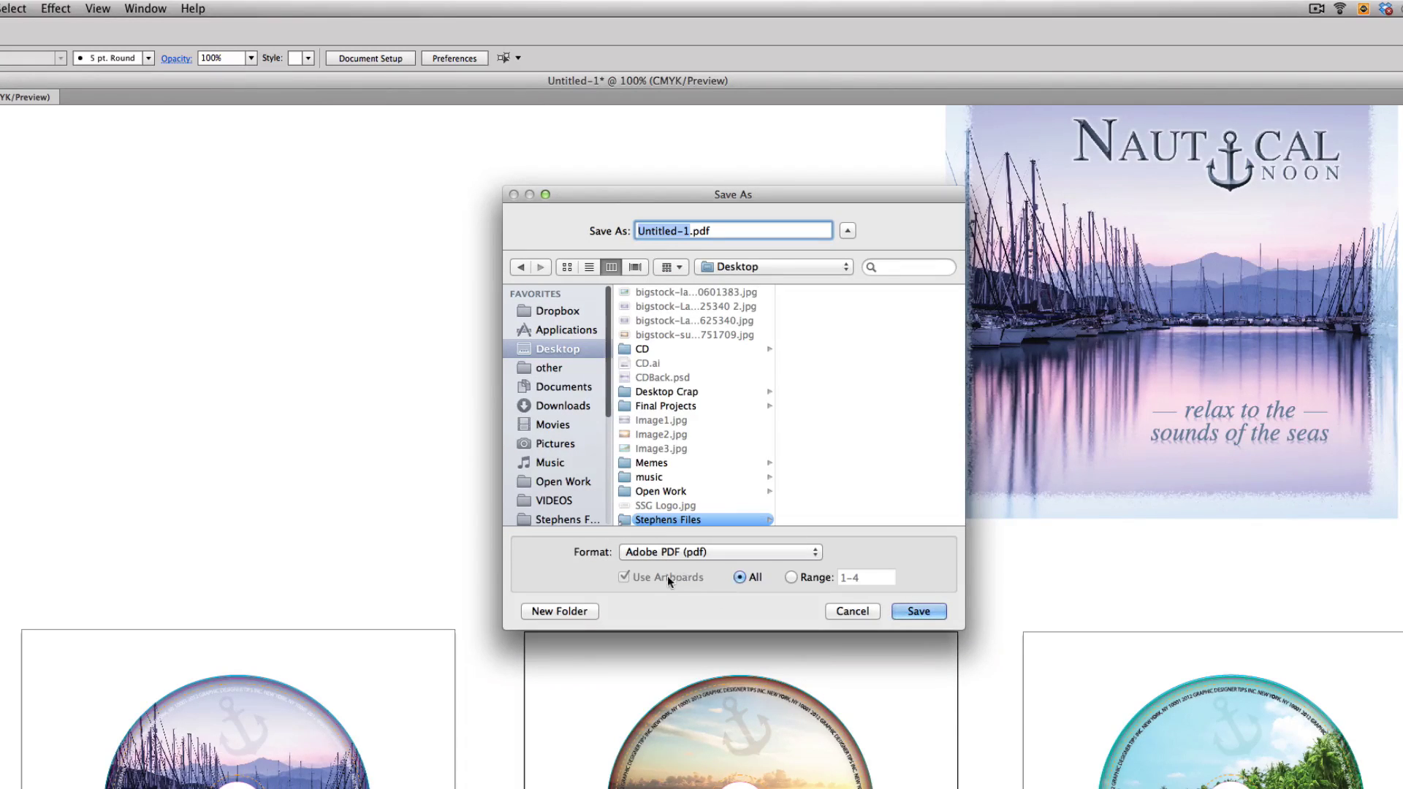
pyautogui.click(793, 576)
pyautogui.click(890, 578)
pyautogui.write('1')
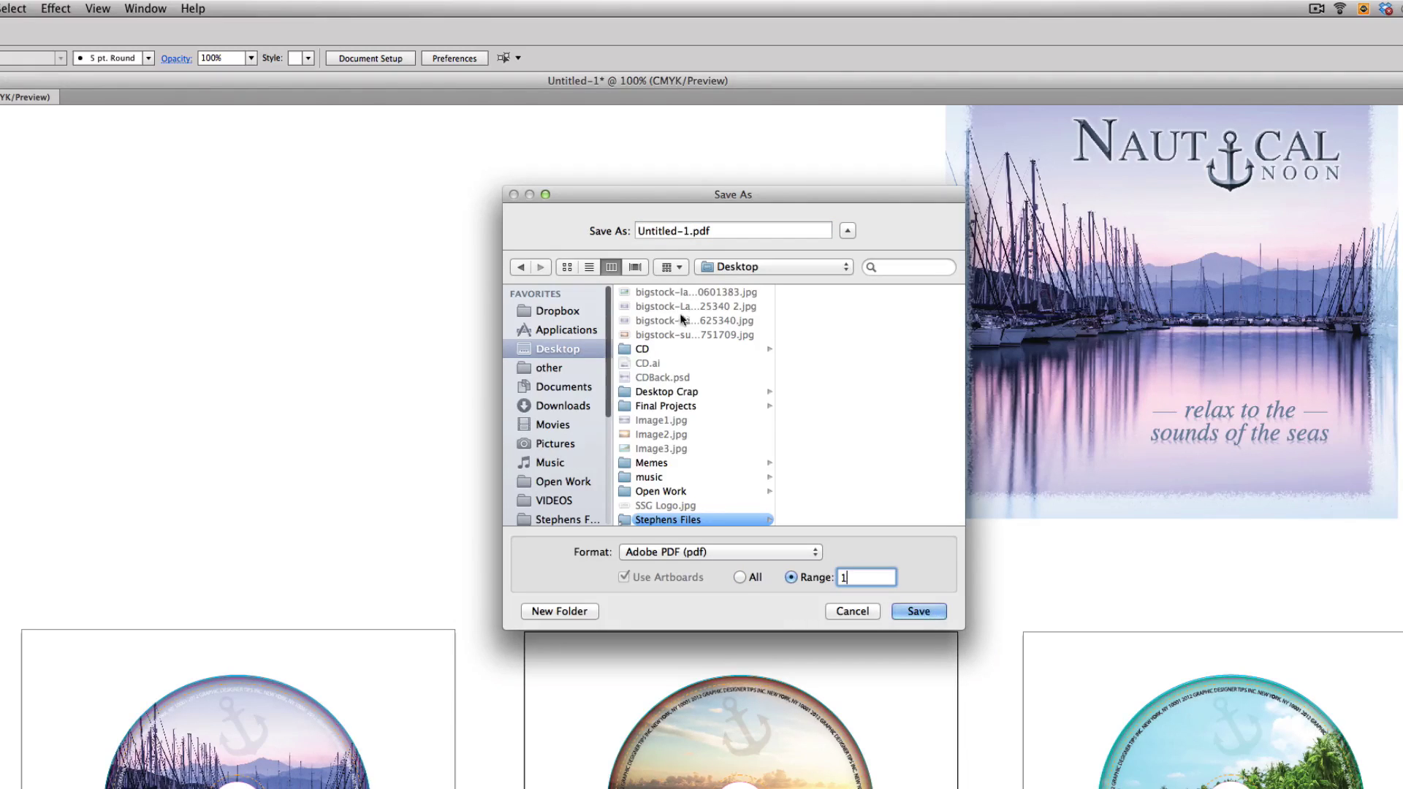
pyautogui.press('Tab')
pyautogui.write('C')
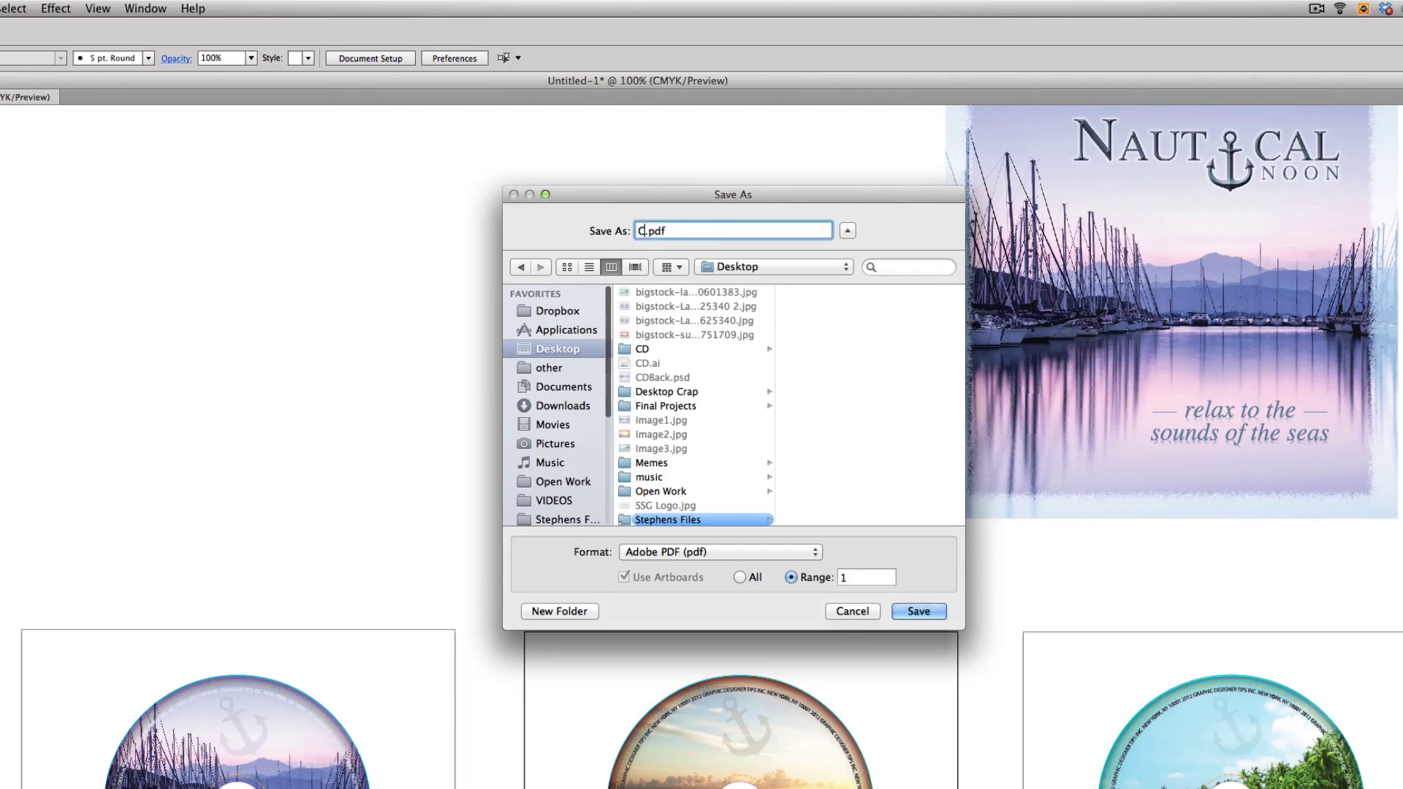
pyautogui.write('over')
pyautogui.click(919, 611)
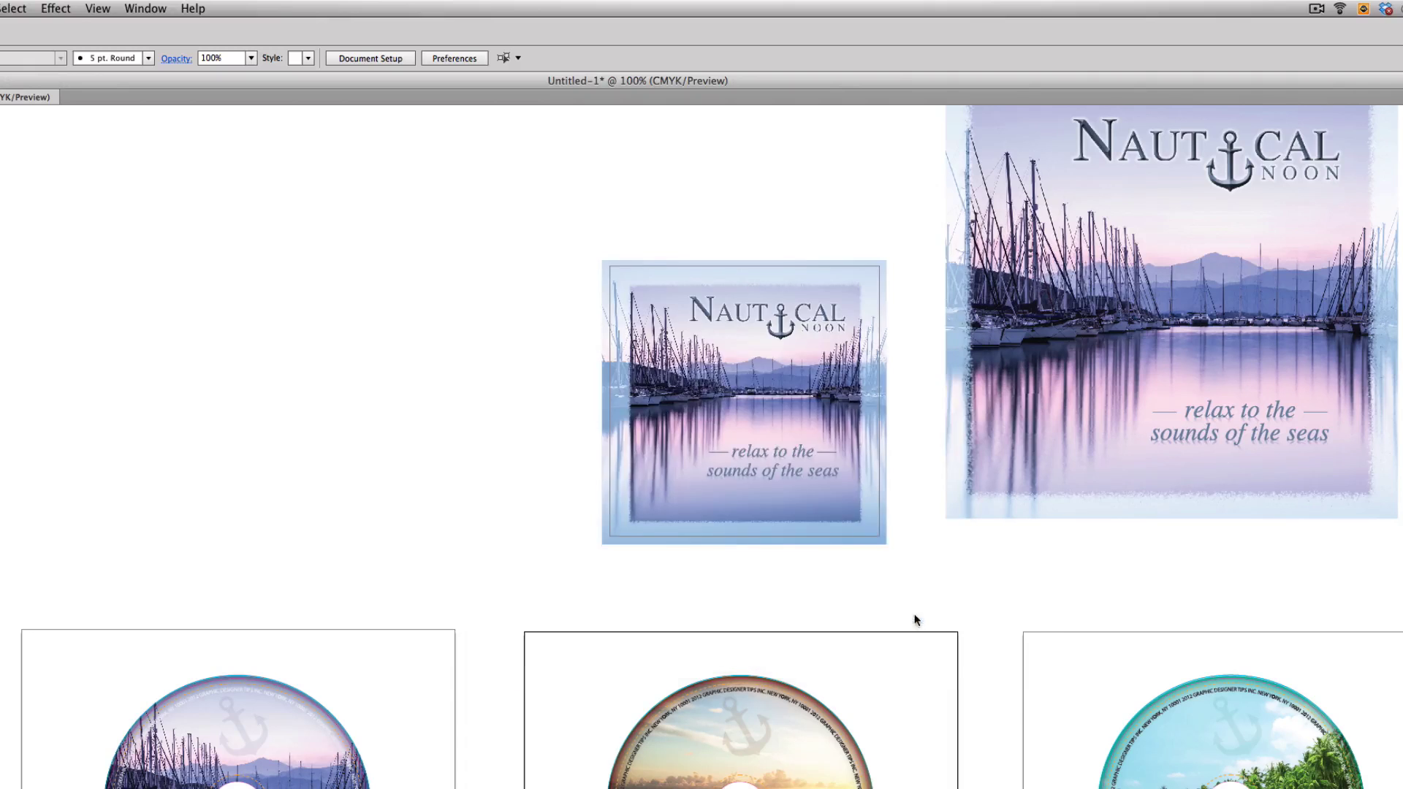
# - Export the cover PDF without Illustrator editing capabilities, with trim marks and a 0.125 in bleed on all sides
pyautogui.click(574, 410)
pyautogui.click(597, 460)
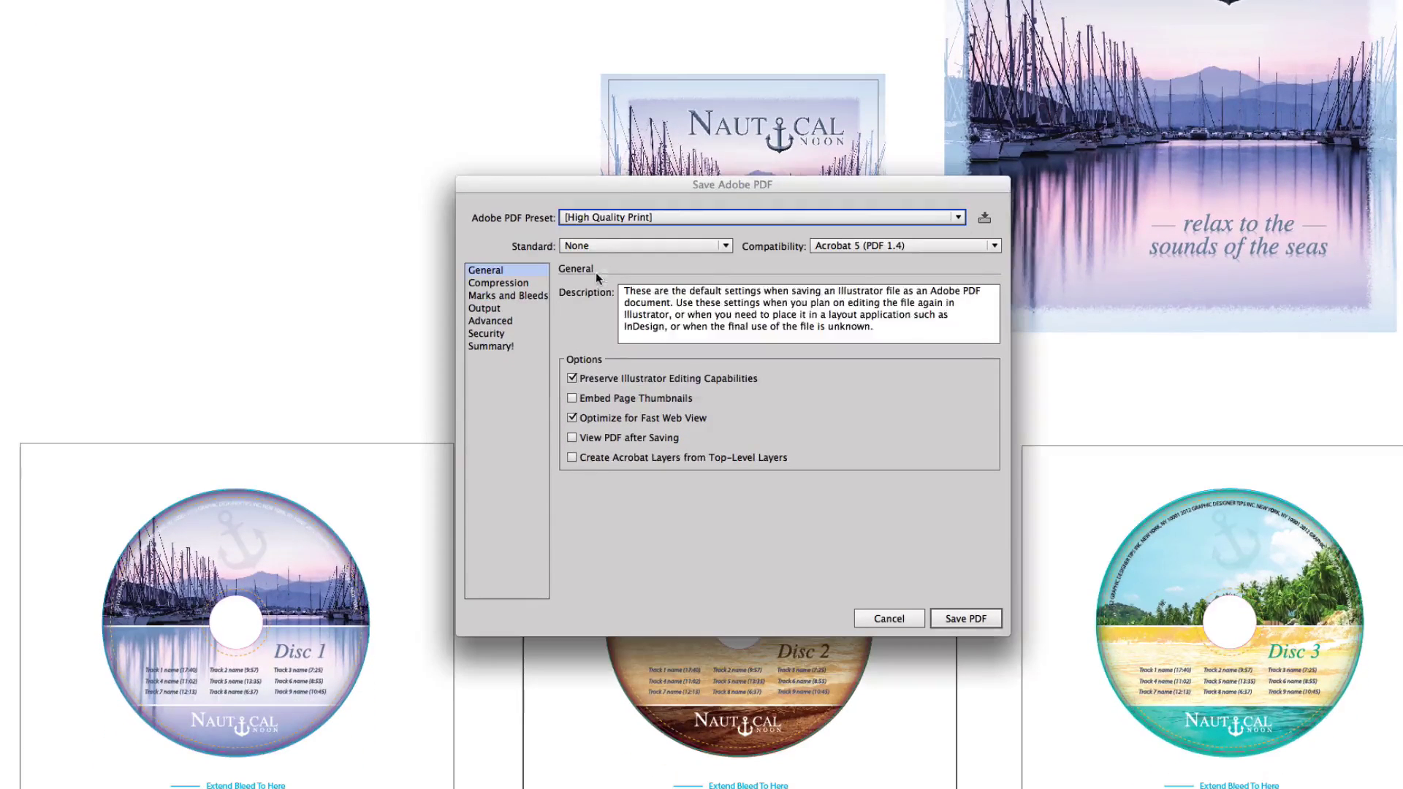
pyautogui.click(582, 382)
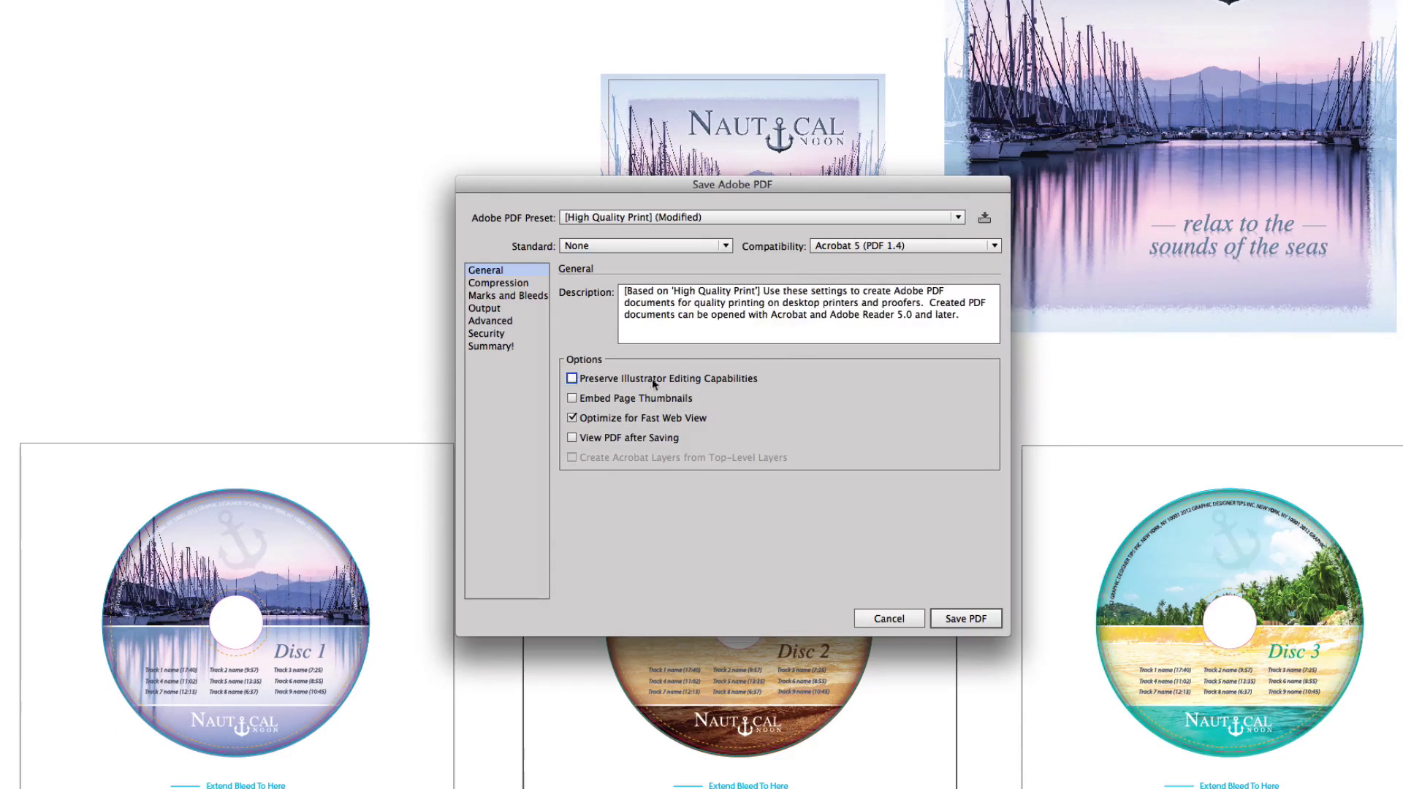
pyautogui.click(508, 295)
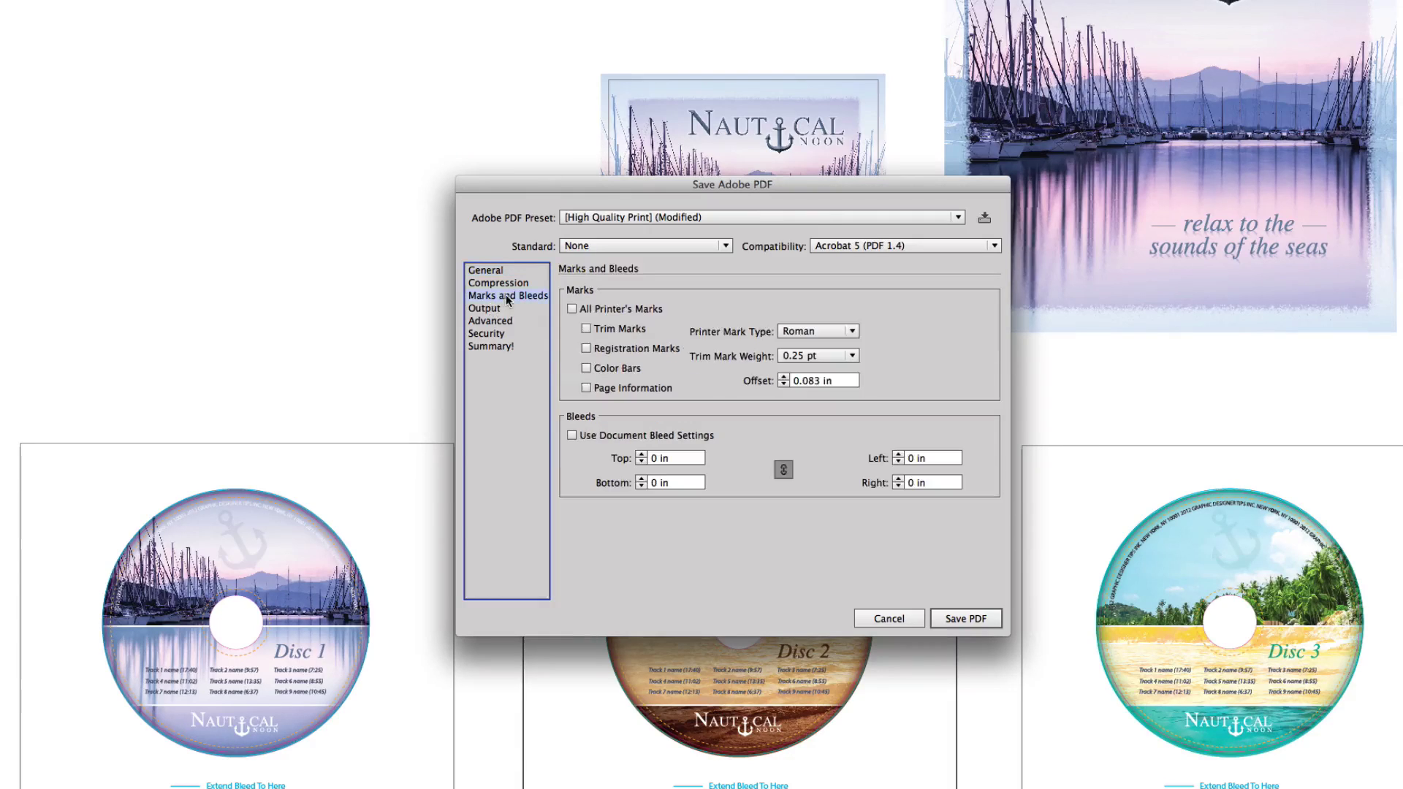
pyautogui.click(586, 328)
pyautogui.click(641, 454)
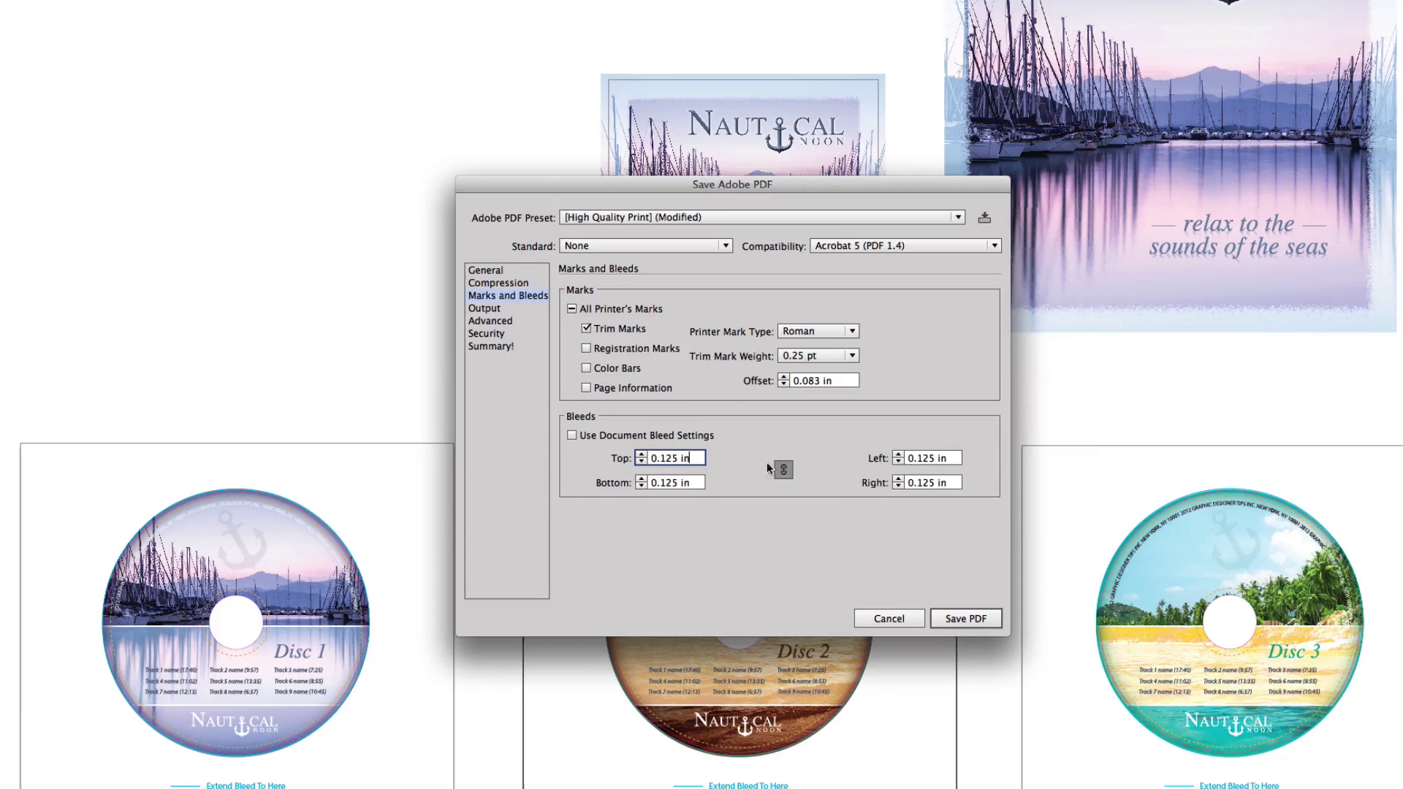
pyautogui.click(957, 614)
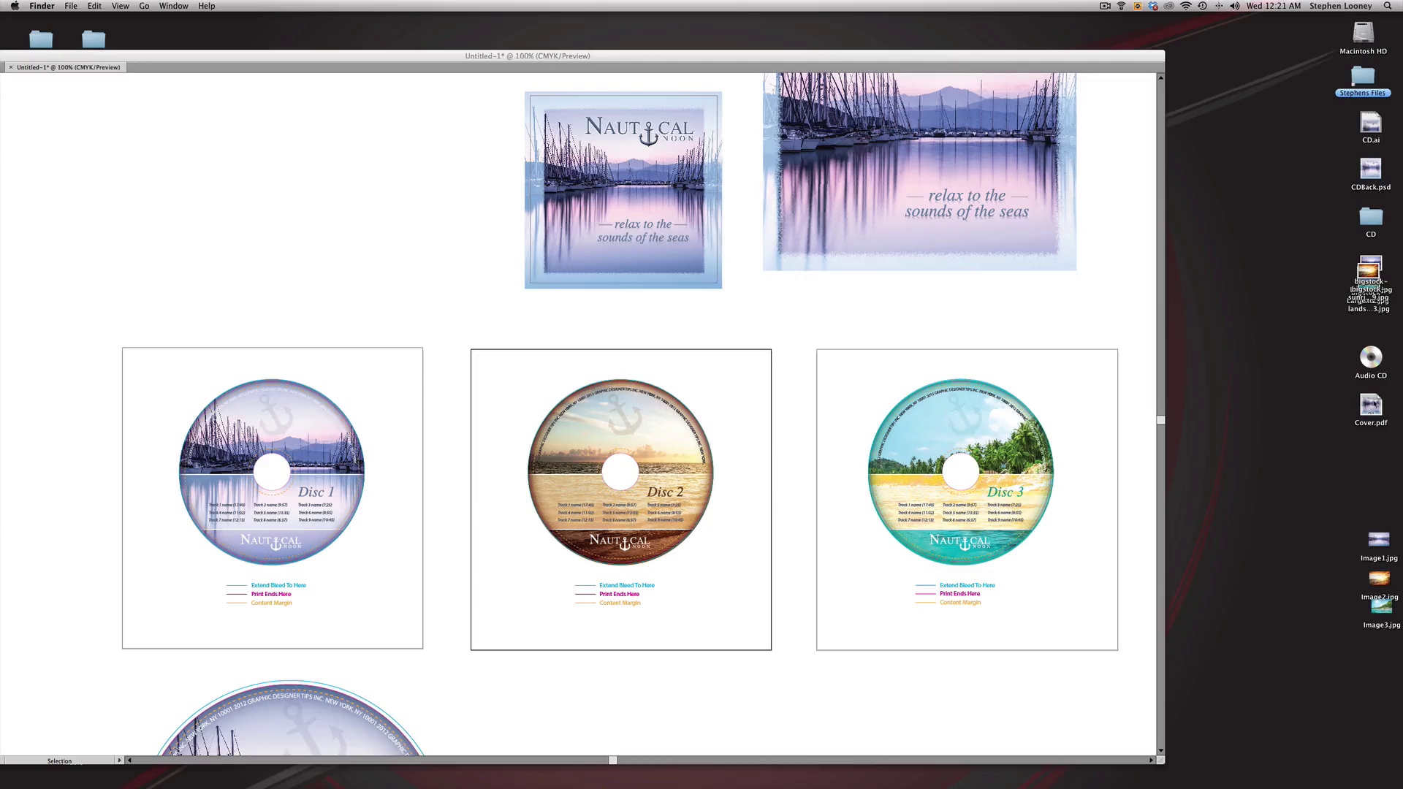
# - Open Cover.pdf from the Desktop in Acrobat, enlarge its window to check the trim marks and bleed, and close it
pyautogui.doubleClick(1373, 405)
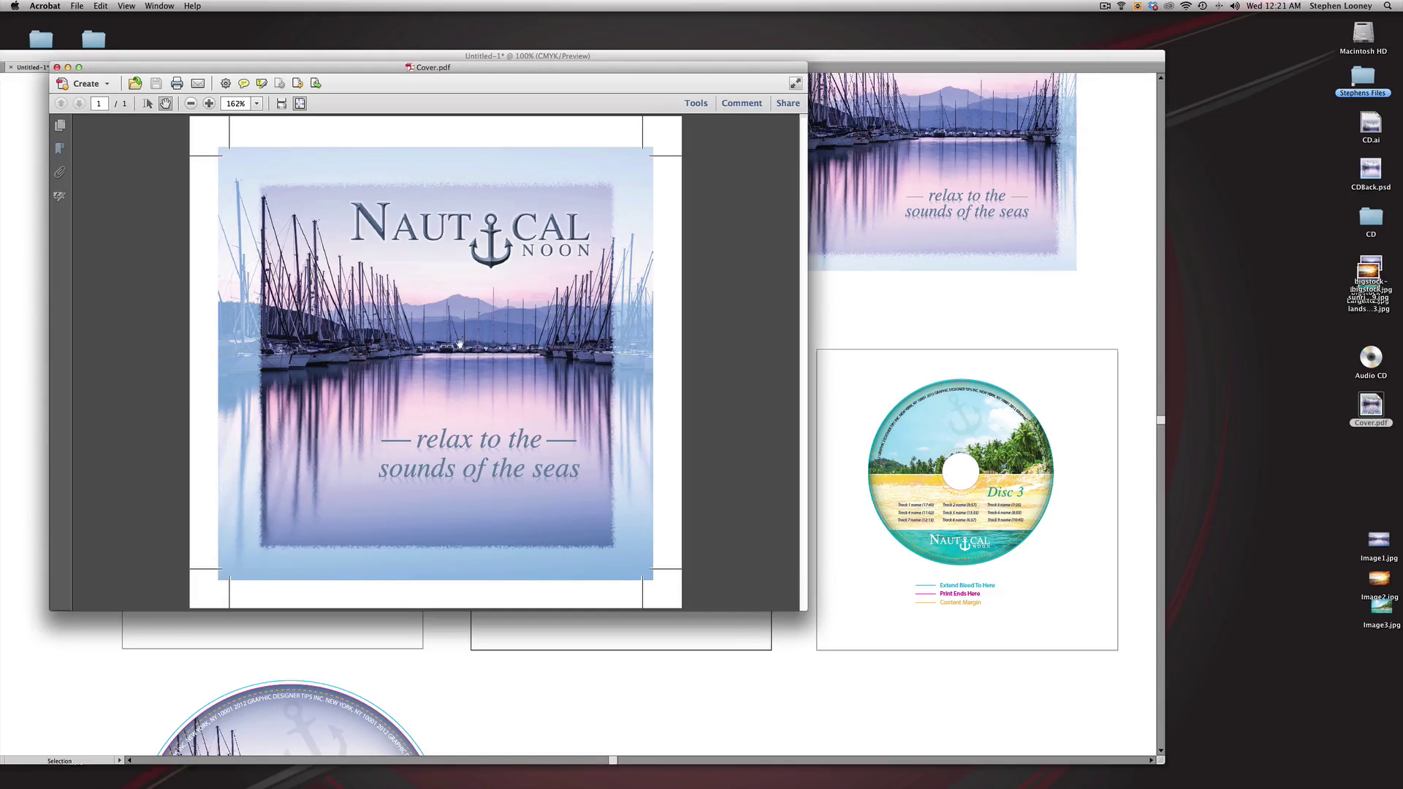
pyautogui.moveTo(801, 608); pyautogui.dragTo(893, 717)
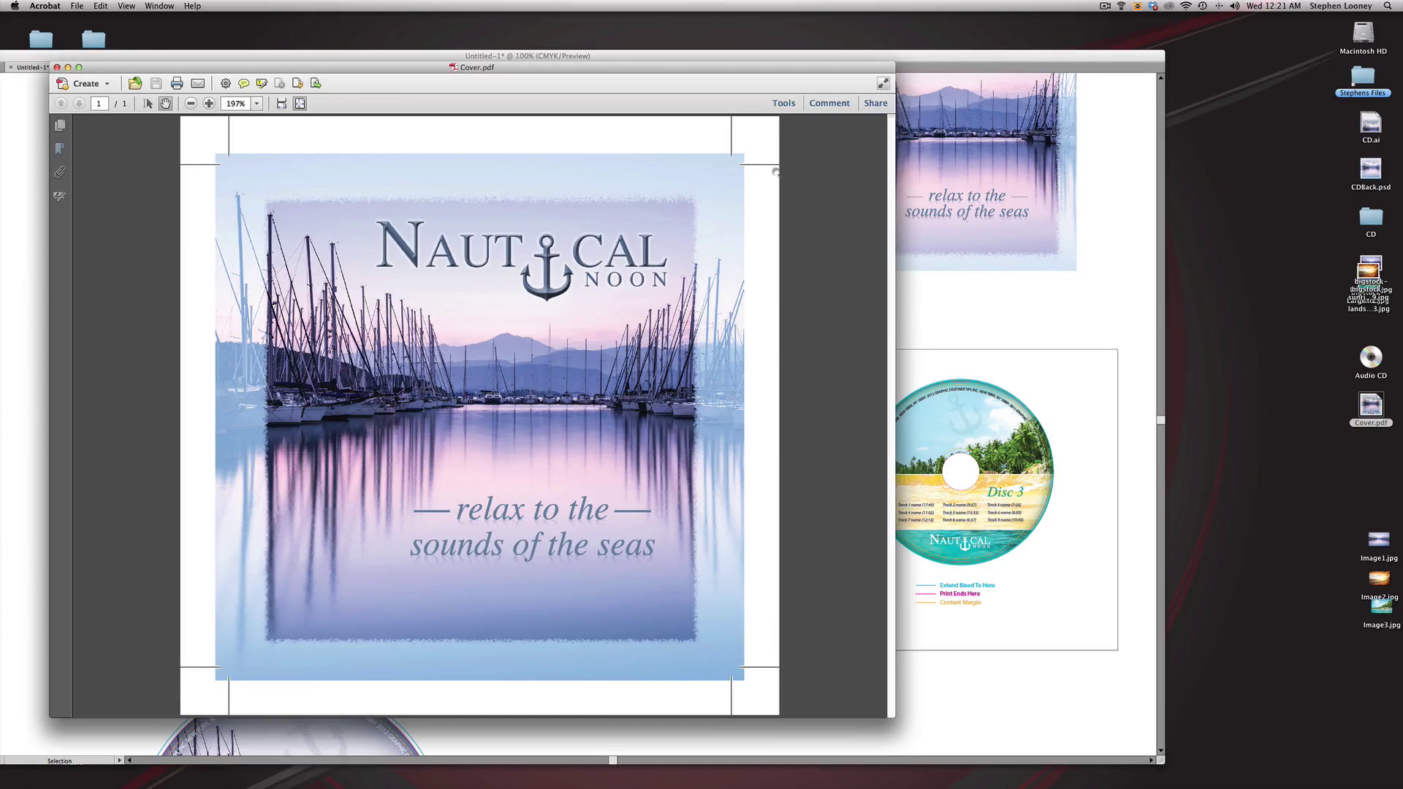
pyautogui.press('super+w')
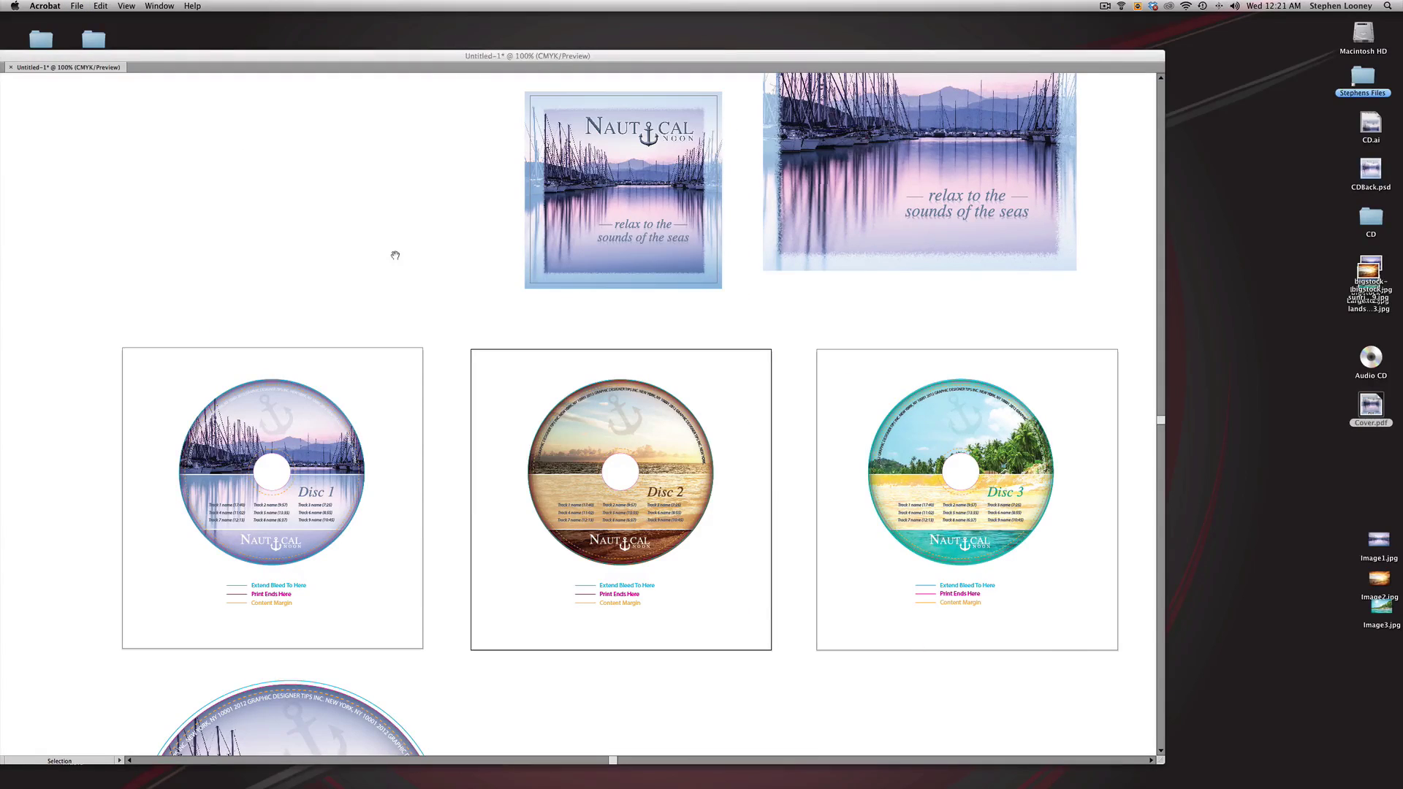
# - Switch back to Illustrator and save artboards 2-4 in Adobe PDF format on the Desktop under the name CDS
pyautogui.click(383, 254)
pyautogui.click(87, 6)
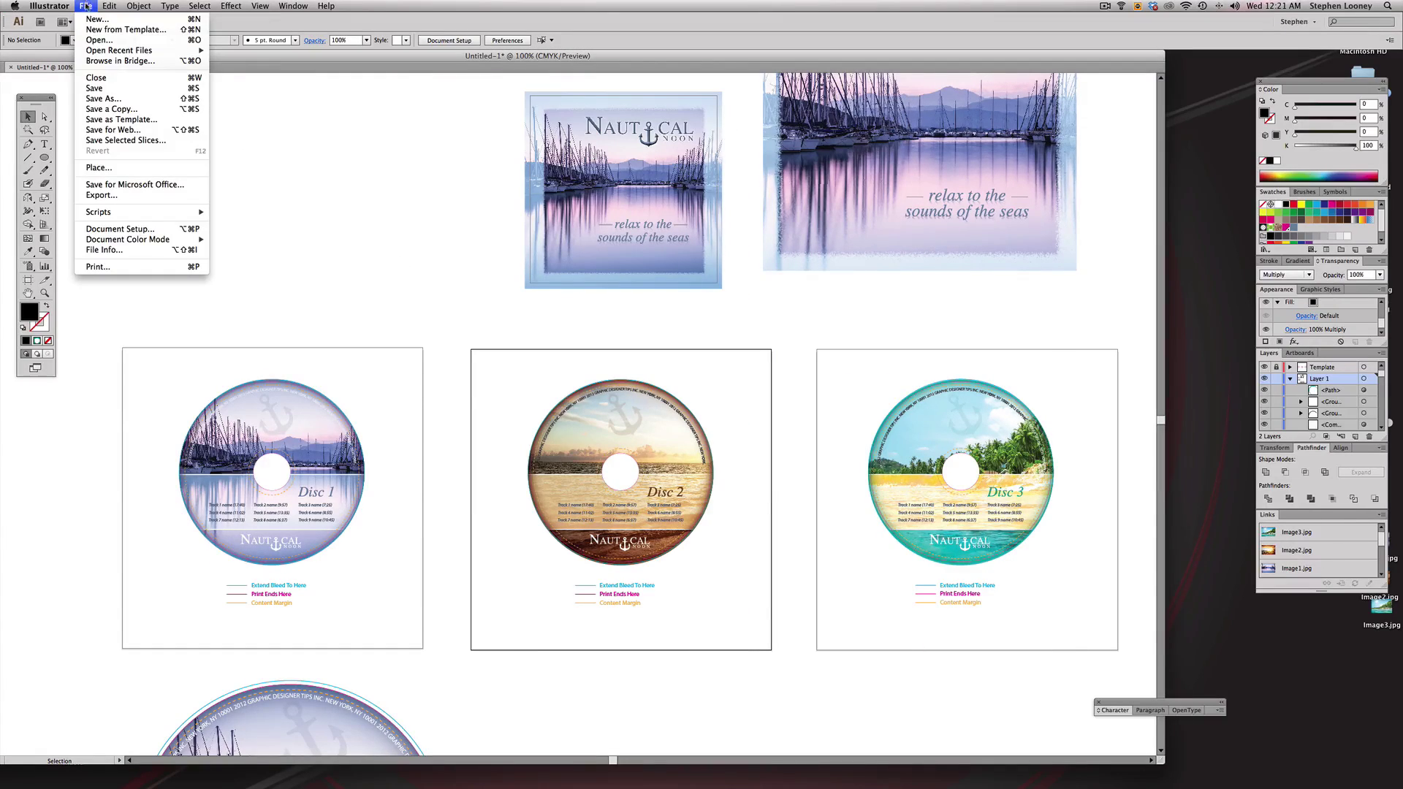
pyautogui.click(102, 99)
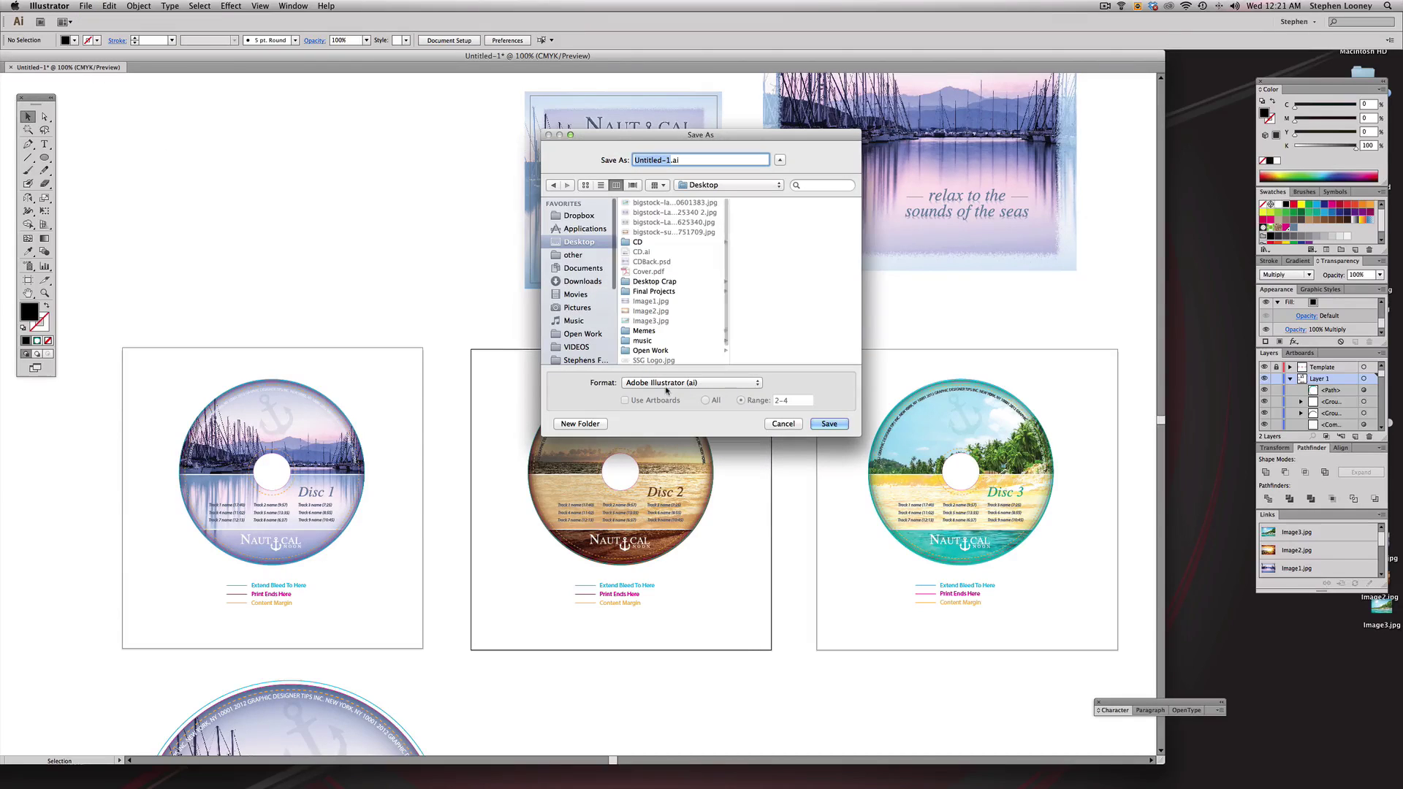
pyautogui.write('CD')
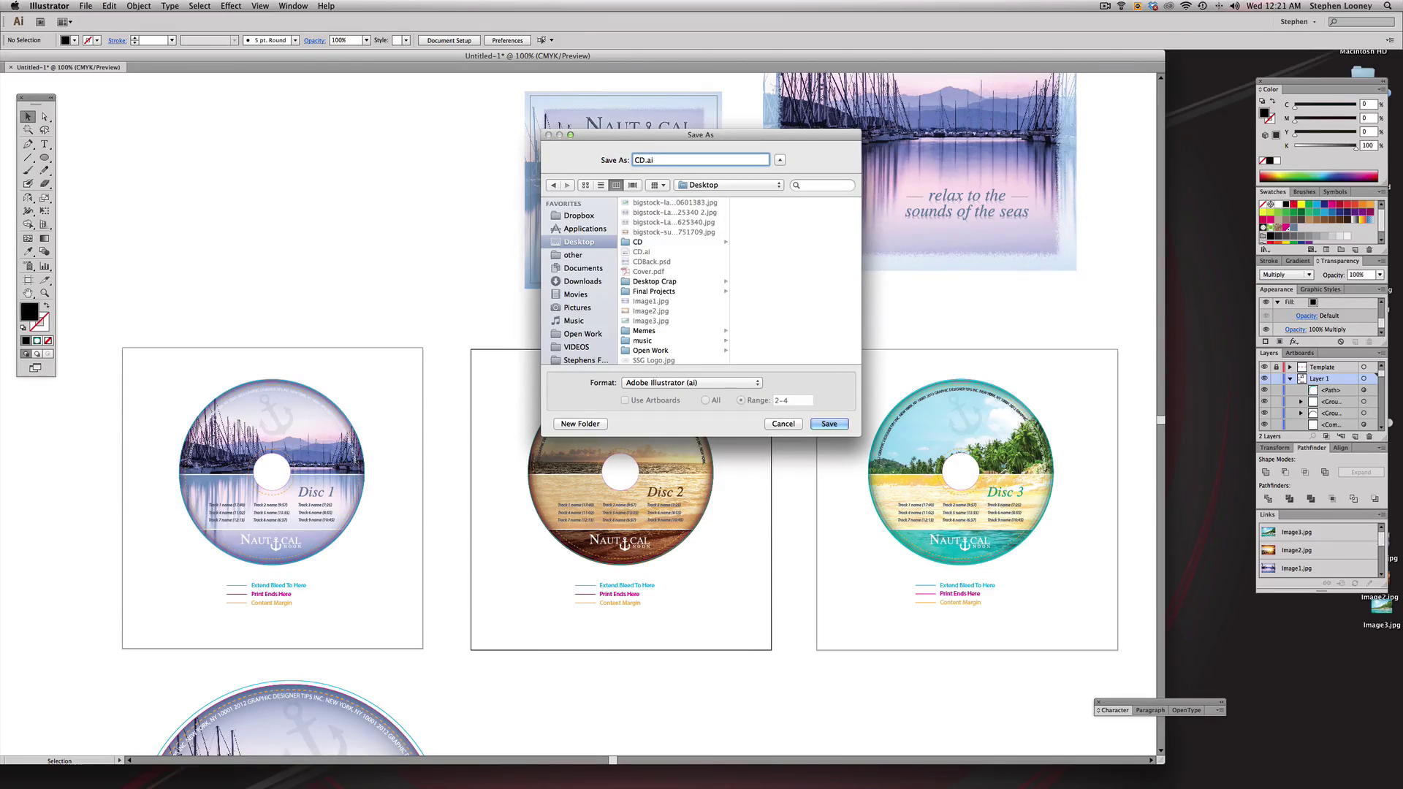
pyautogui.write('S')
pyautogui.click(676, 384)
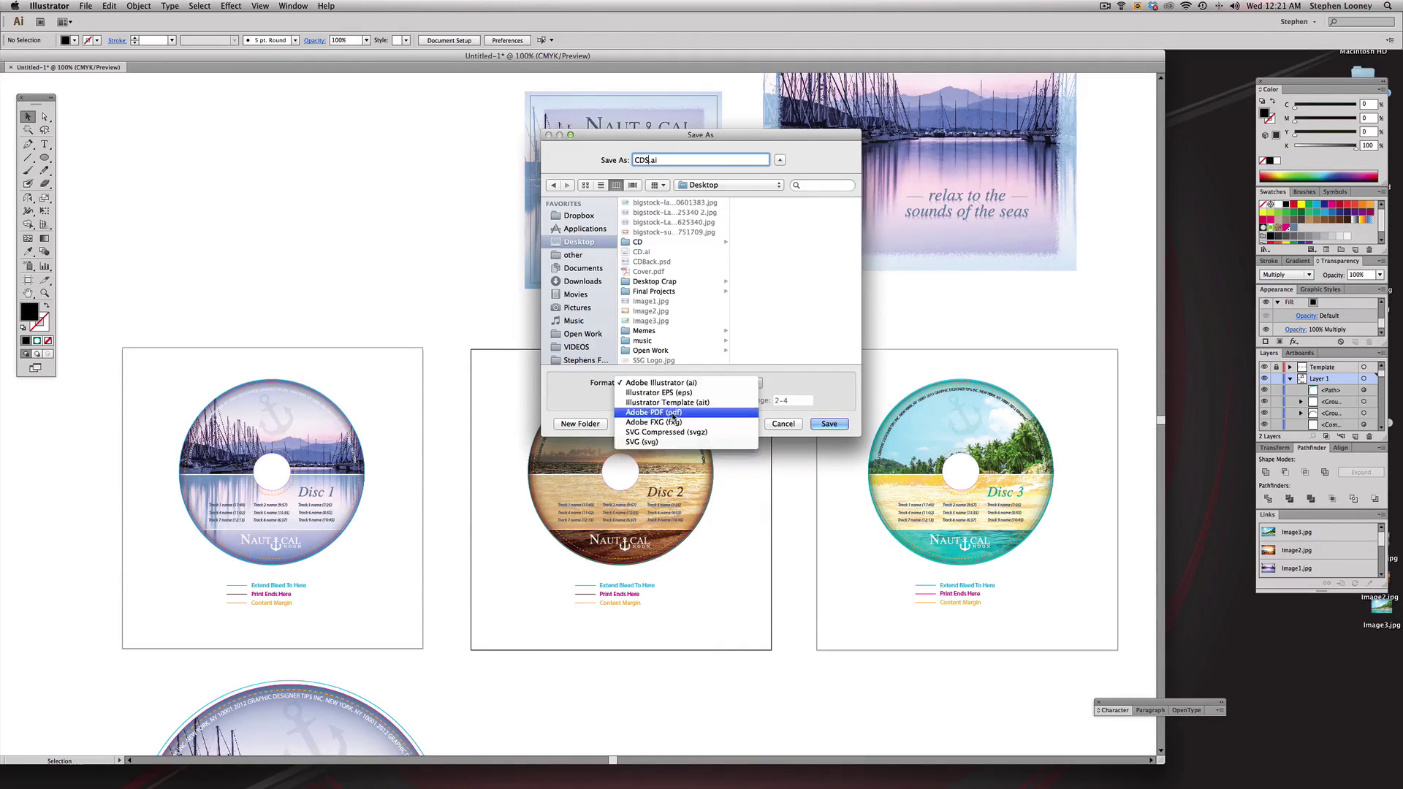
pyautogui.click(672, 413)
pyautogui.click(741, 401)
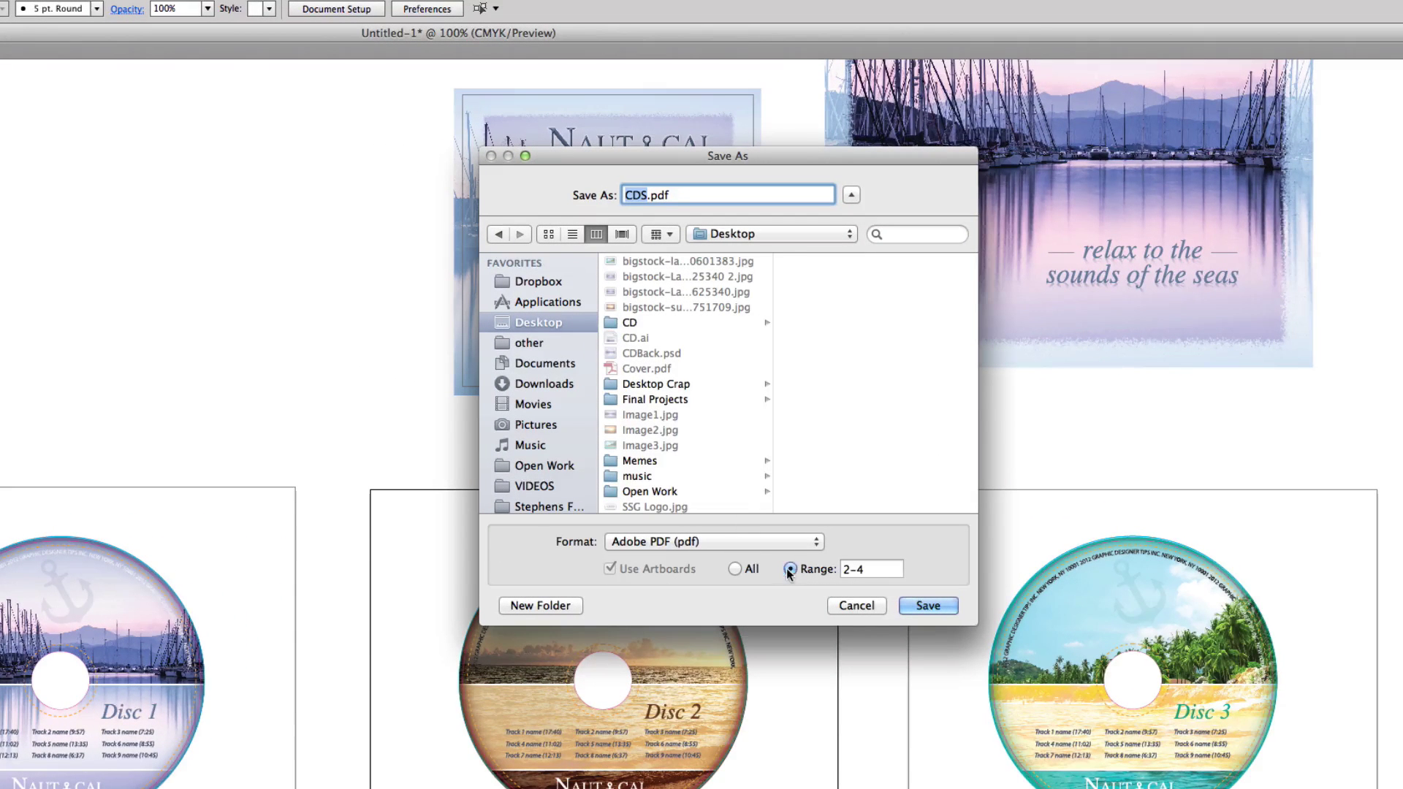
pyautogui.moveTo(881, 569); pyautogui.dragTo(845, 568)
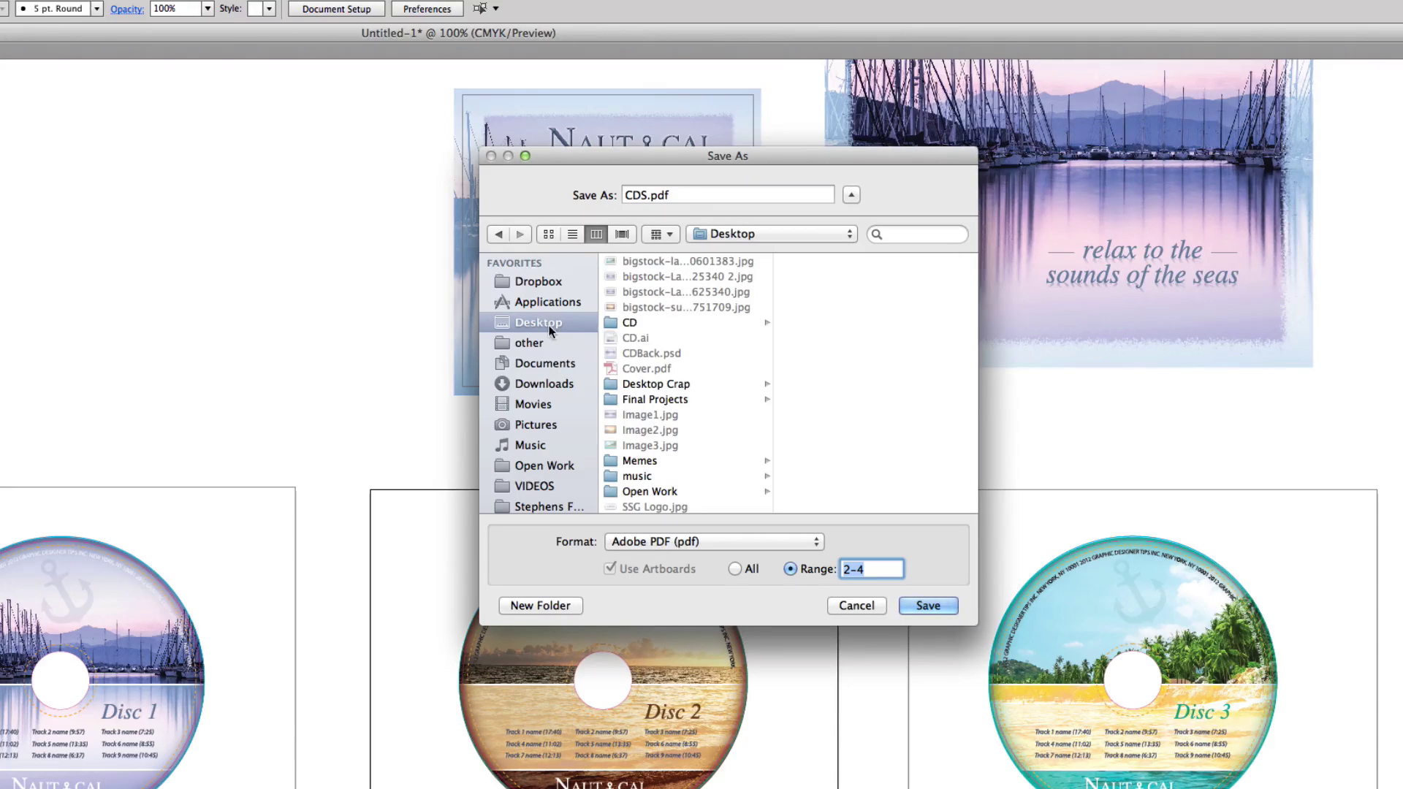
pyautogui.click(928, 605)
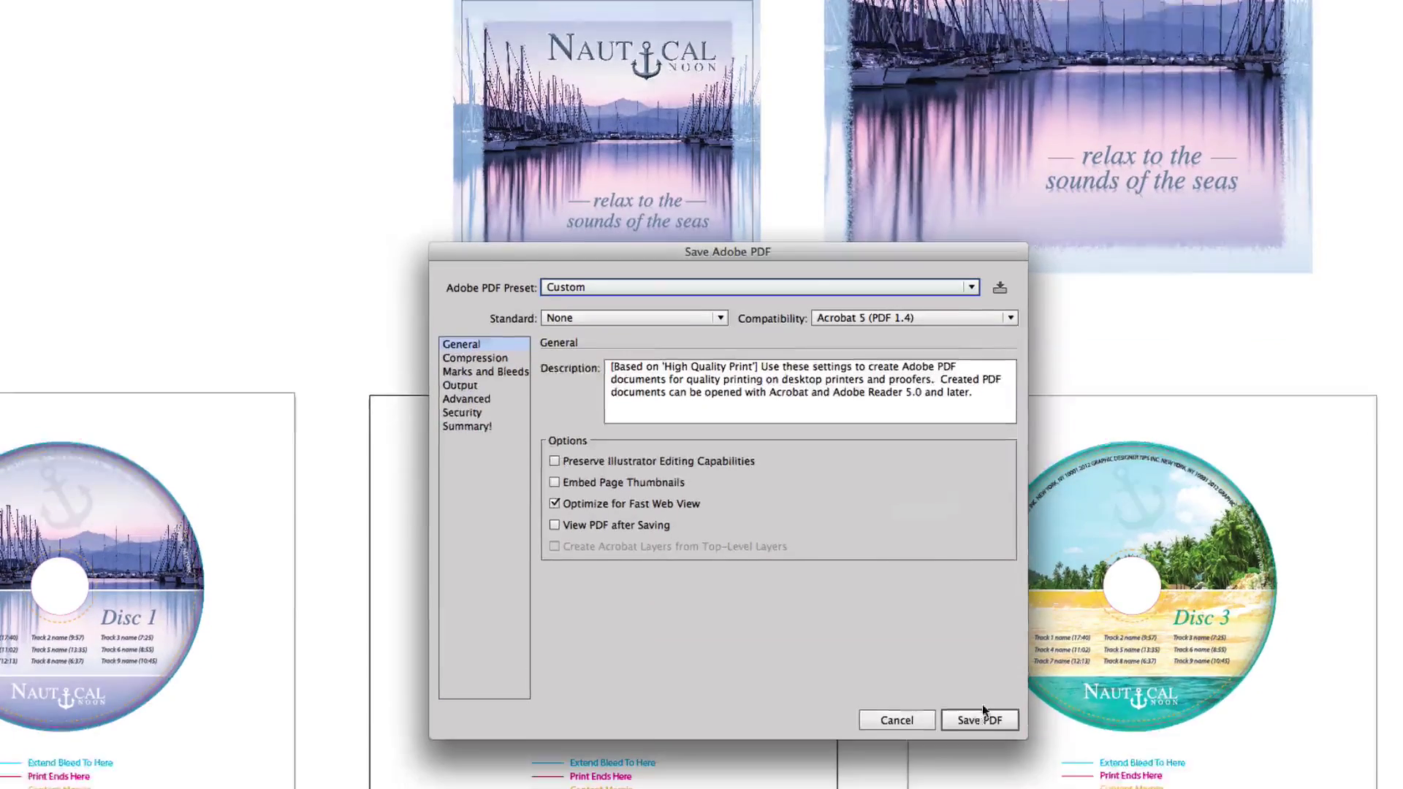
# - Check the marks and bleeds settings and export the CDS PDF with no printer's marks and 0 in bleed
pyautogui.click(486, 385)
pyautogui.click(488, 374)
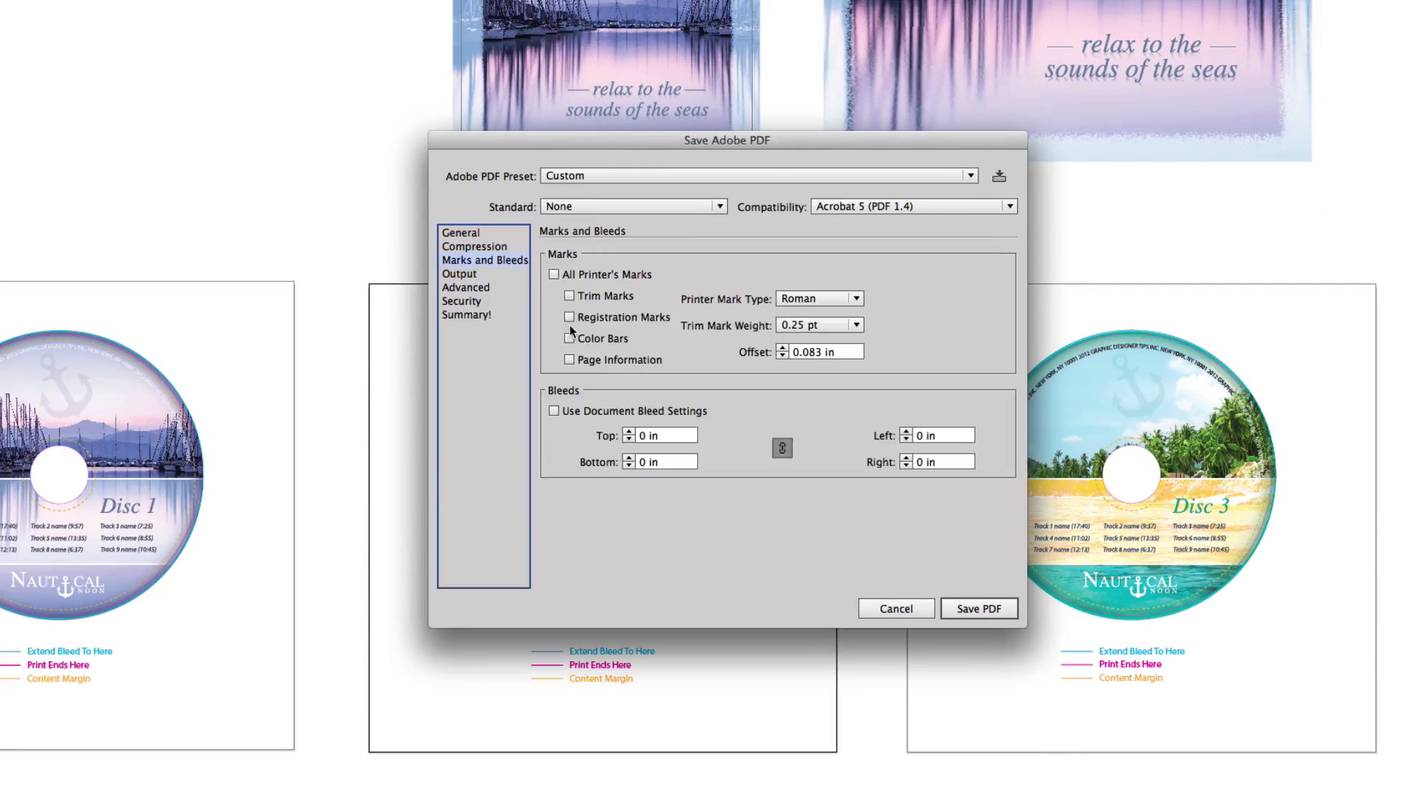
pyautogui.click(991, 609)
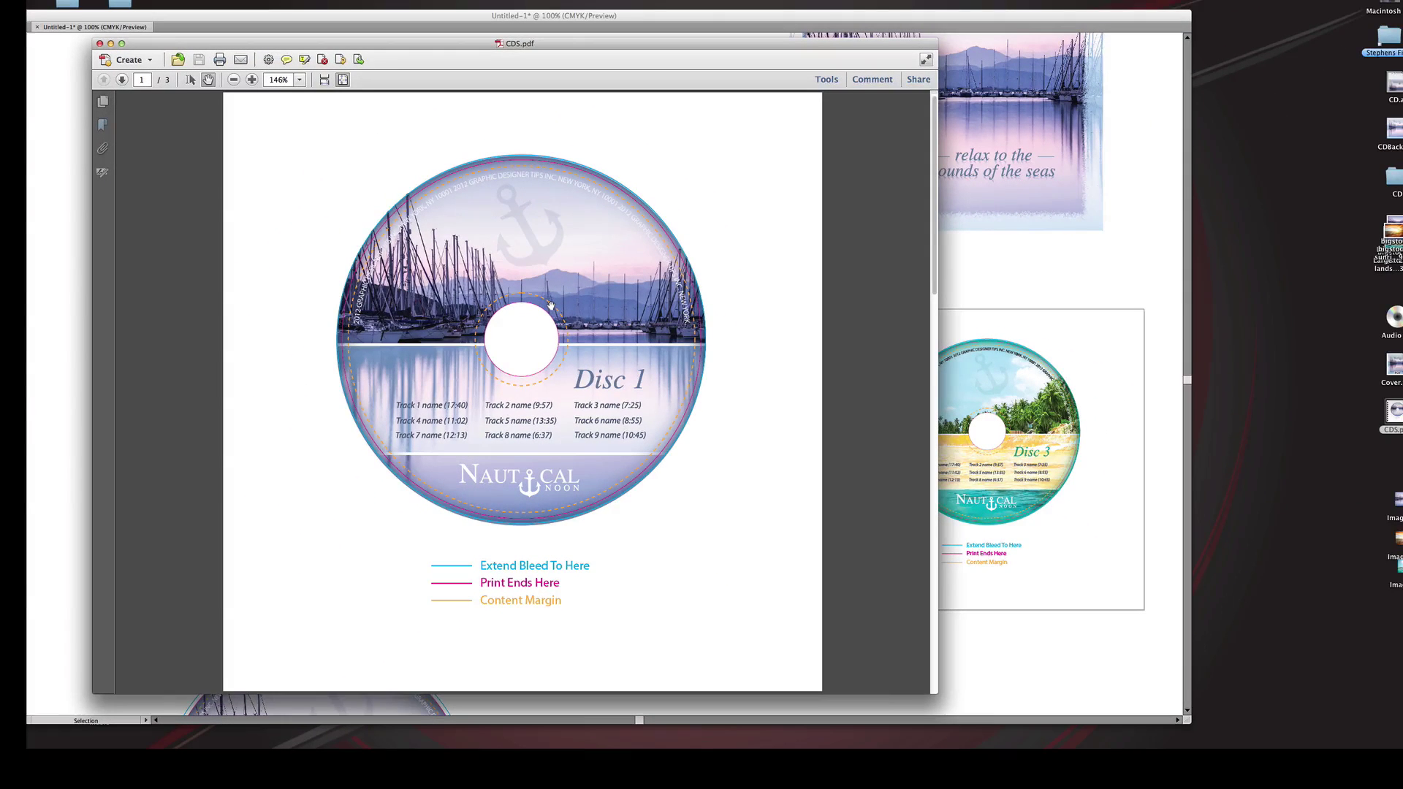
# - Look through all the disc pages of CDS.pdf in Acrobat and close the file
pyautogui.scroll(-10, 550, 304)
pyautogui.scroll(-10, 550, 305)
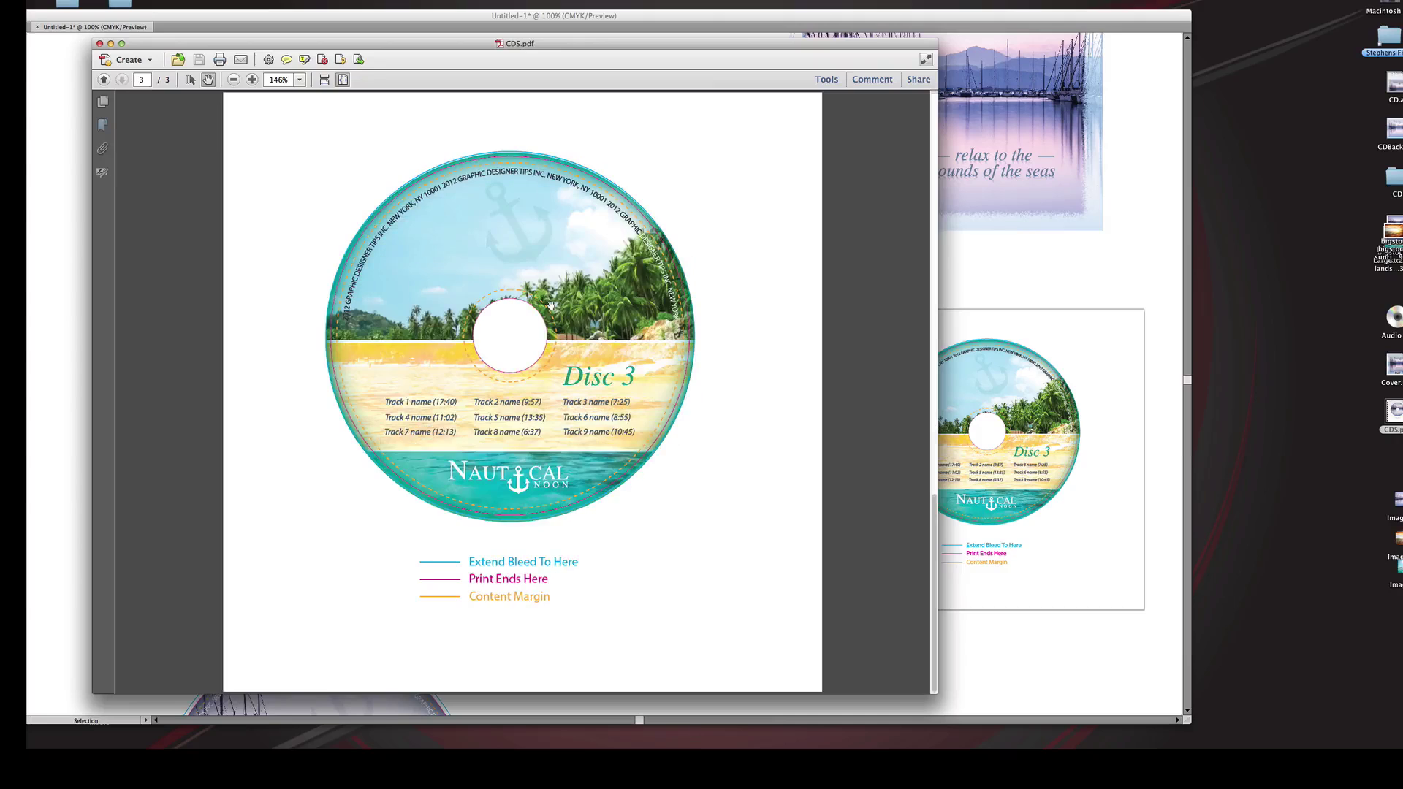
pyautogui.press('super+w')
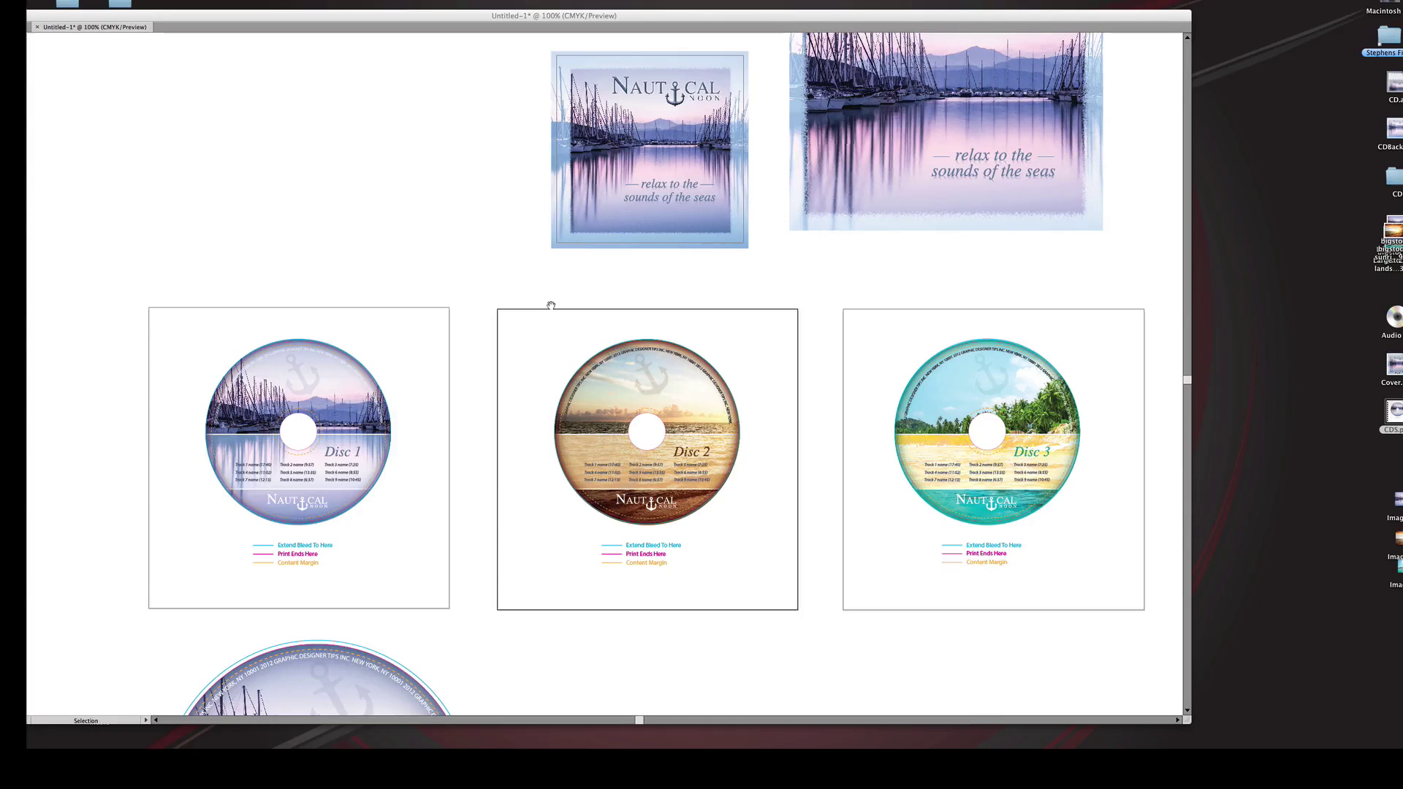